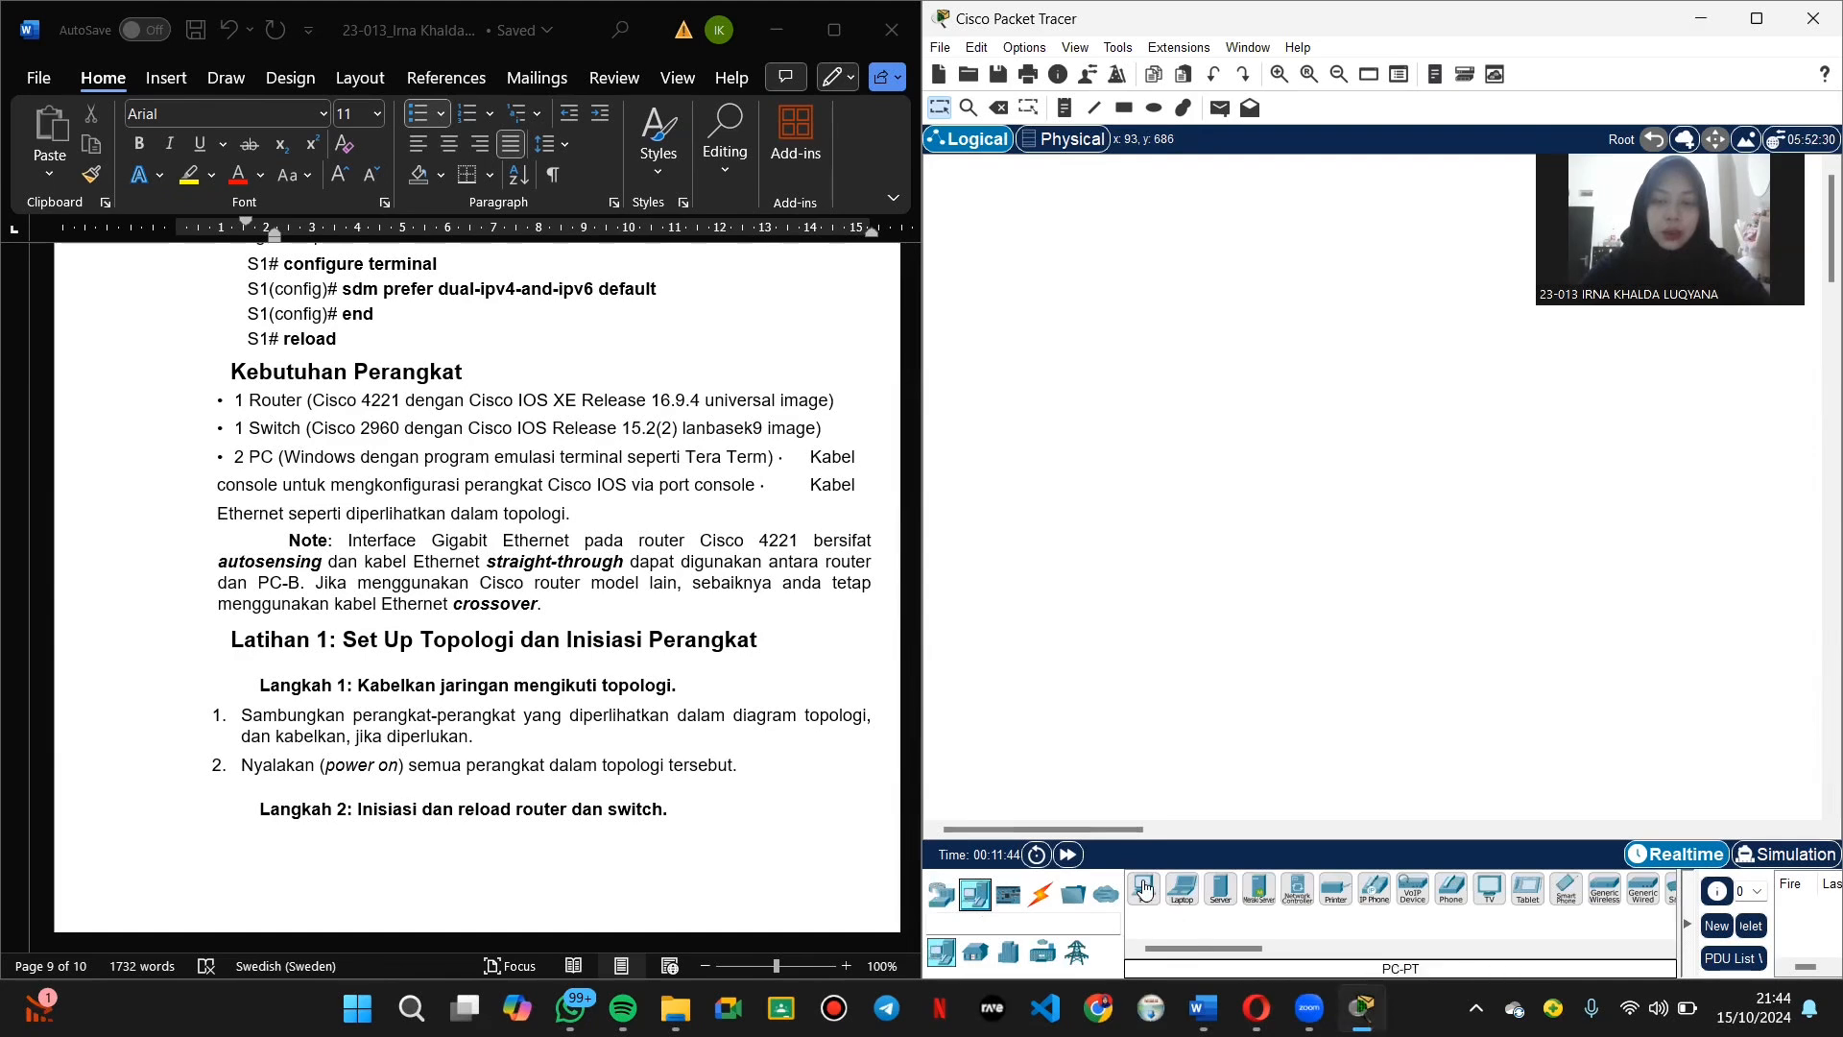
Step: Place two PC-PT end devices, PC0 and PC1, side by side on the workspace
left_click(1143, 888)
left_click(1078, 570)
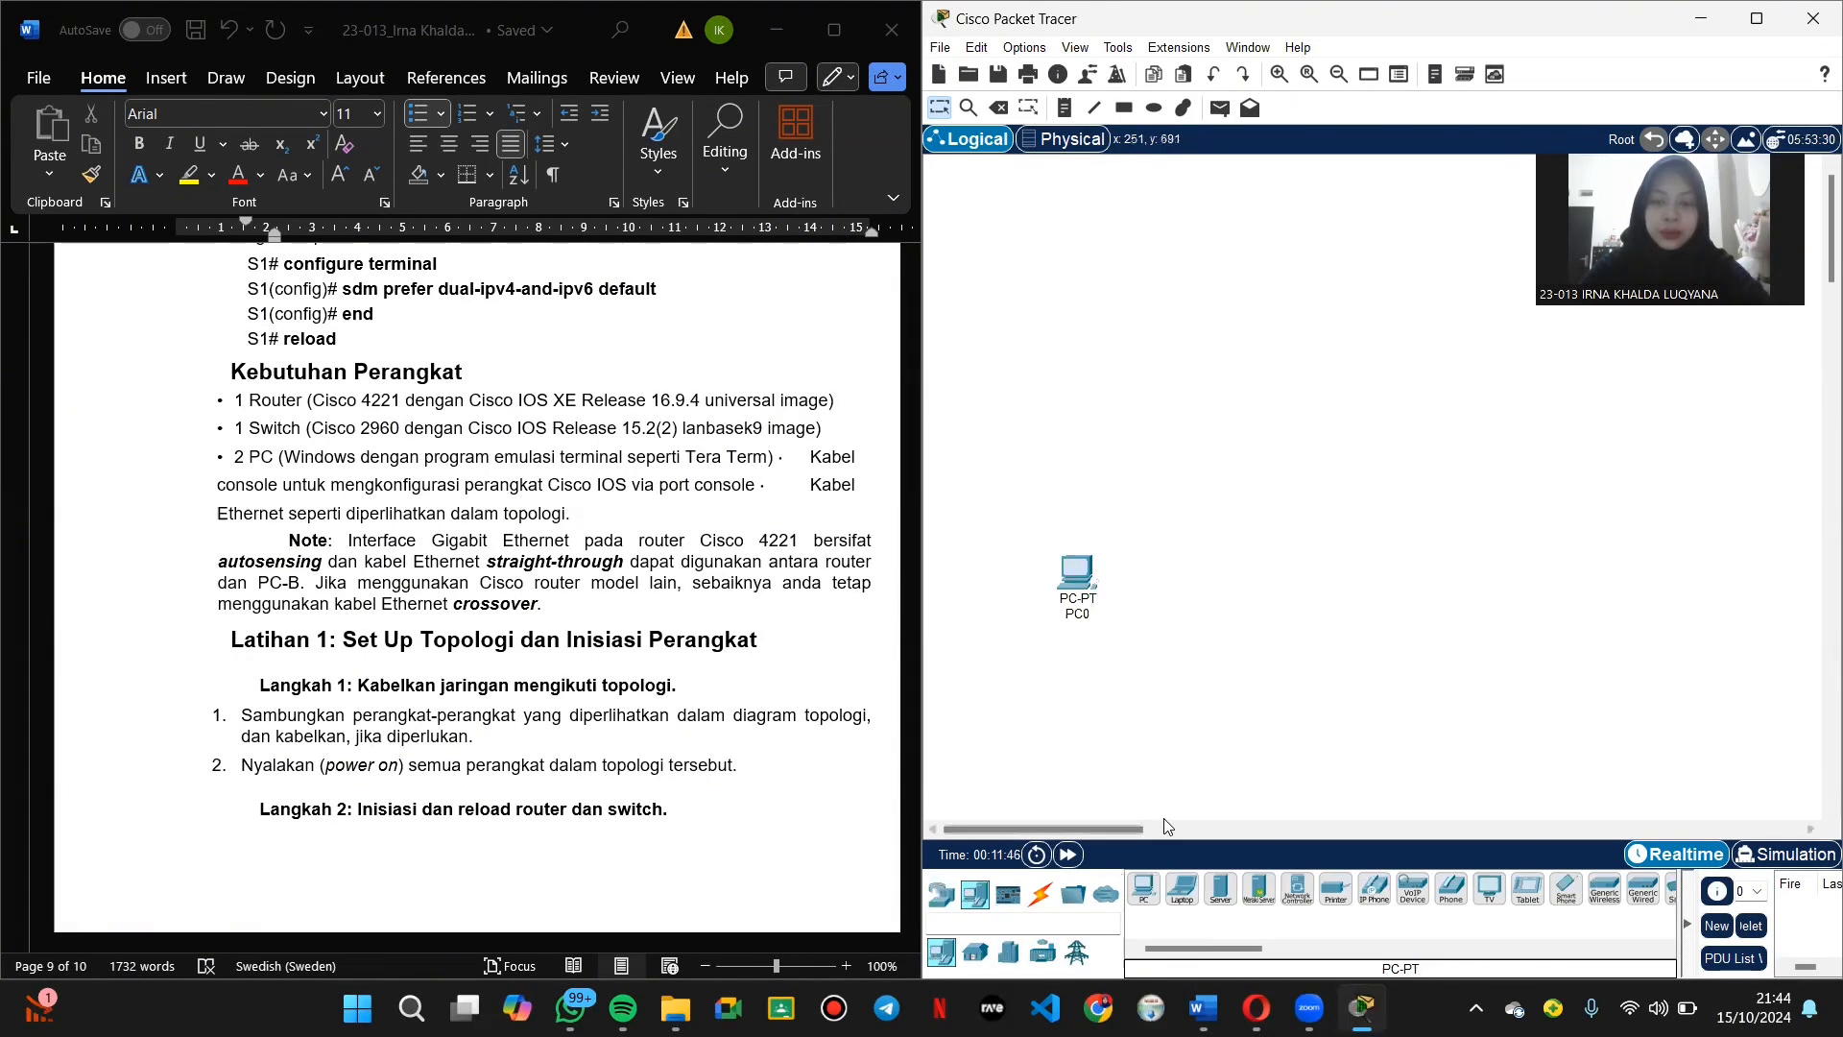
left_click(1144, 888)
left_click(1433, 593)
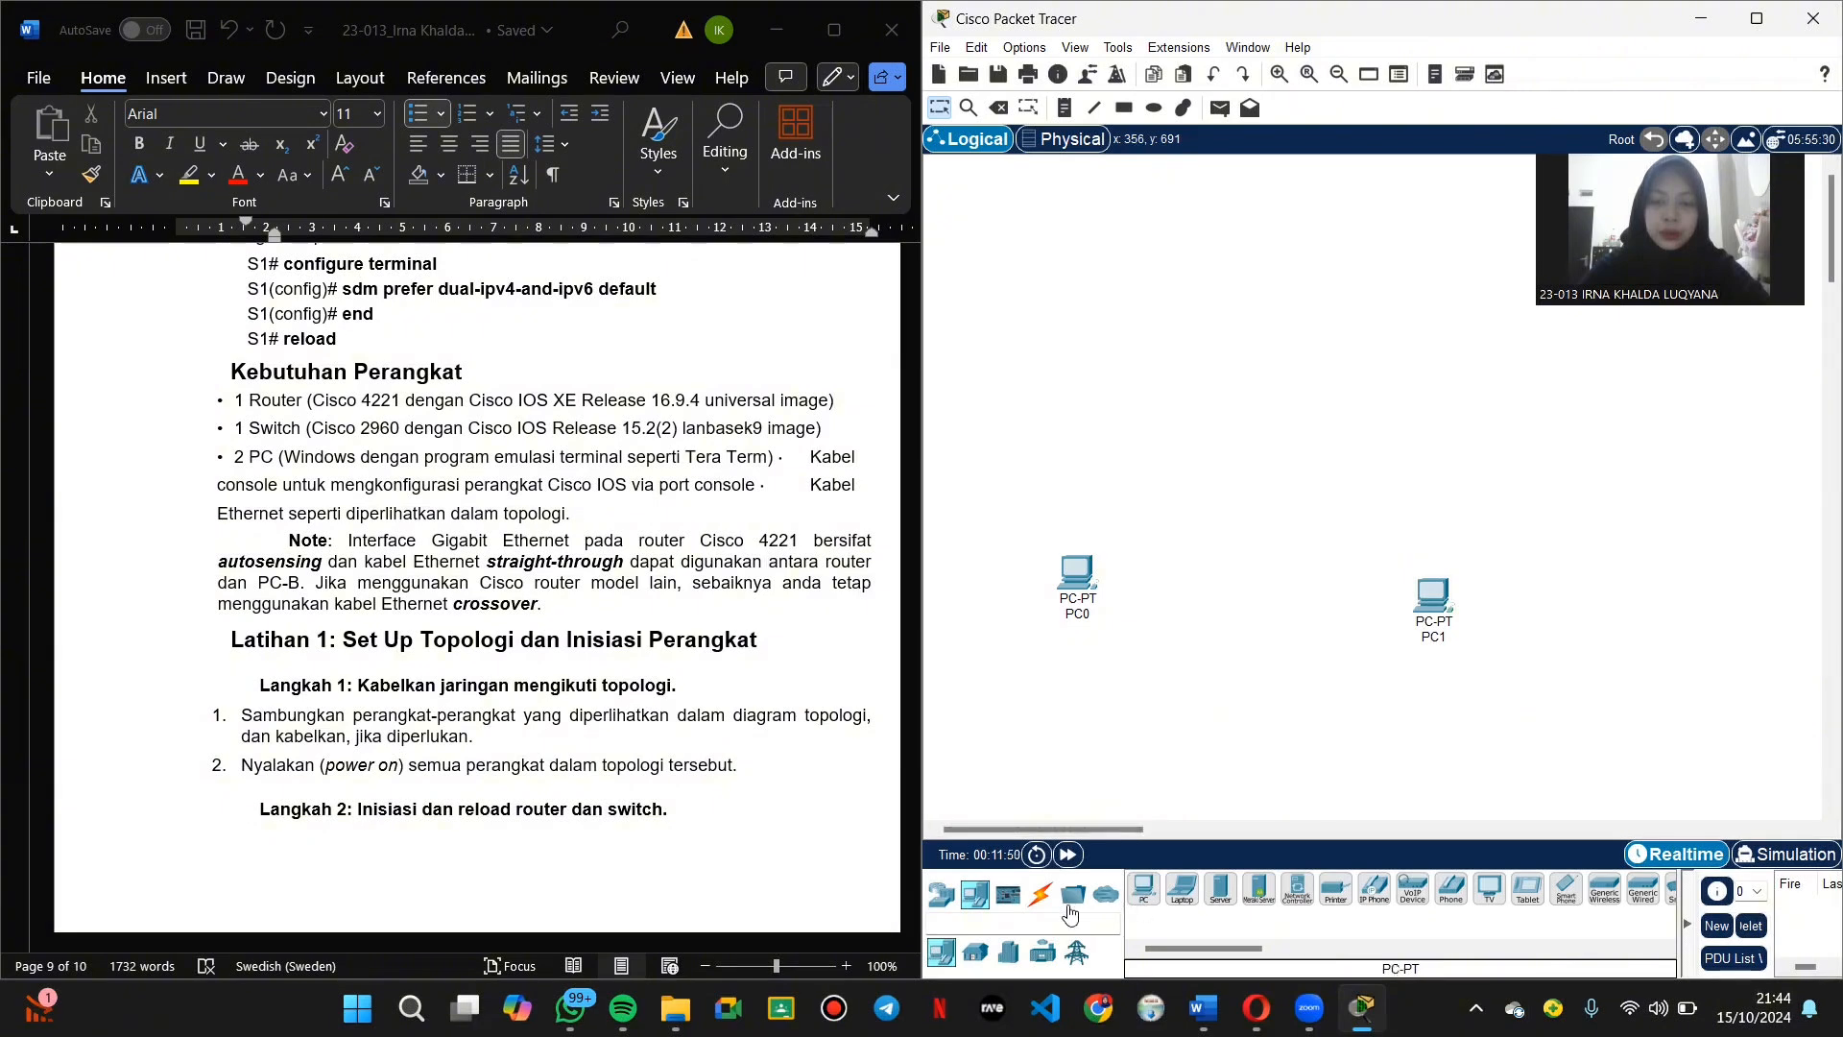
Step: Add a 2960 switch above PC0
left_click(945, 902)
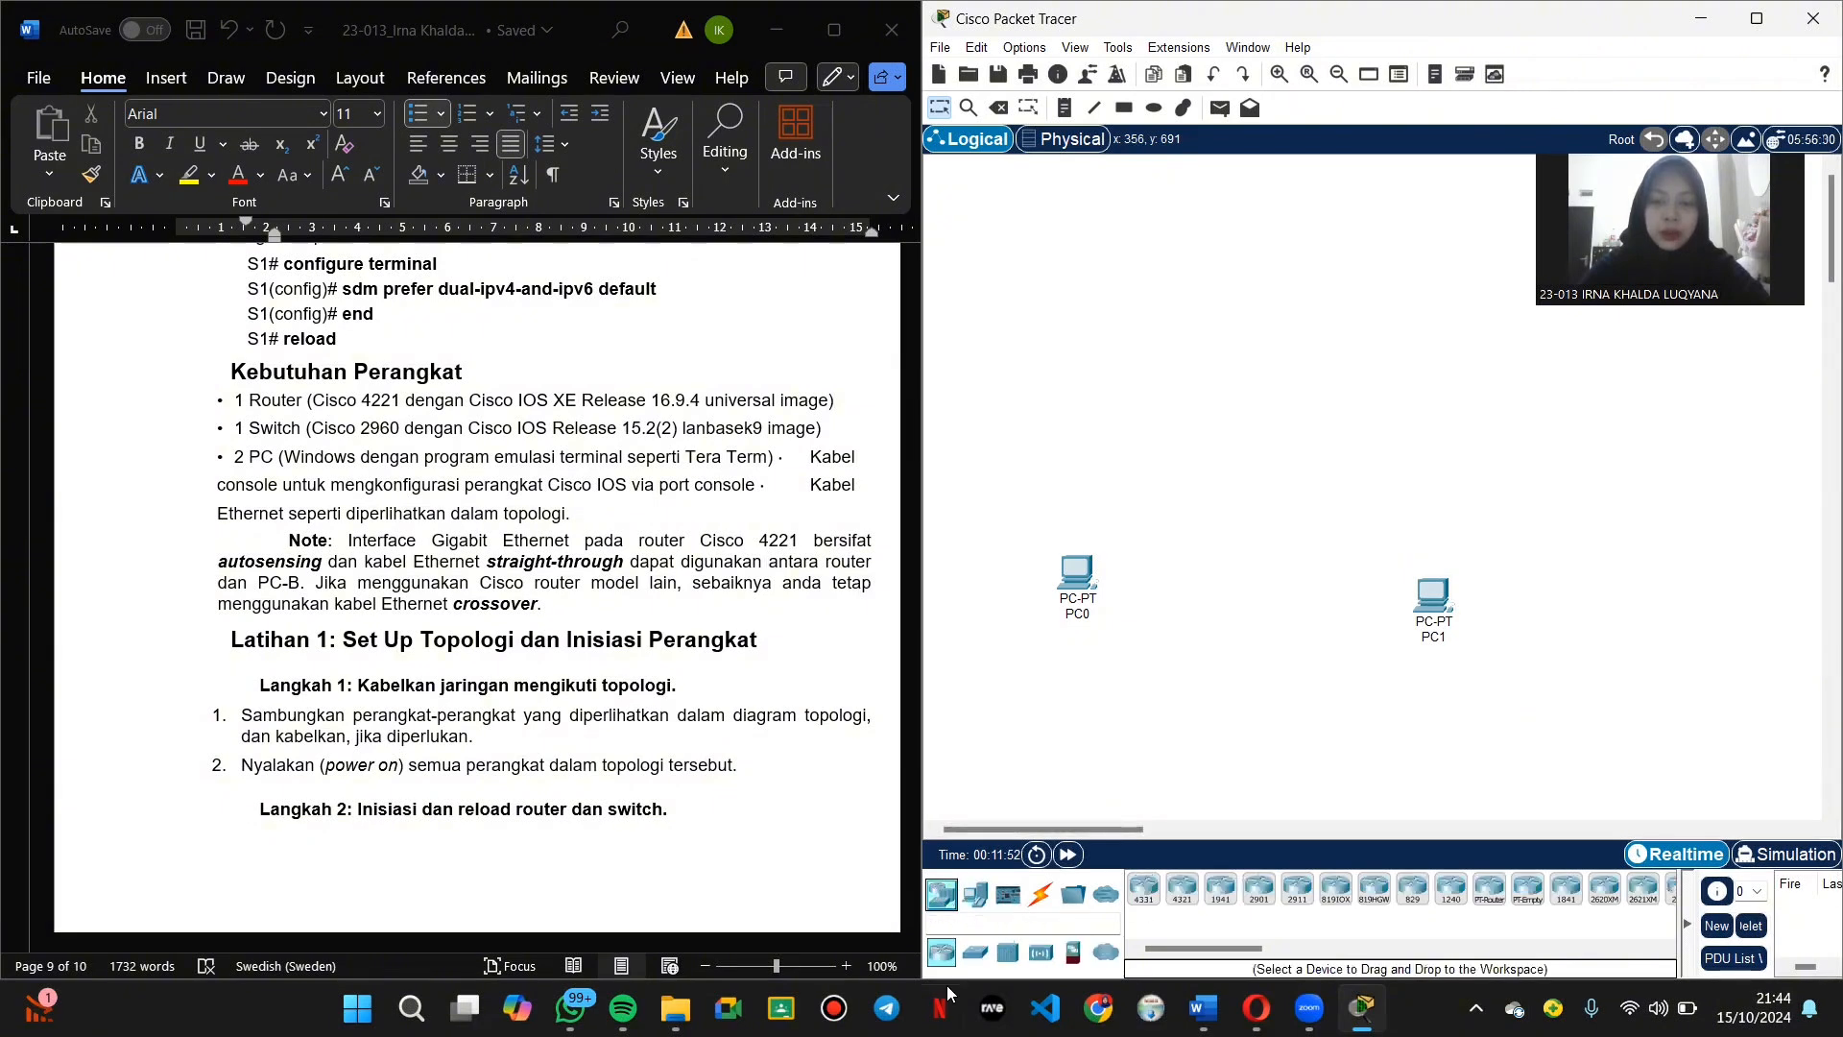
left_click(976, 953)
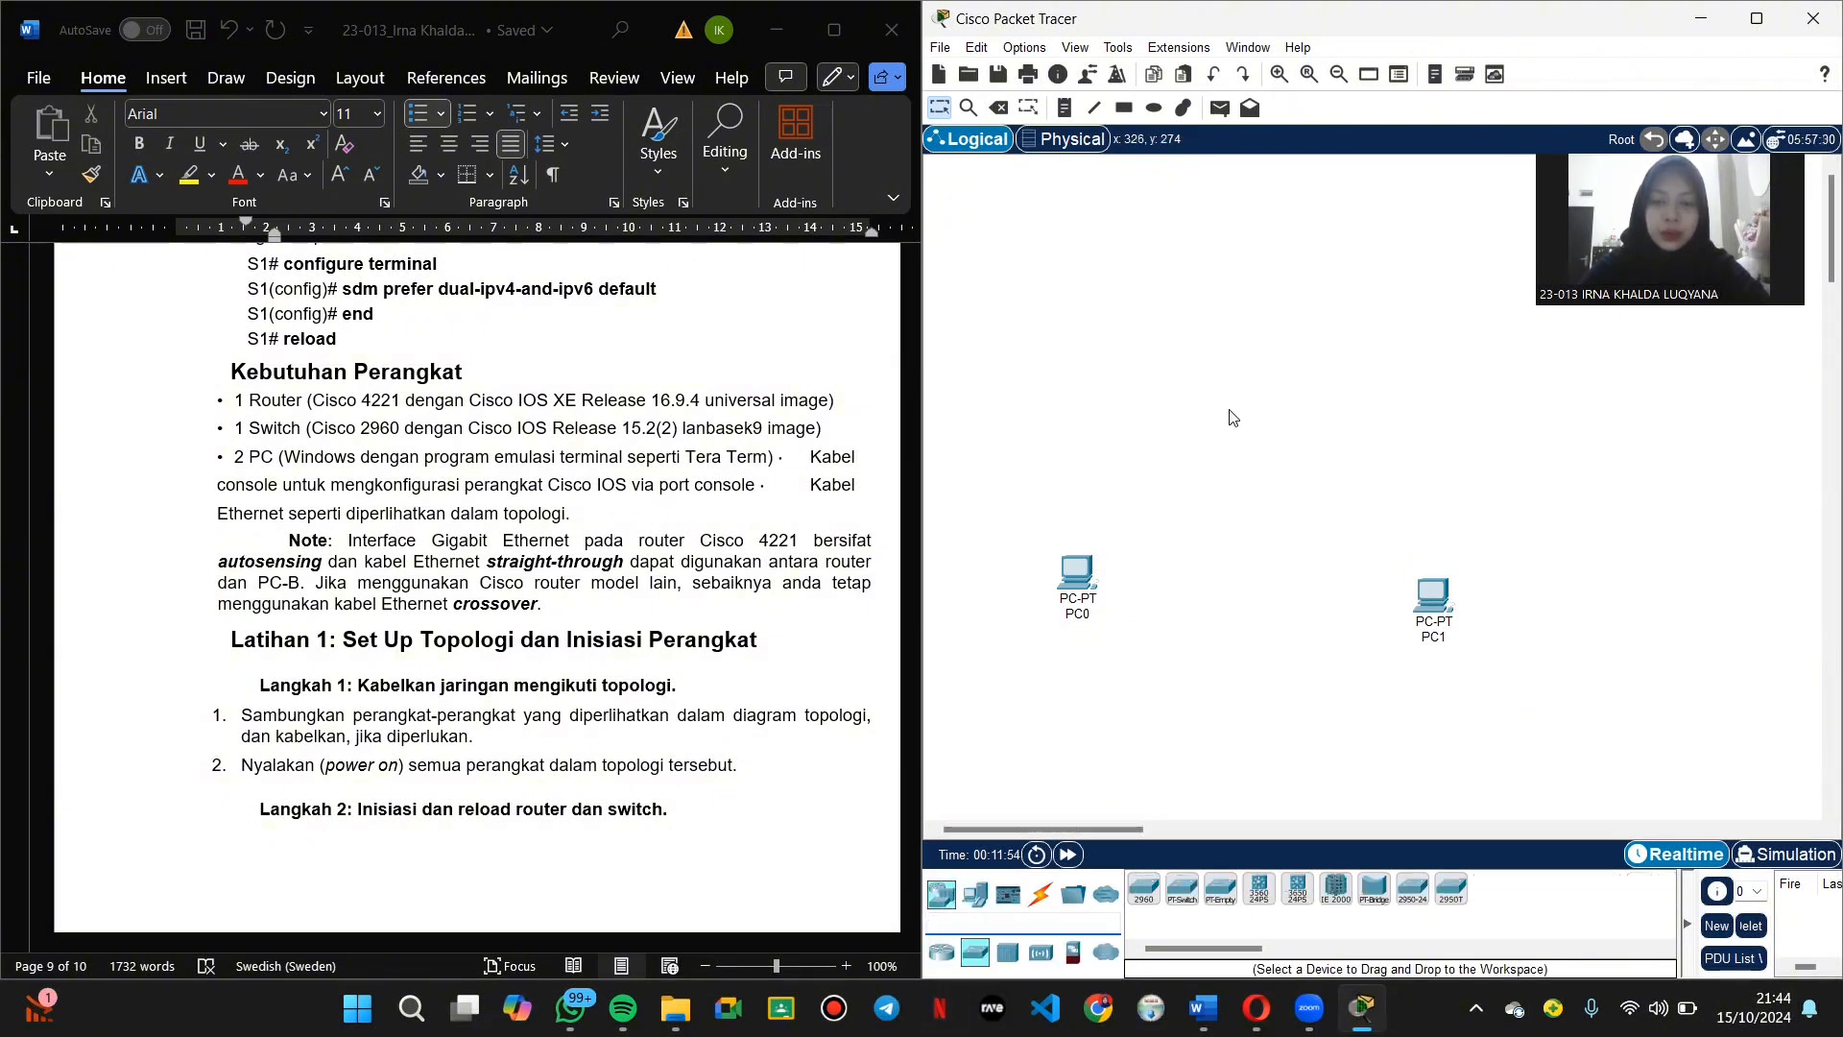
left_click(1144, 889)
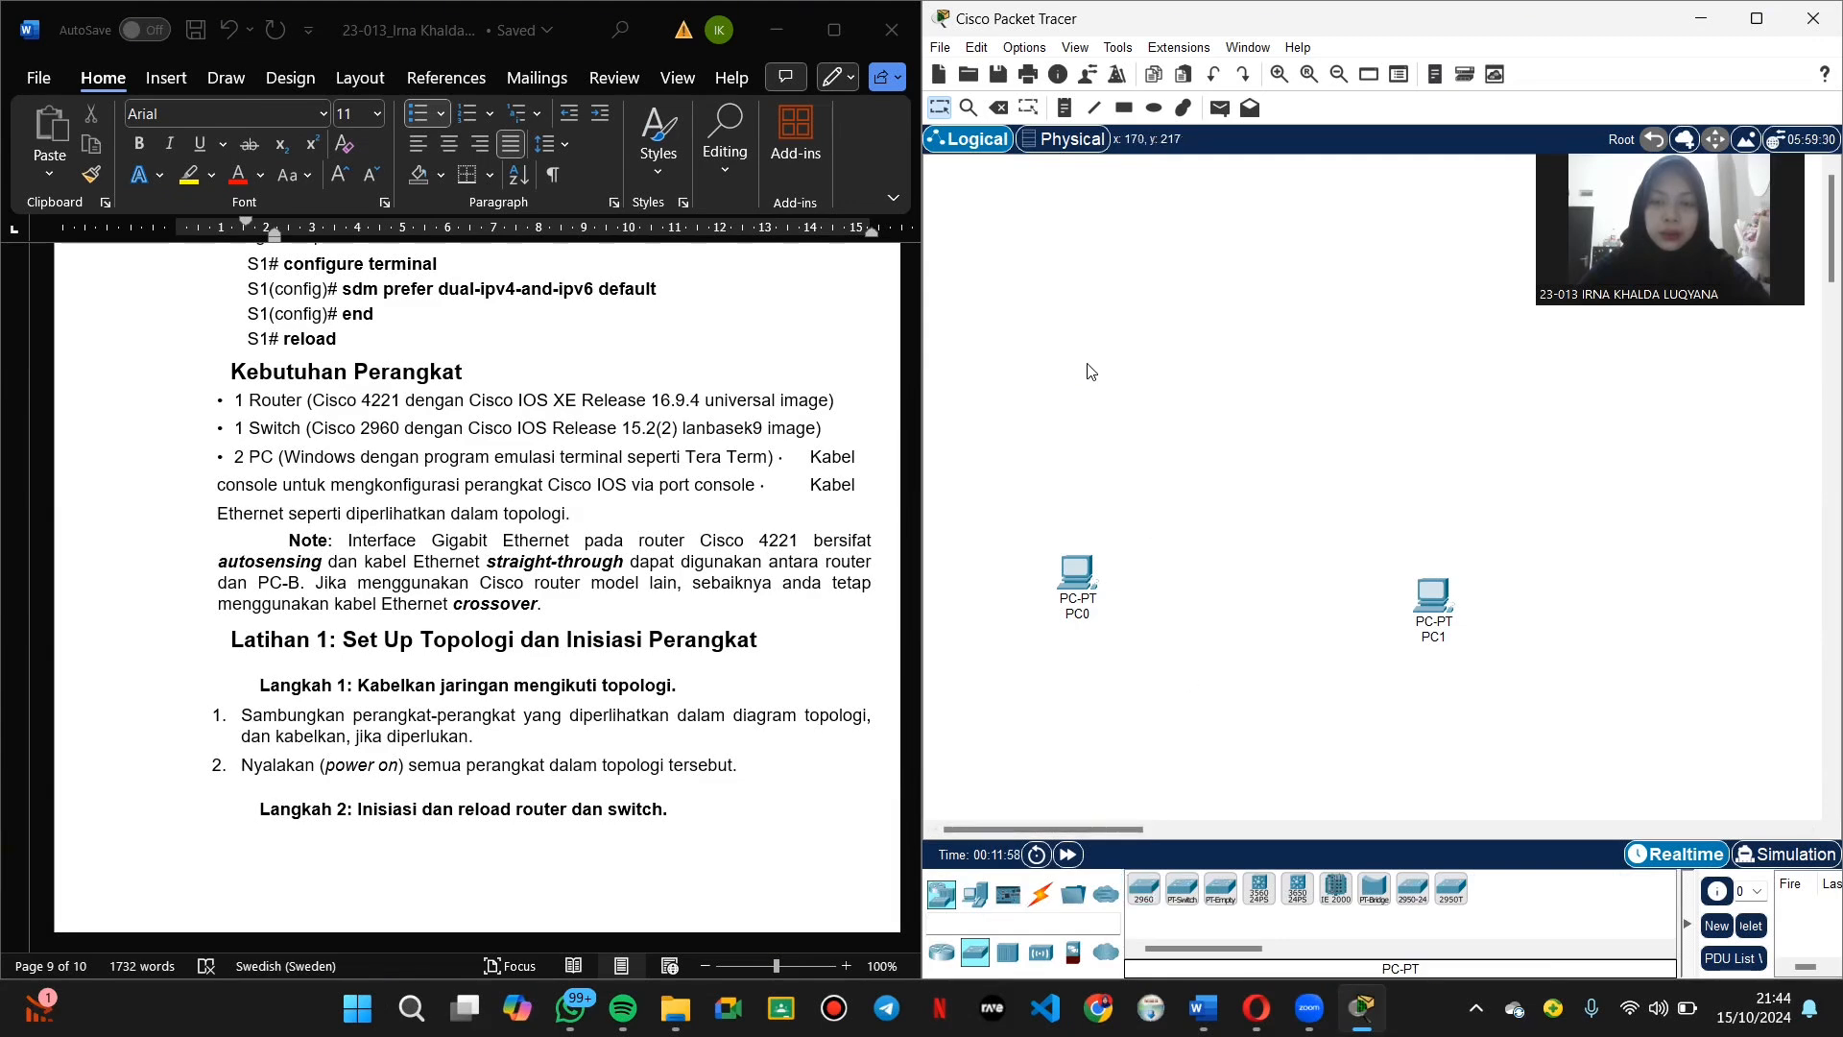
left_click(1149, 893)
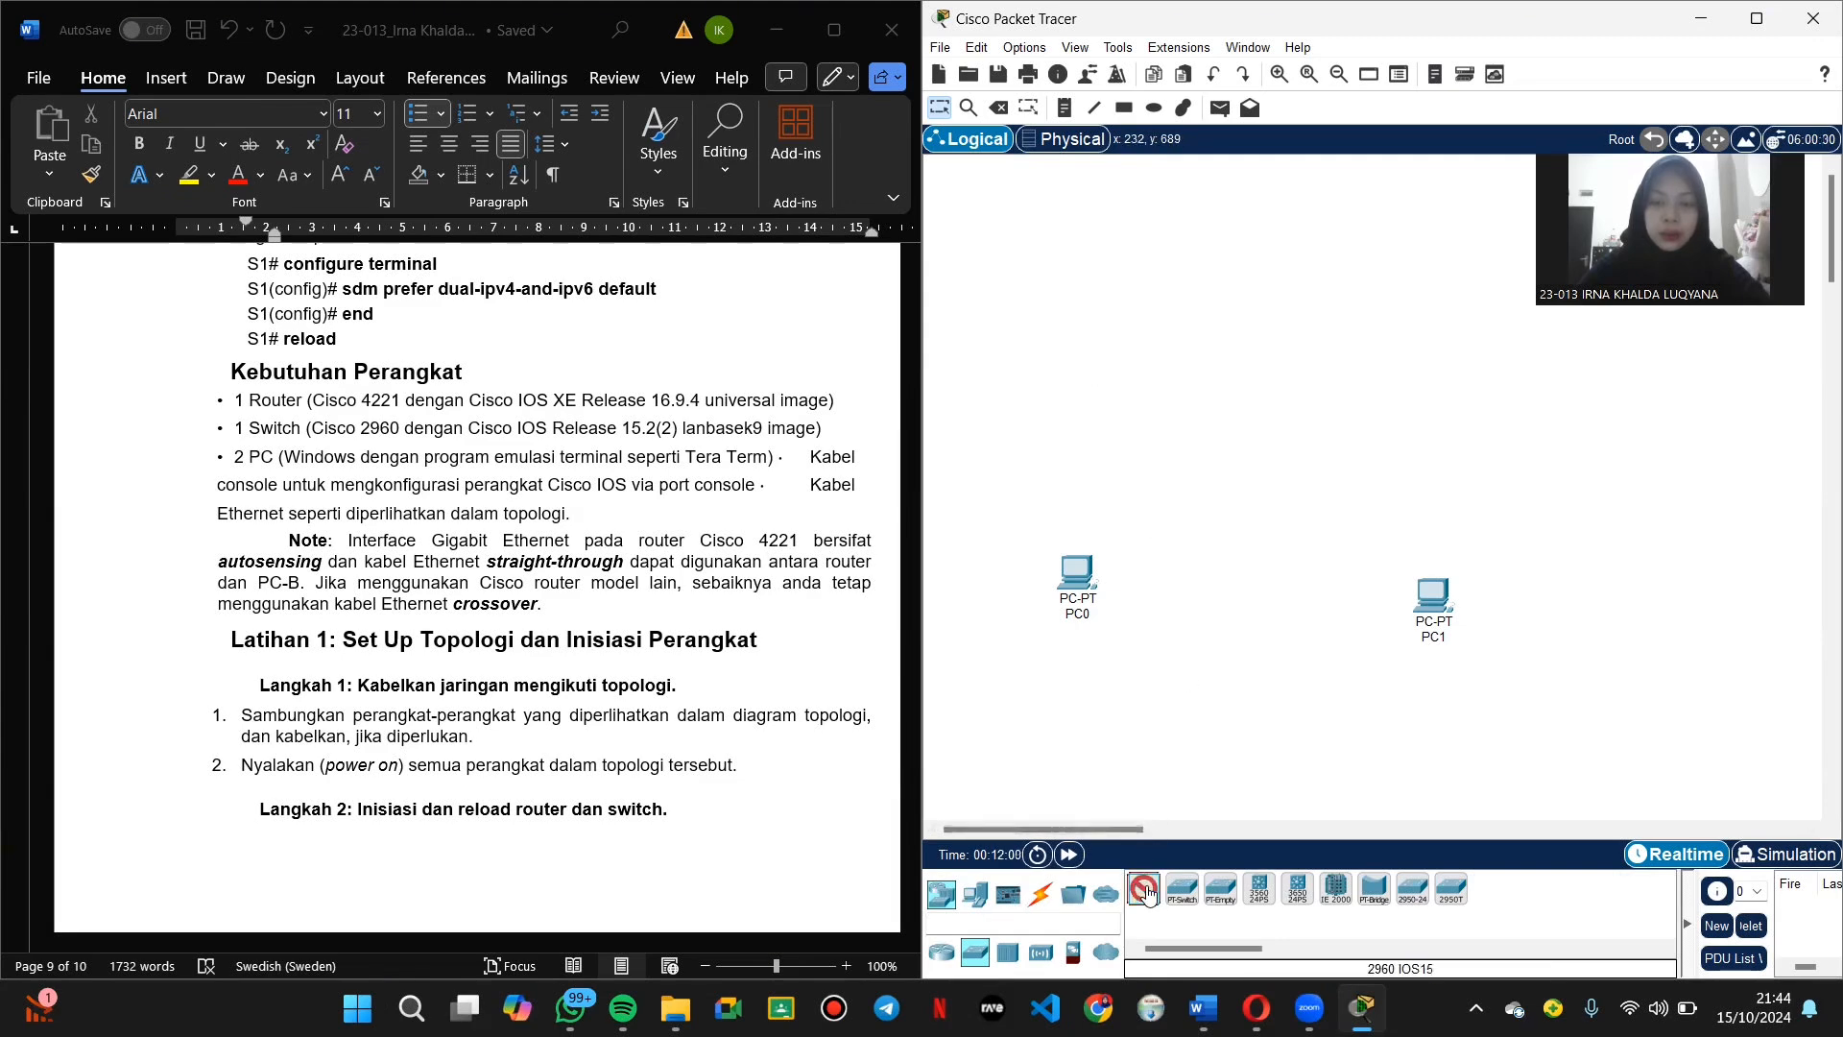
left_click(1104, 382)
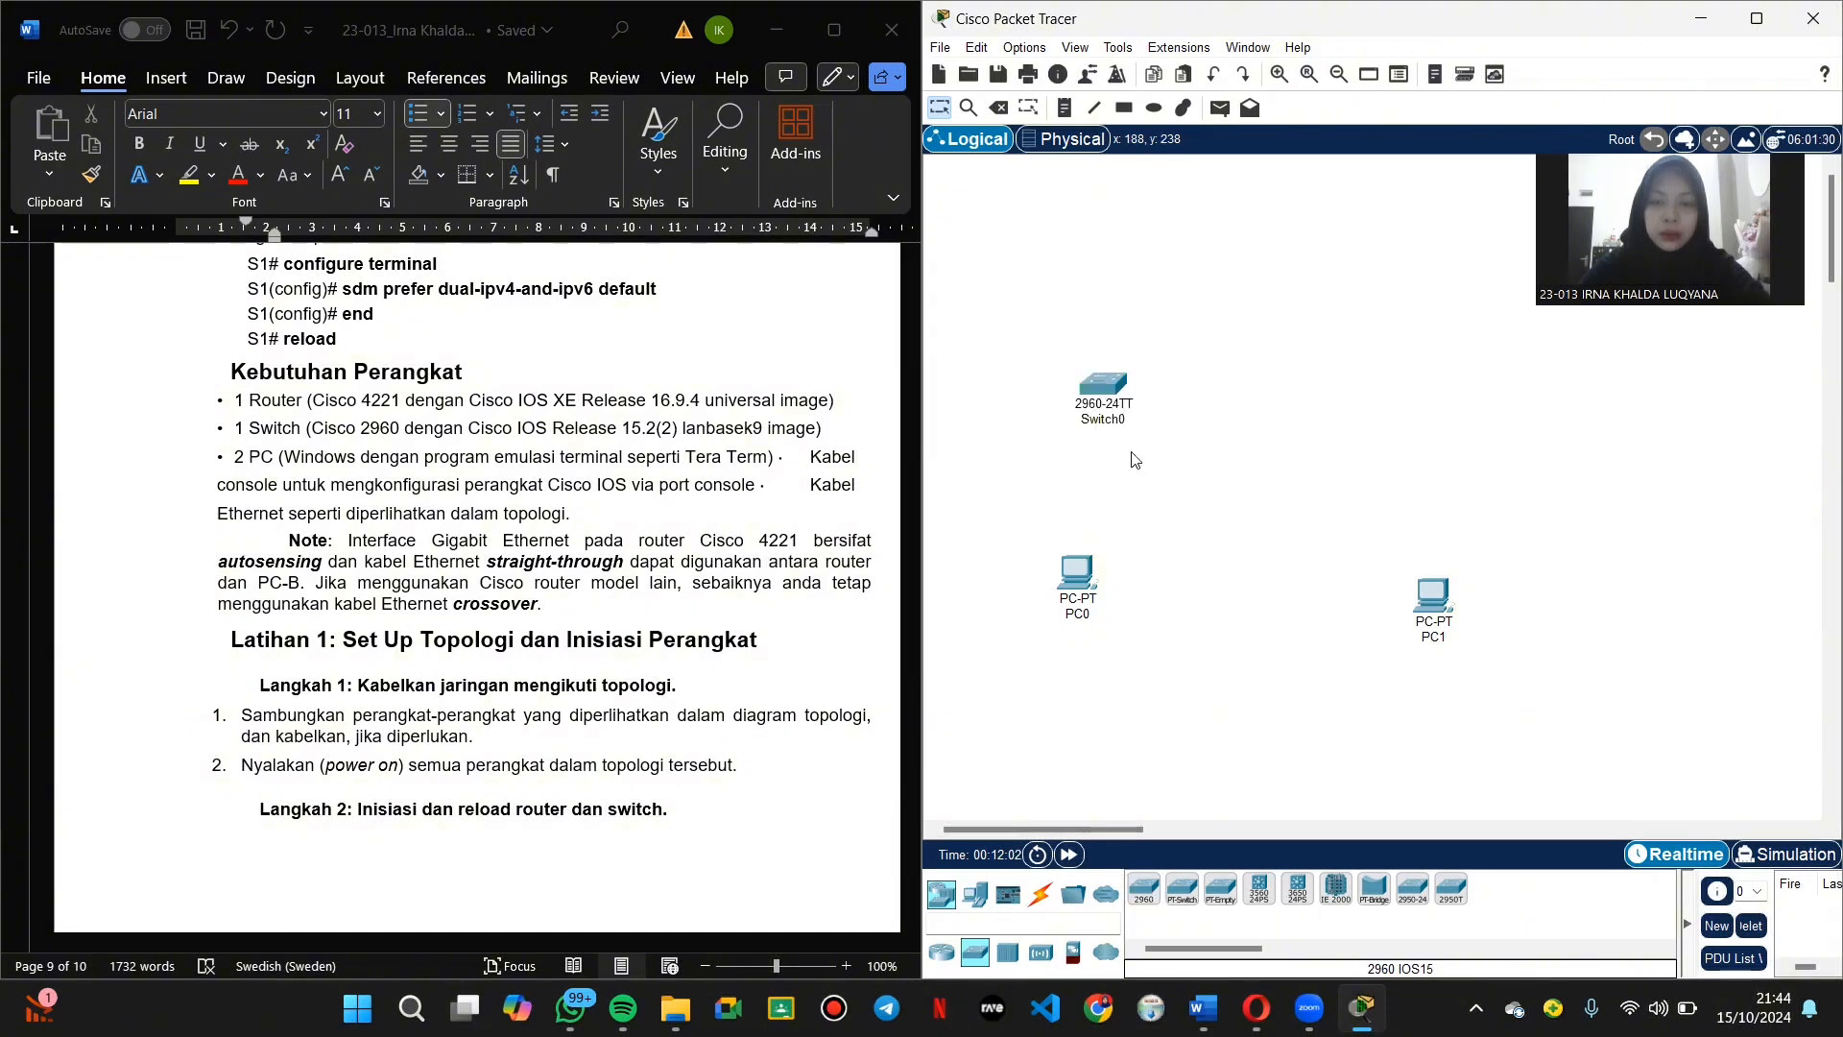
Step: Add an ISR4321 router at the upper right of the workspace
left_click(941, 951)
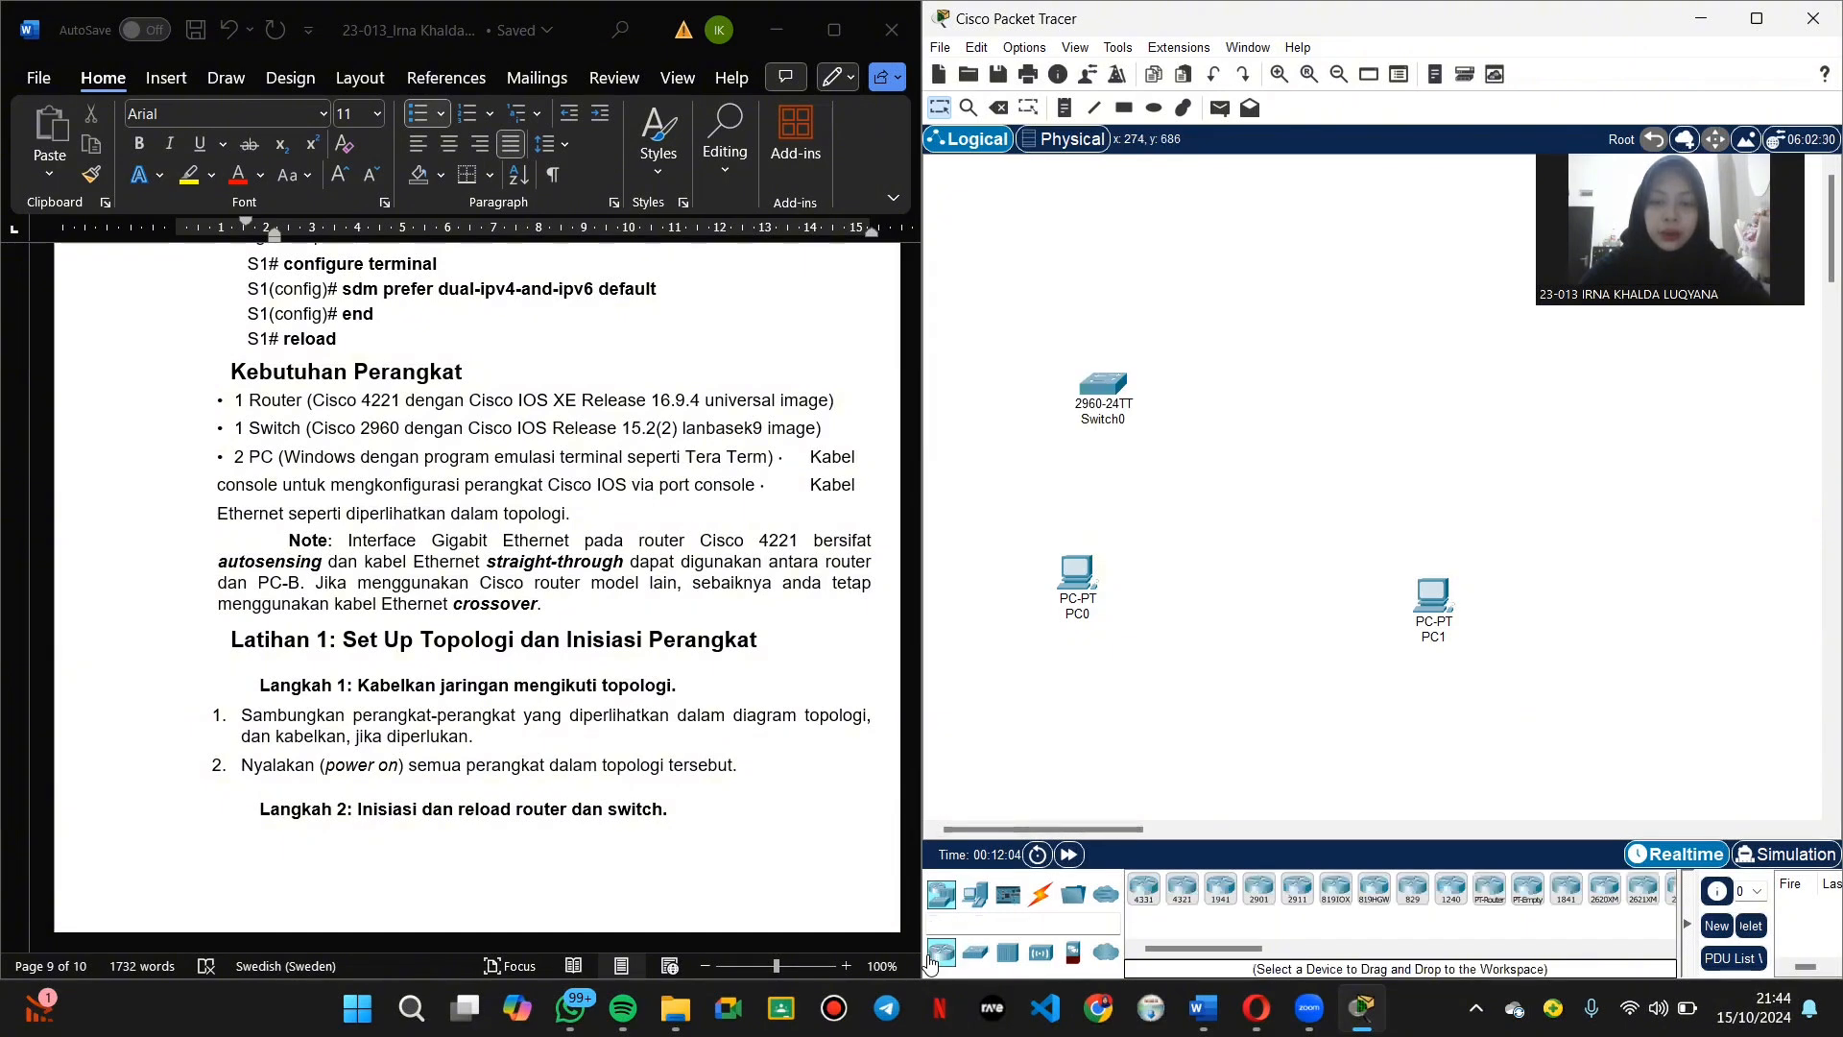
left_click(1173, 887)
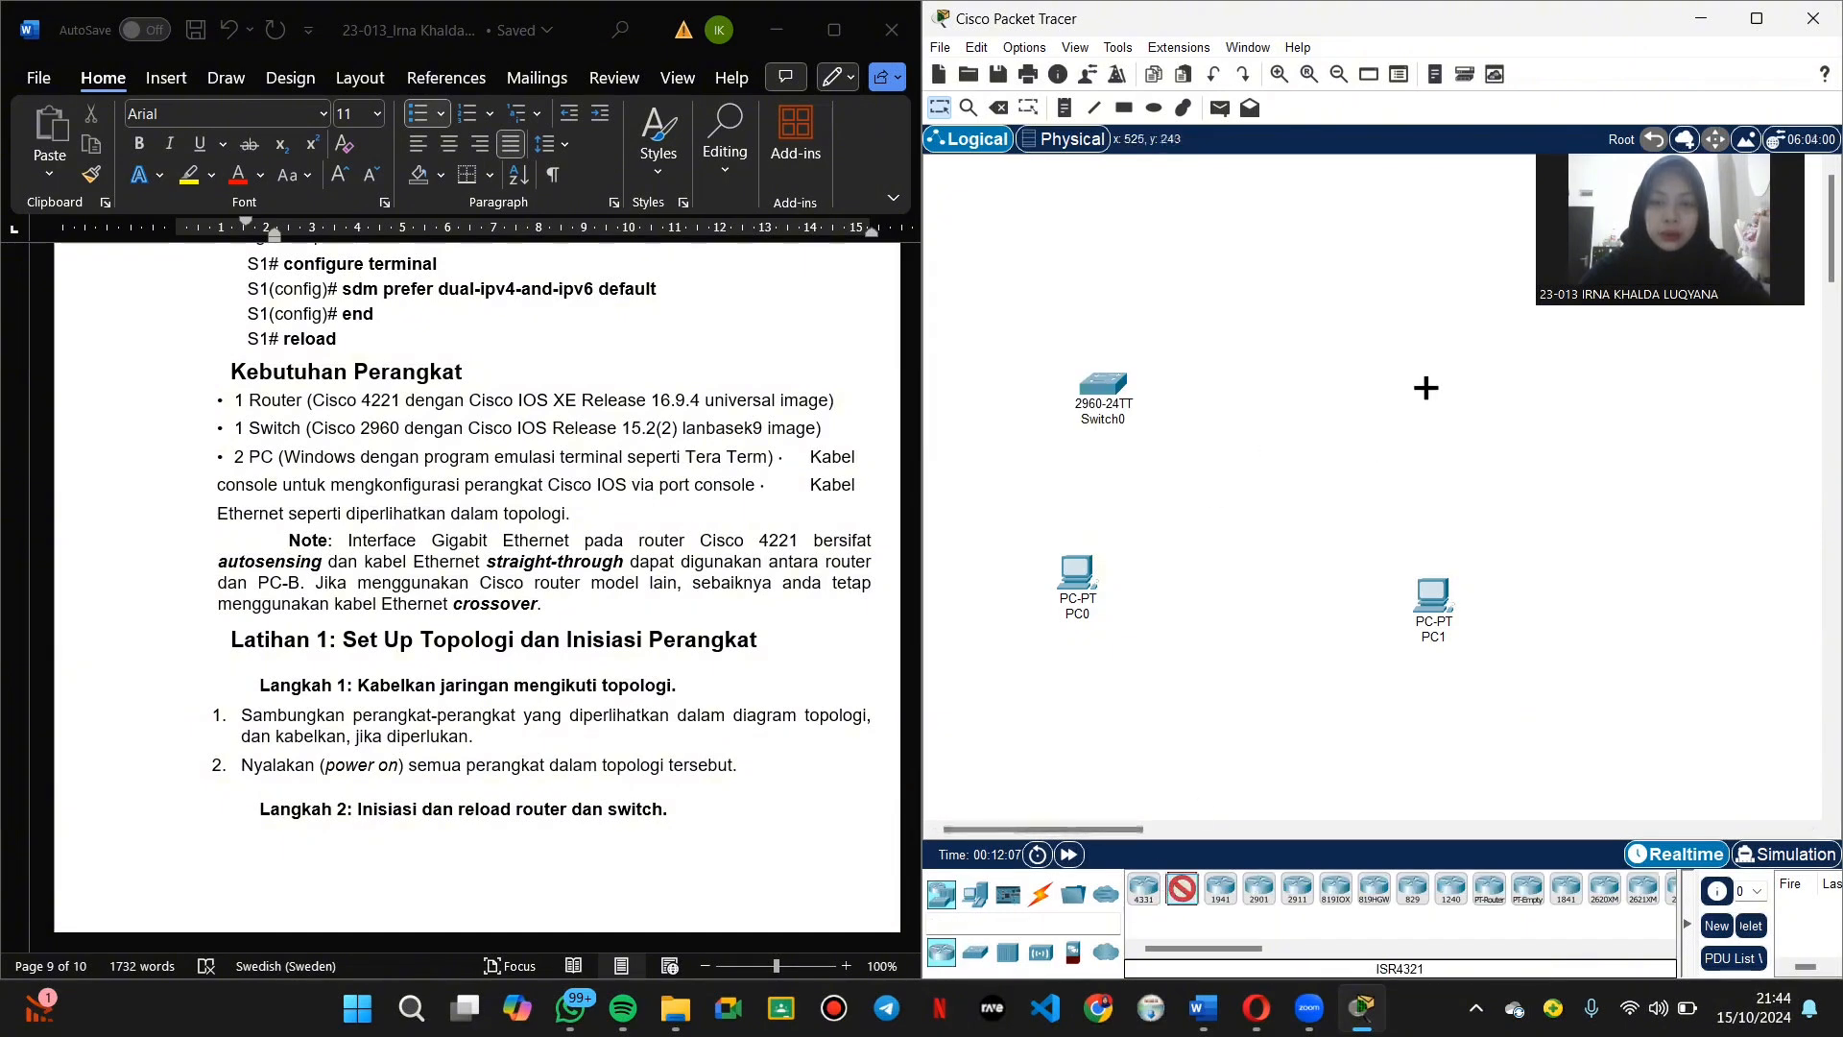
left_click(1445, 361)
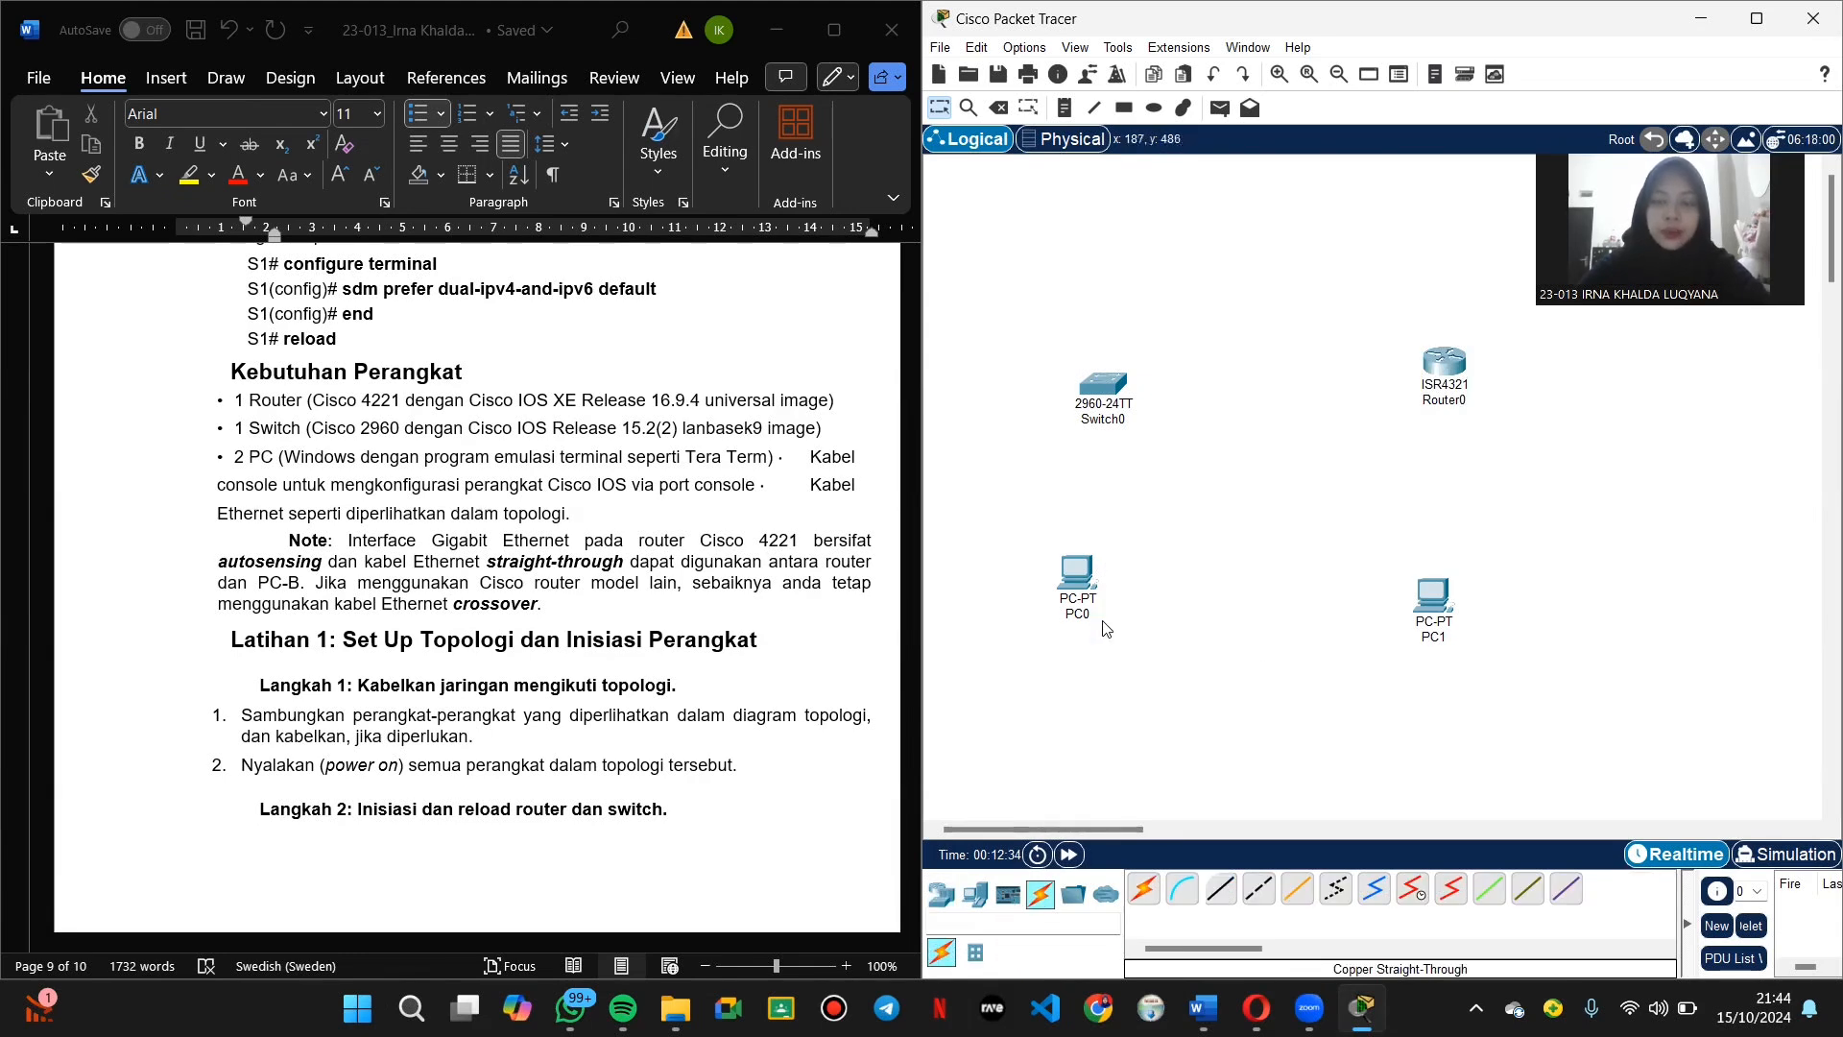
Step: Rename PC0 to PC-A and PC1 to PC-B
left_click(1097, 610)
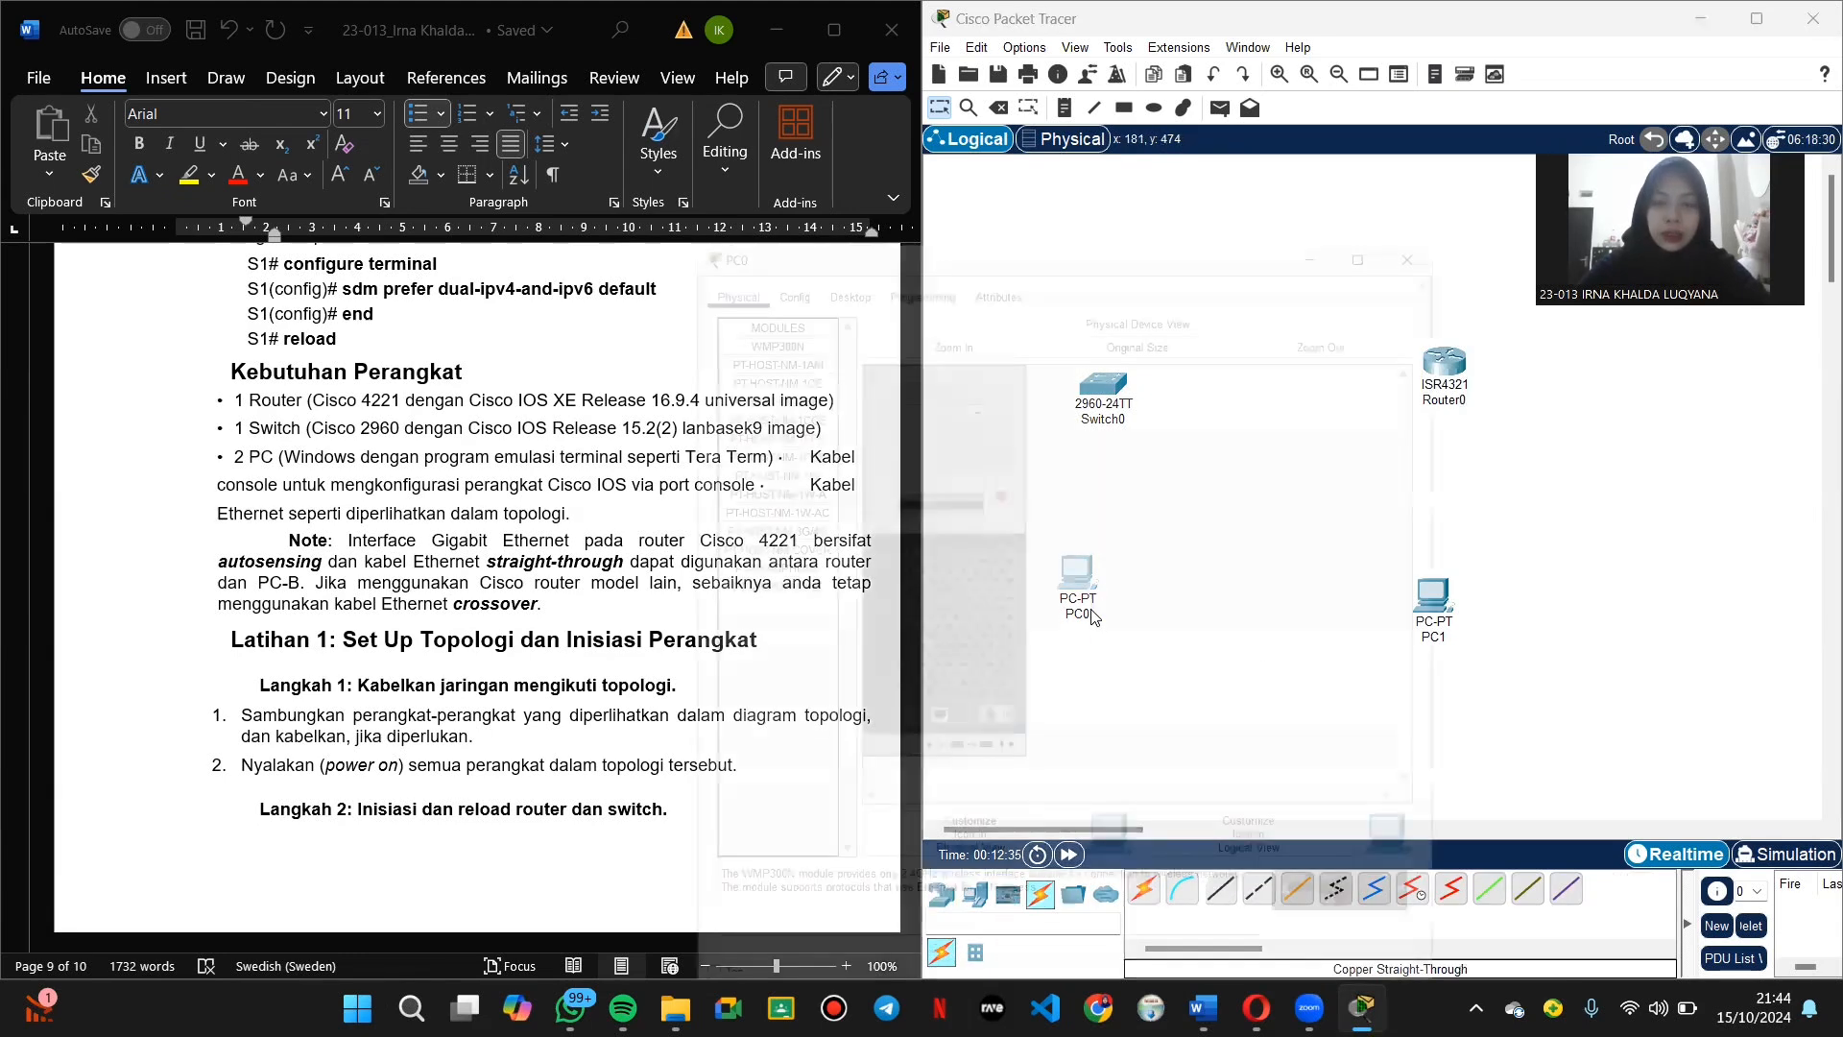
left_click(1090, 613)
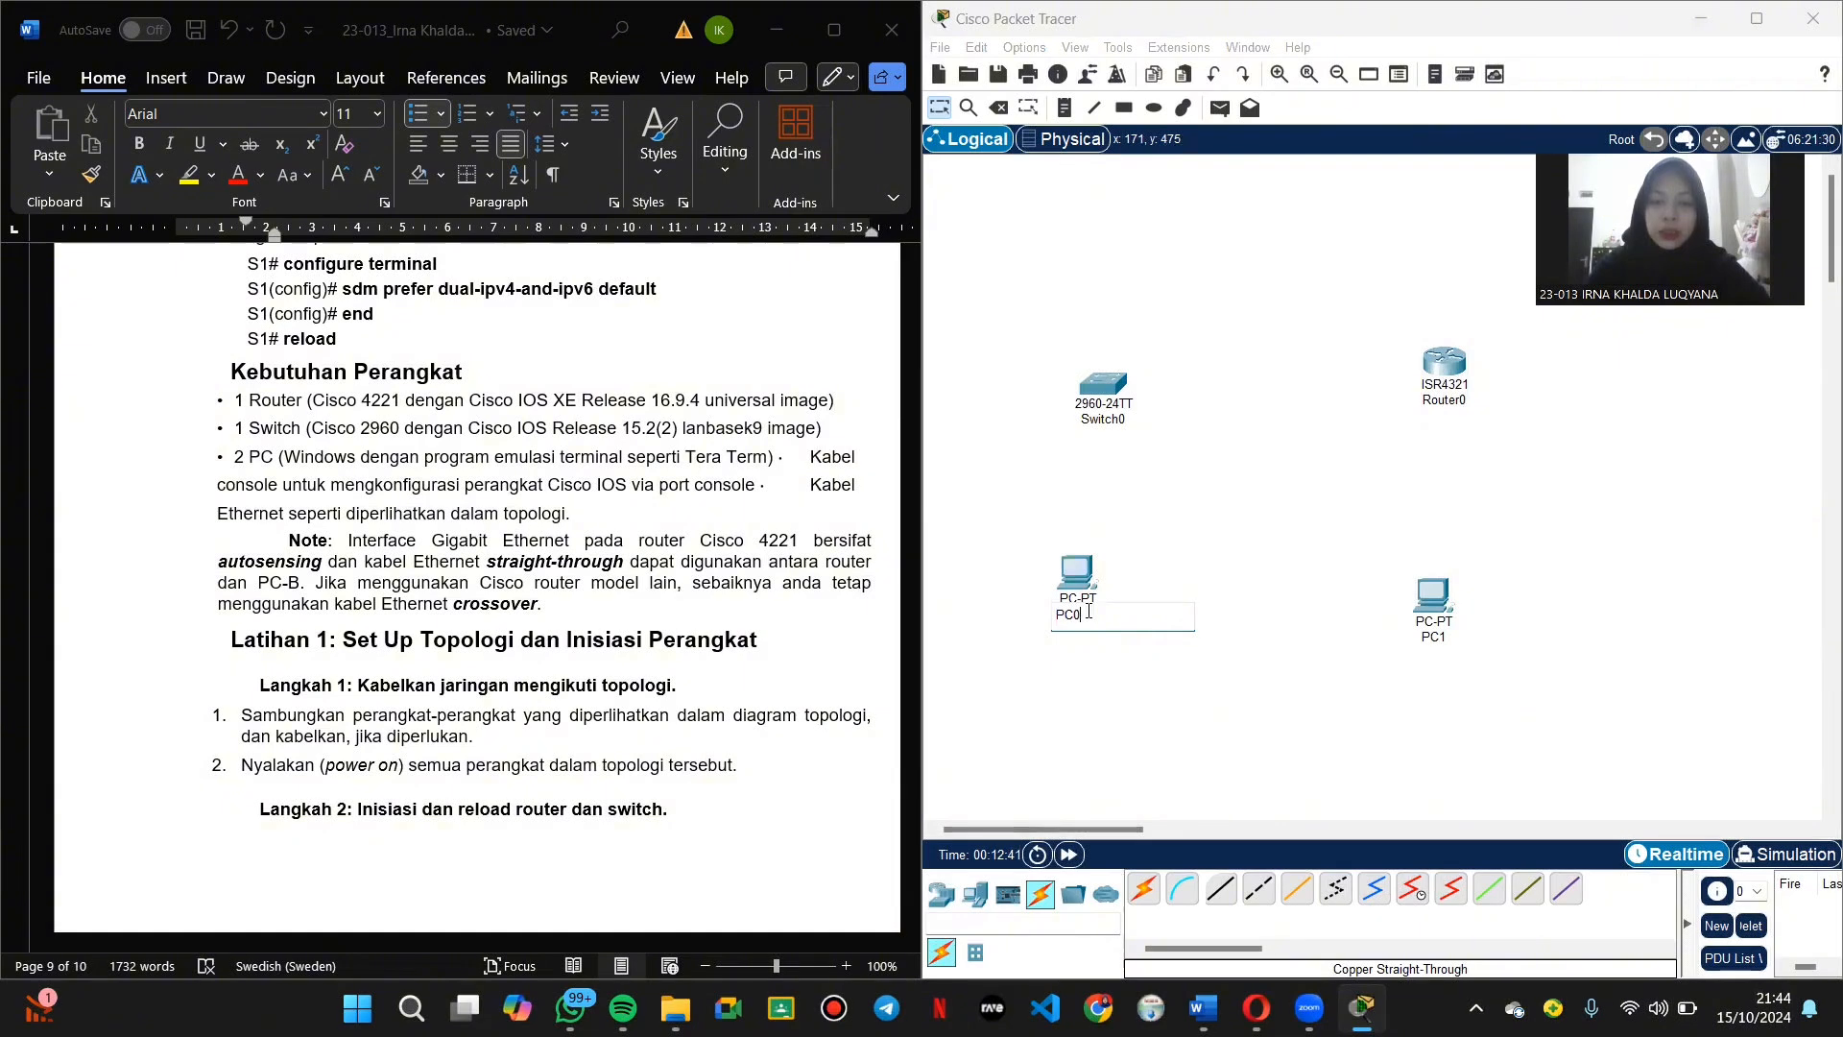
key("BackSpace")
key("Caps_Lock")
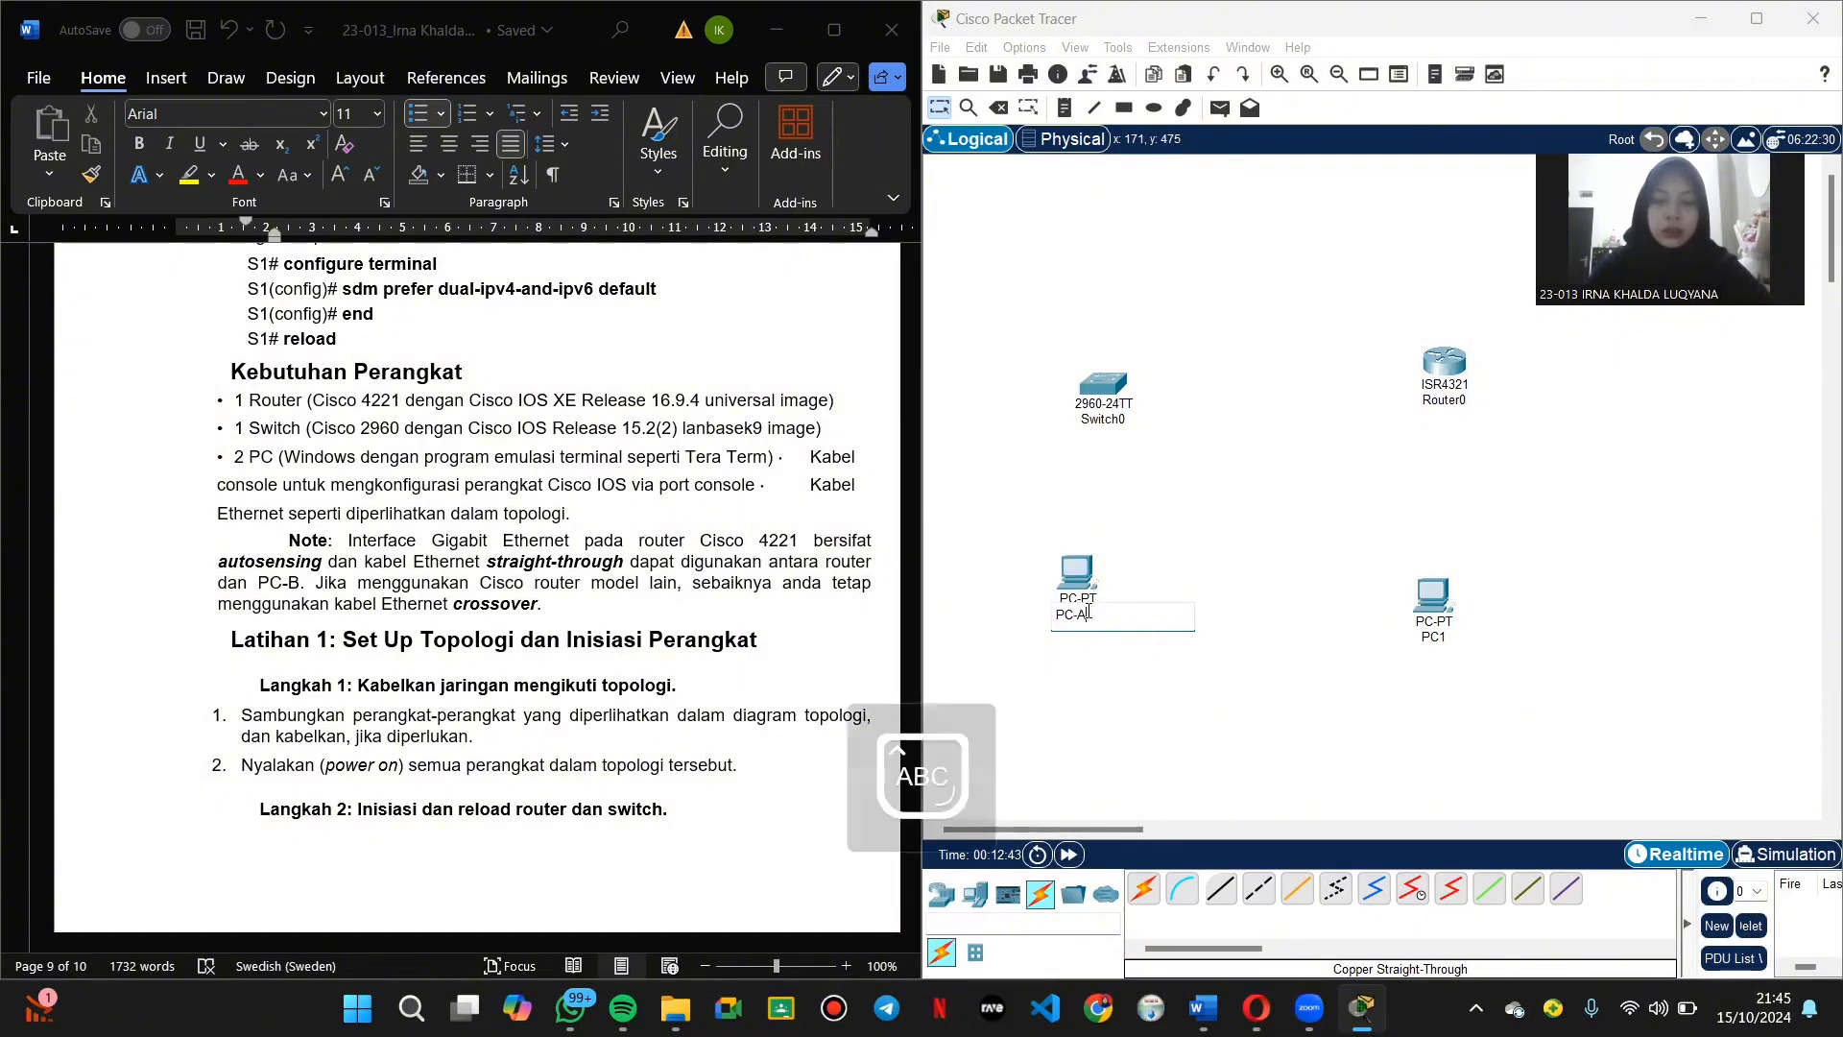
type("-A")
key("Return")
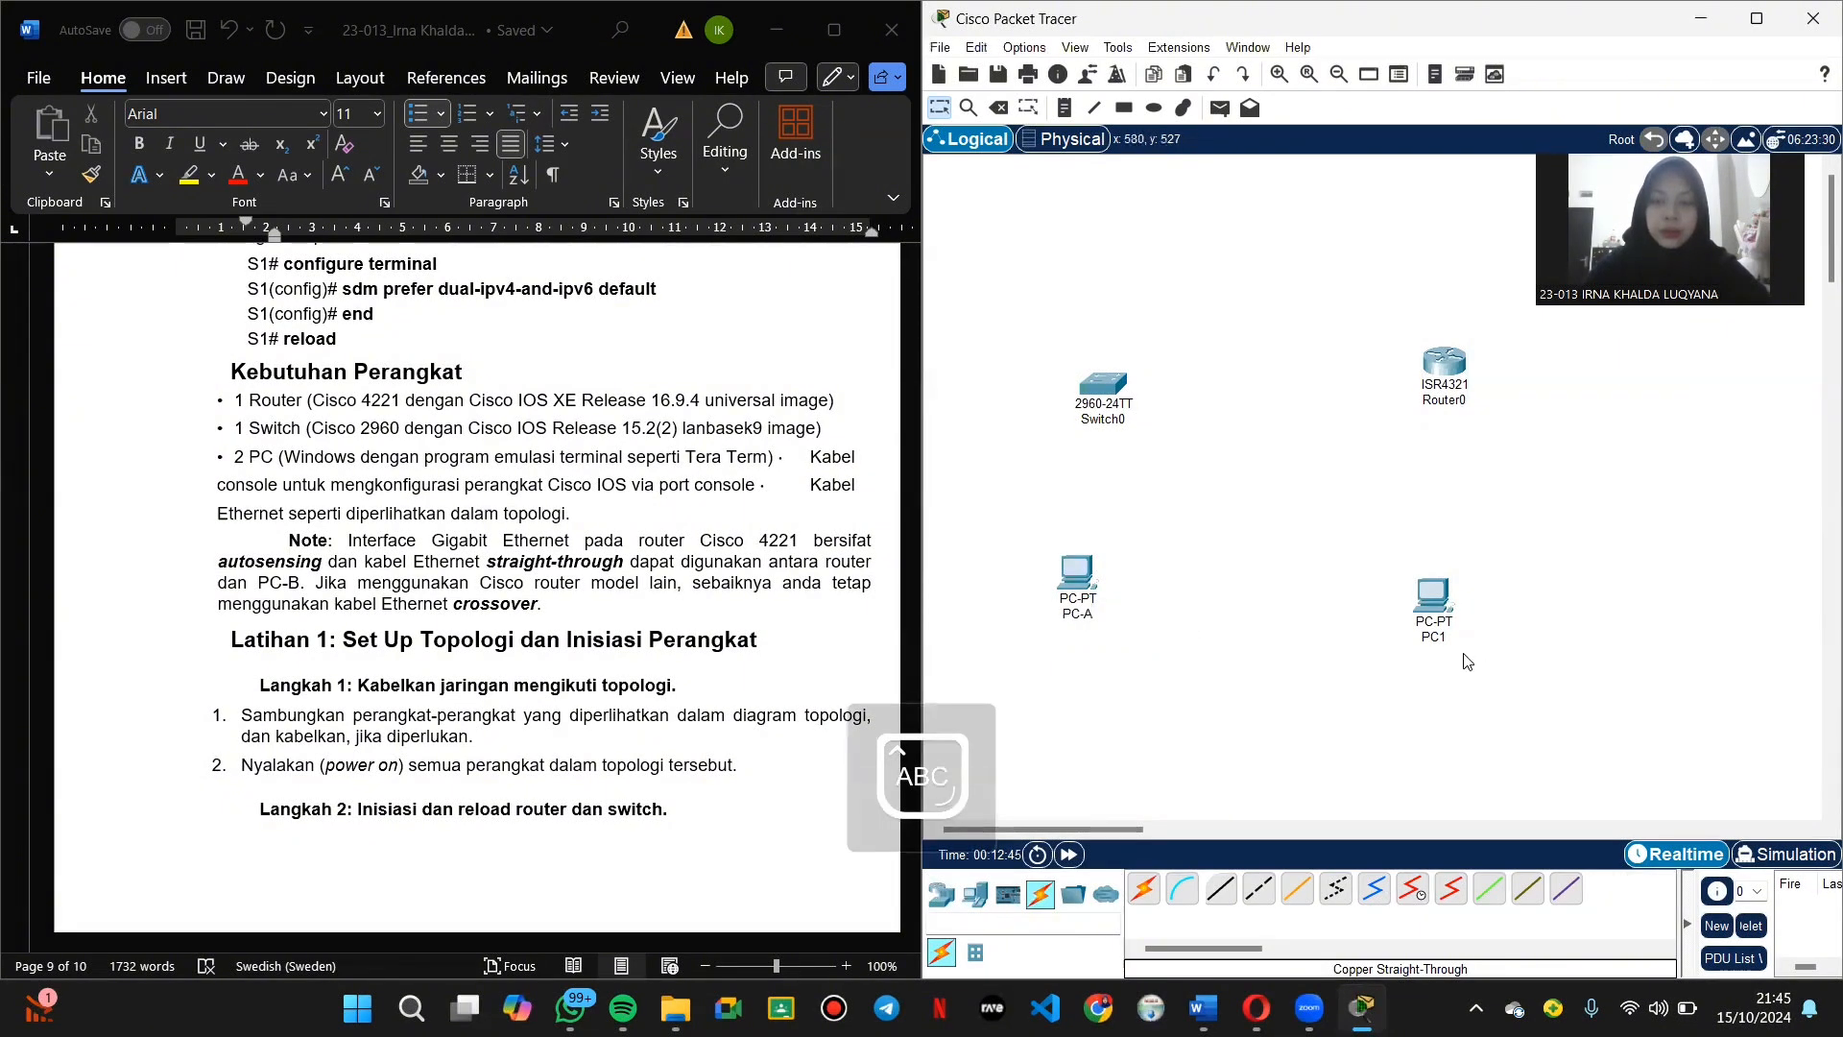
left_click(1445, 639)
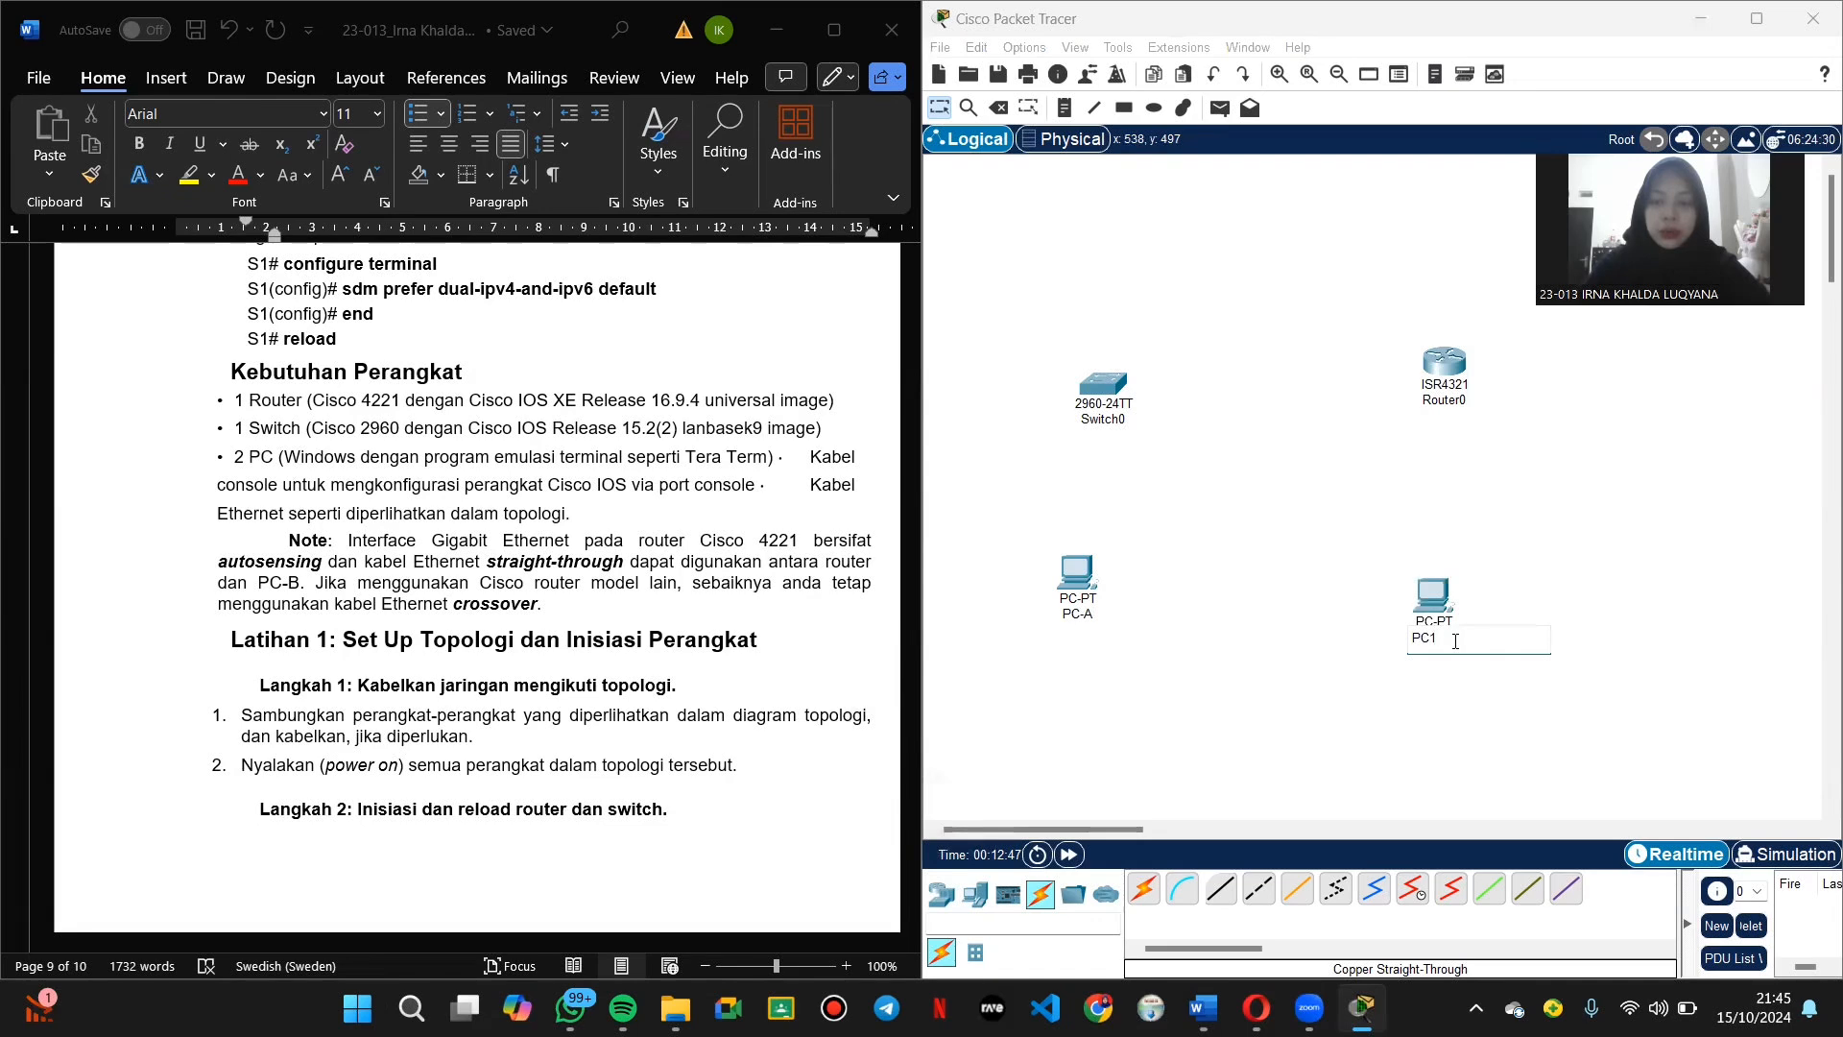
type("-B")
key("Return")
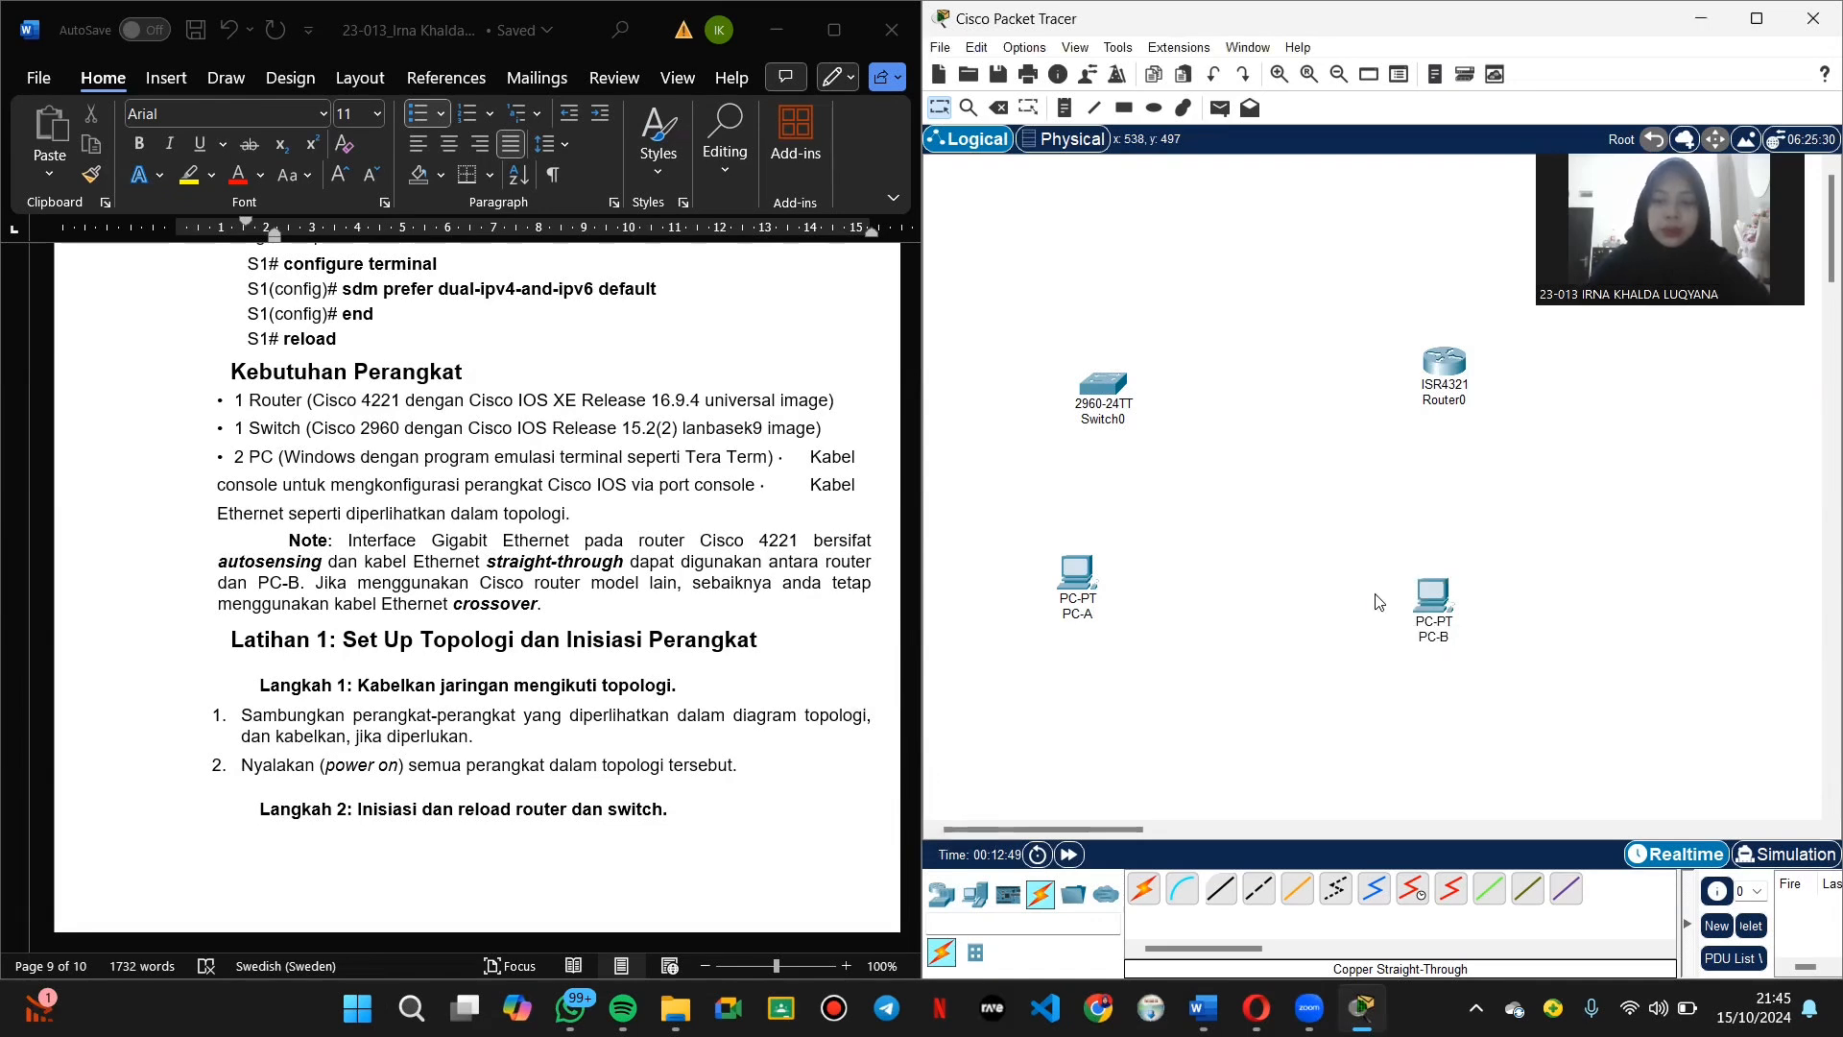
Step: Nudge the switch left, then rename it S1 and the router R1
left_click_drag(1139, 428, 1117, 424)
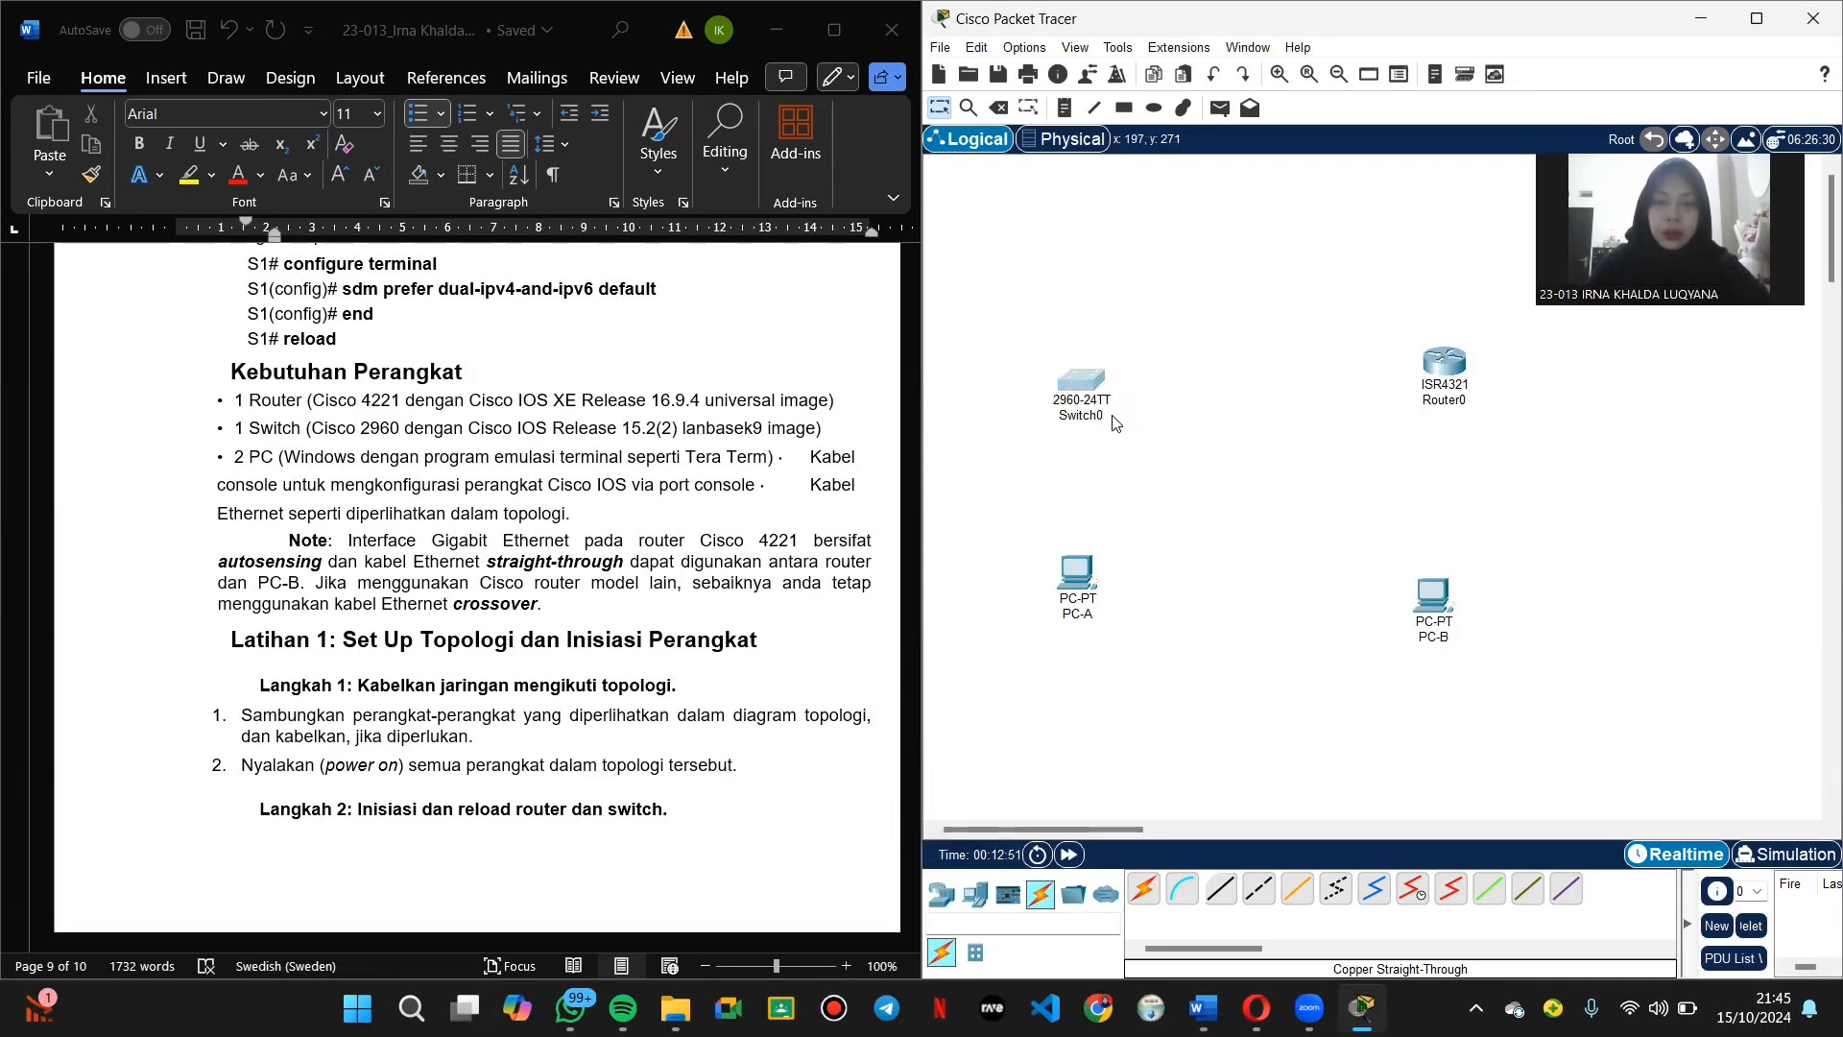
left_click(1098, 418)
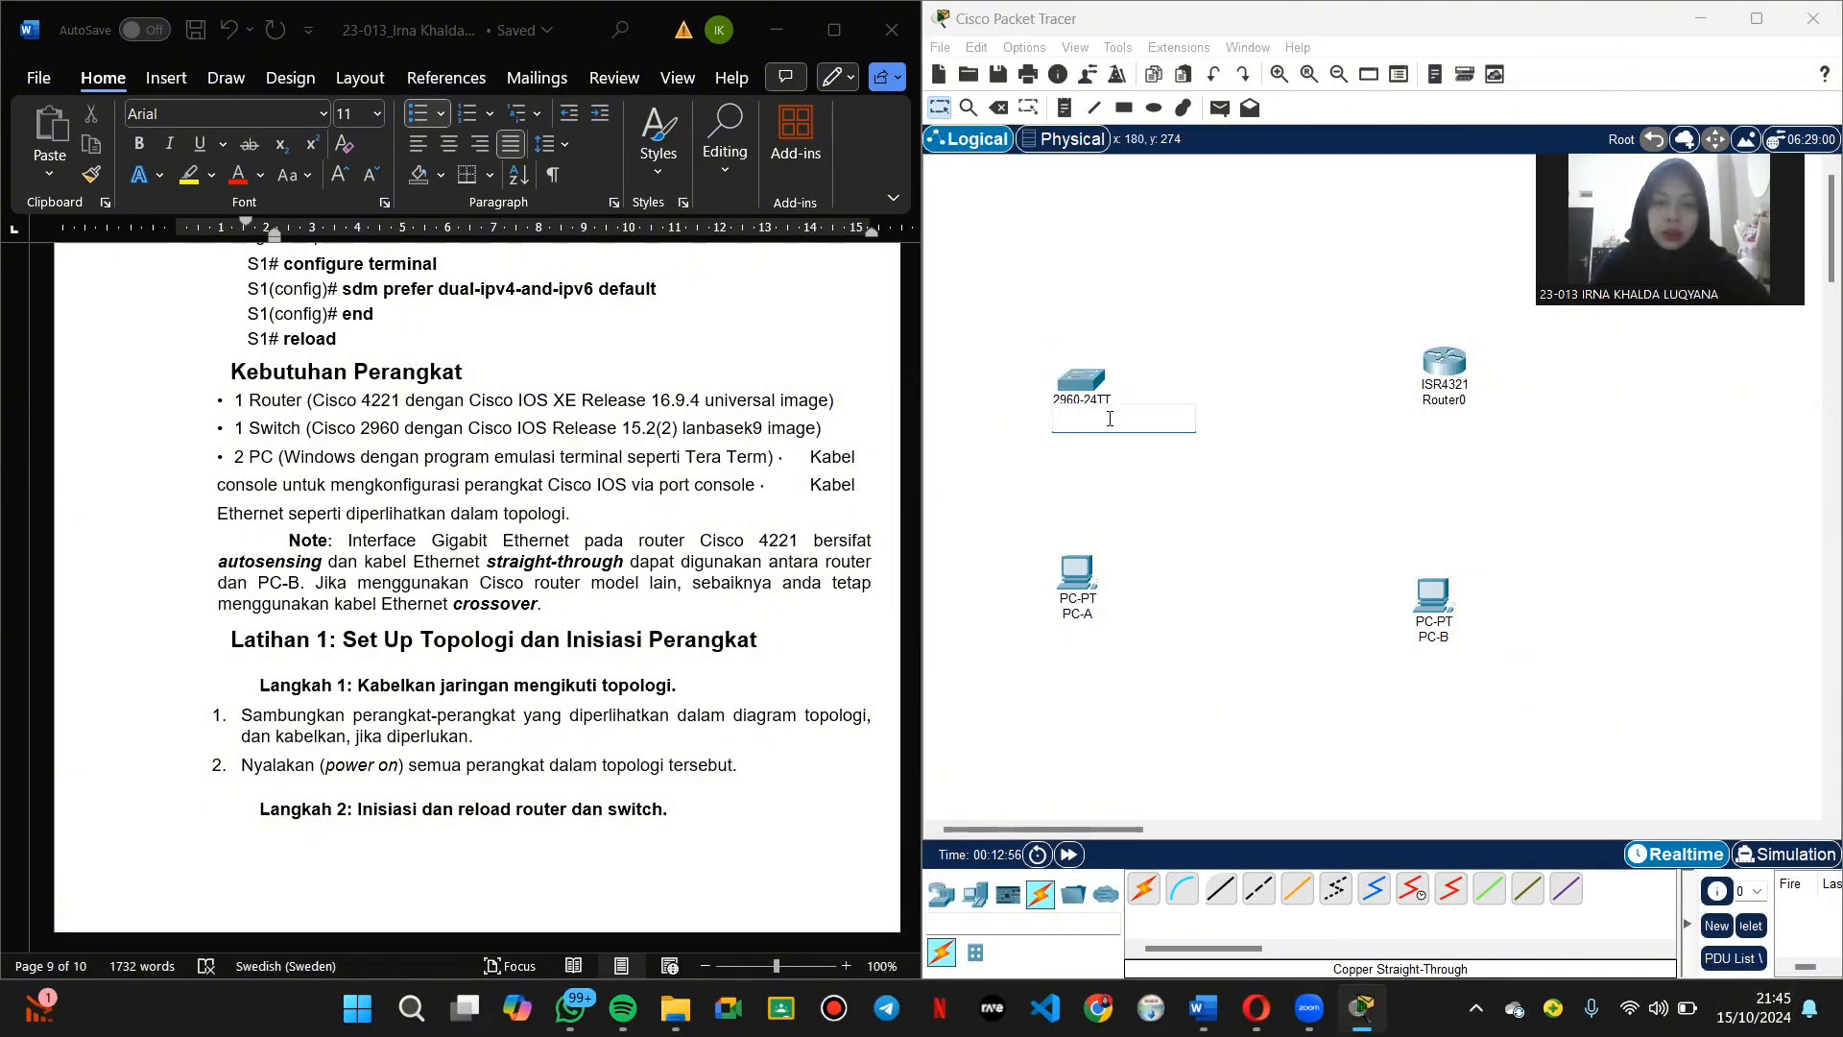
key("Return")
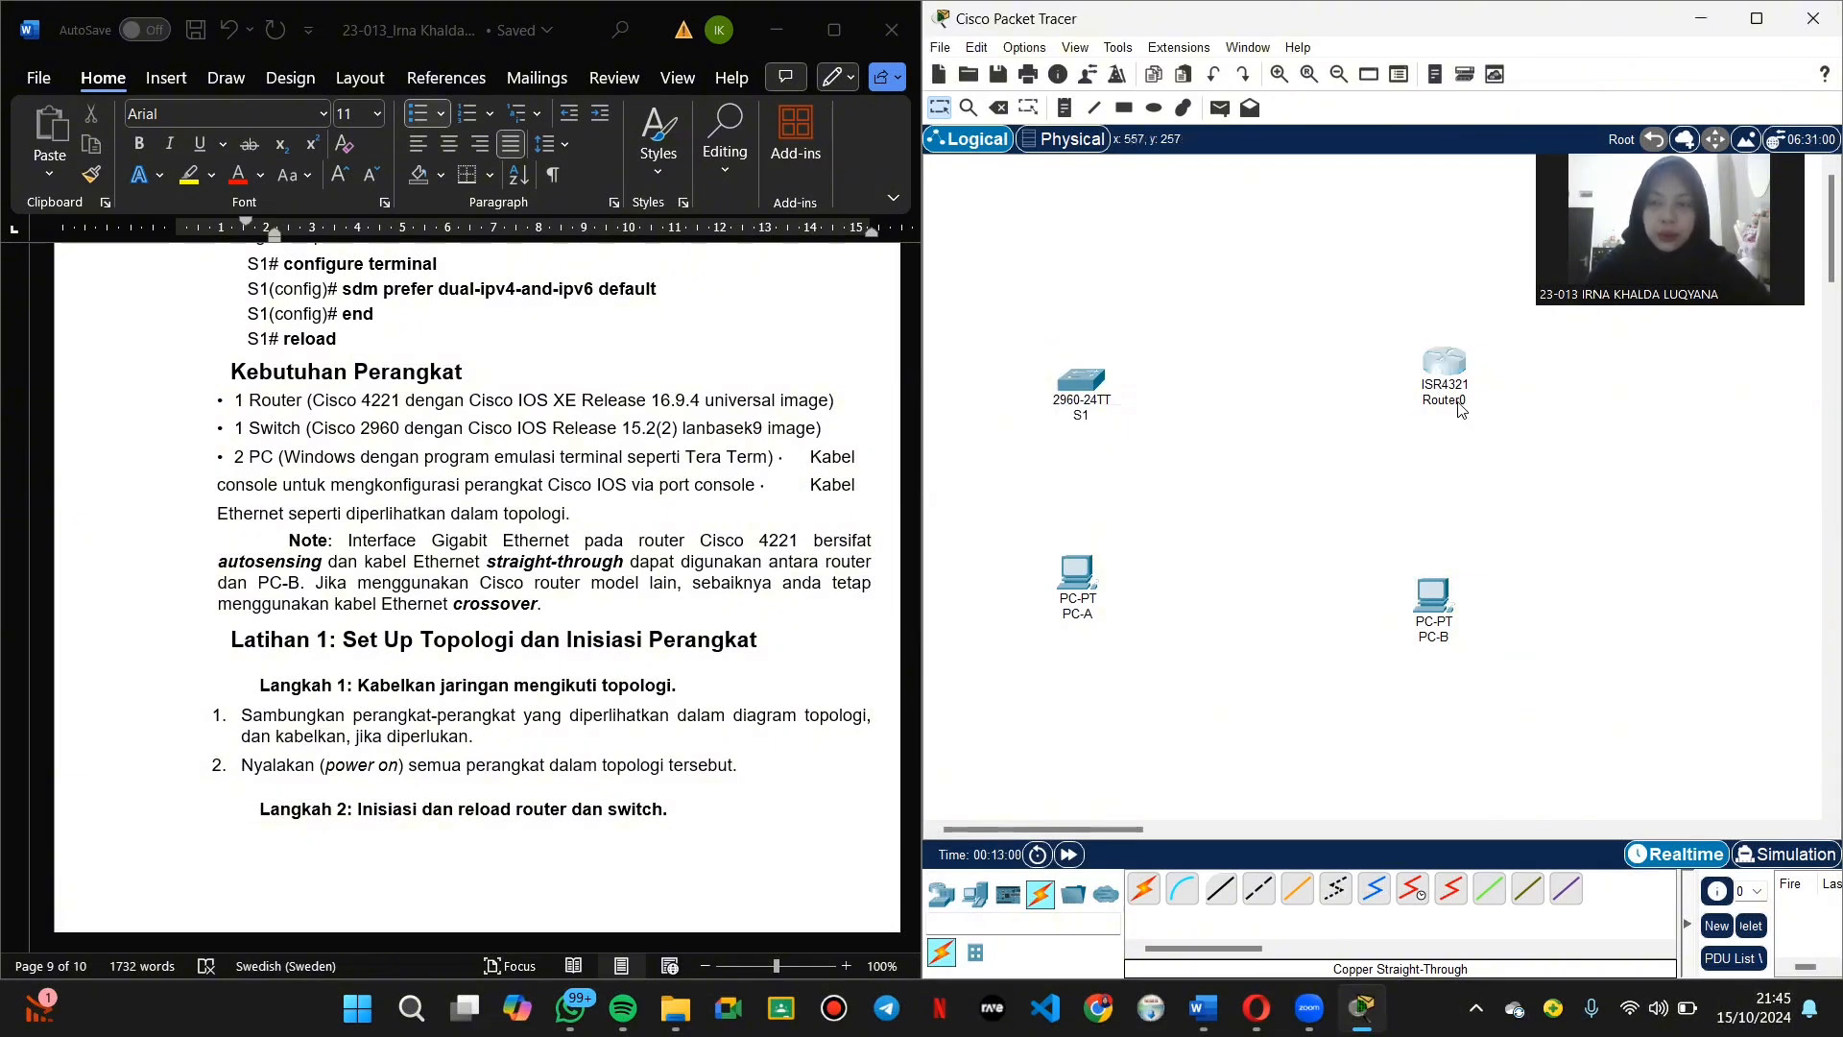
left_click(1474, 403)
type("R1")
key("Return")
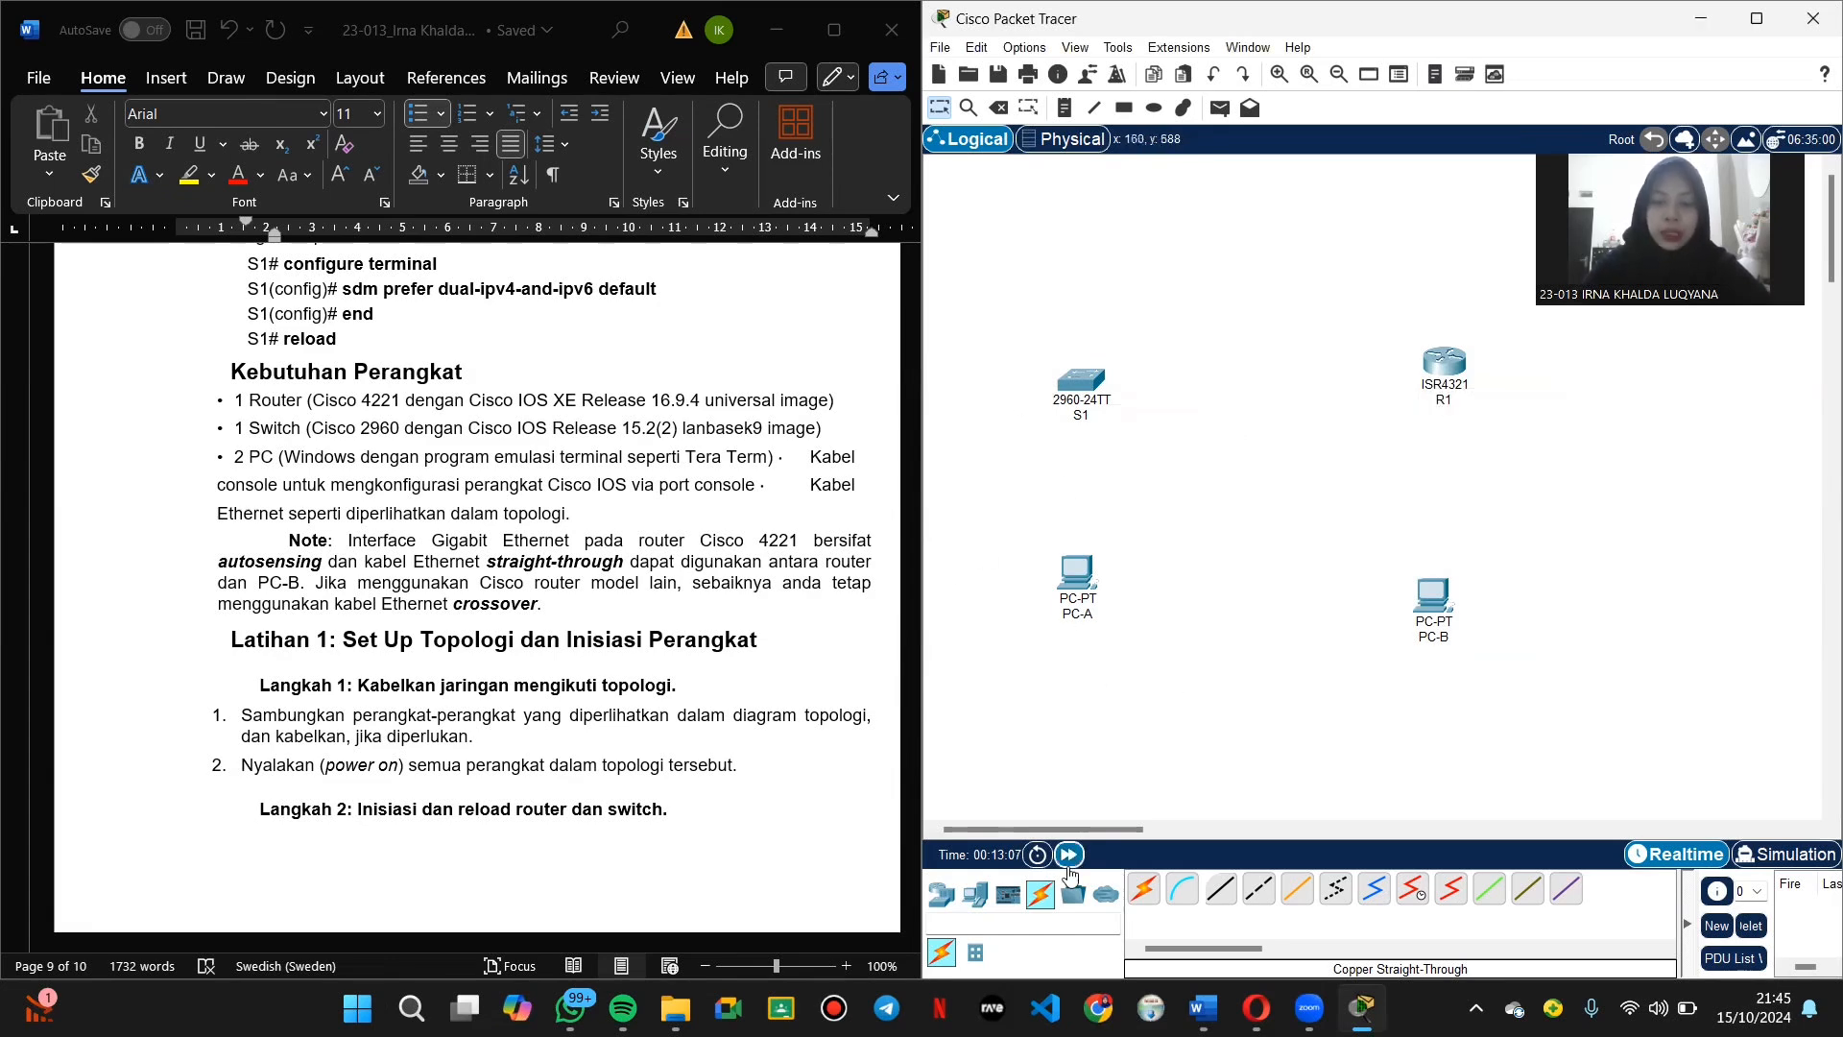
Step: Cable PC-A's FastEthernet0 to S1's FastEthernet0/6 with copper straight-through
left_click(1230, 902)
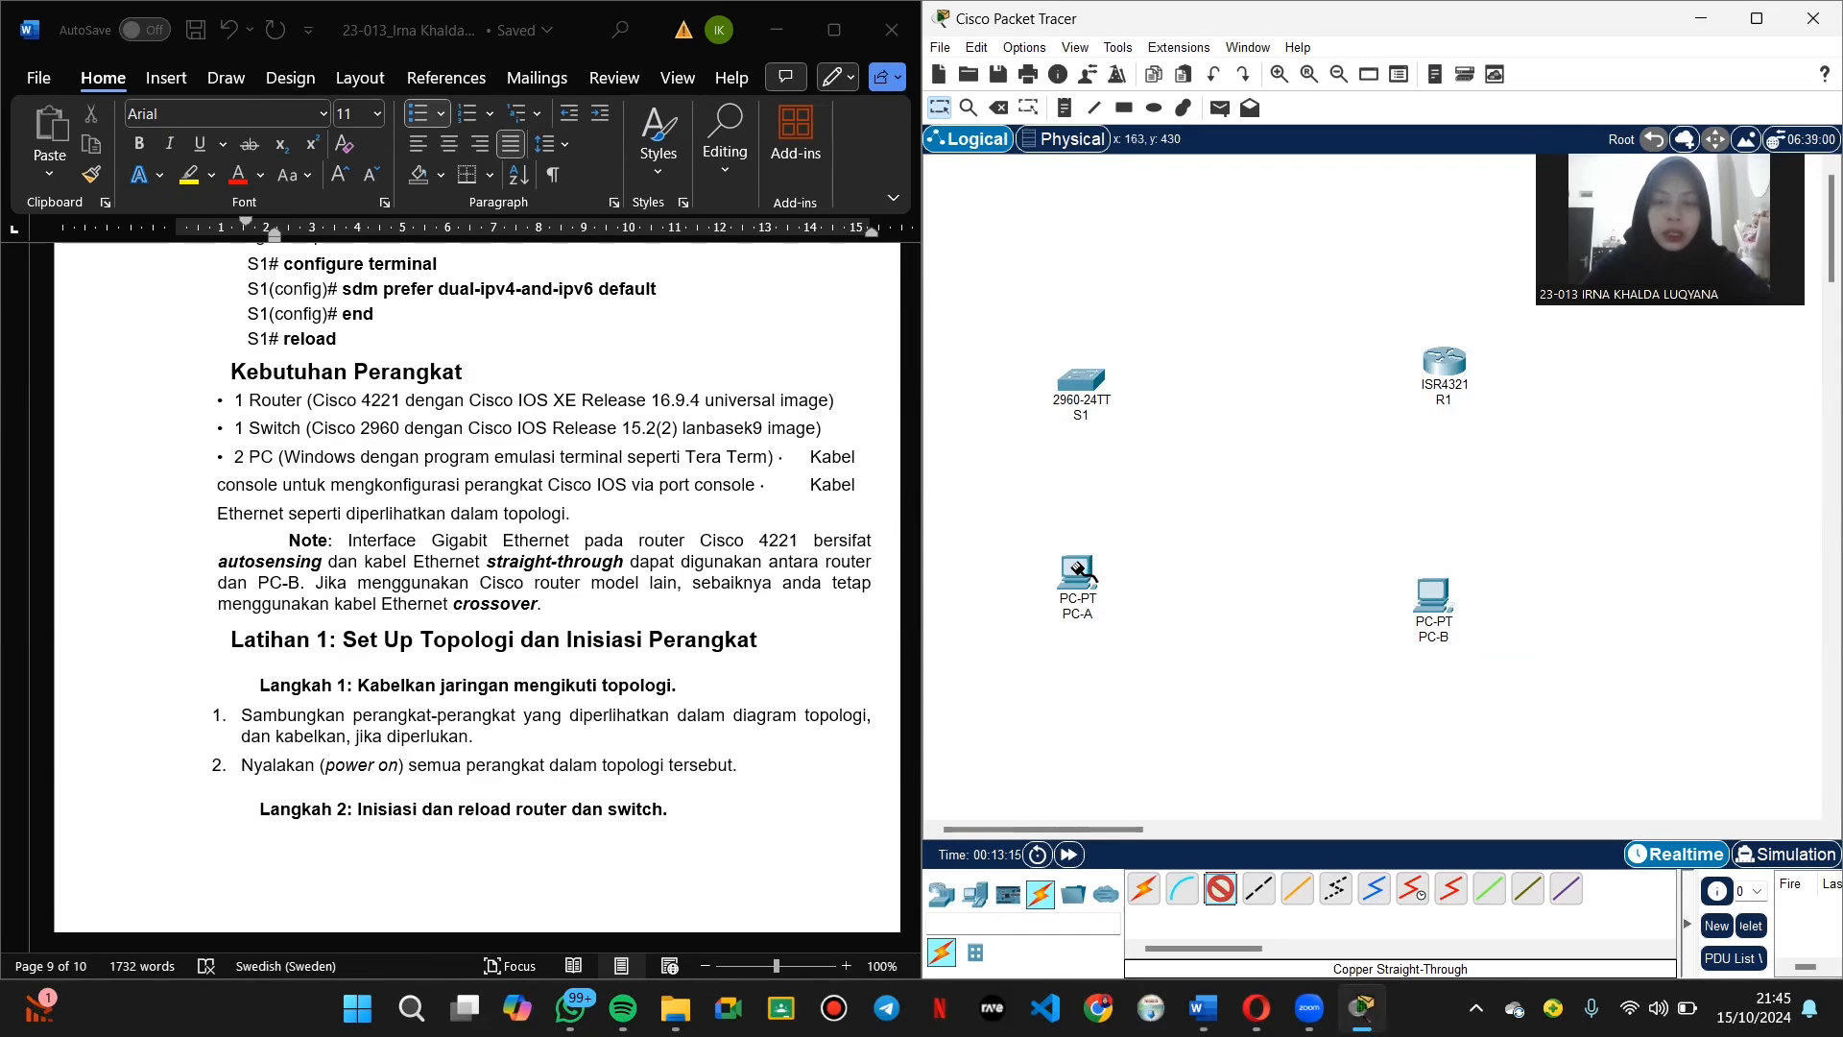
left_click(1080, 569)
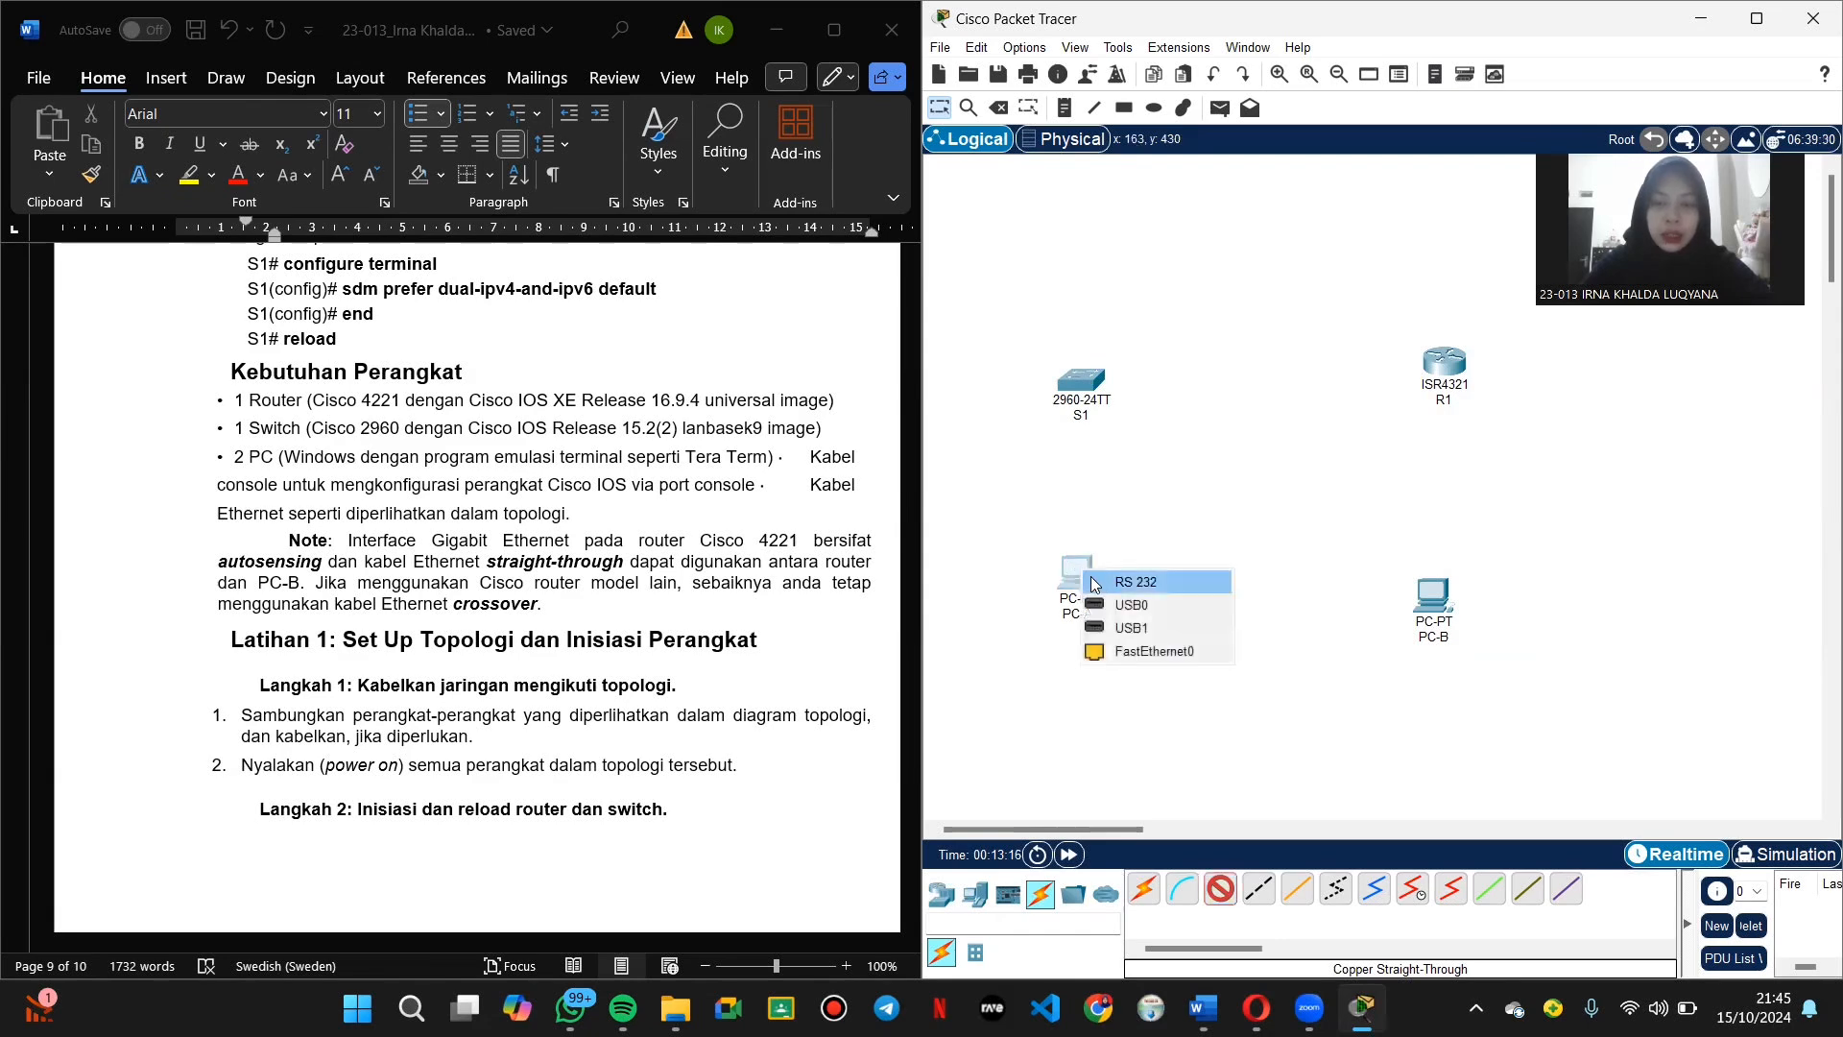
left_click(1145, 651)
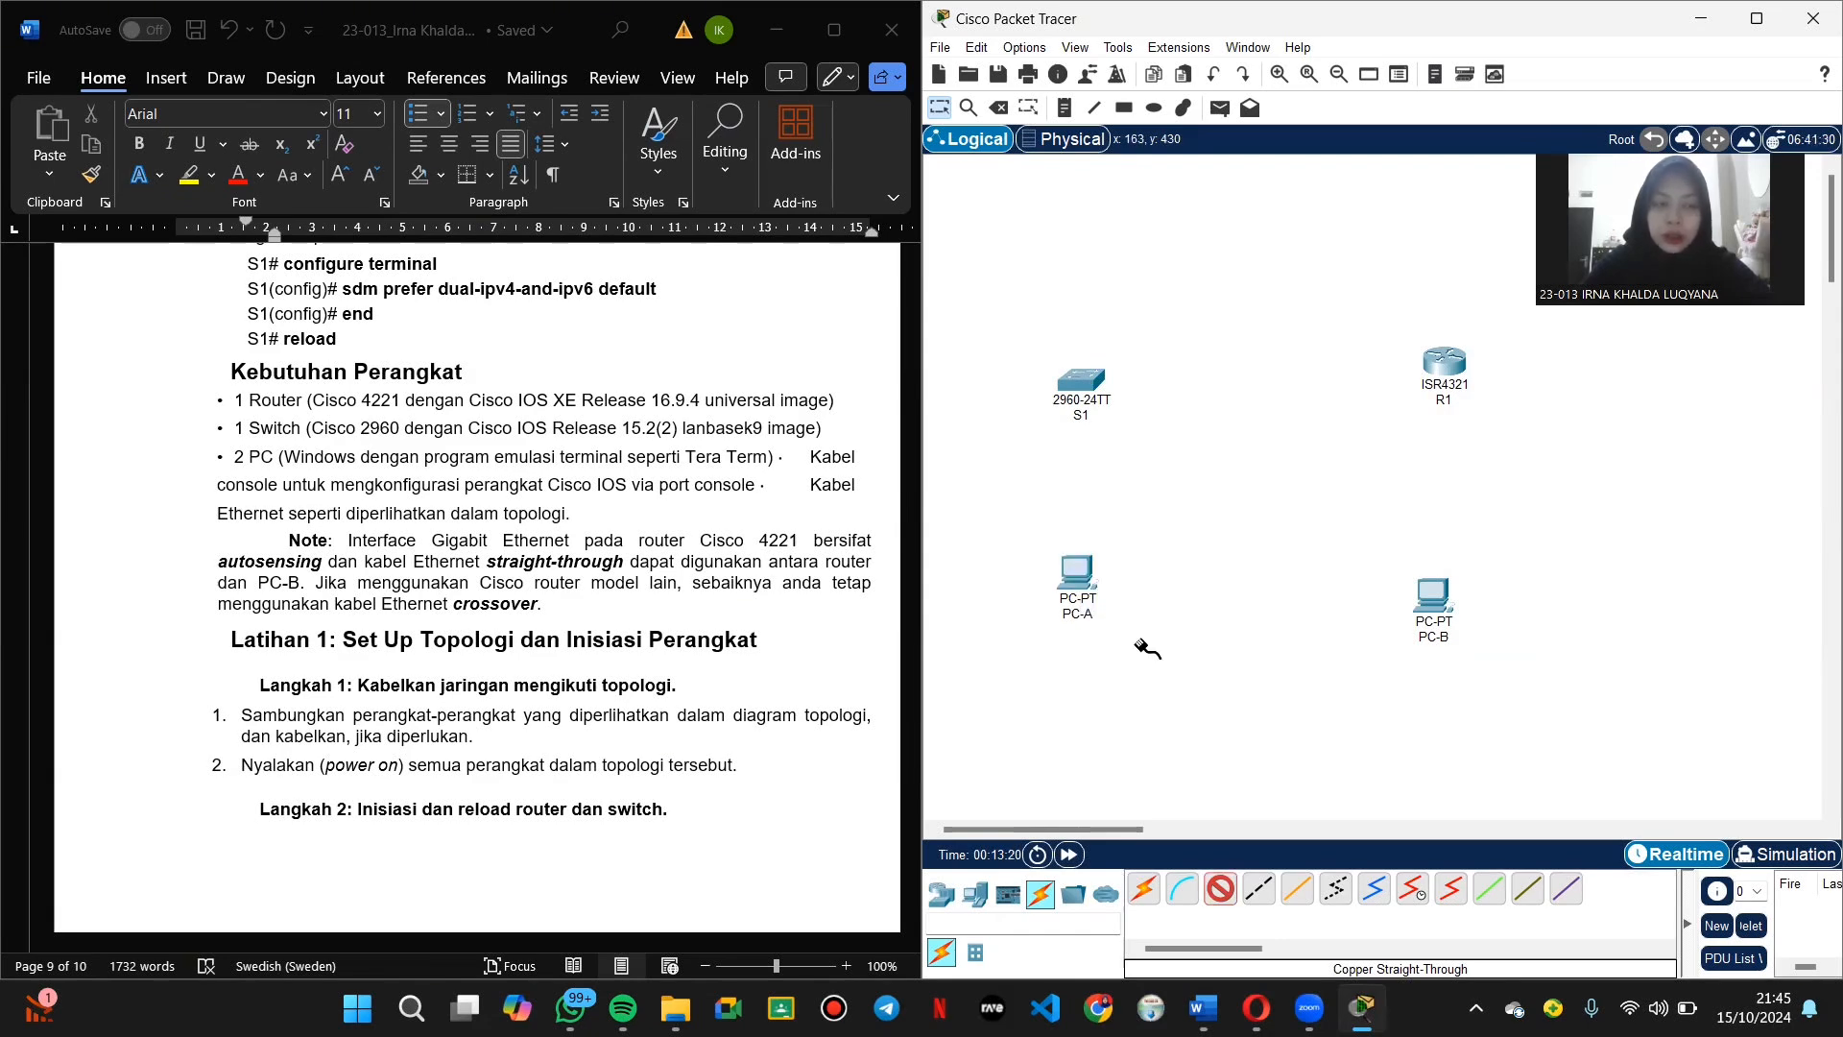
left_click(1077, 377)
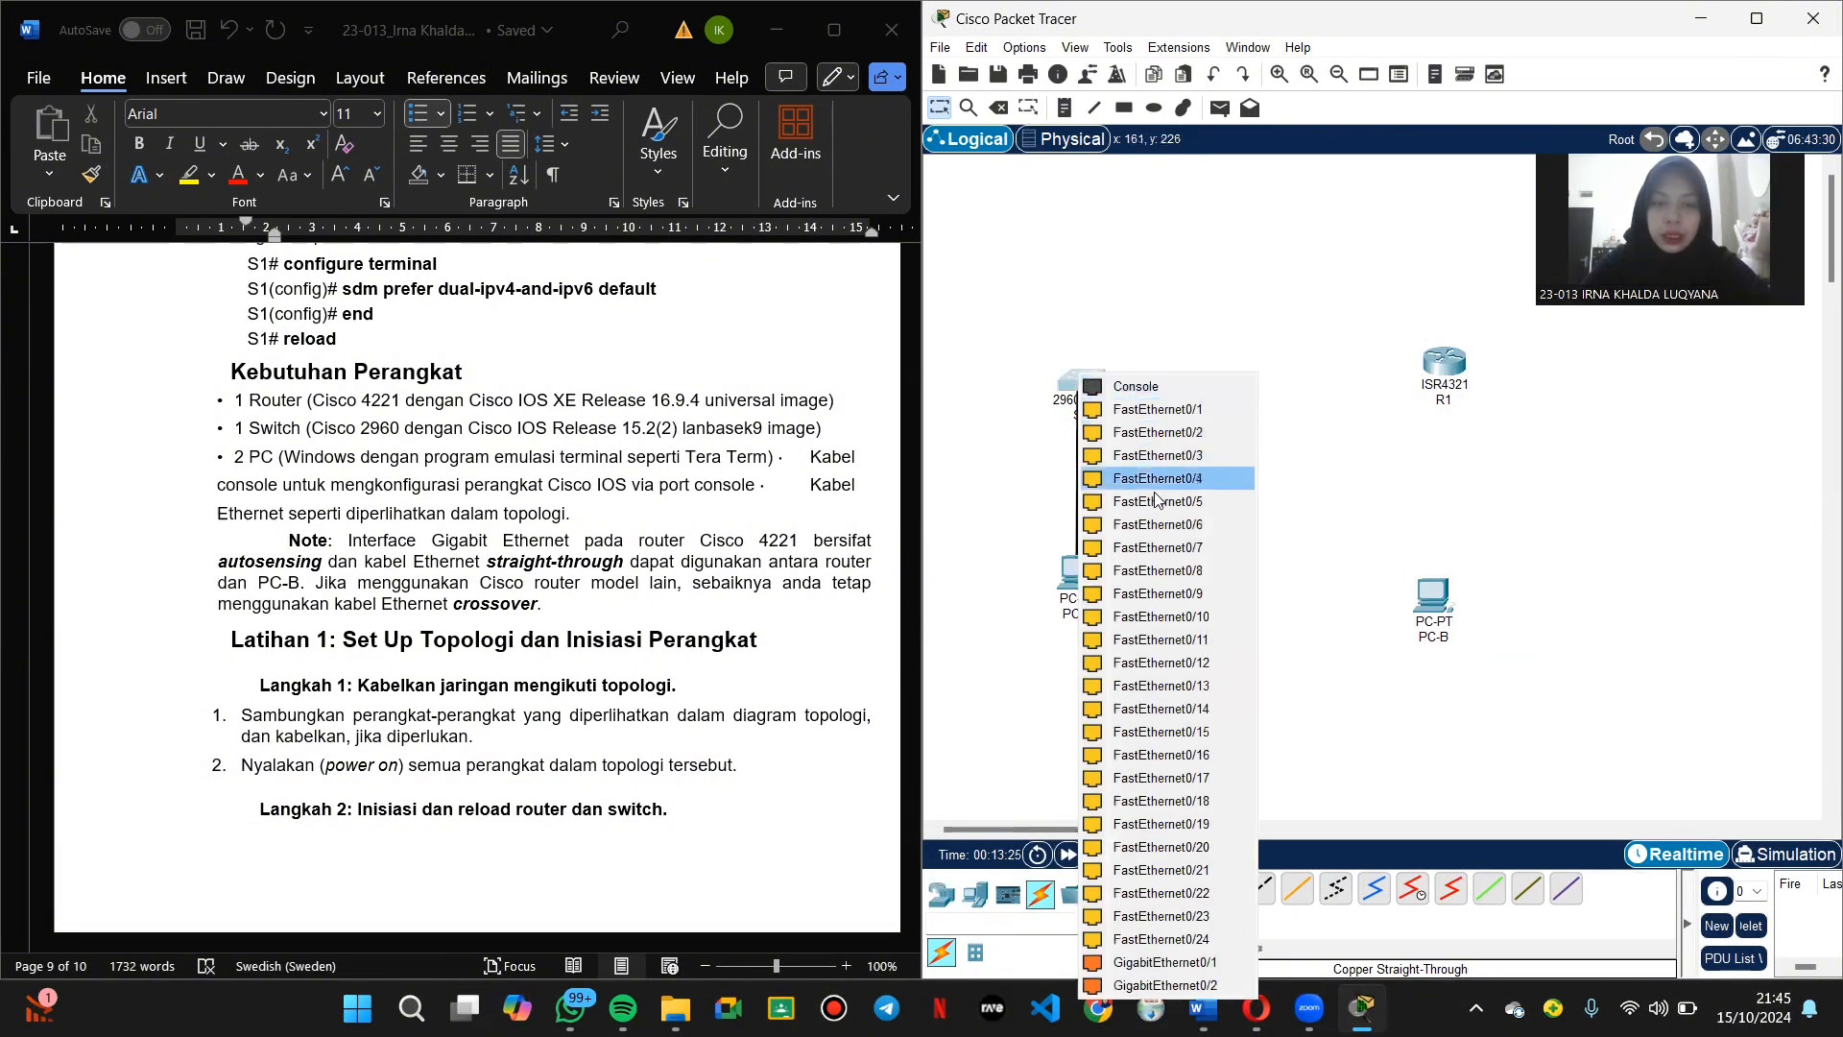
left_click(1159, 525)
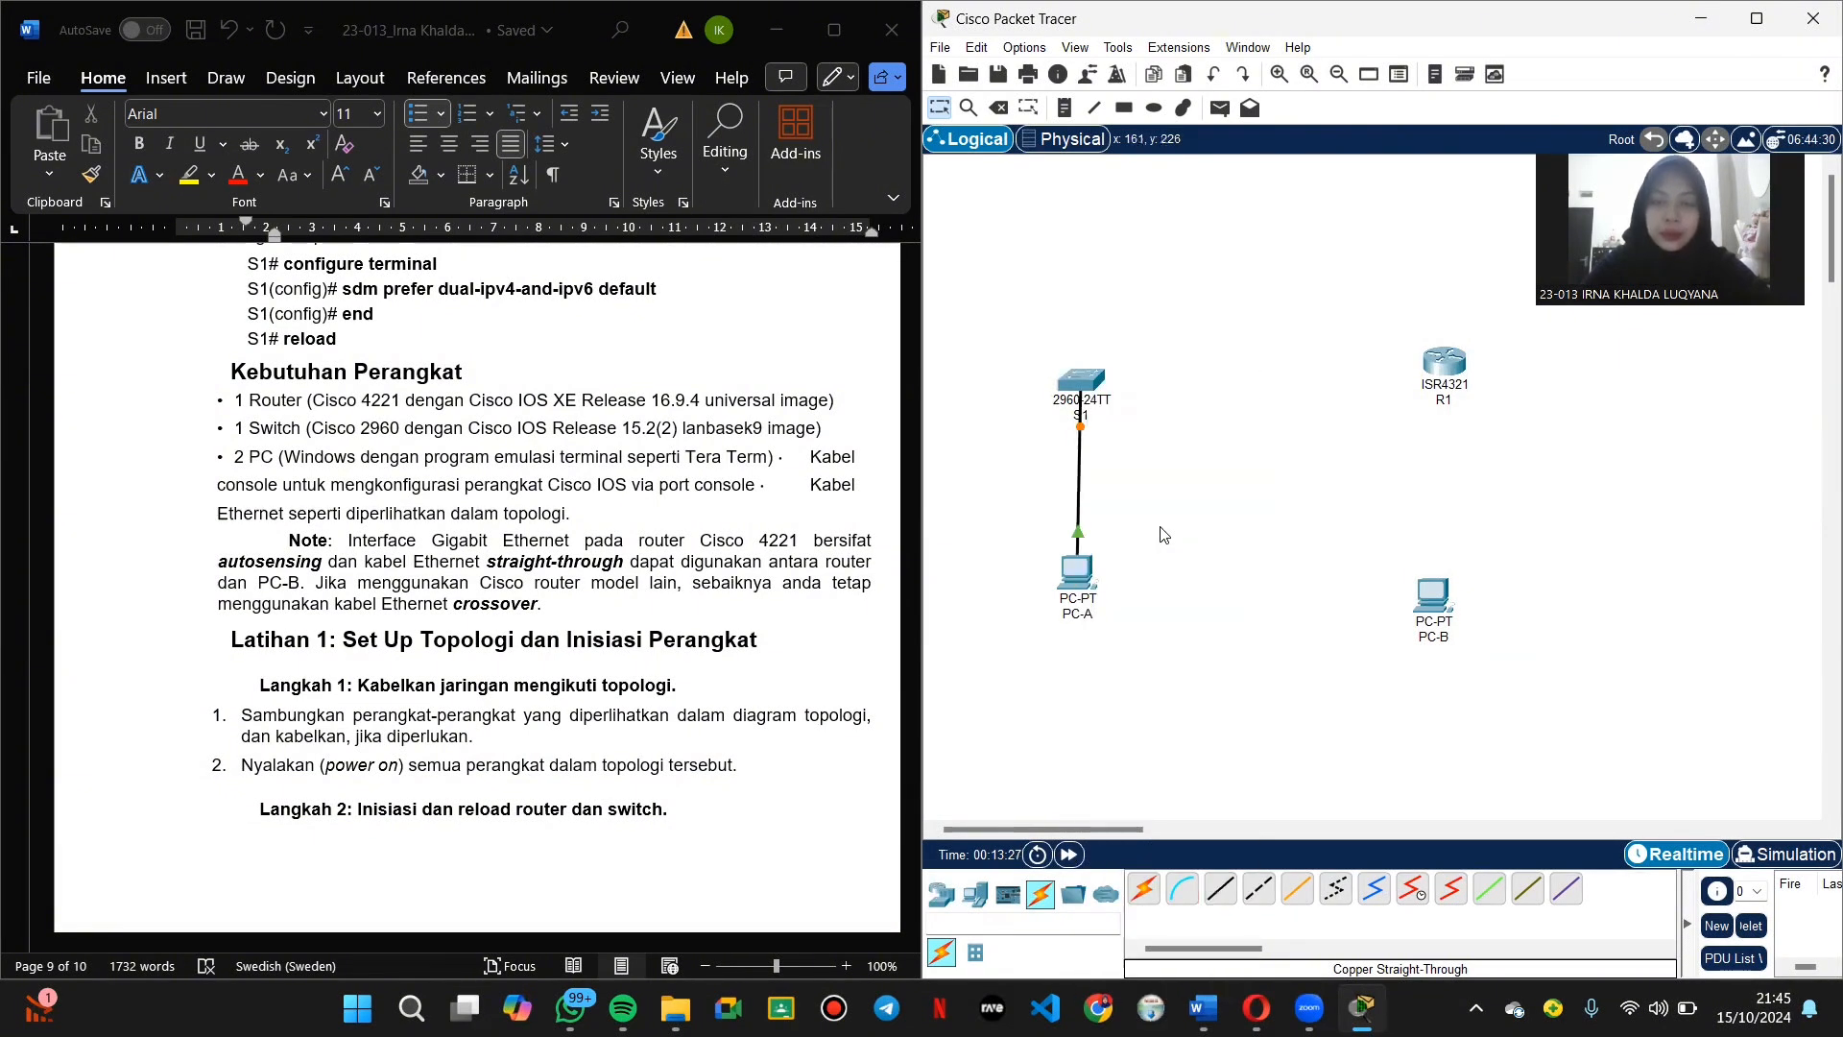
Step: Cable S1's FastEthernet0/5 to R1's GigabitEthernet0/0/1 with copper straight-through
left_click(1222, 897)
left_click(1086, 377)
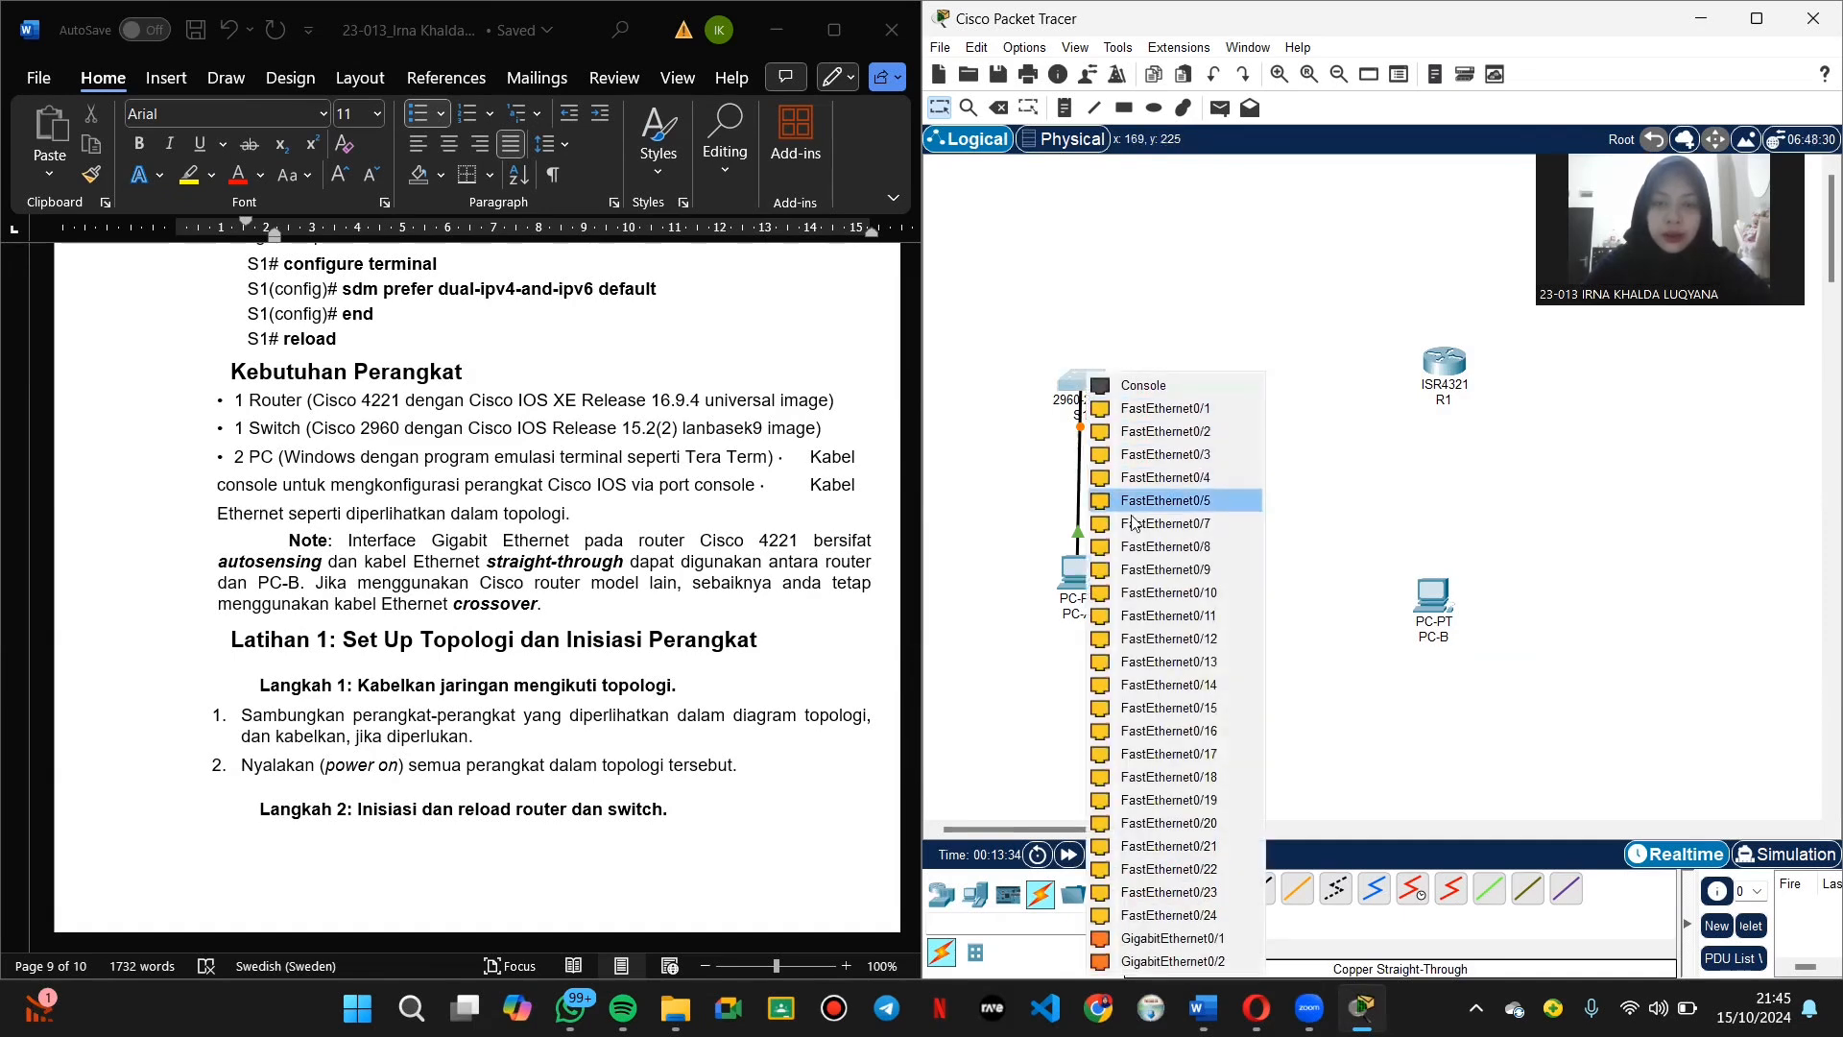
left_click(1166, 500)
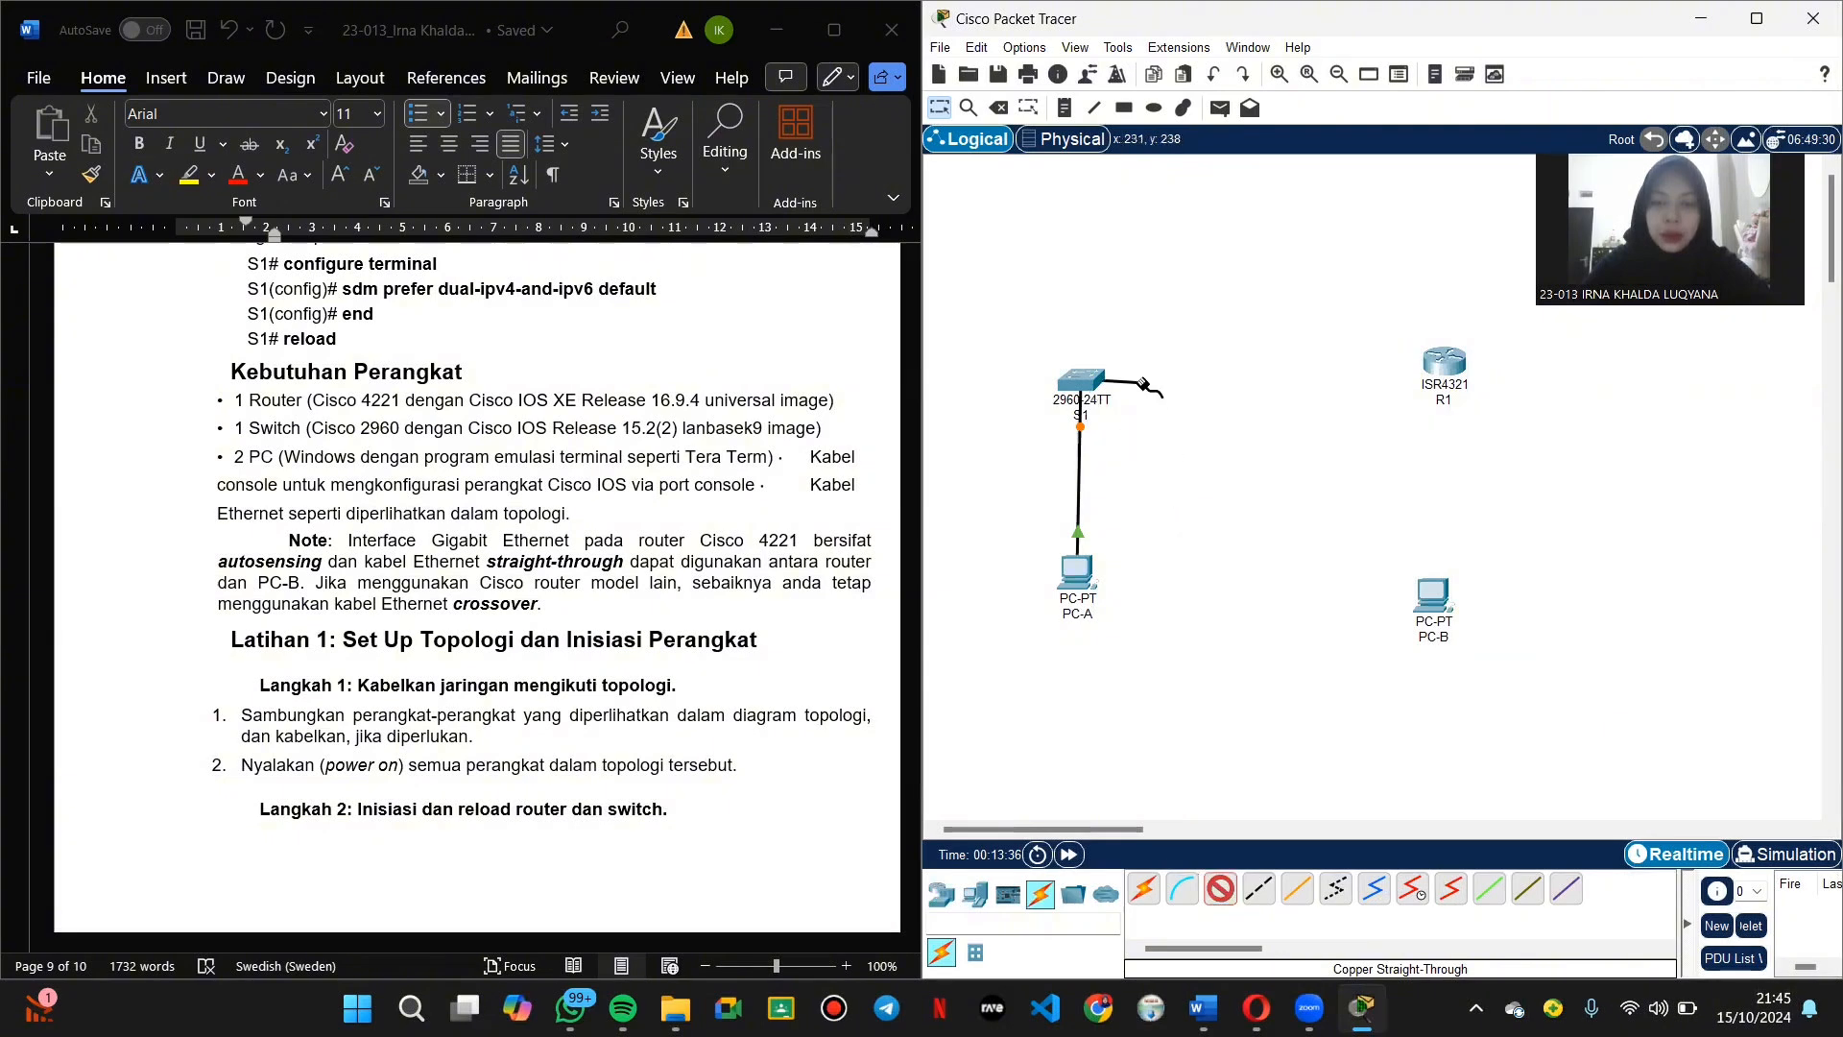
left_click(1456, 366)
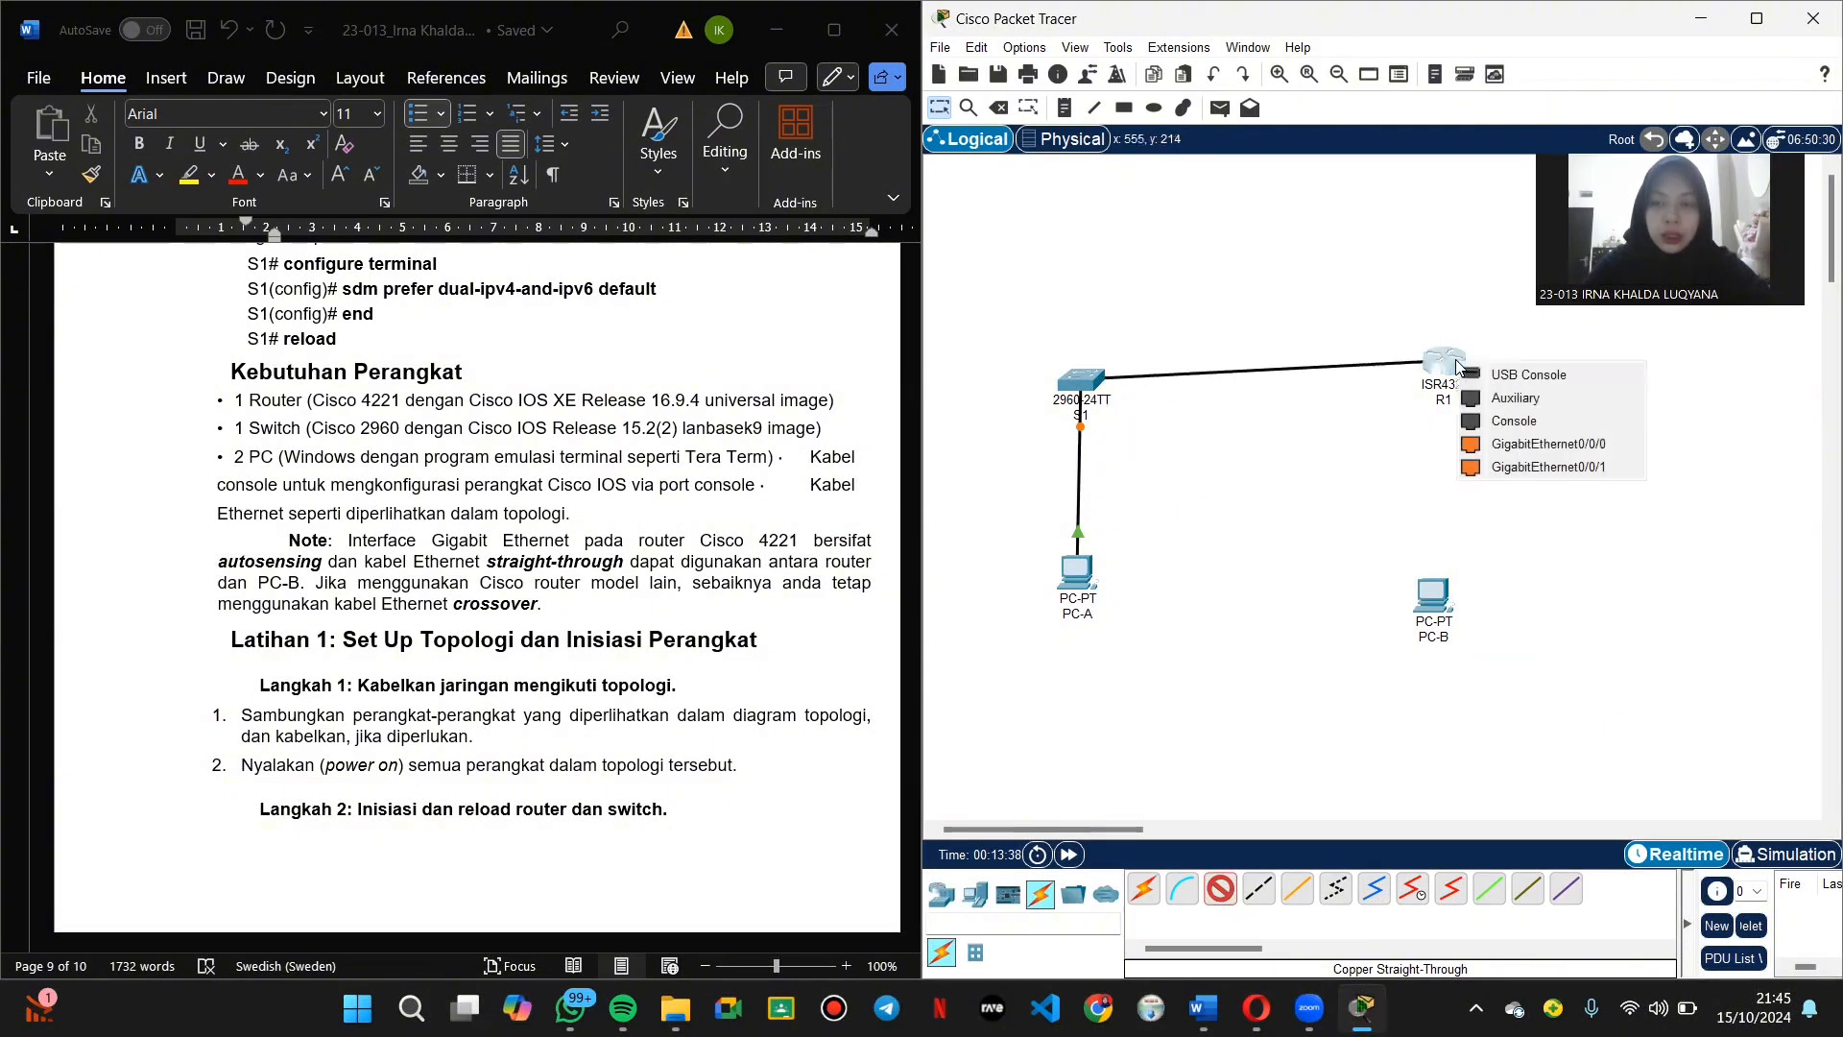
left_click(1484, 467)
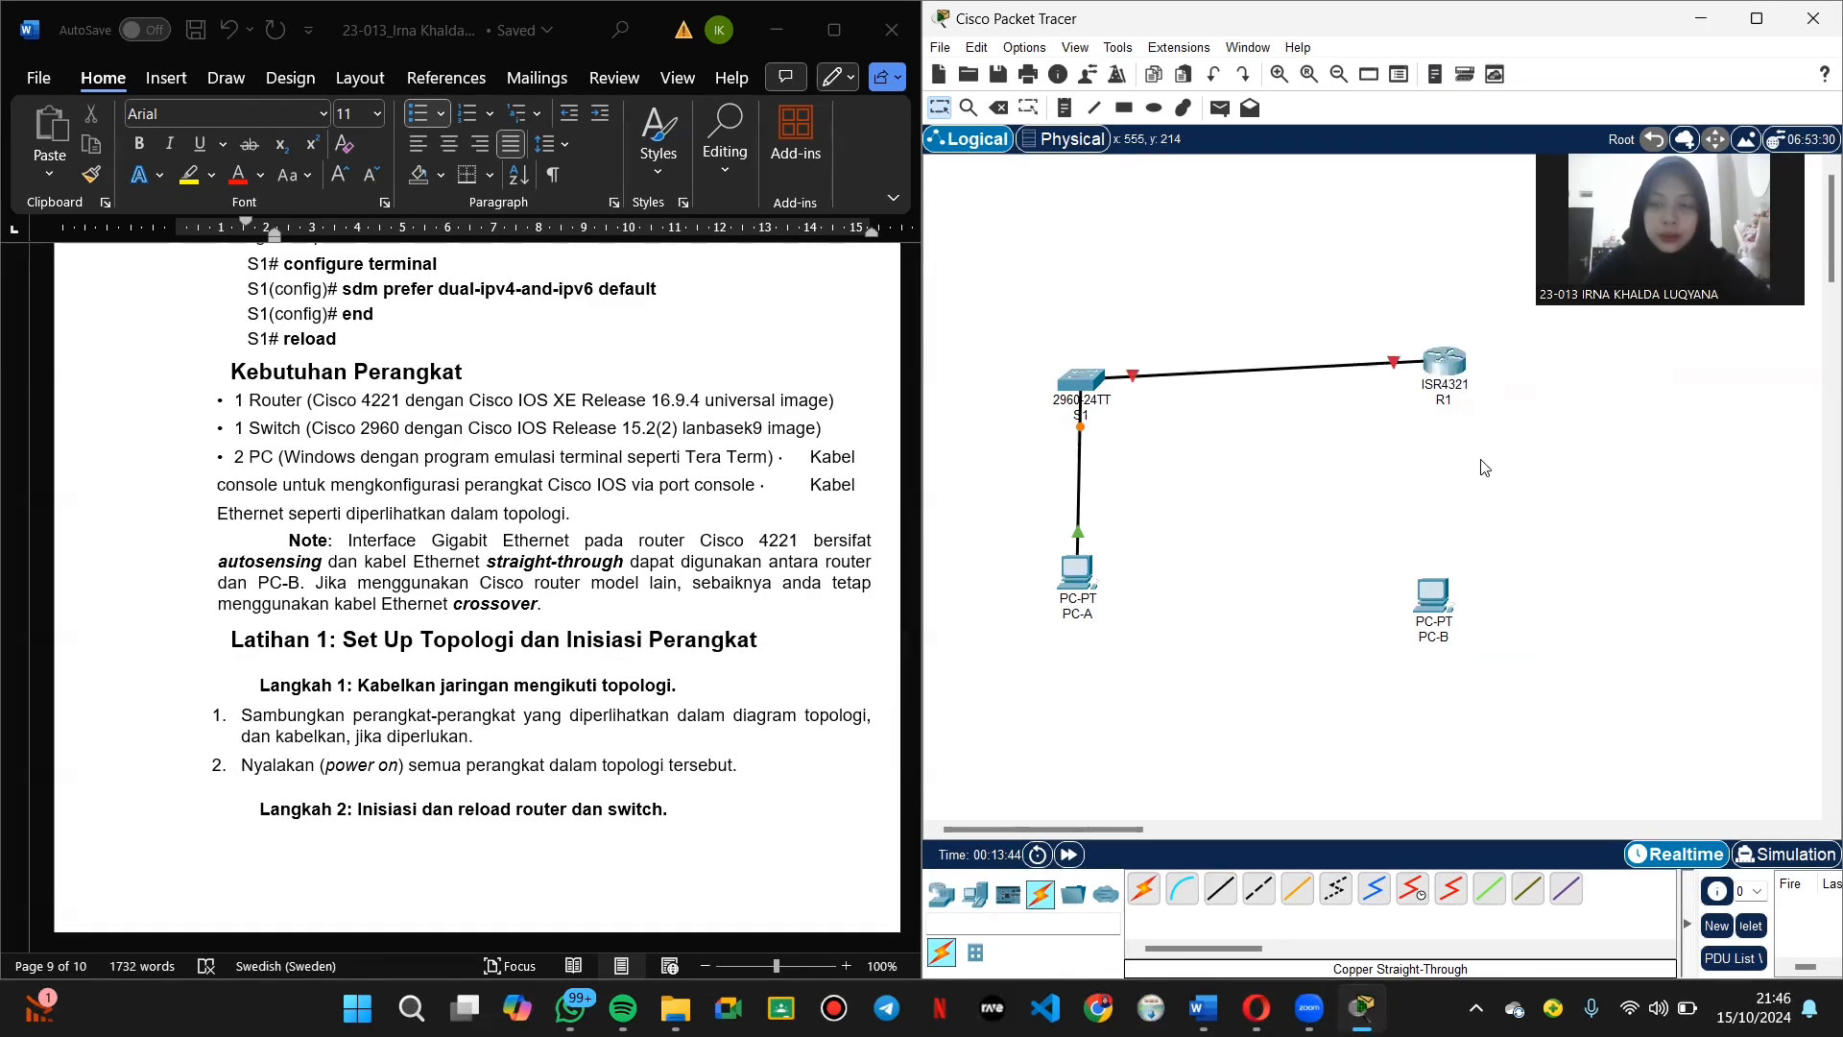
Step: Cable R1's GigabitEthernet0/0/0 to PC-B's FastEthernet0 with copper straight-through
left_click(1221, 893)
left_click(1450, 370)
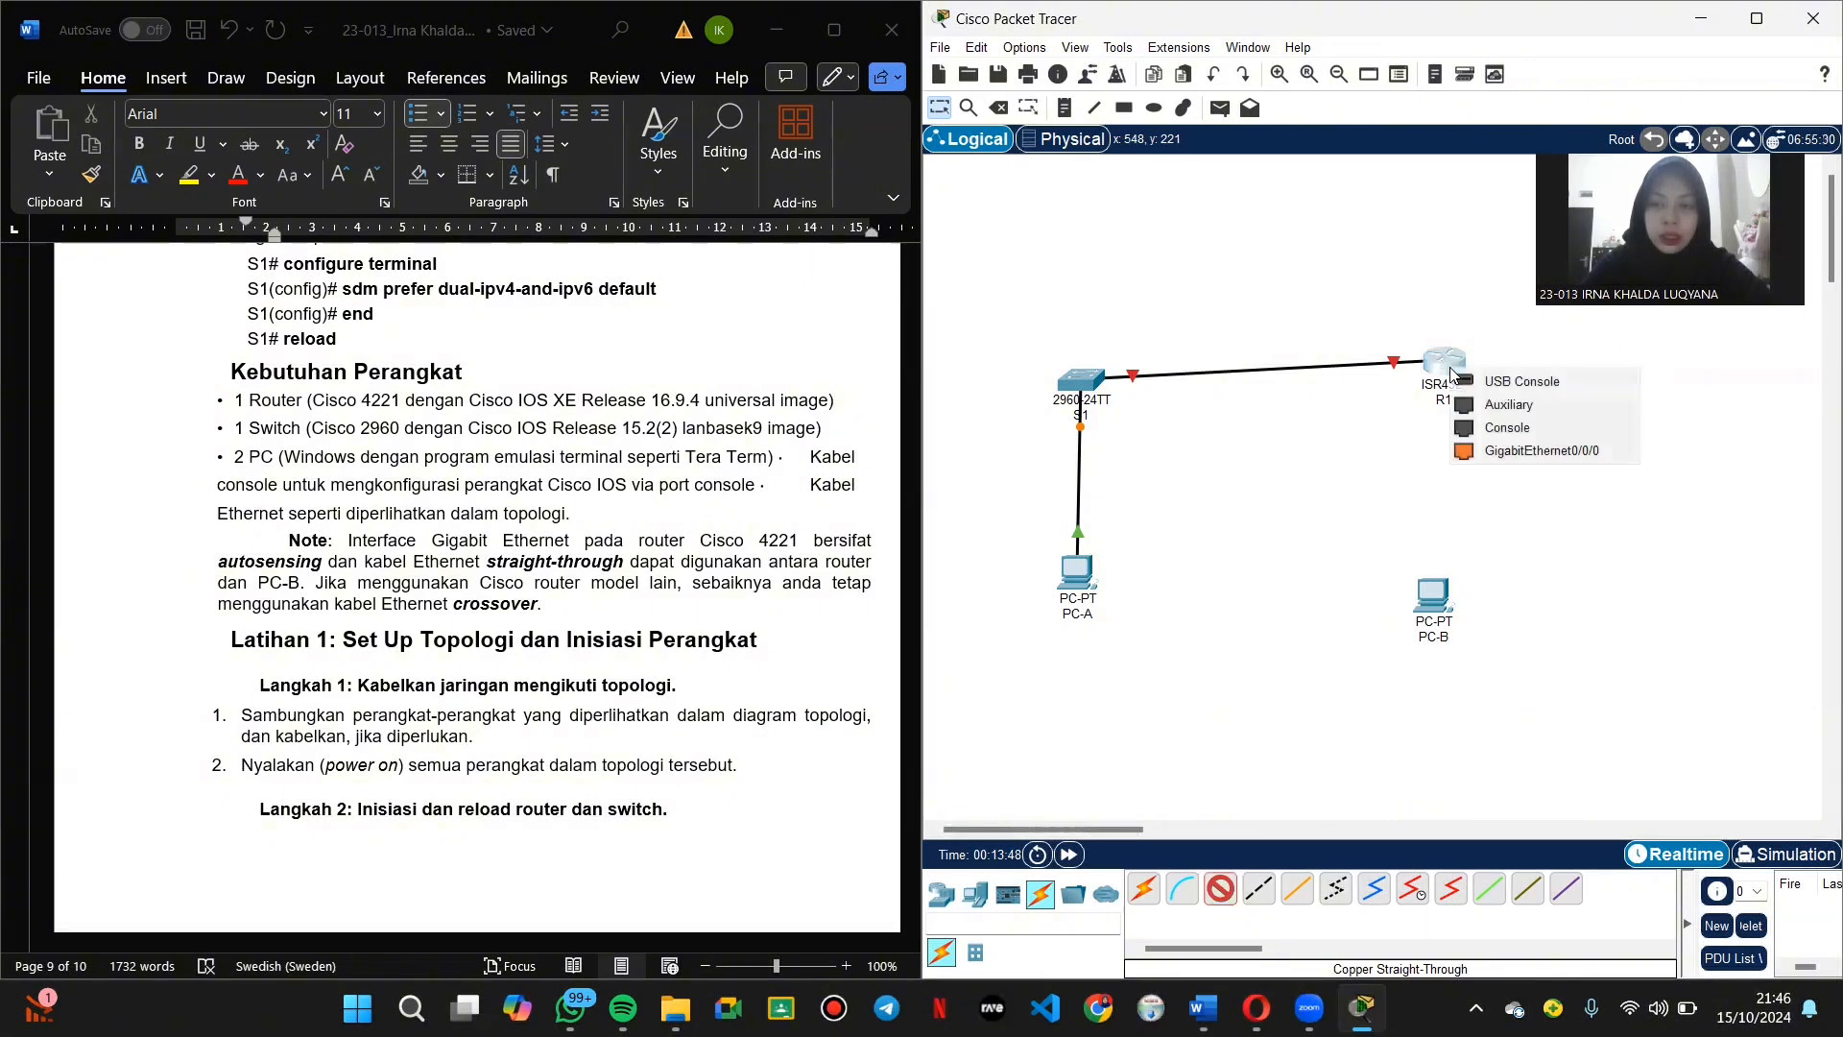
left_click(1475, 455)
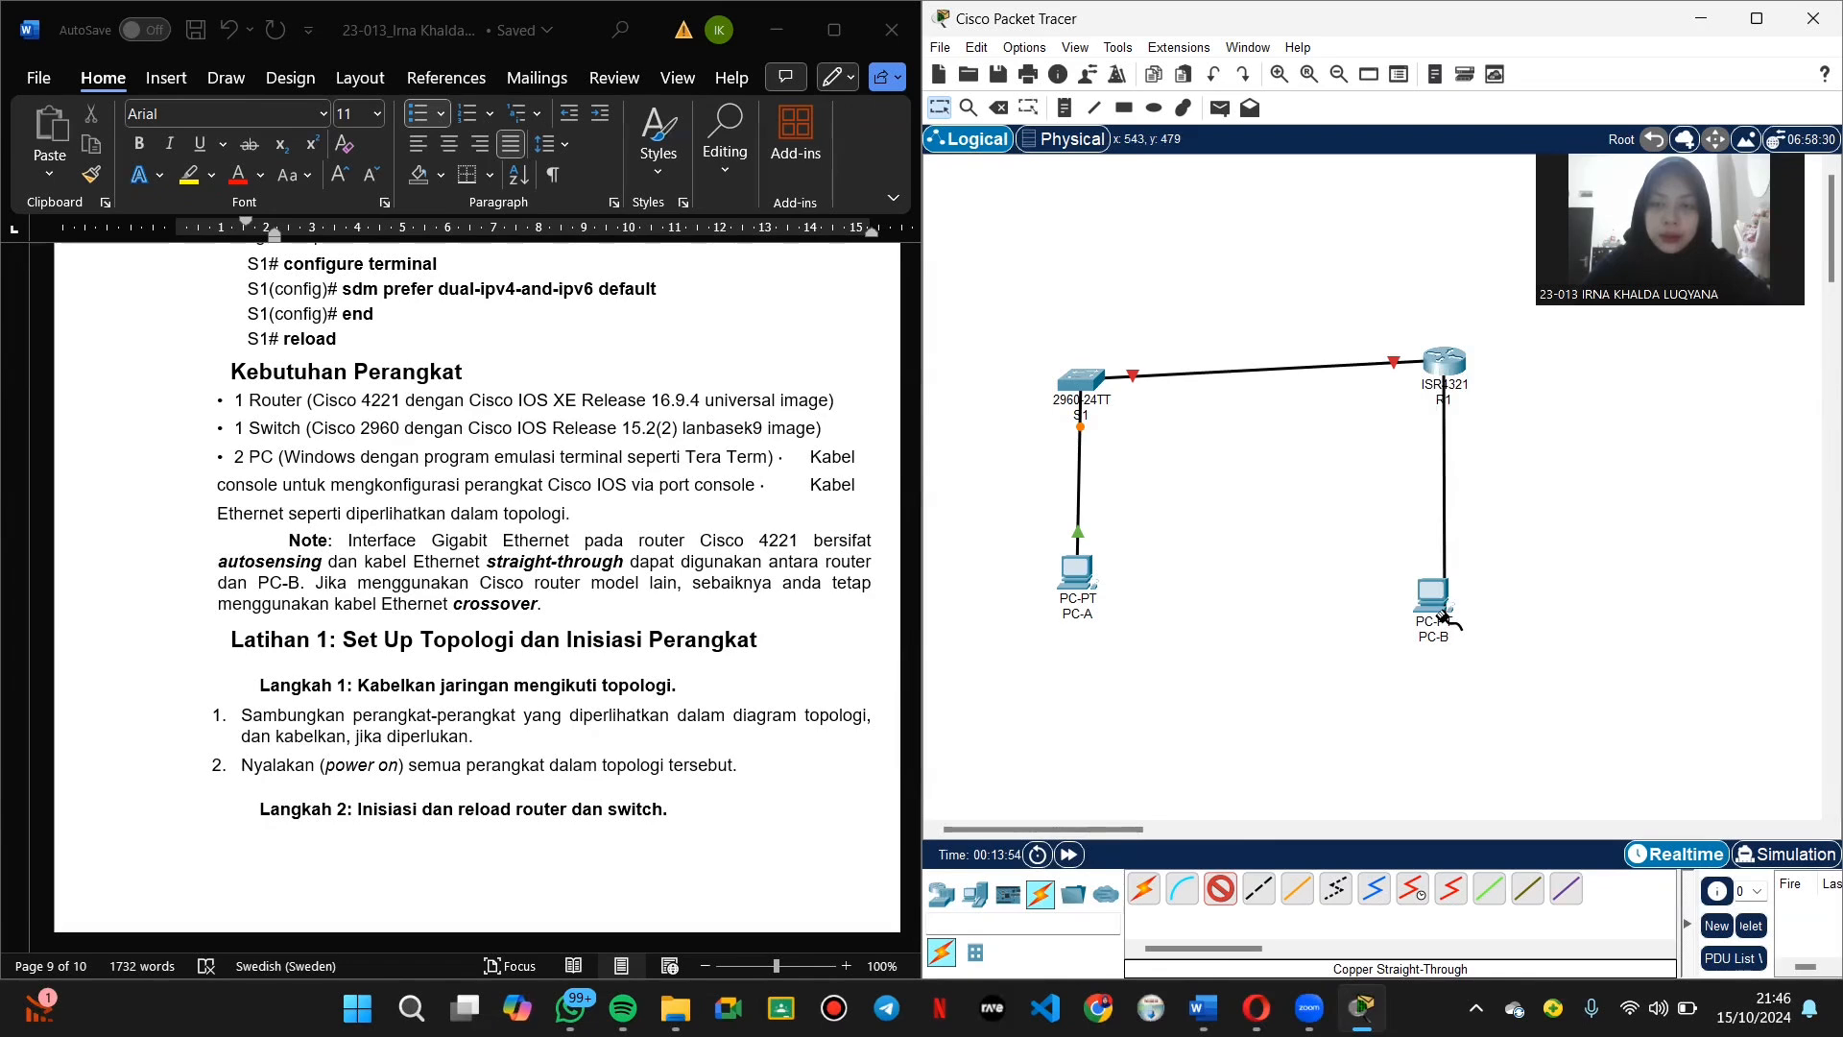
left_click(1434, 605)
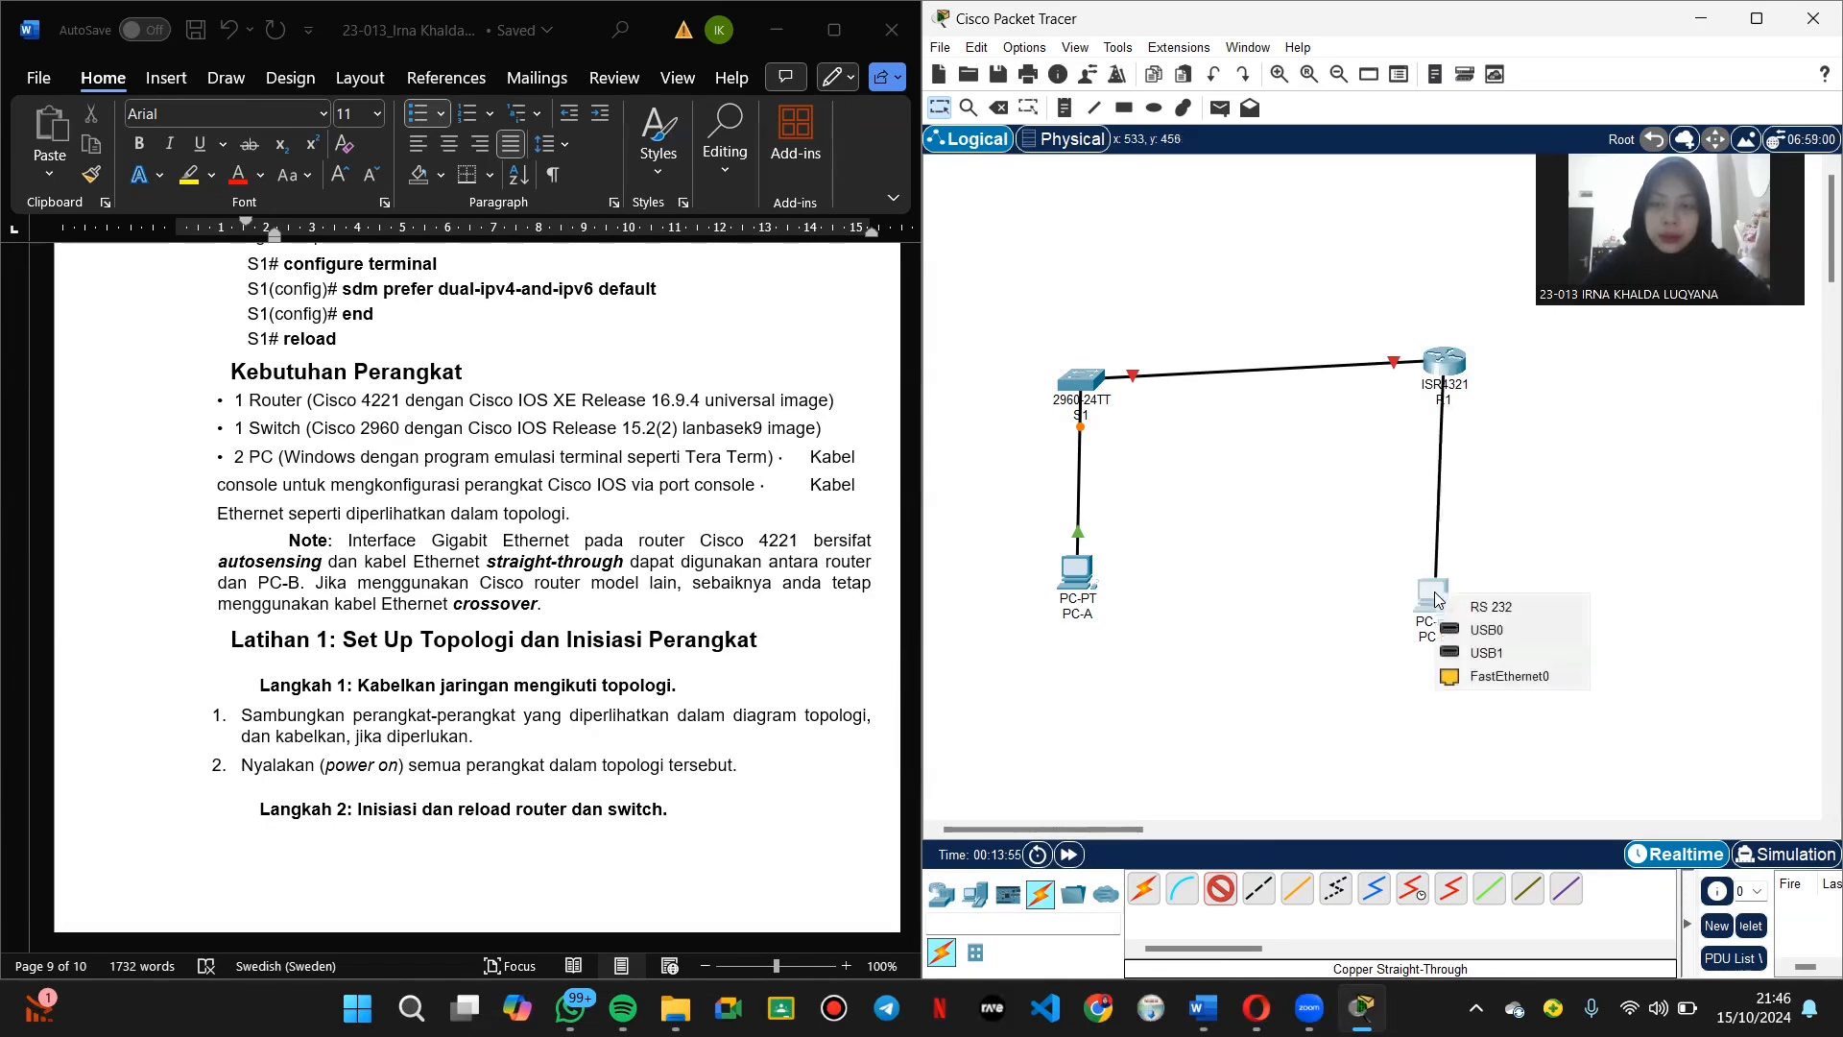
left_click(1511, 677)
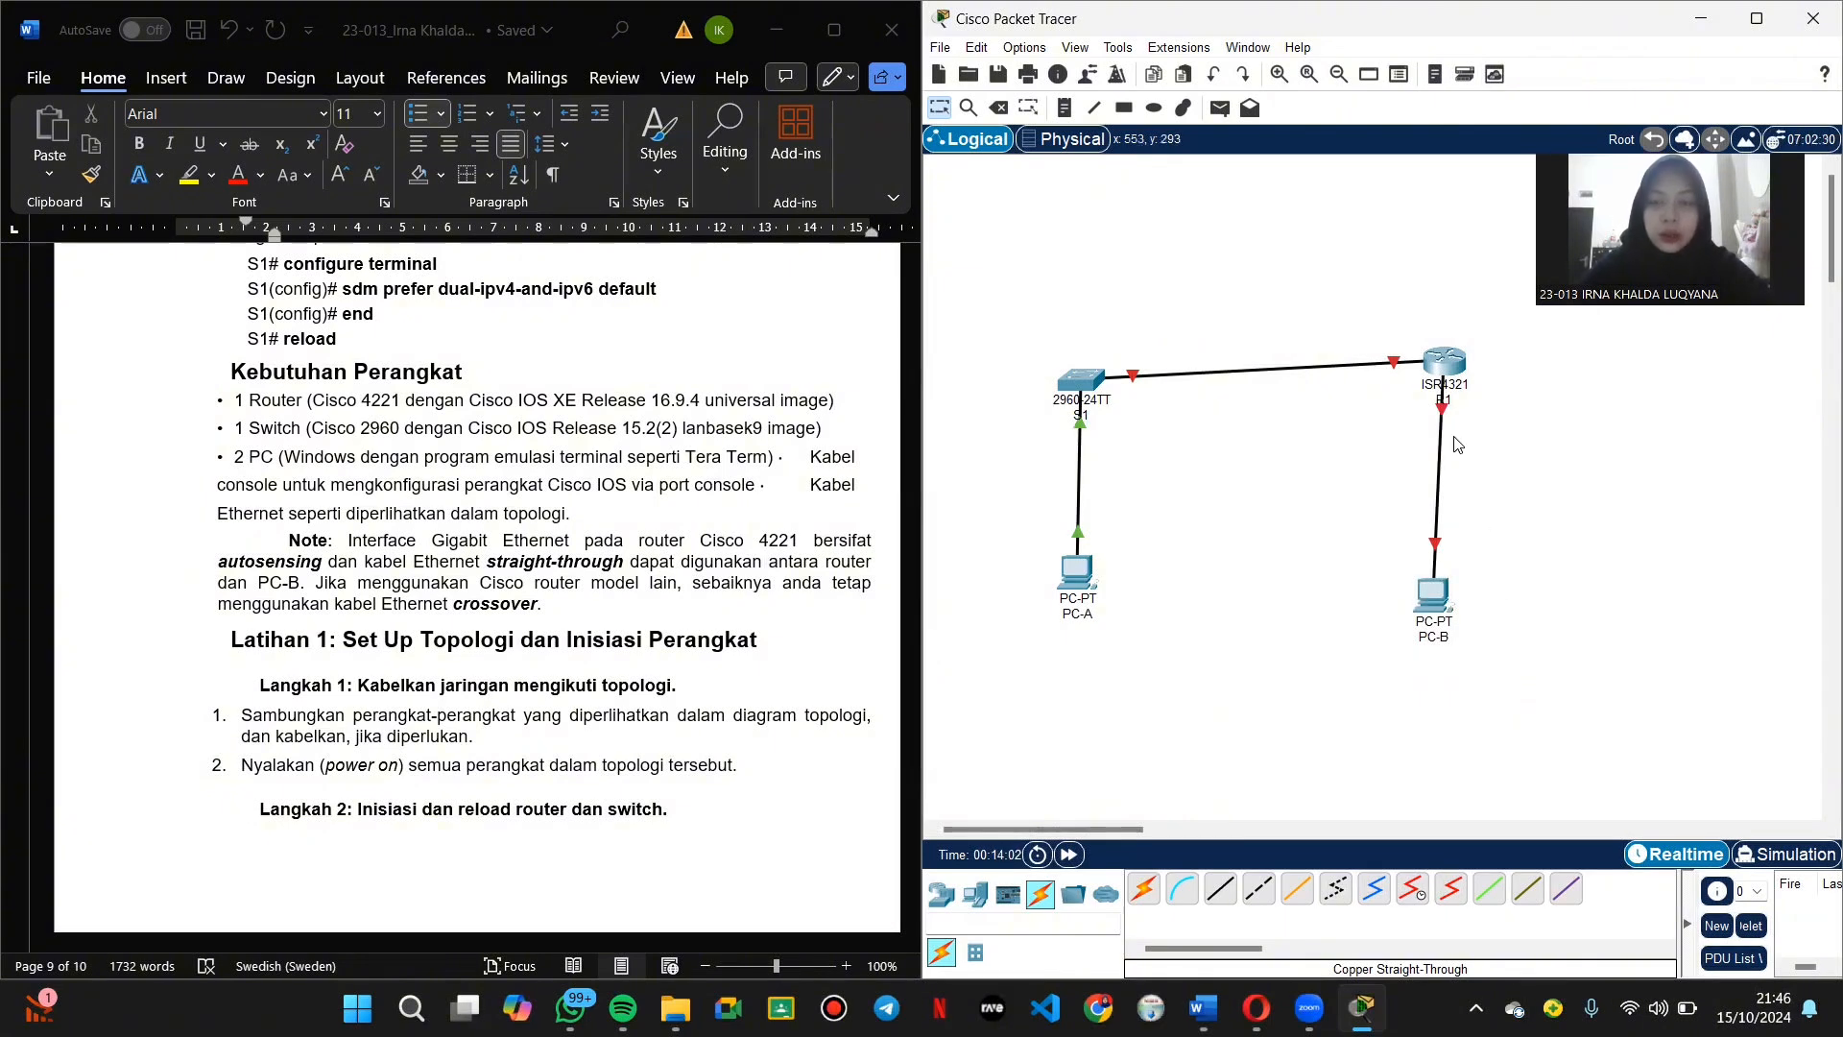
left_click(1444, 361)
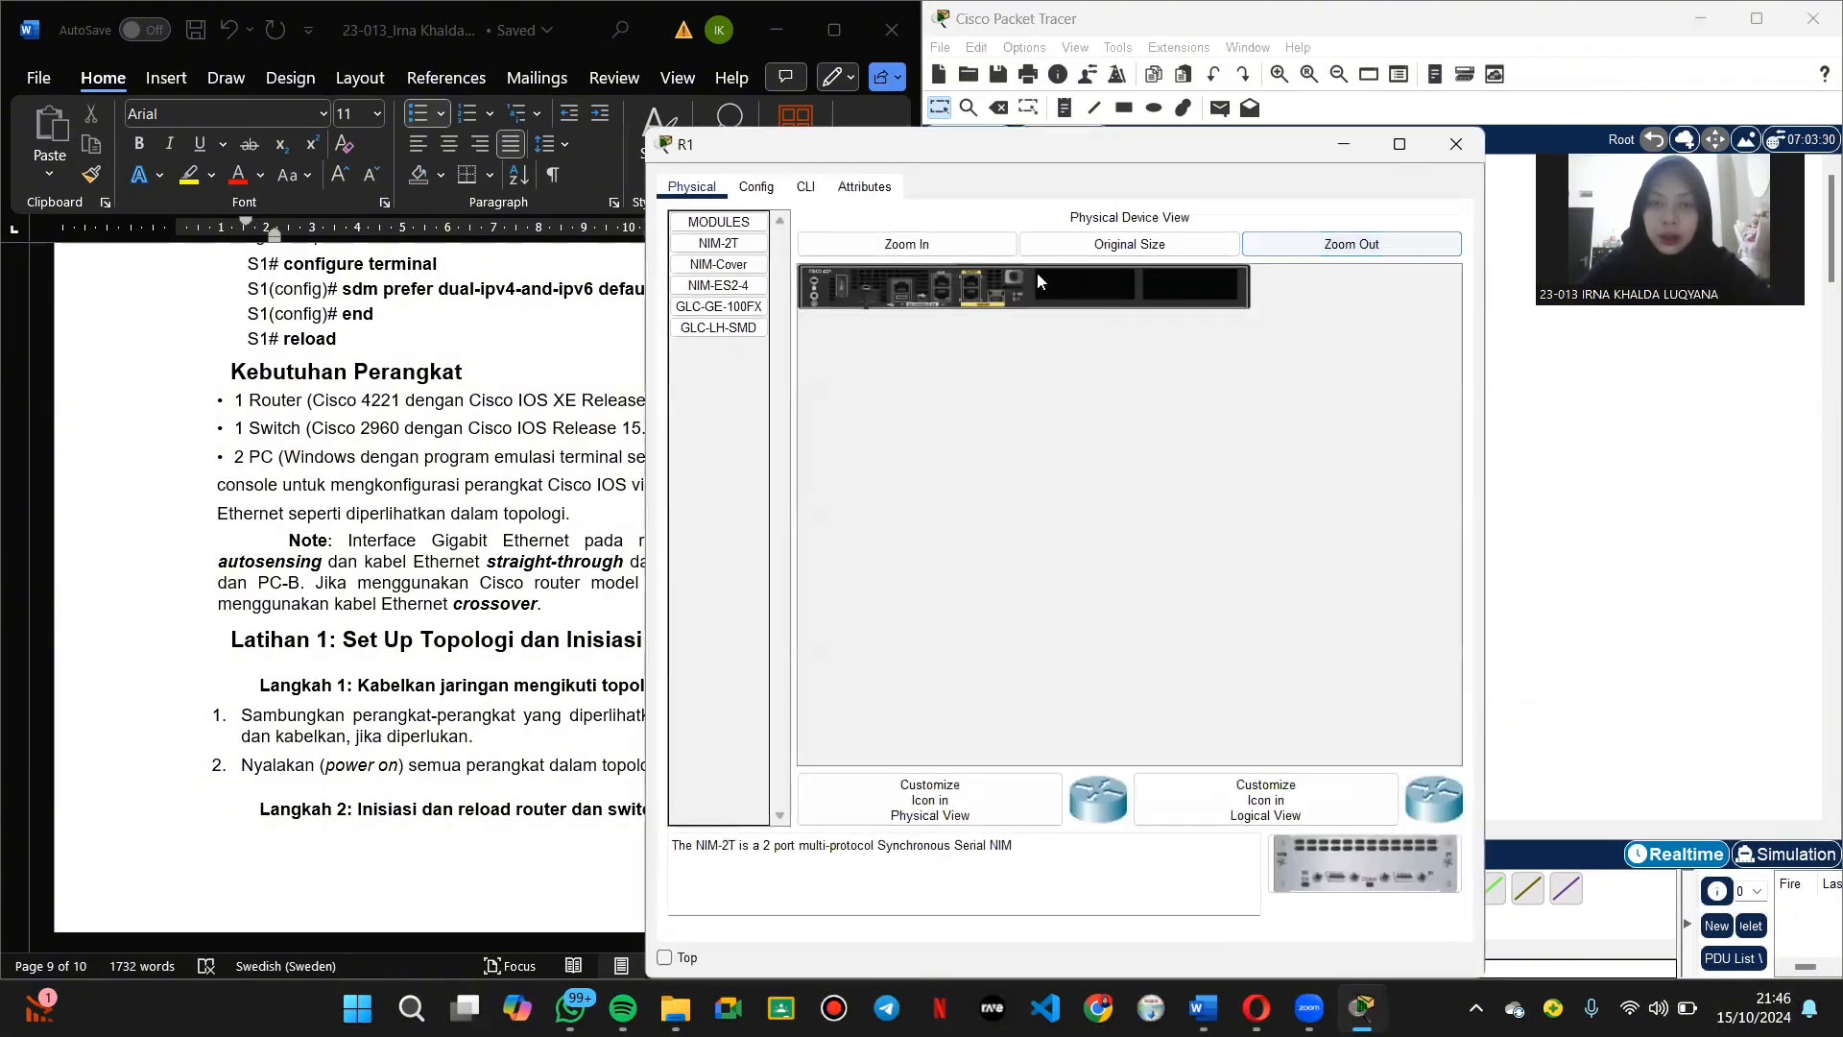
Step: Set Port Status On for R1's GigabitEthernet0/0/0 and GigabitEthernet0/0/1, then close R1's window
left_click(756, 187)
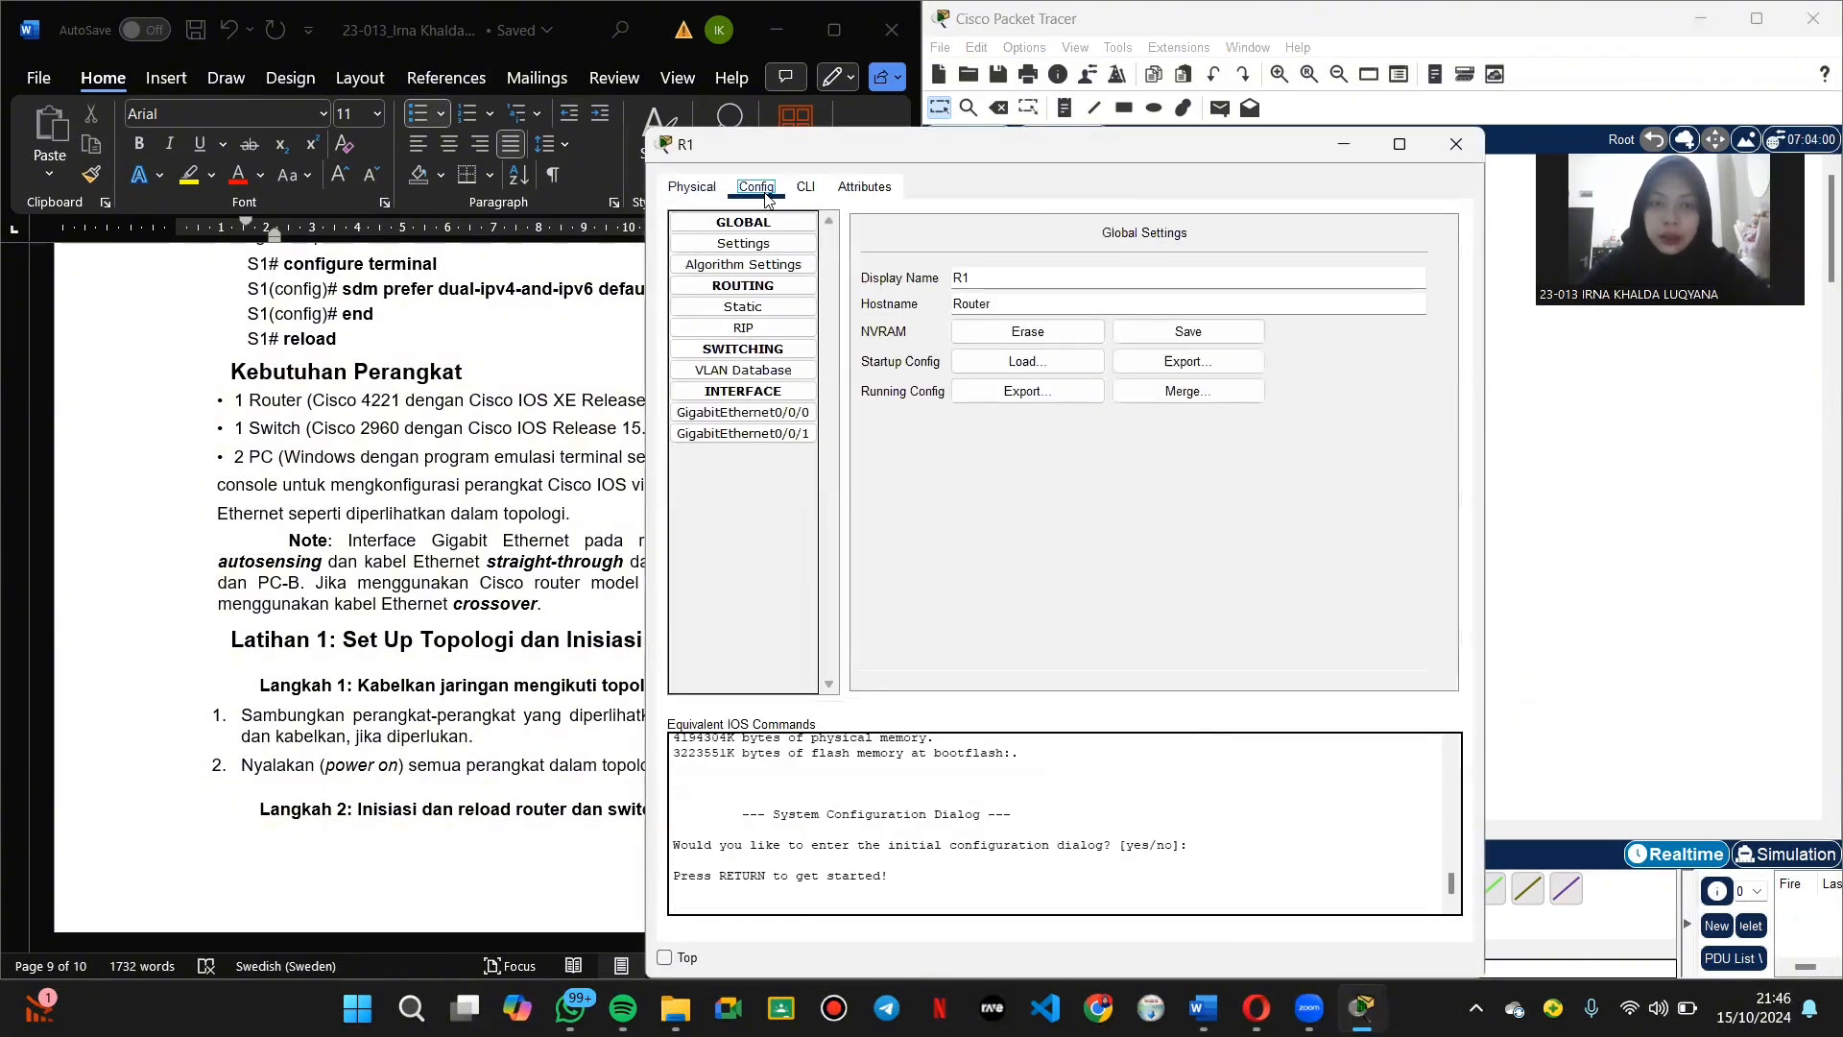
left_click(758, 413)
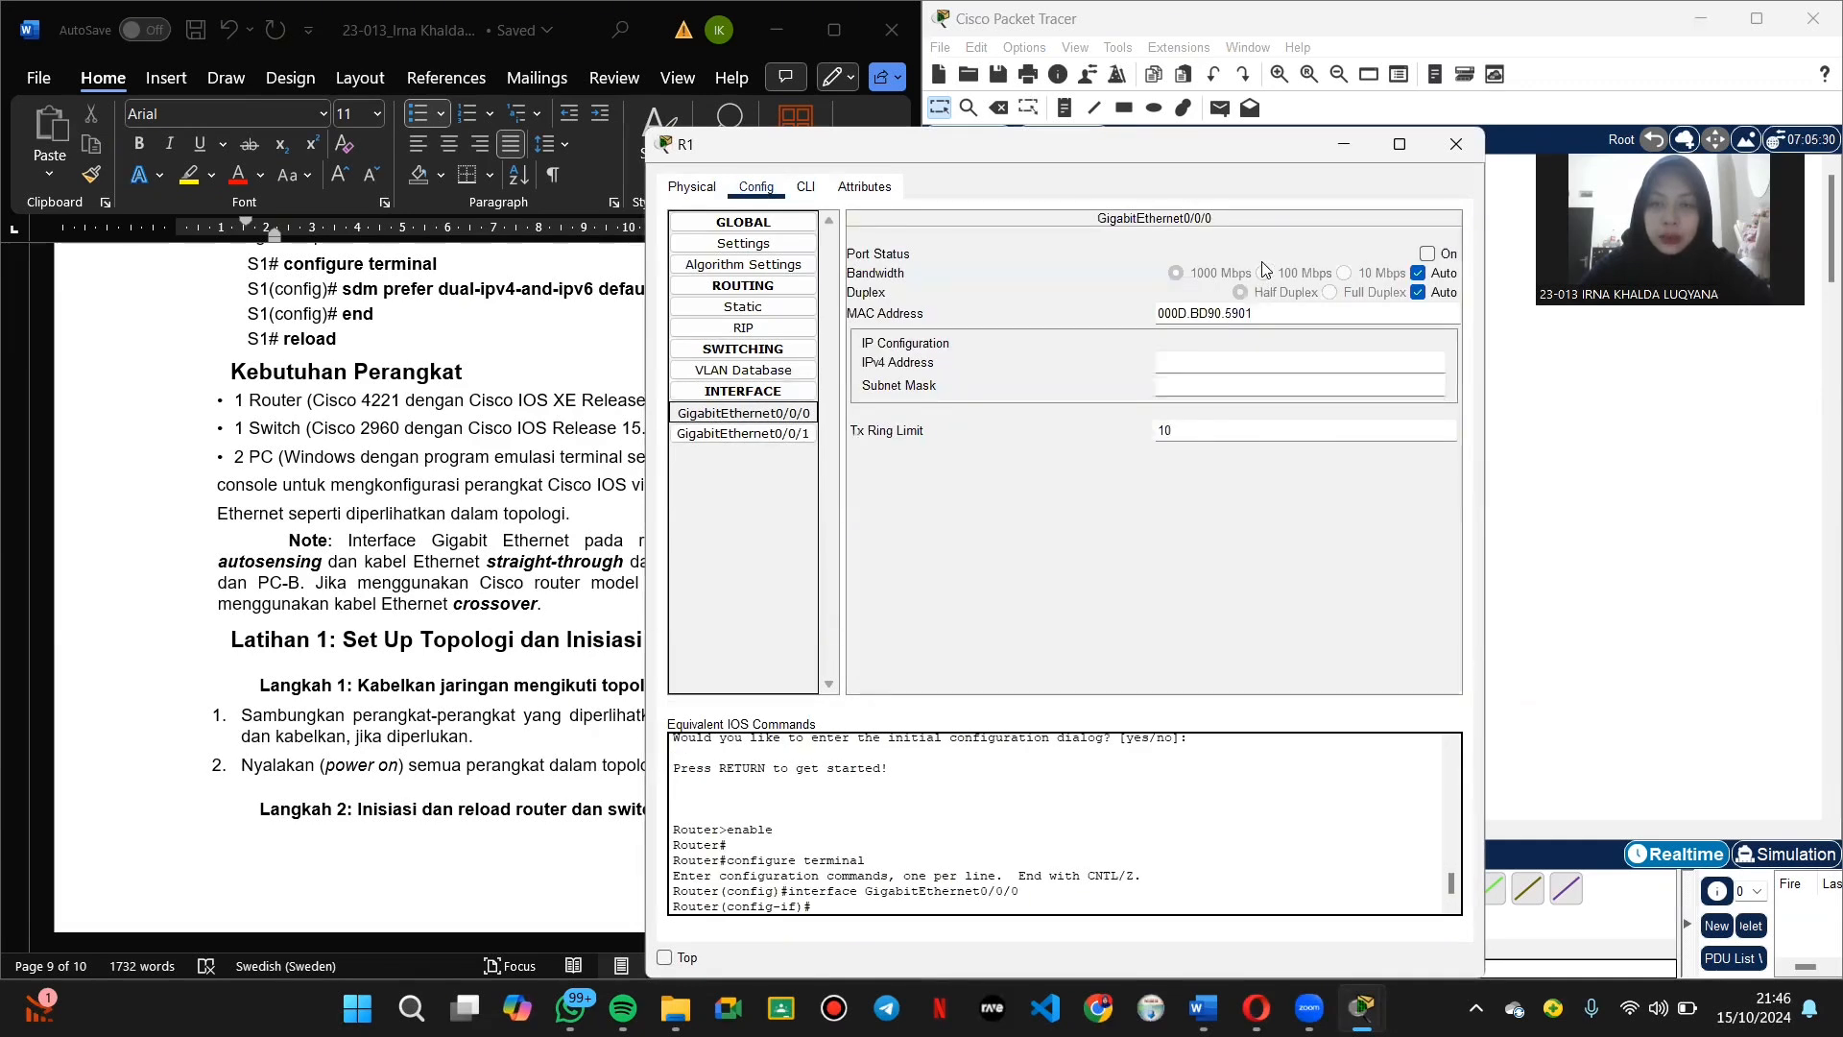
left_click(1430, 254)
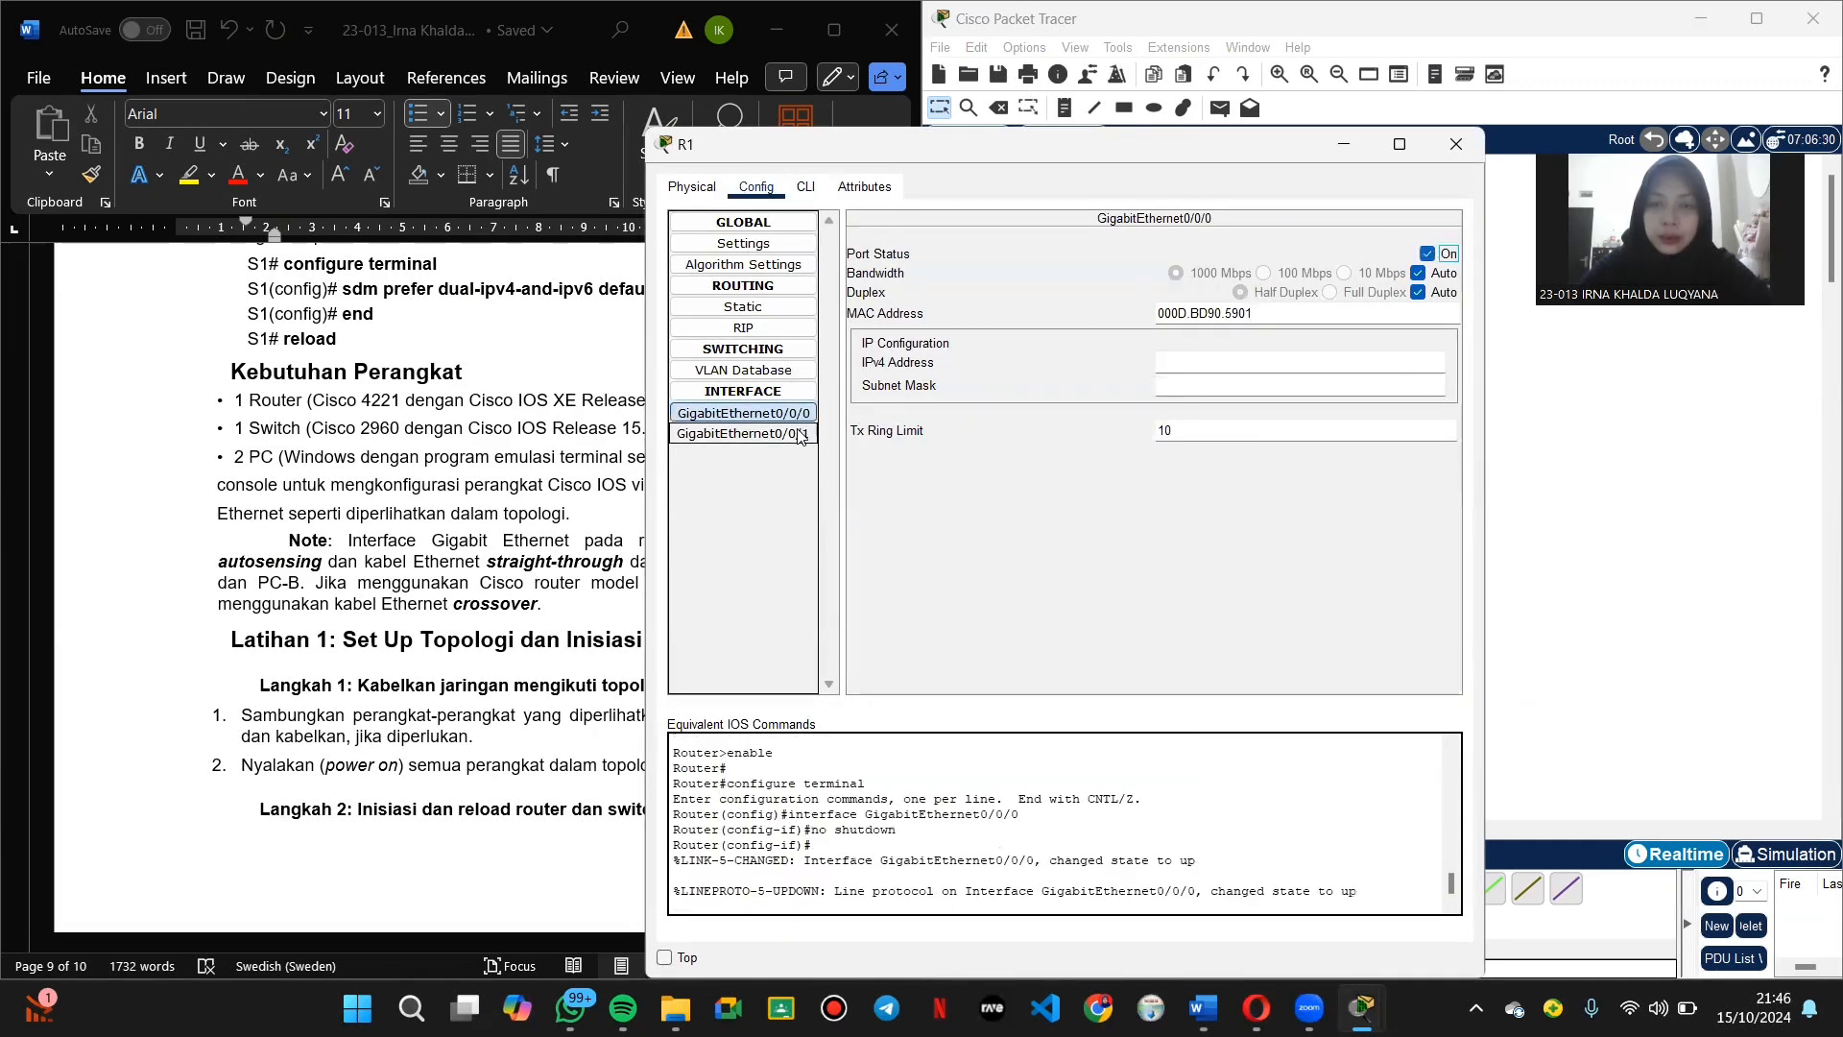
left_click(793, 435)
left_click(1428, 254)
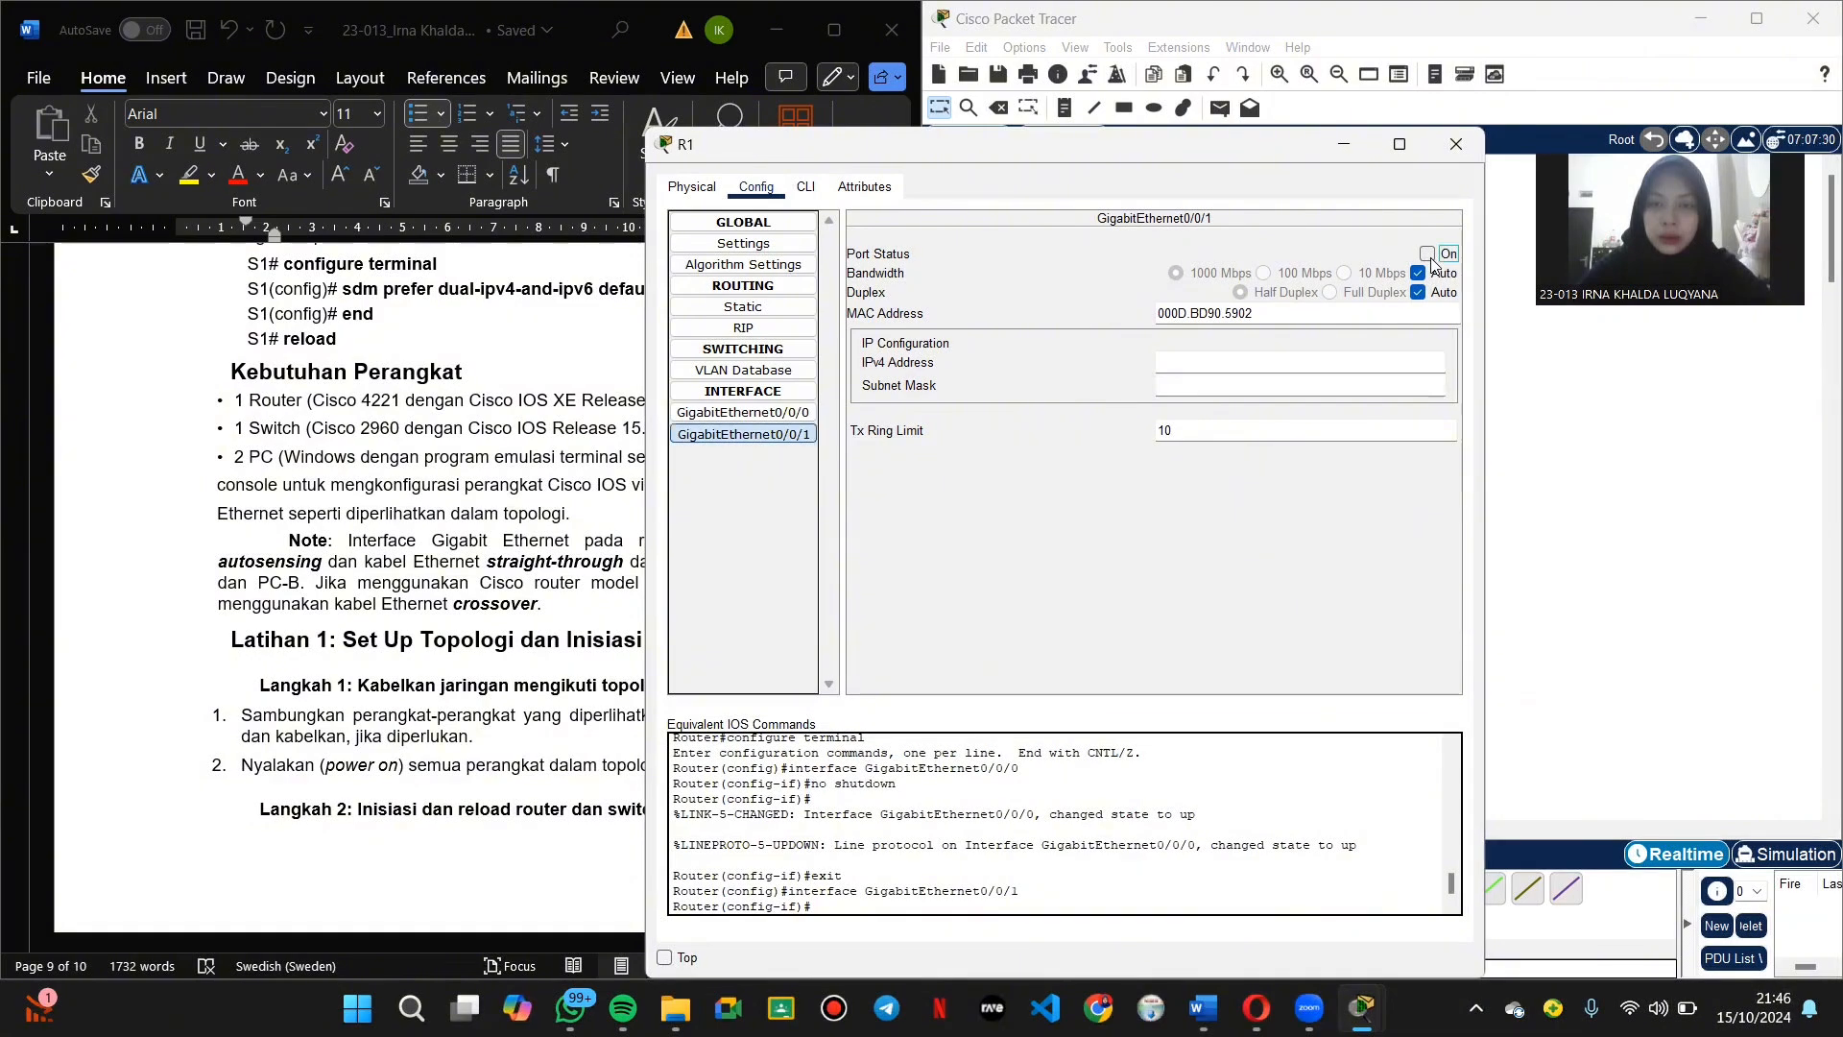
left_click(1456, 144)
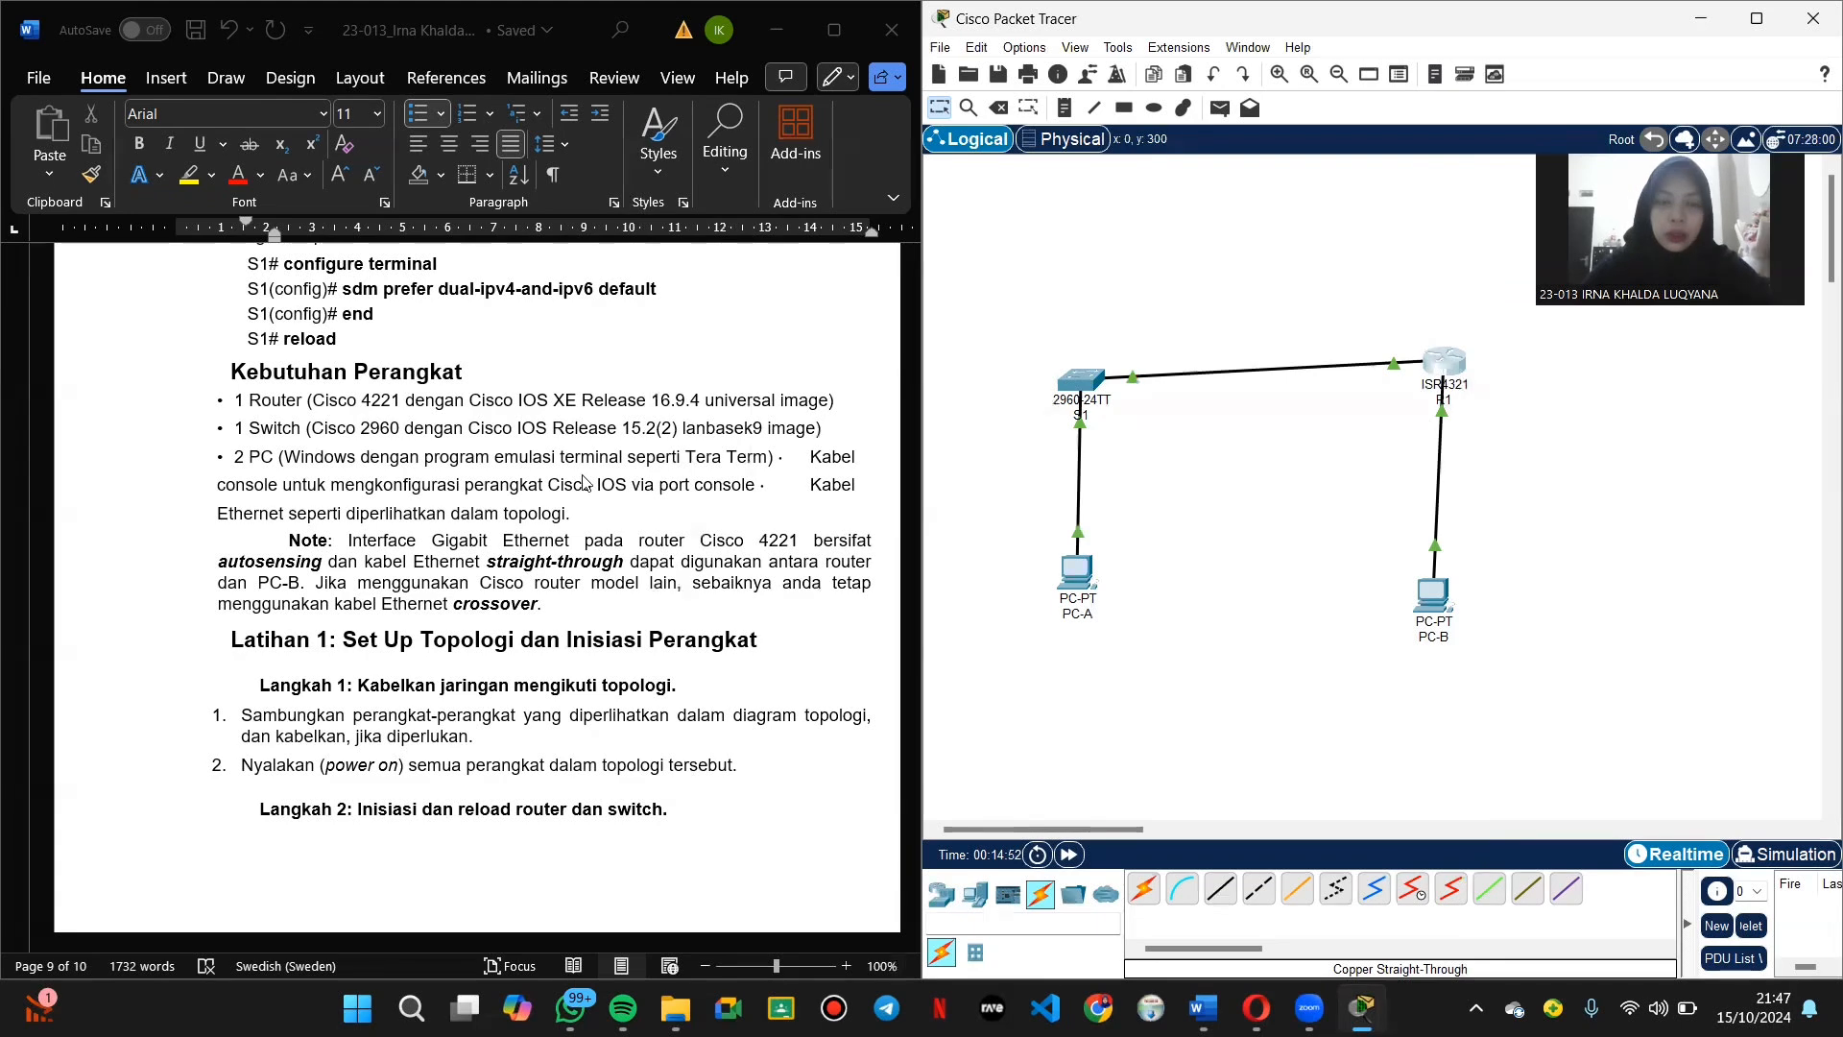
Step: Scroll the Word guide down to Latihan 2, Langkah 1 with the PC IP addresses
scroll(555, 509, "down", 3)
scroll(555, 509, "down", 9)
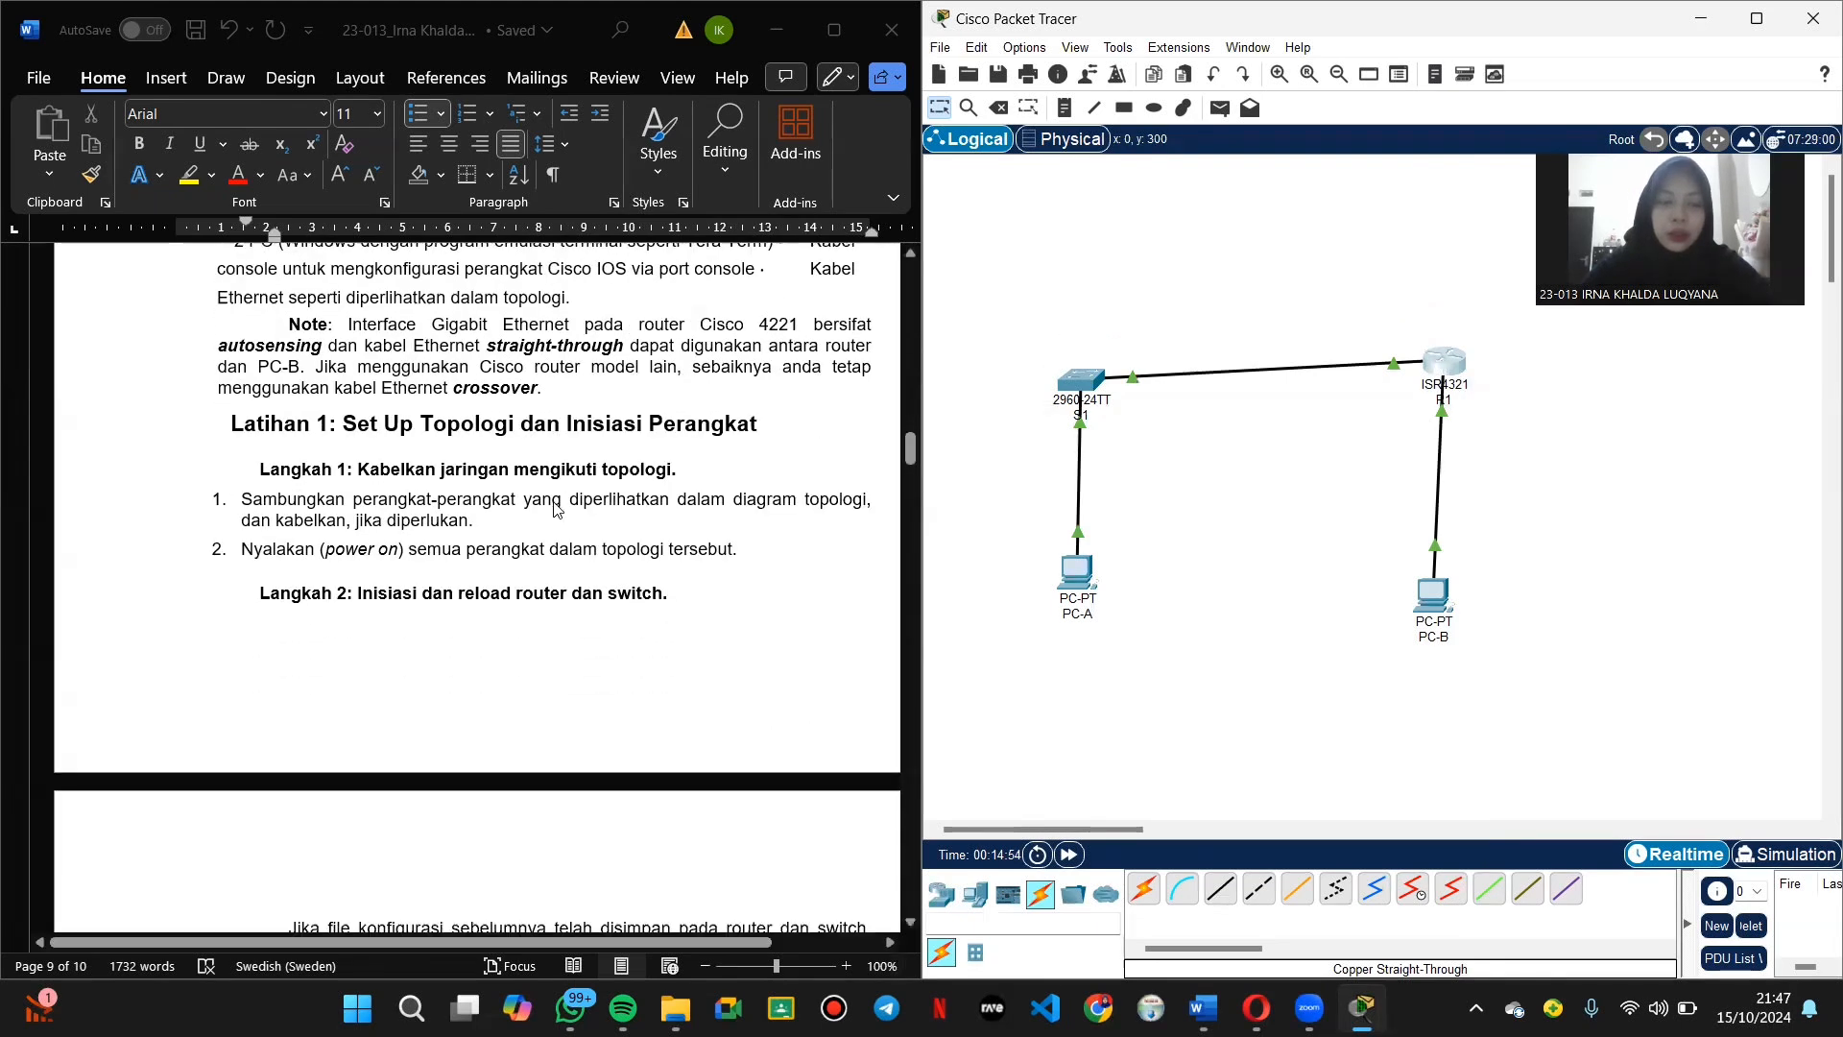
scroll(555, 508, "down", 4)
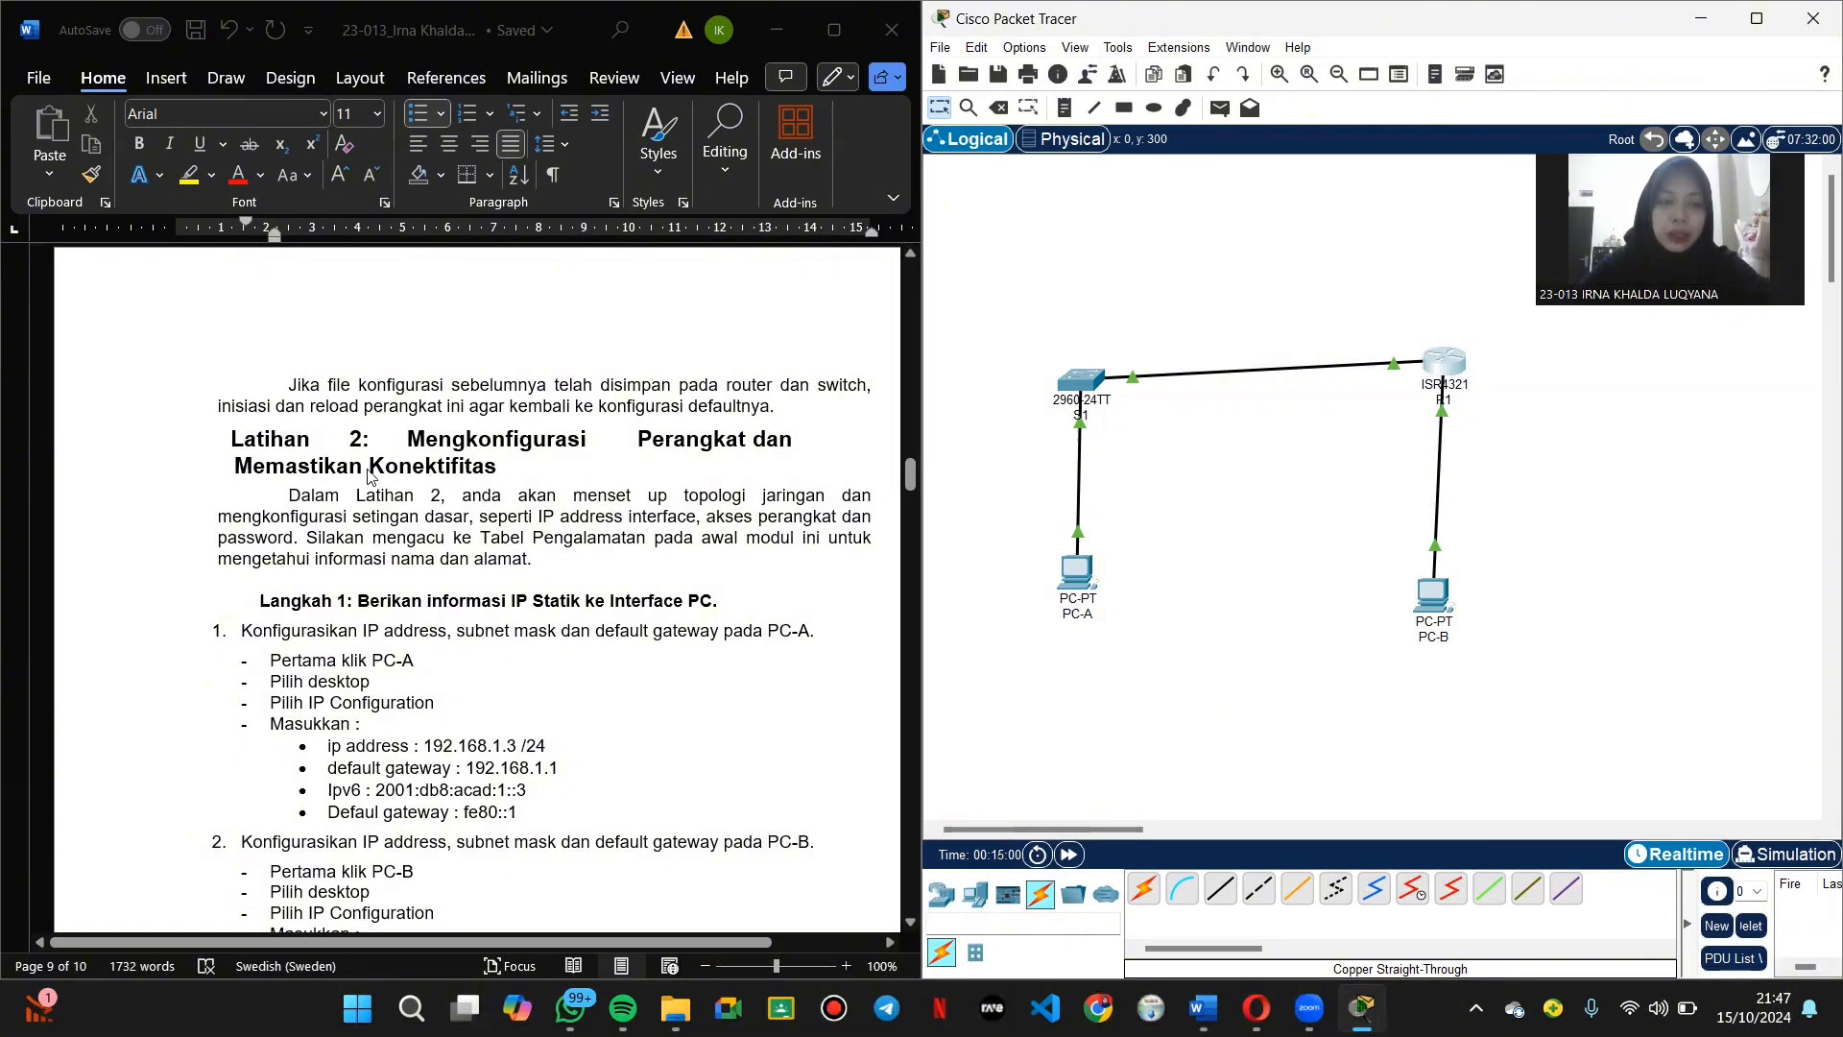
scroll(437, 512, "down", 2)
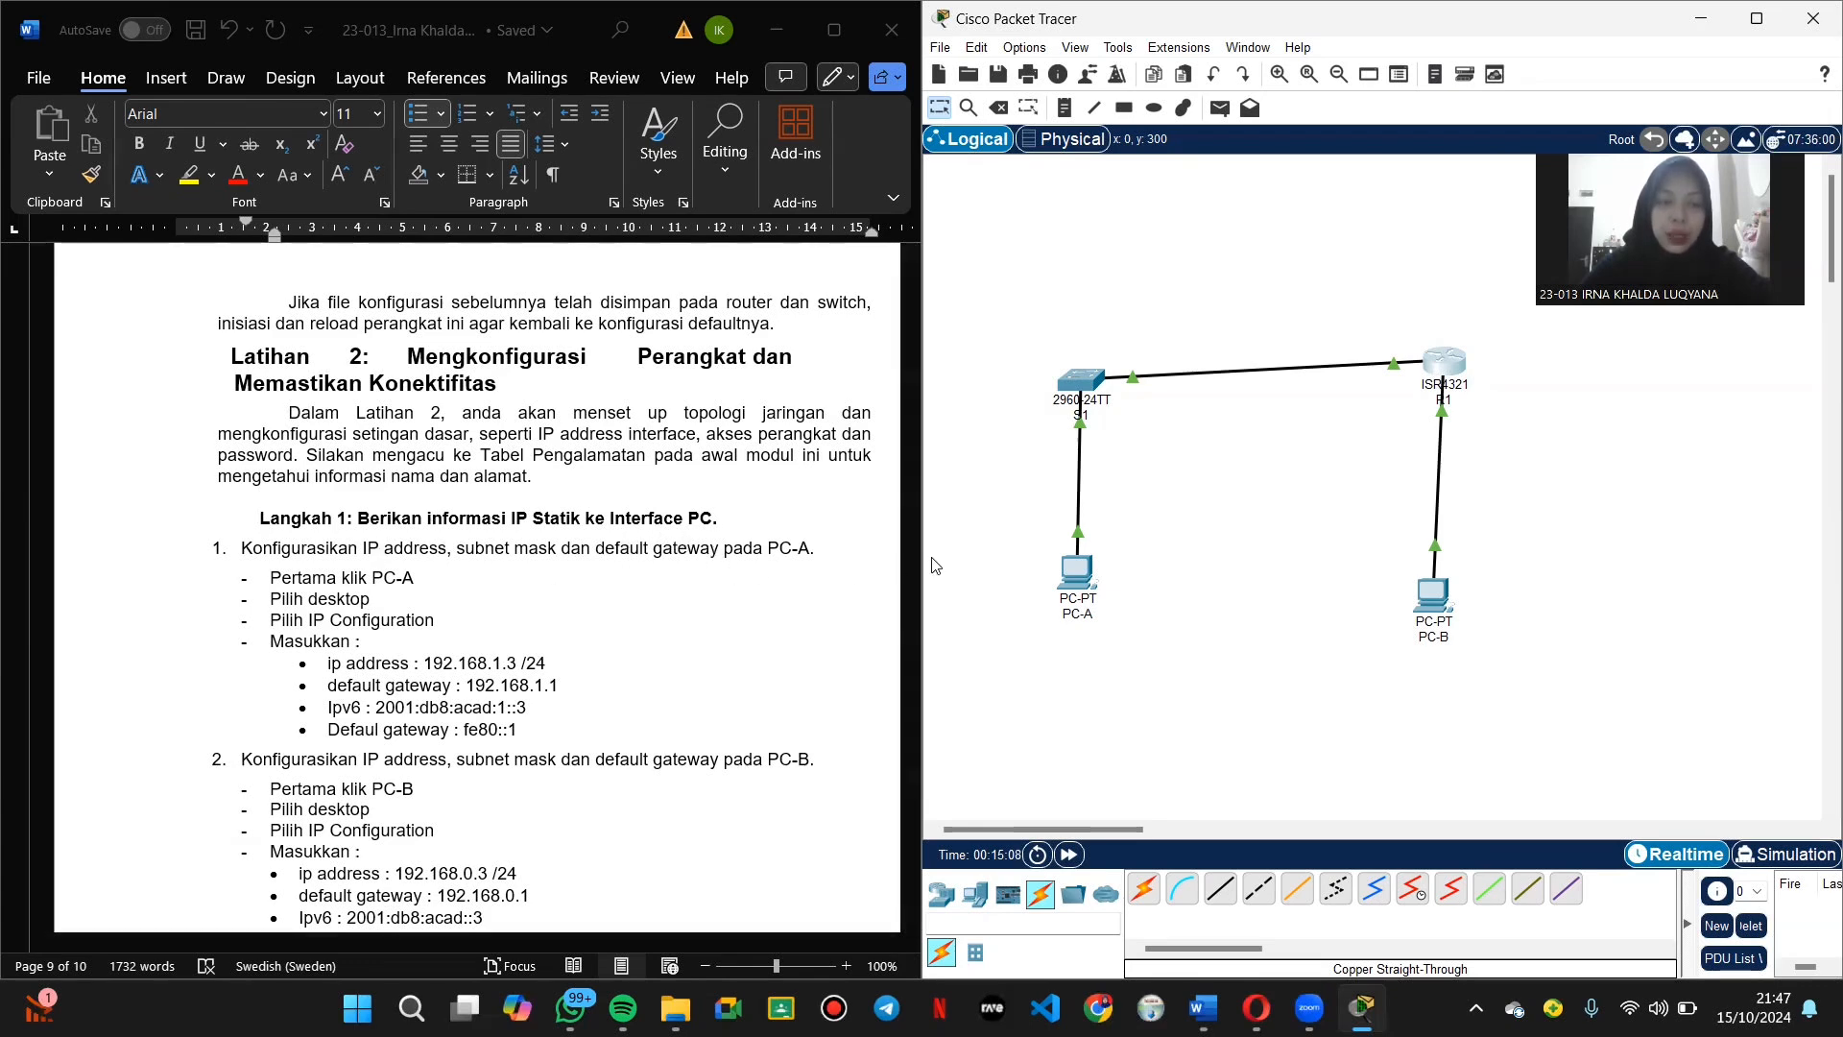
Step: Set PC-A to 192.168.1.3/255.255.255.0, gateway 192.168.1.1, IPv6 2001:db8:acad:1::3, gateway fe80::1
left_click(1058, 566)
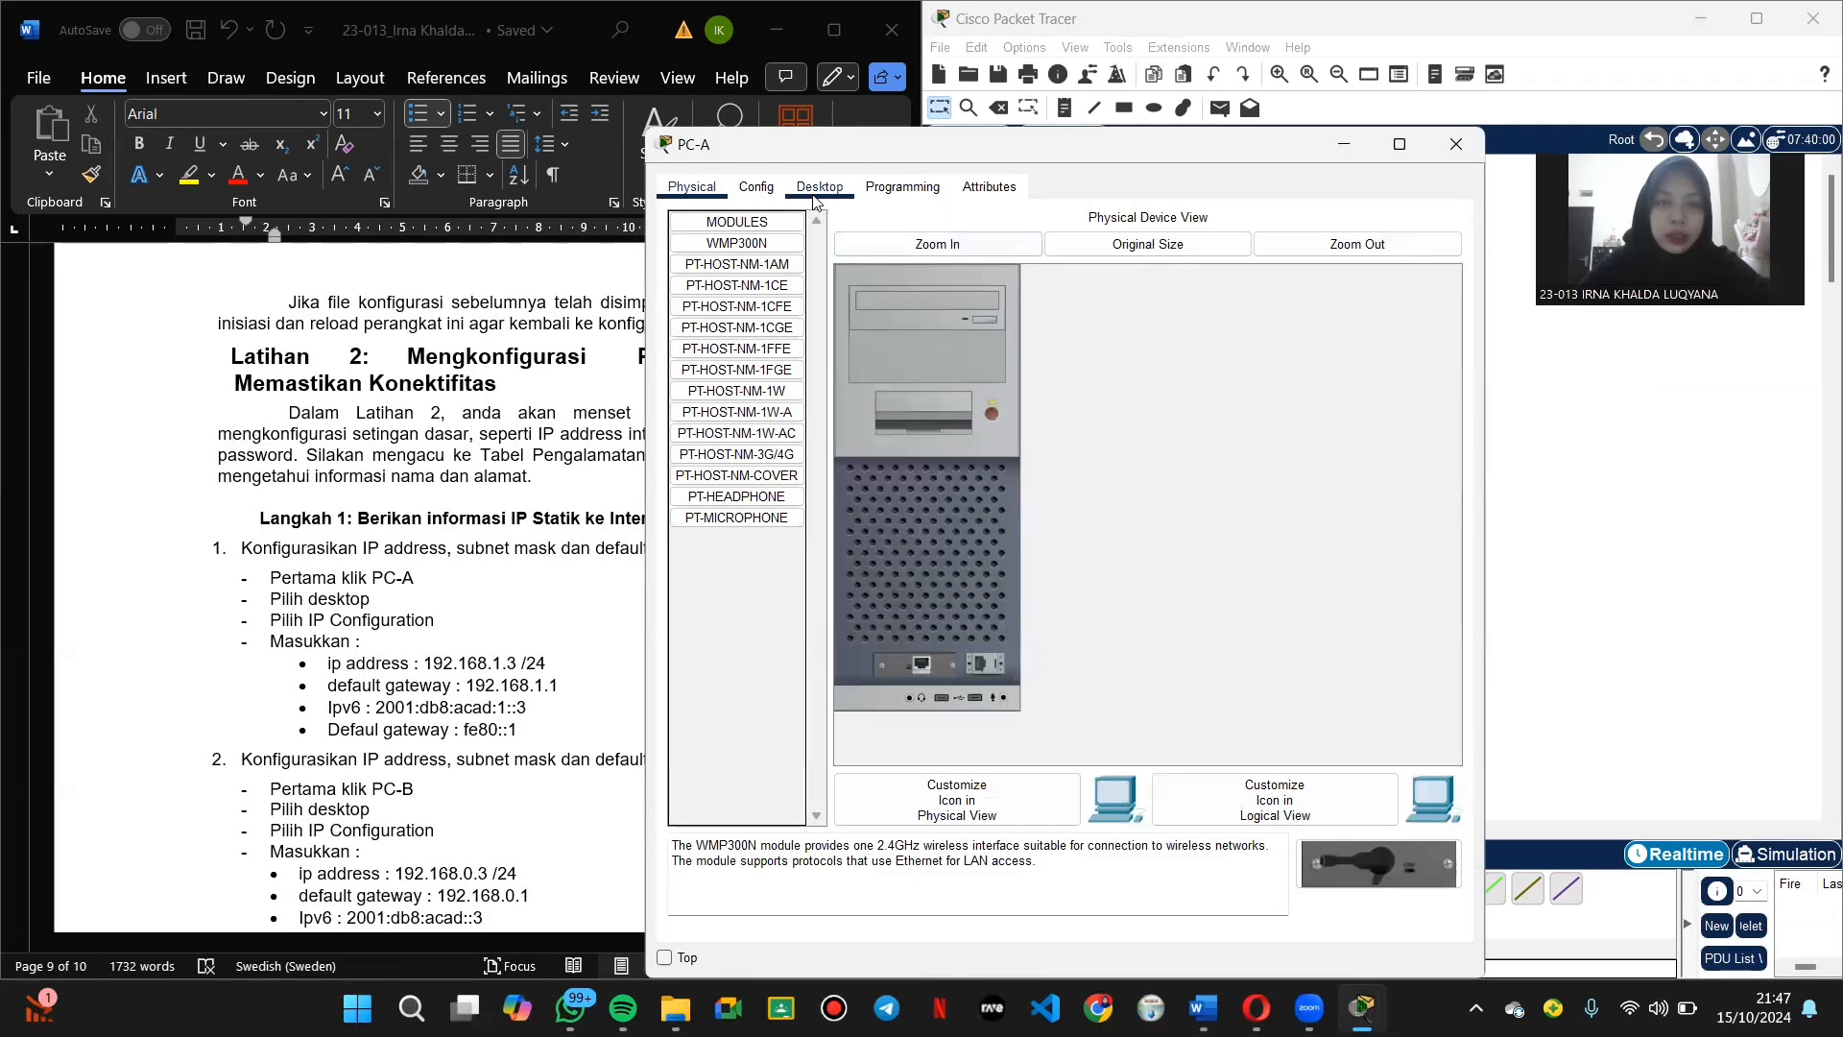
left_click(818, 188)
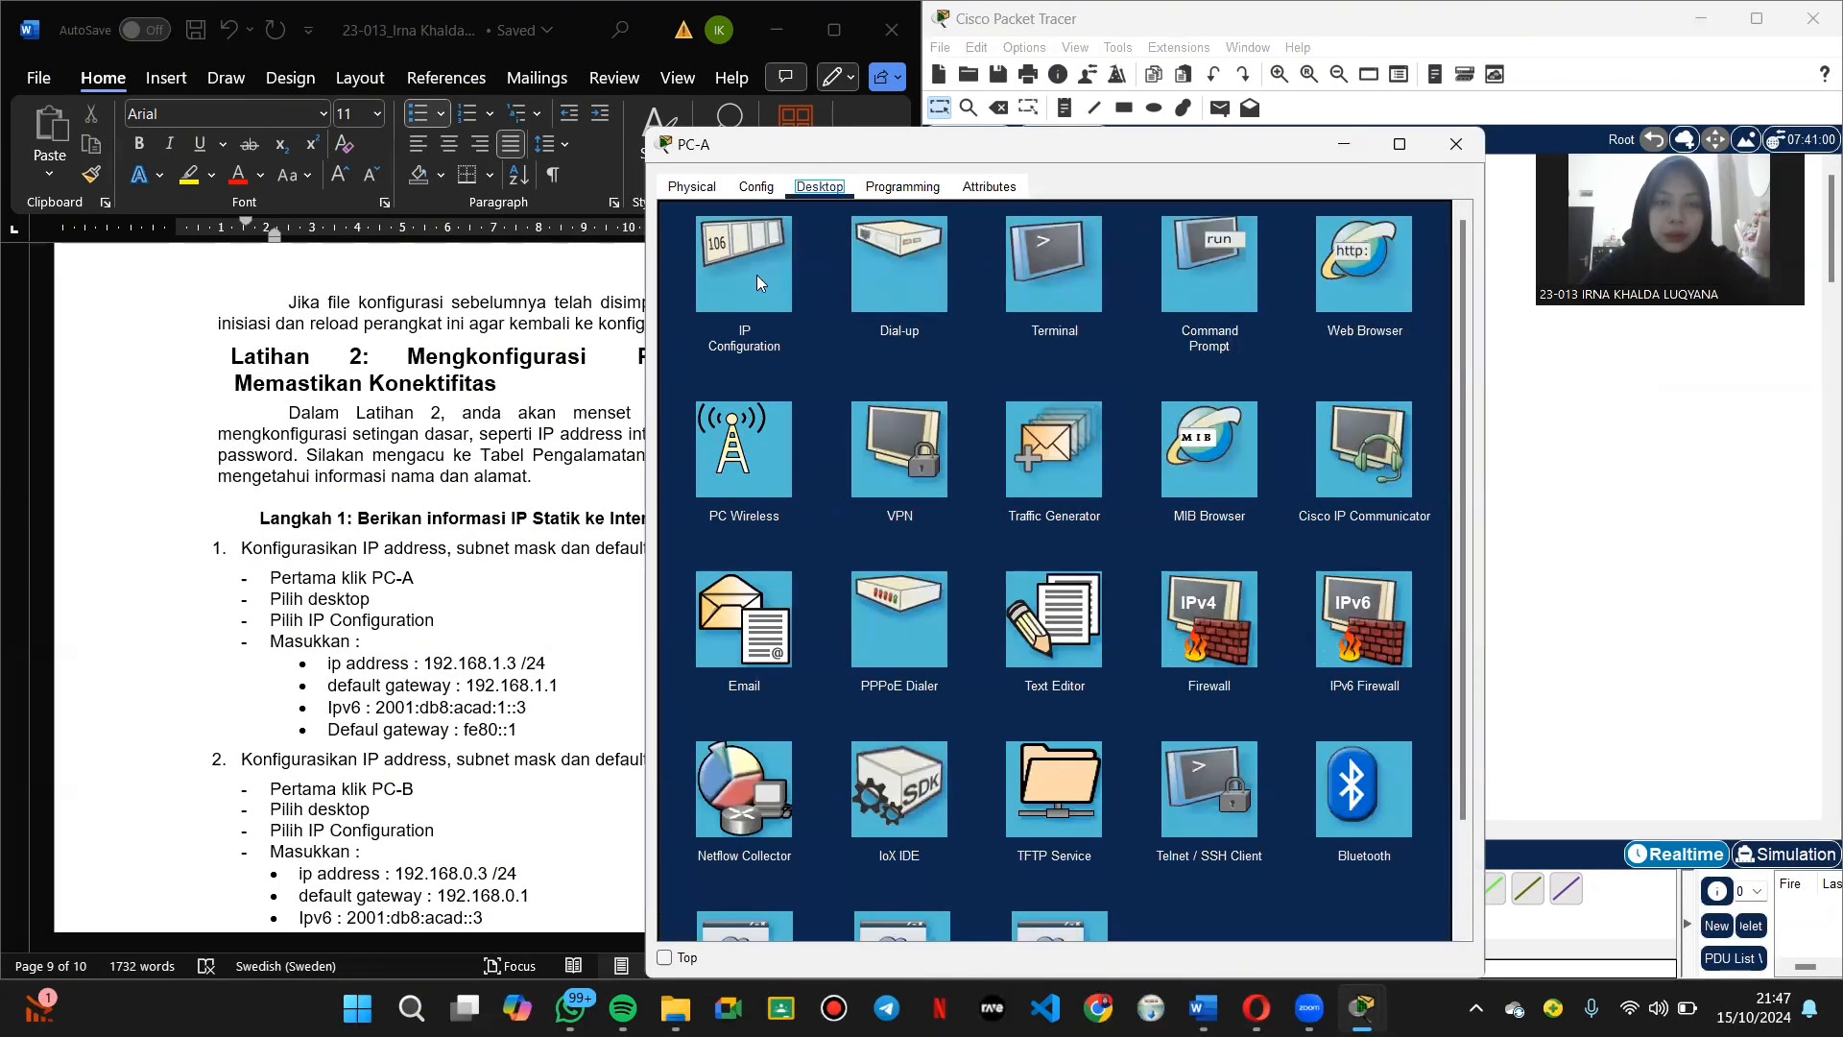
left_click(750, 275)
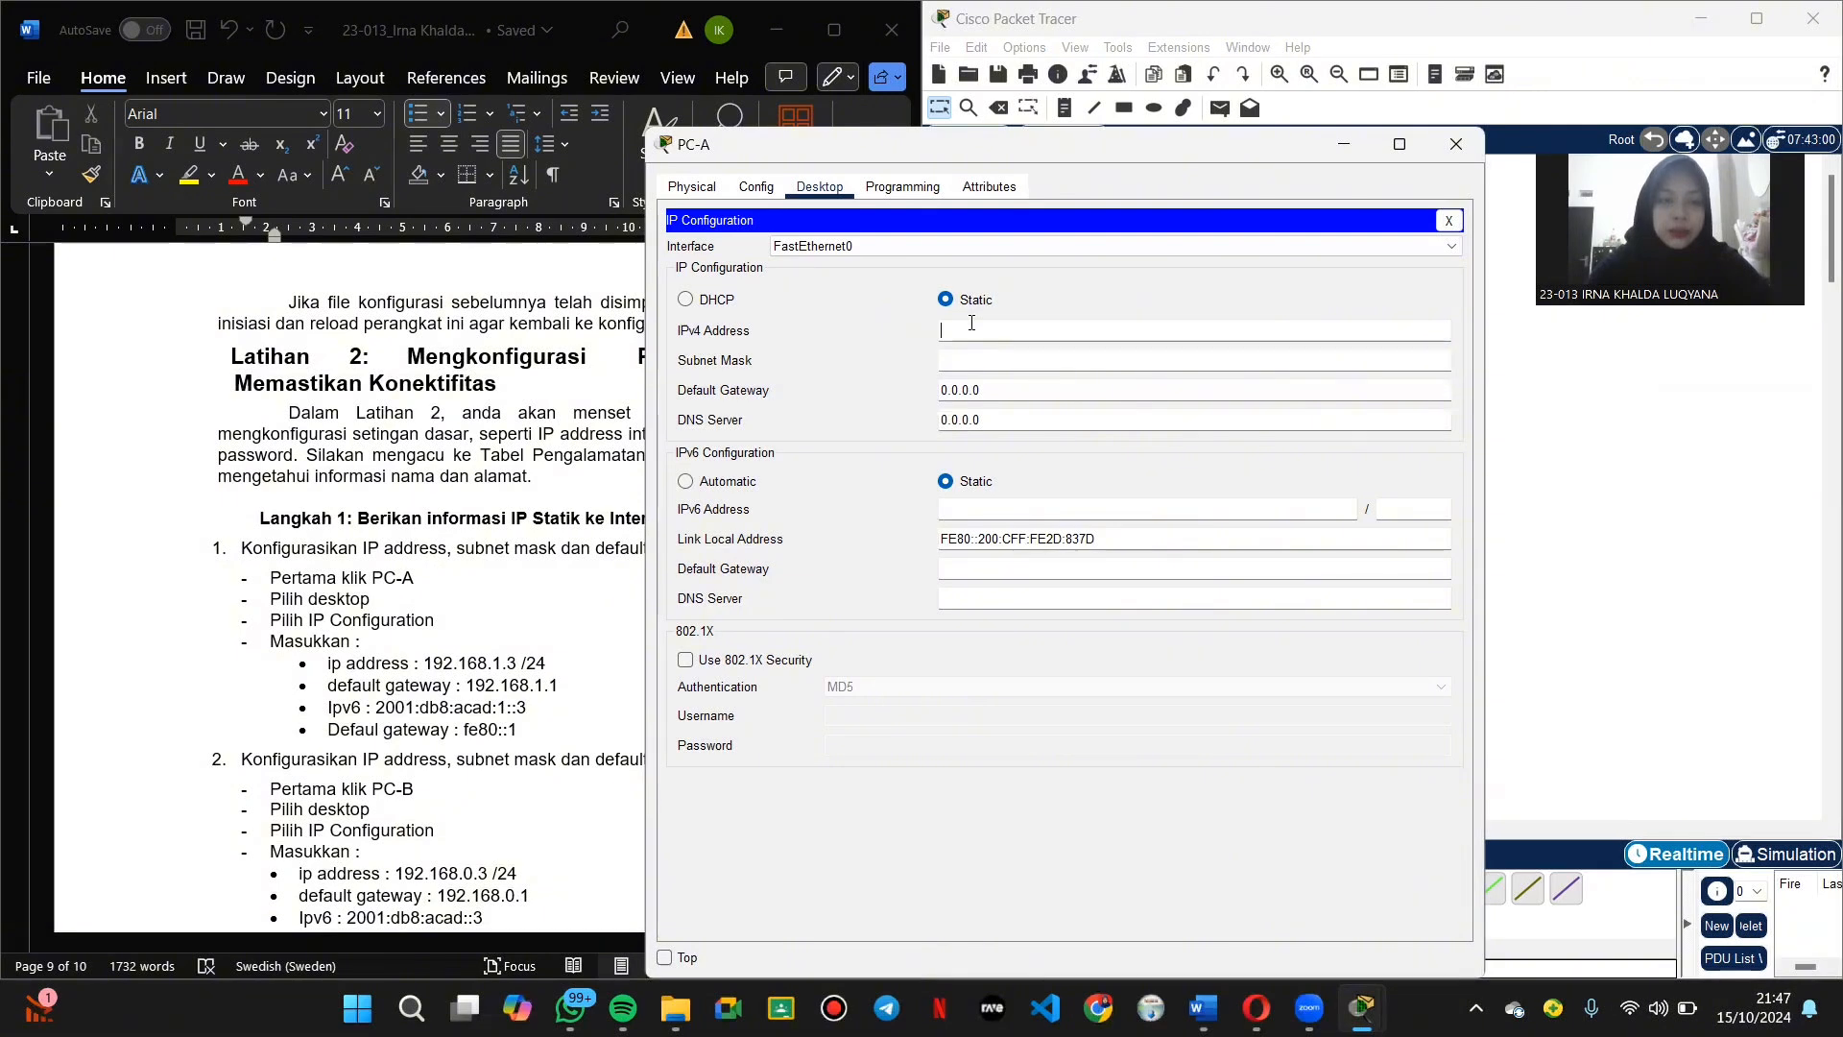
key("Caps_Lock")
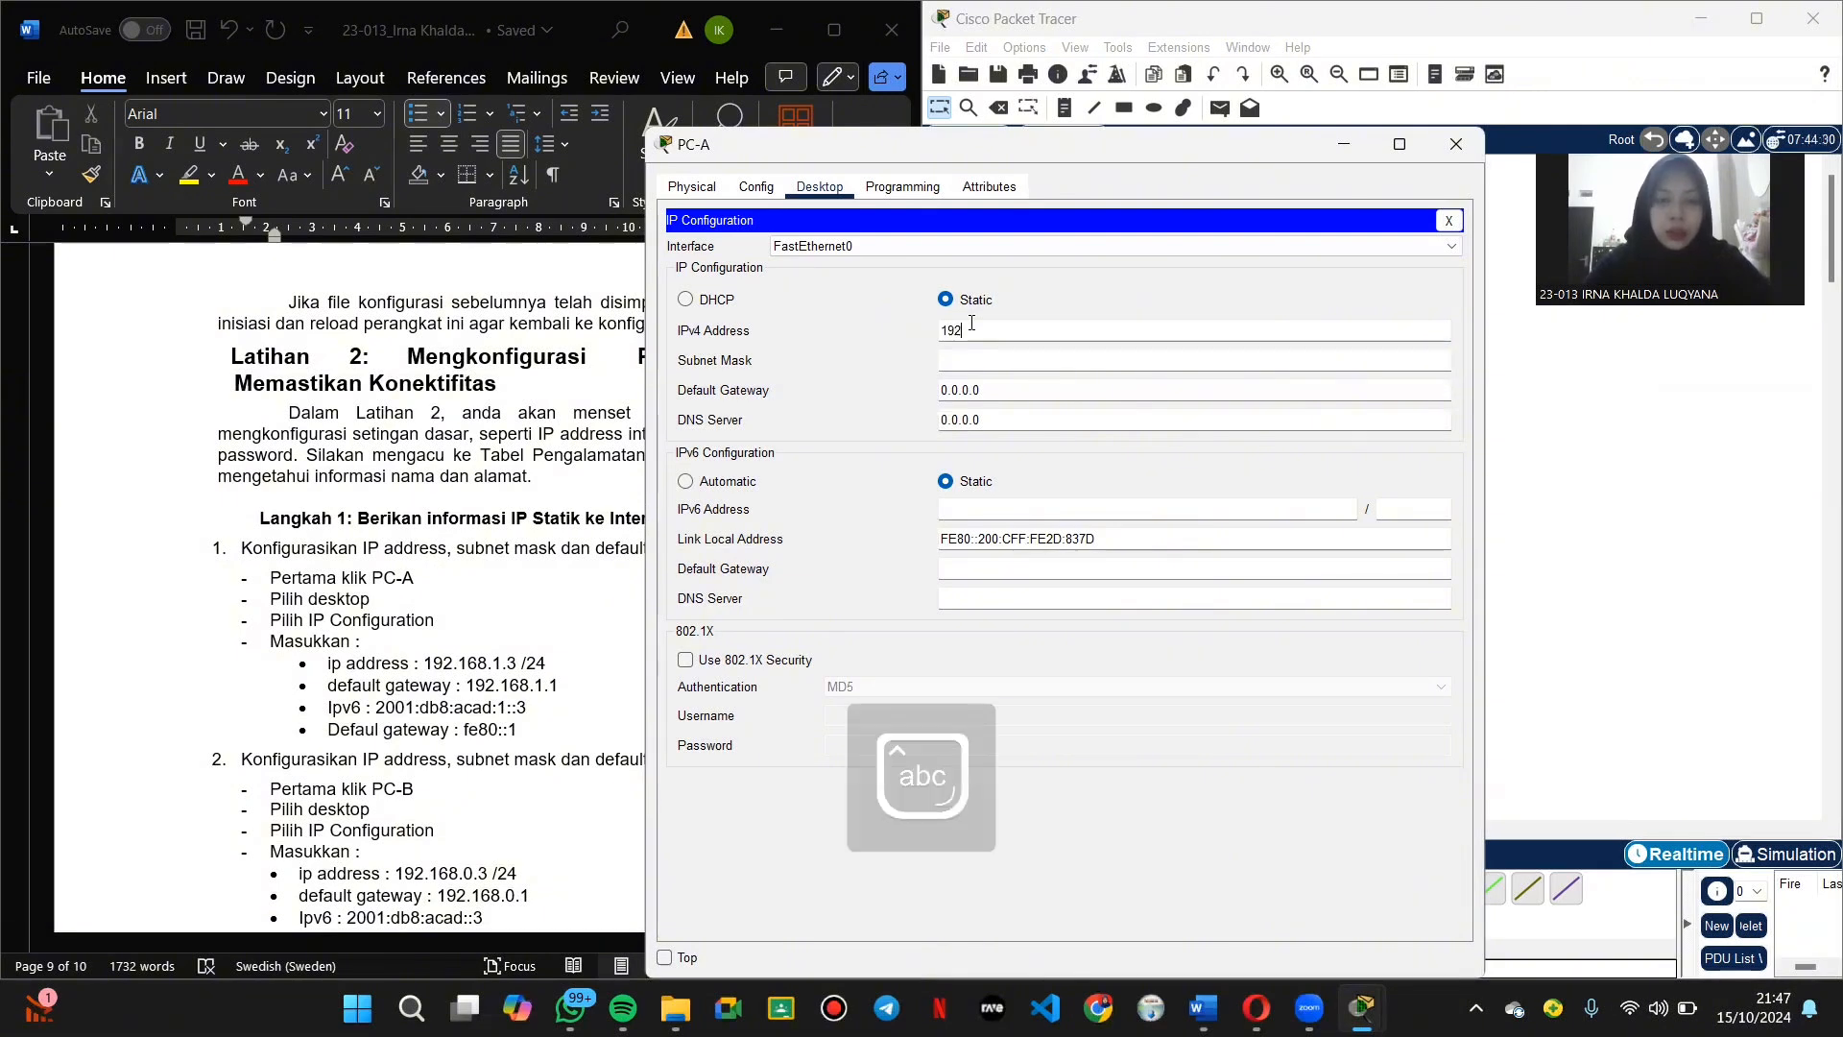
type("192.168.1.3")
left_click(989, 362)
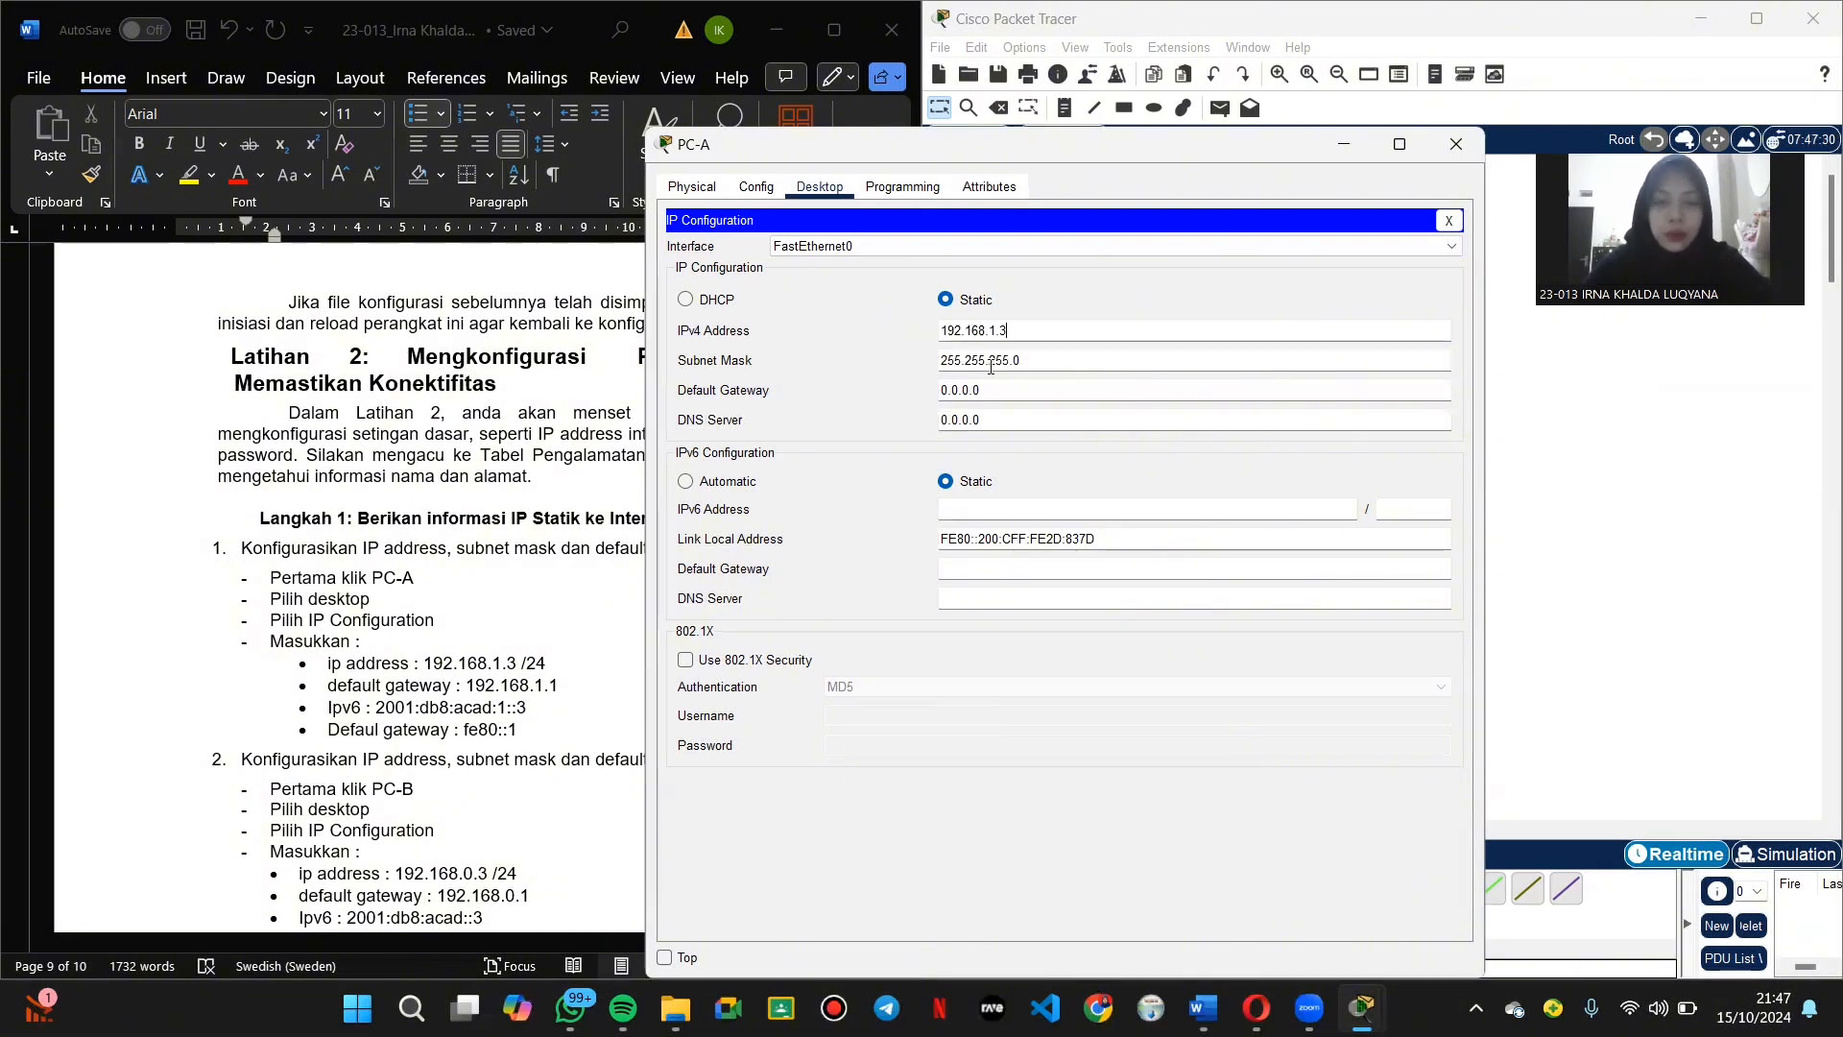
left_click(998, 390)
key("BackSpace")
key("BackSpace")
key("BackSpace")
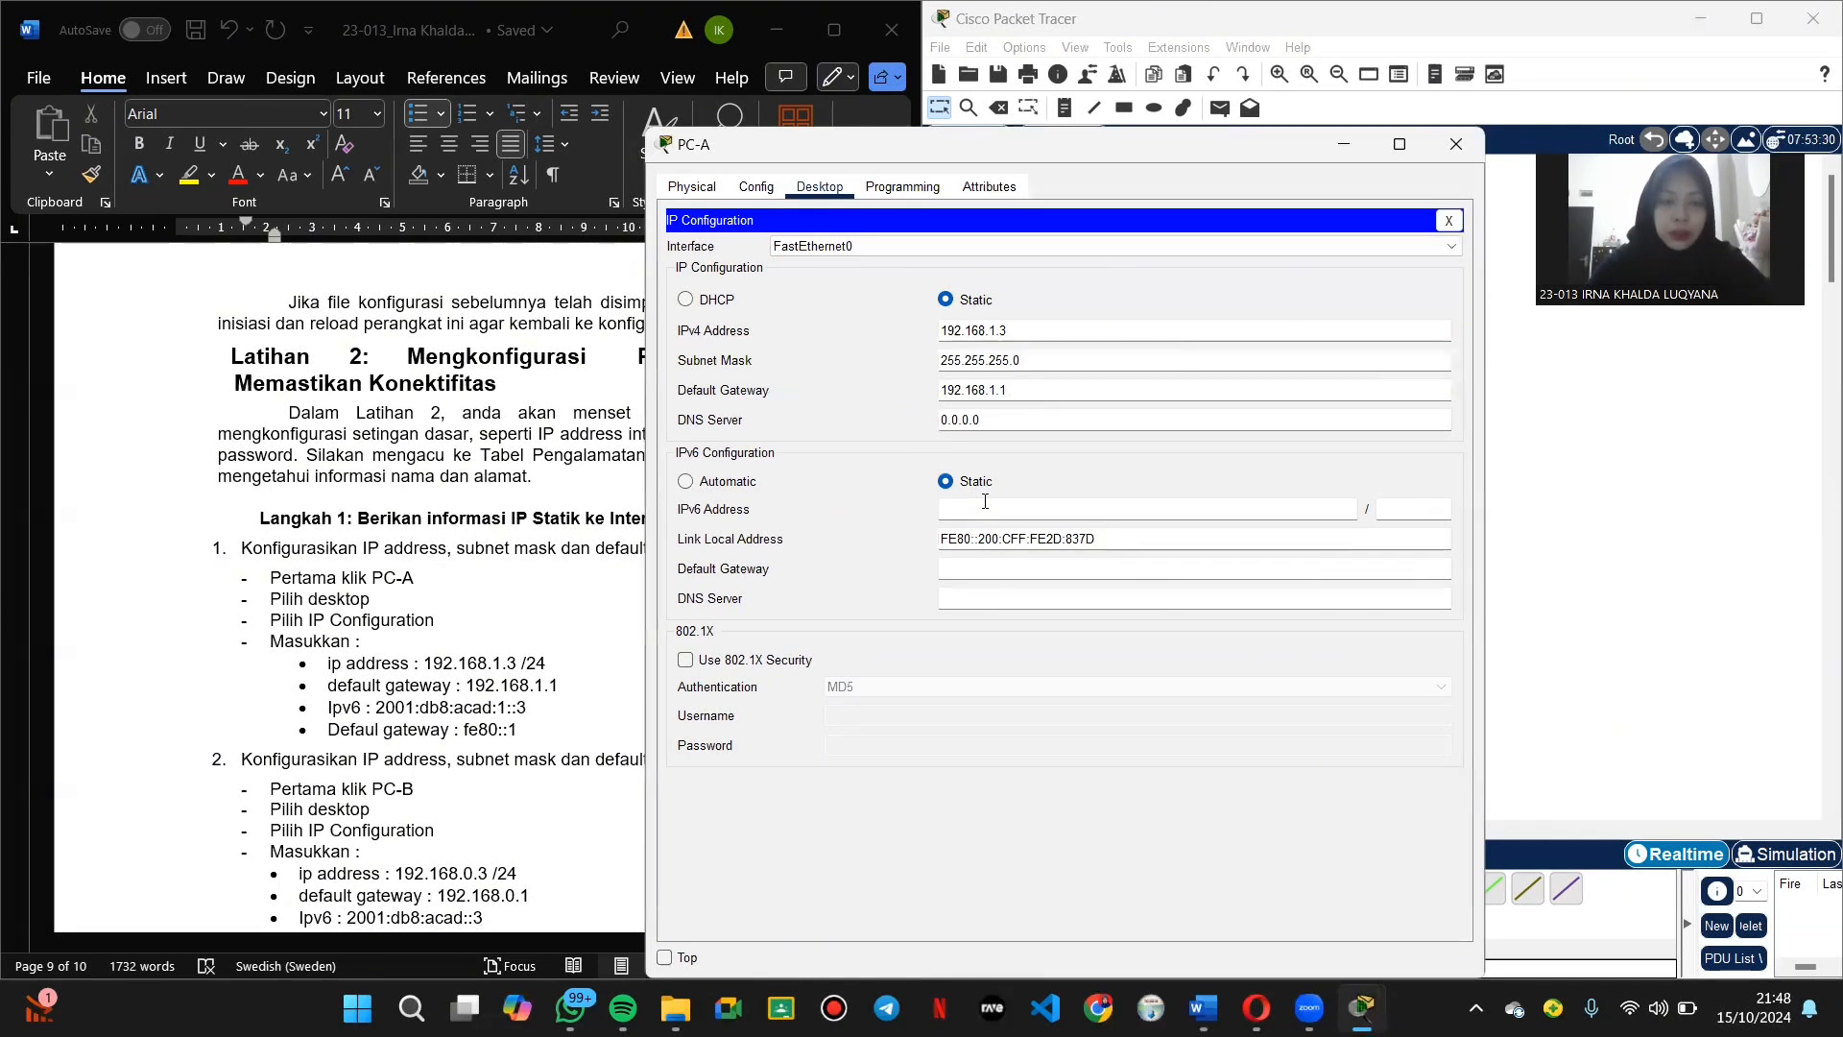
type("2001:db8:acad:1::3")
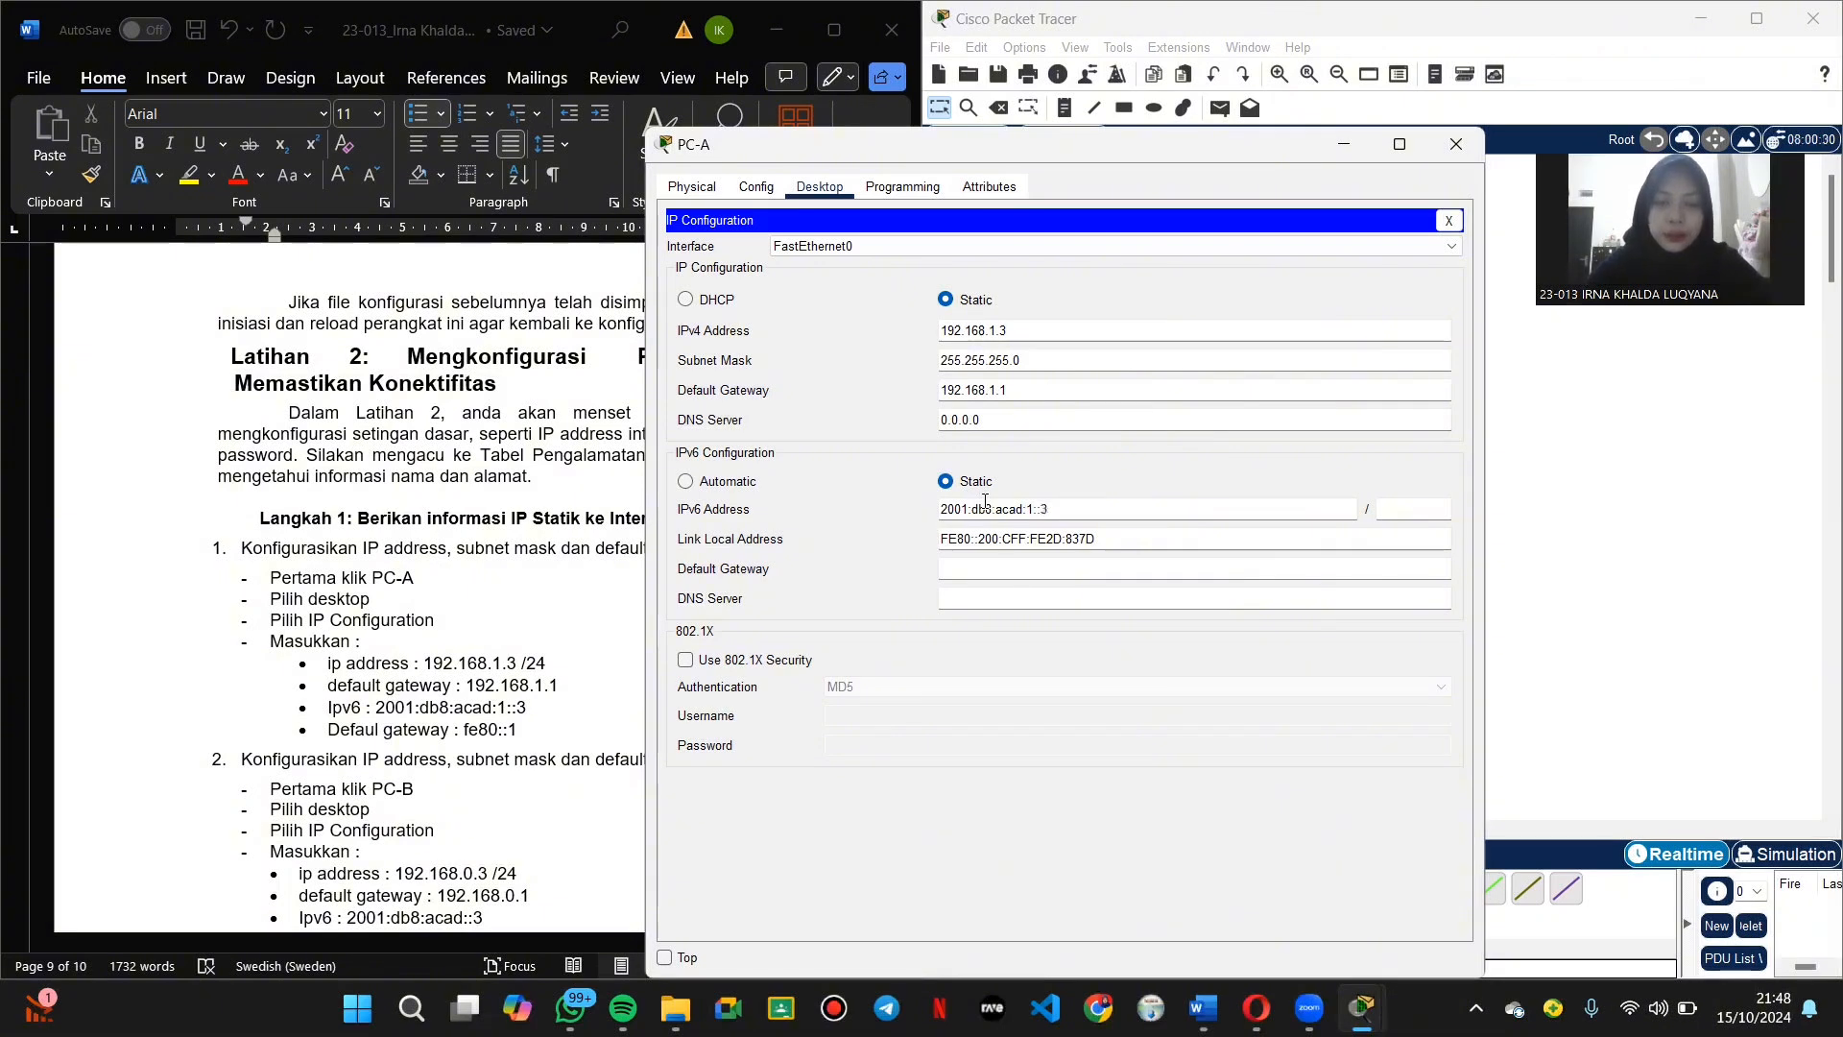
left_click(1010, 570)
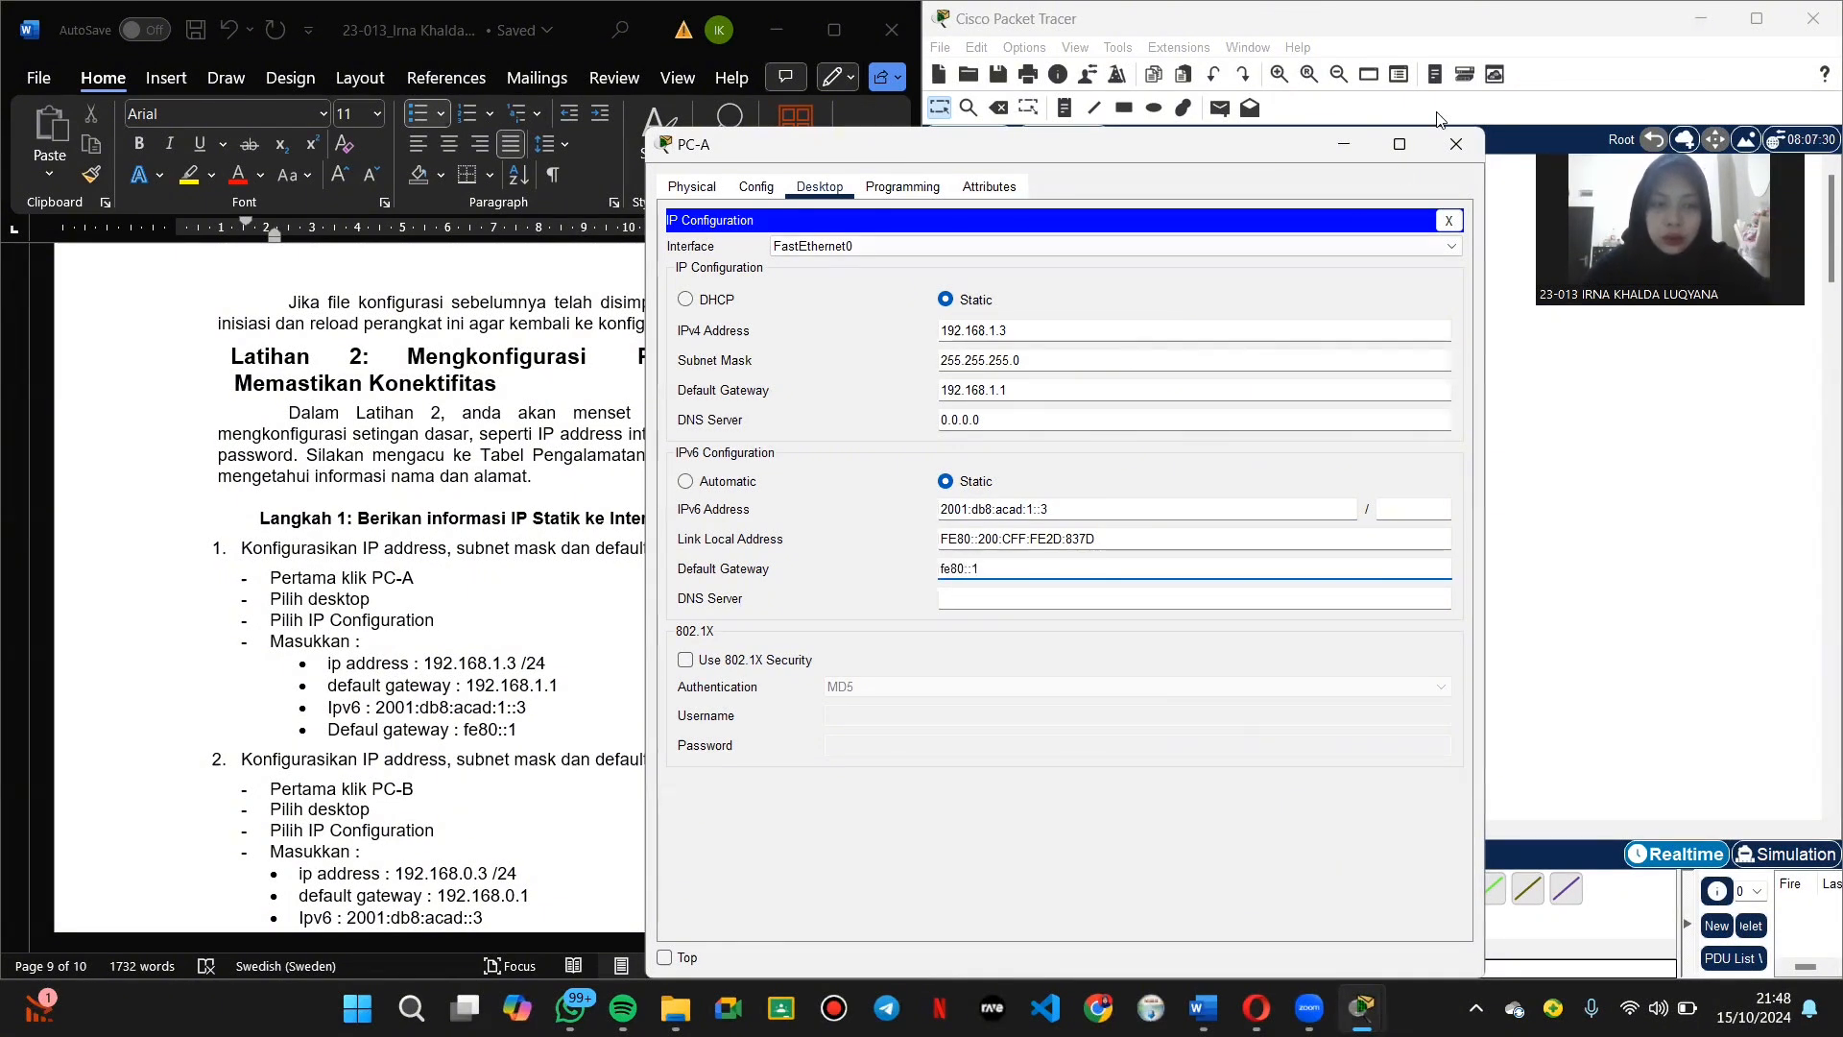
Step: Give PC-B IPv4 192.168.0.3, mask 255.255.255.0 and gateway 192.168.0.1
left_click(1457, 144)
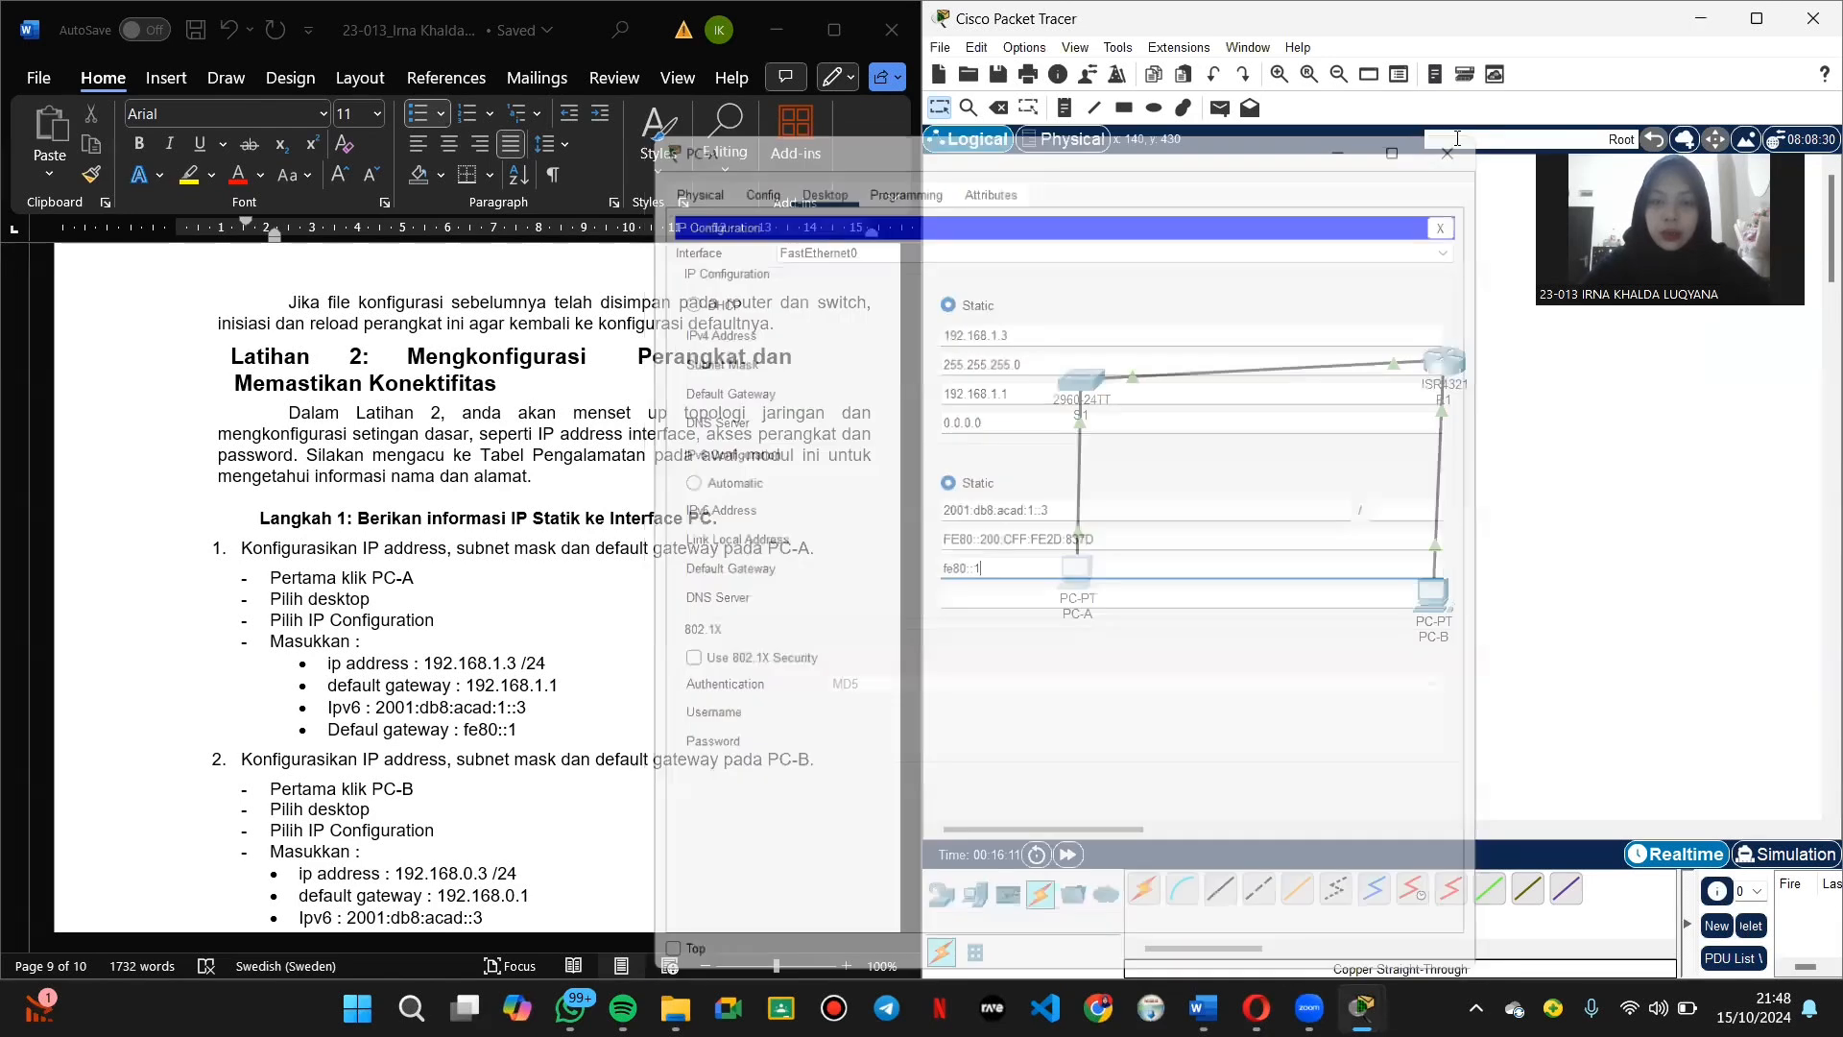
left_click(1433, 595)
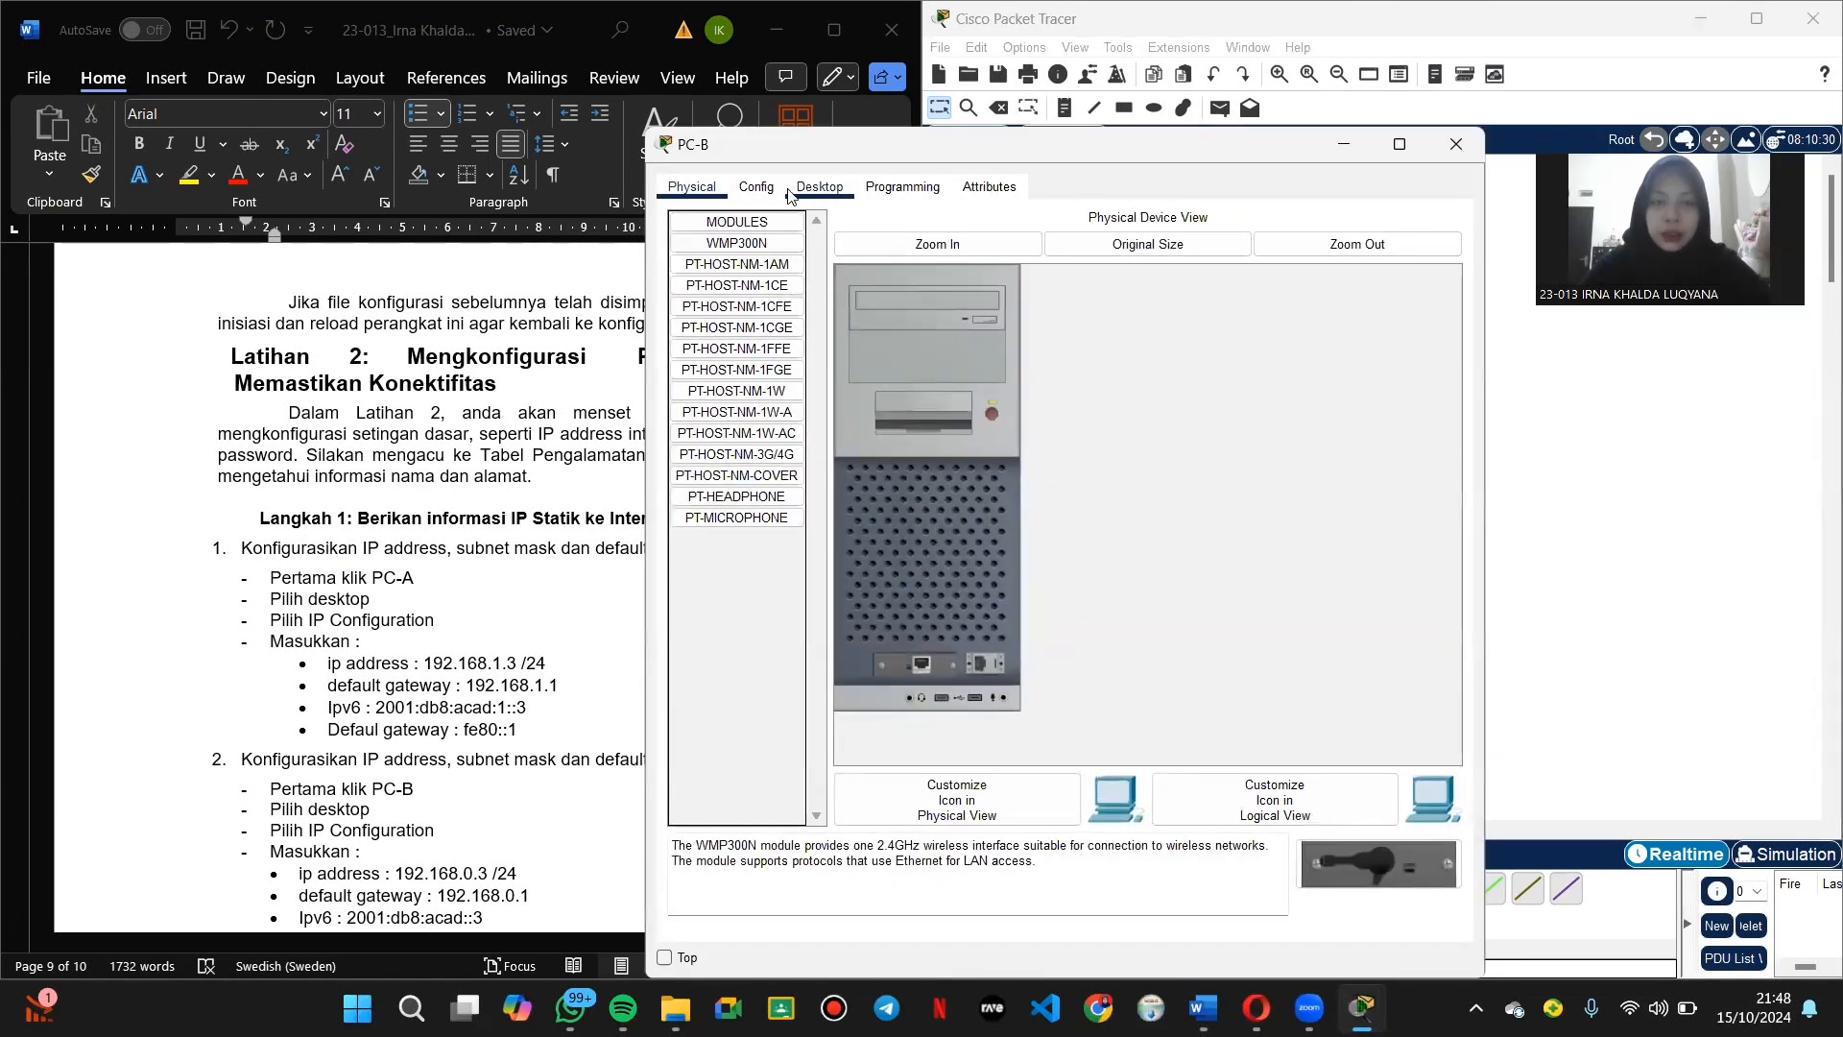
left_click(759, 187)
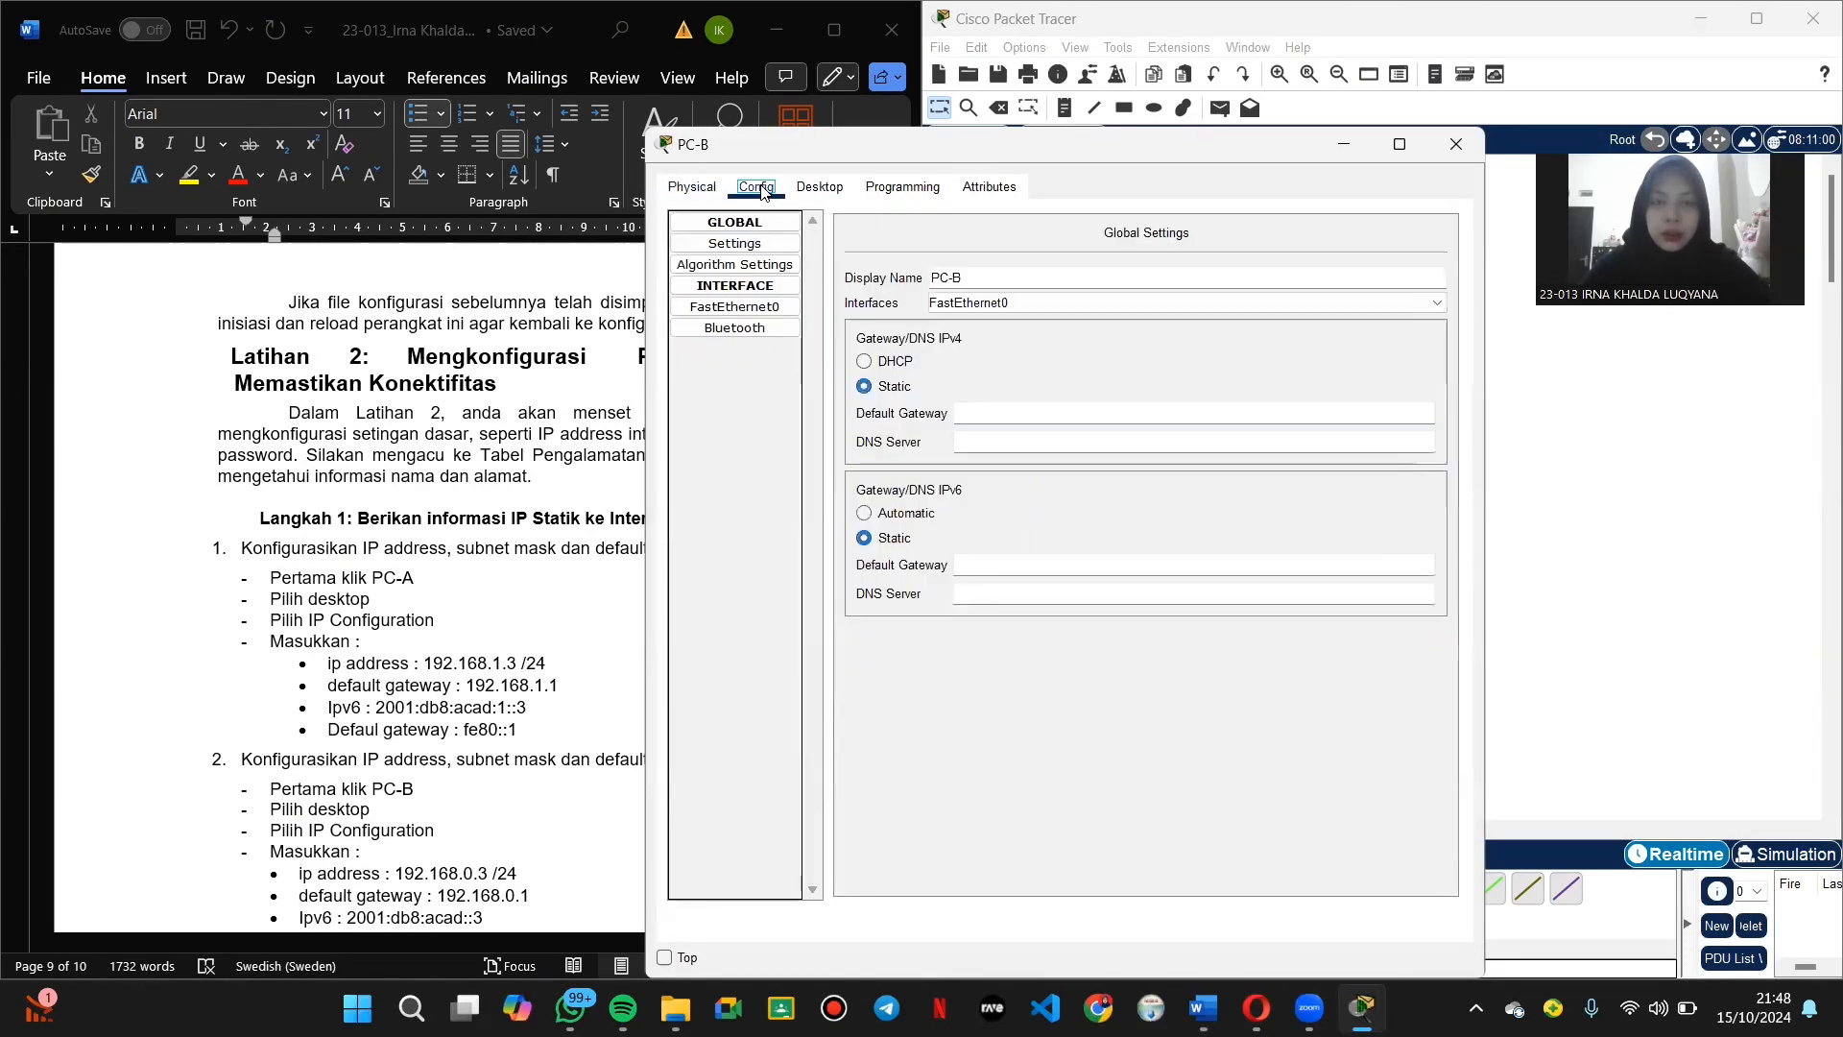
left_click(819, 188)
left_click(751, 265)
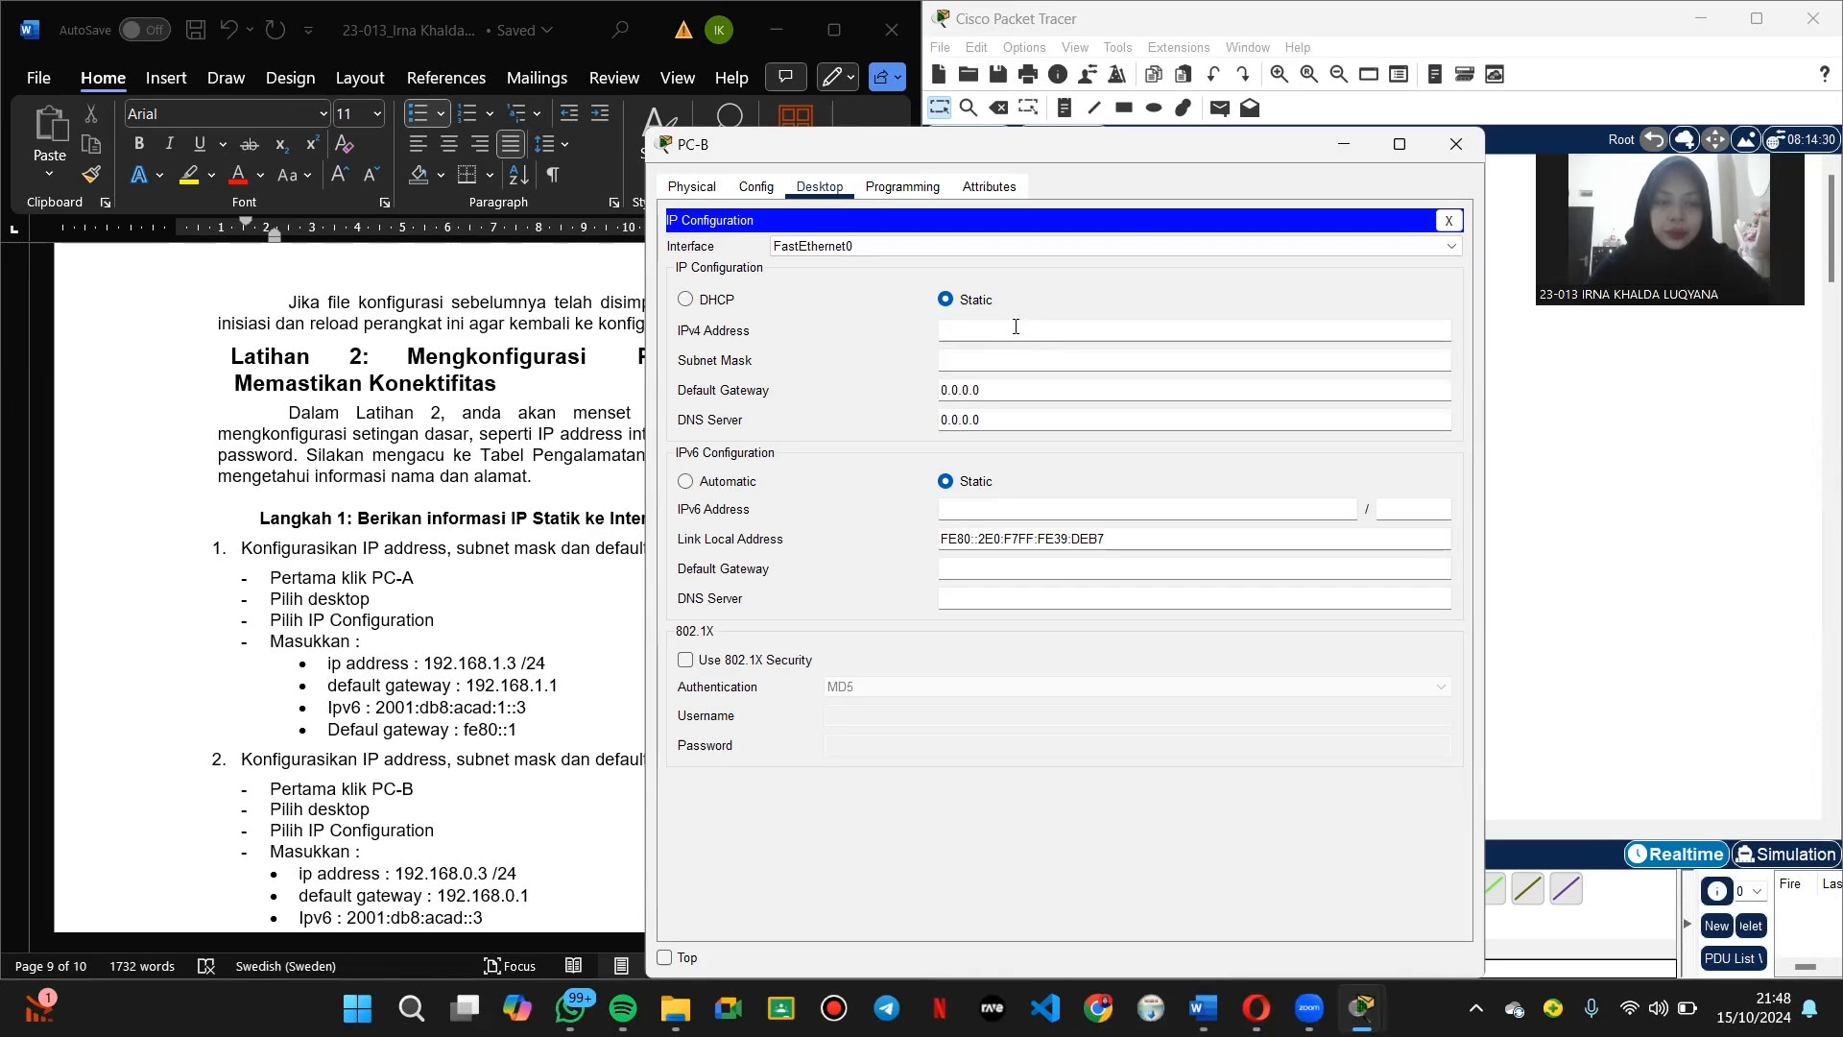
type("1")
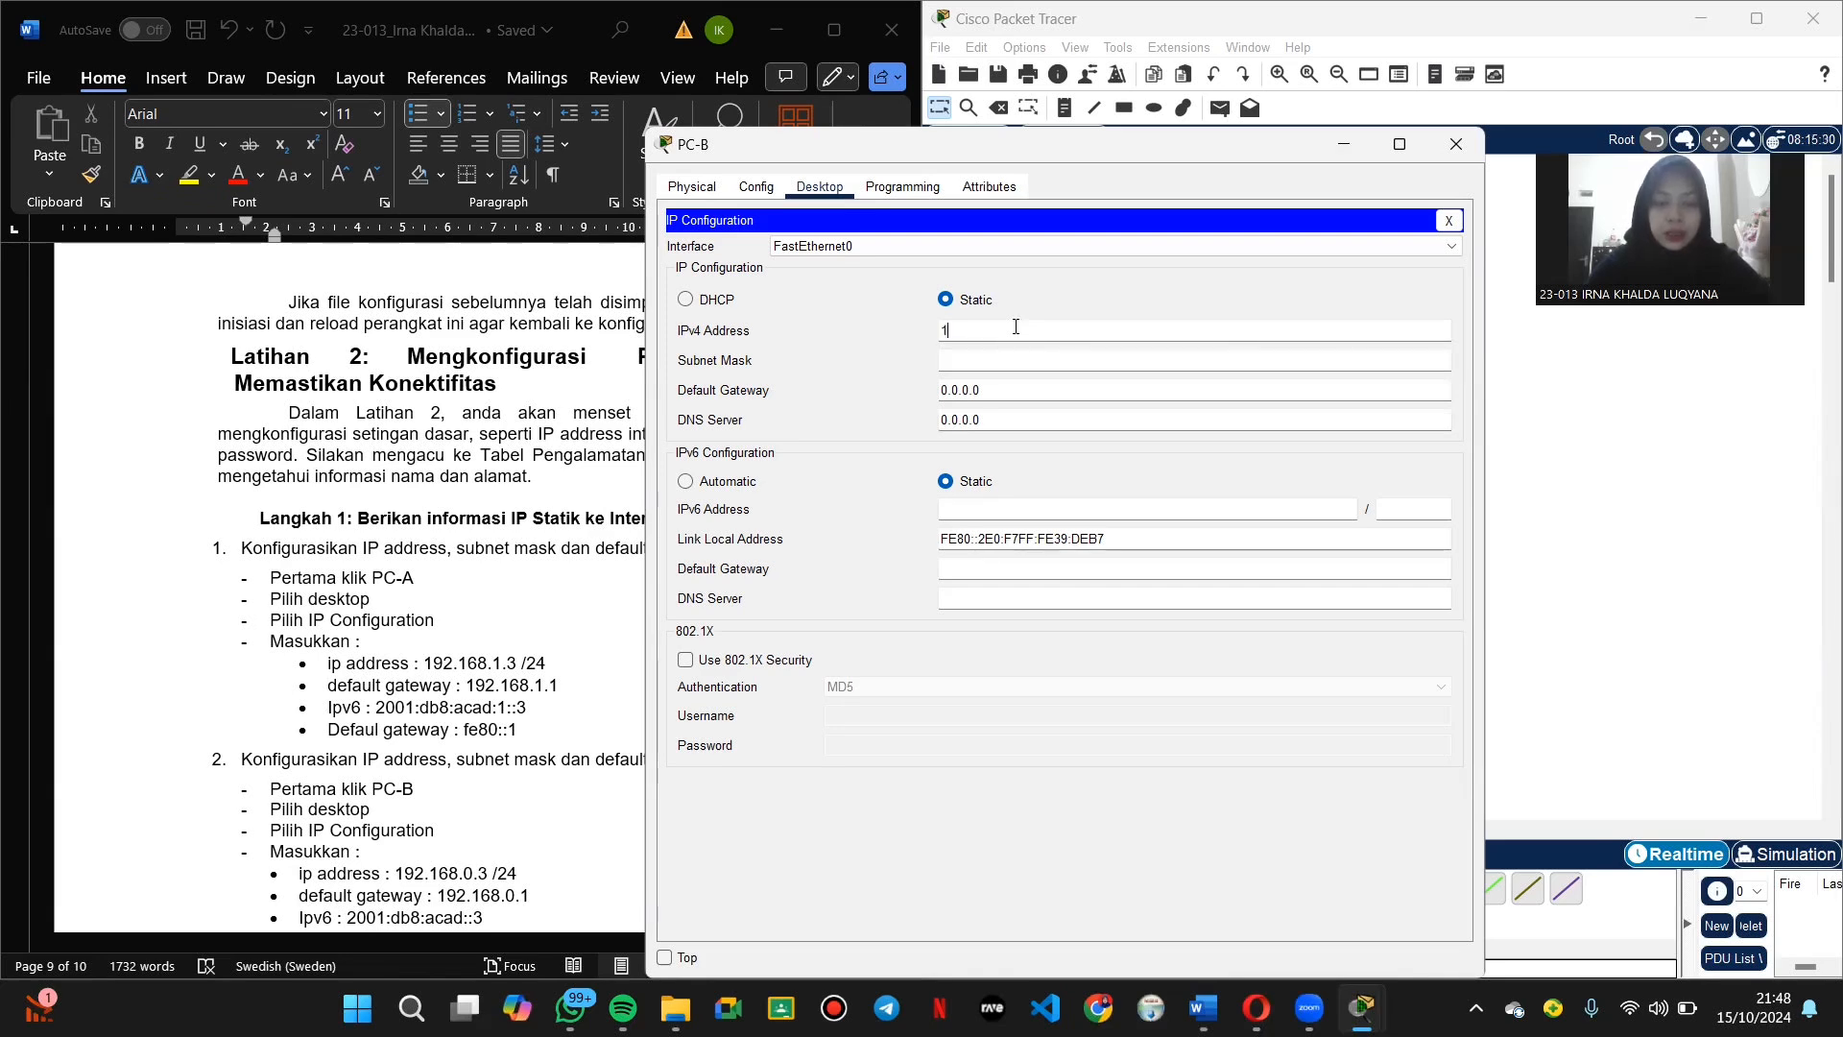
type("92.168")
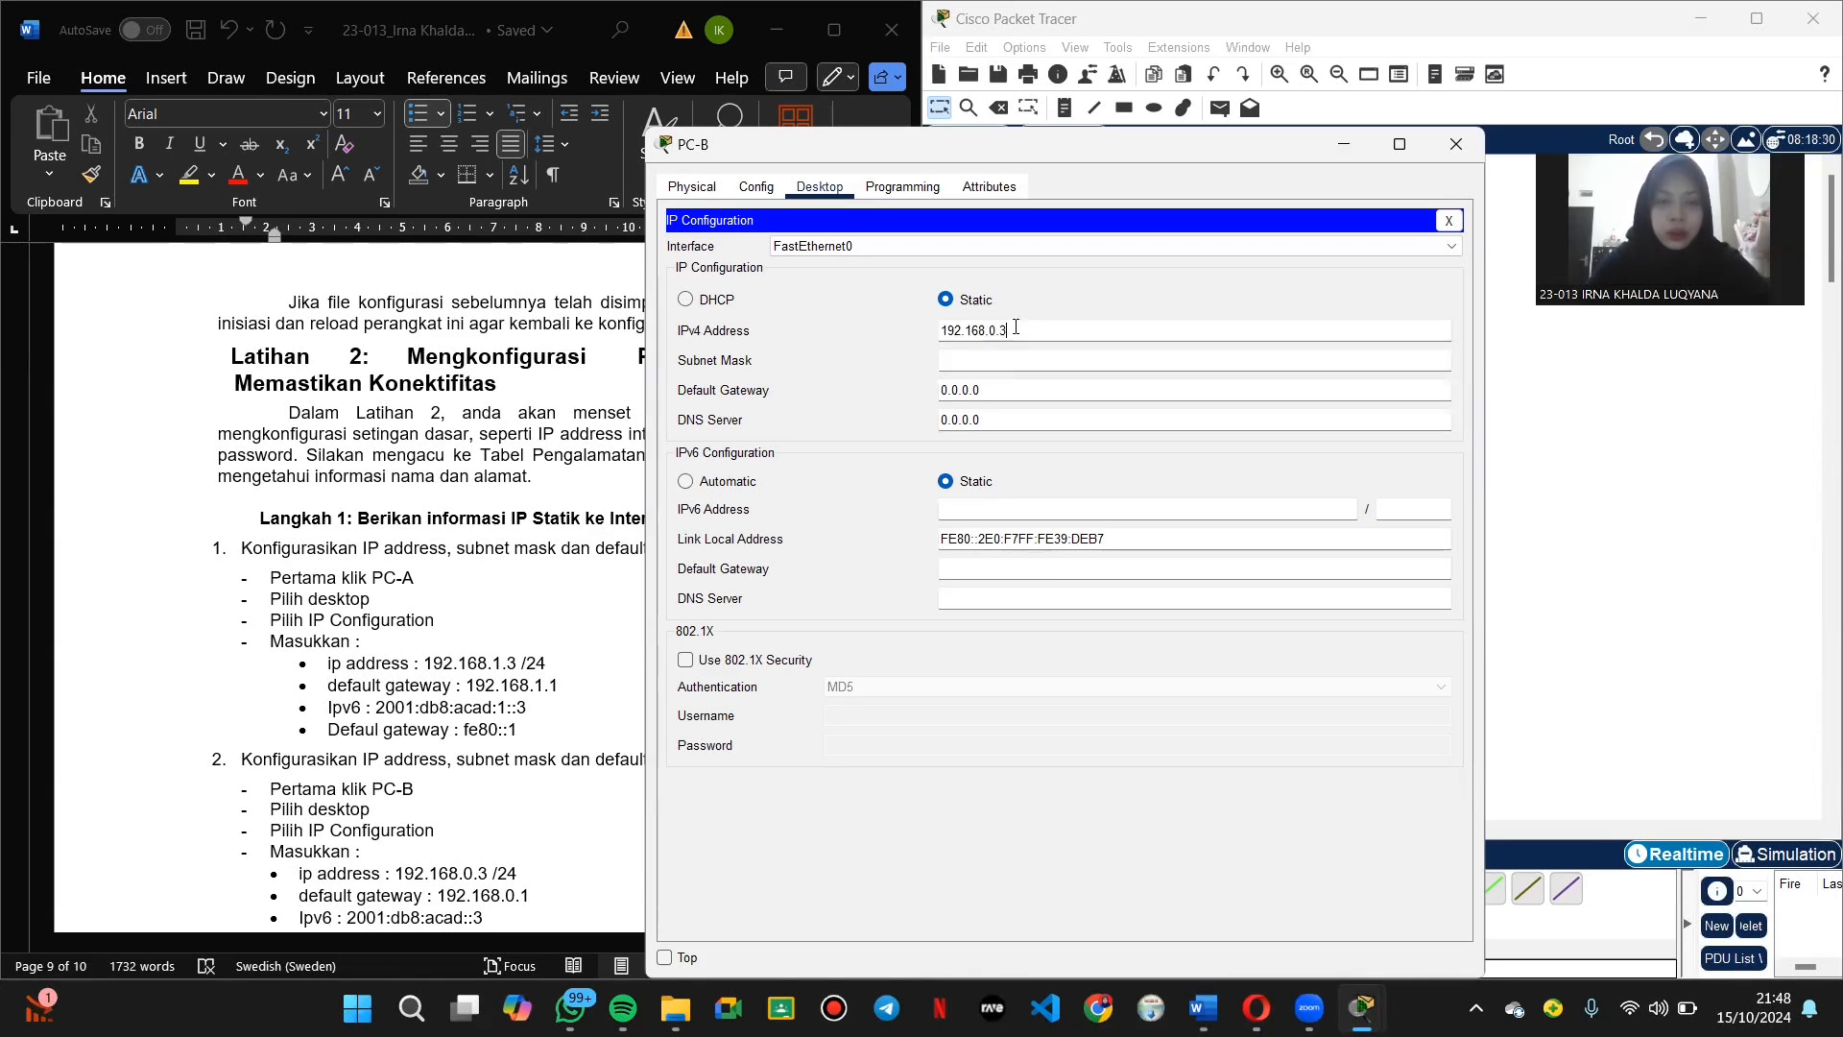
type(".0.3")
key("Tab")
left_click(1001, 391)
key("BackSpace")
key("BackSpace")
key("BackSpace")
key("BackSpace")
key("BackSpace")
key("BackSpace")
key("BackSpace")
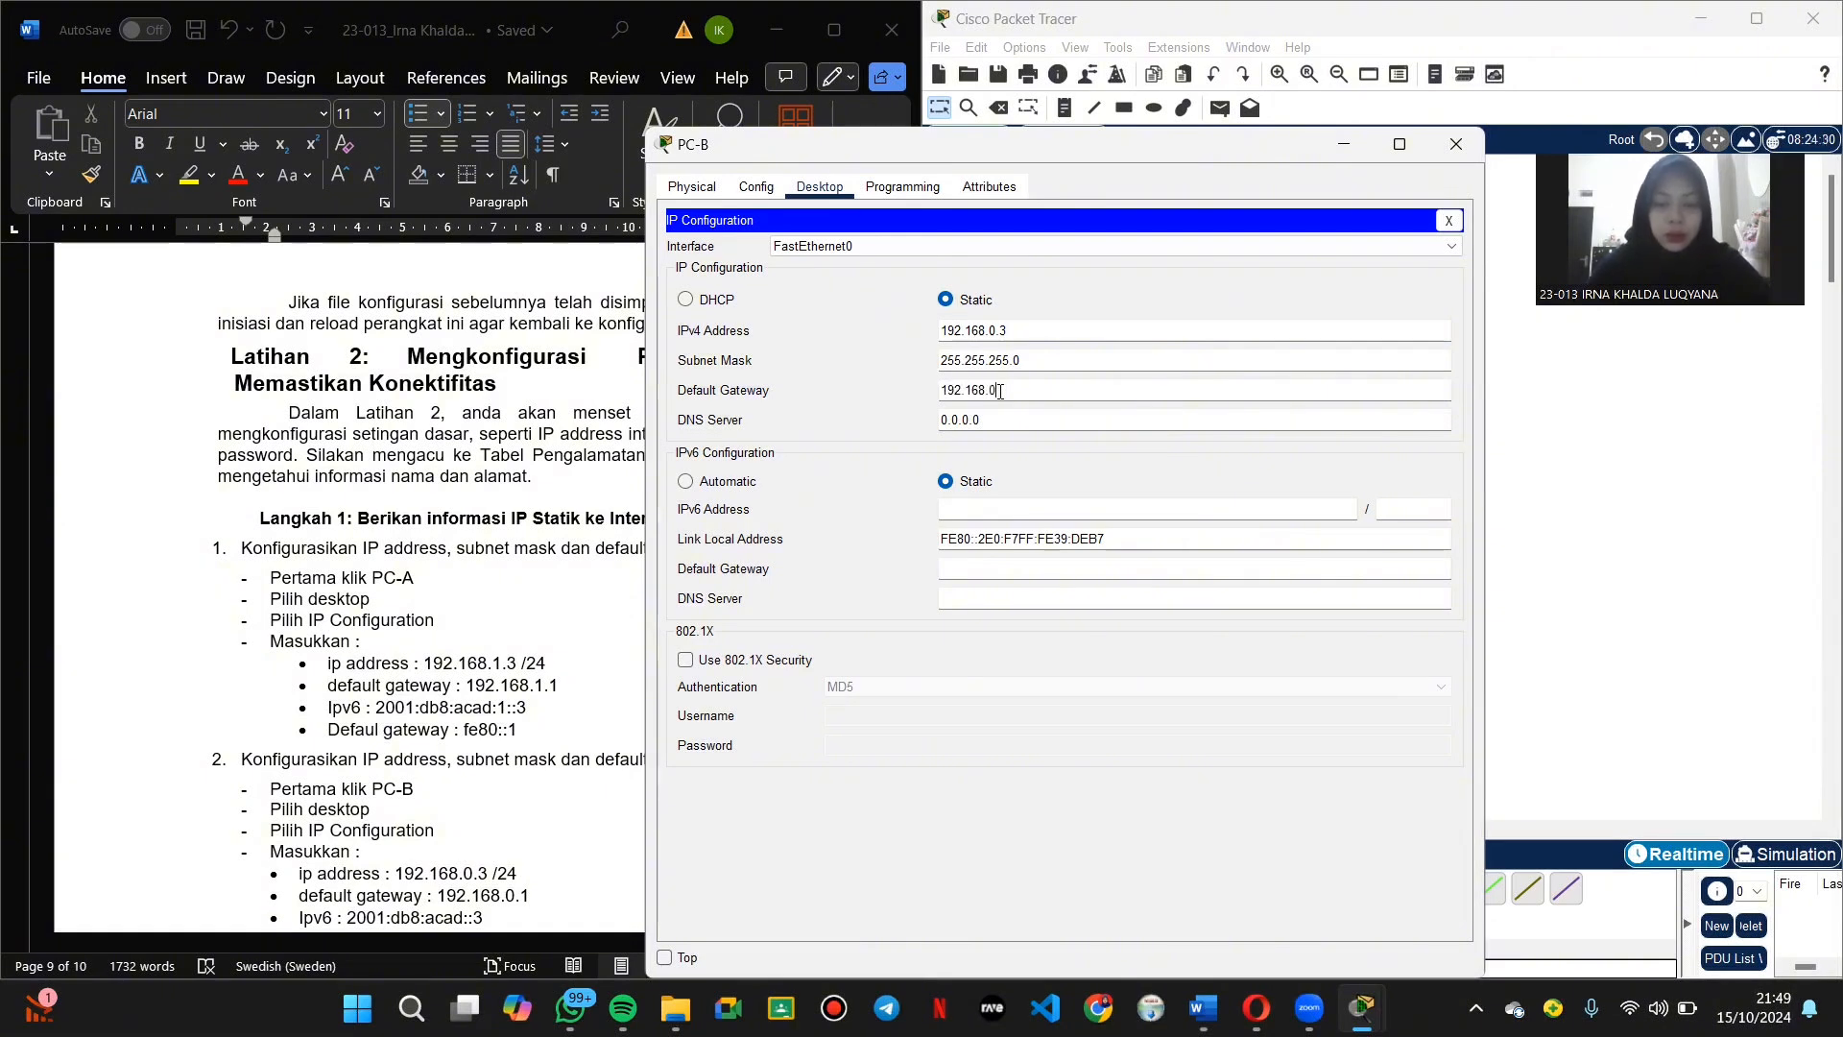
left_click(1081, 389)
Step: Enter PC-B's IPv6 address 2001:db8:acad::3 and gateway fe80::1, then close its window
left_click(999, 511)
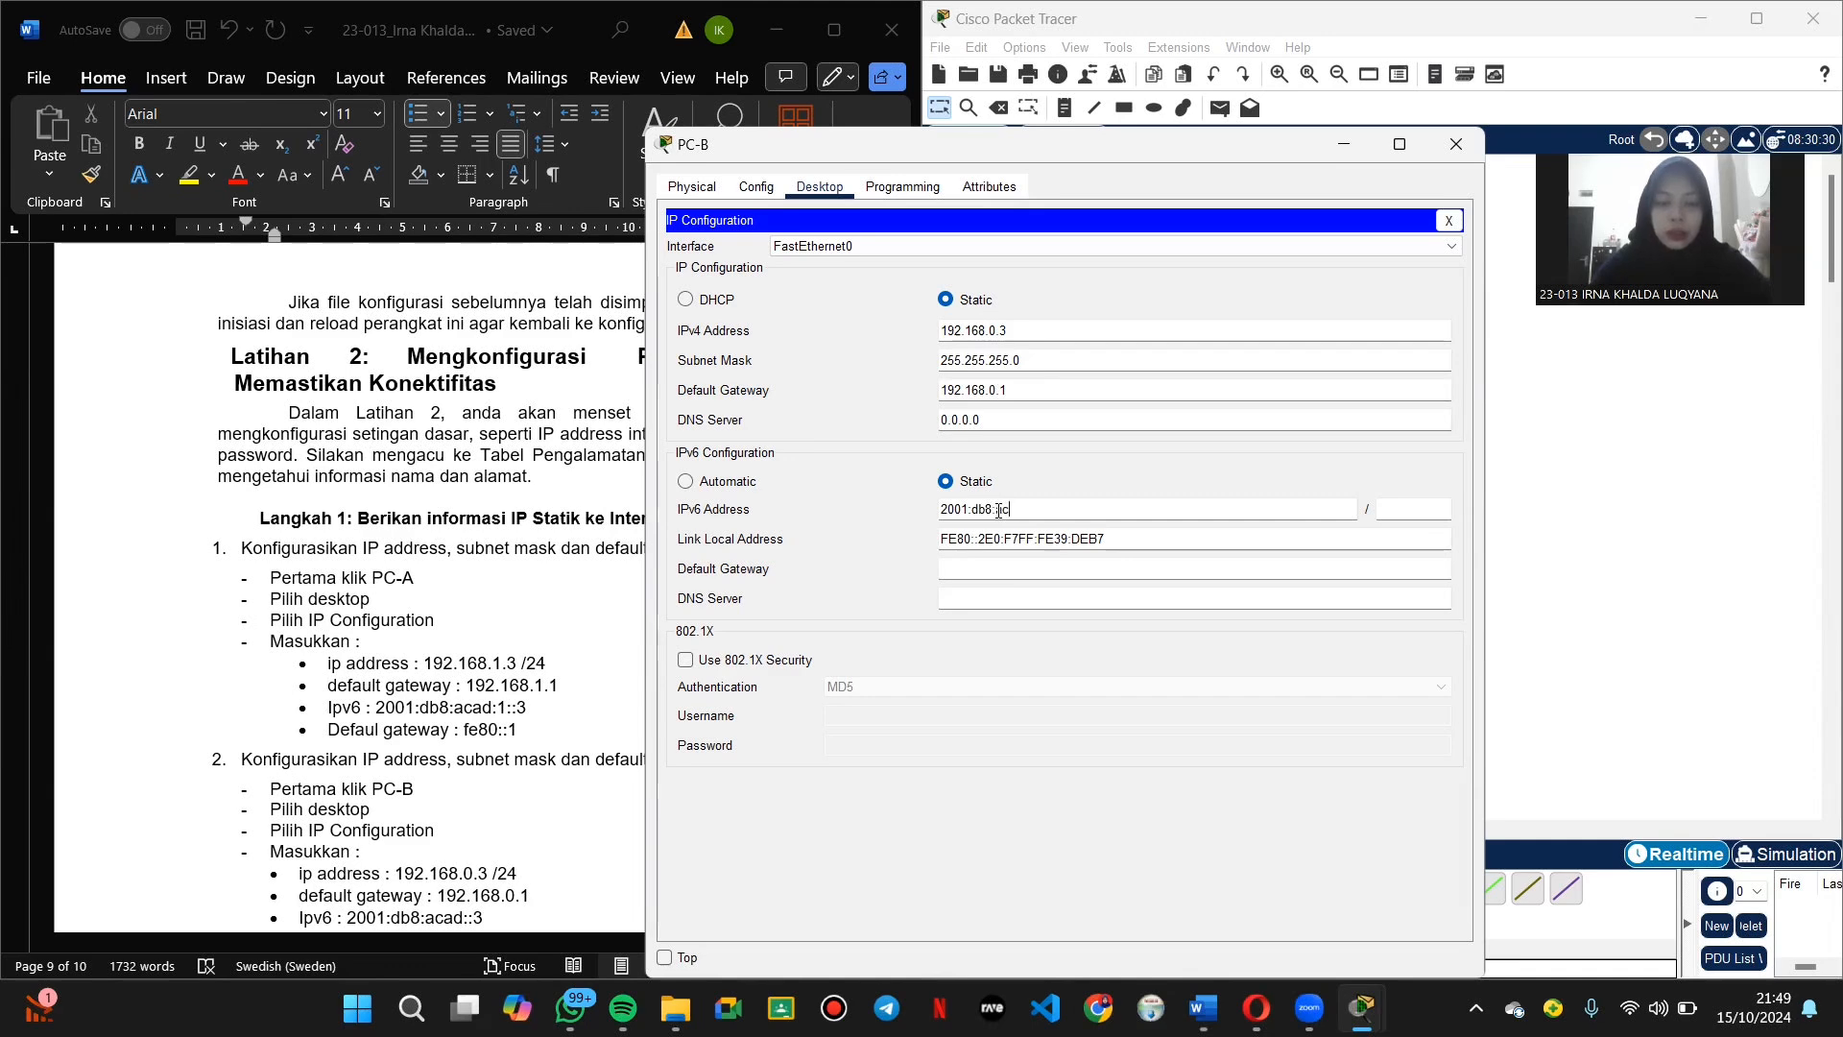
left_click_drag(1240, 149, 1332, 73)
scroll(489, 567, "down", 3)
left_click(1092, 493)
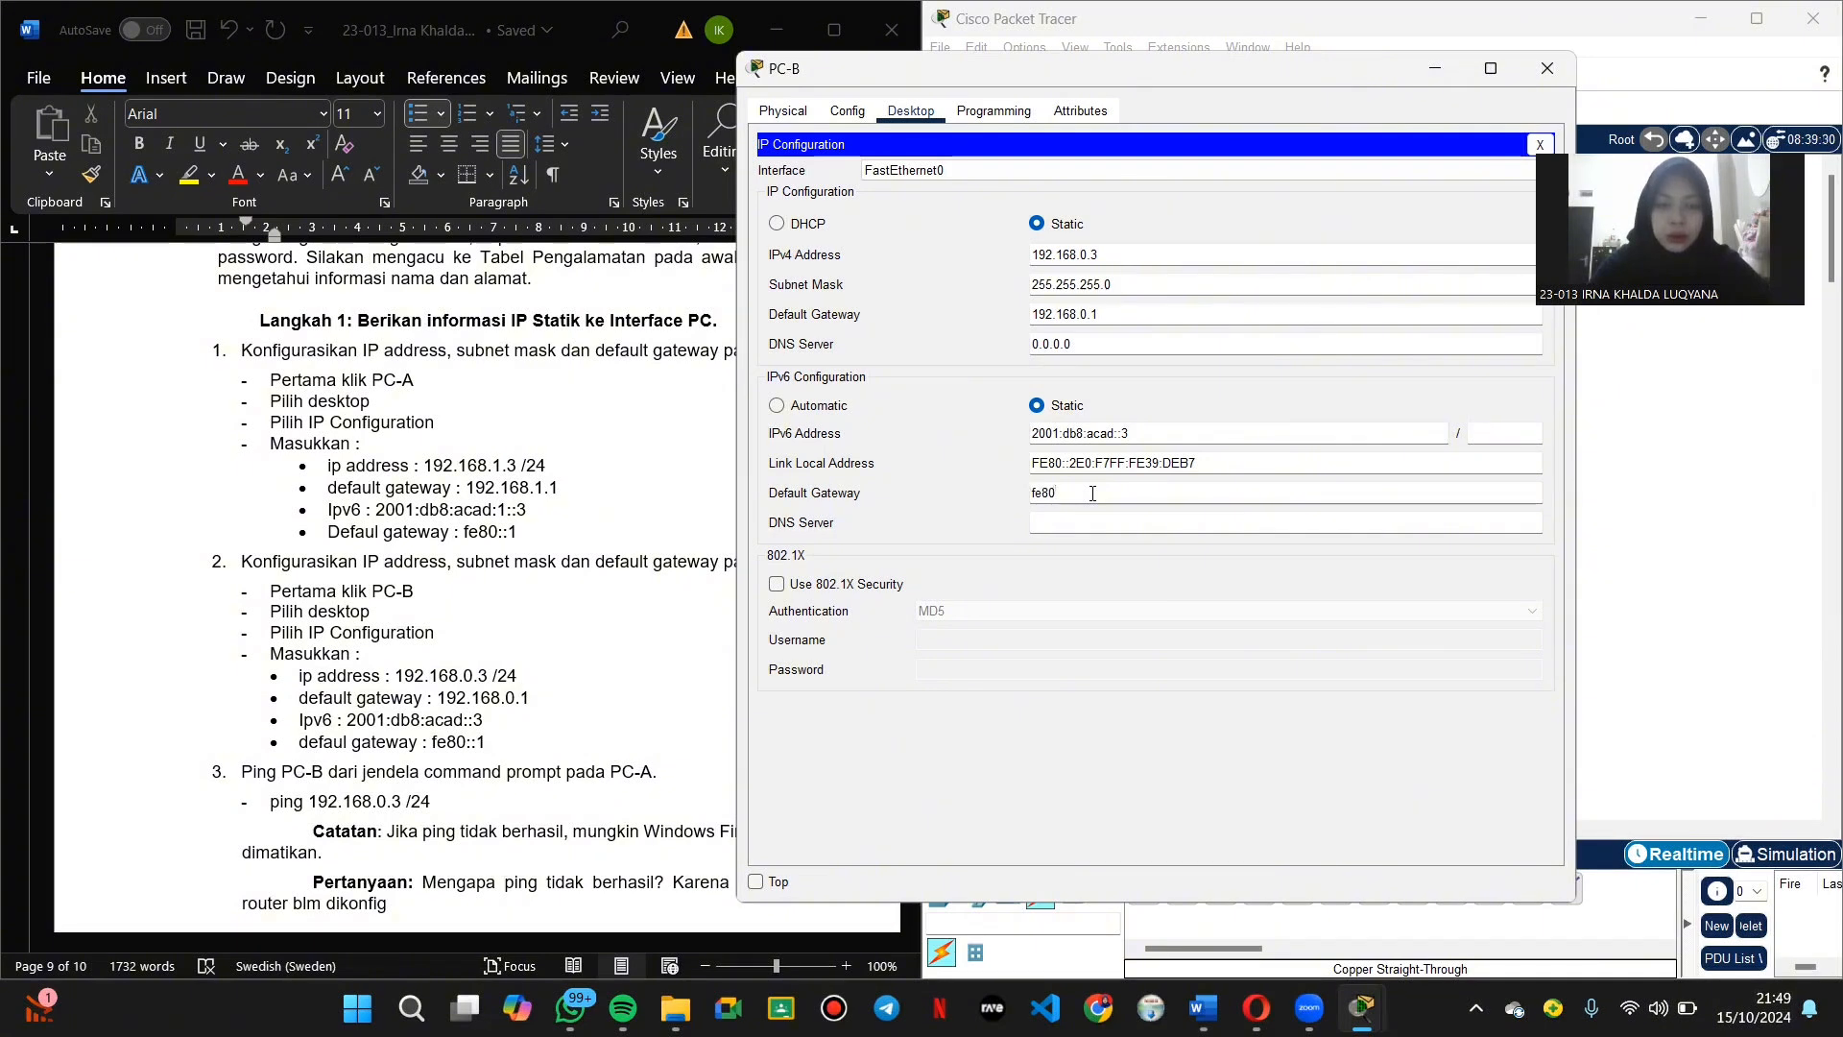
left_click(1548, 68)
scroll(564, 708, "down", 2)
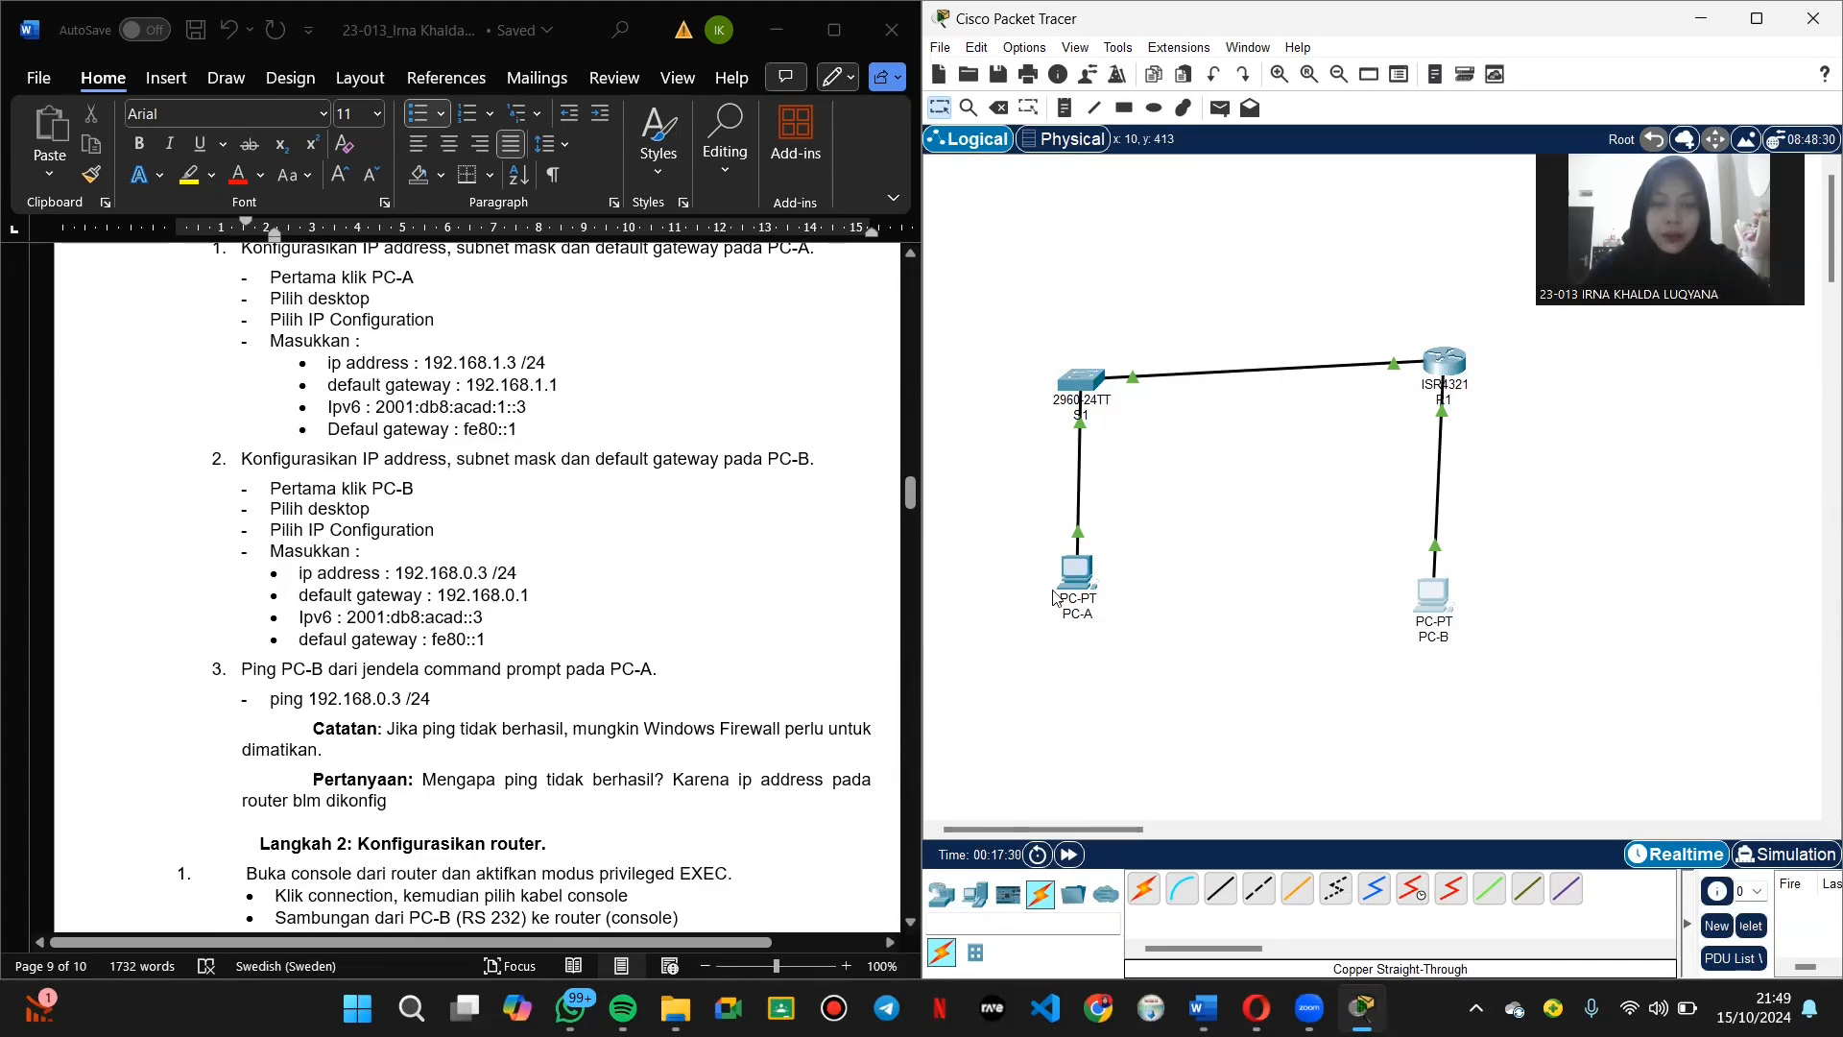
Step: Run ping 192.168.0.3 from PC-A's Command Prompt and review the four timeouts
left_click(1076, 573)
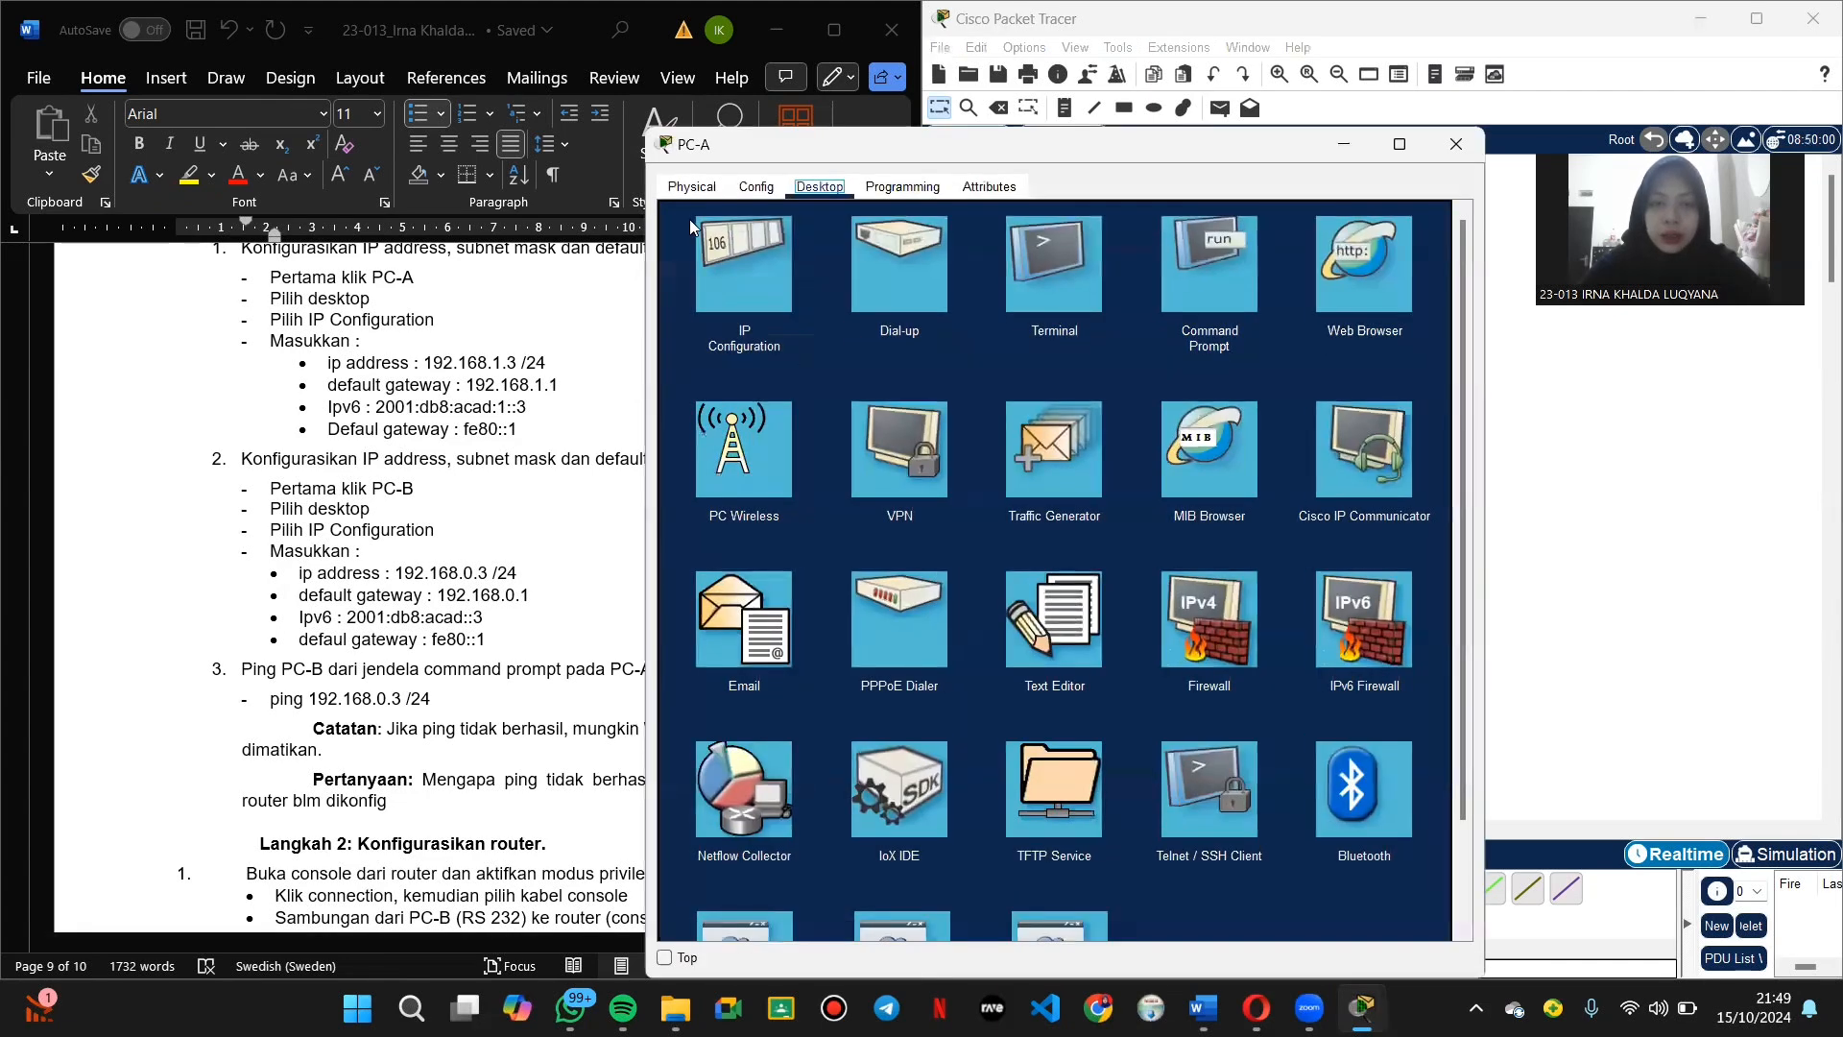
left_click(1190, 255)
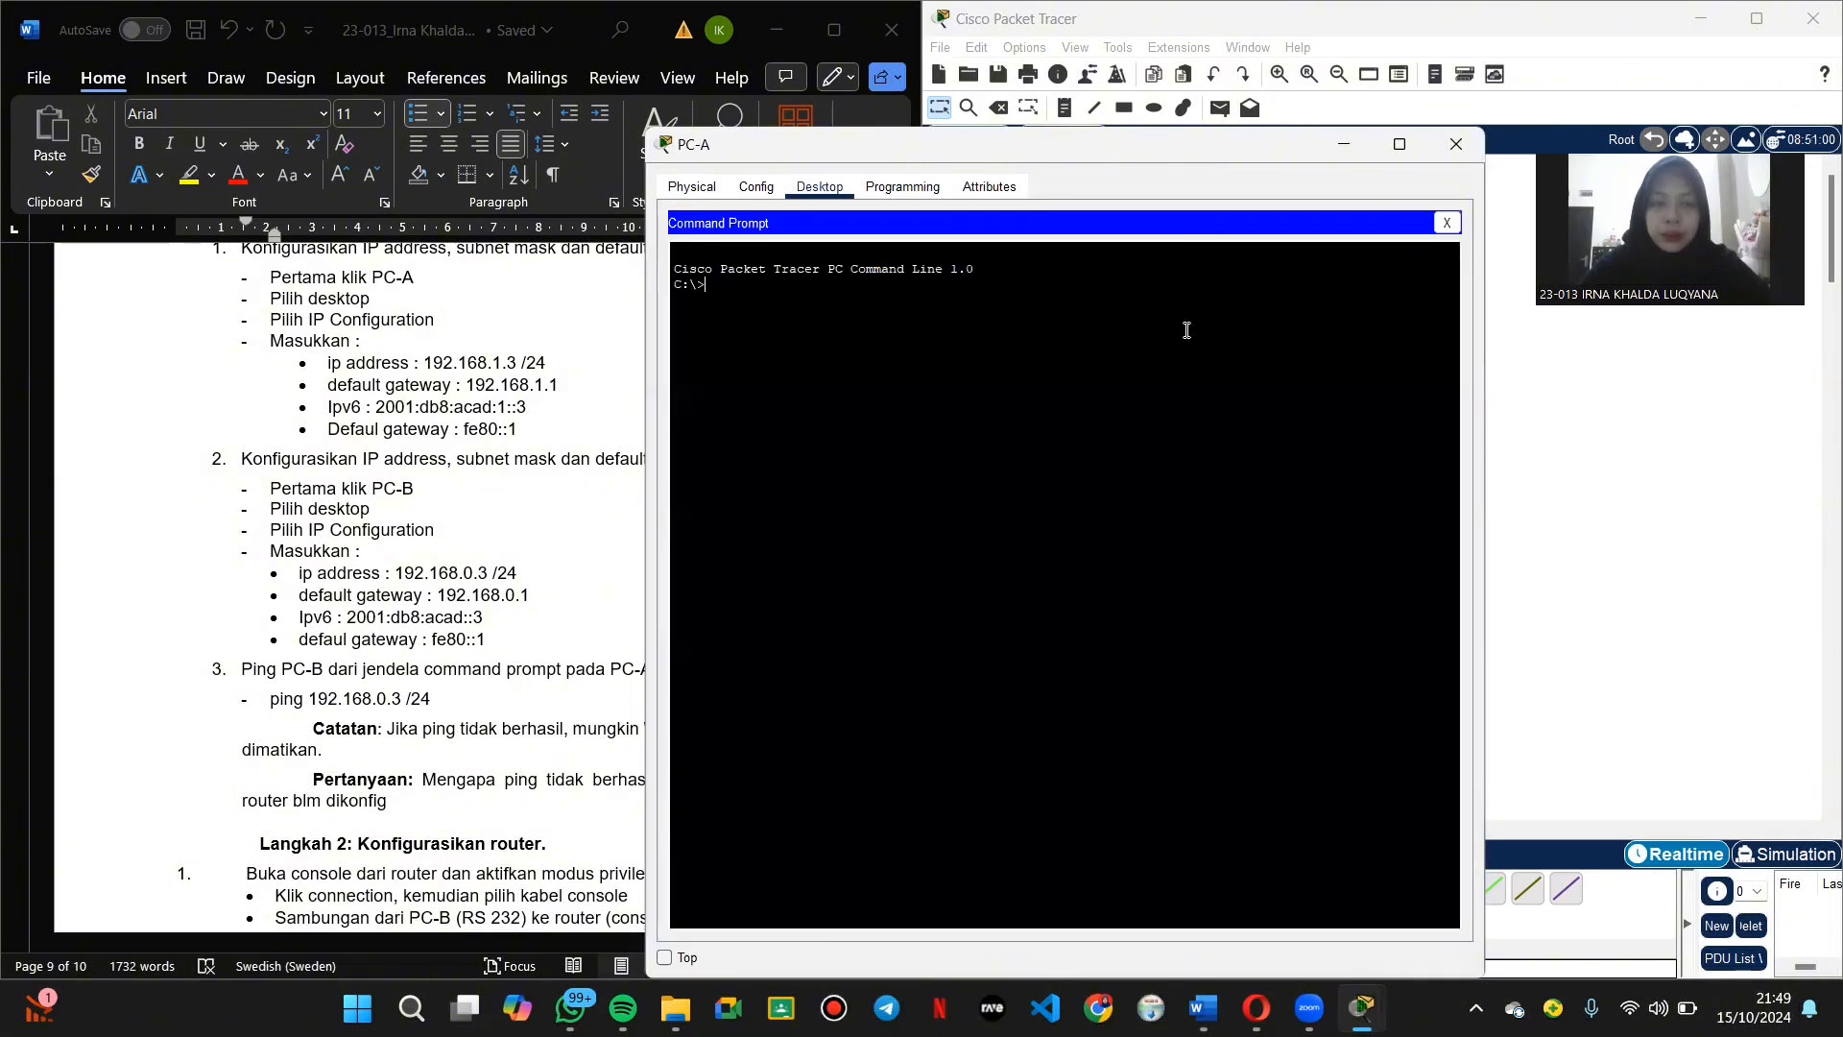
type("ping ")
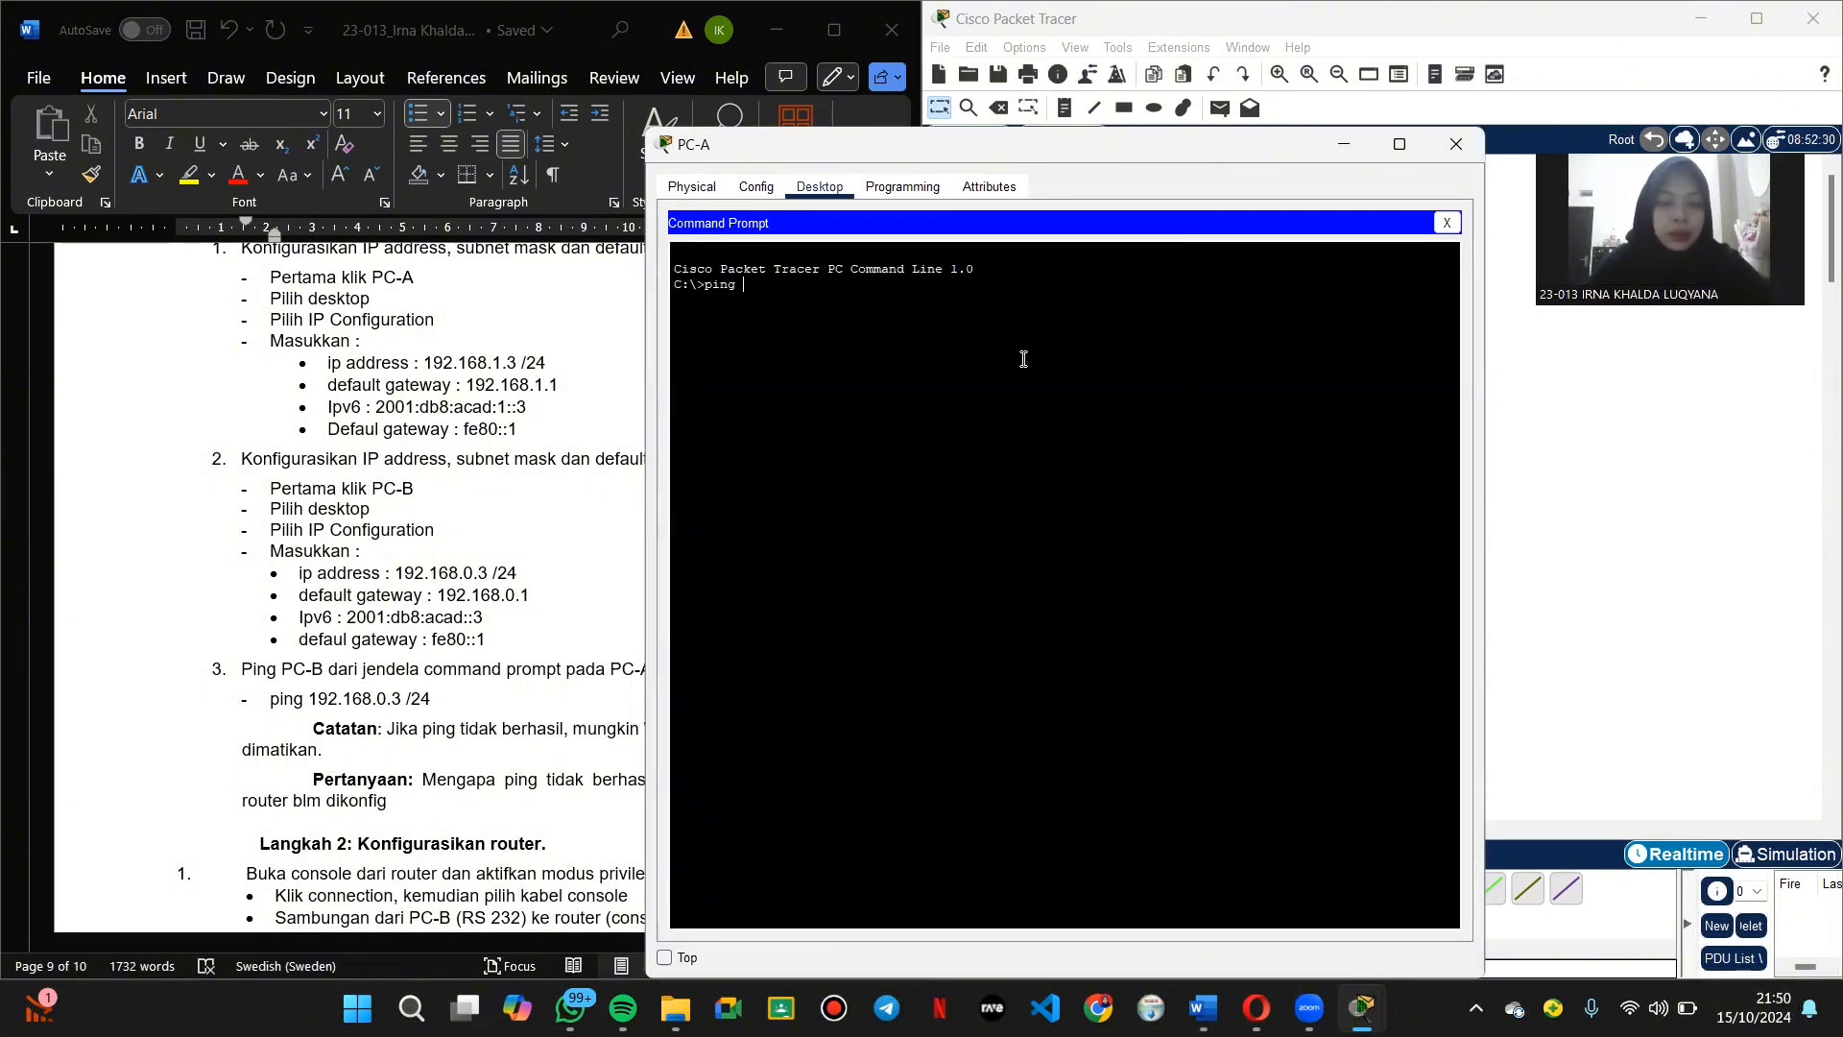
type("192.168")
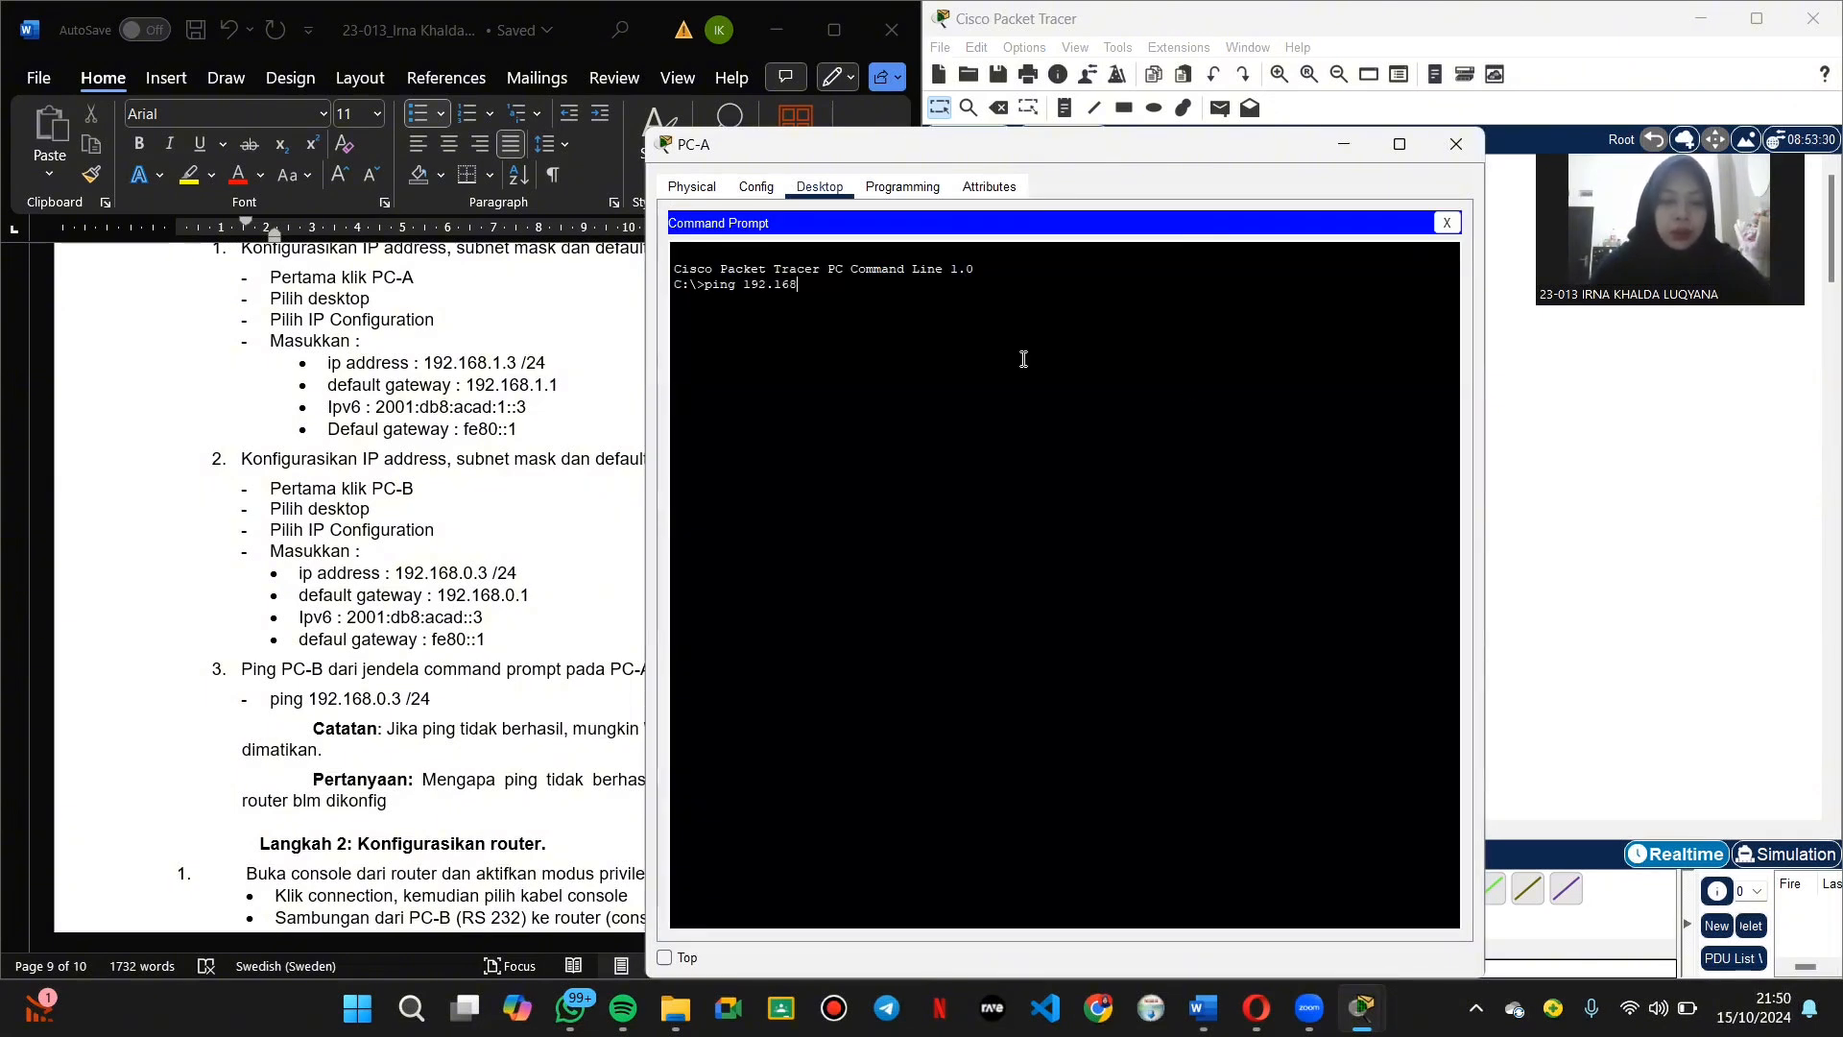
type(".0.3")
key("Return")
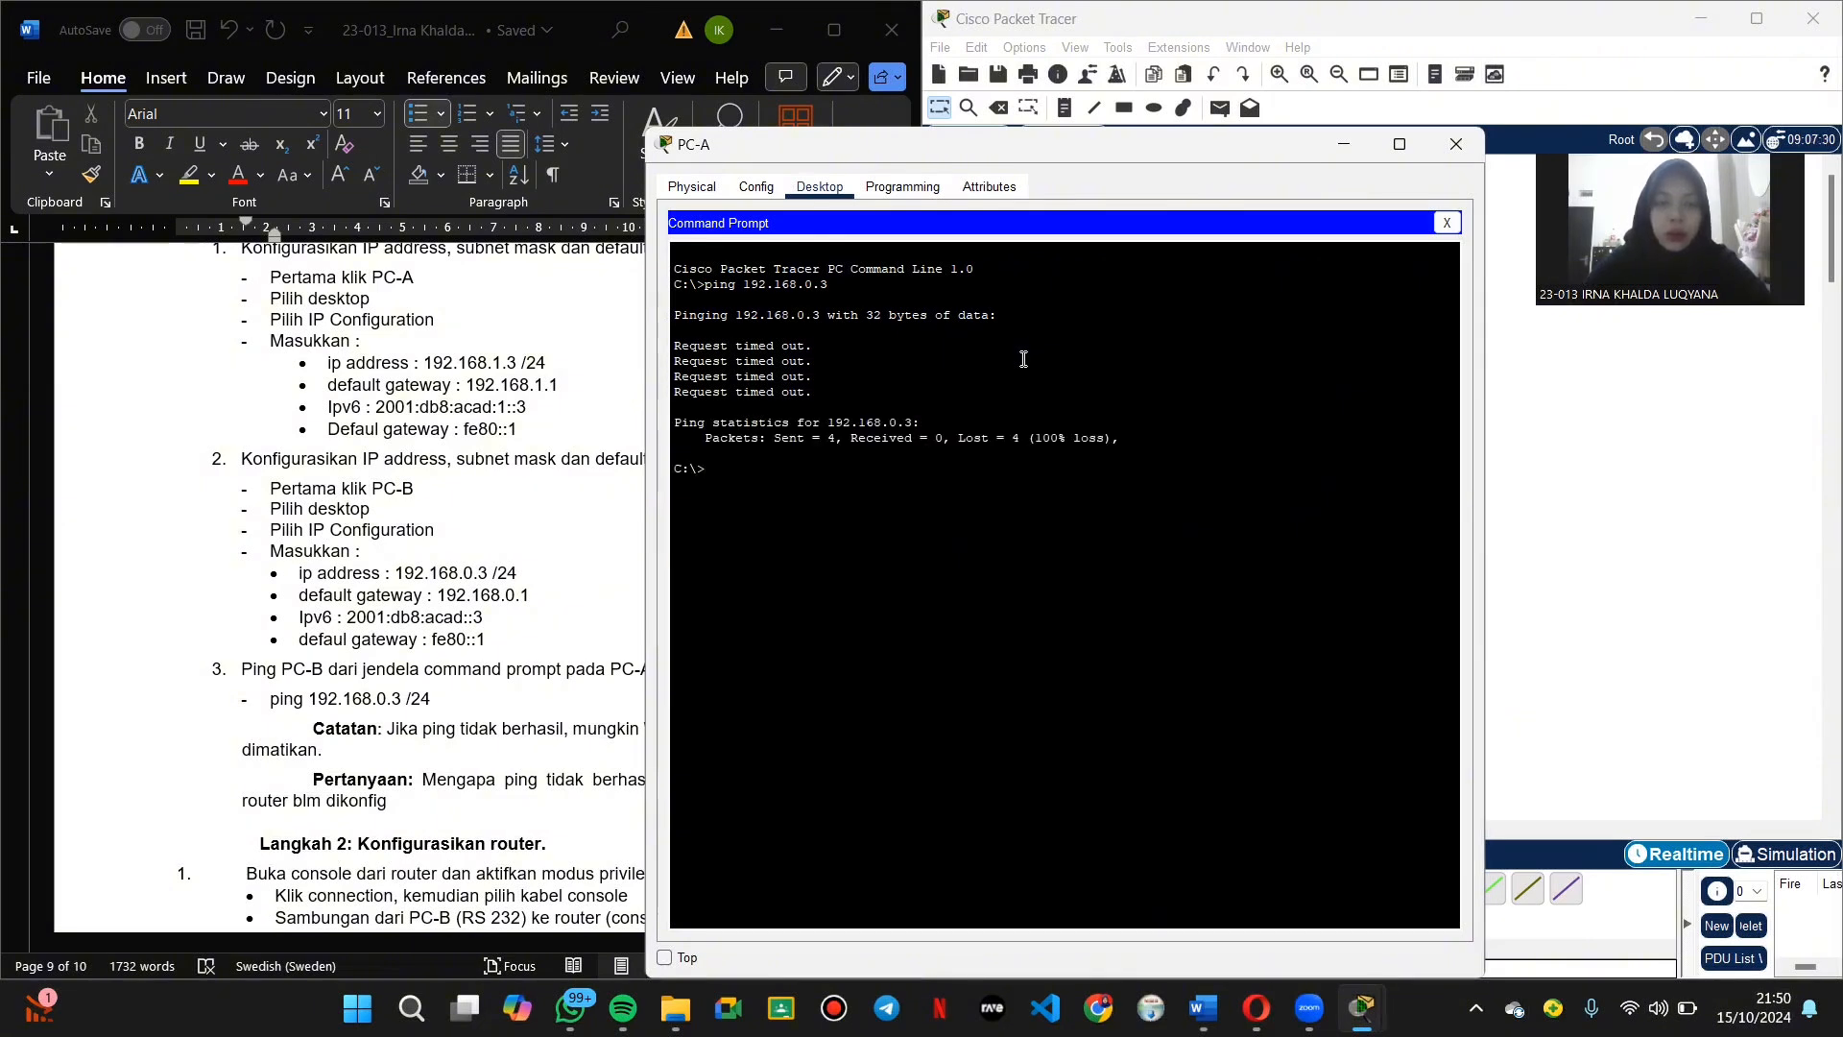
left_click_drag(1023, 359, 864, 378)
left_click(864, 379)
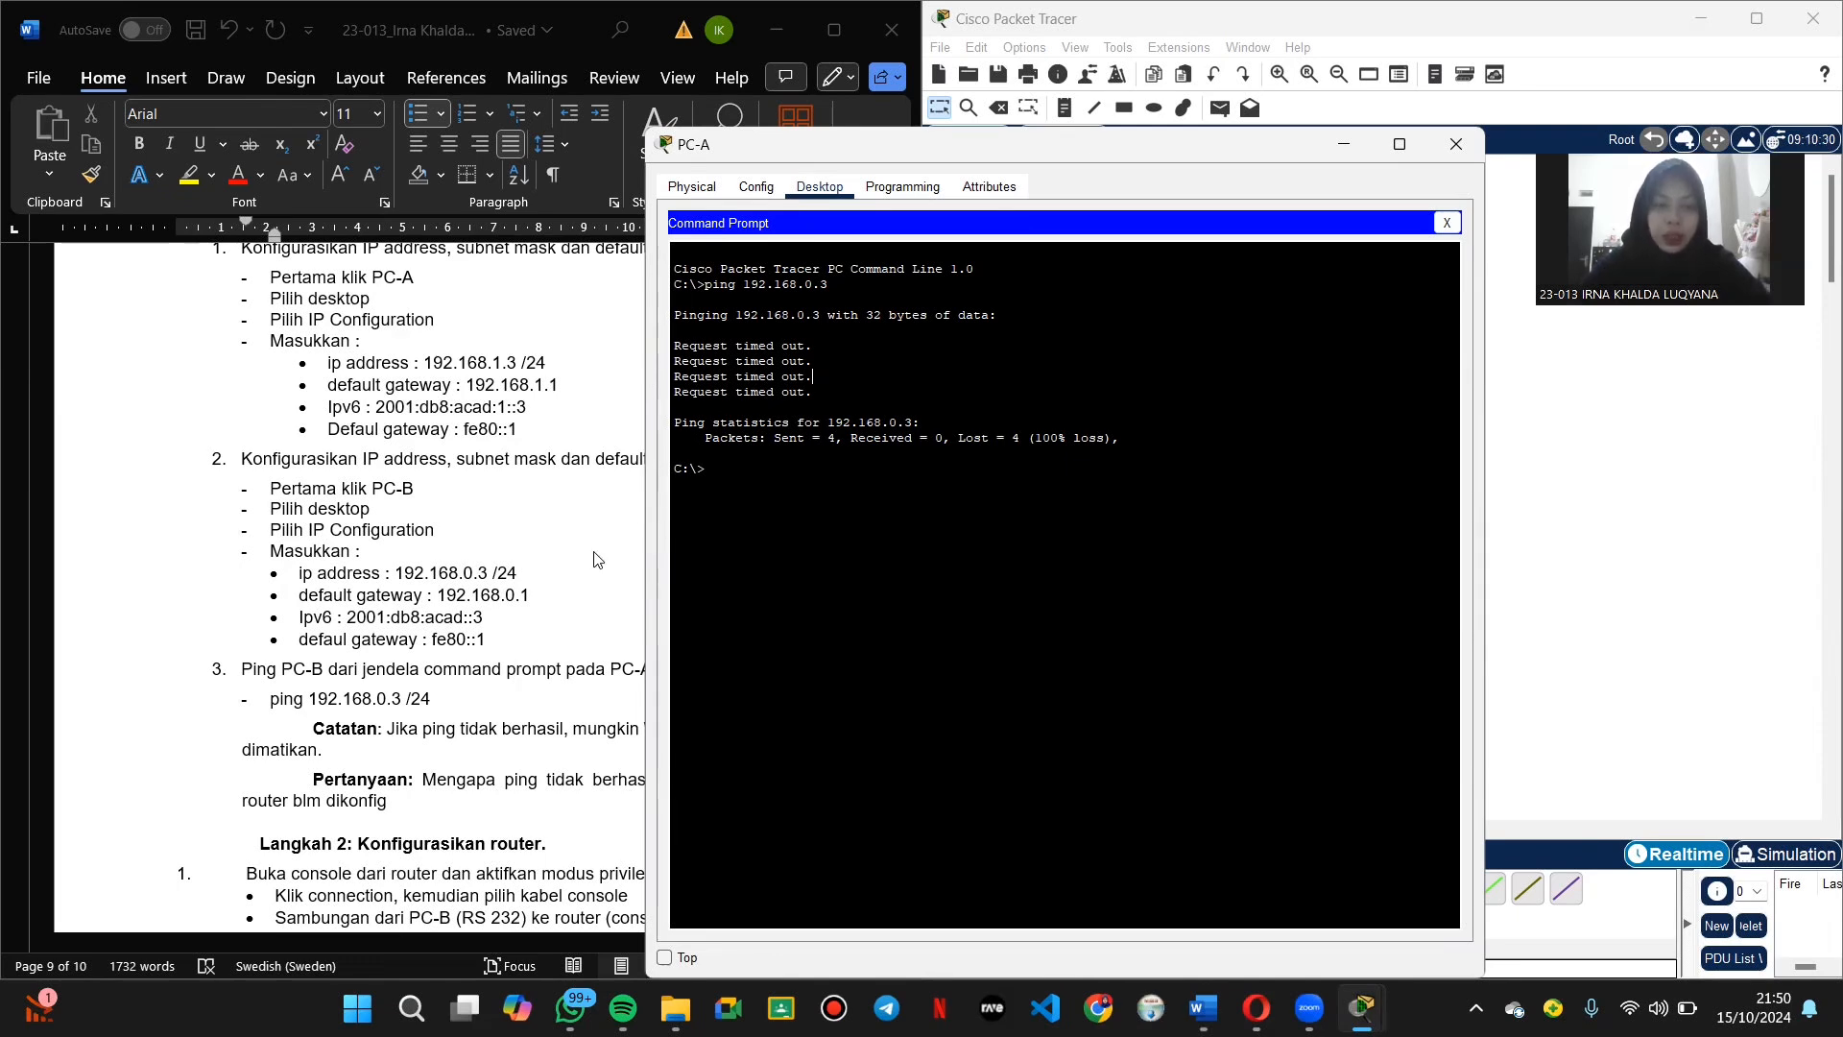
scroll(541, 622, "down", 1)
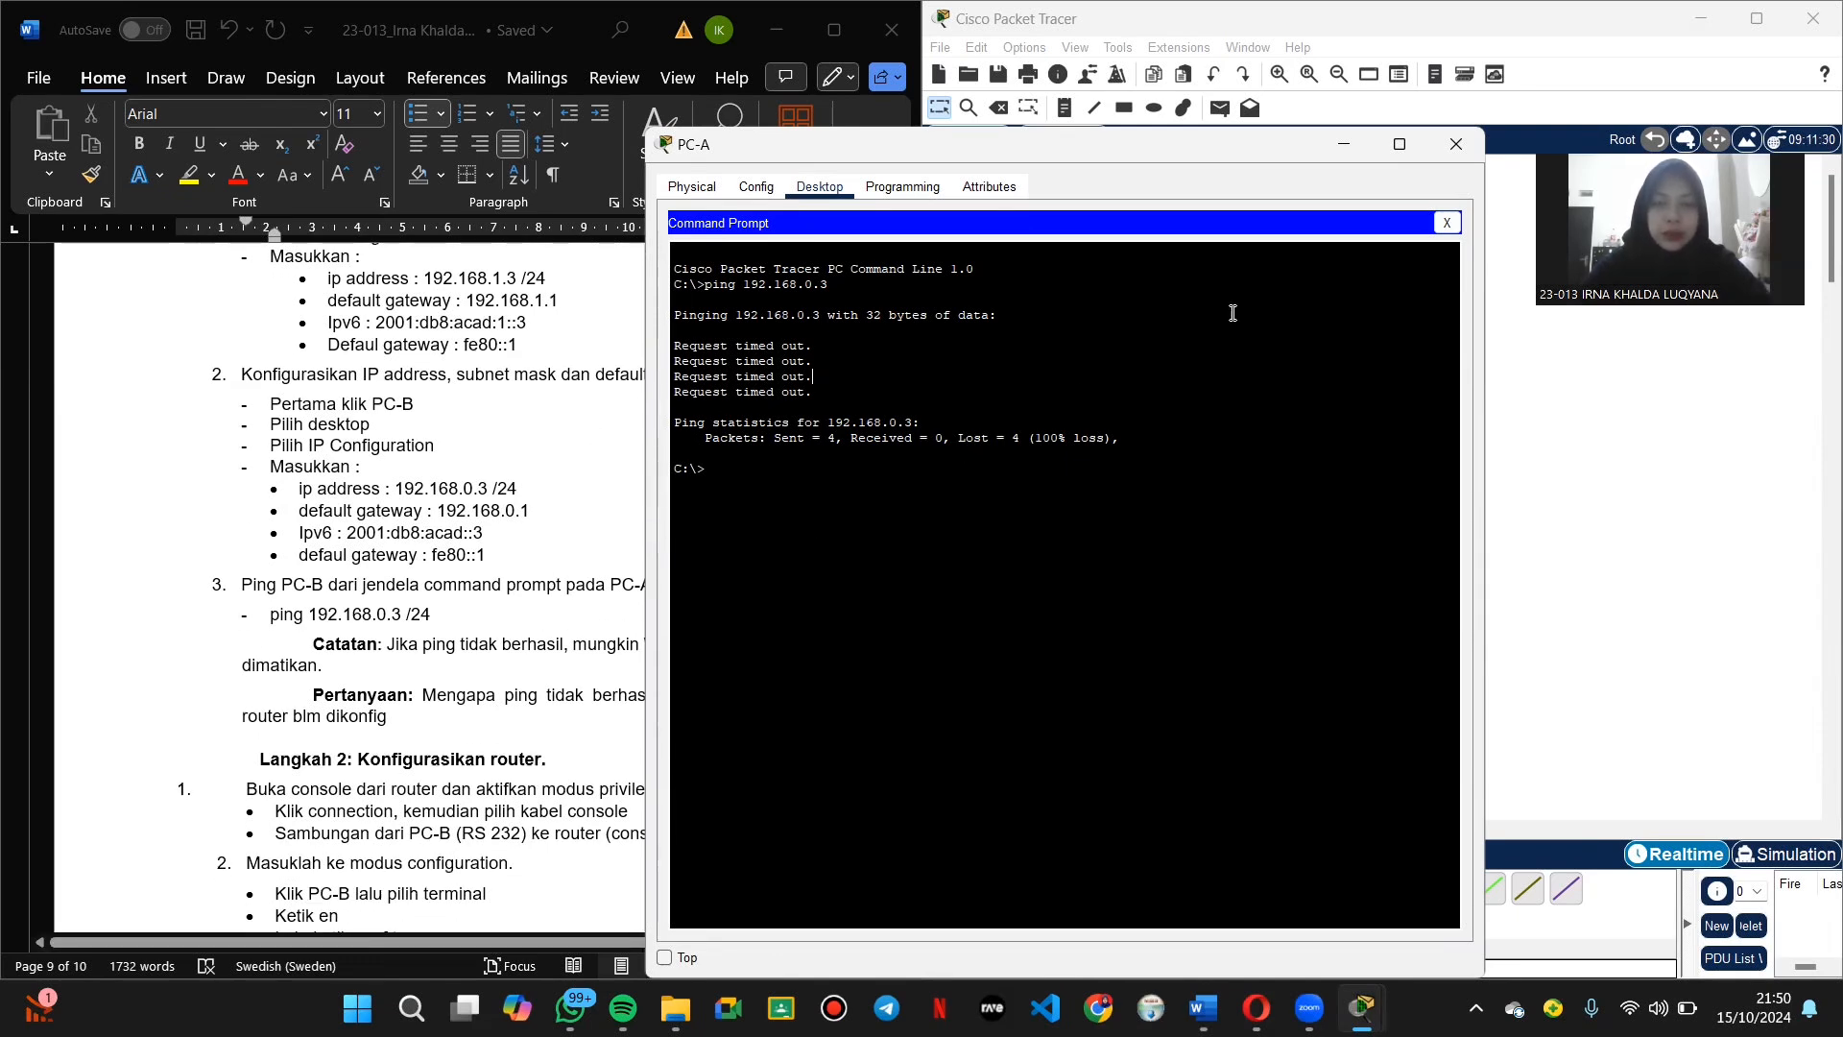
Step: Connect a console cable from PC-B's RS 232 port to R1's Console port
left_click(1456, 144)
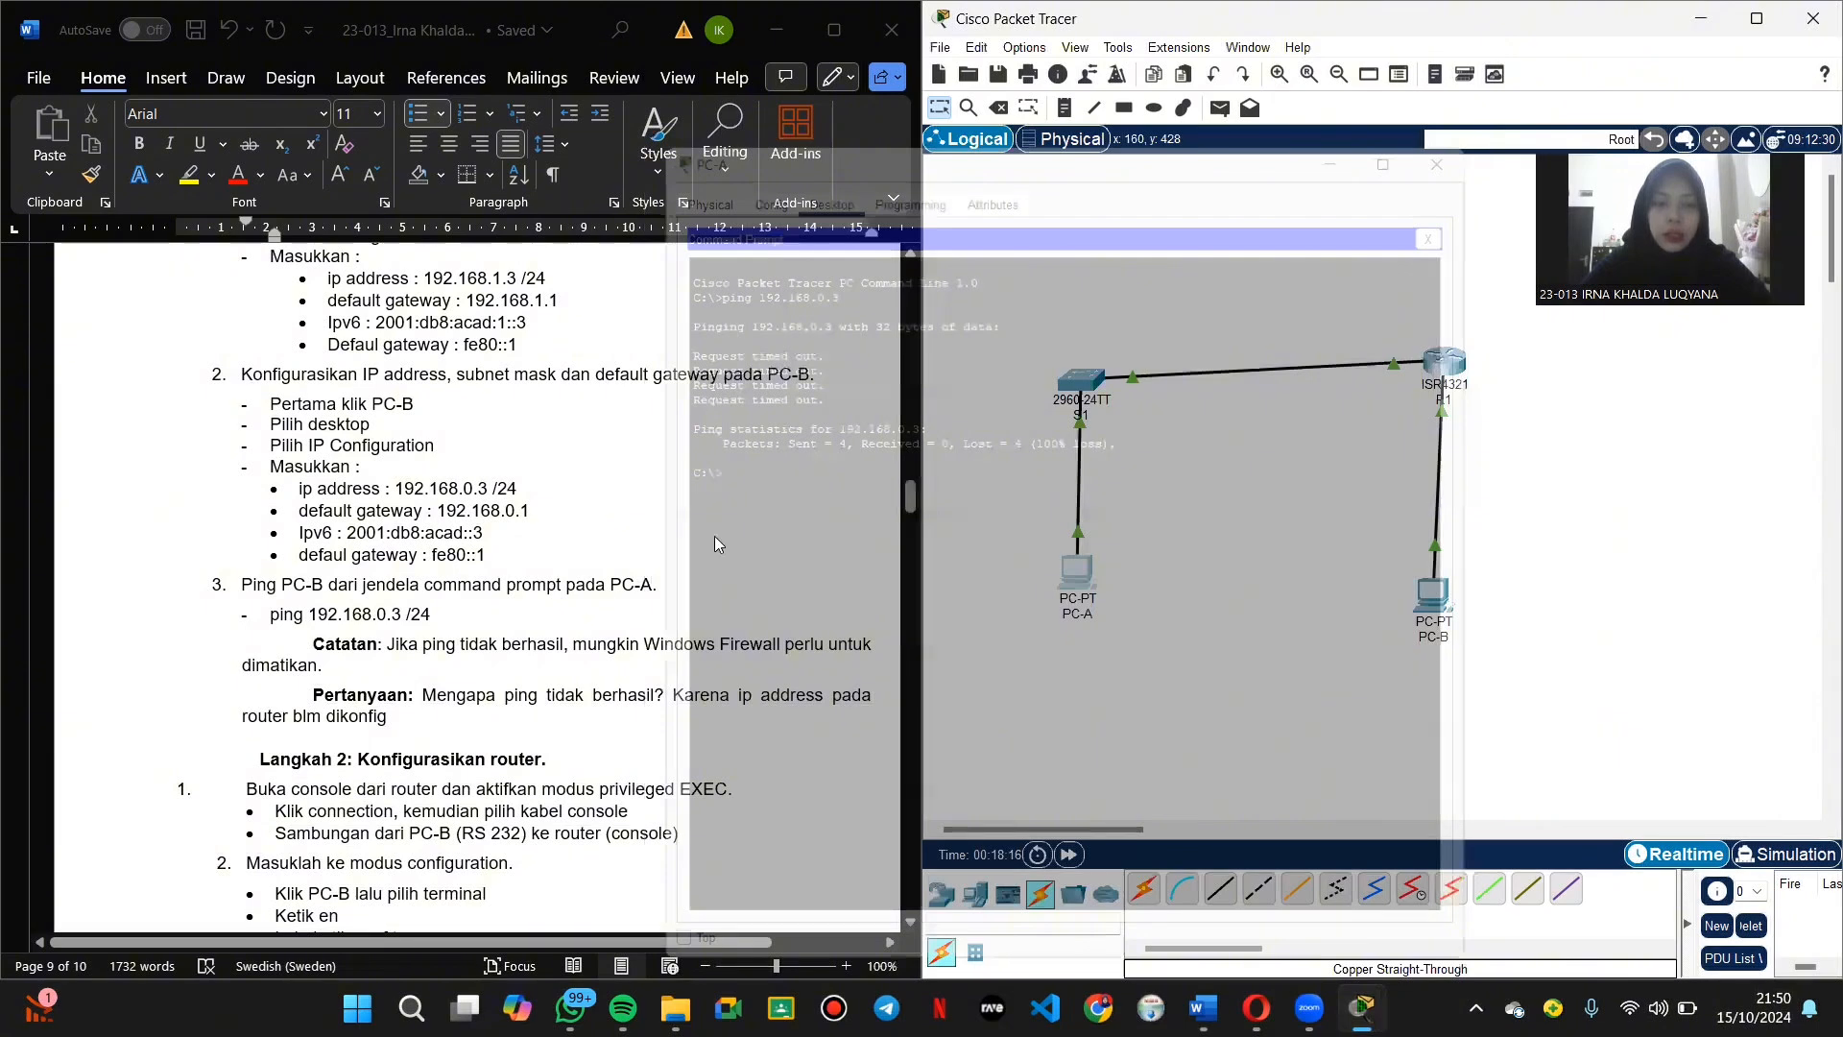
scroll(579, 605, "down", 1)
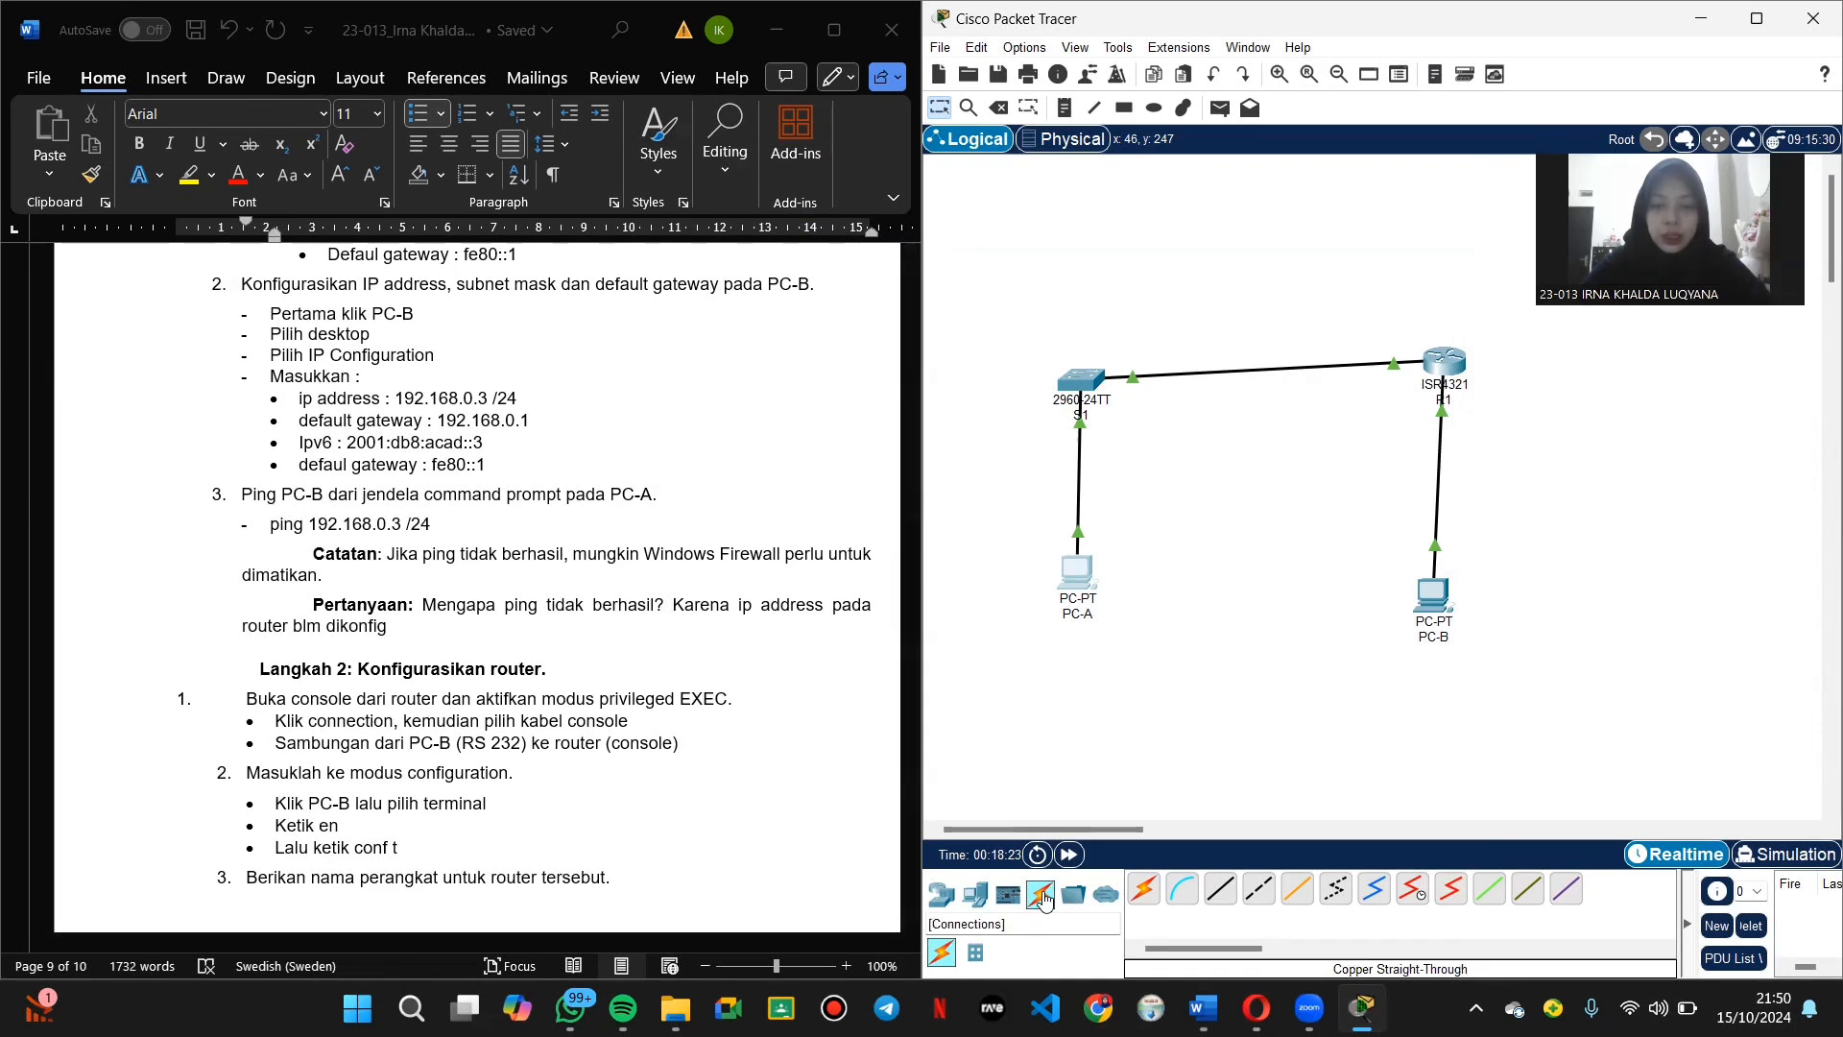
left_click(1181, 890)
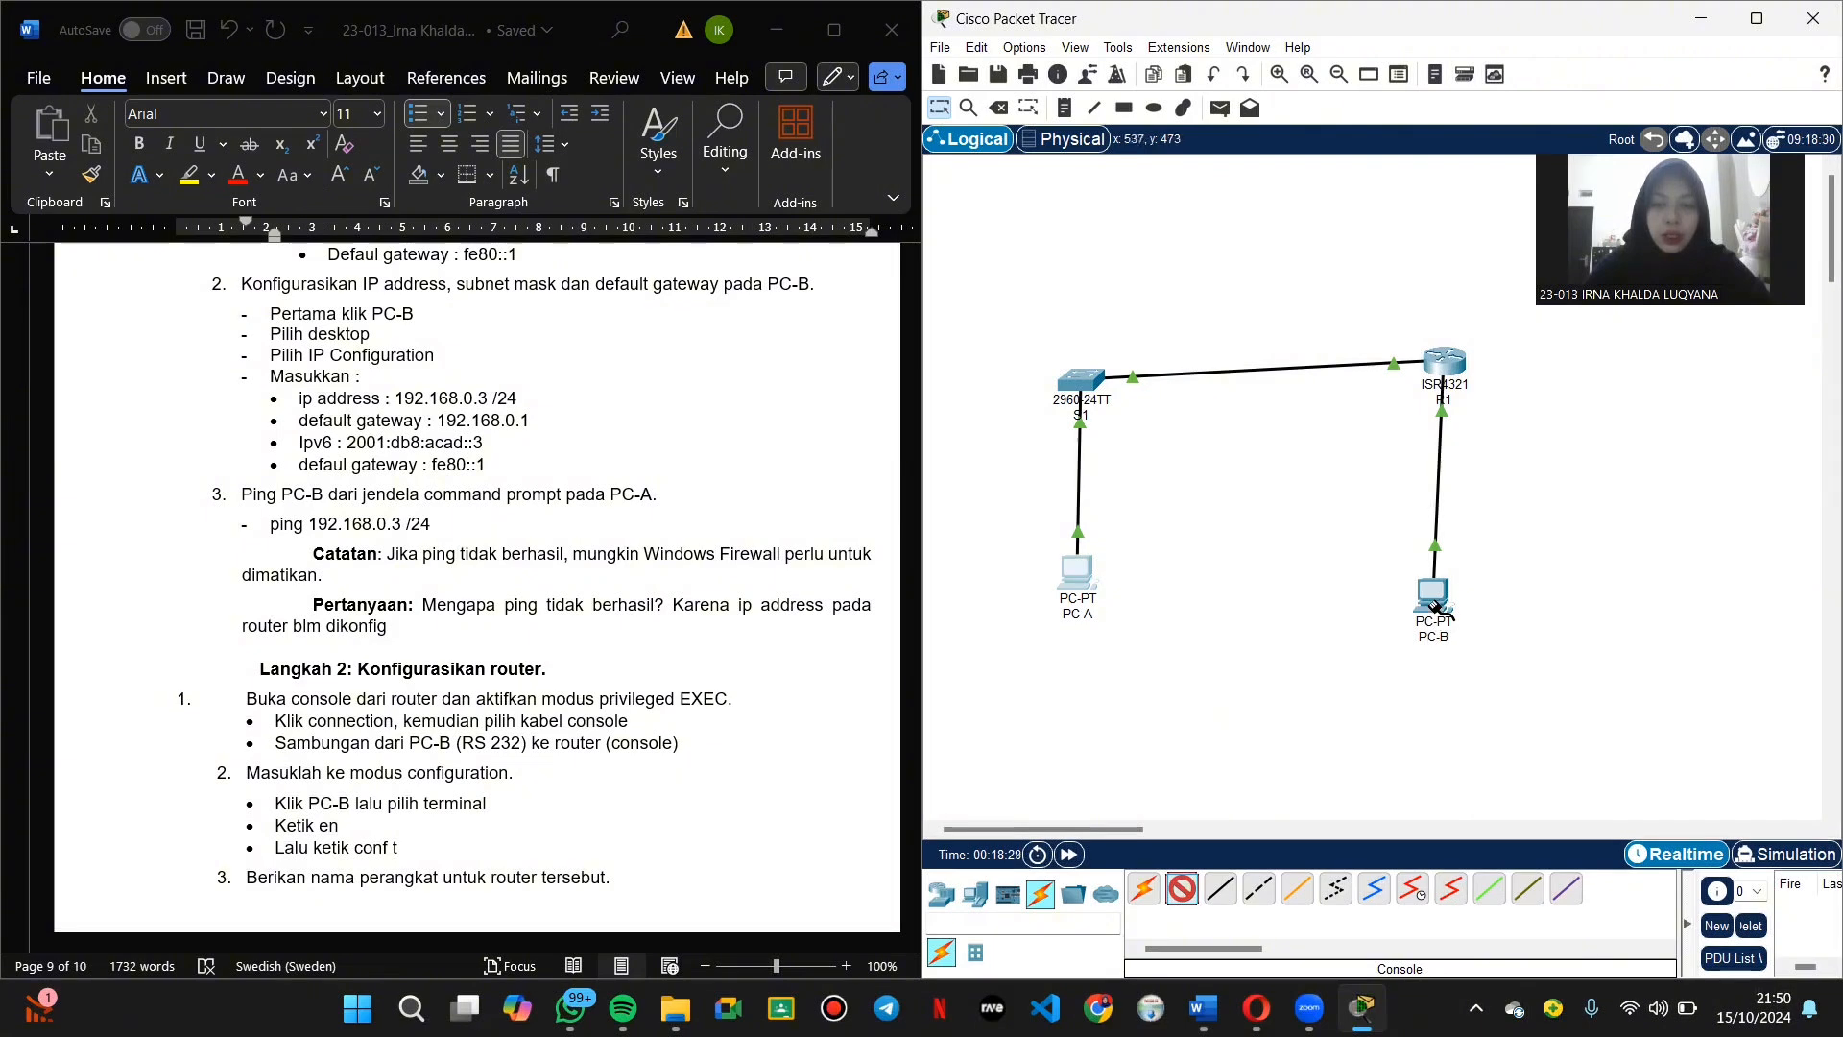
left_click(1435, 605)
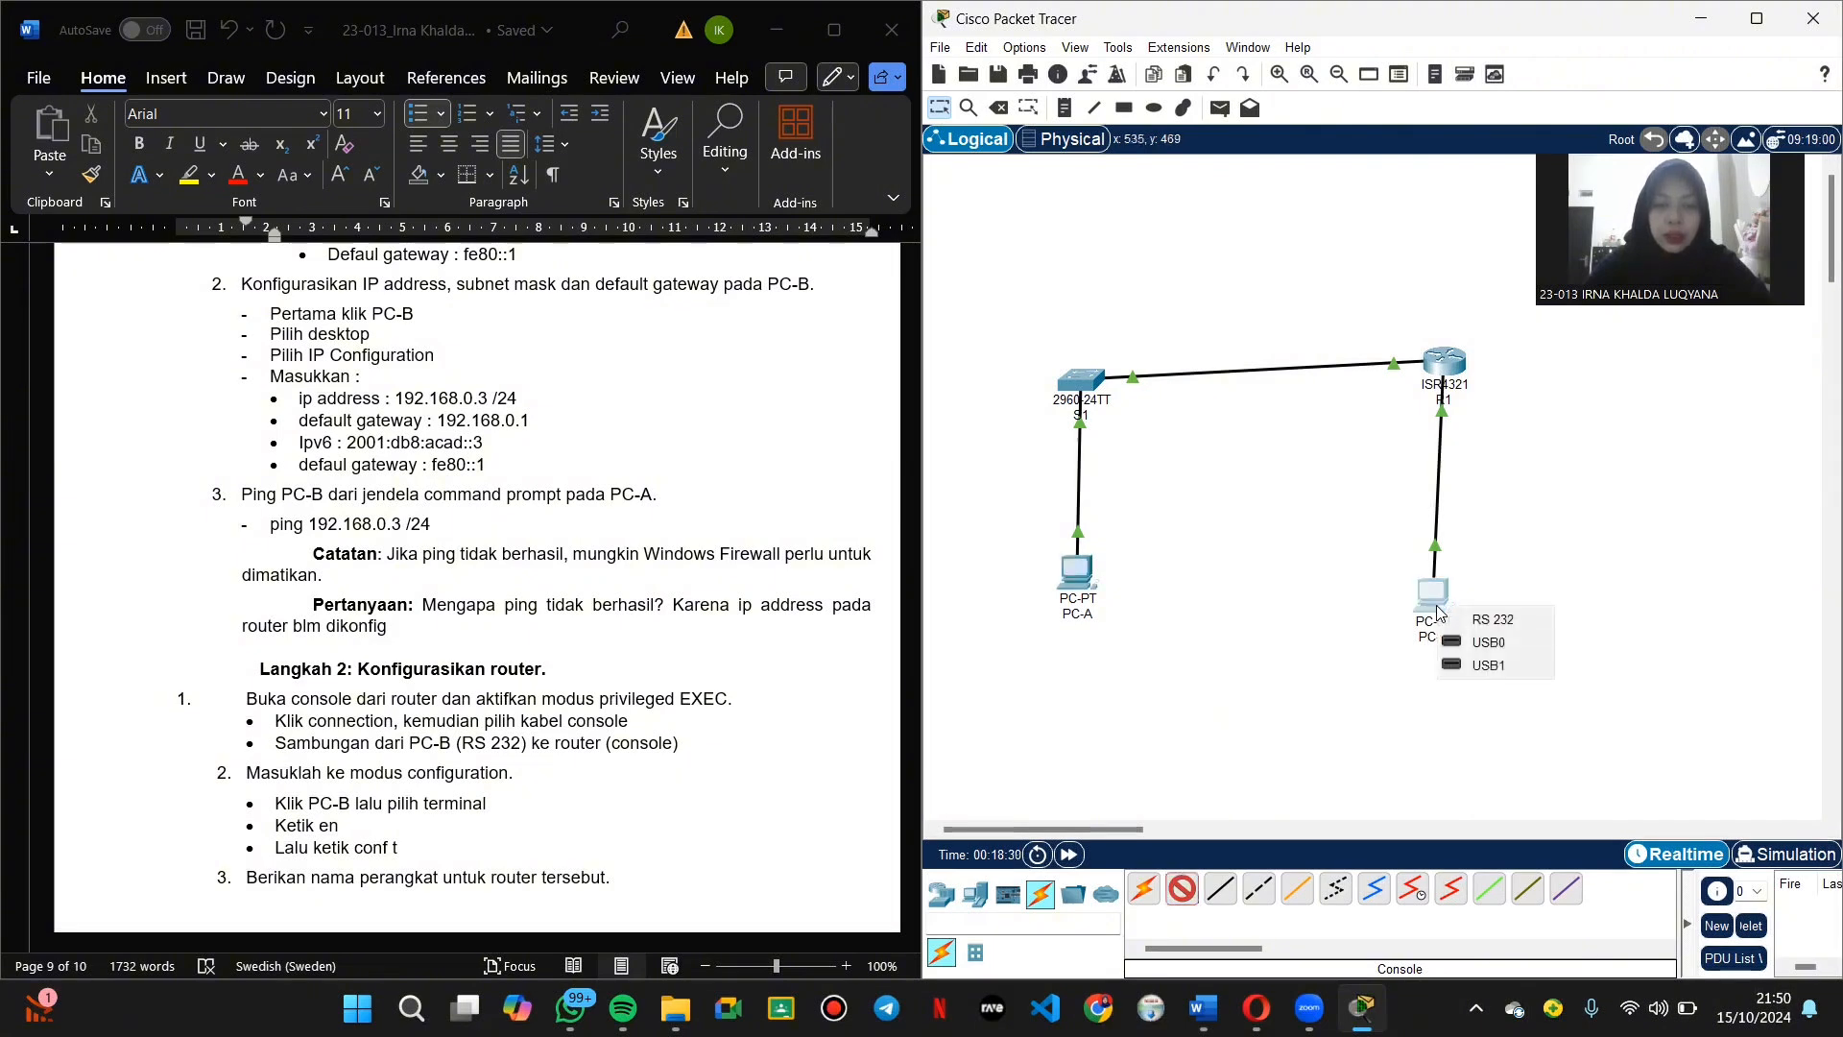
left_click(1493, 619)
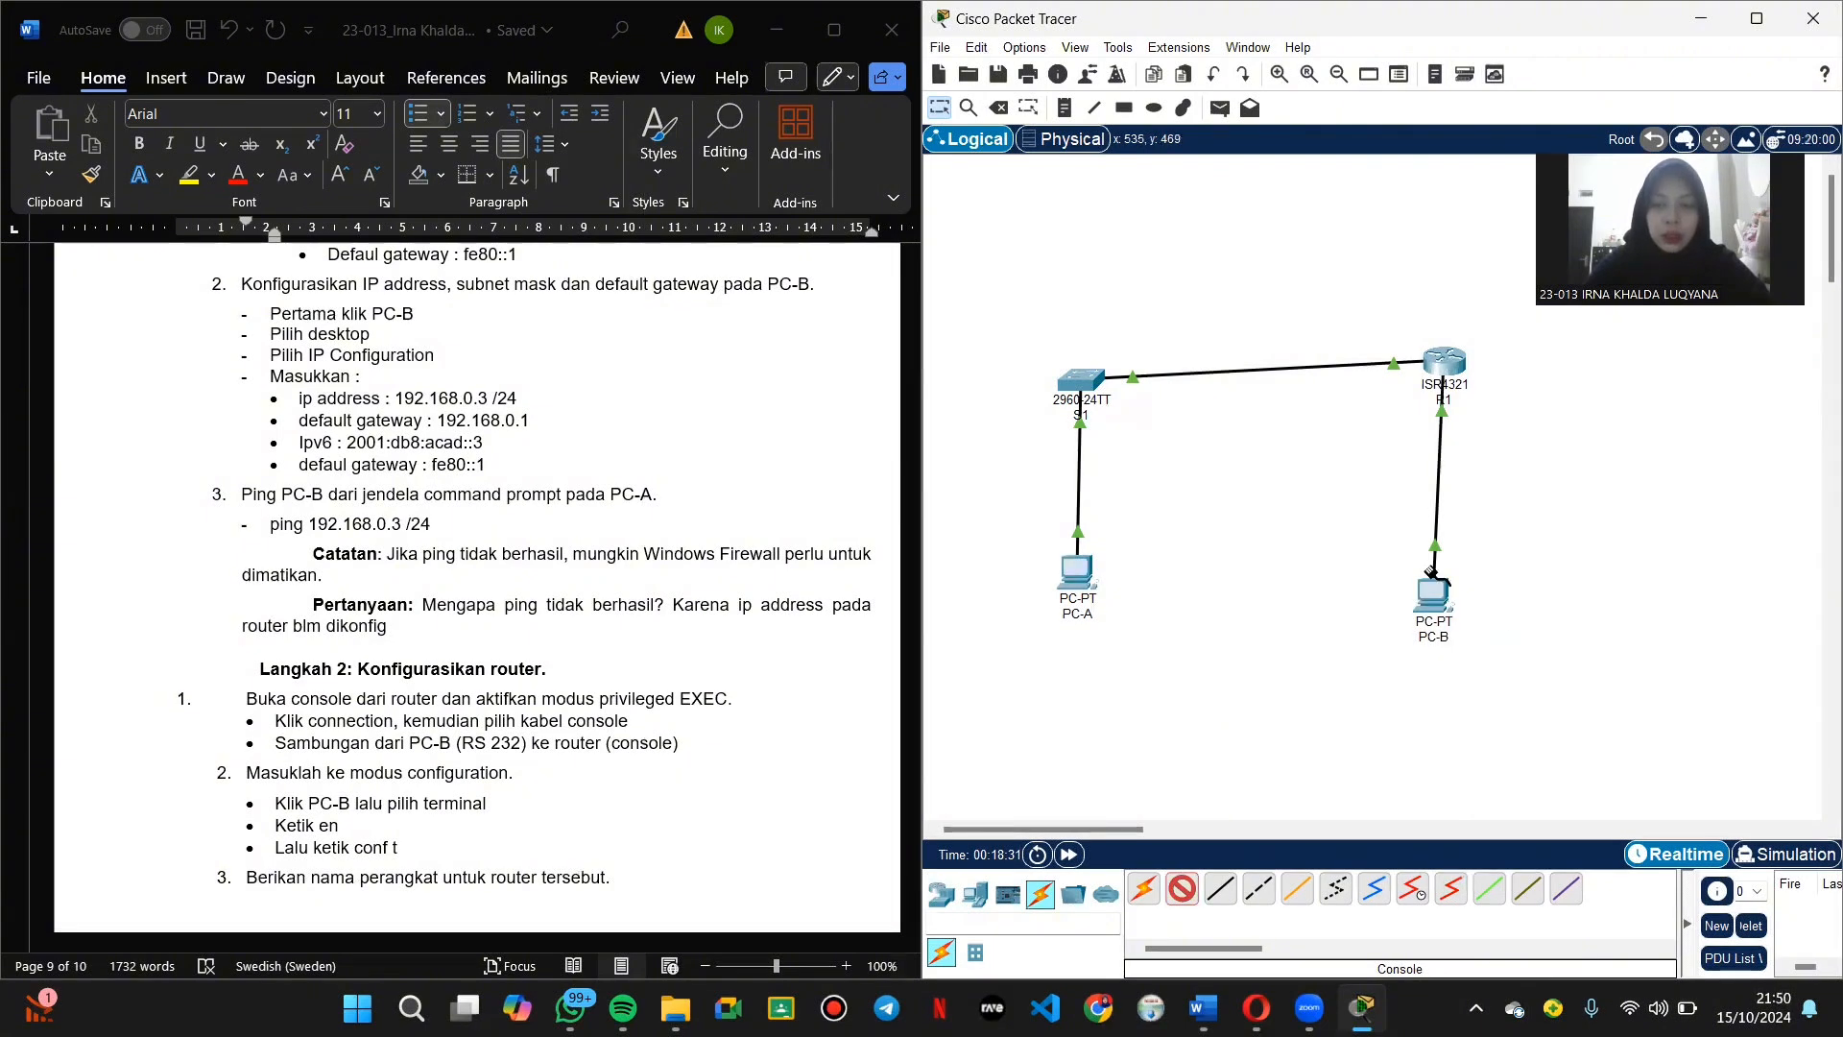
left_click(1446, 360)
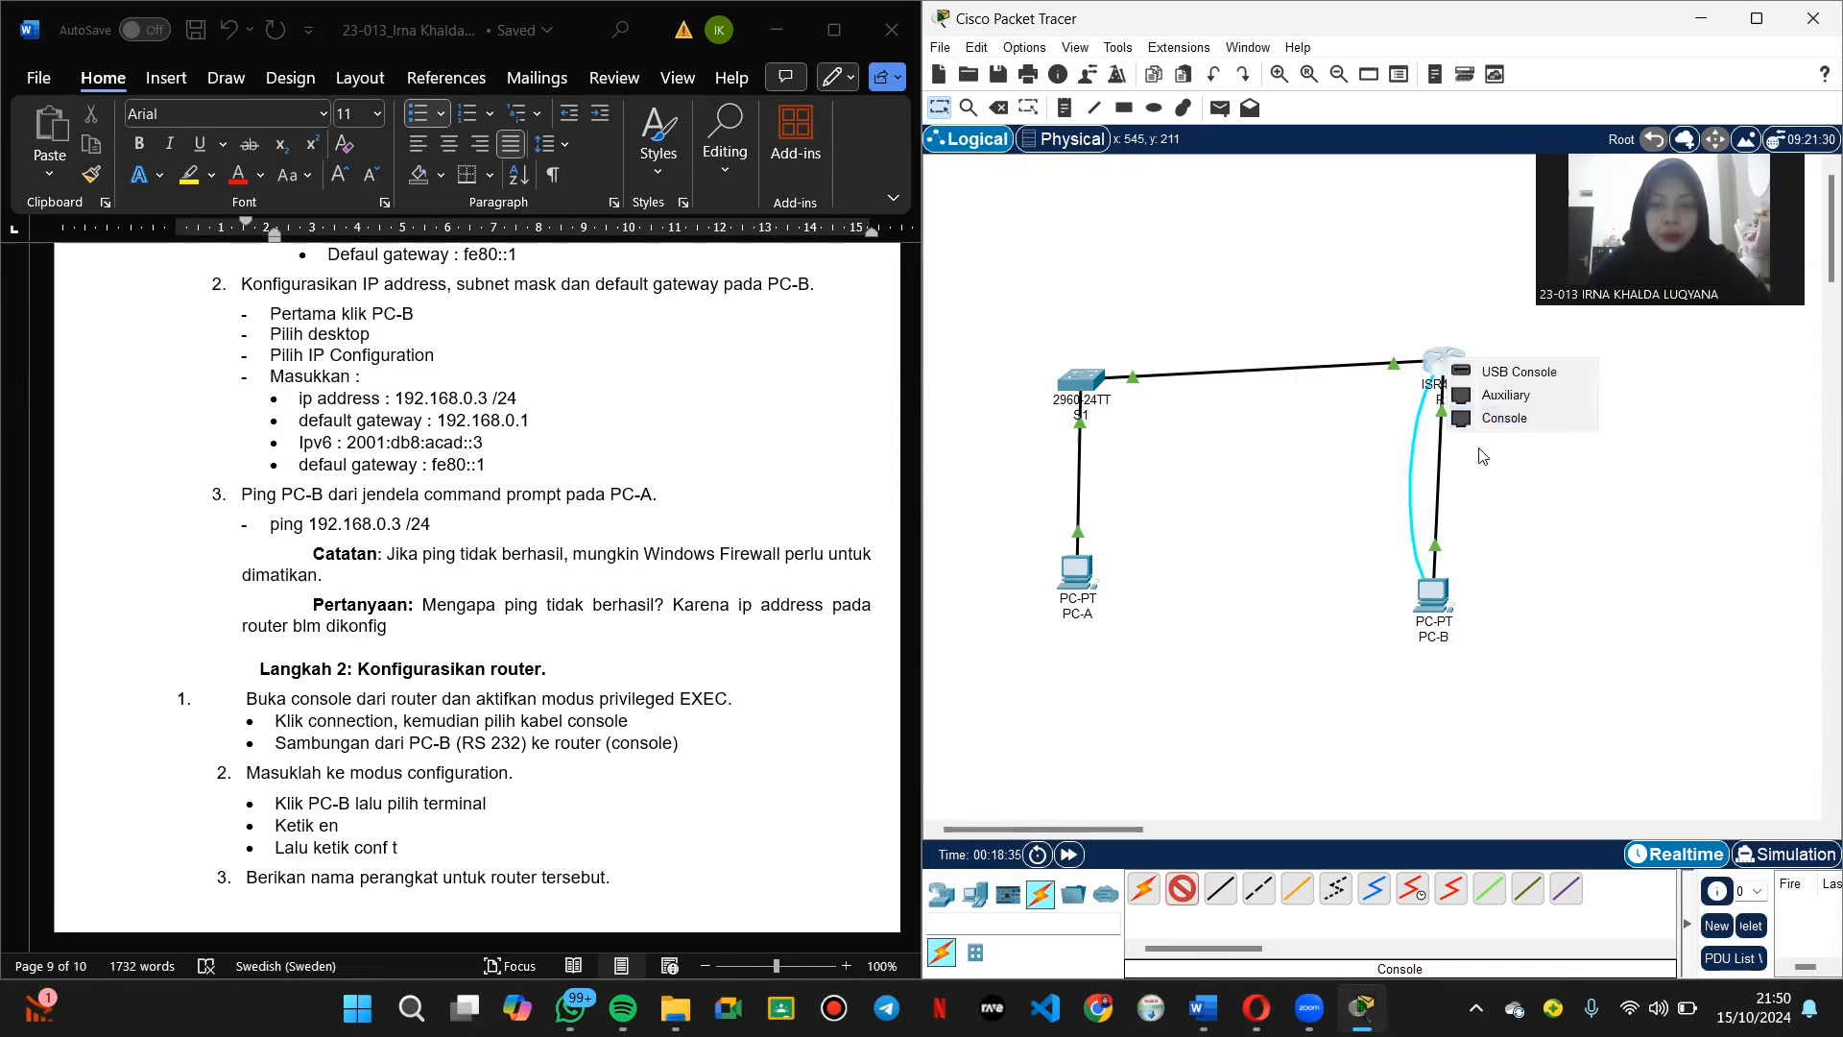
left_click(1524, 417)
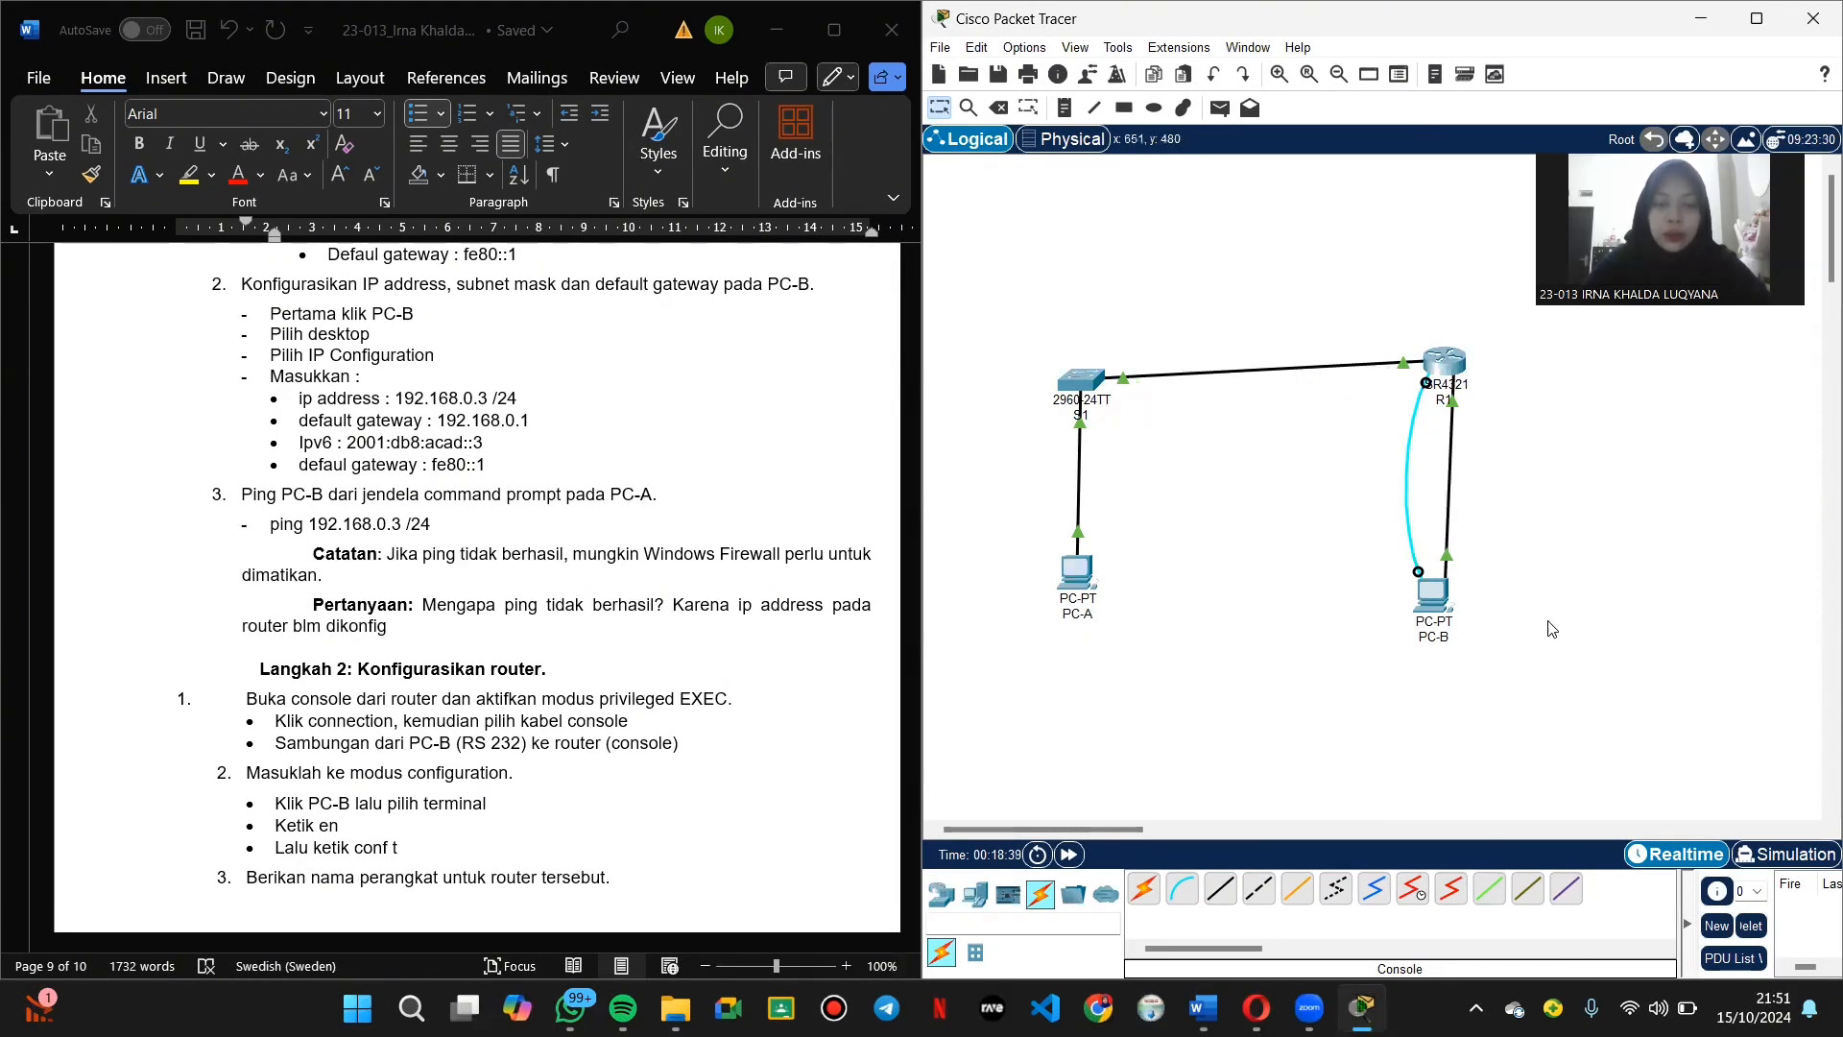
left_click(1438, 603)
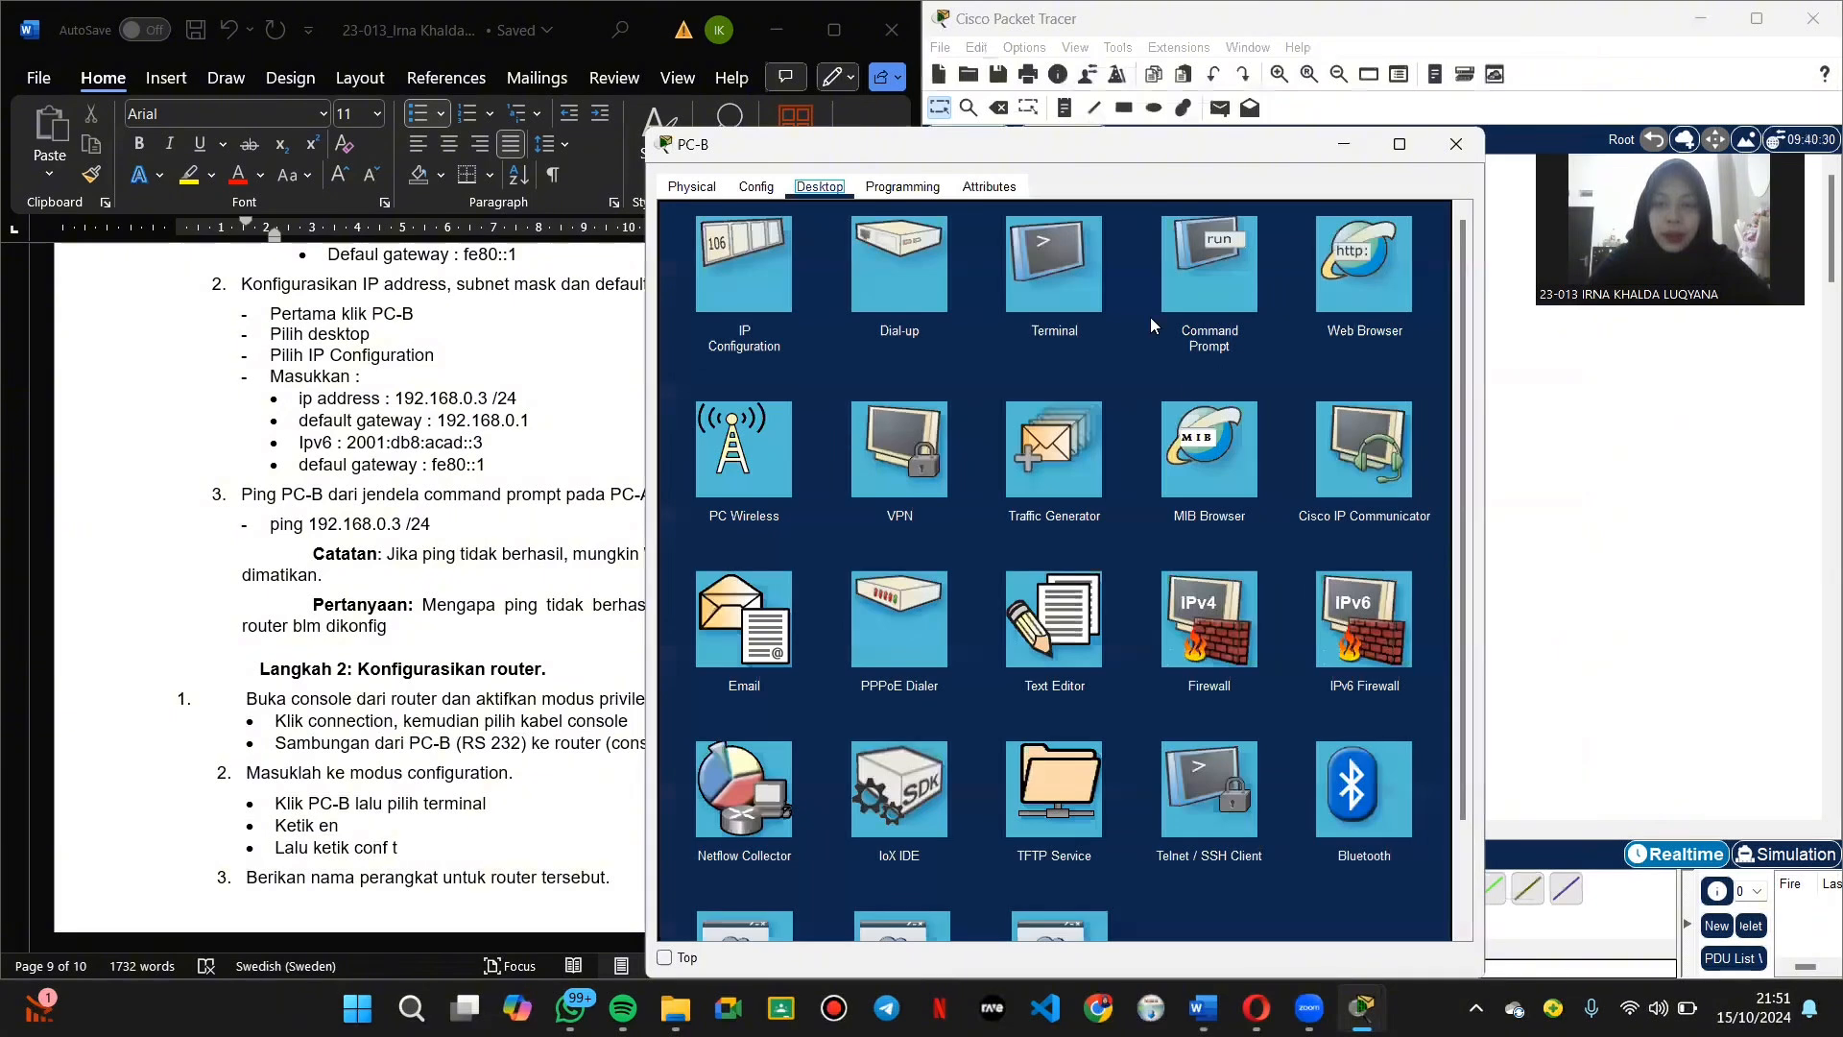
Step: Open PC-B's Terminal at default 9600 settings and enter en then conf t on R1
left_click(1066, 261)
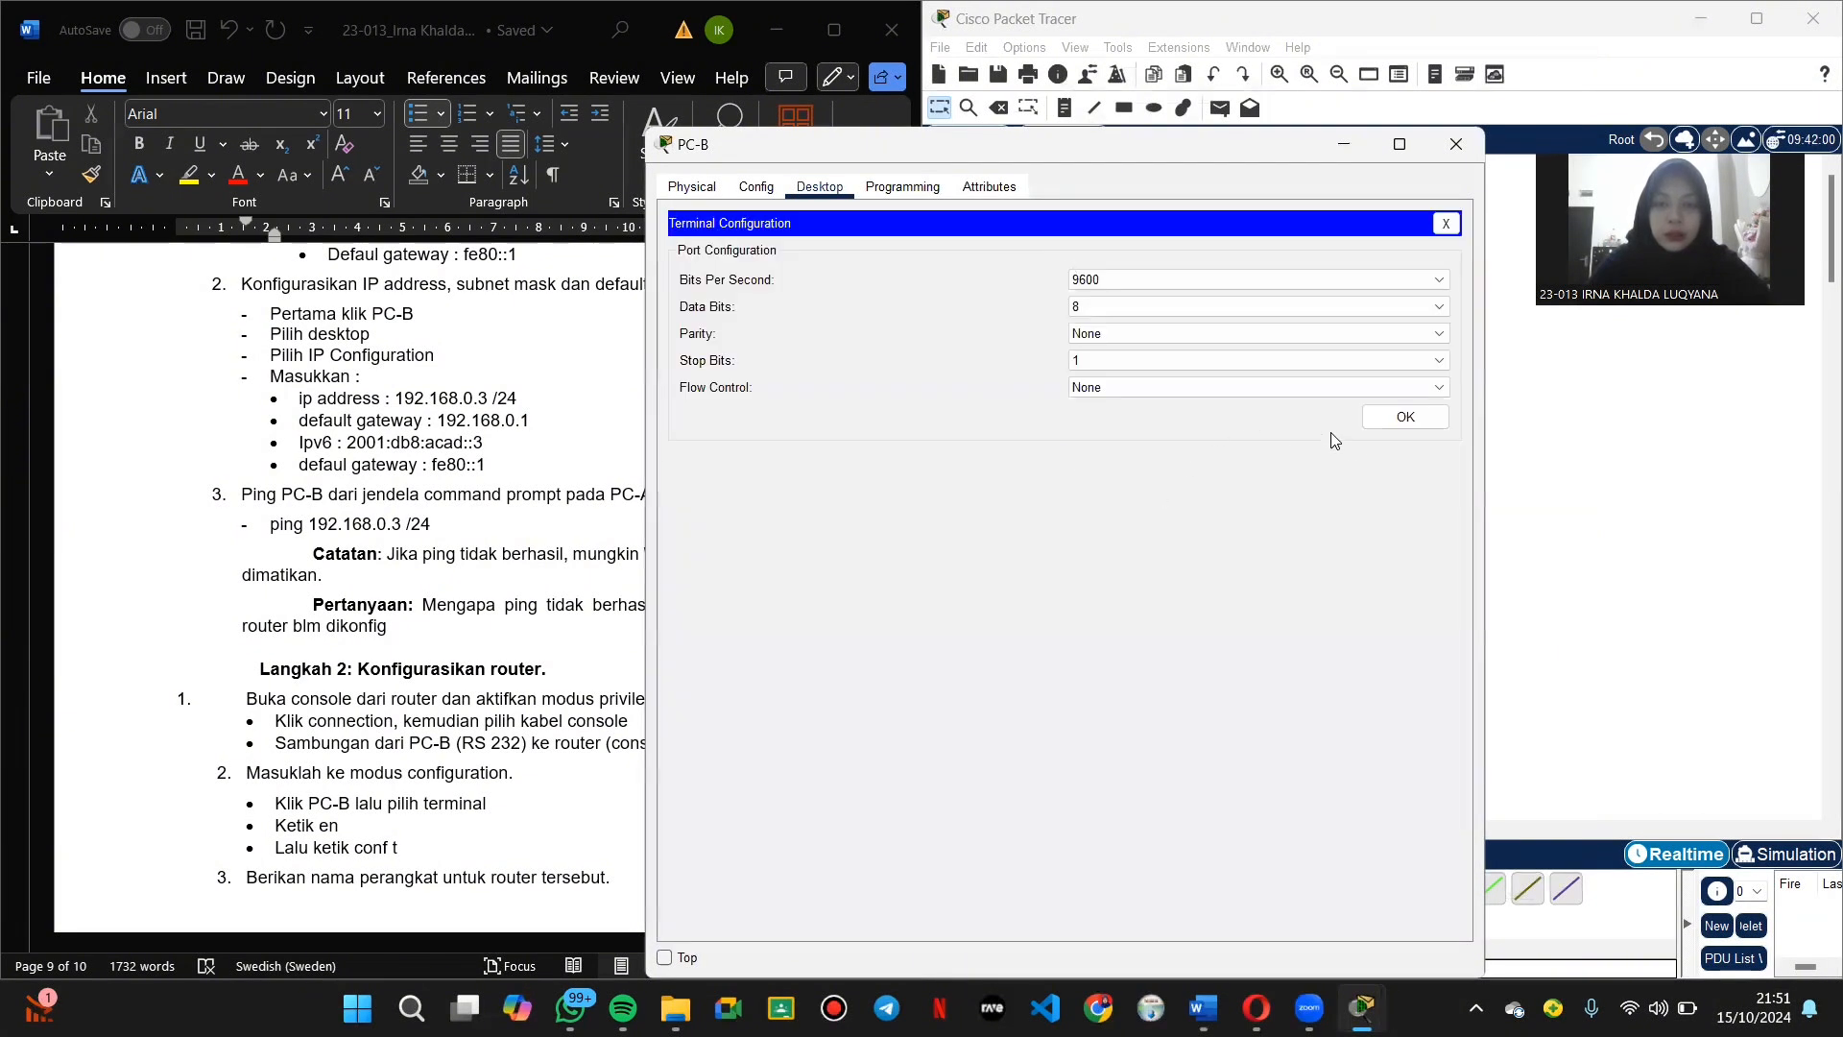
left_click(1379, 424)
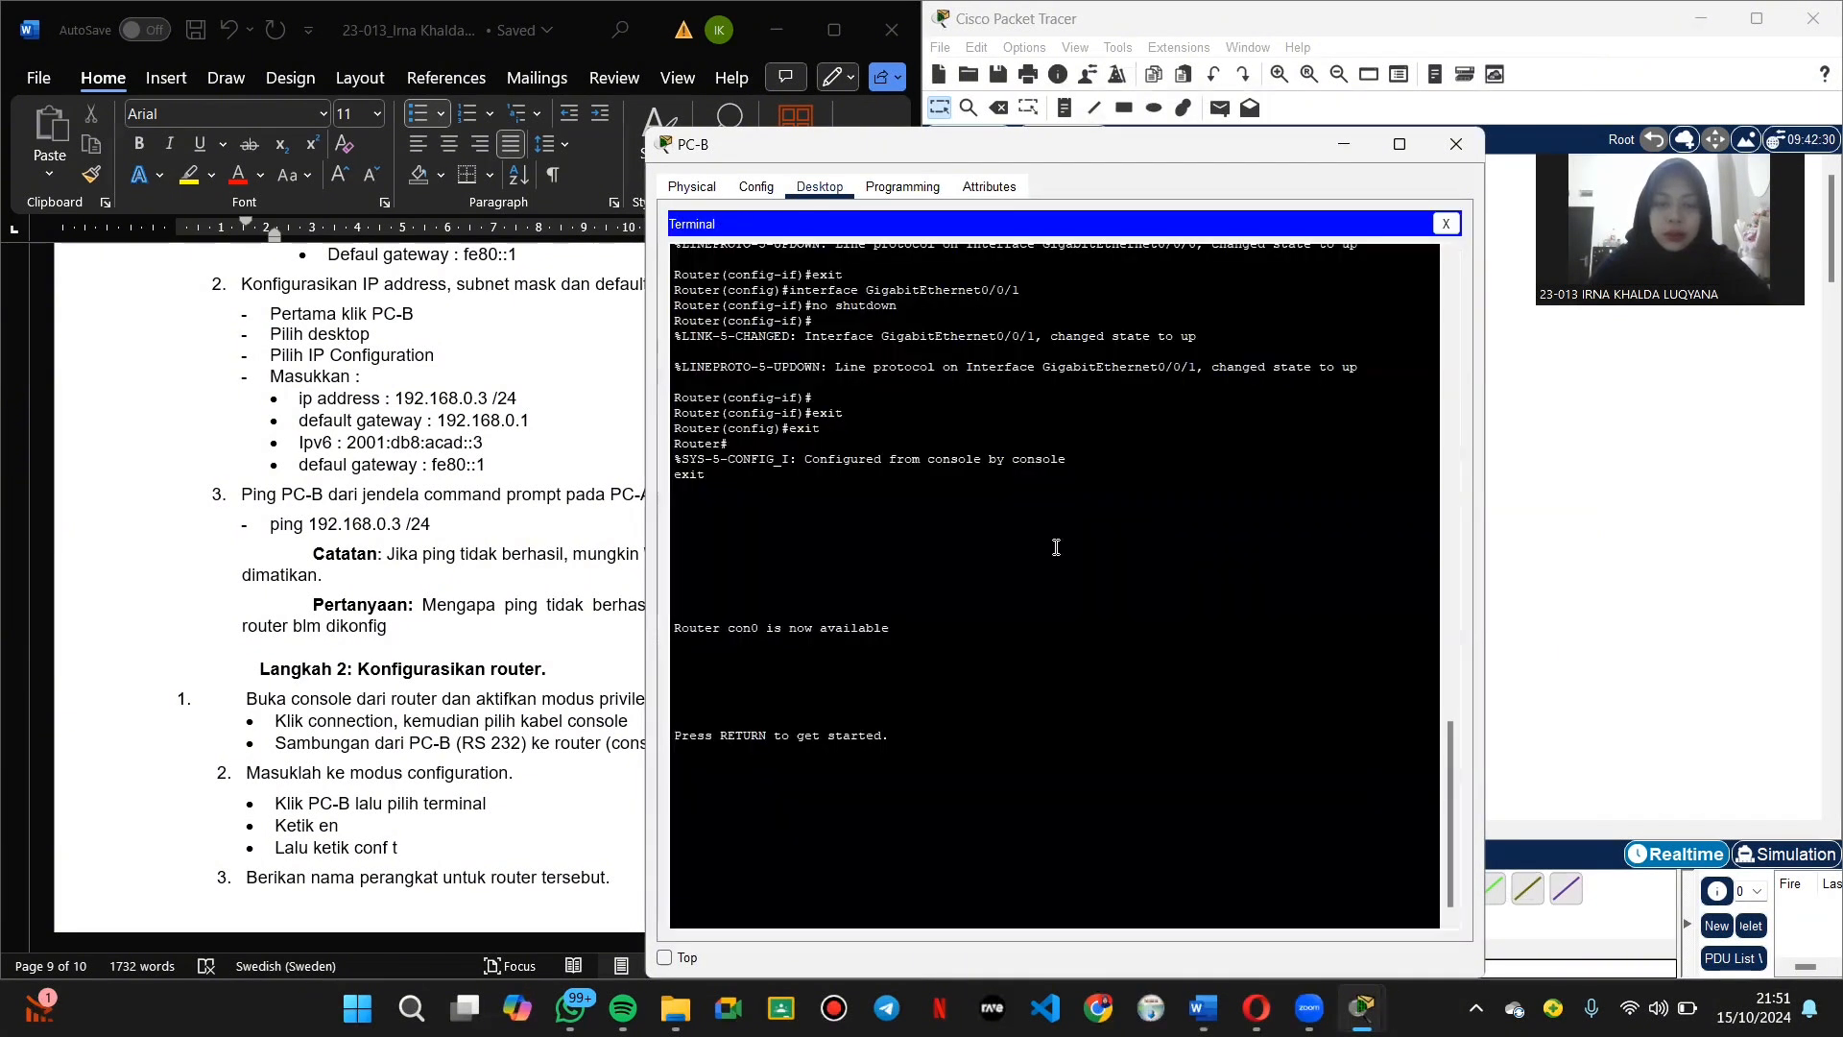
key("Return")
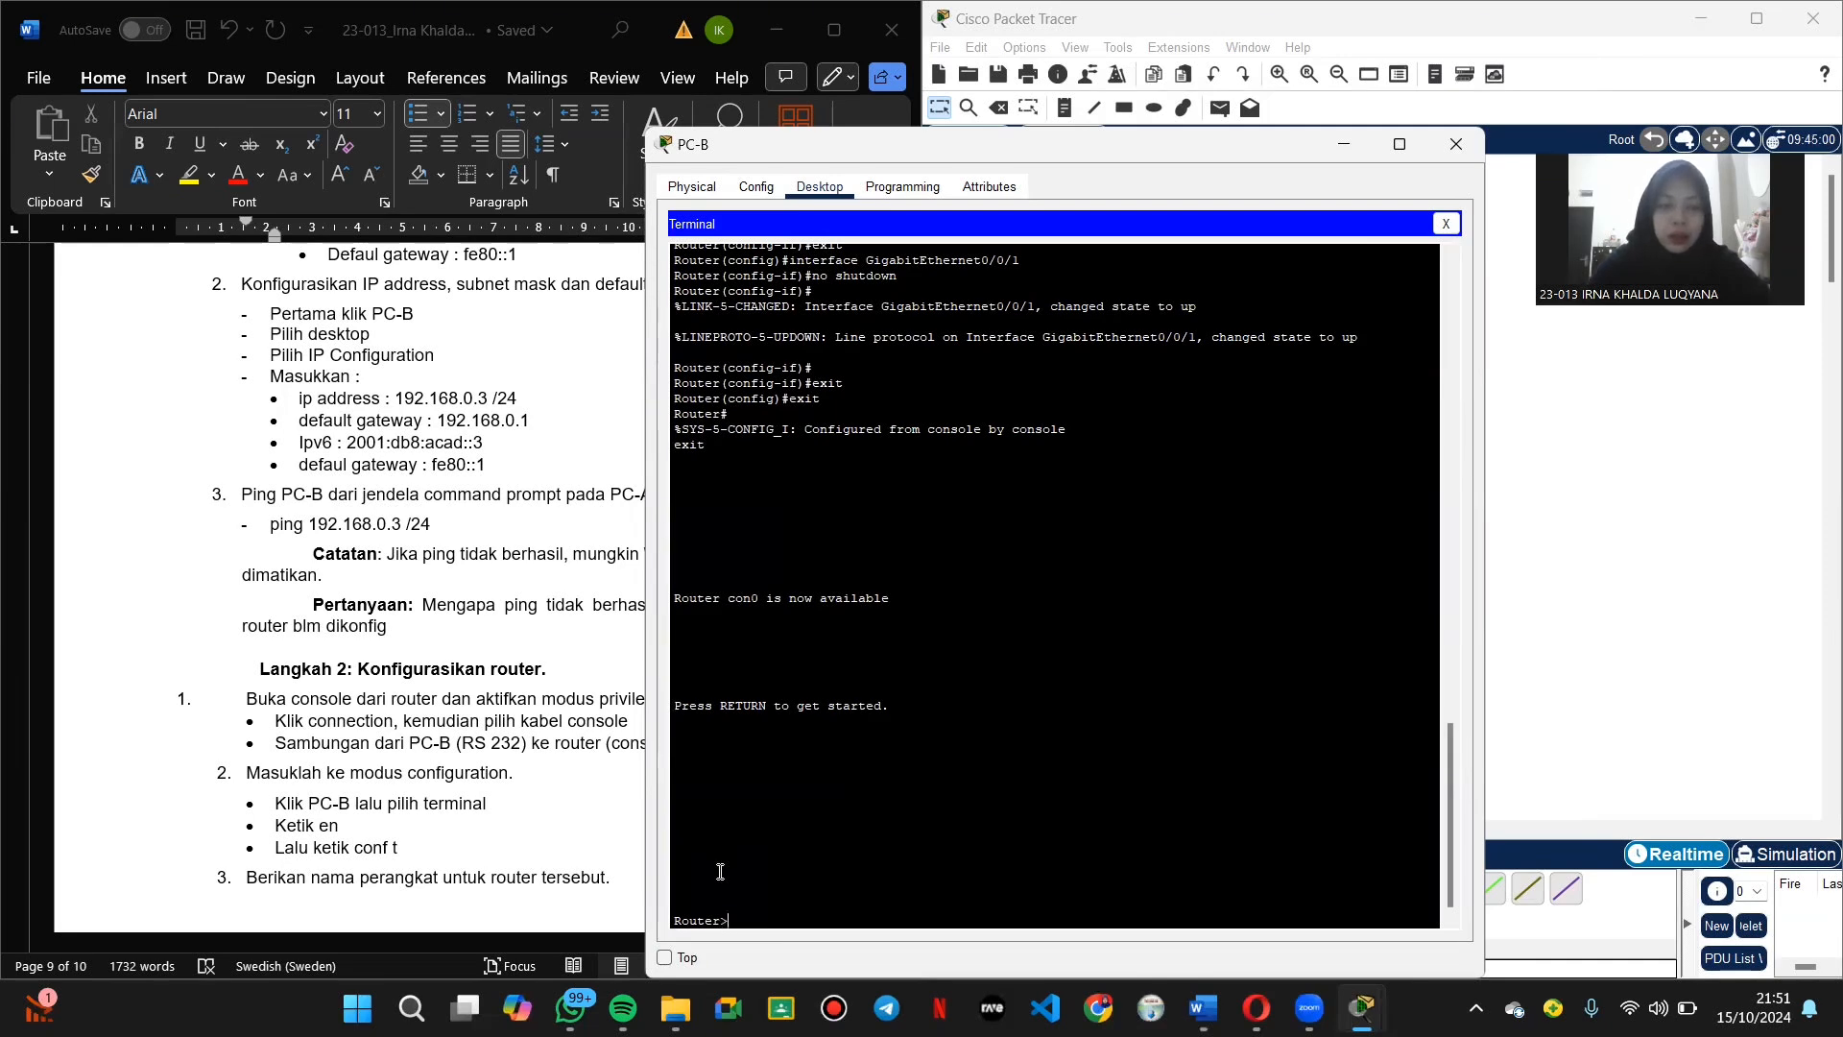
type("en")
key("Return")
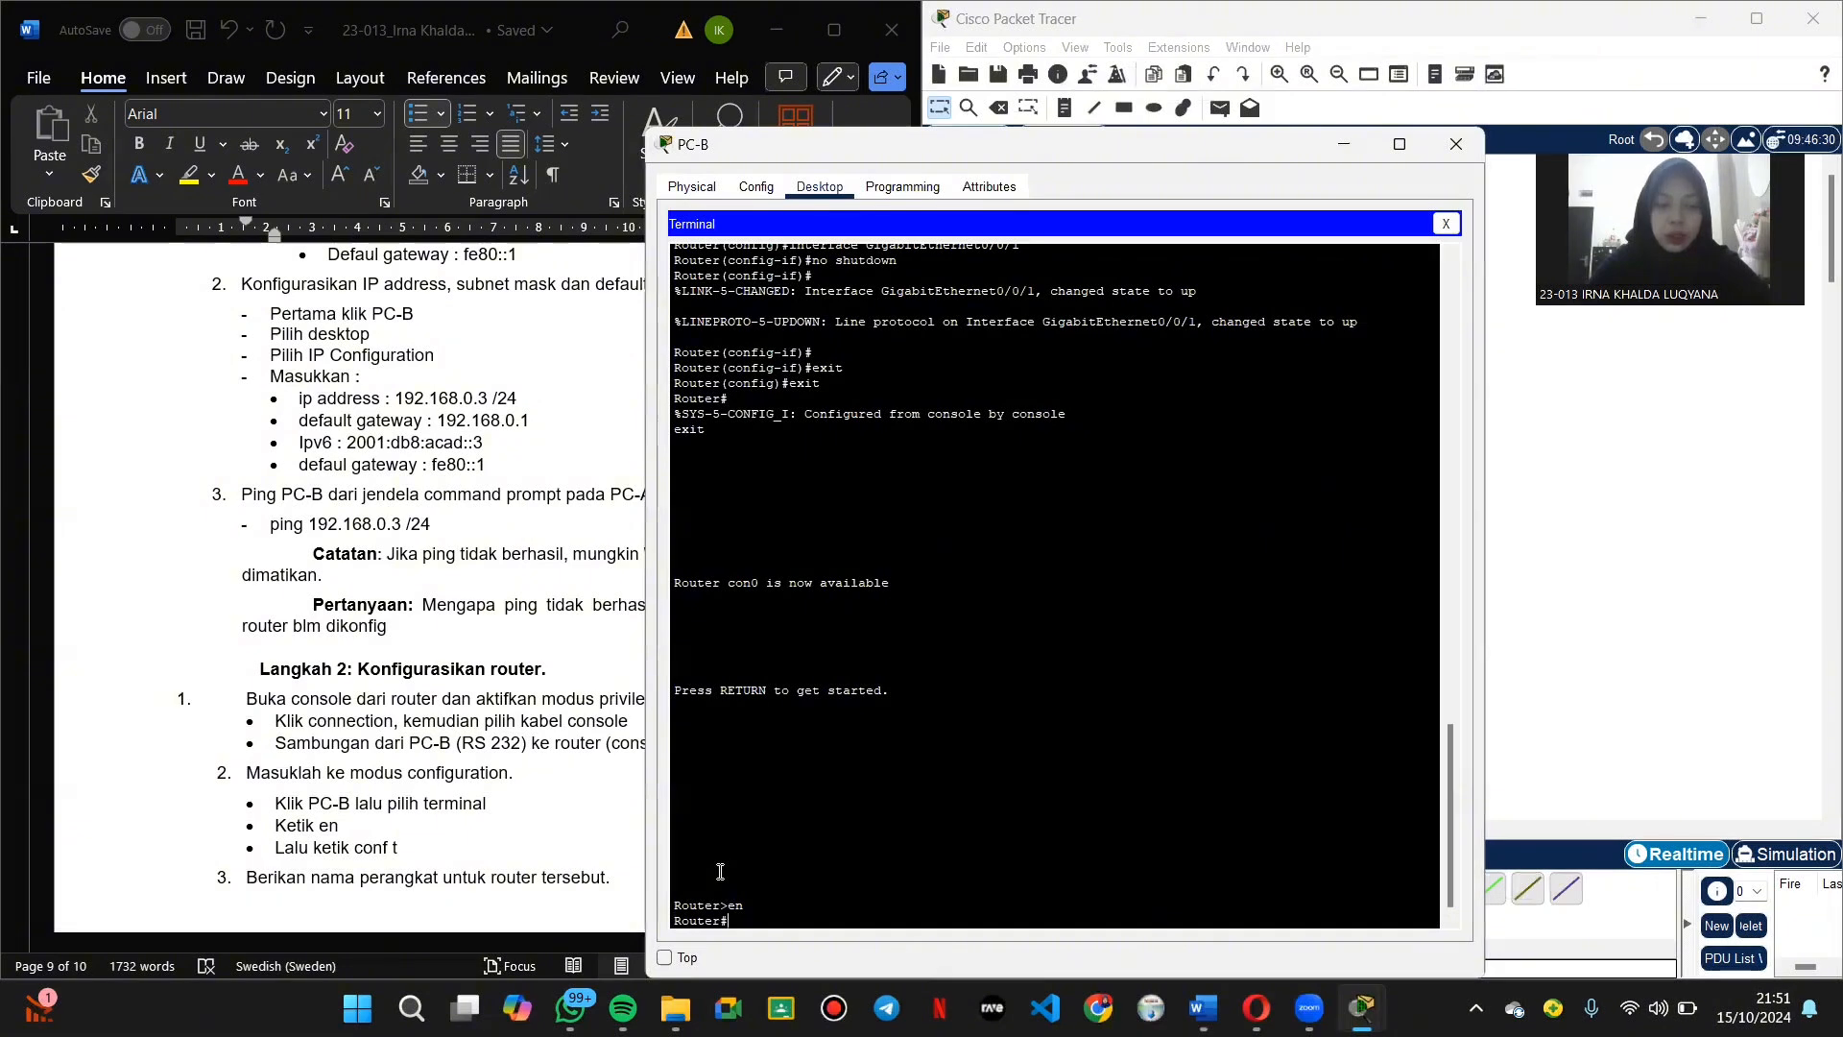
type("conf t")
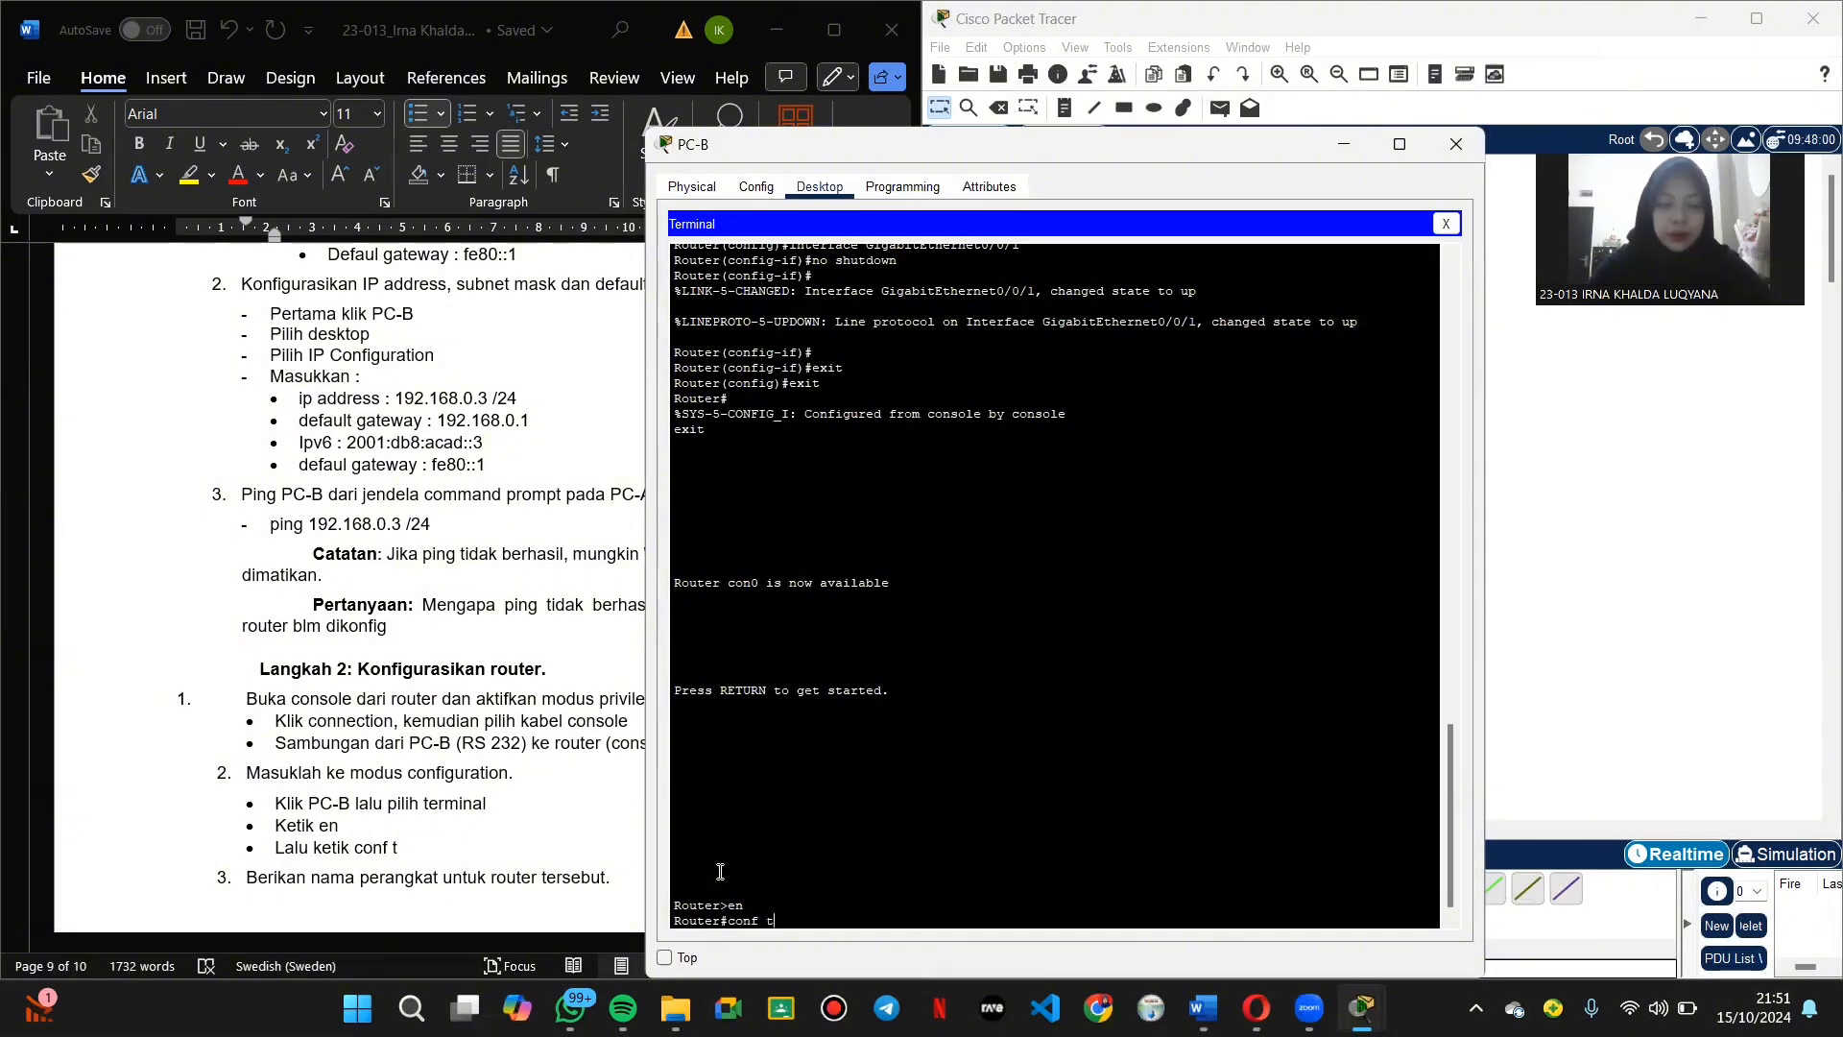
key("Return")
Step: Set the router's hostname to R1
left_click_drag(1120, 156, 1324, 97)
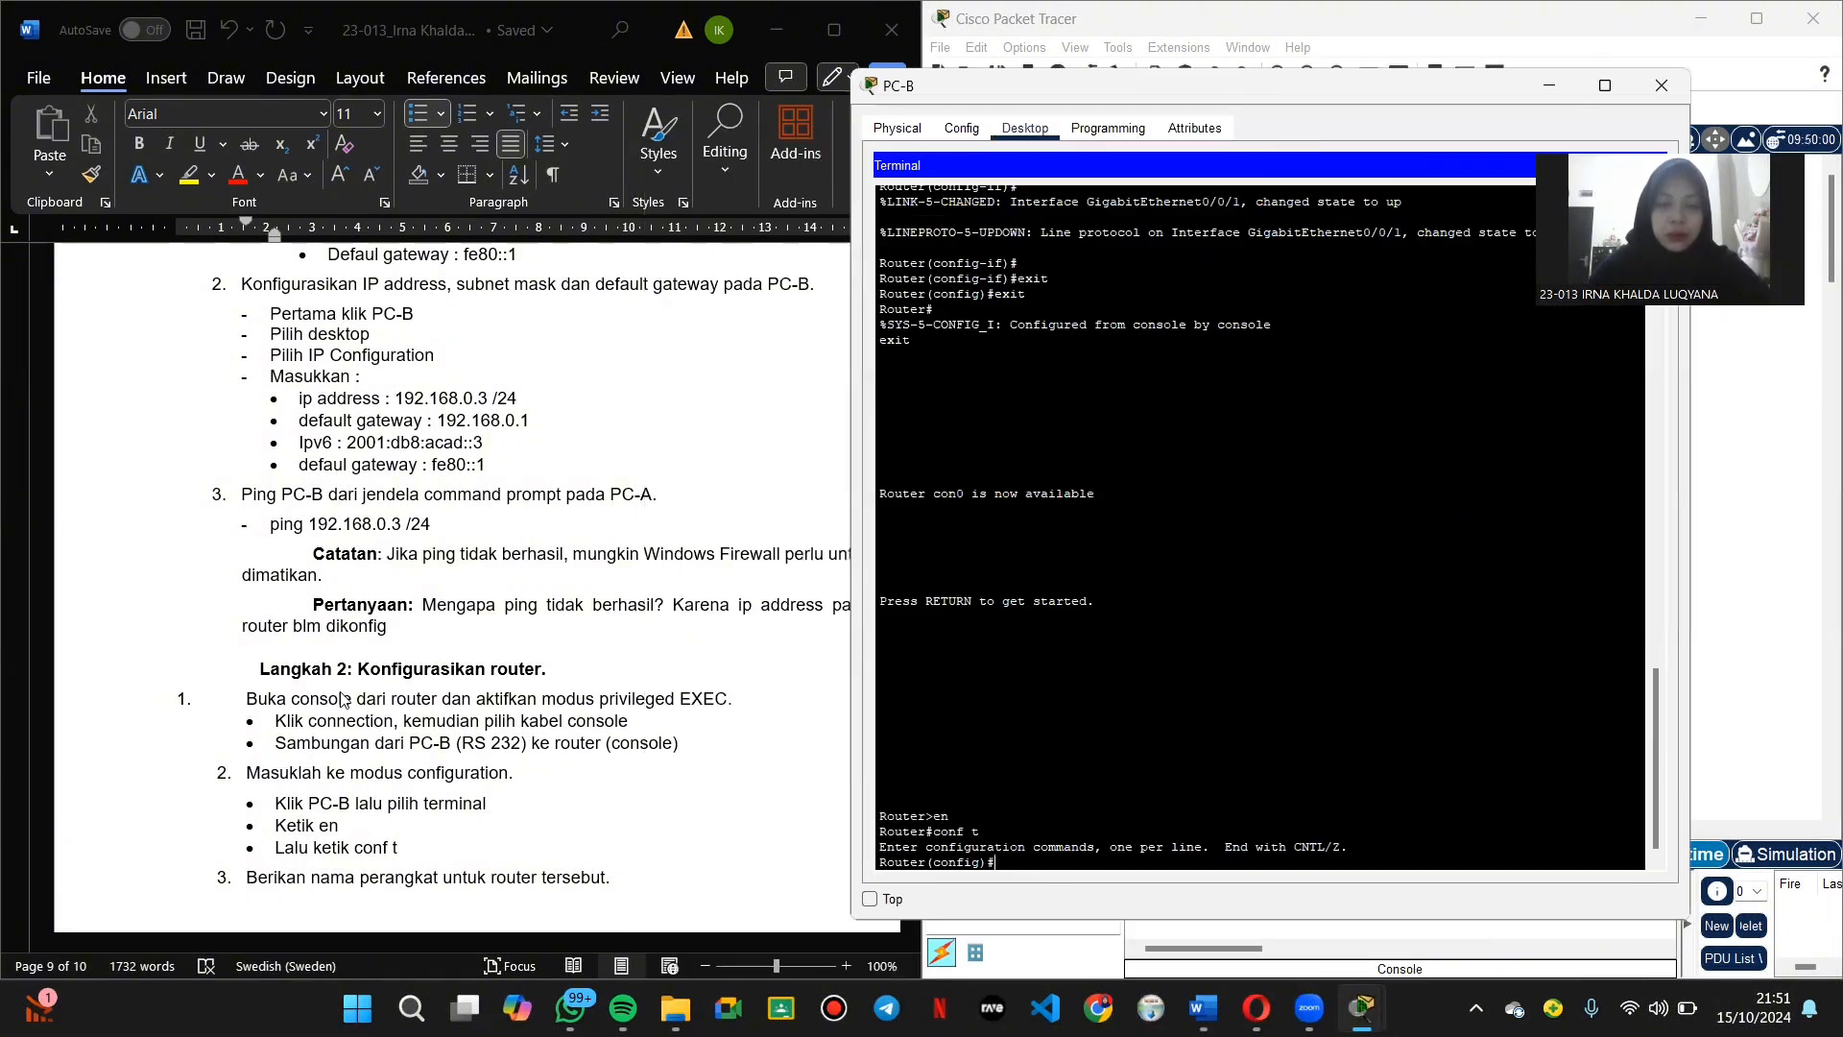
scroll(344, 699, "down", 5)
type("hos")
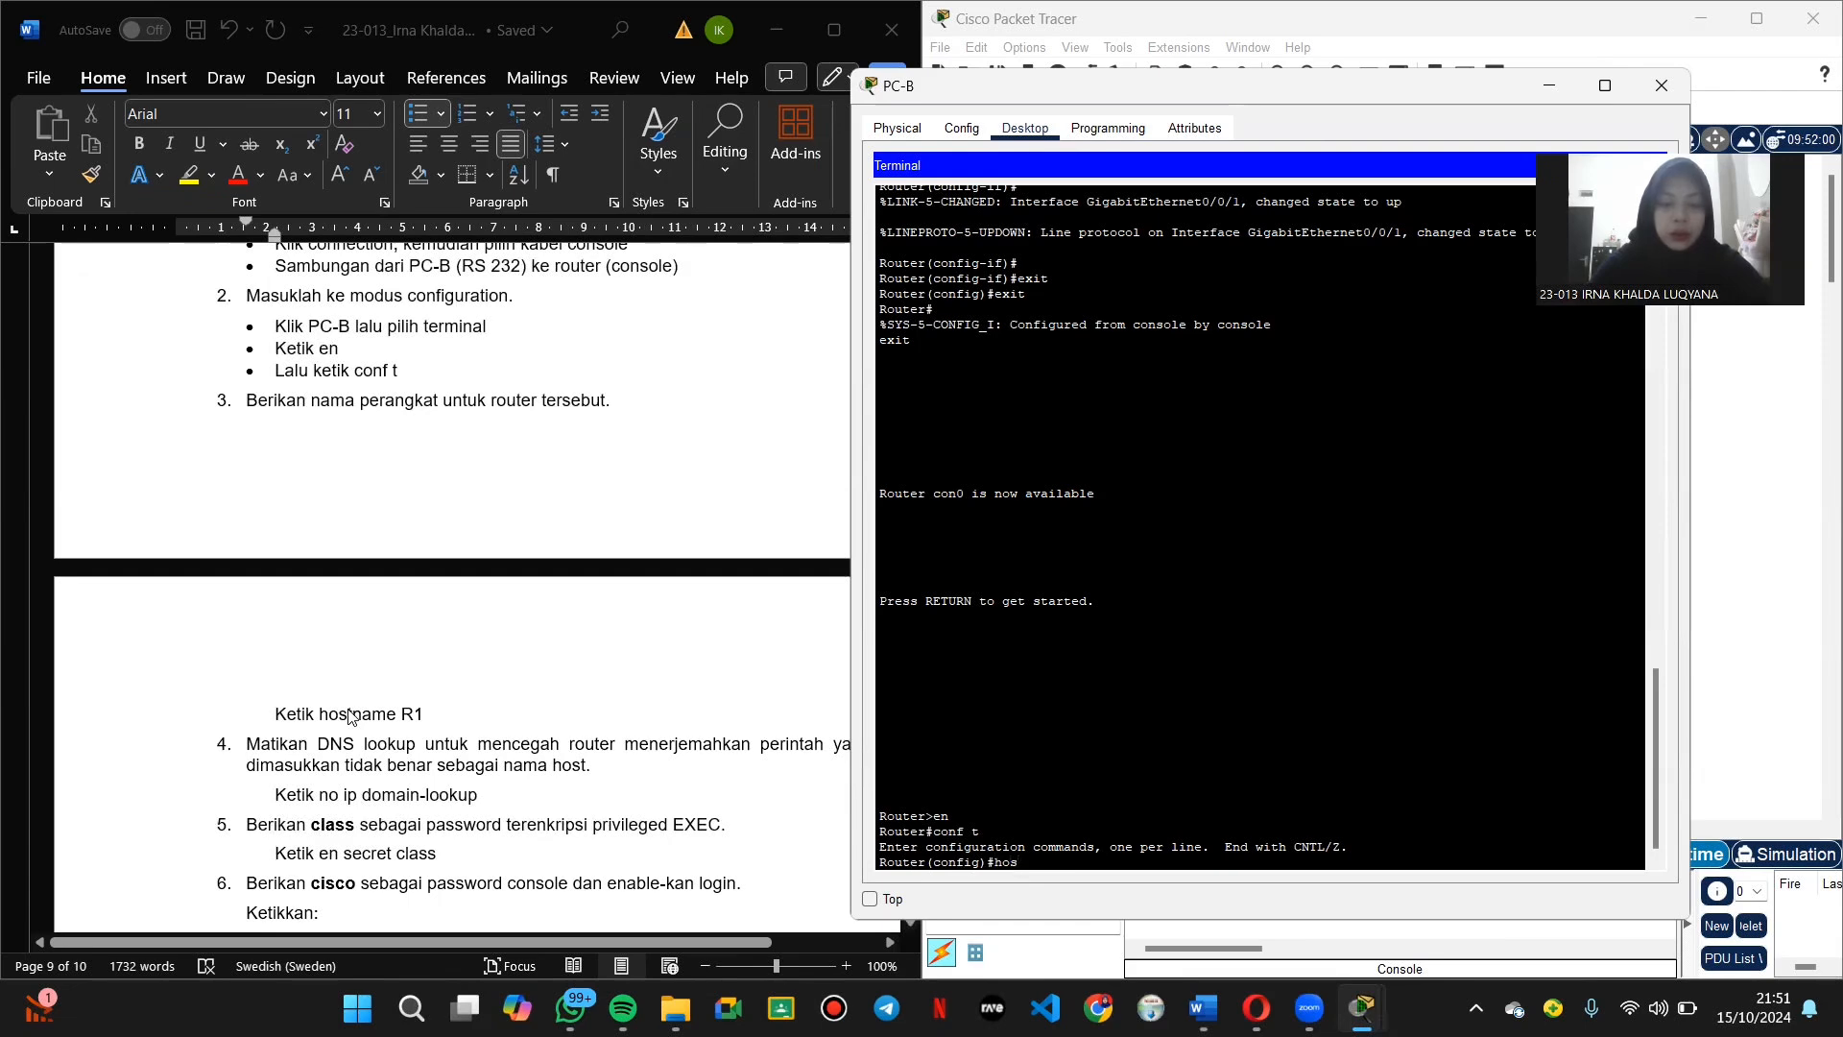
type("tname")
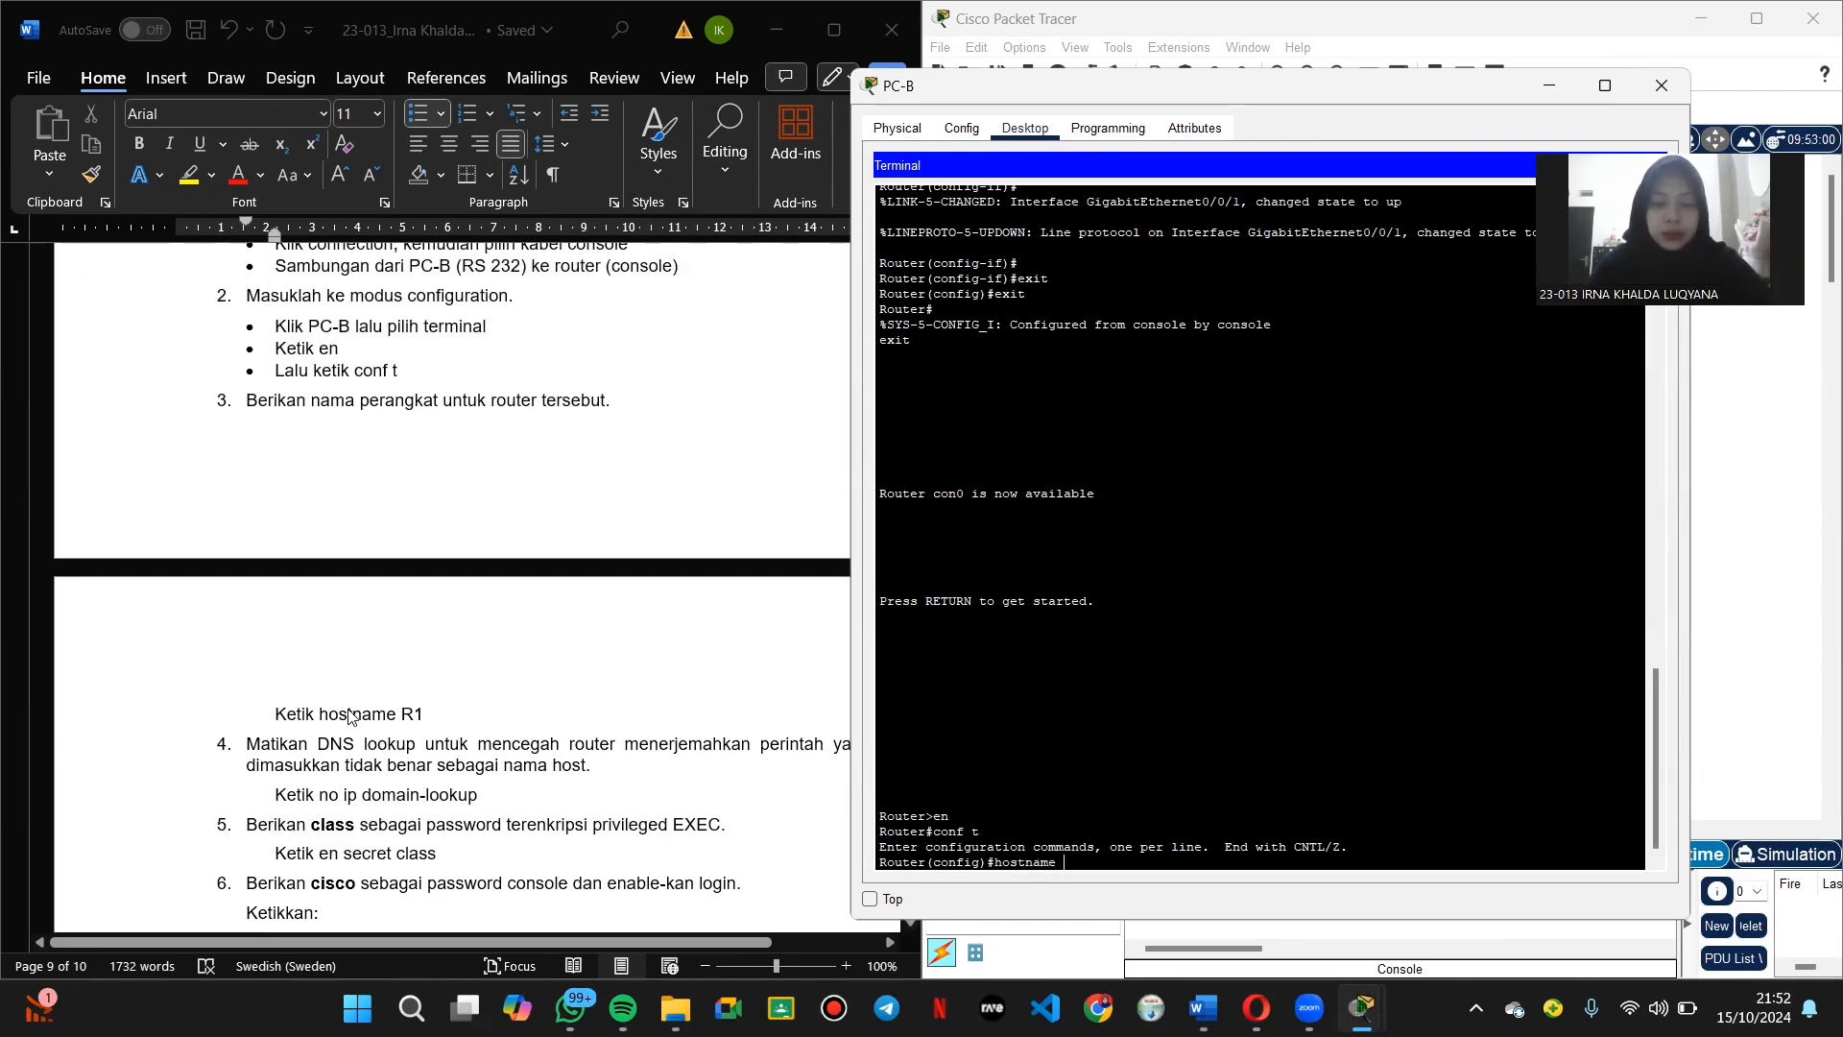
key("Caps_Lock")
type("R1")
key("Return")
key("Caps_Lock")
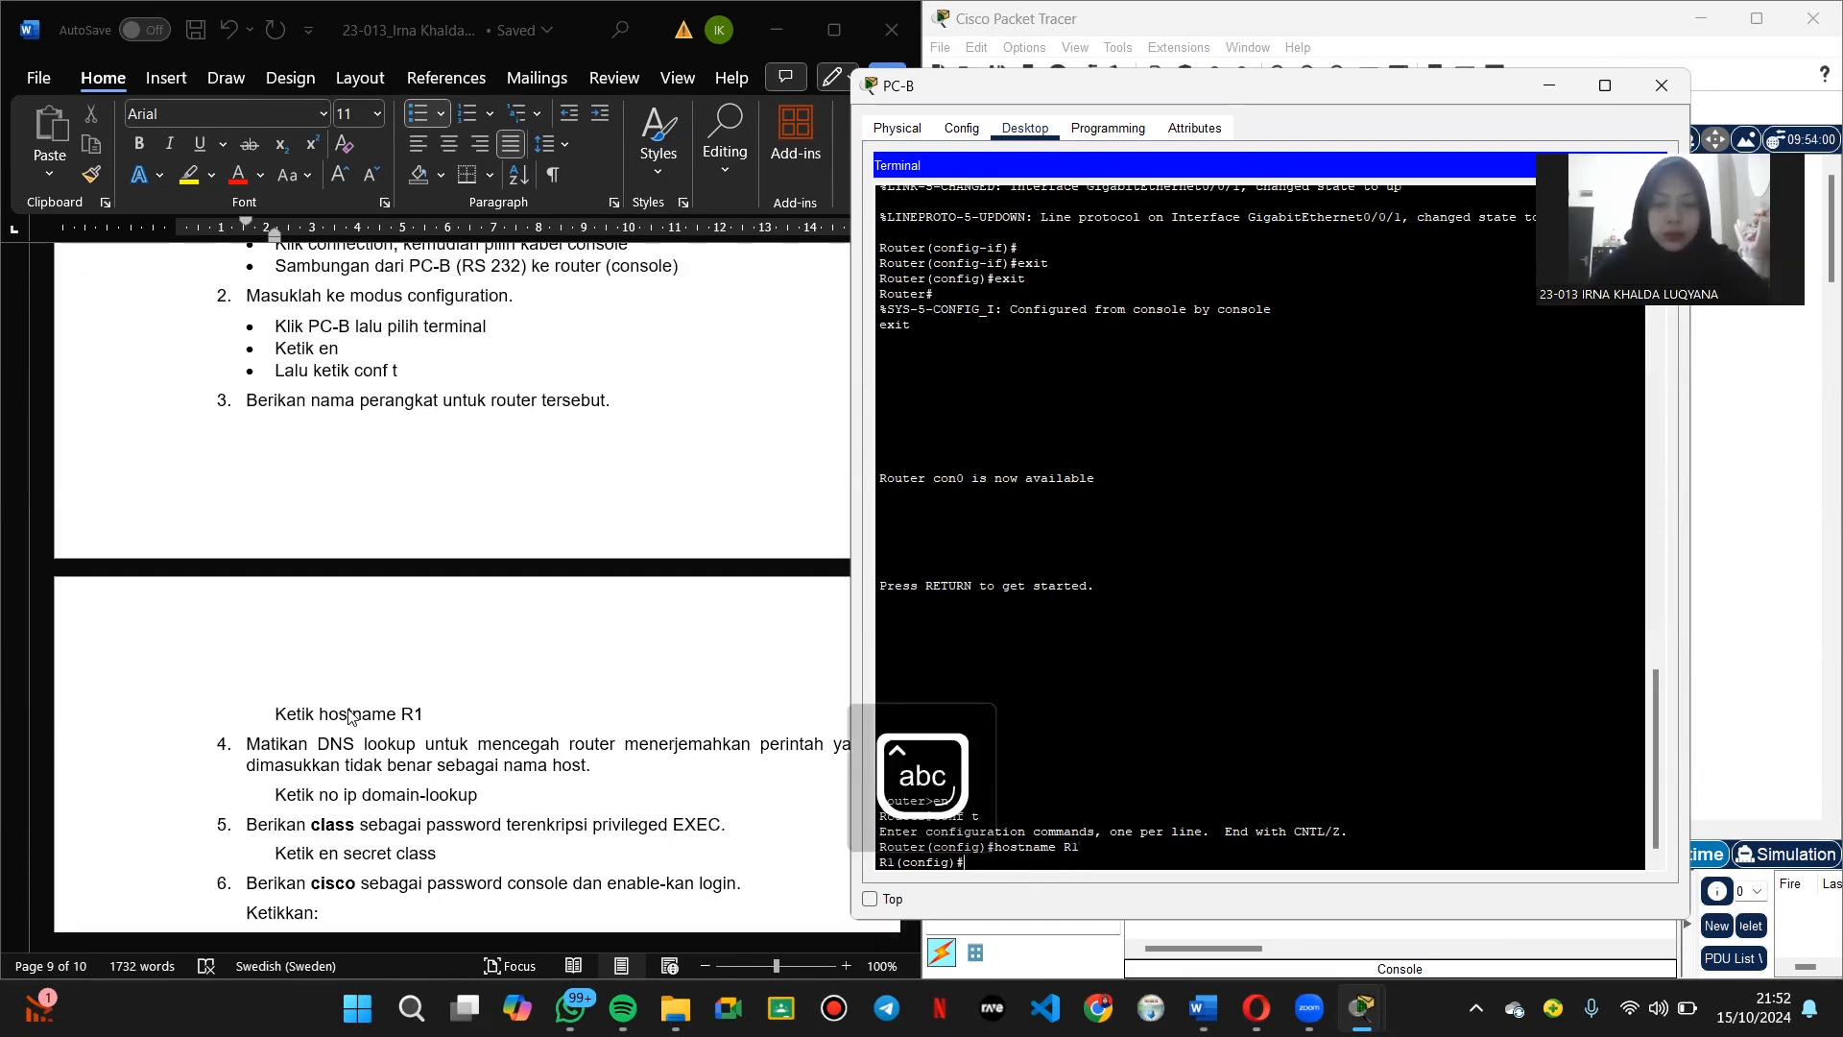
Step: Disable DNS lookup with no ip domain-lookup, then try setting the enable secret password
type("n")
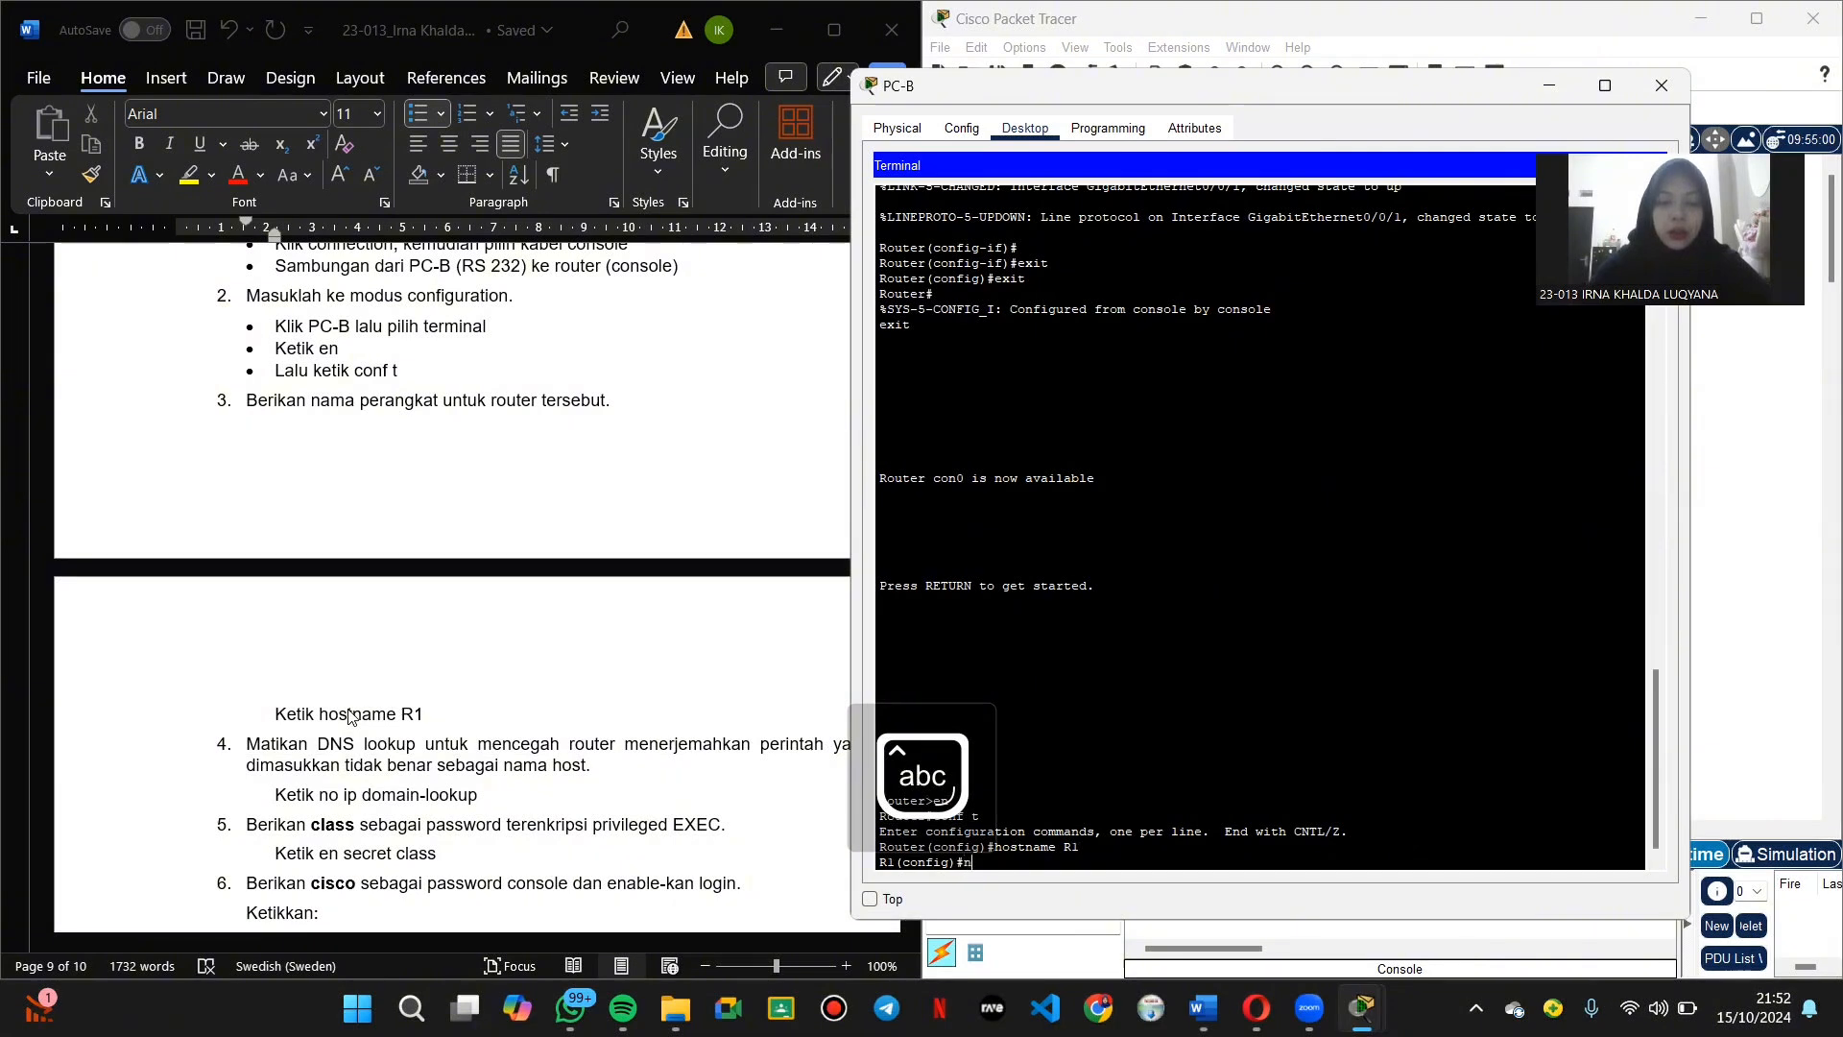
type("o ip domain")
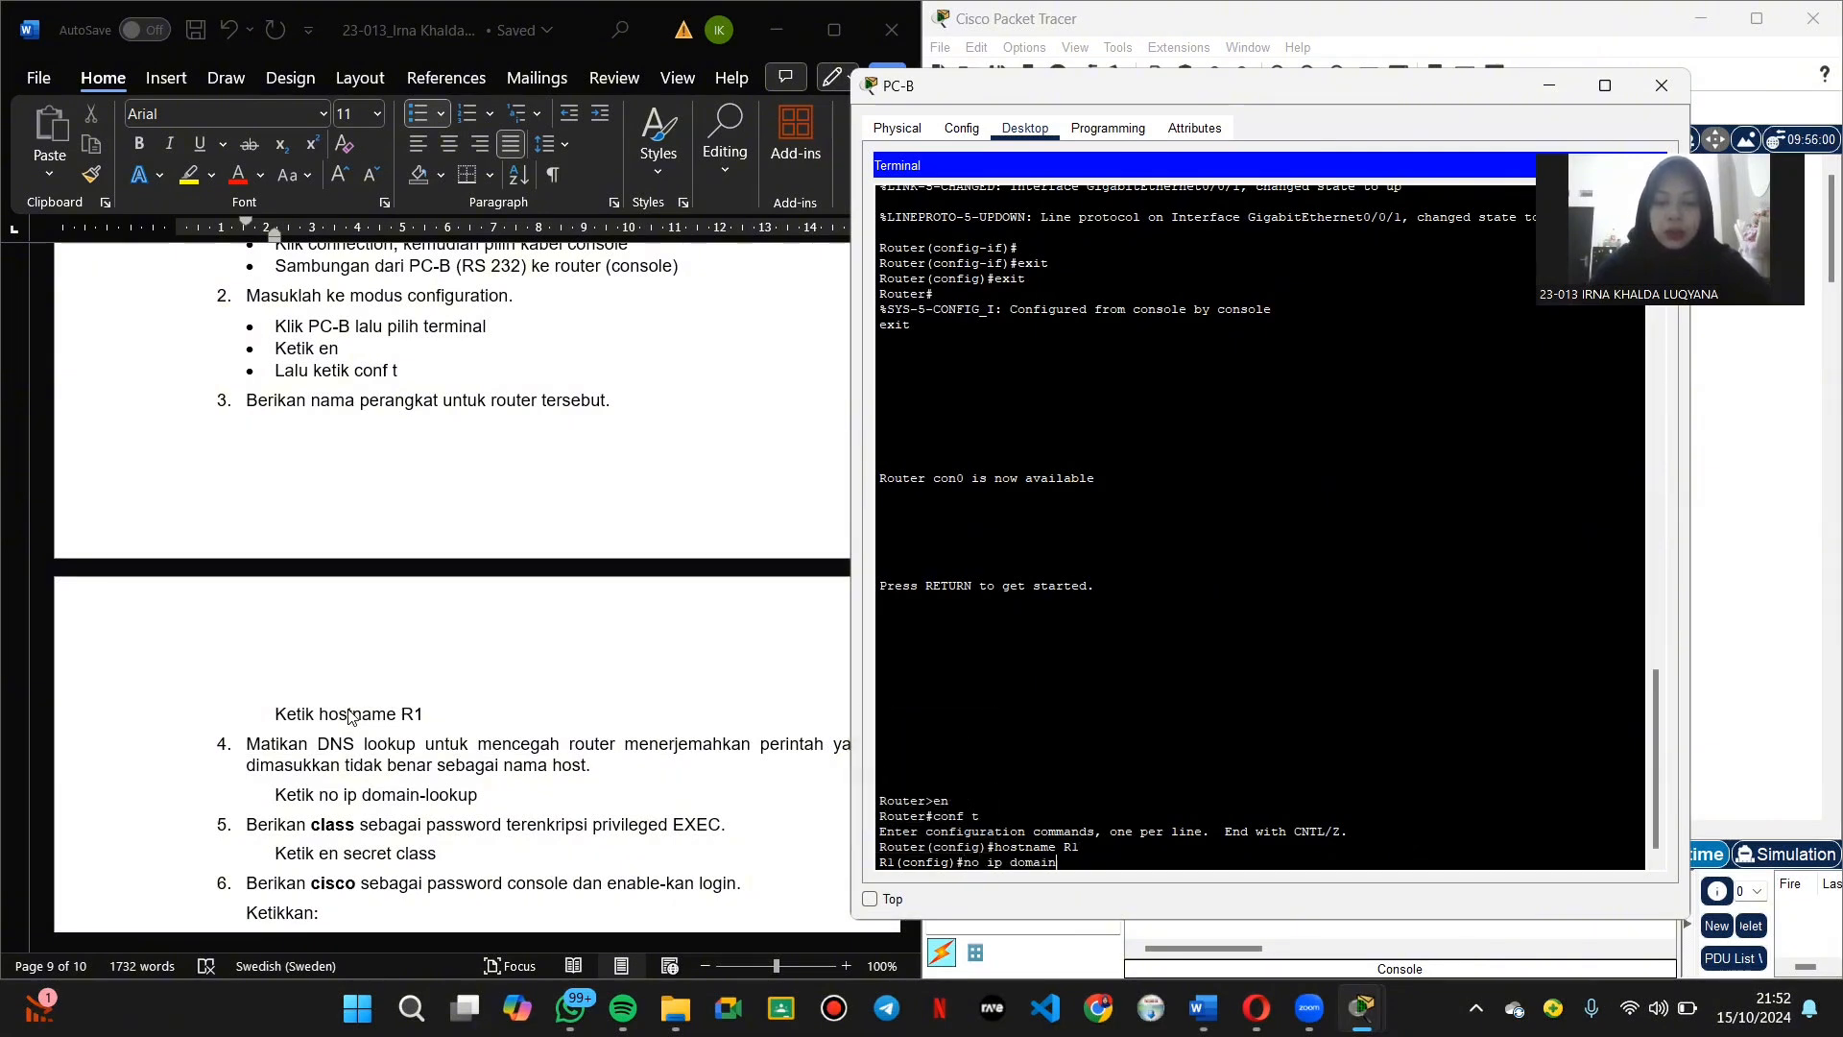
type("-lookup")
key("Return")
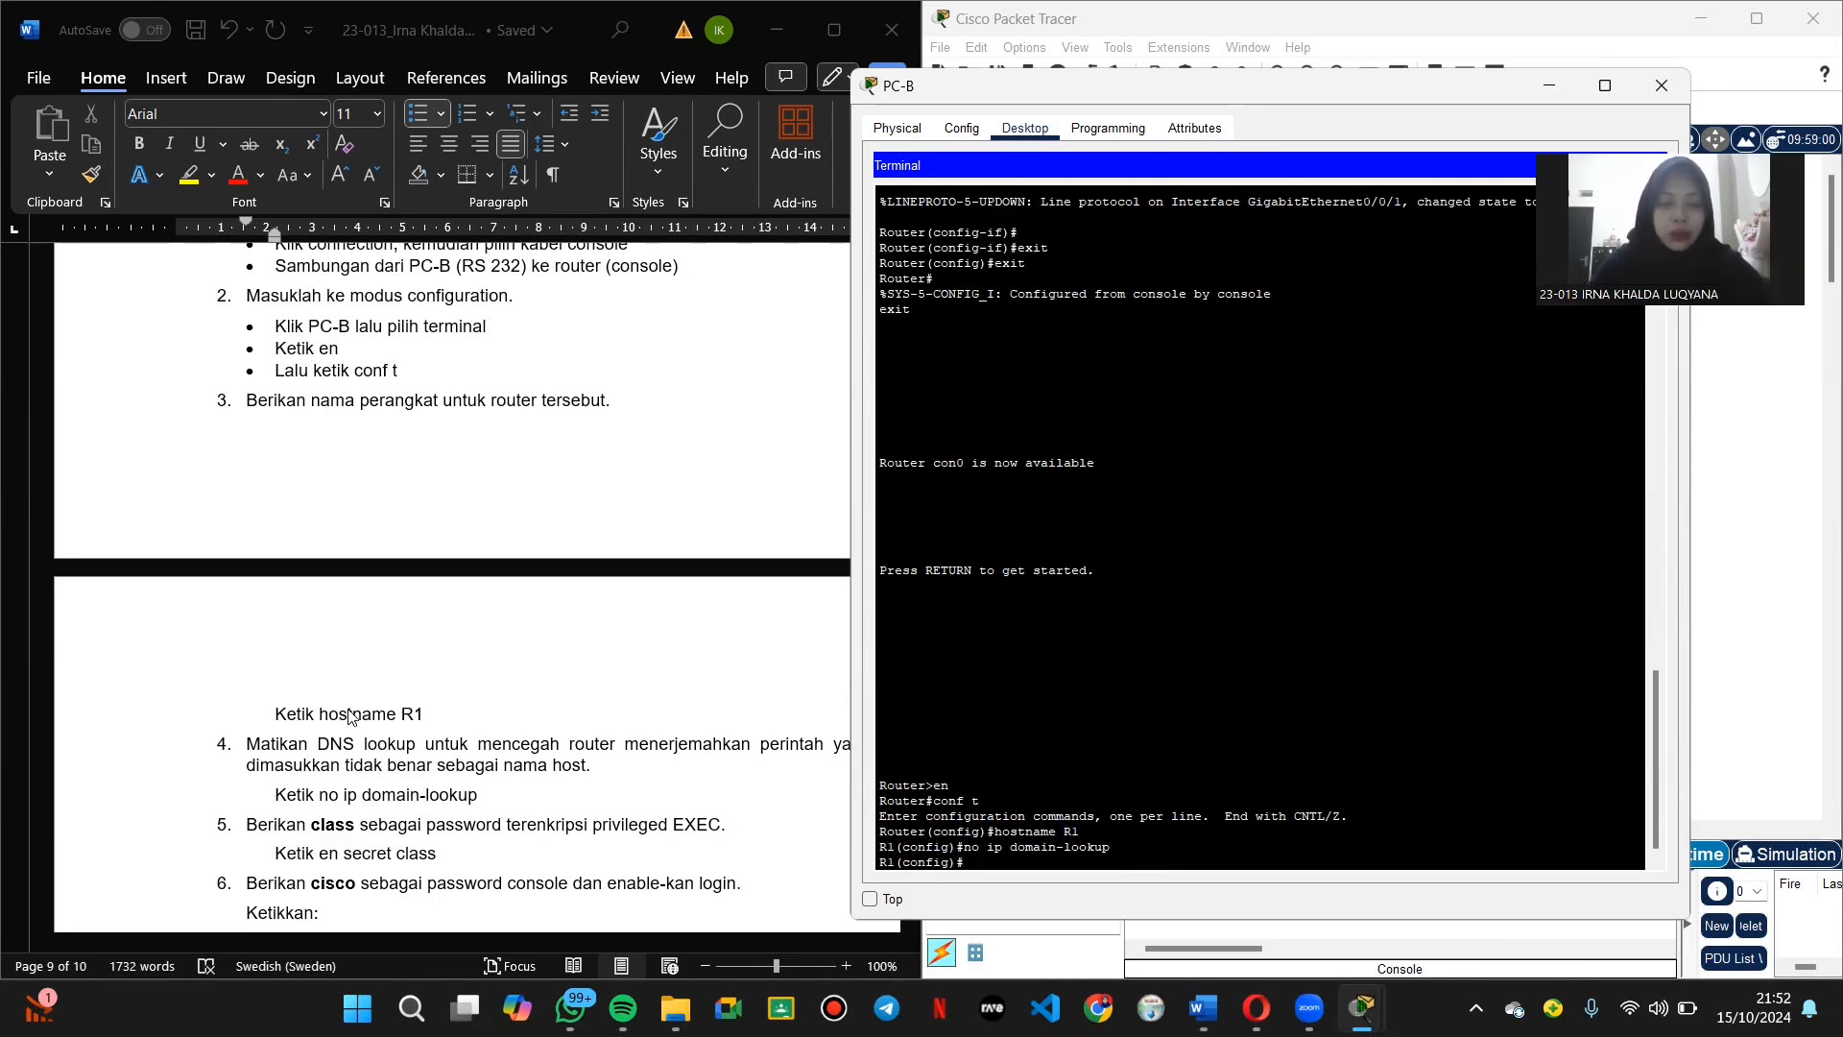
type("en secret c")
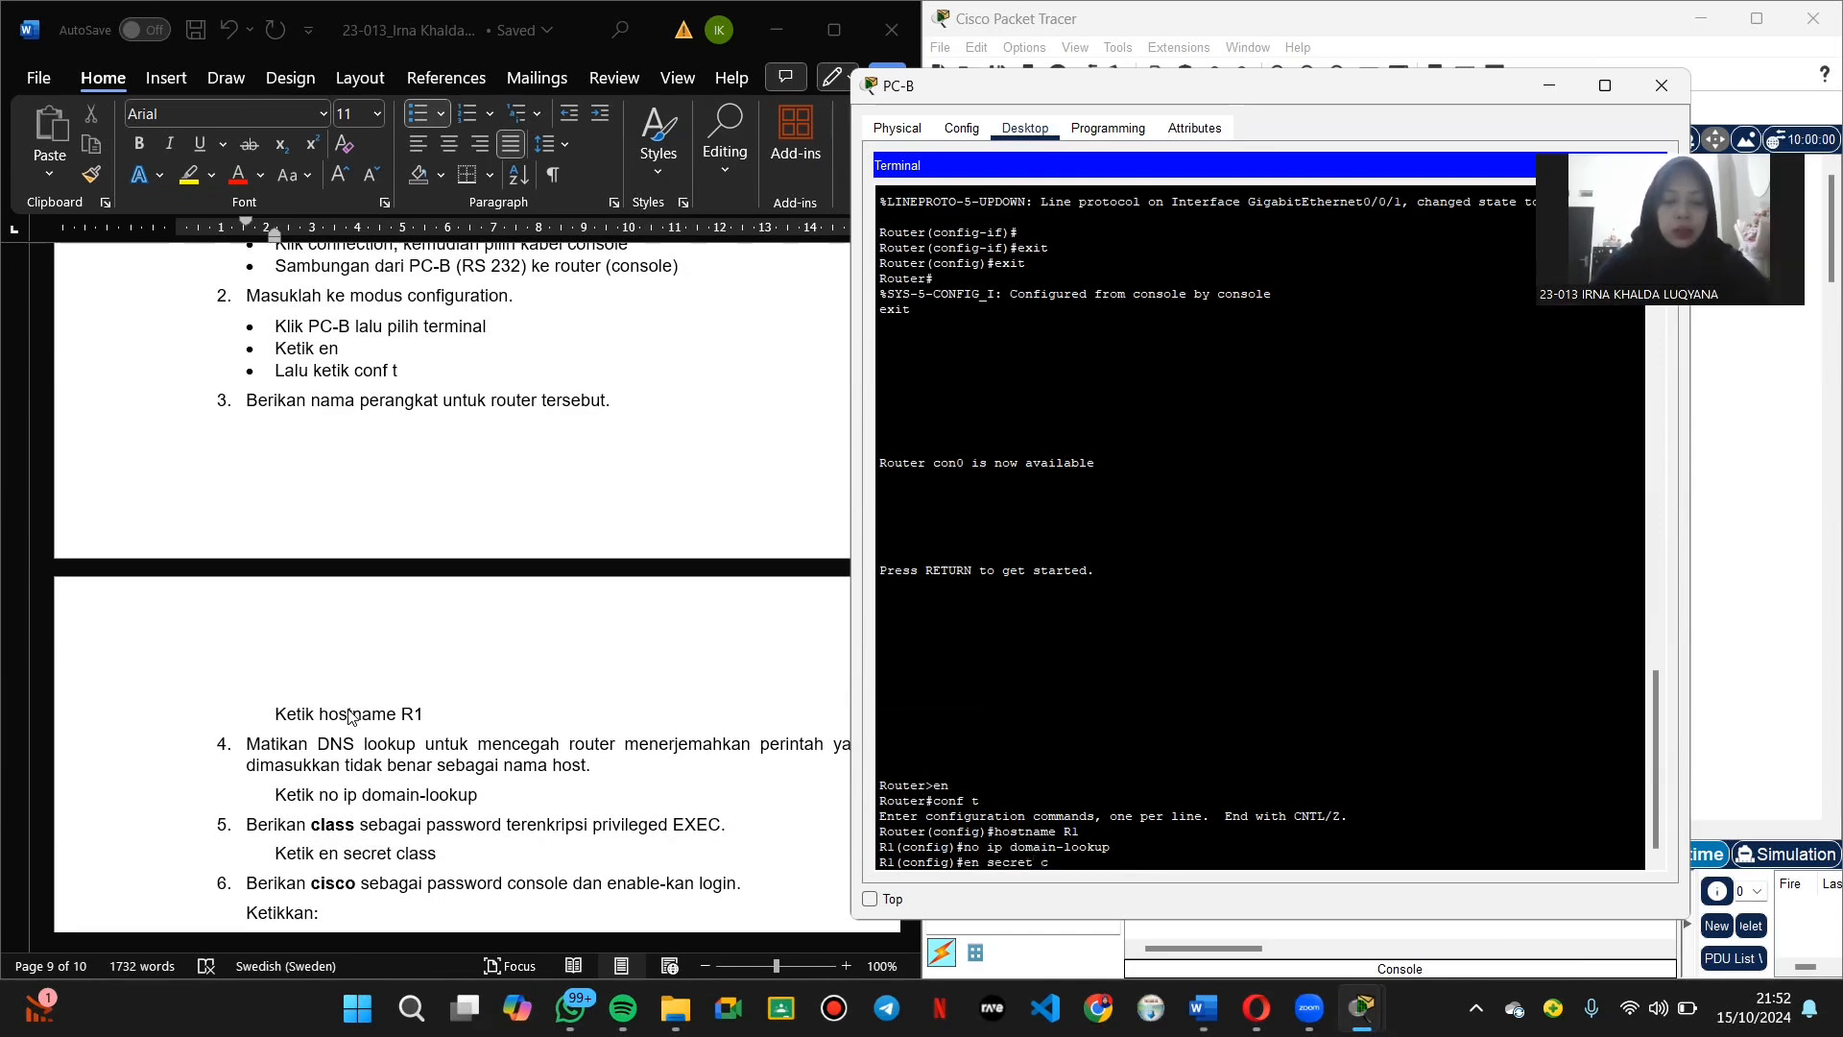
type("lass")
key("Return")
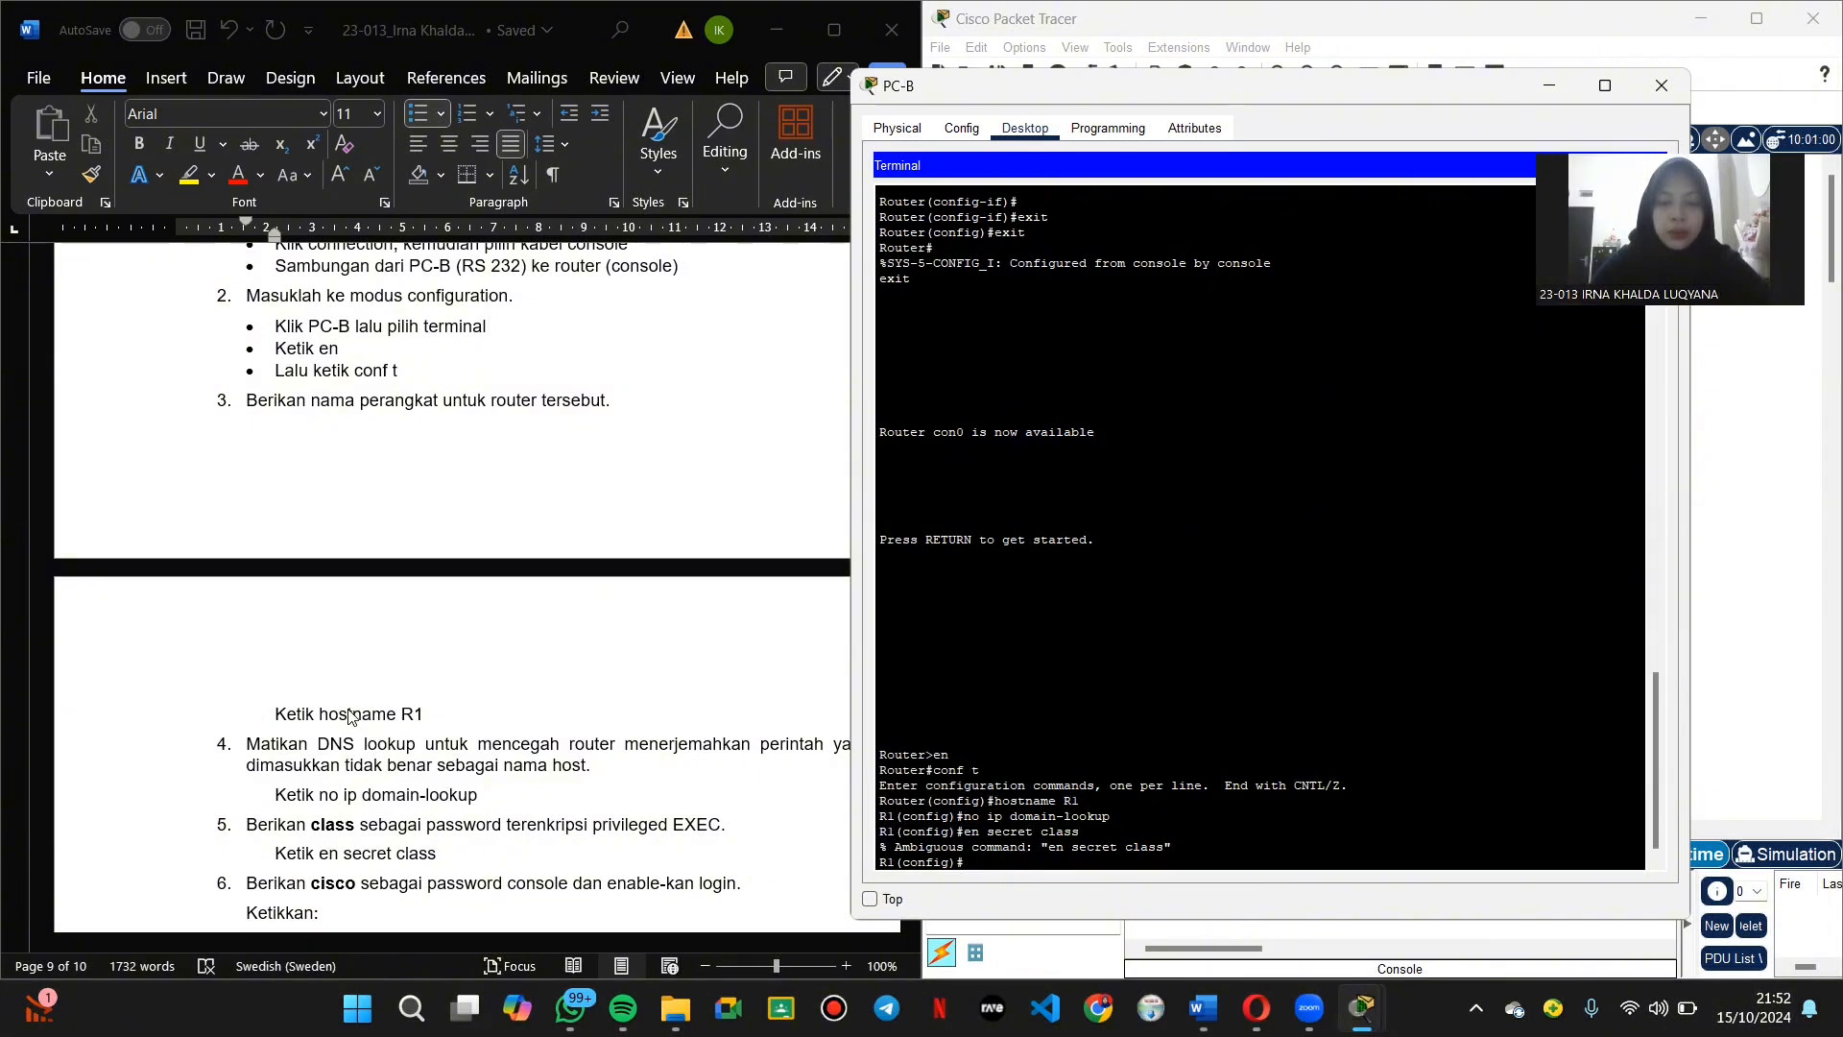
scroll(252, 758, "down", 3)
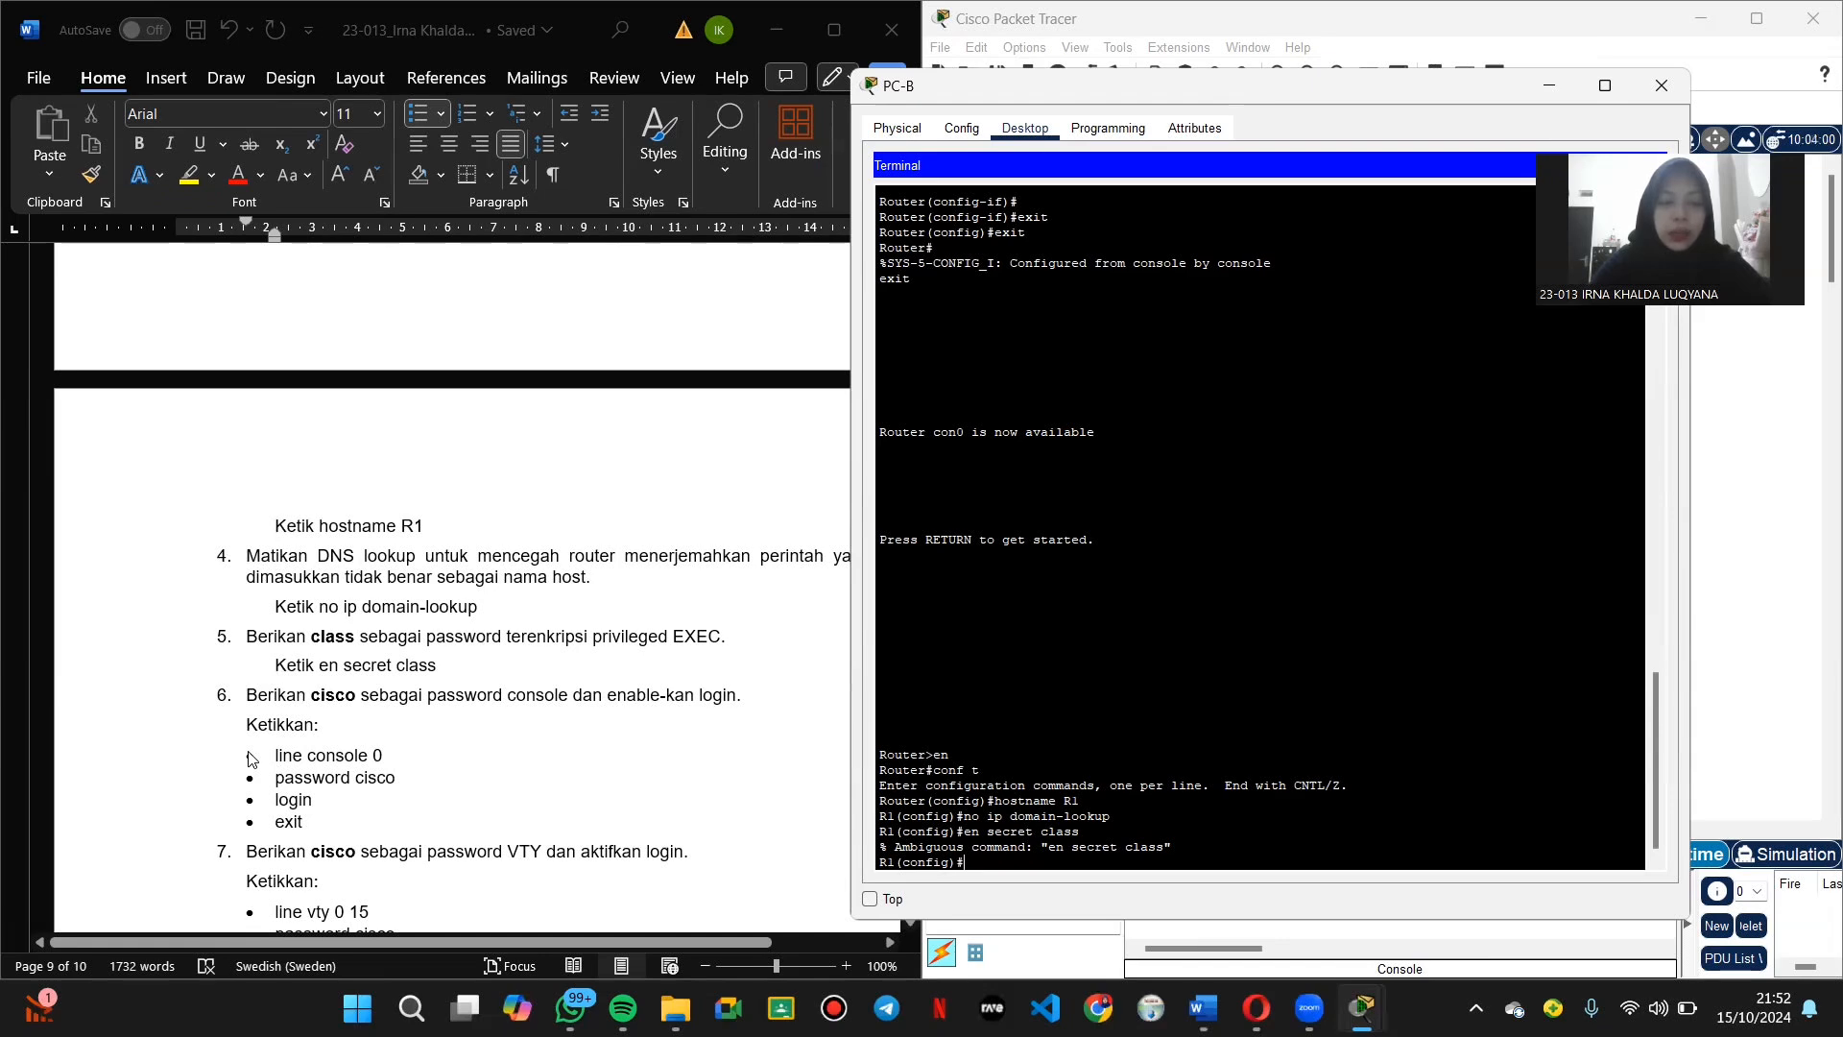
Step: Give console line 0 a password, require login, and exit the line
type("l")
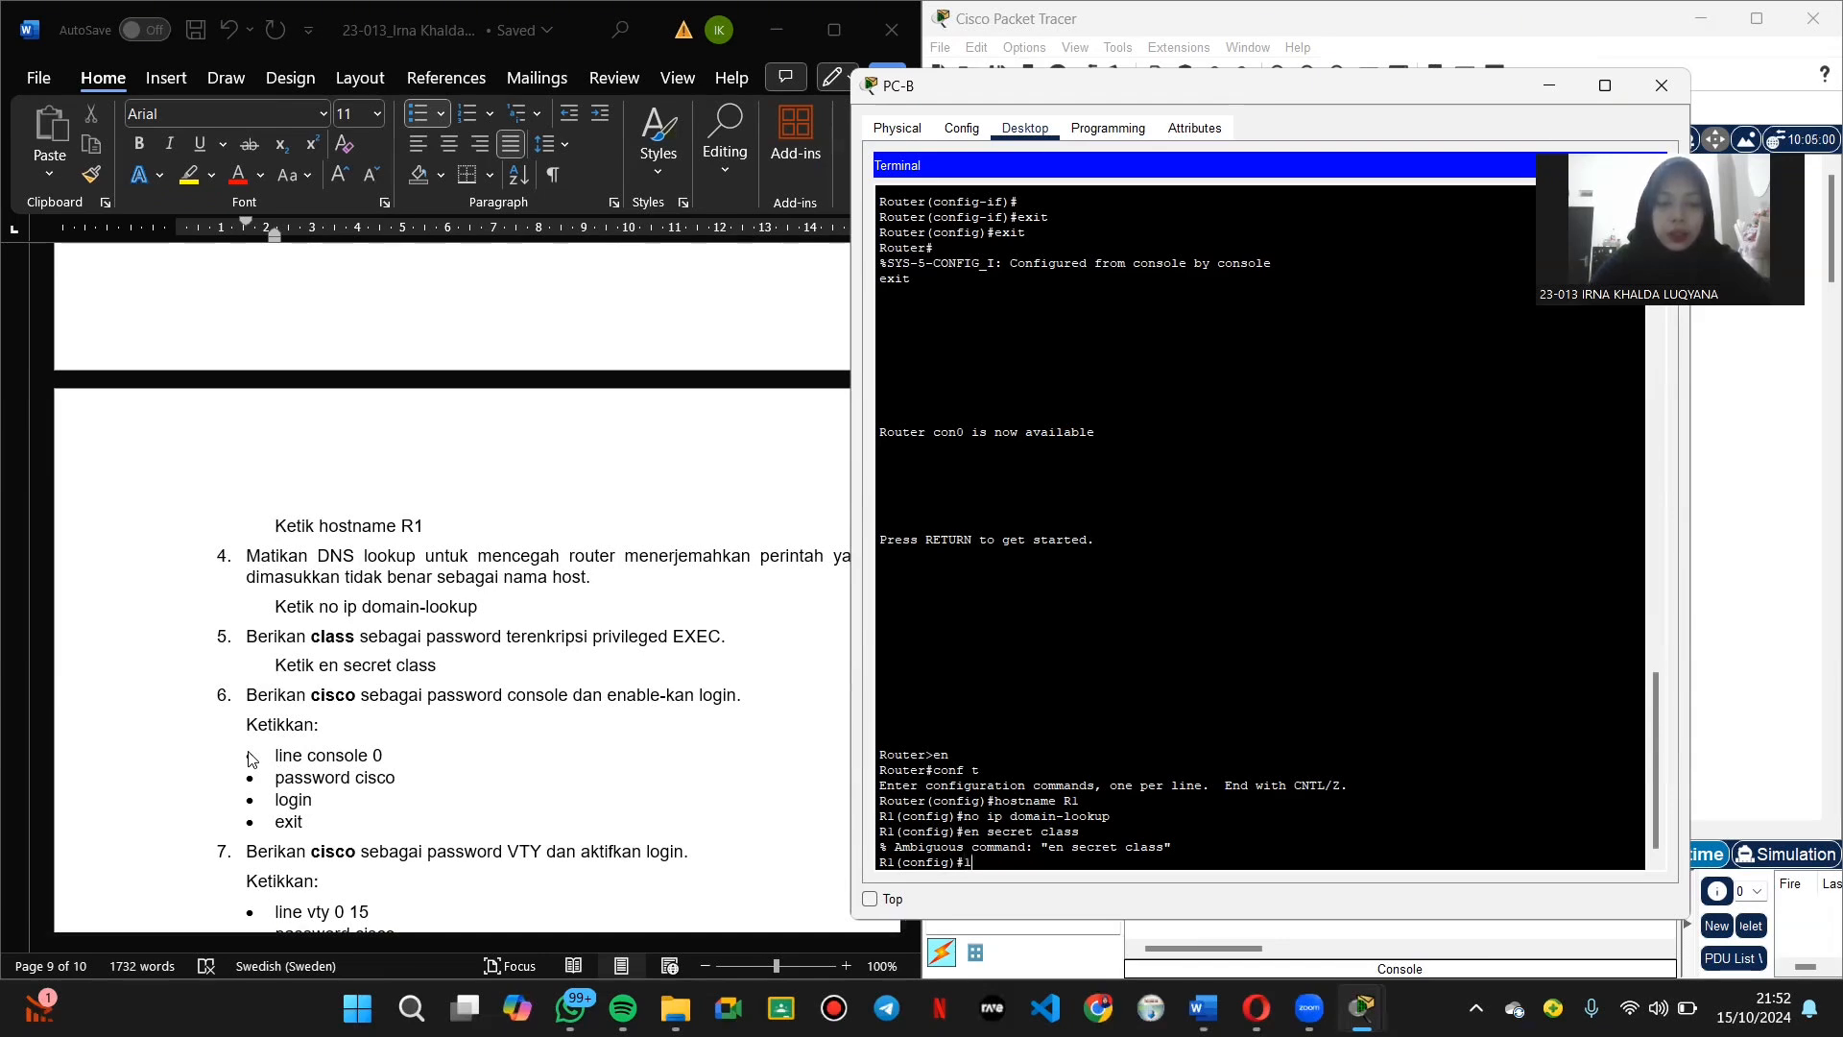
type("ine cons")
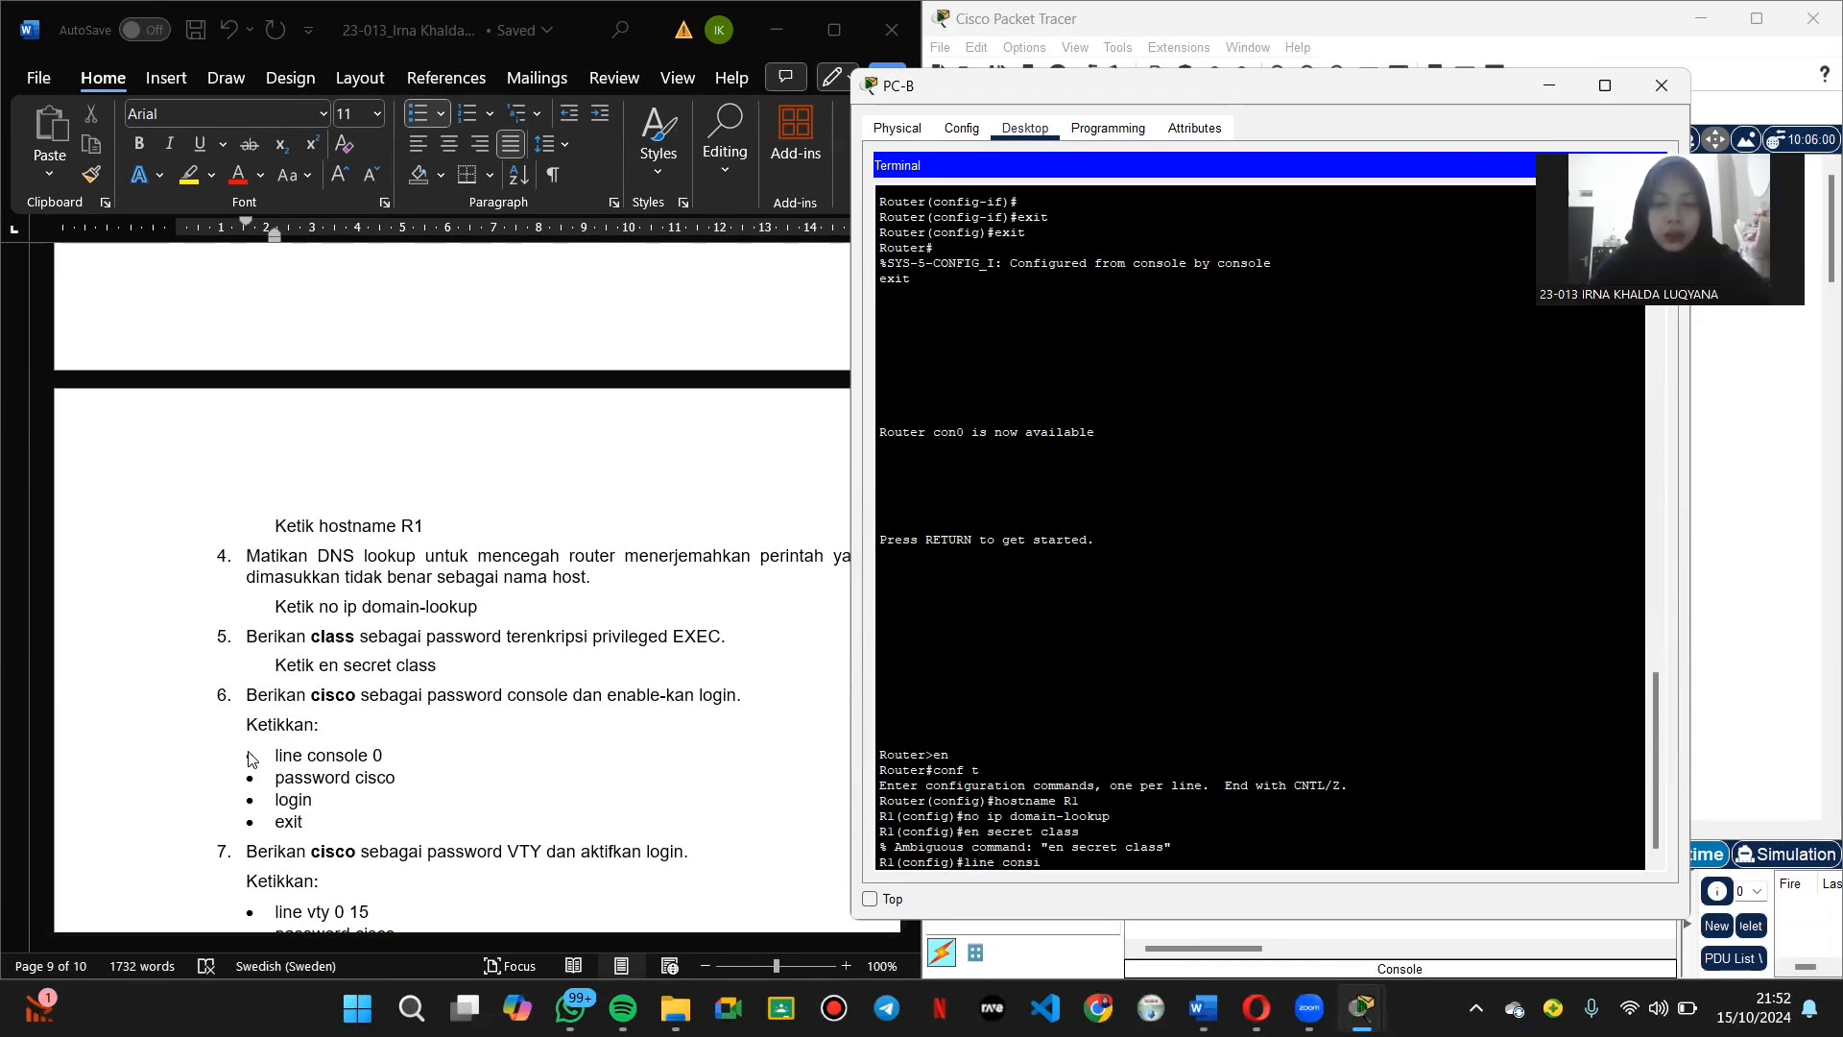
type("ole 0")
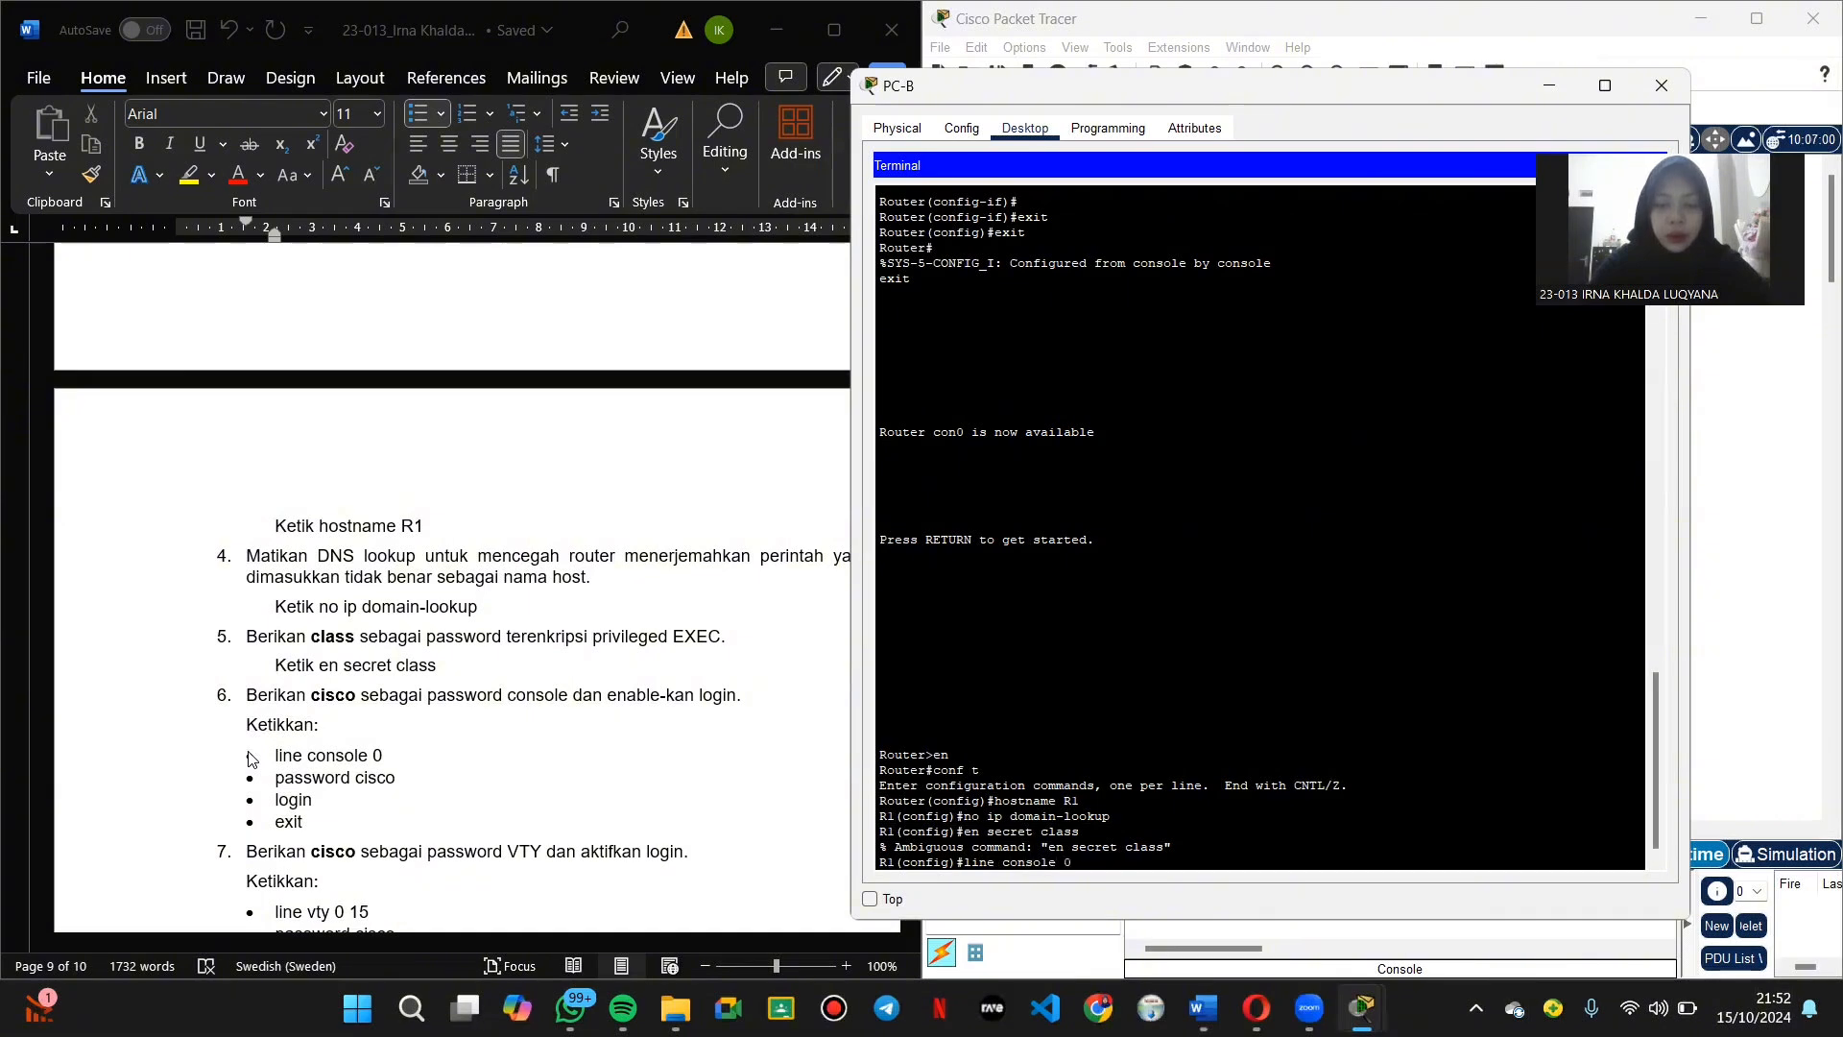
key("Return")
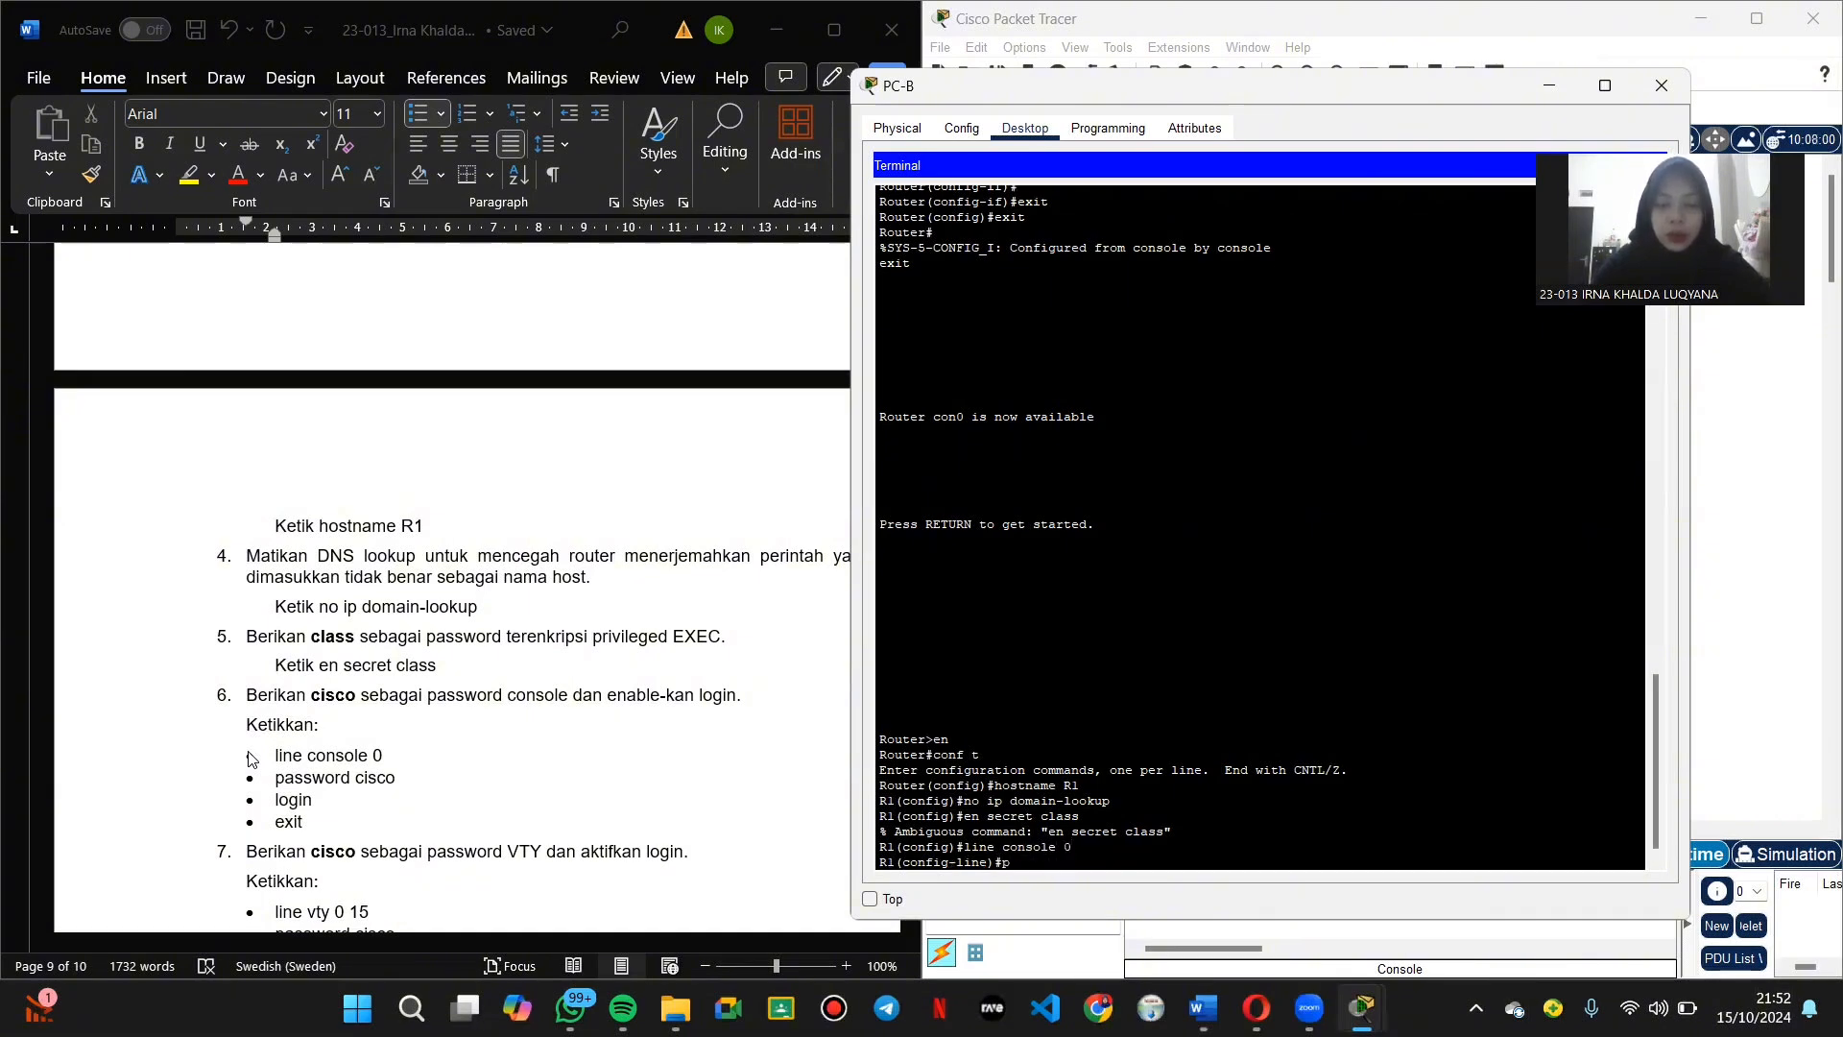
type("password")
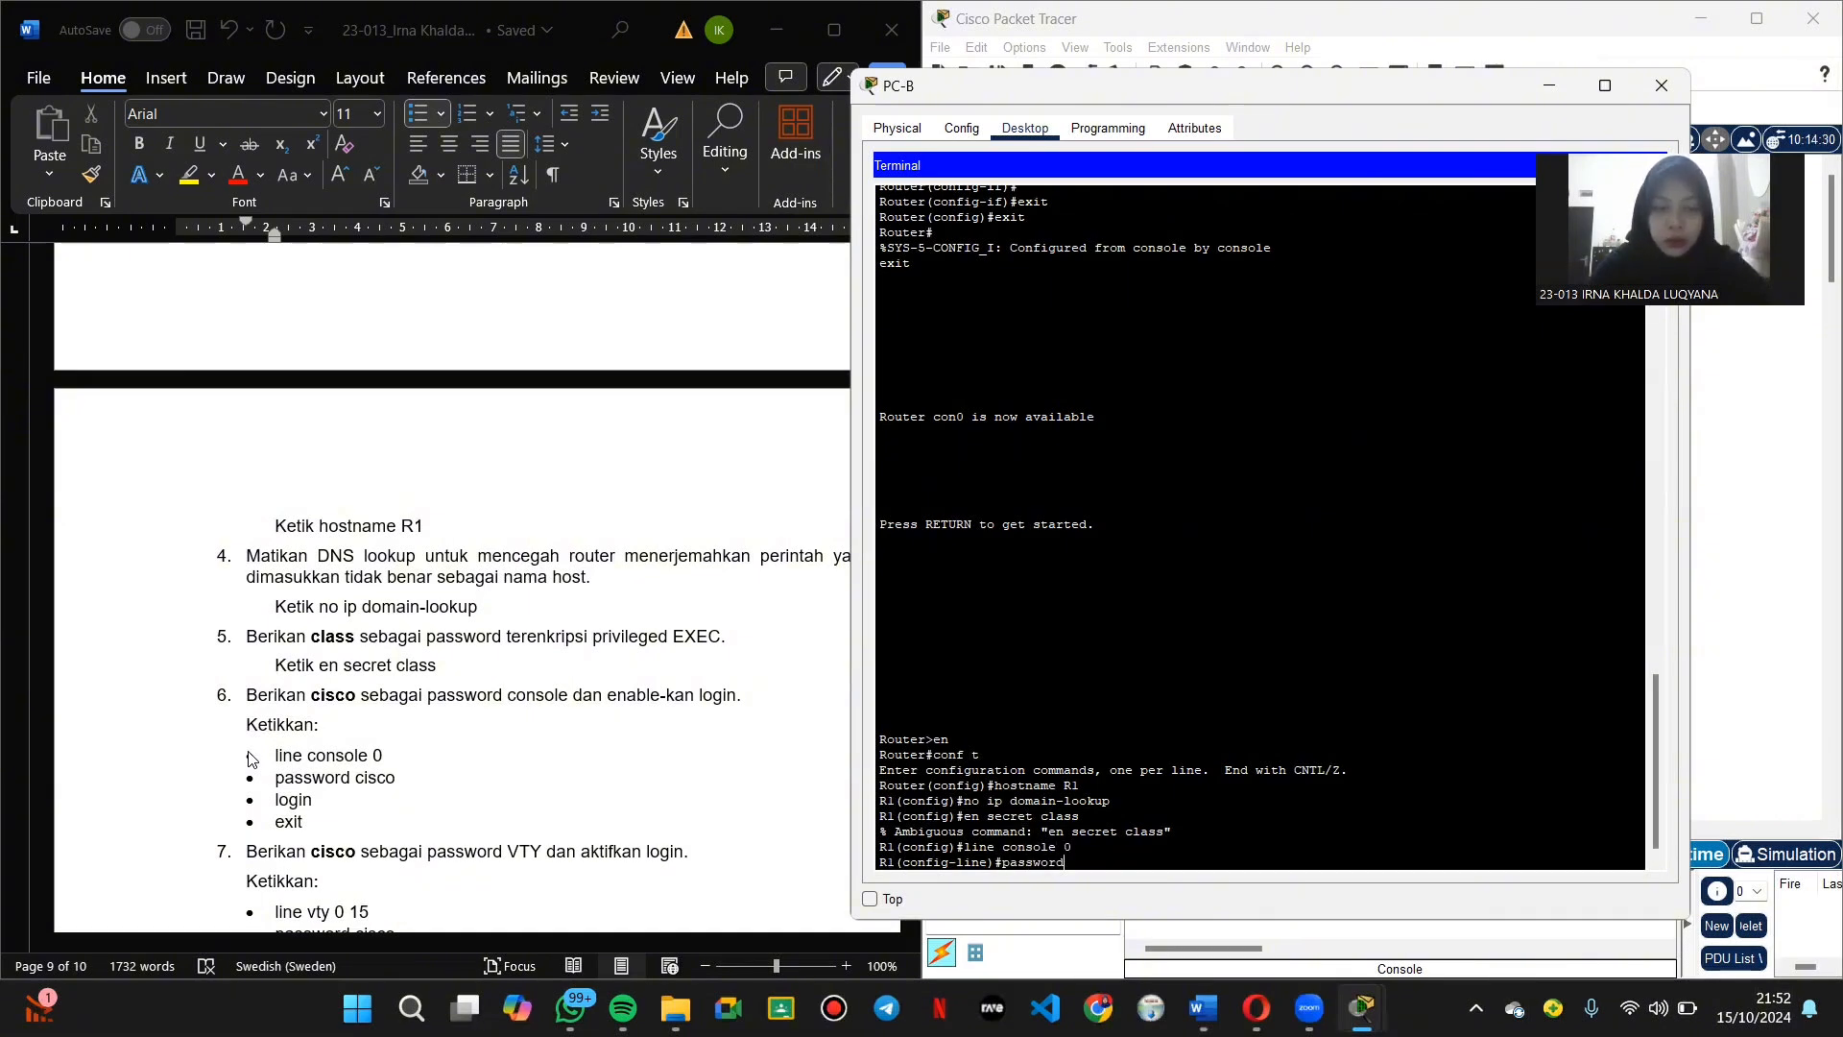
type(" cisco")
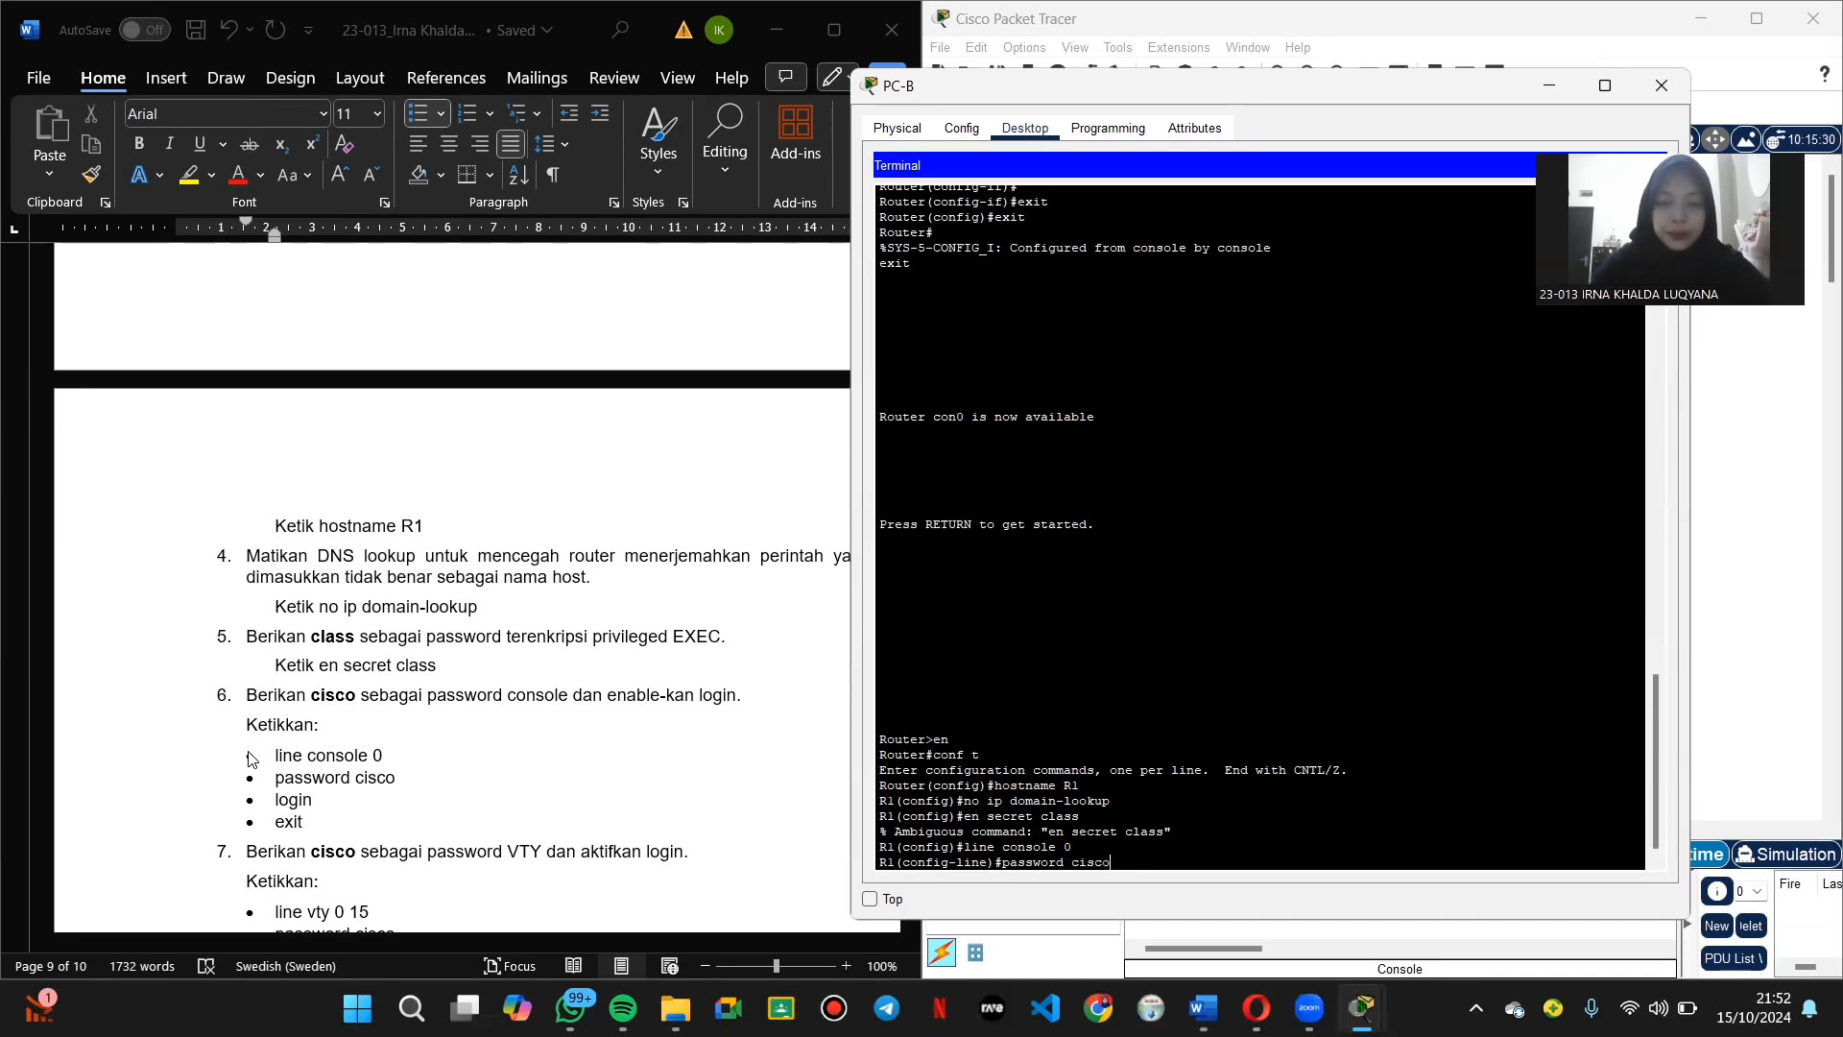
key("Return")
type("login")
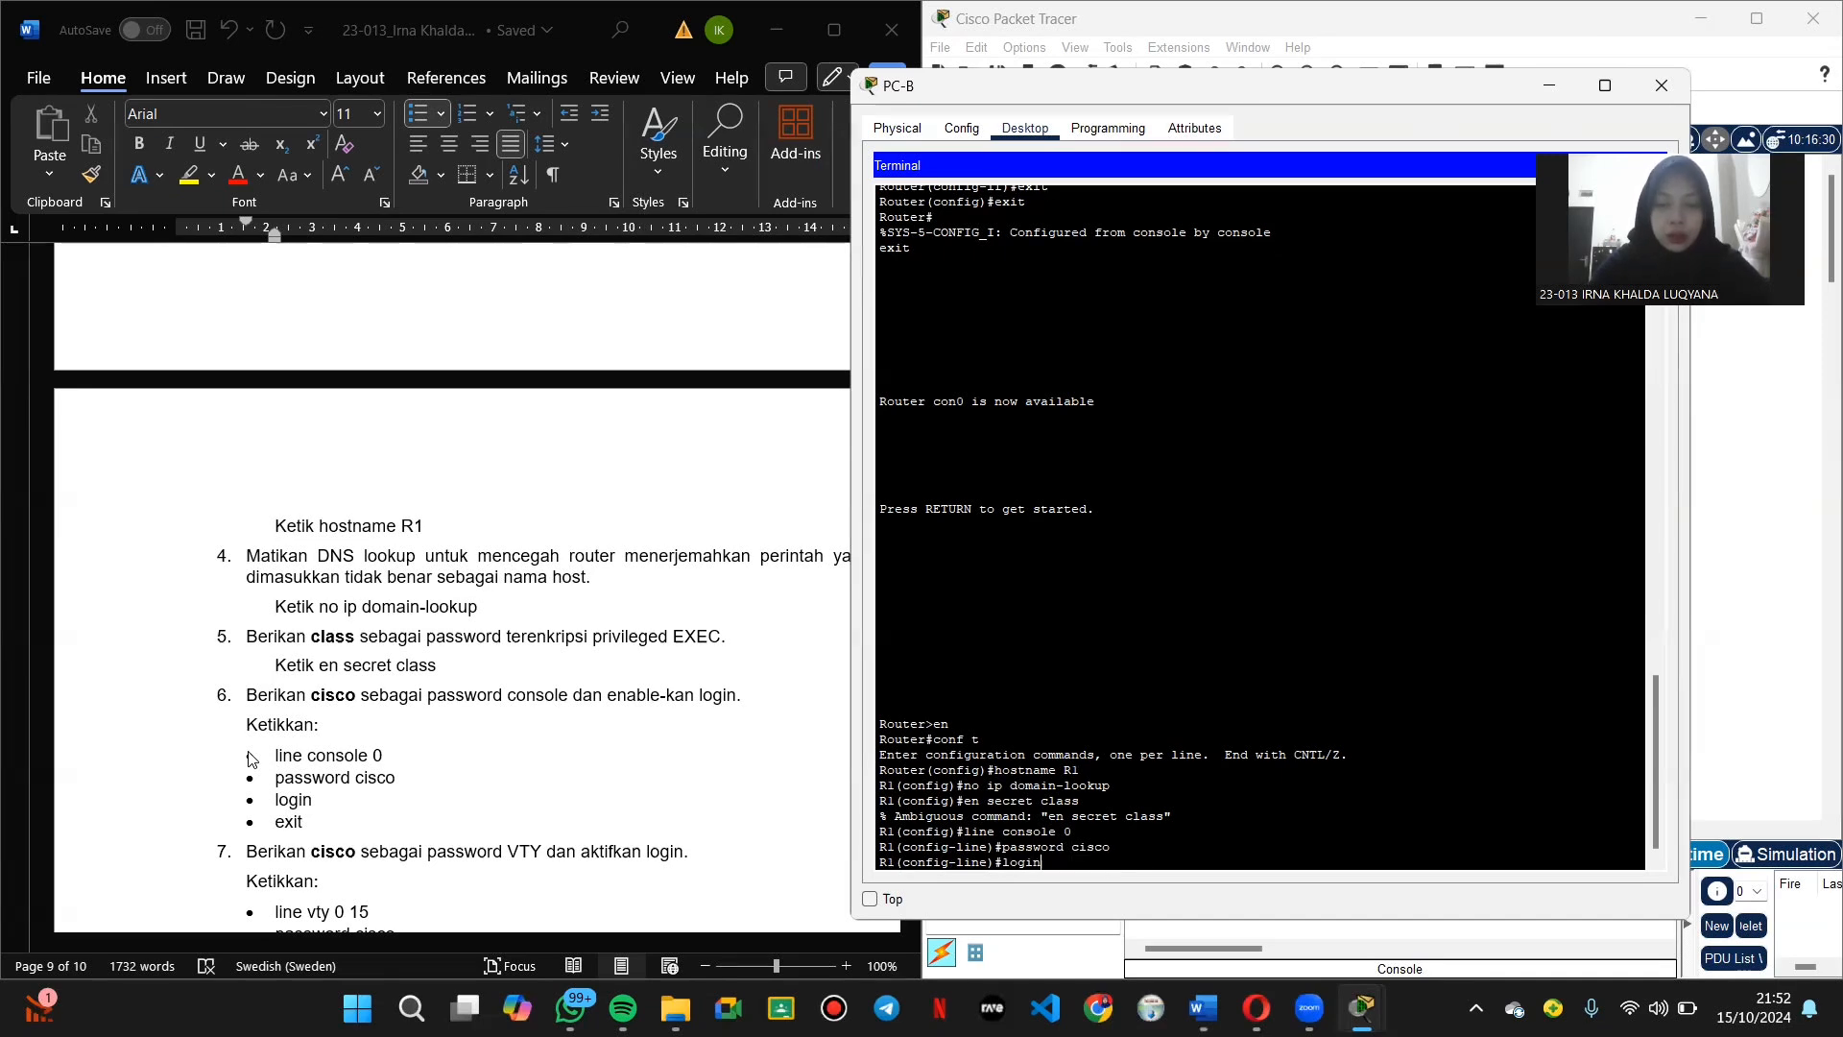
key("Return")
type("exit")
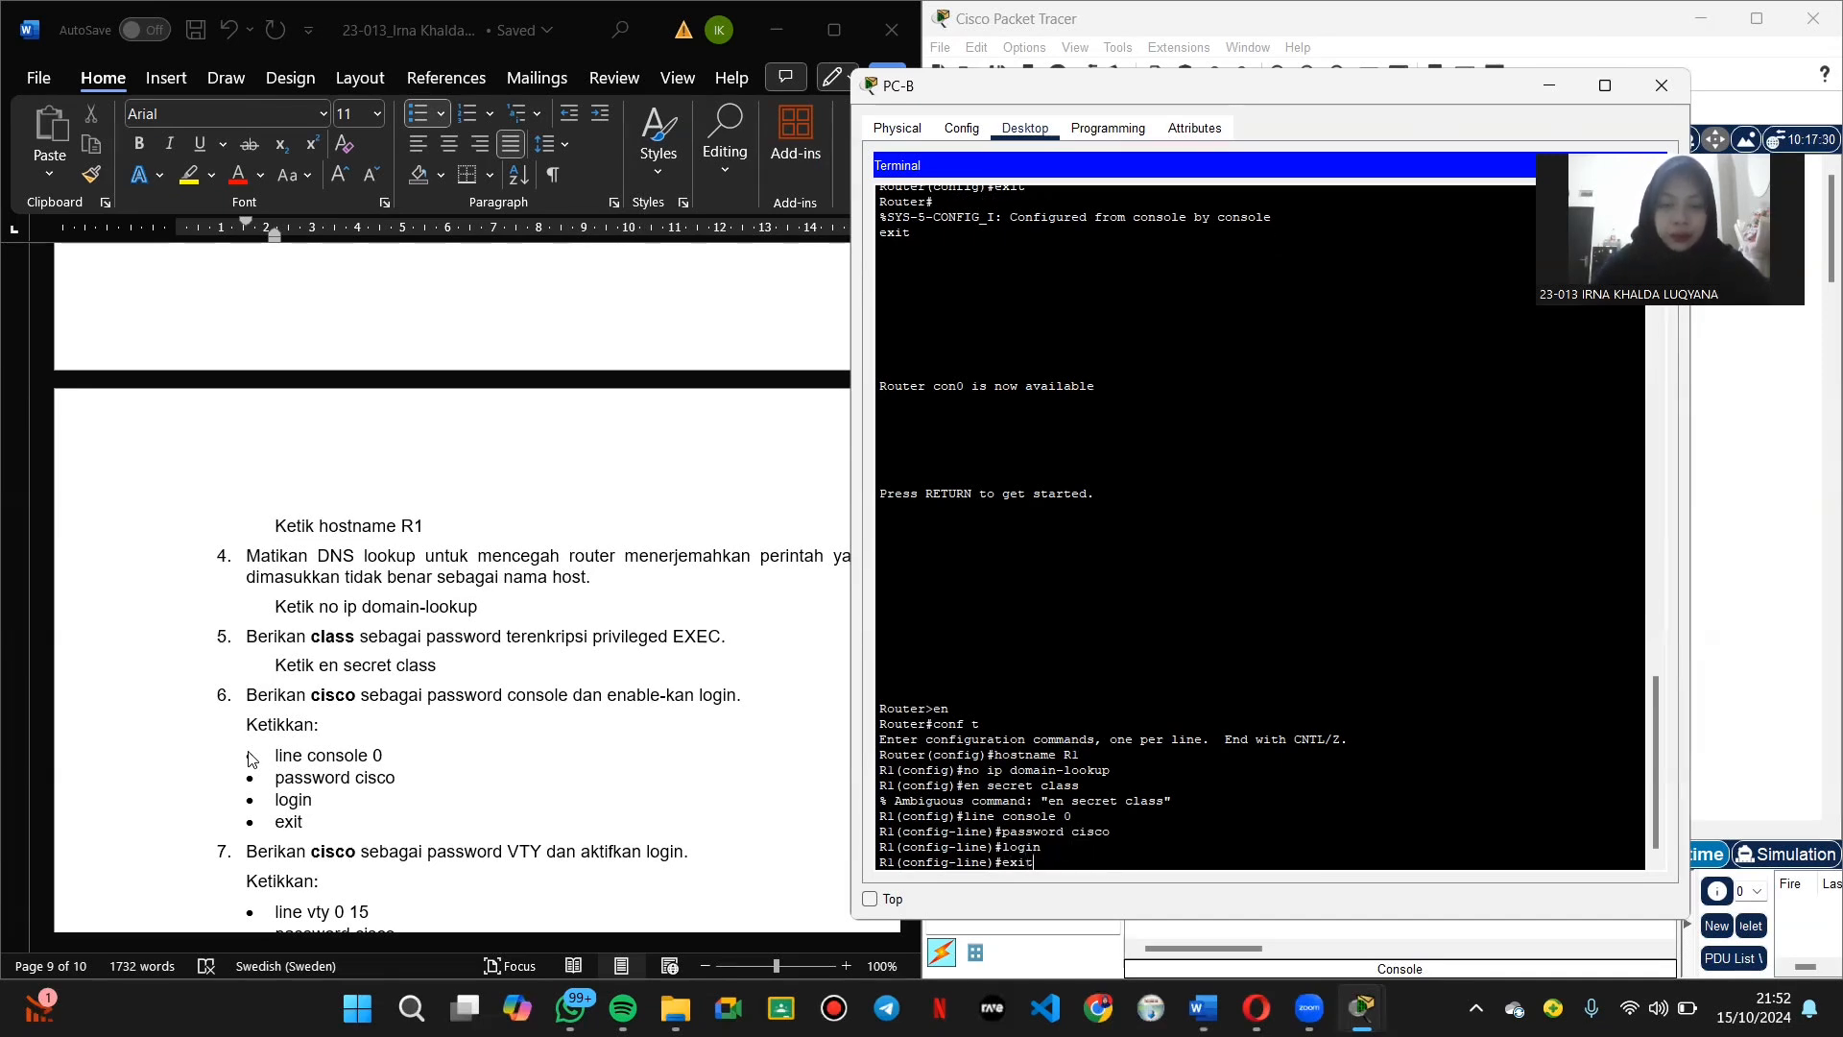
key("Return")
scroll(251, 758, "down", 3)
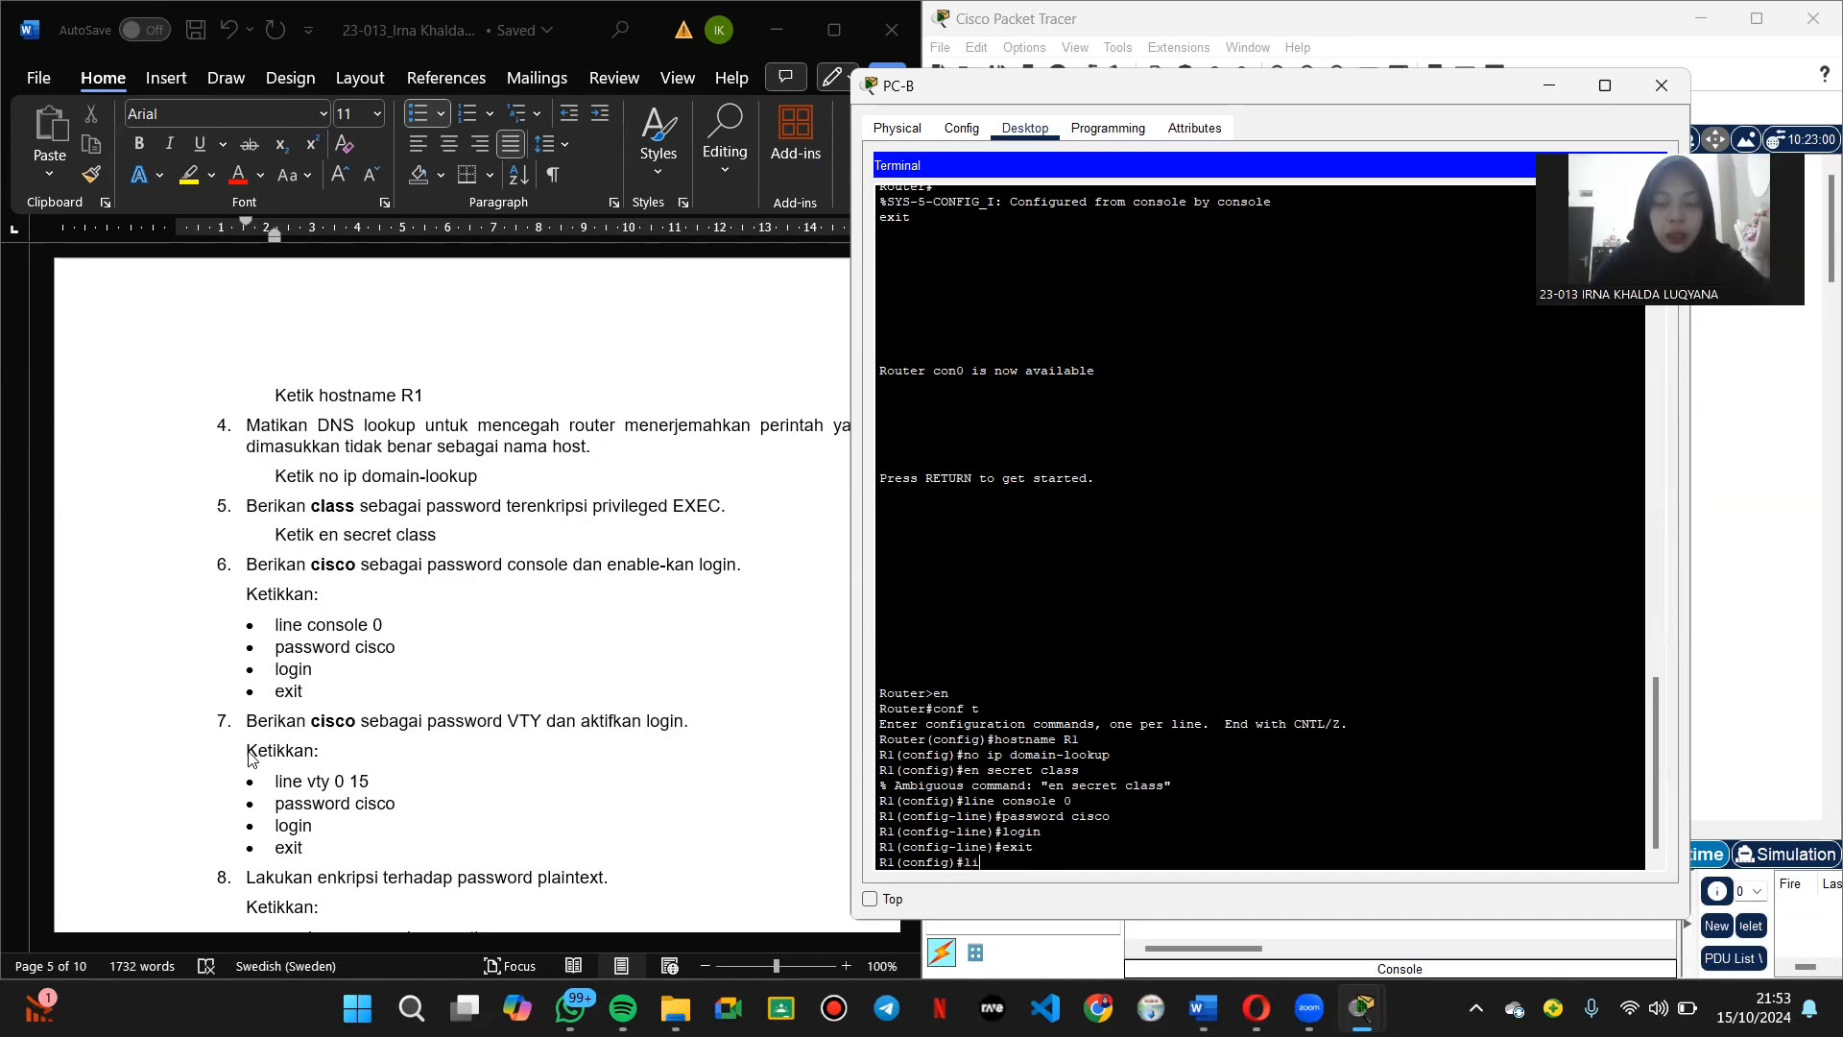
Step: Give VTY lines 0 15 a password, require login, and exit to global configuration
type("ne vty 0 15")
key("Return")
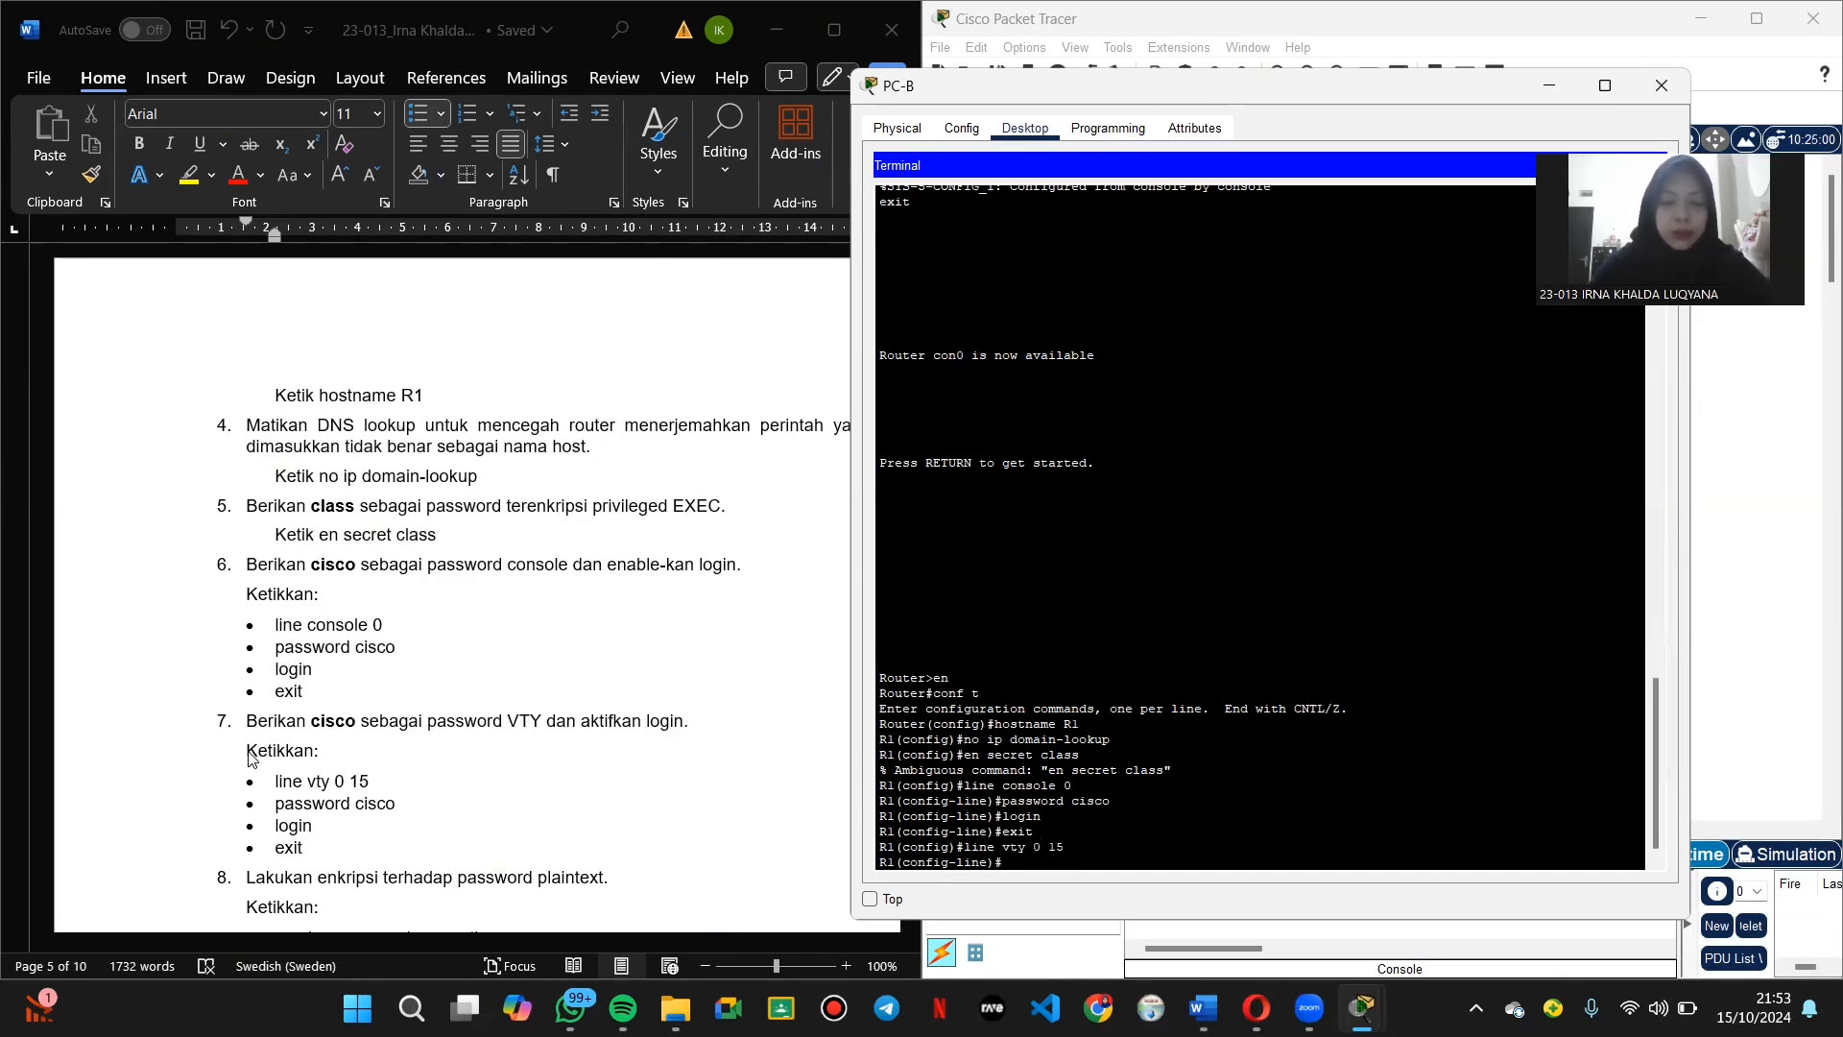
type("pass")
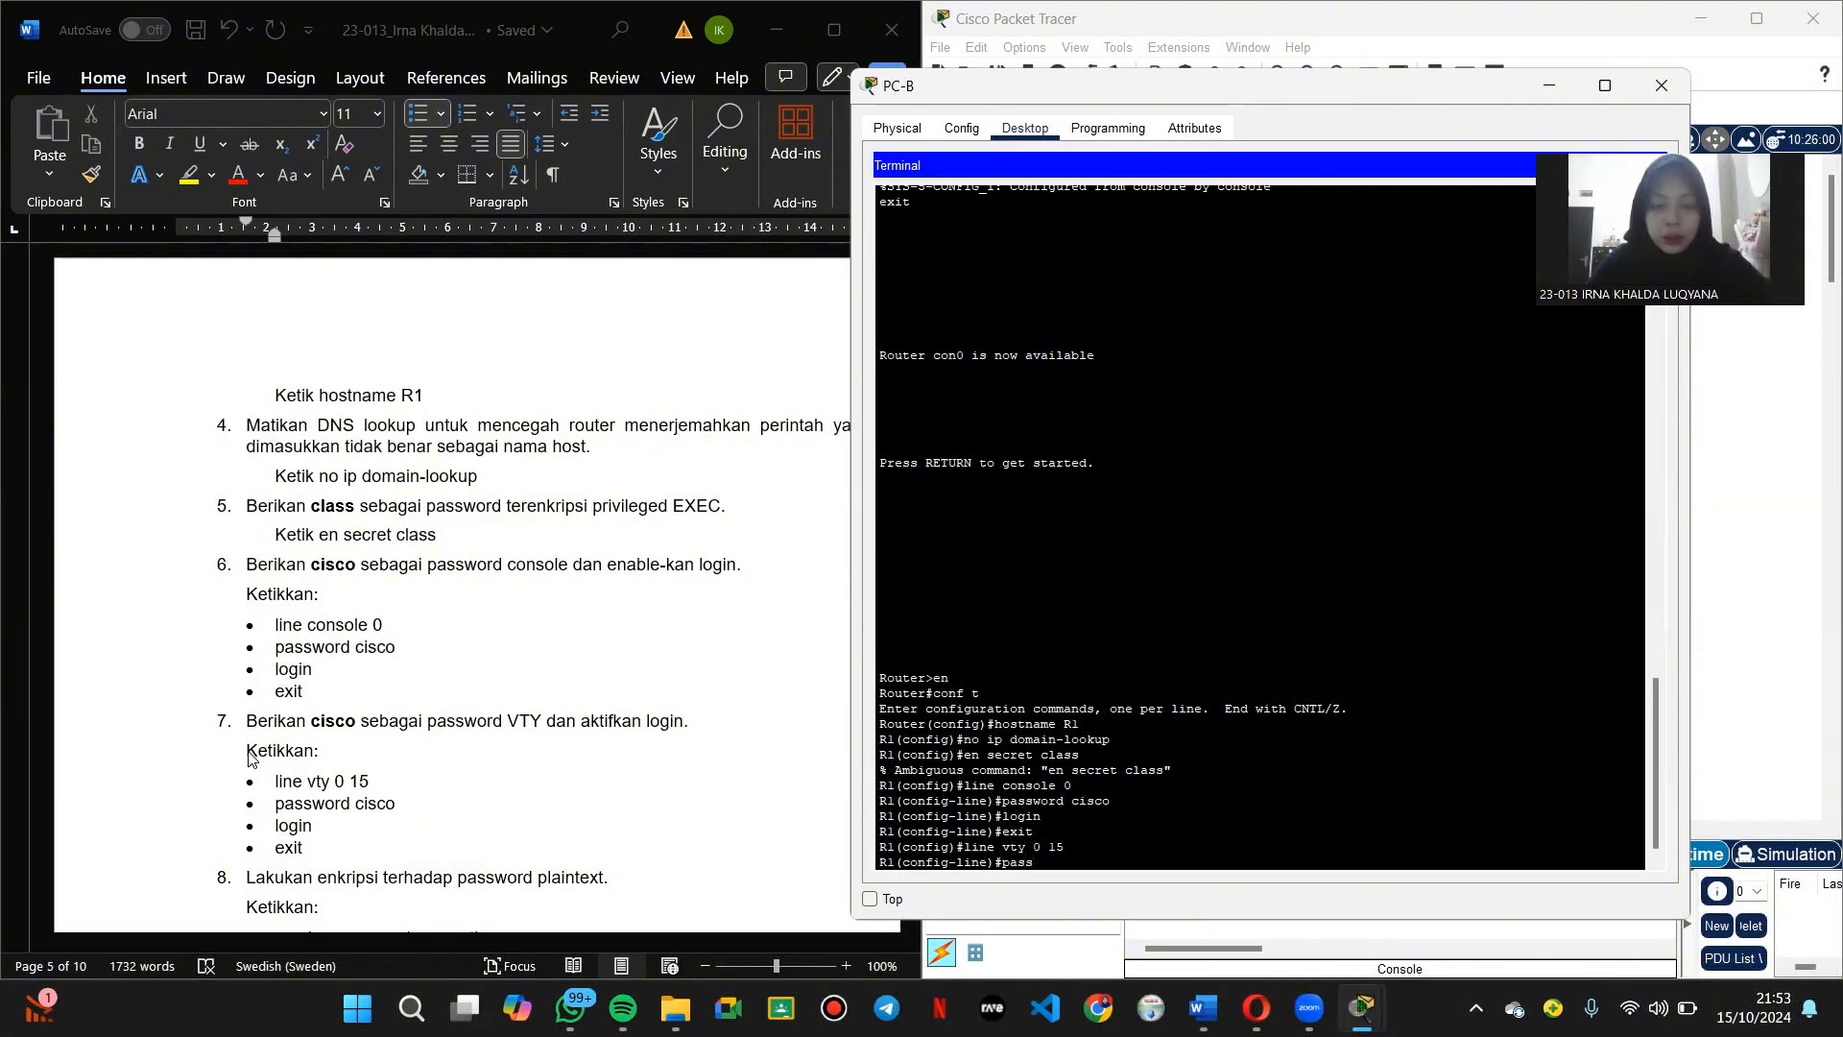
type("word cisco")
key("Return")
type("login")
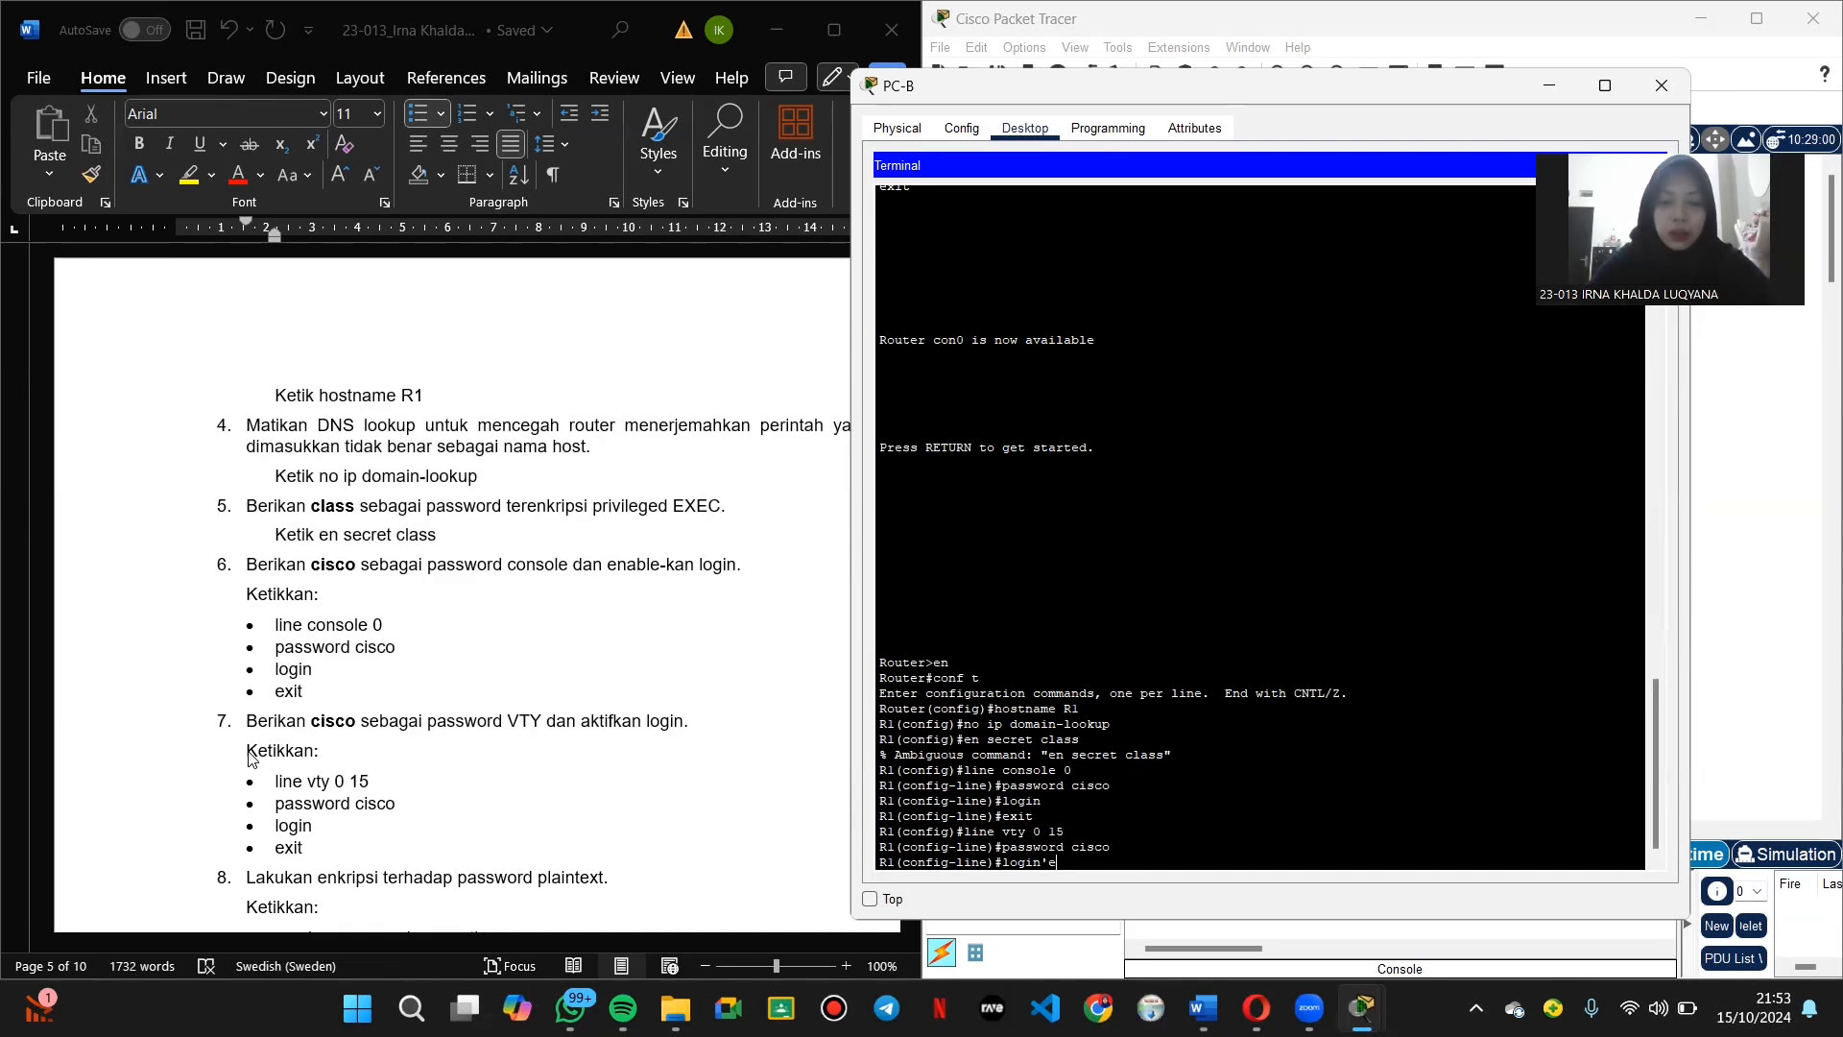
key("Return")
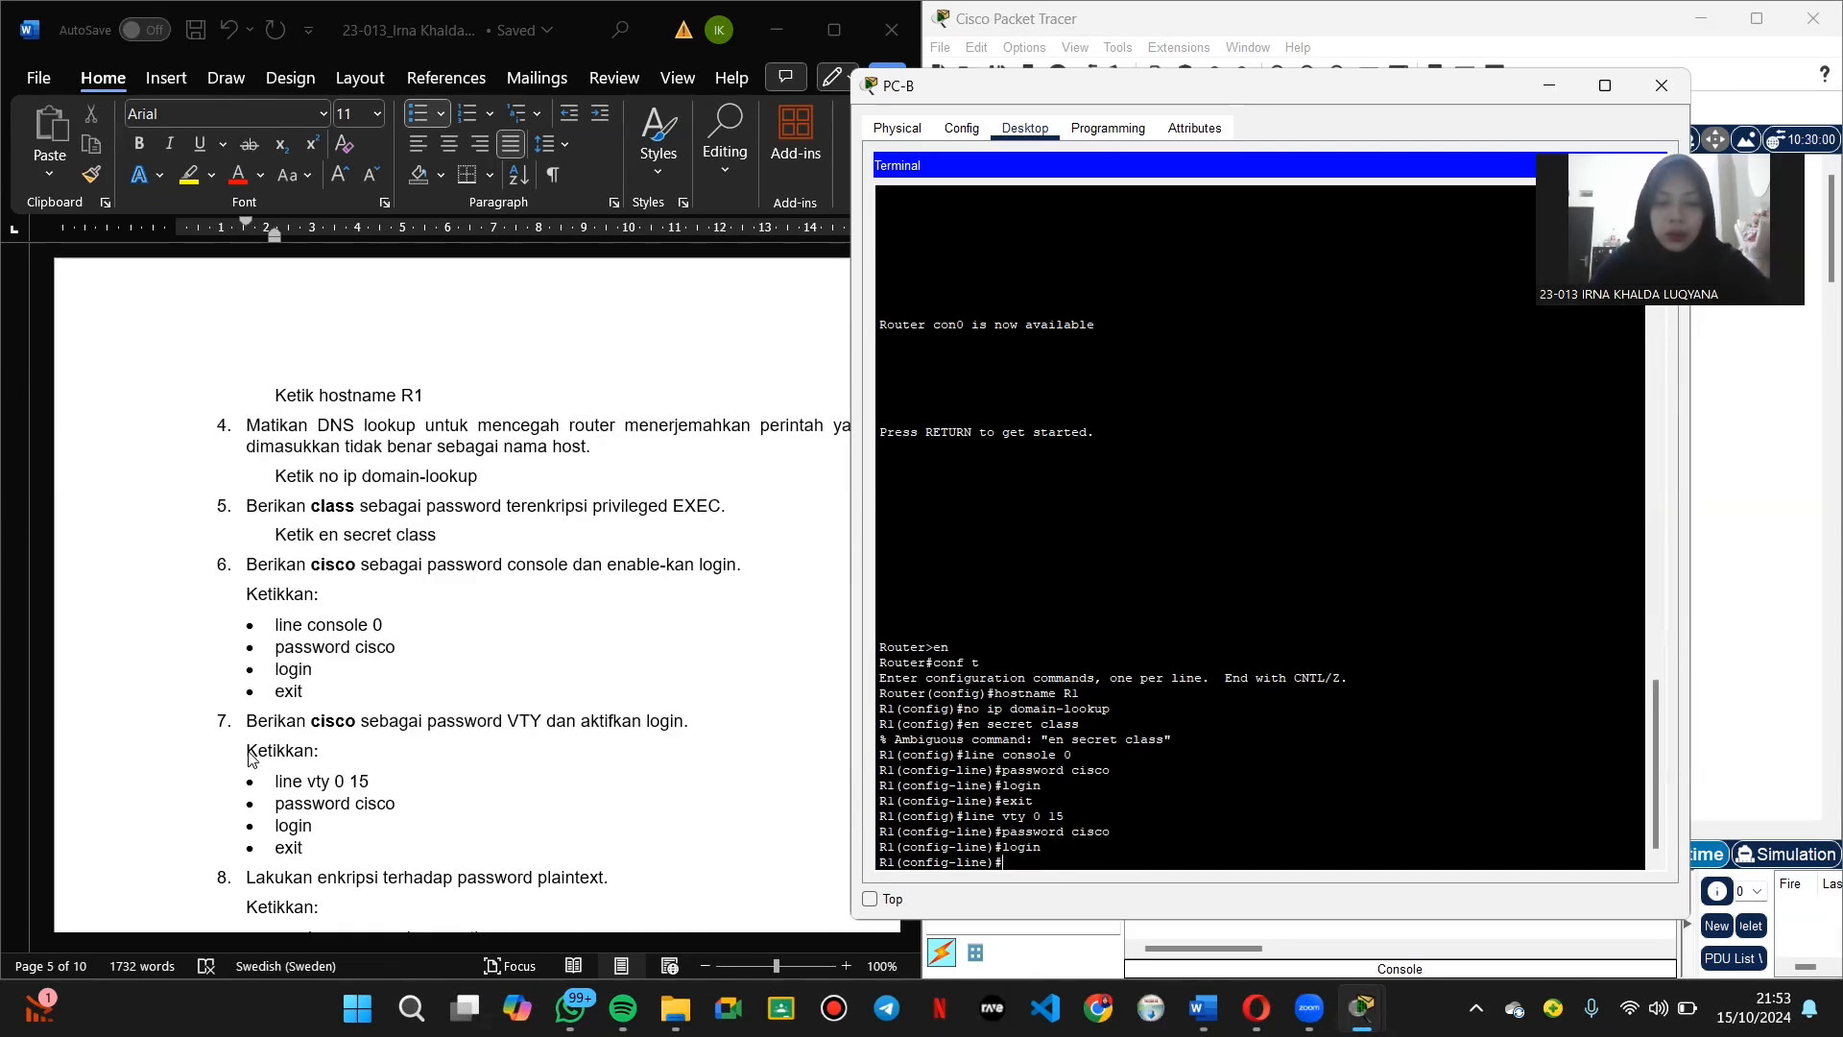
type("exit")
key("Return")
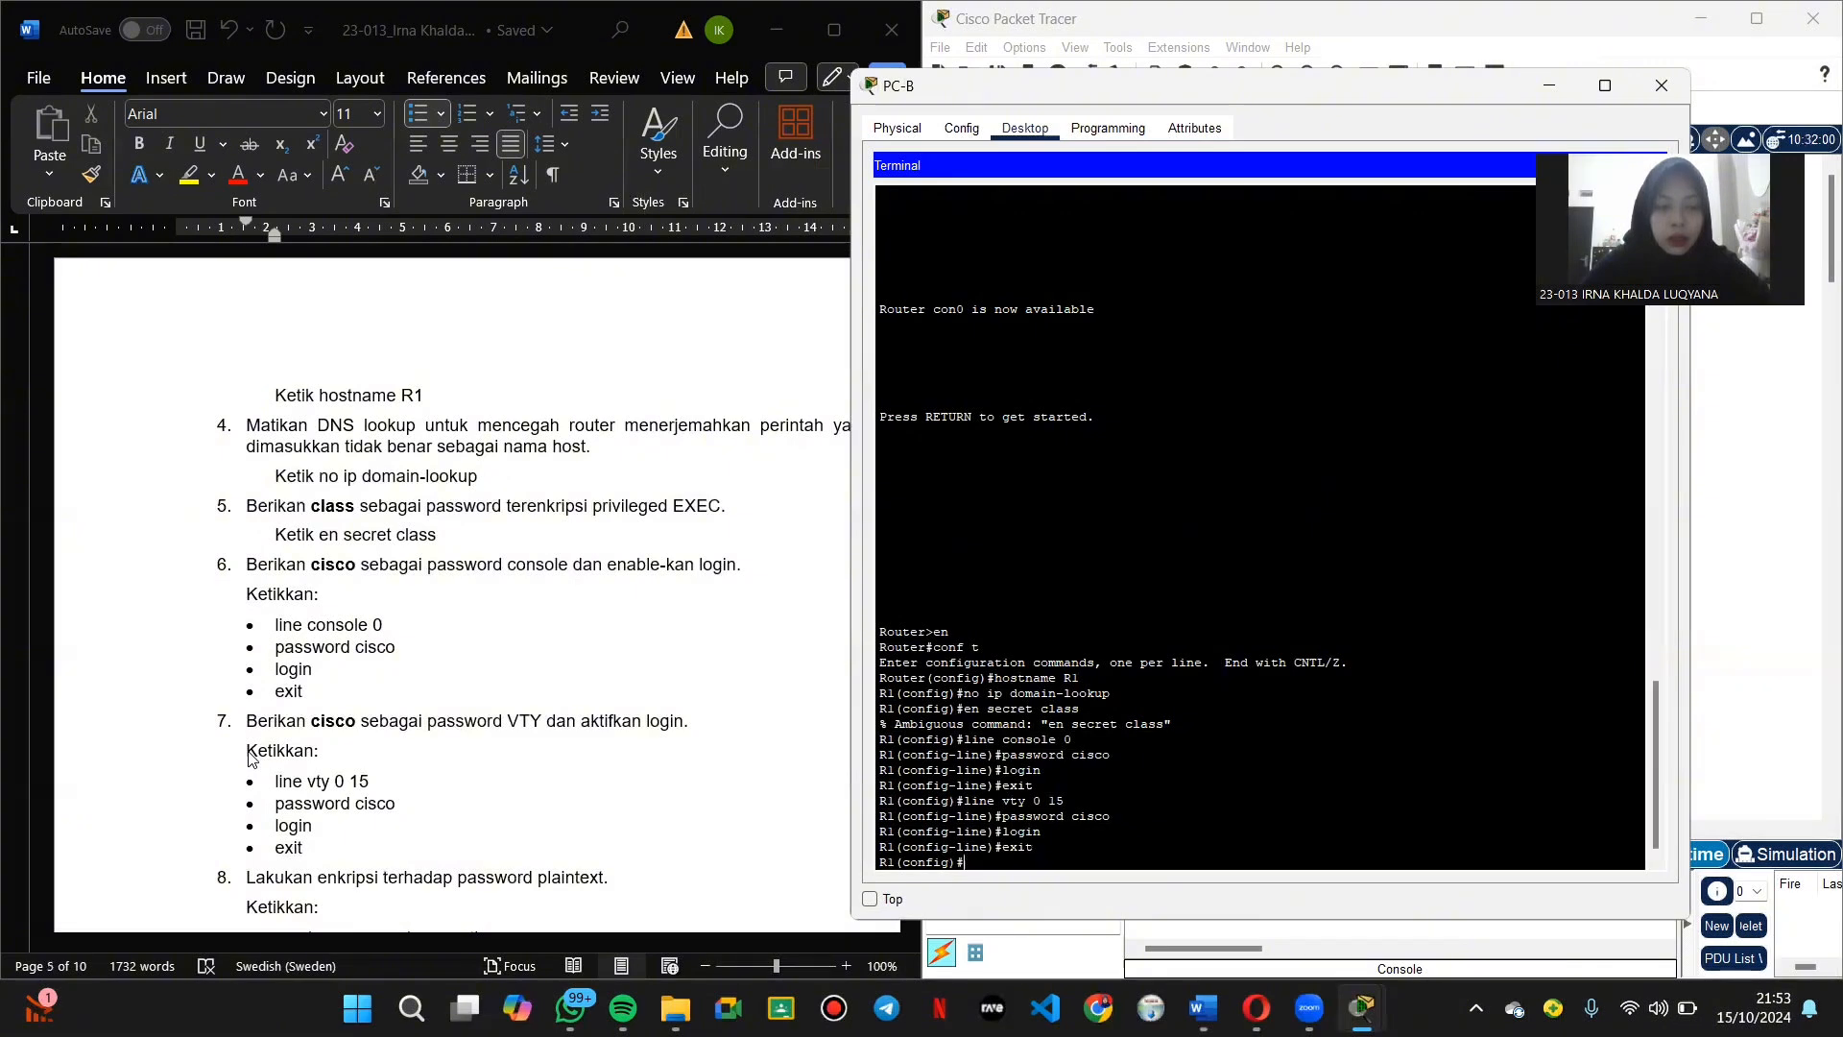
scroll(252, 758, "down", 4)
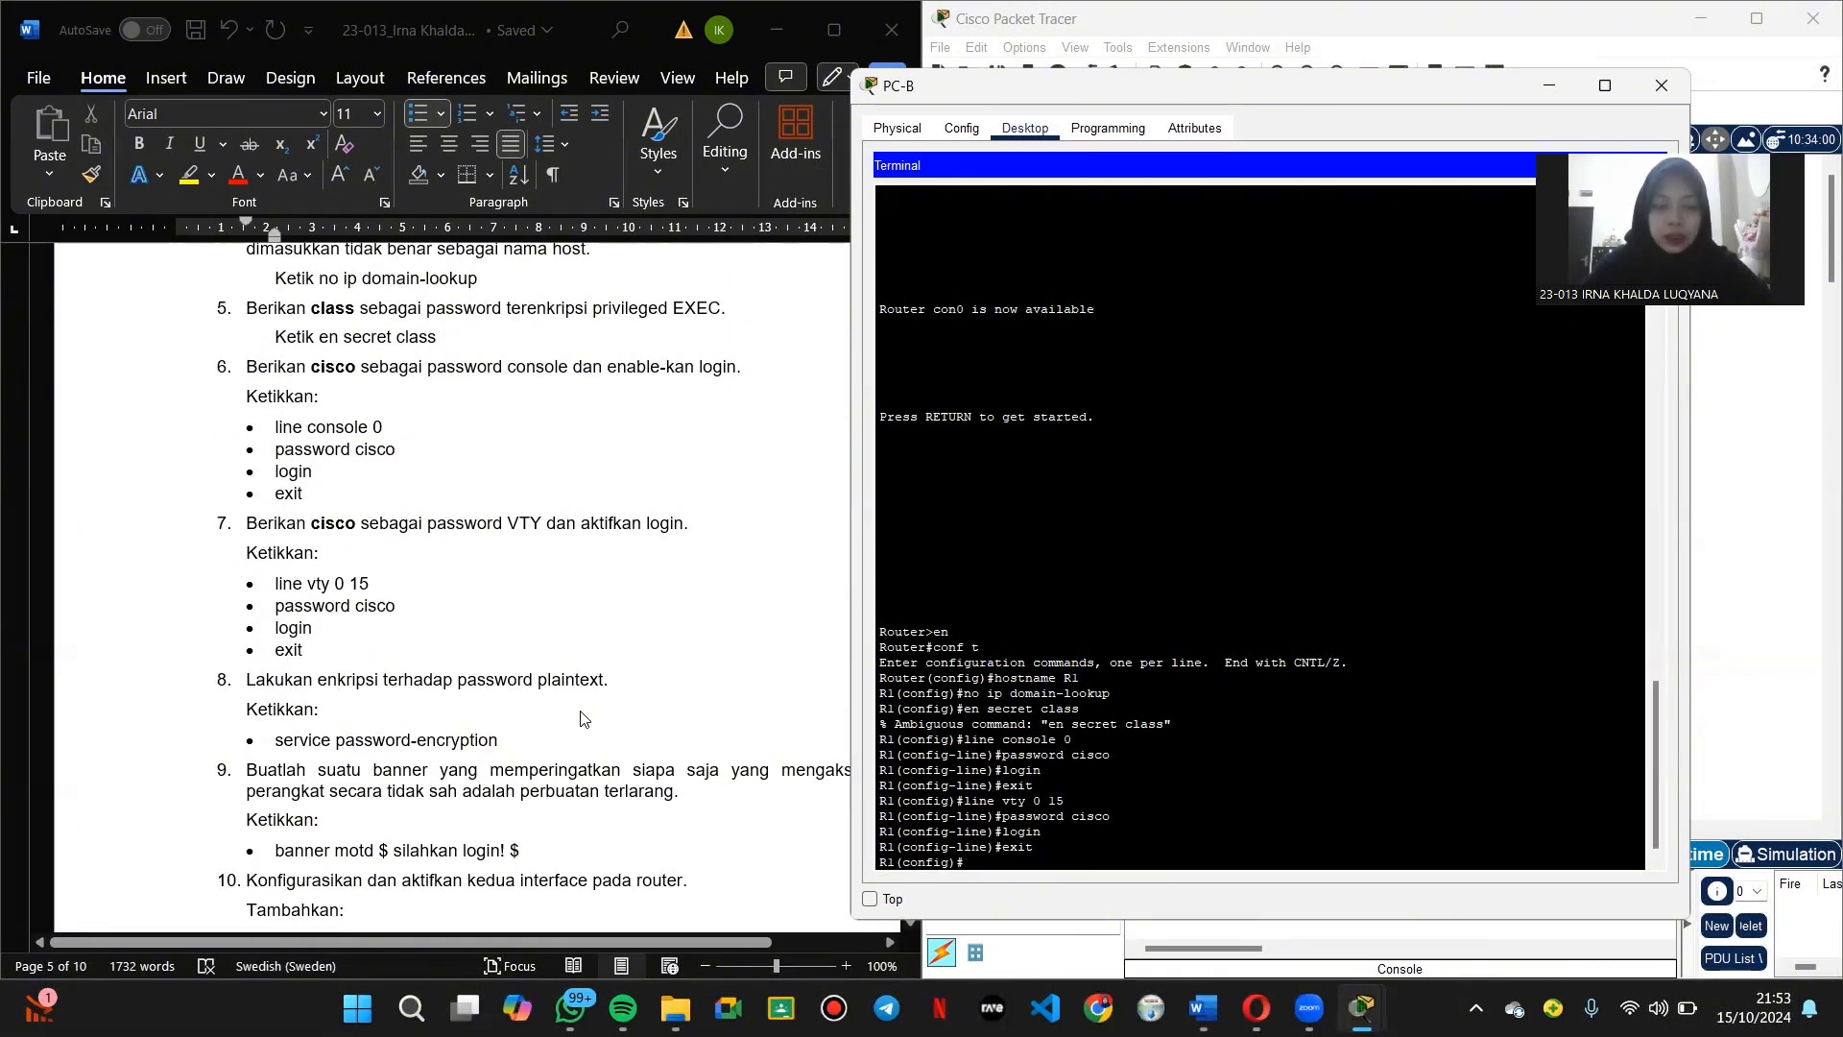
Step: Enable service password-encryption and set the MOTD banner to 'silahkan login!'
type("servi")
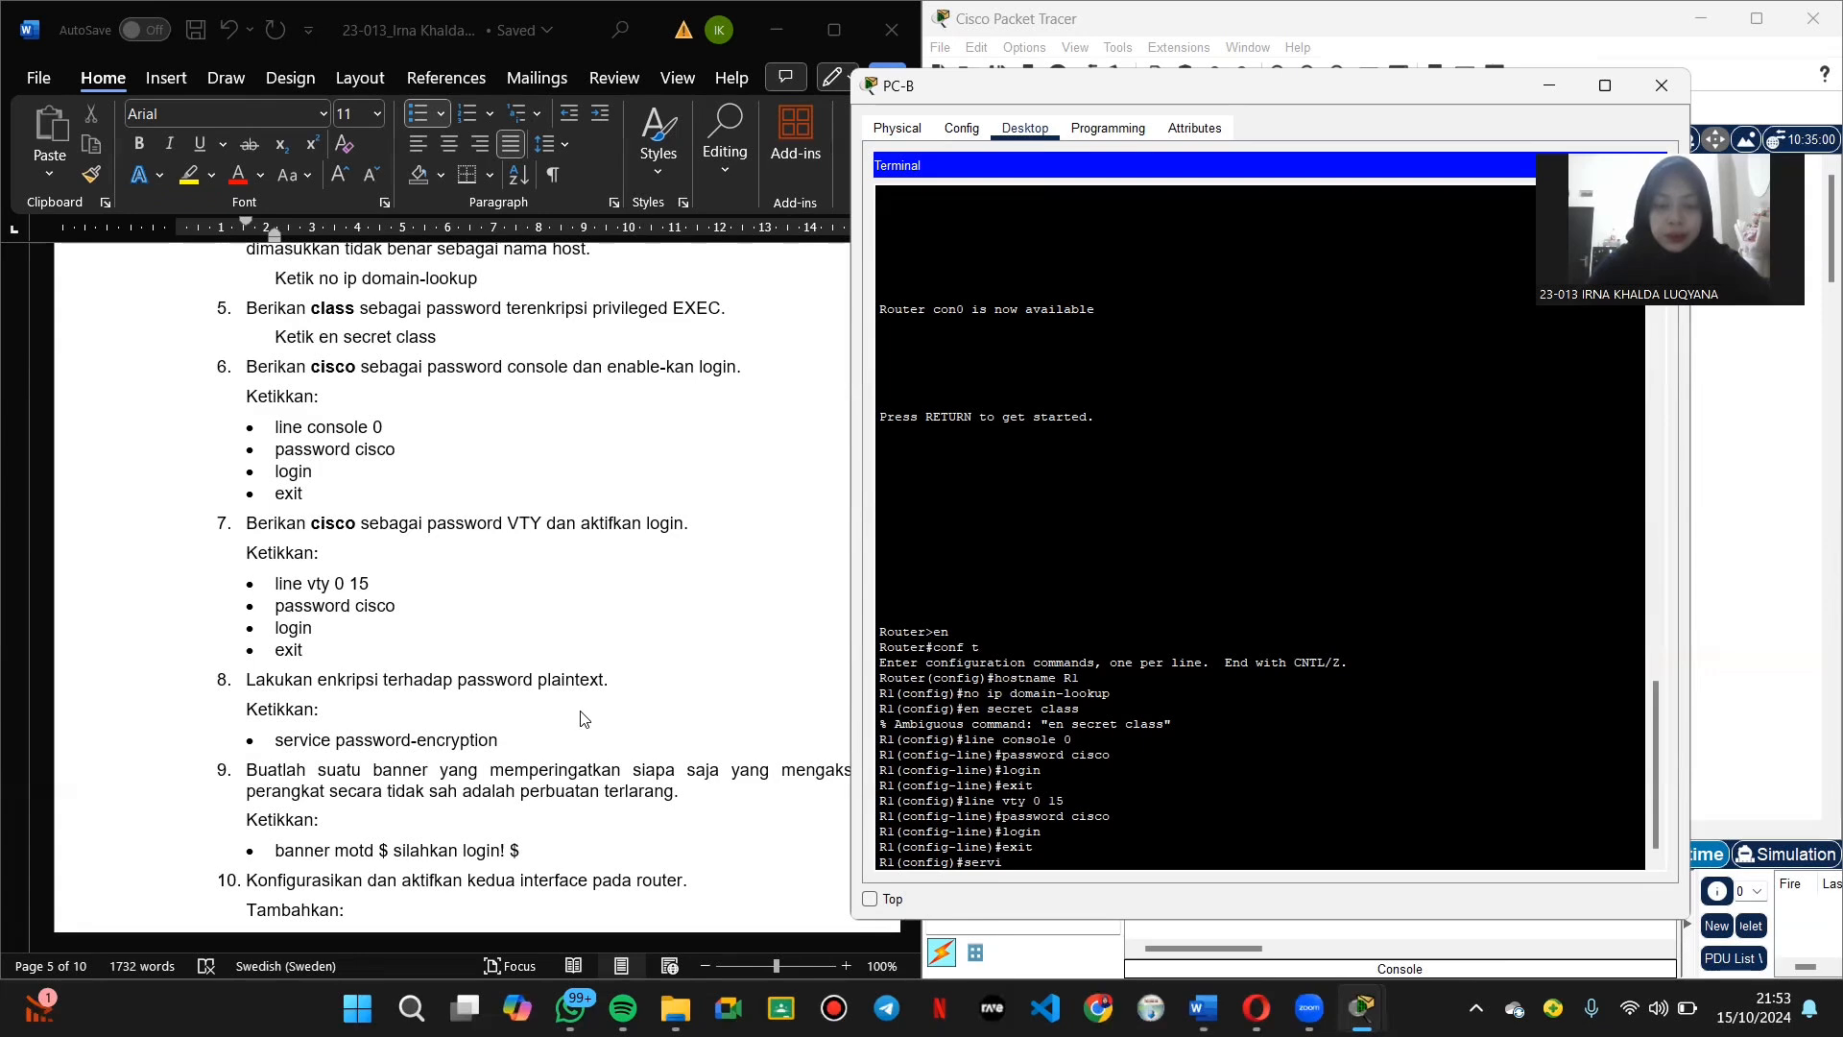
type("ce password-encry")
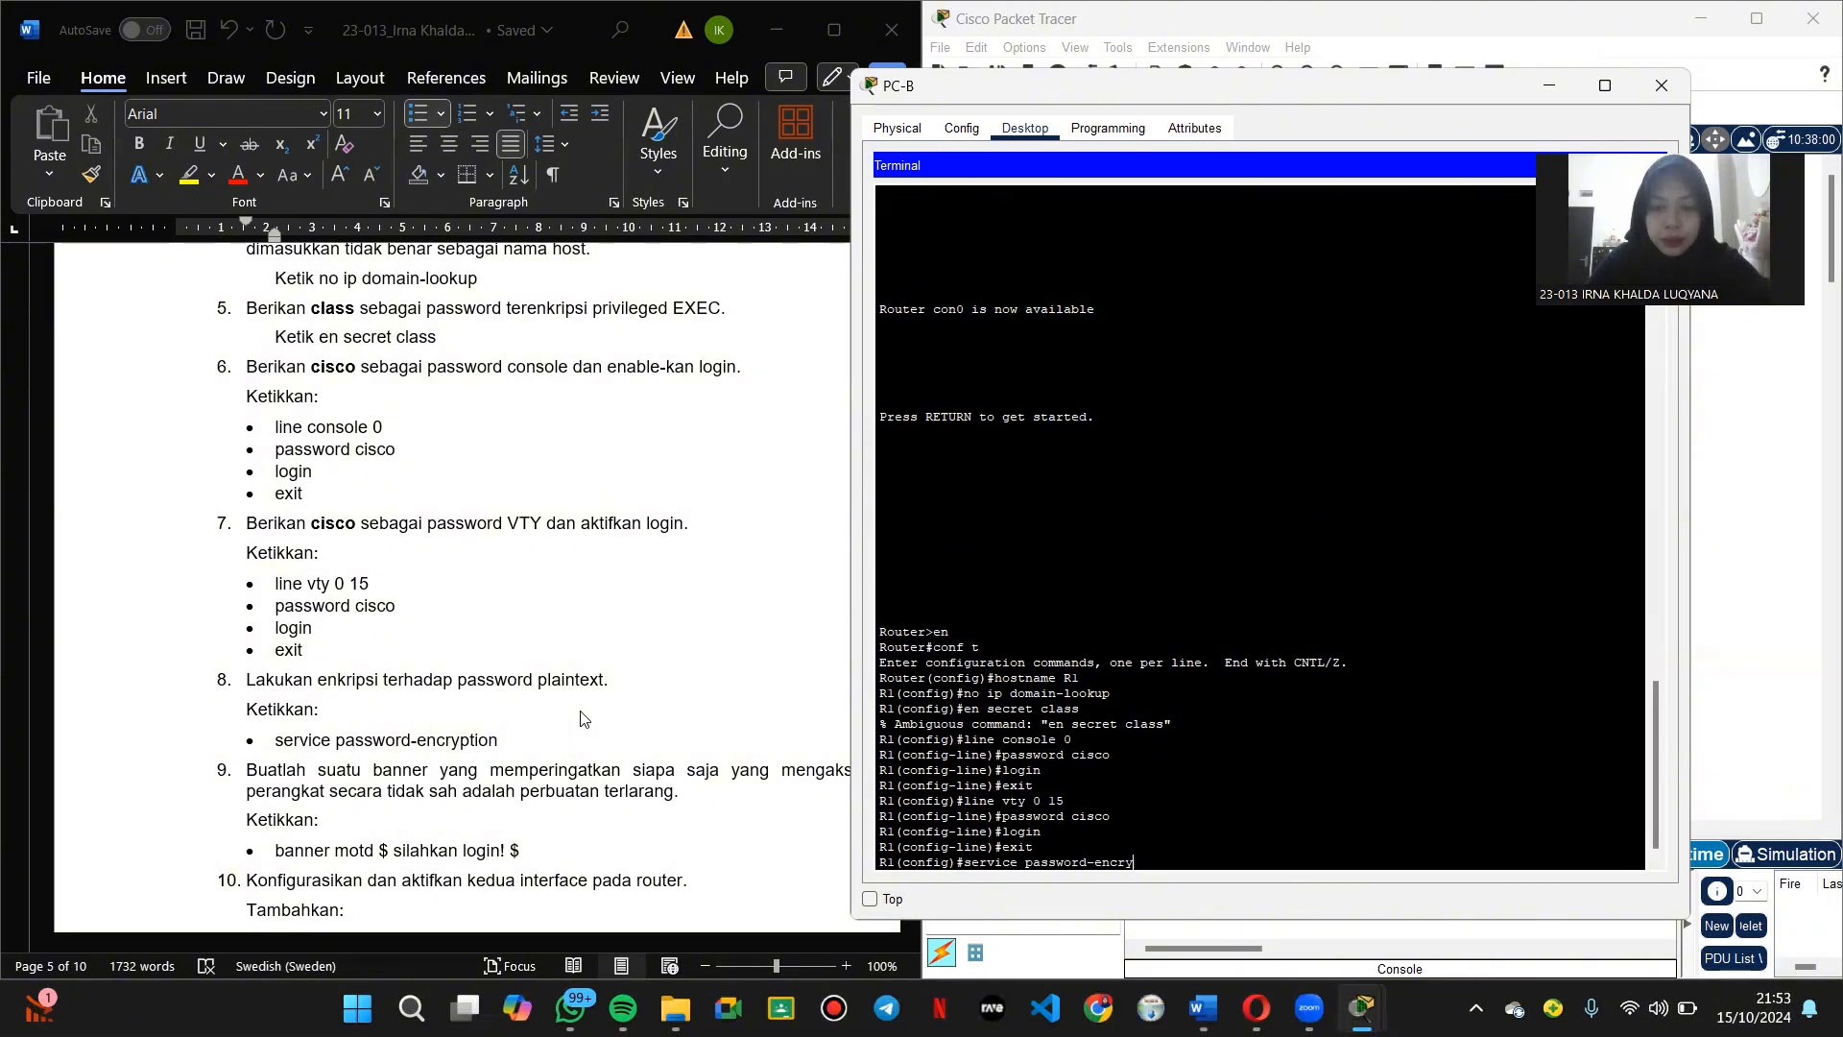
type("ptio")
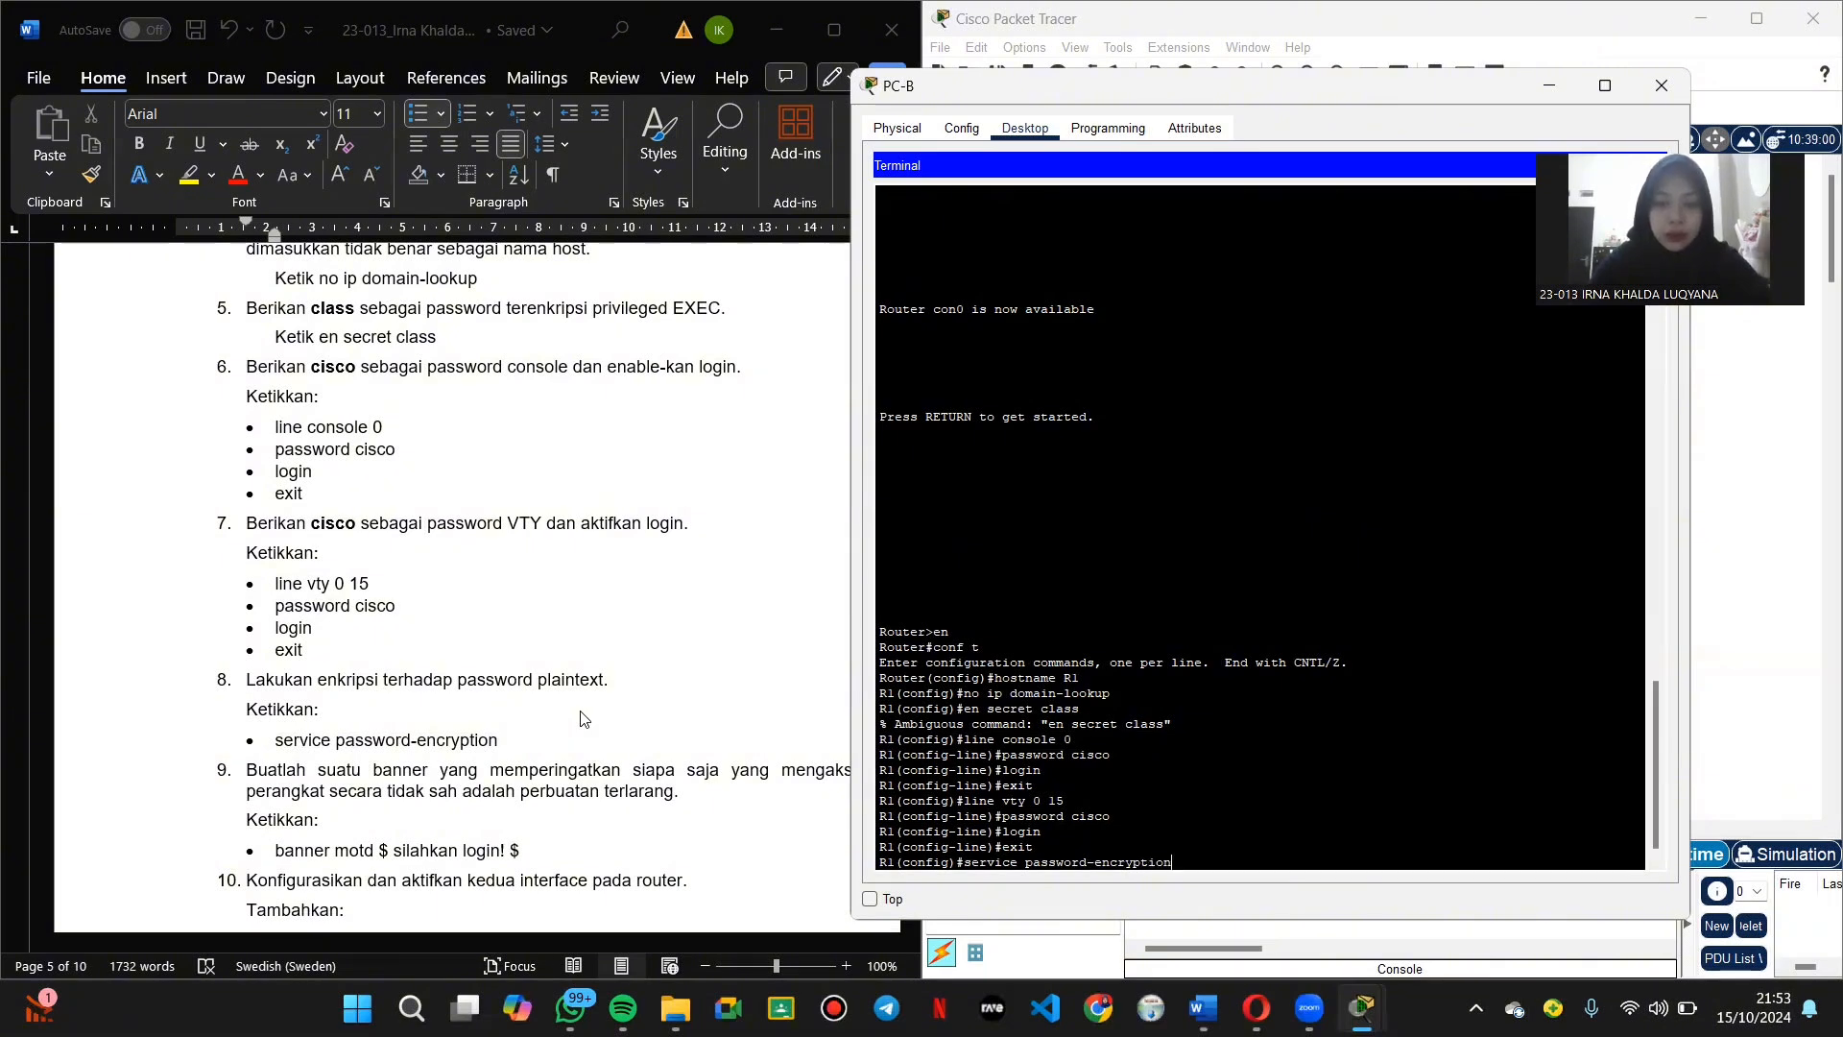
type("n")
key("Return")
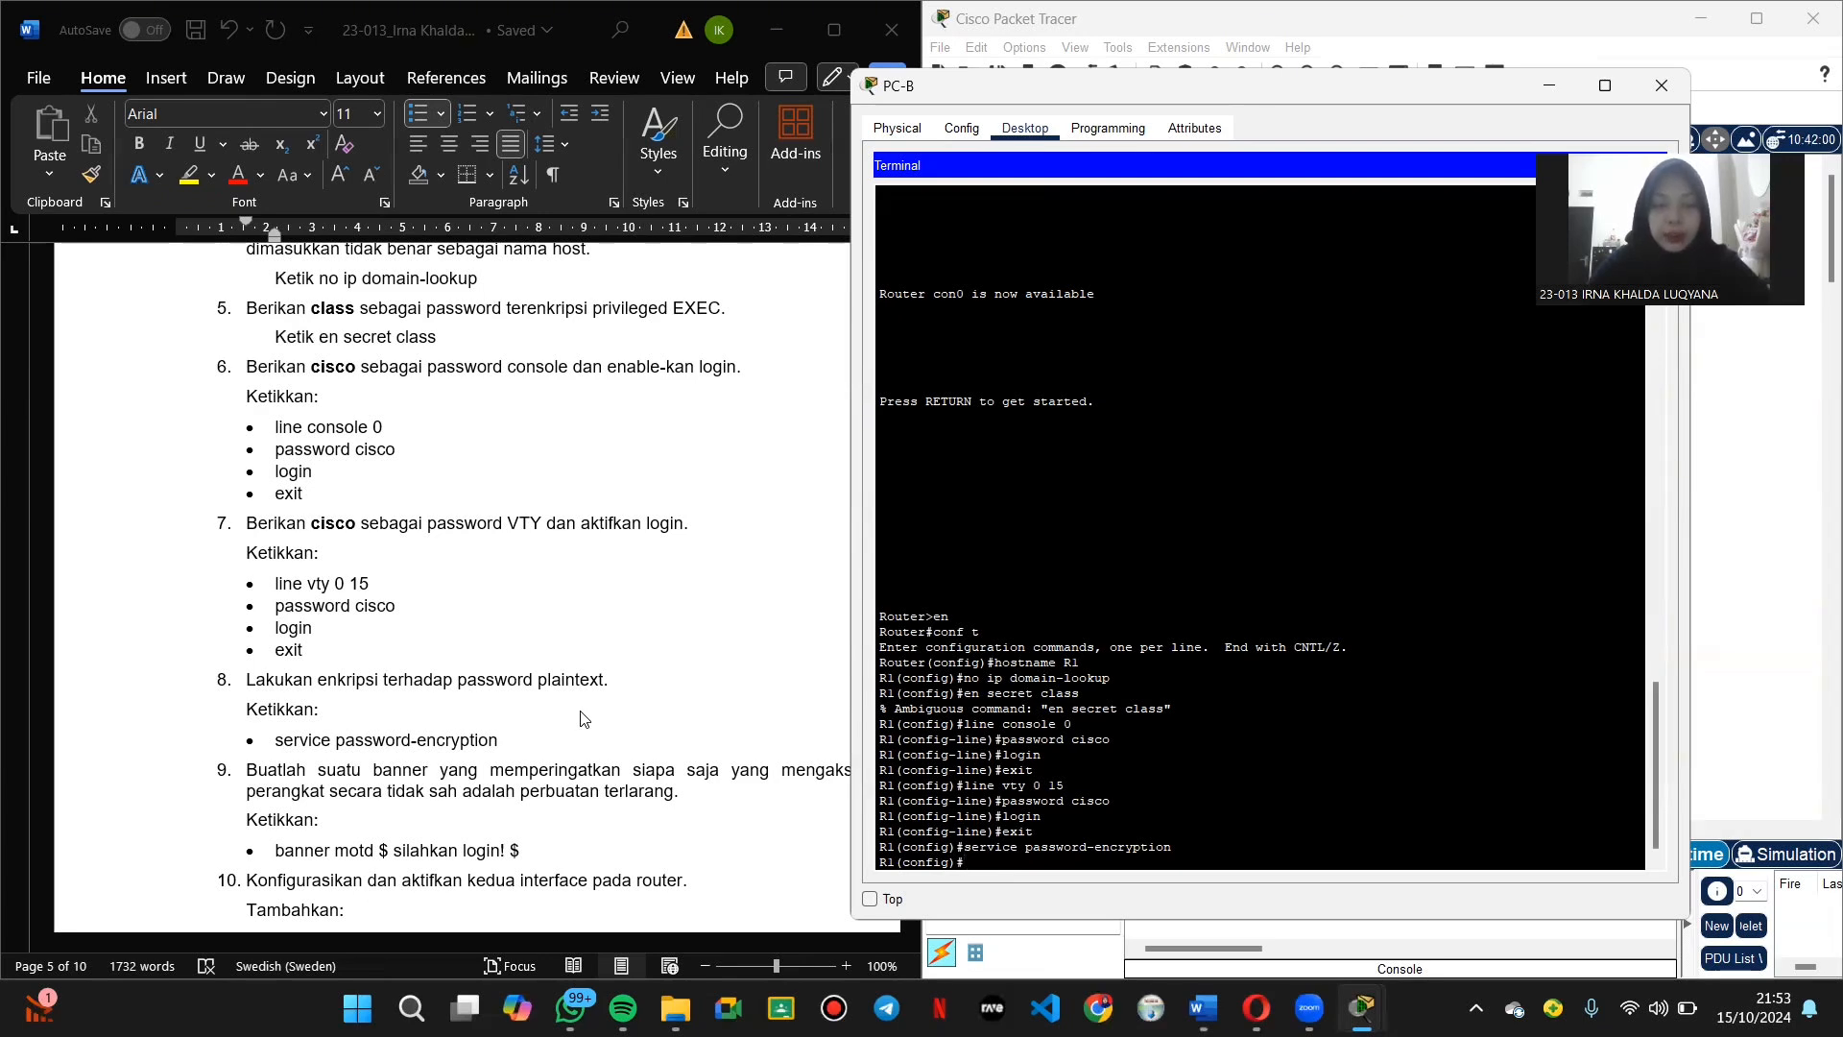
type("ban")
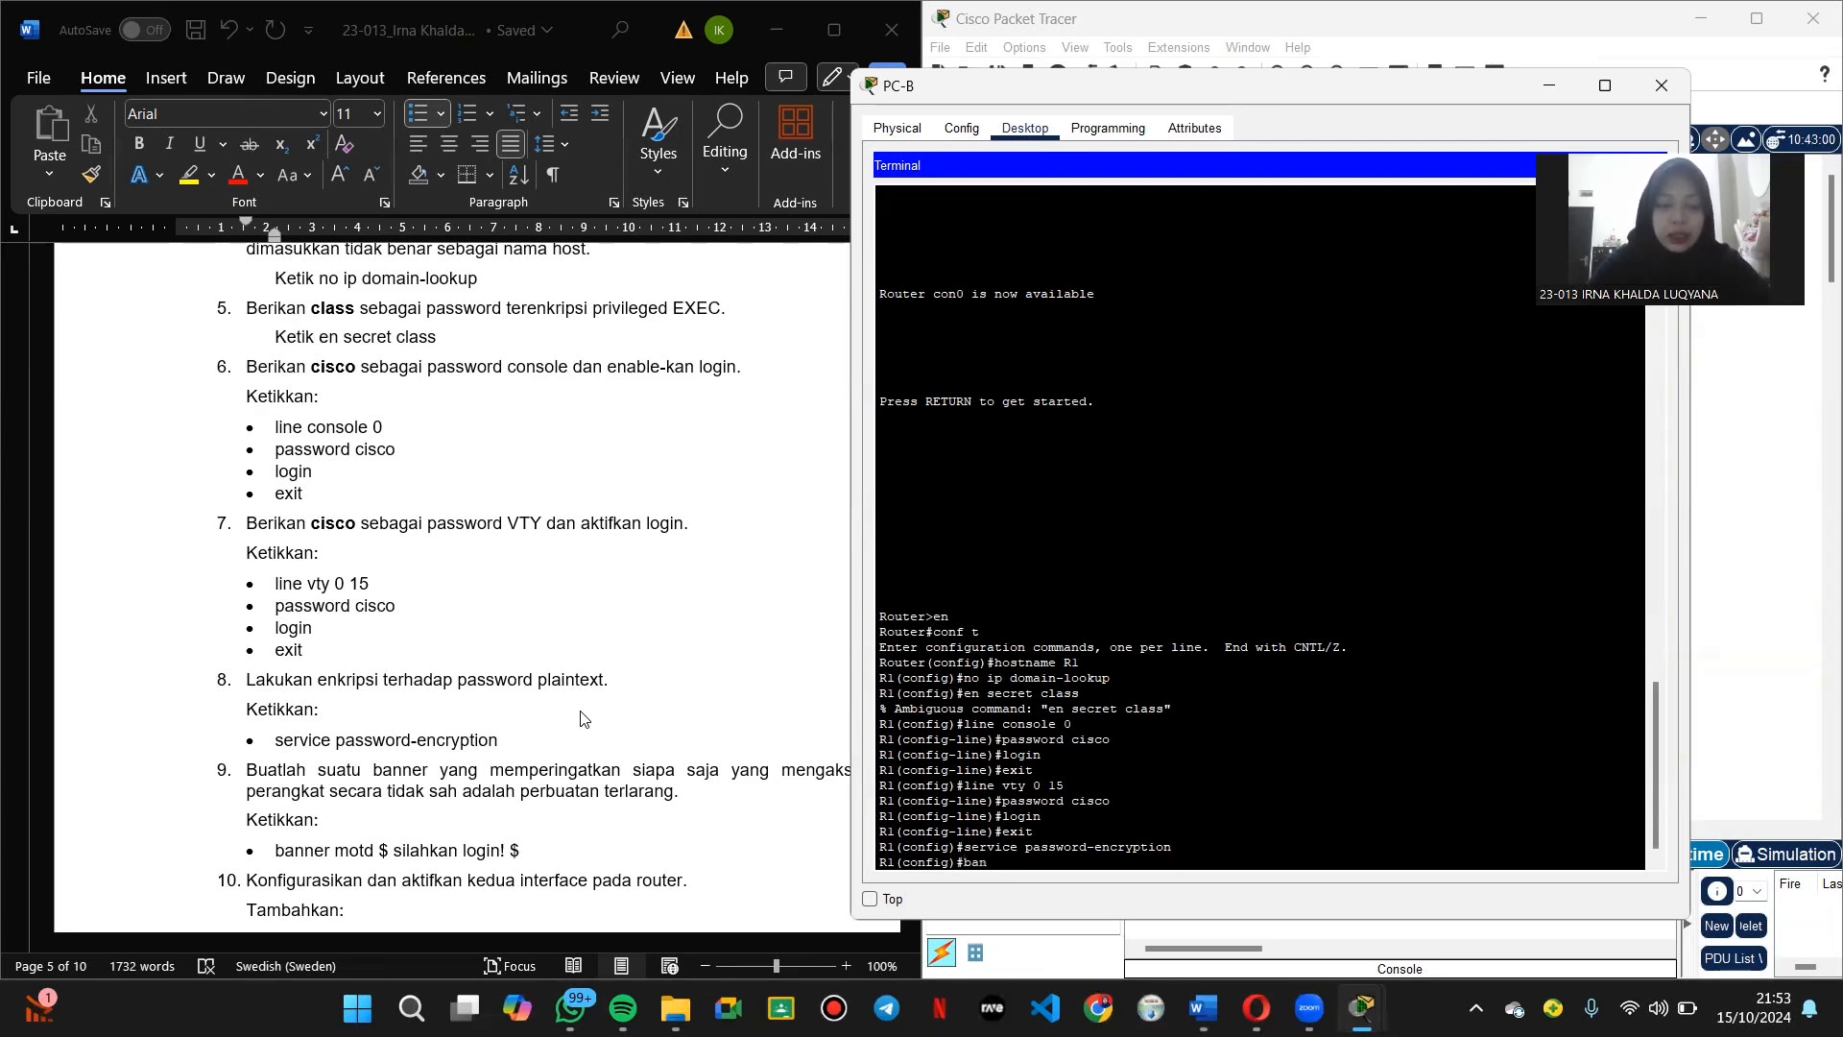
type("ner mot")
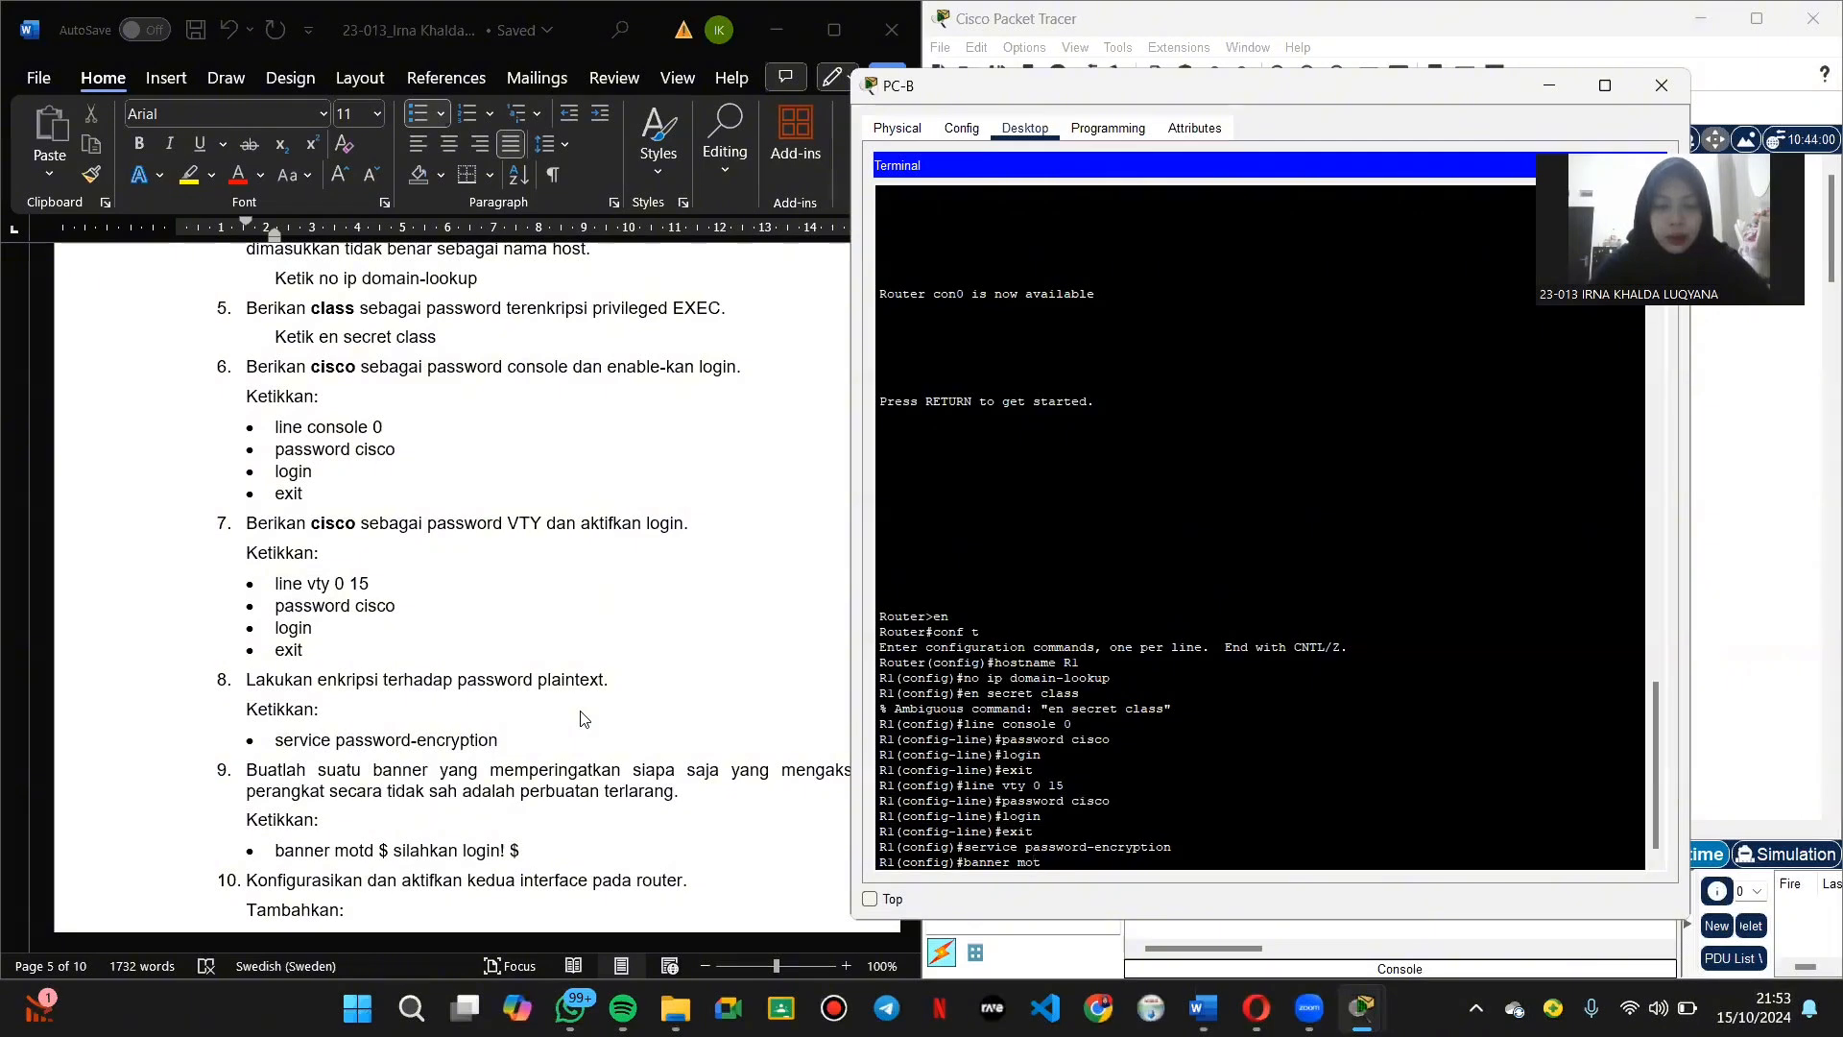
type("d $")
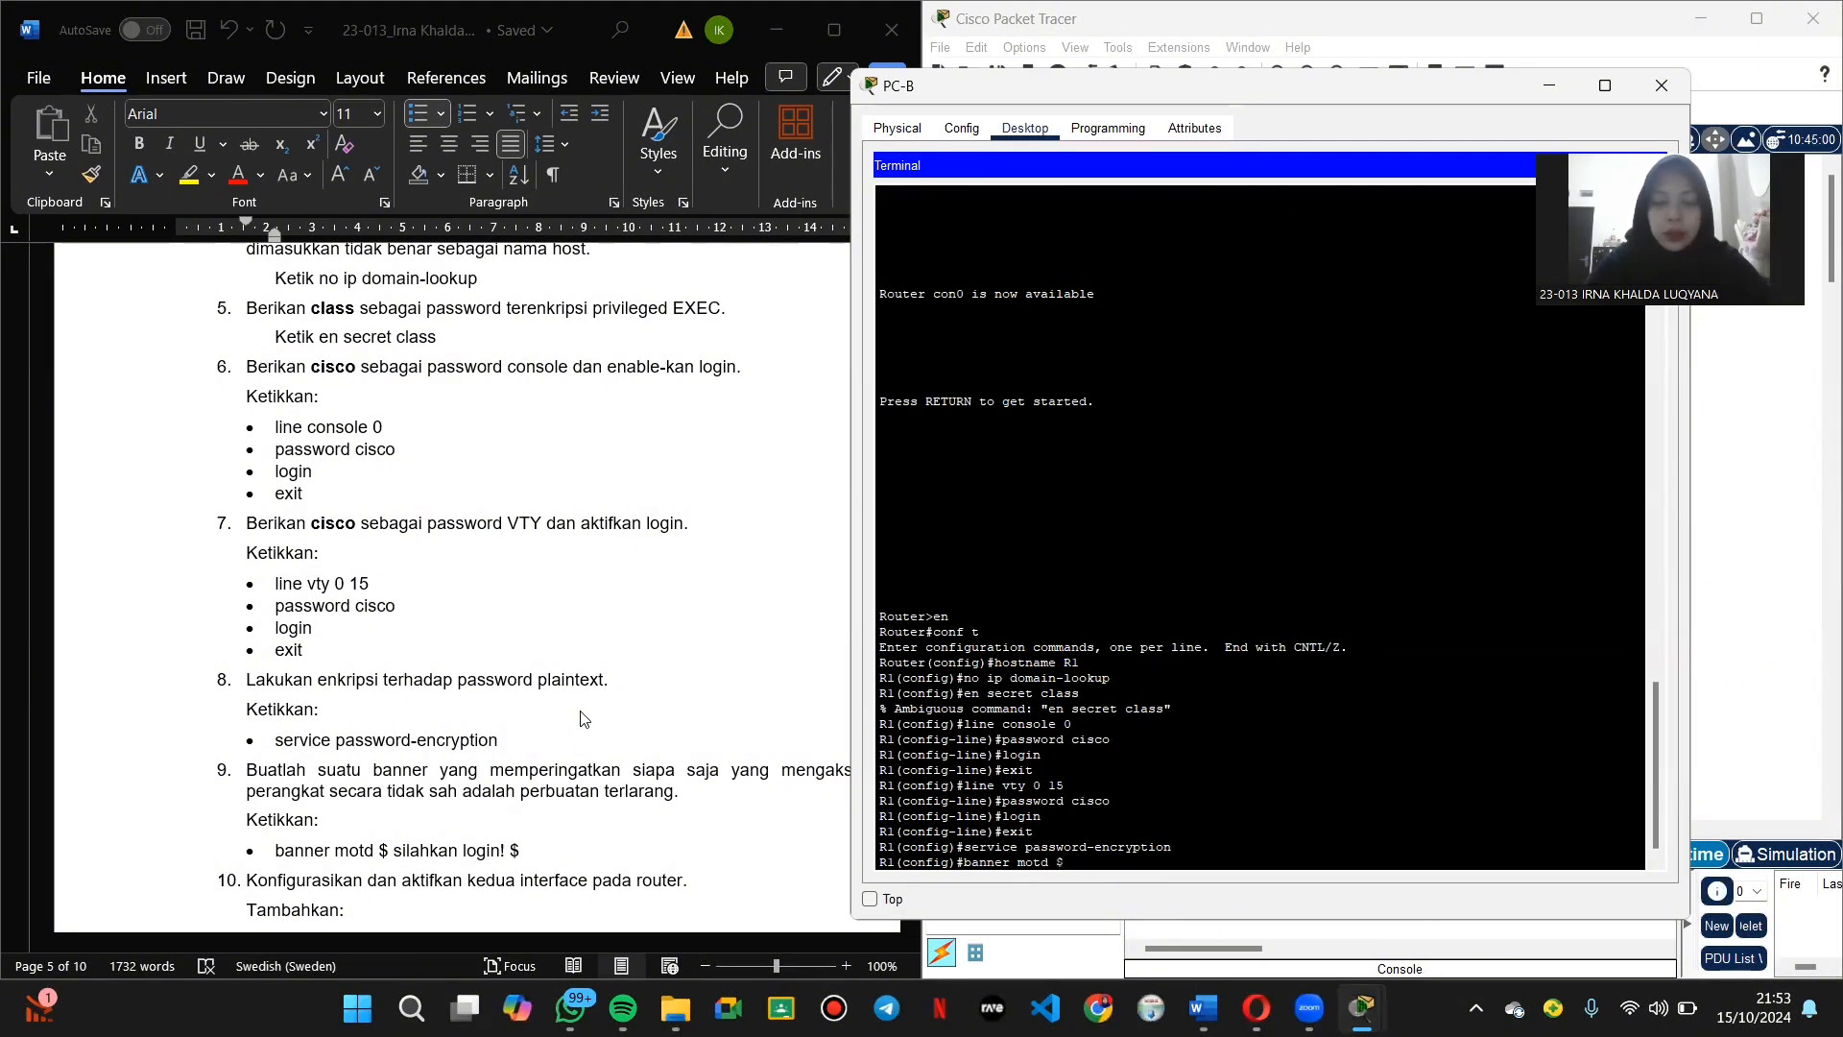
type(" silahka")
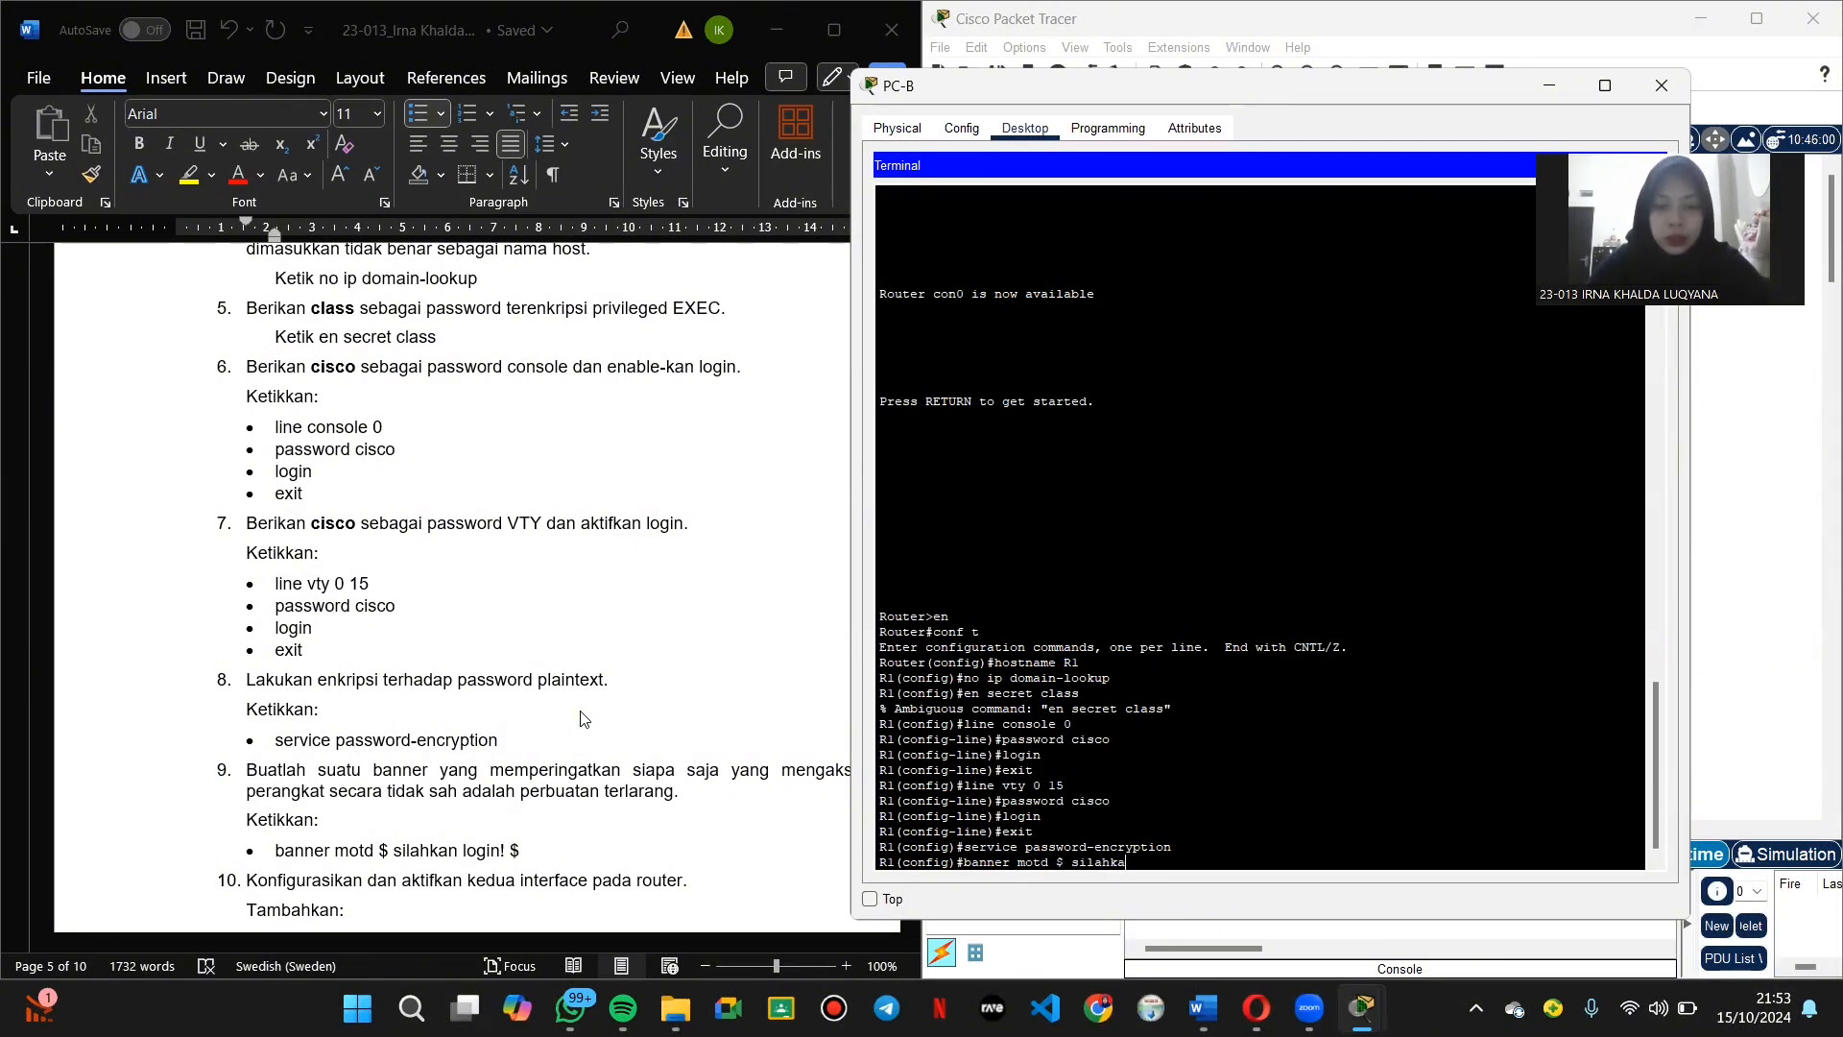
type("n login")
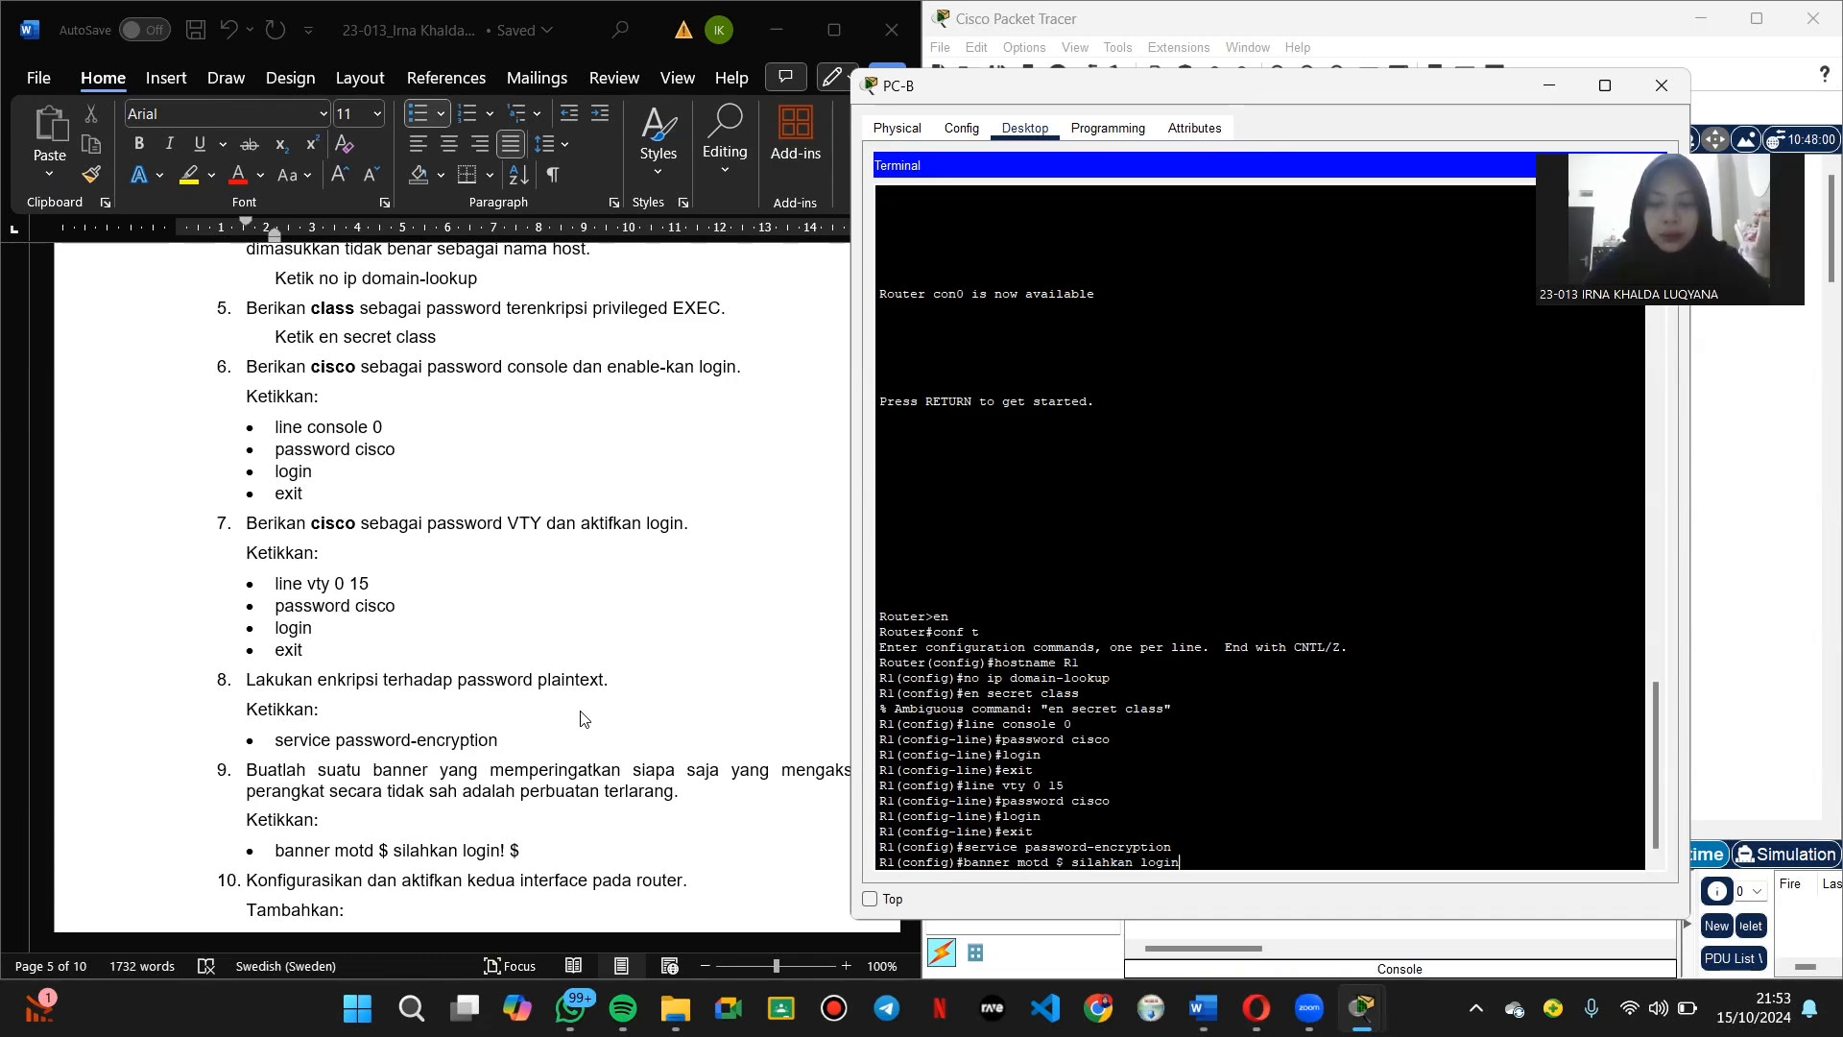
type("! $")
key("Return")
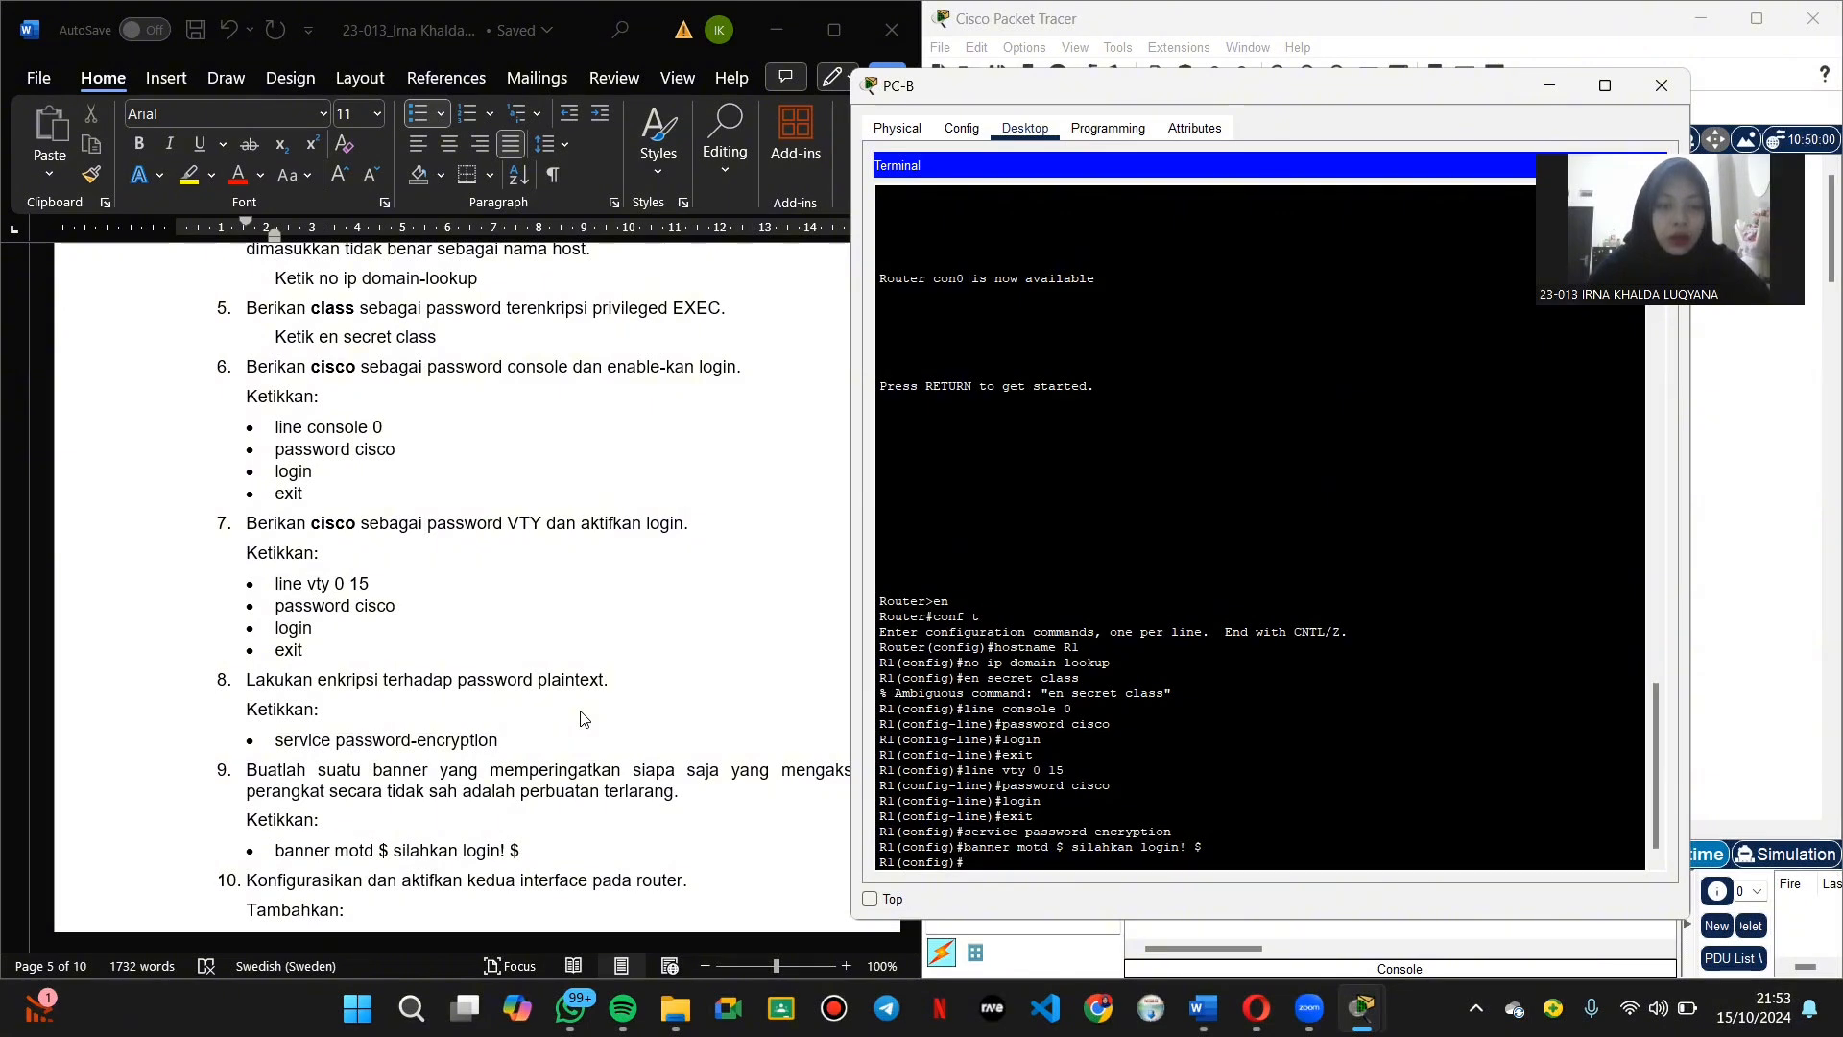
scroll(581, 718, "down", 5)
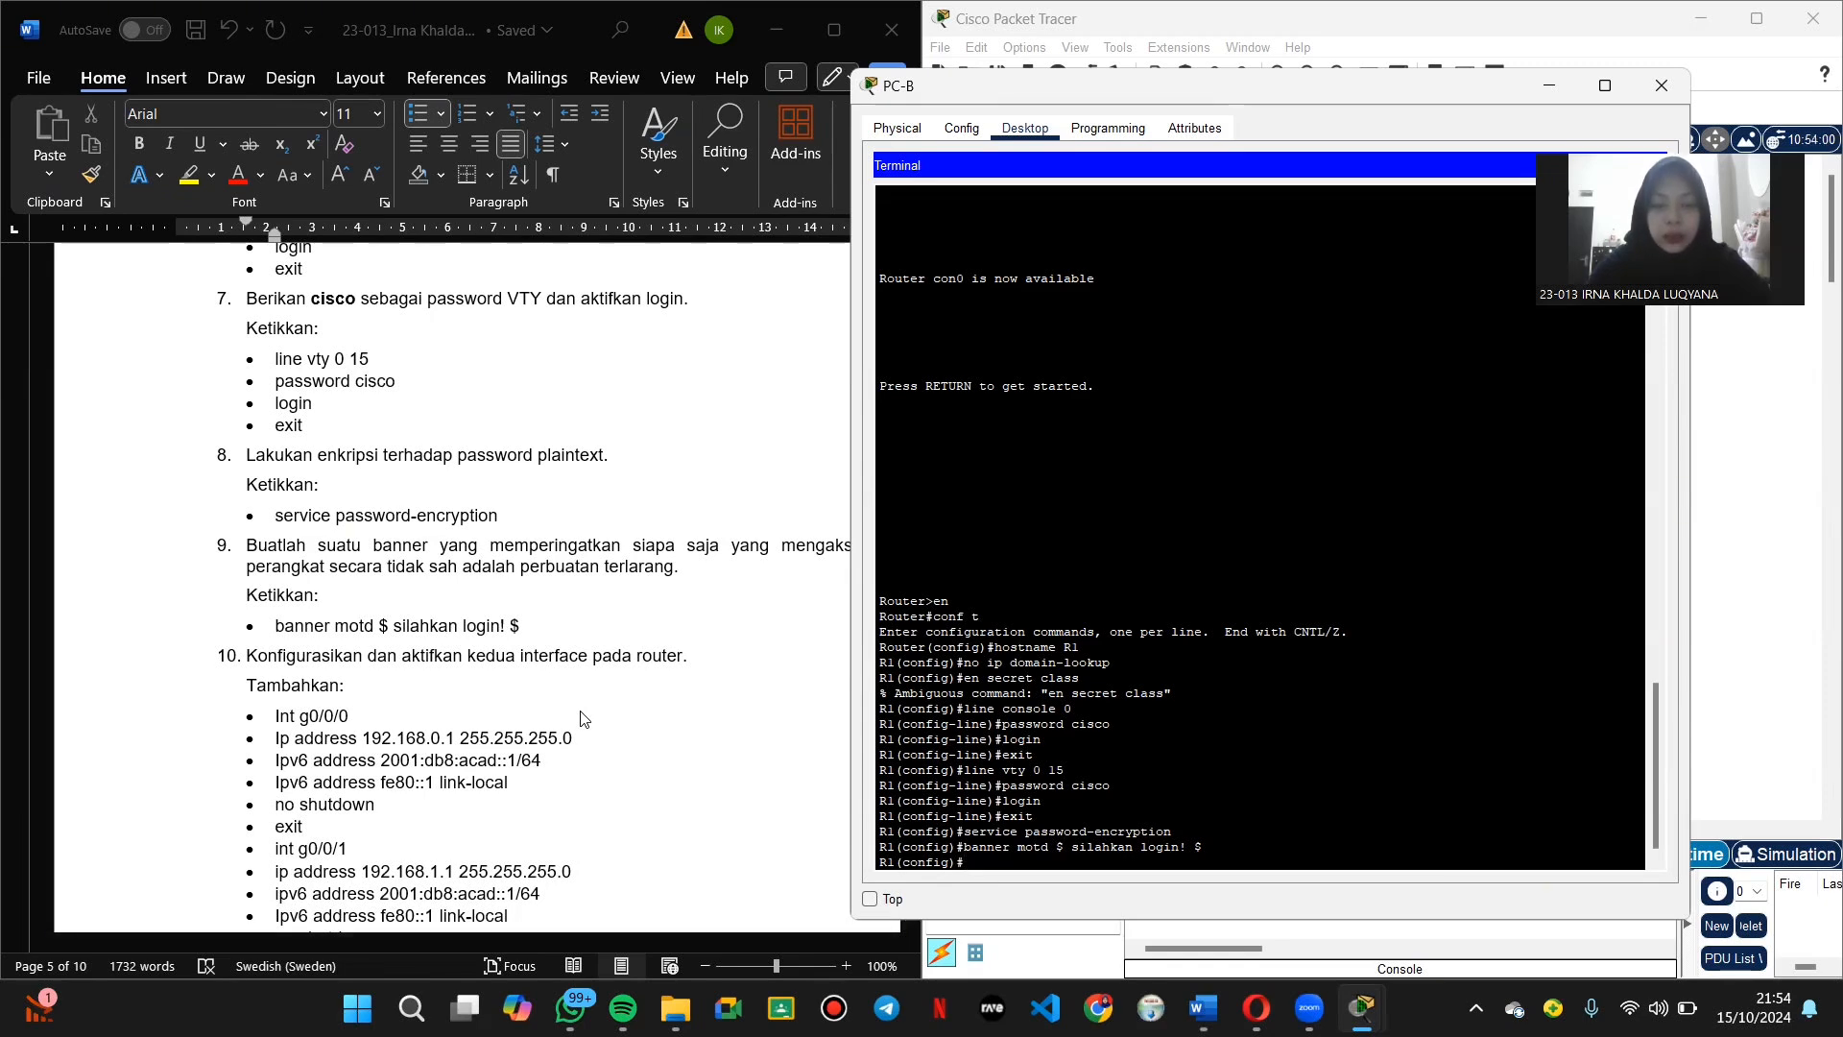
Step: On interface g0/0/0, set IPv4 address 192.168.0.1 255.255.255.0
type("int g")
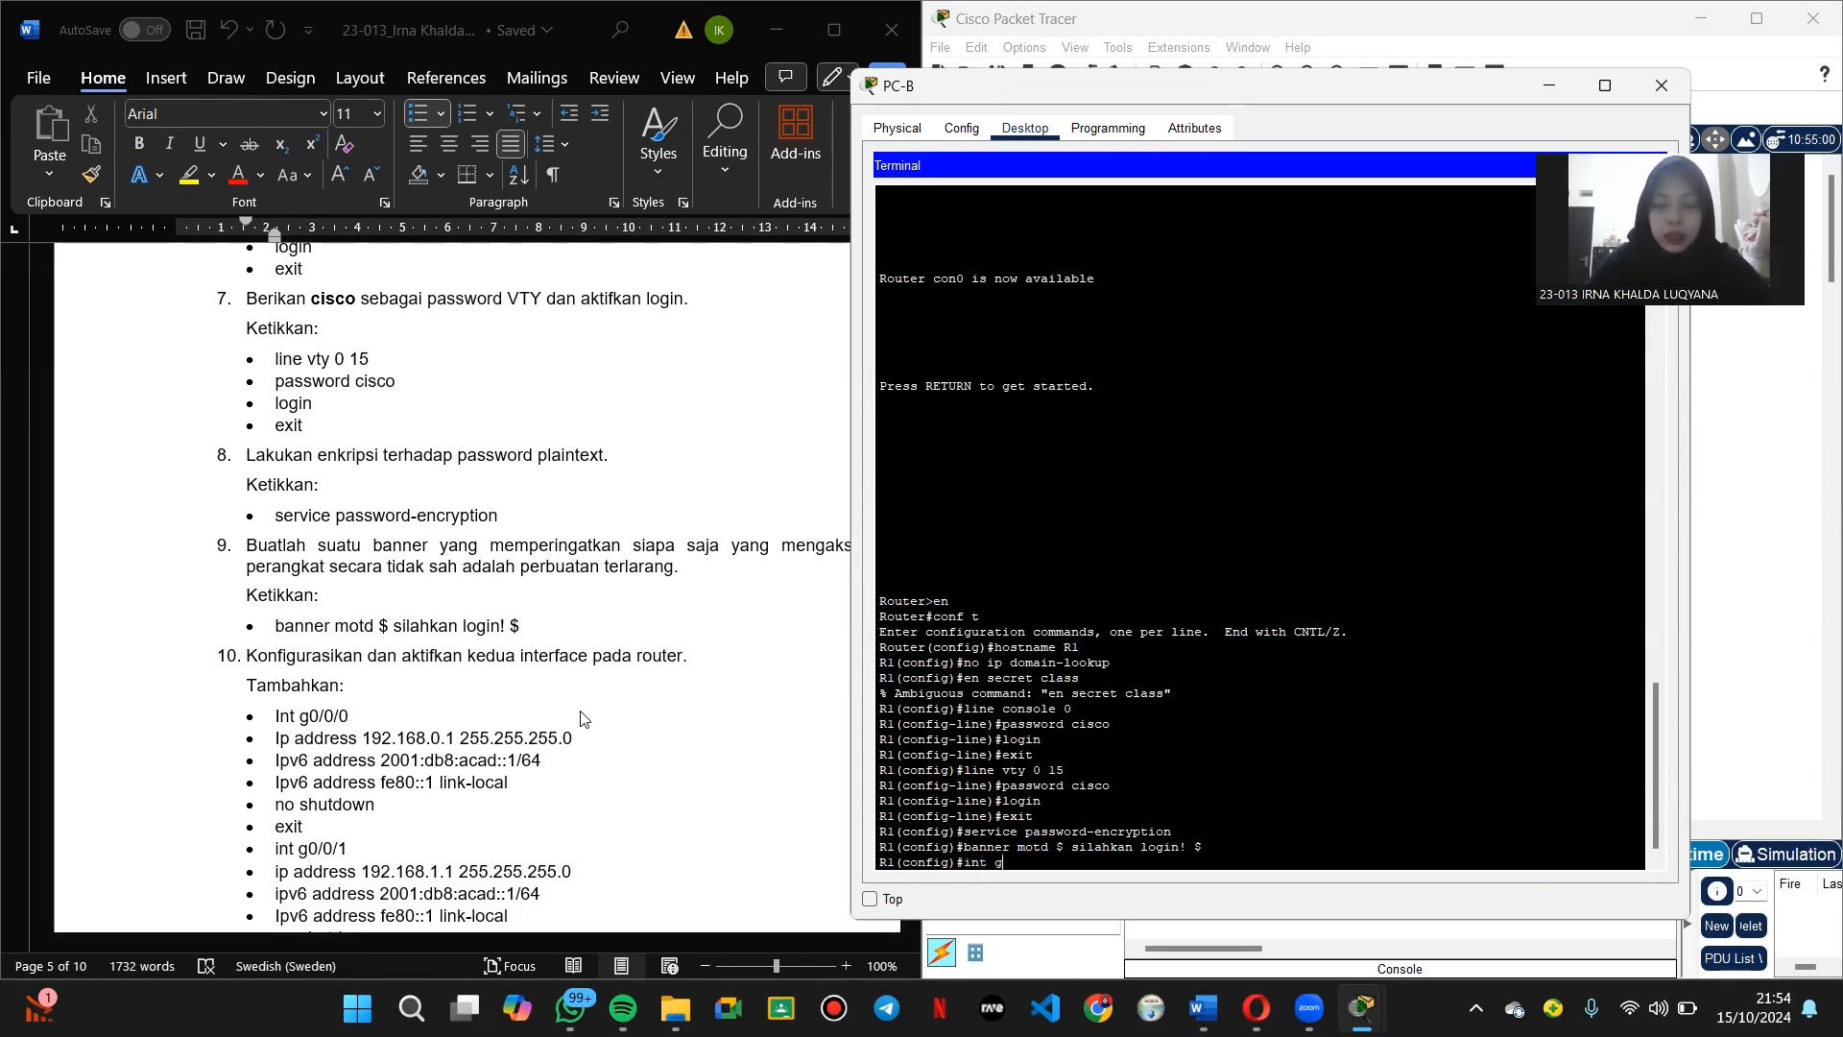
type("0/0/0")
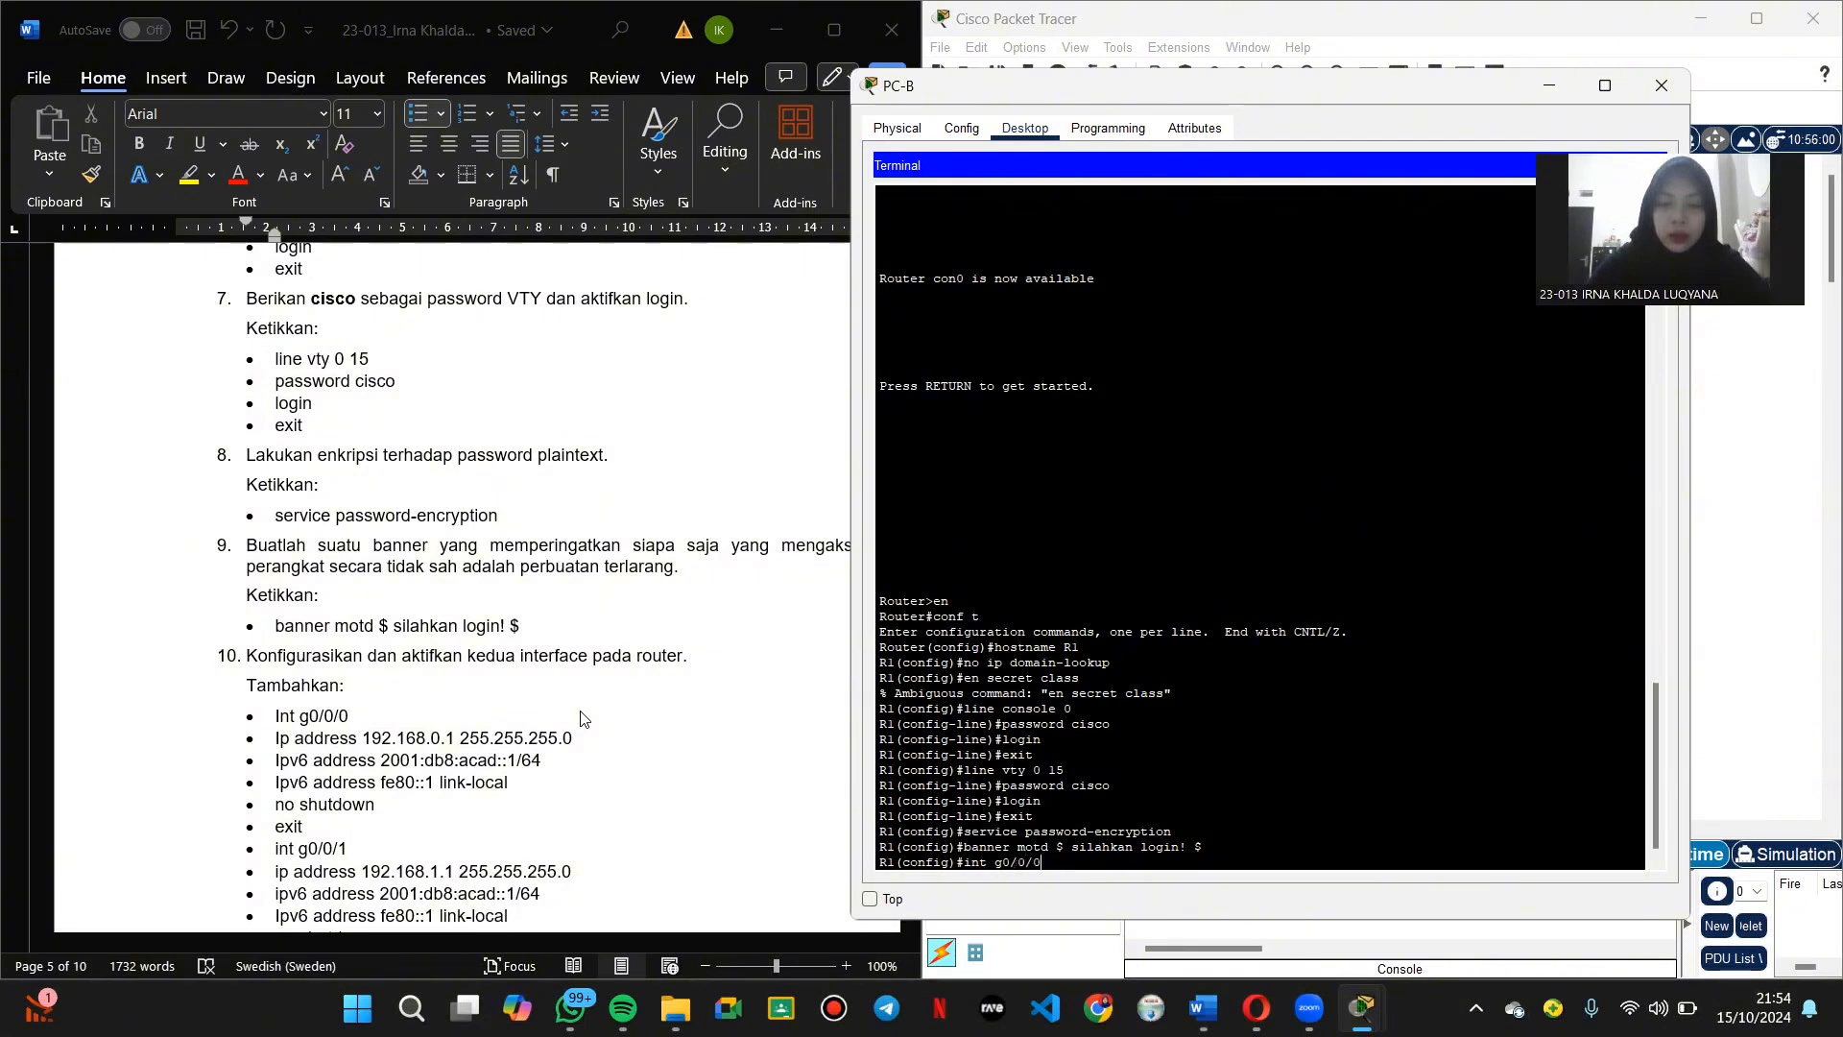
key("Return")
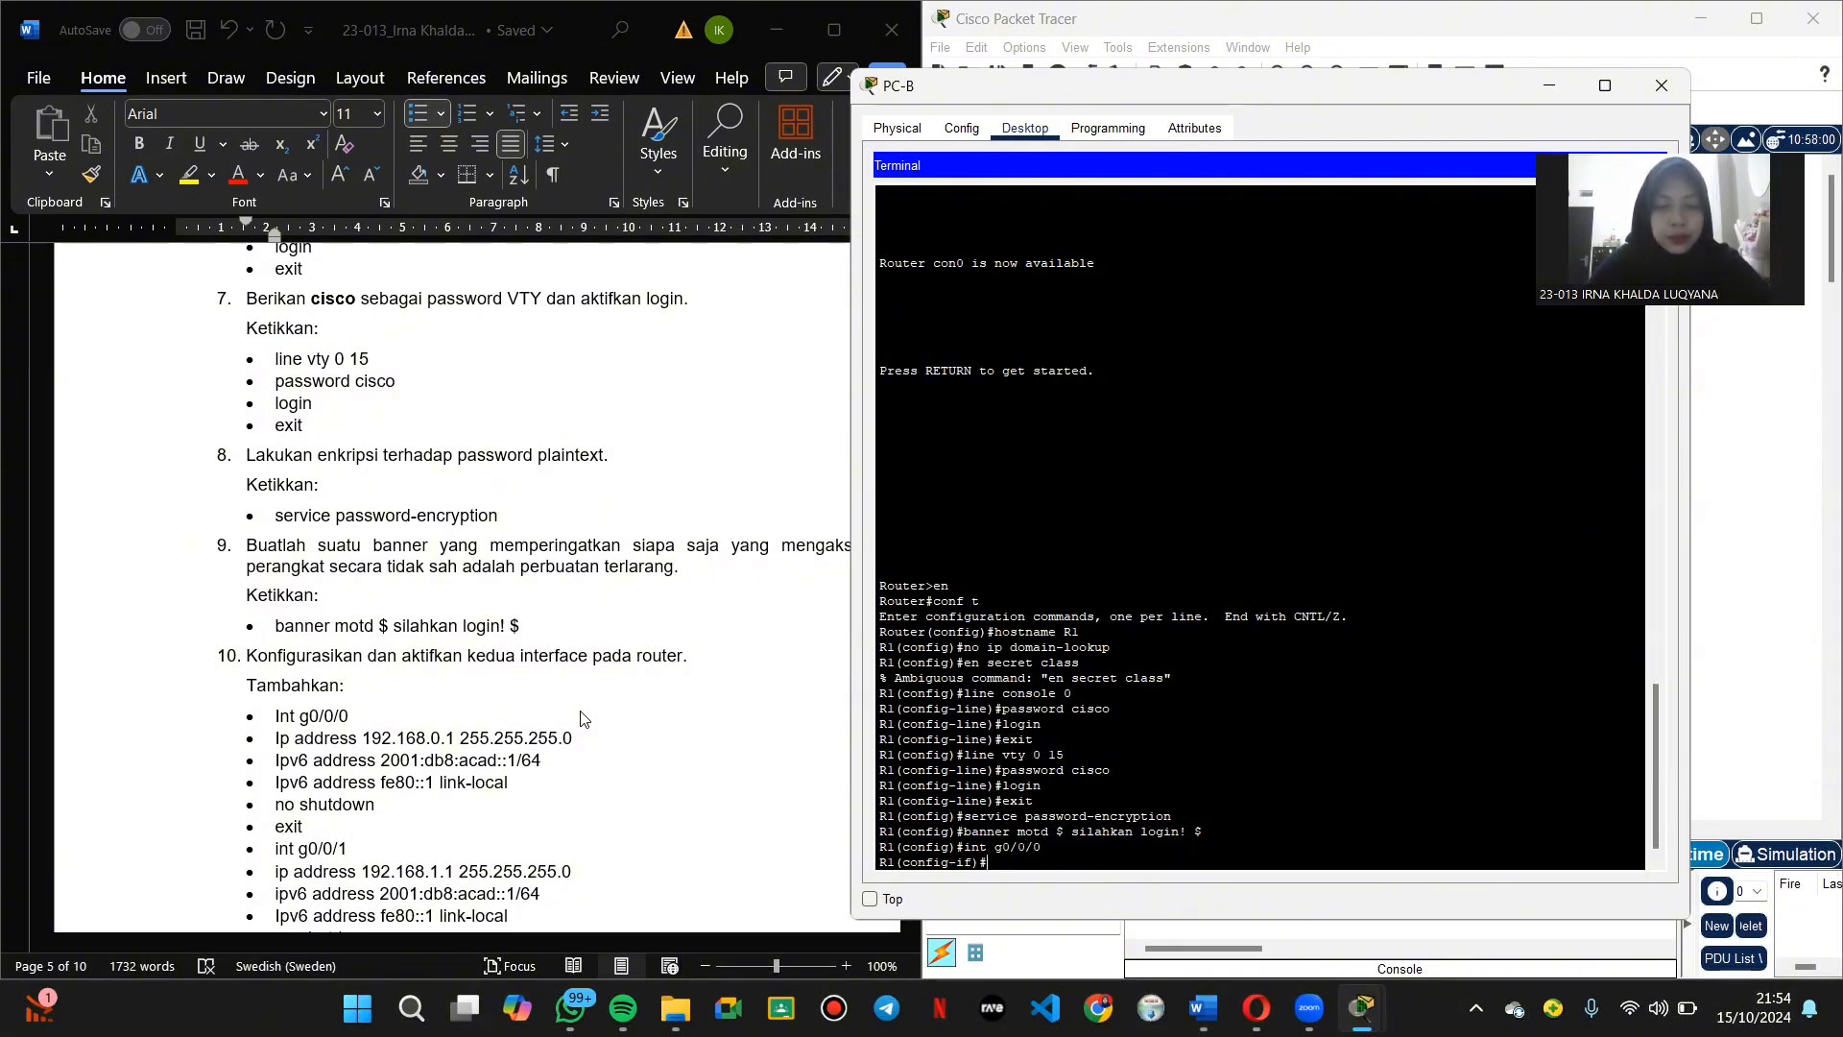
type("ip")
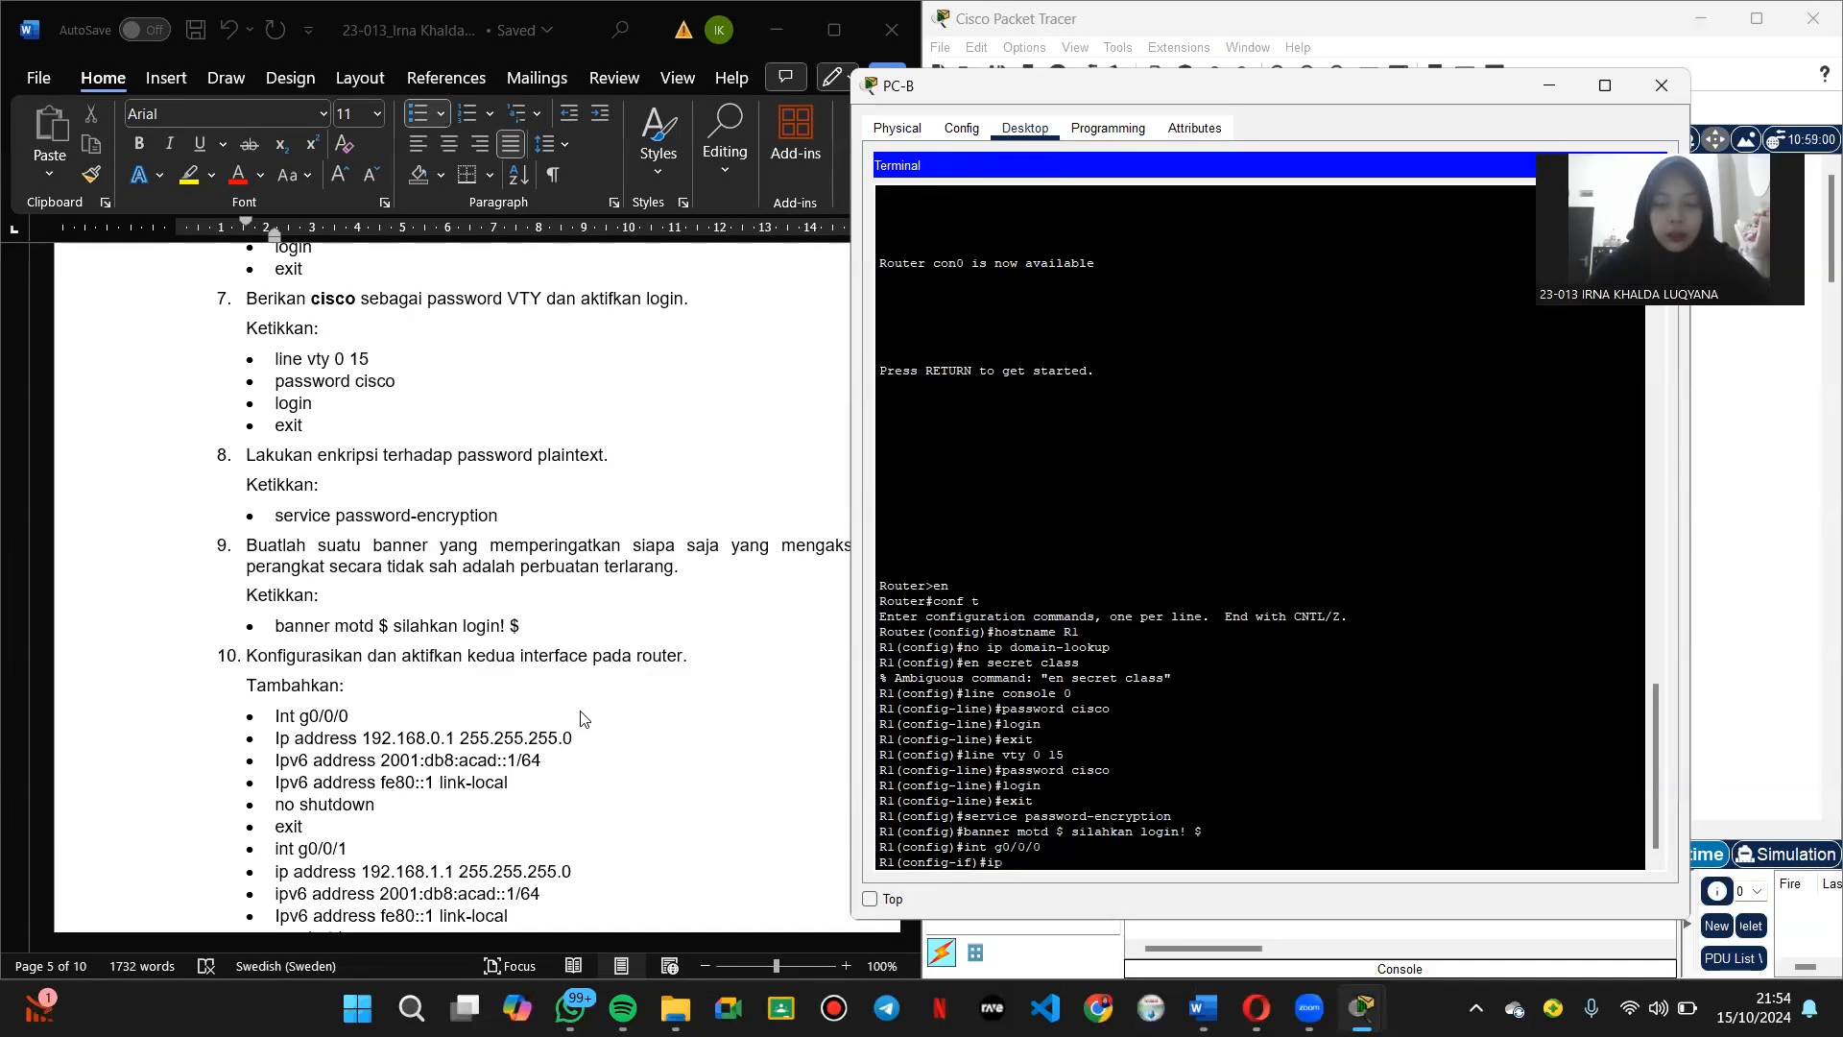
type(" address")
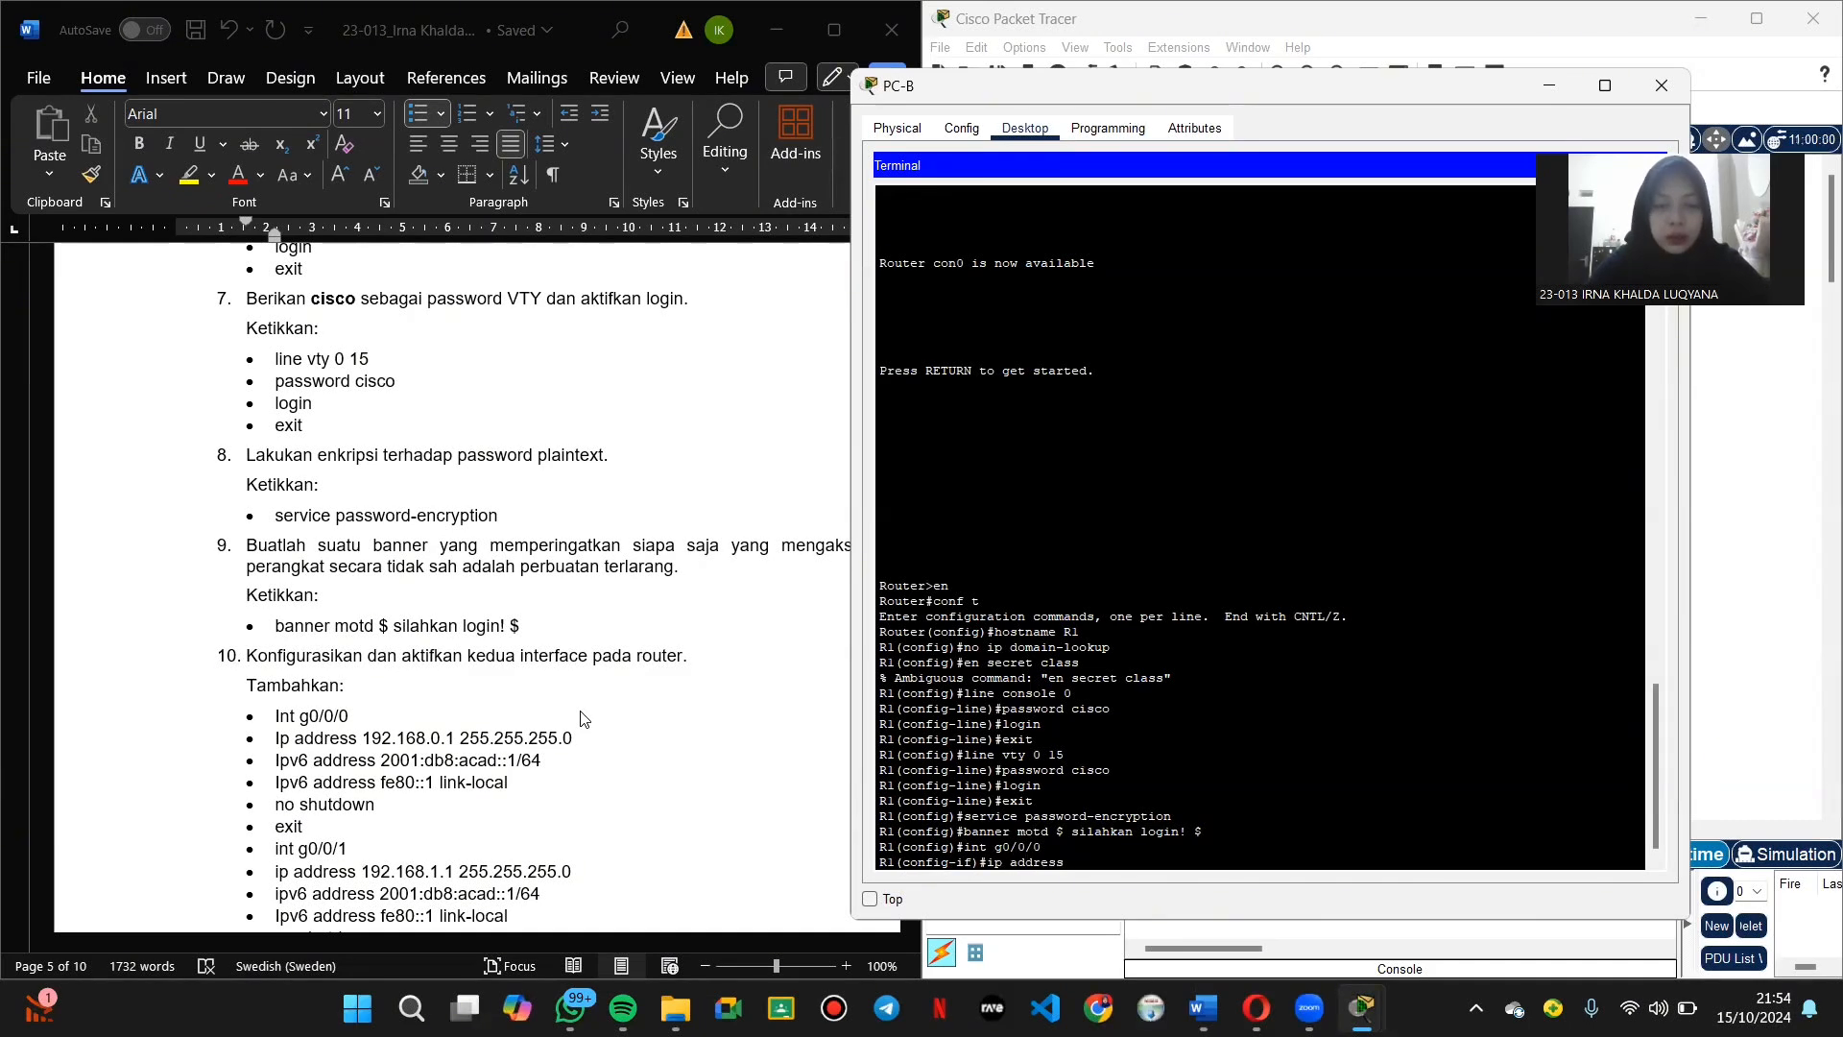
type(".1")
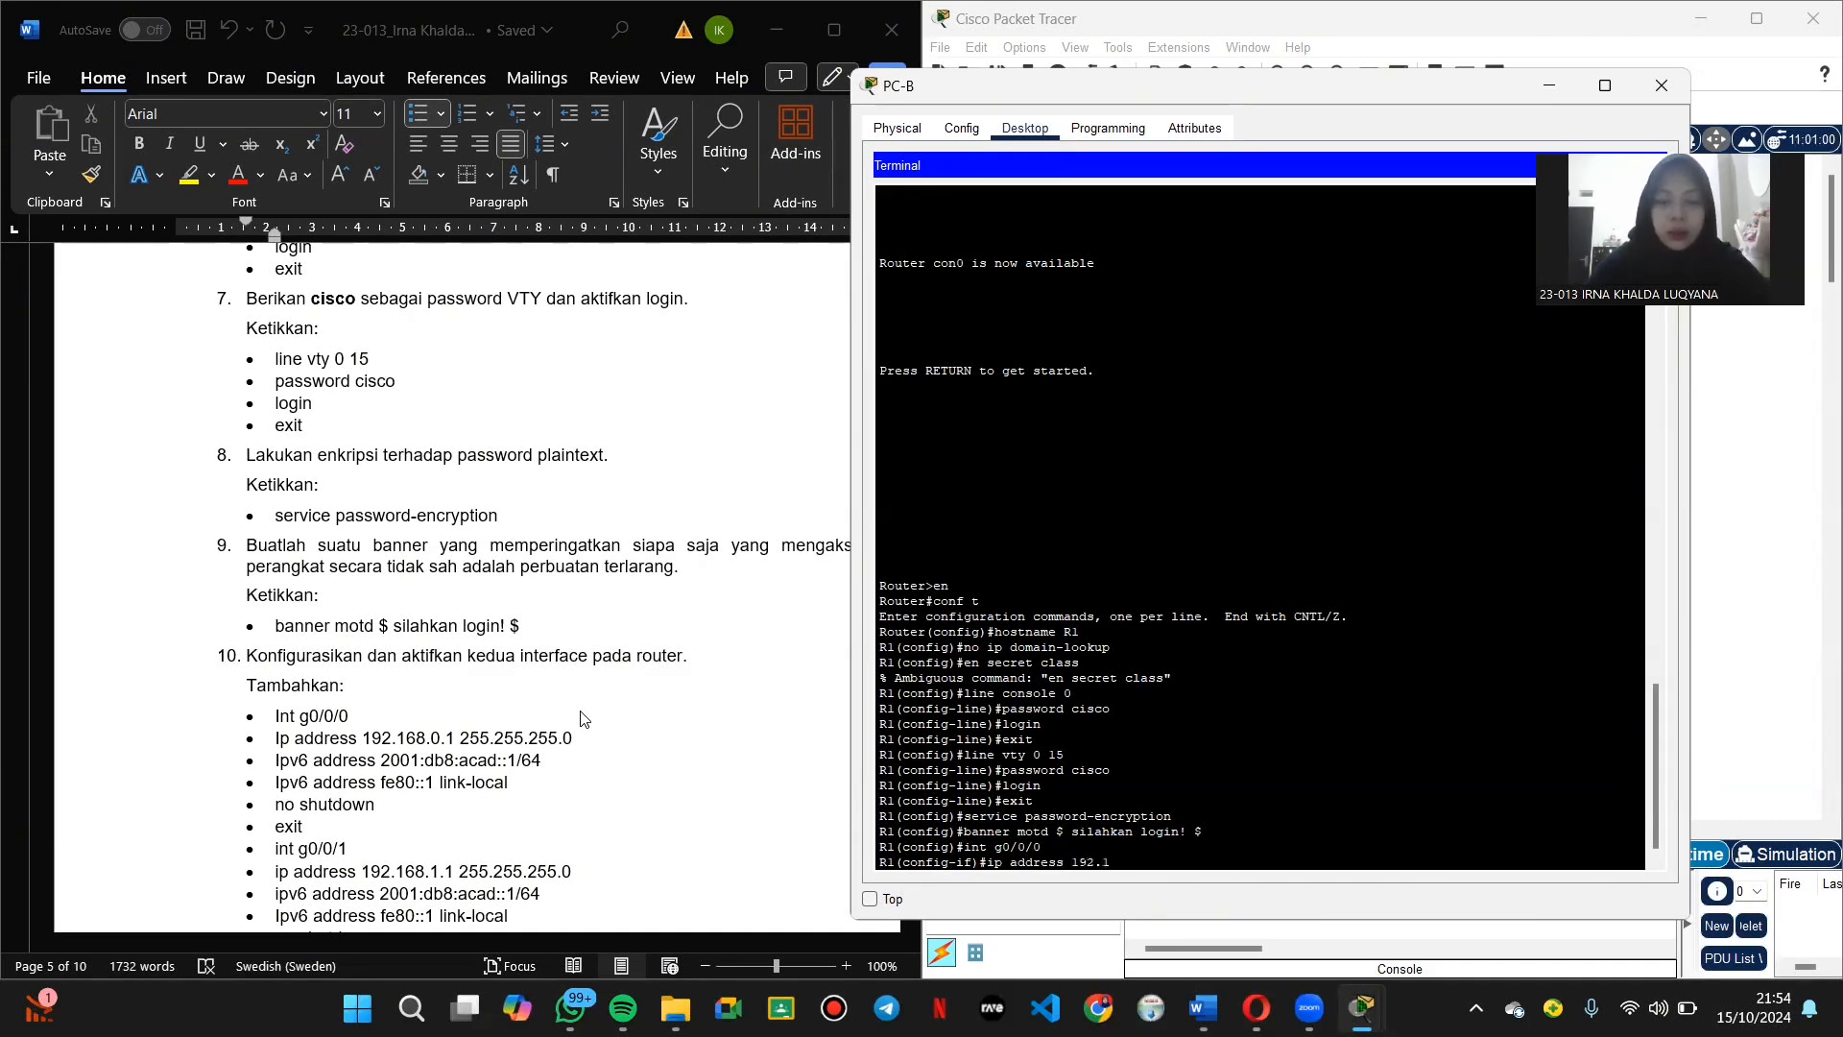
type("68.0.1")
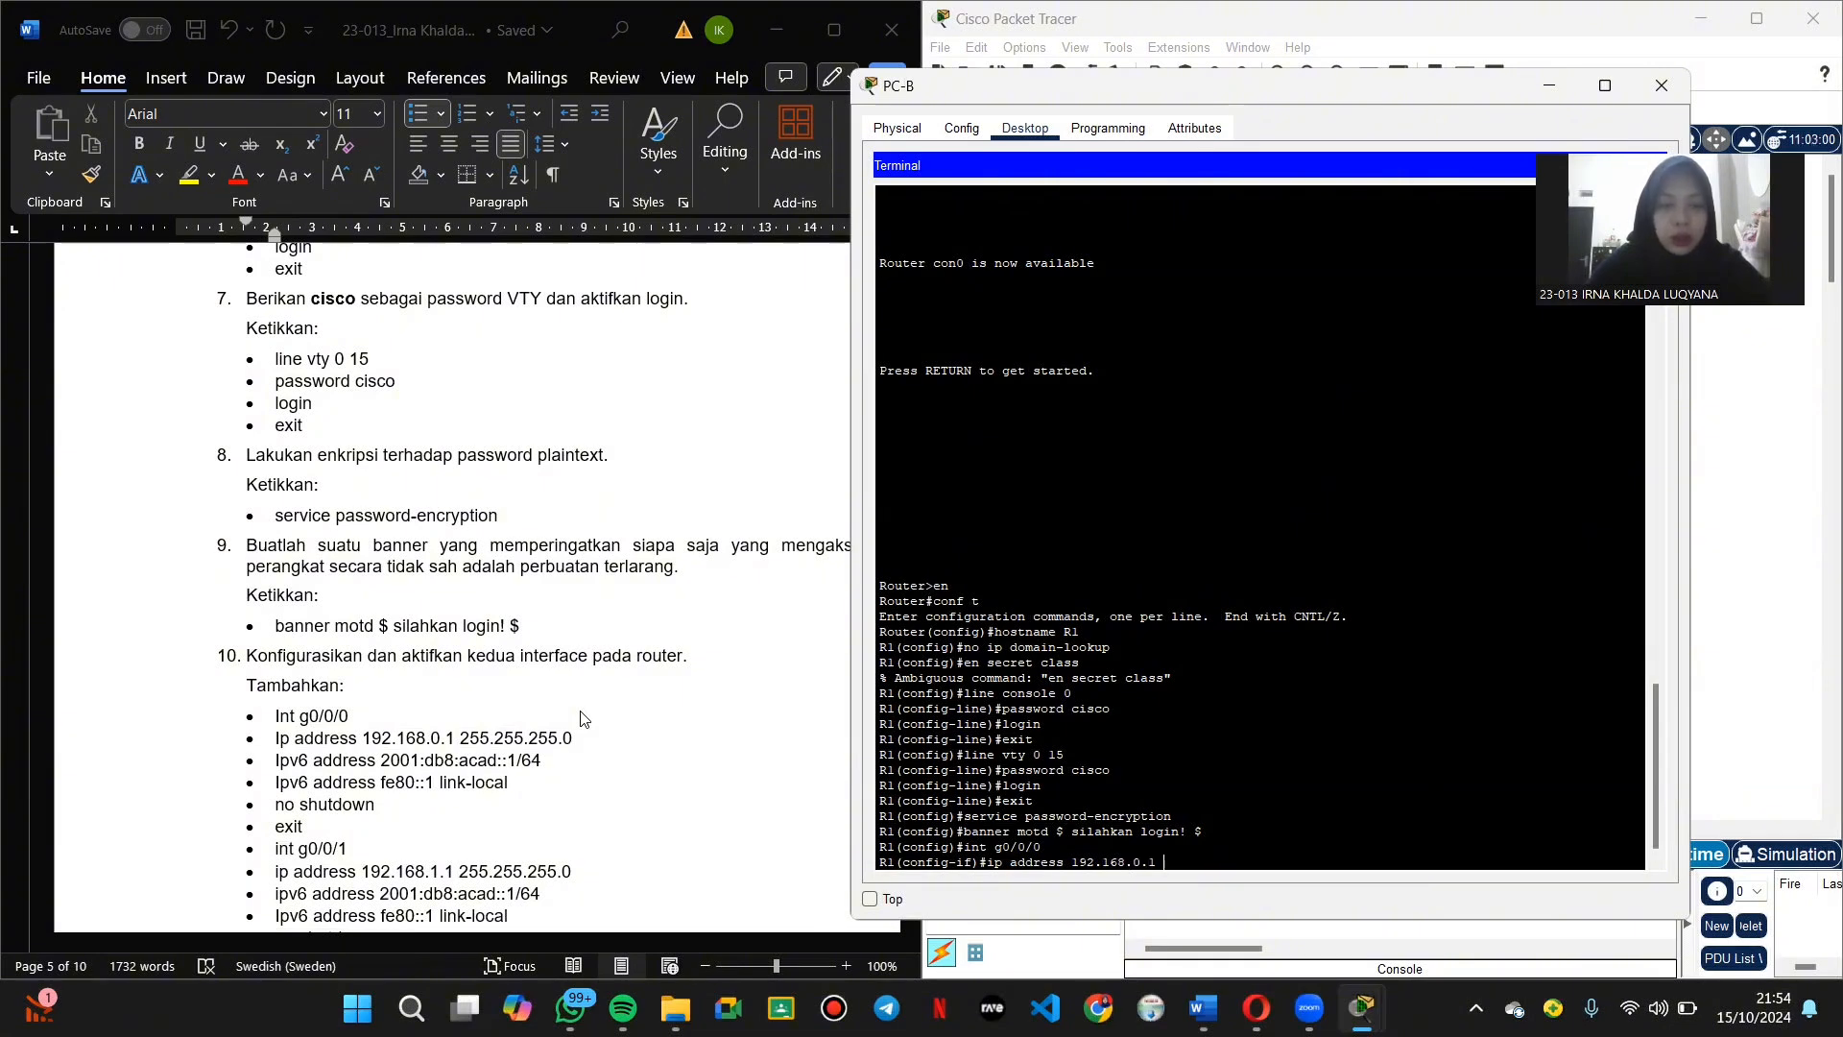
type(" 2")
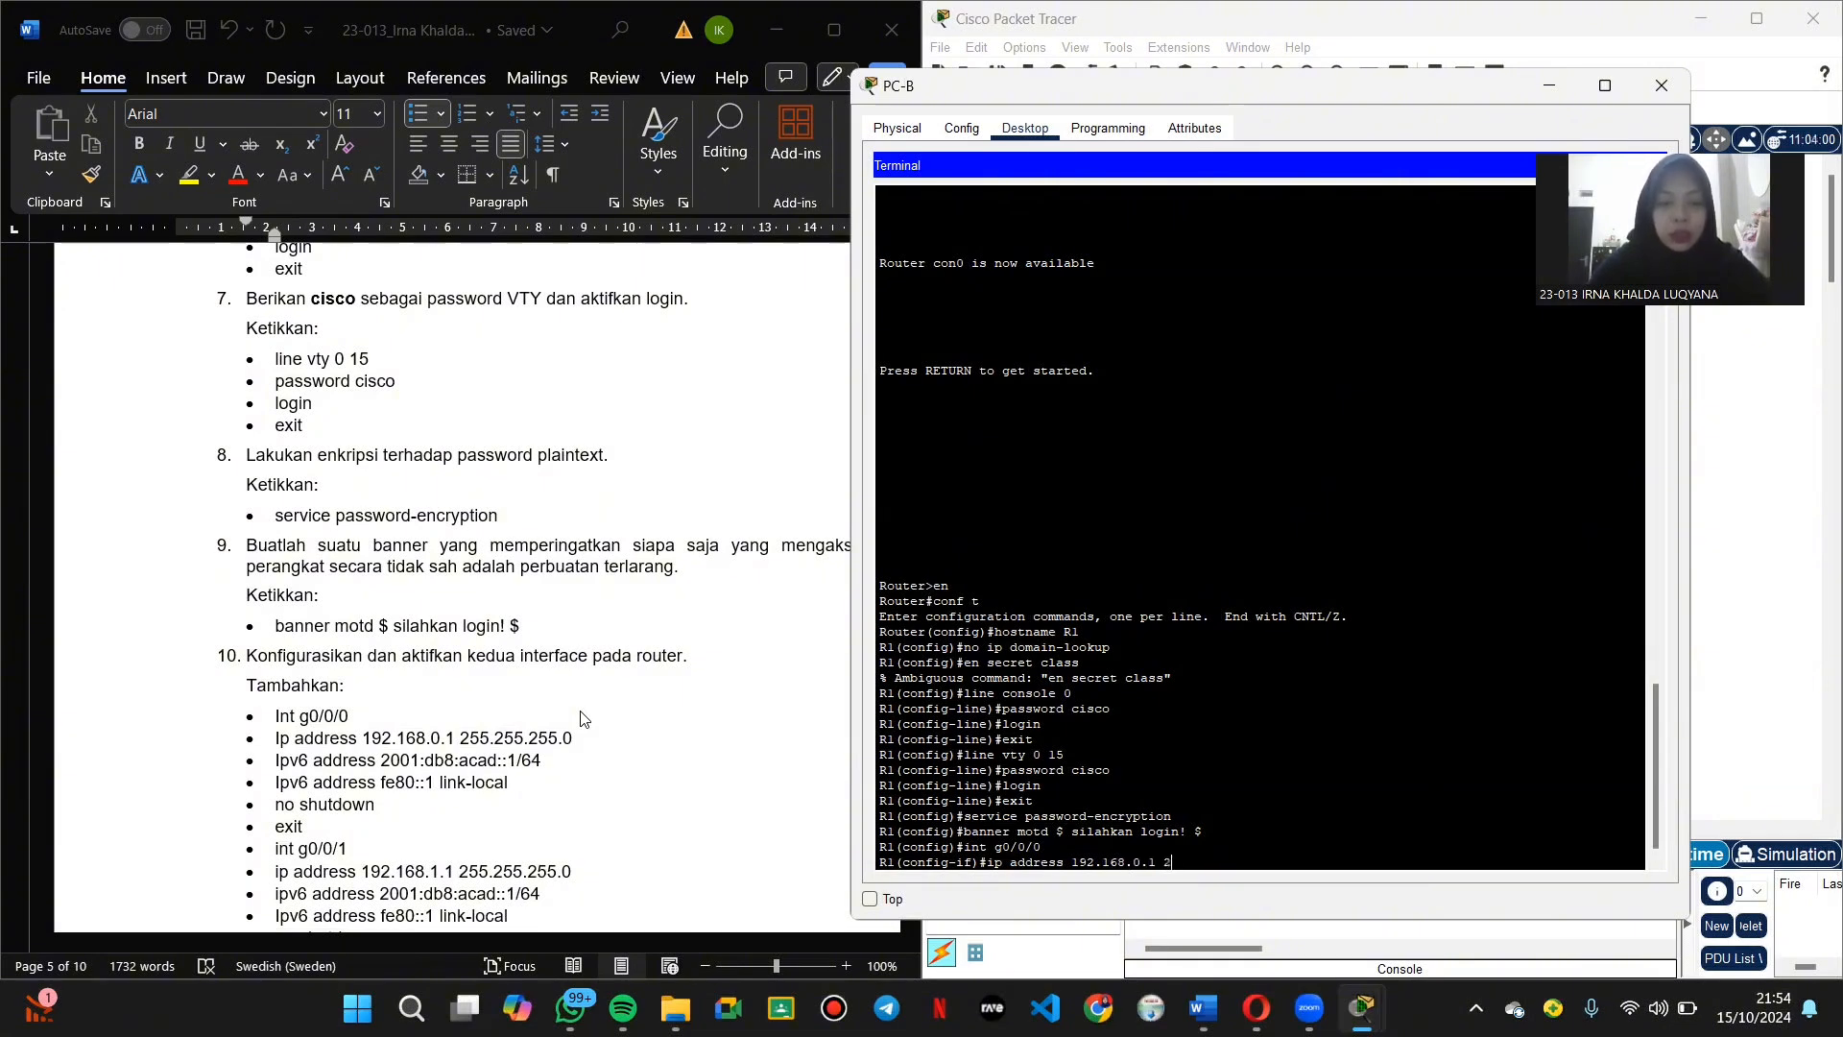
type("55.255")
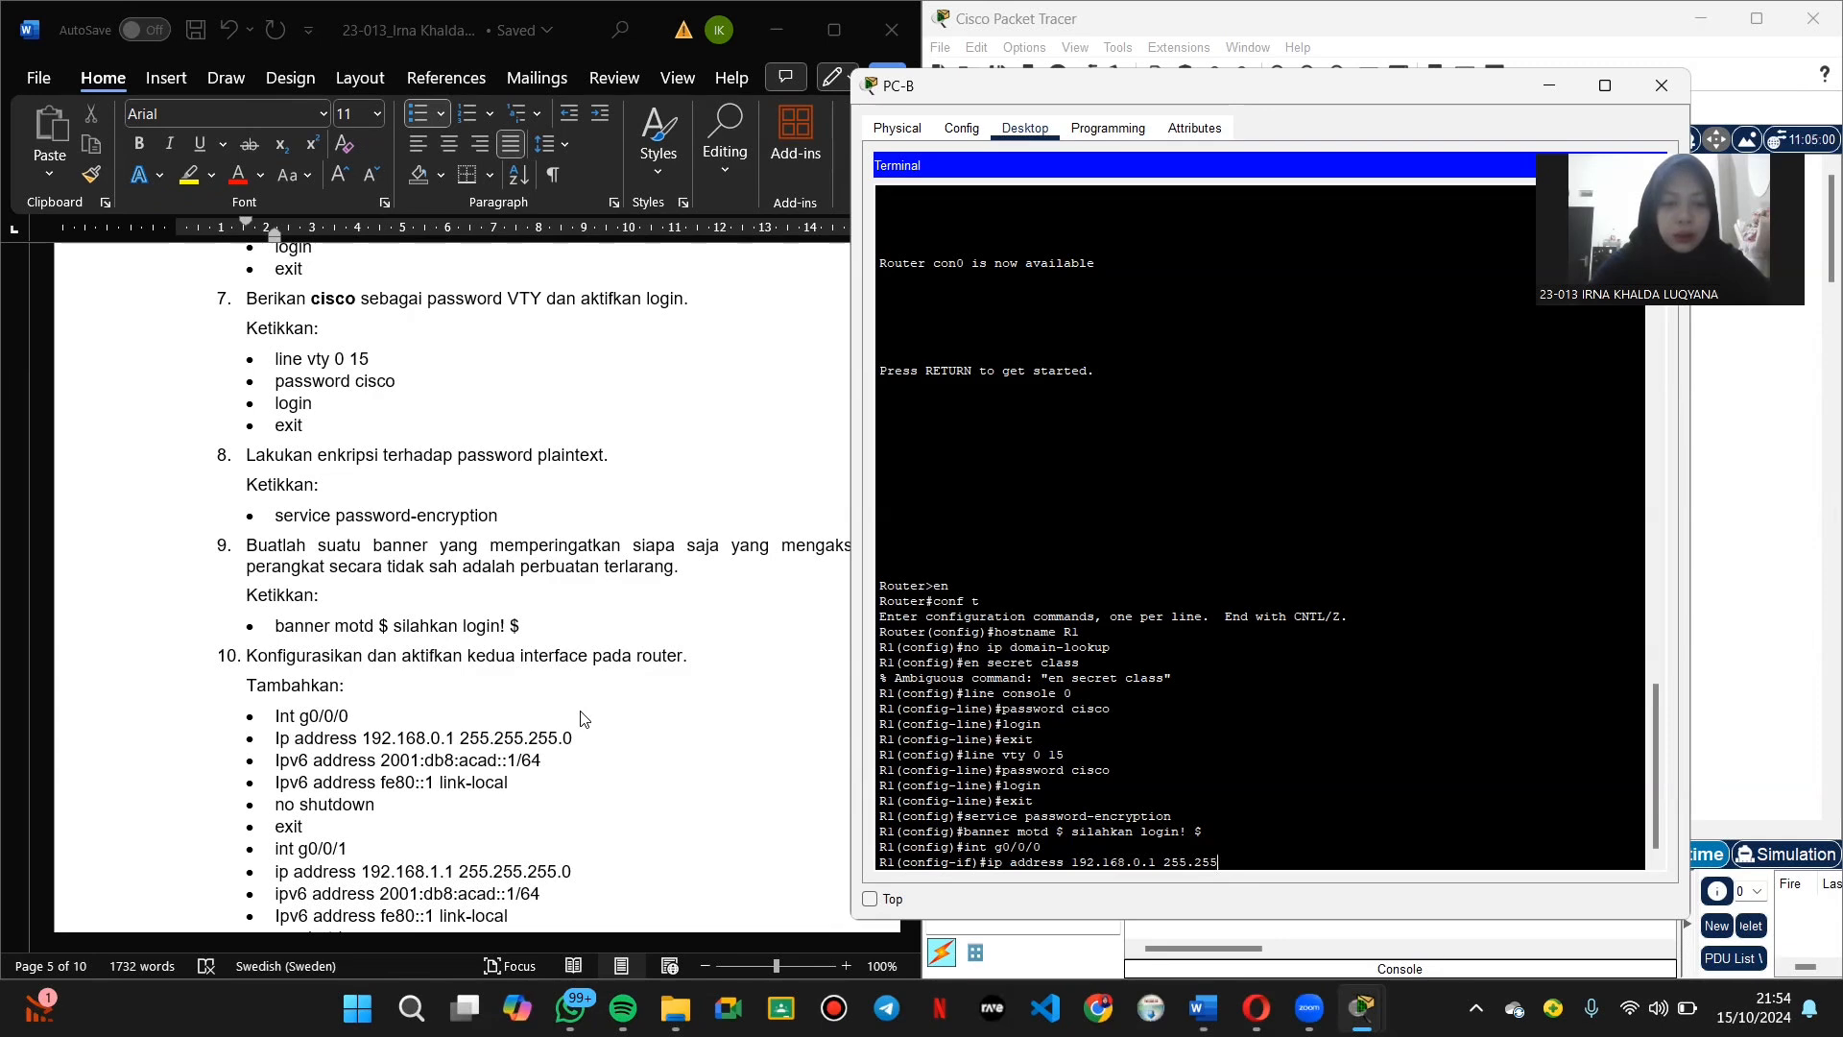
type(".255")
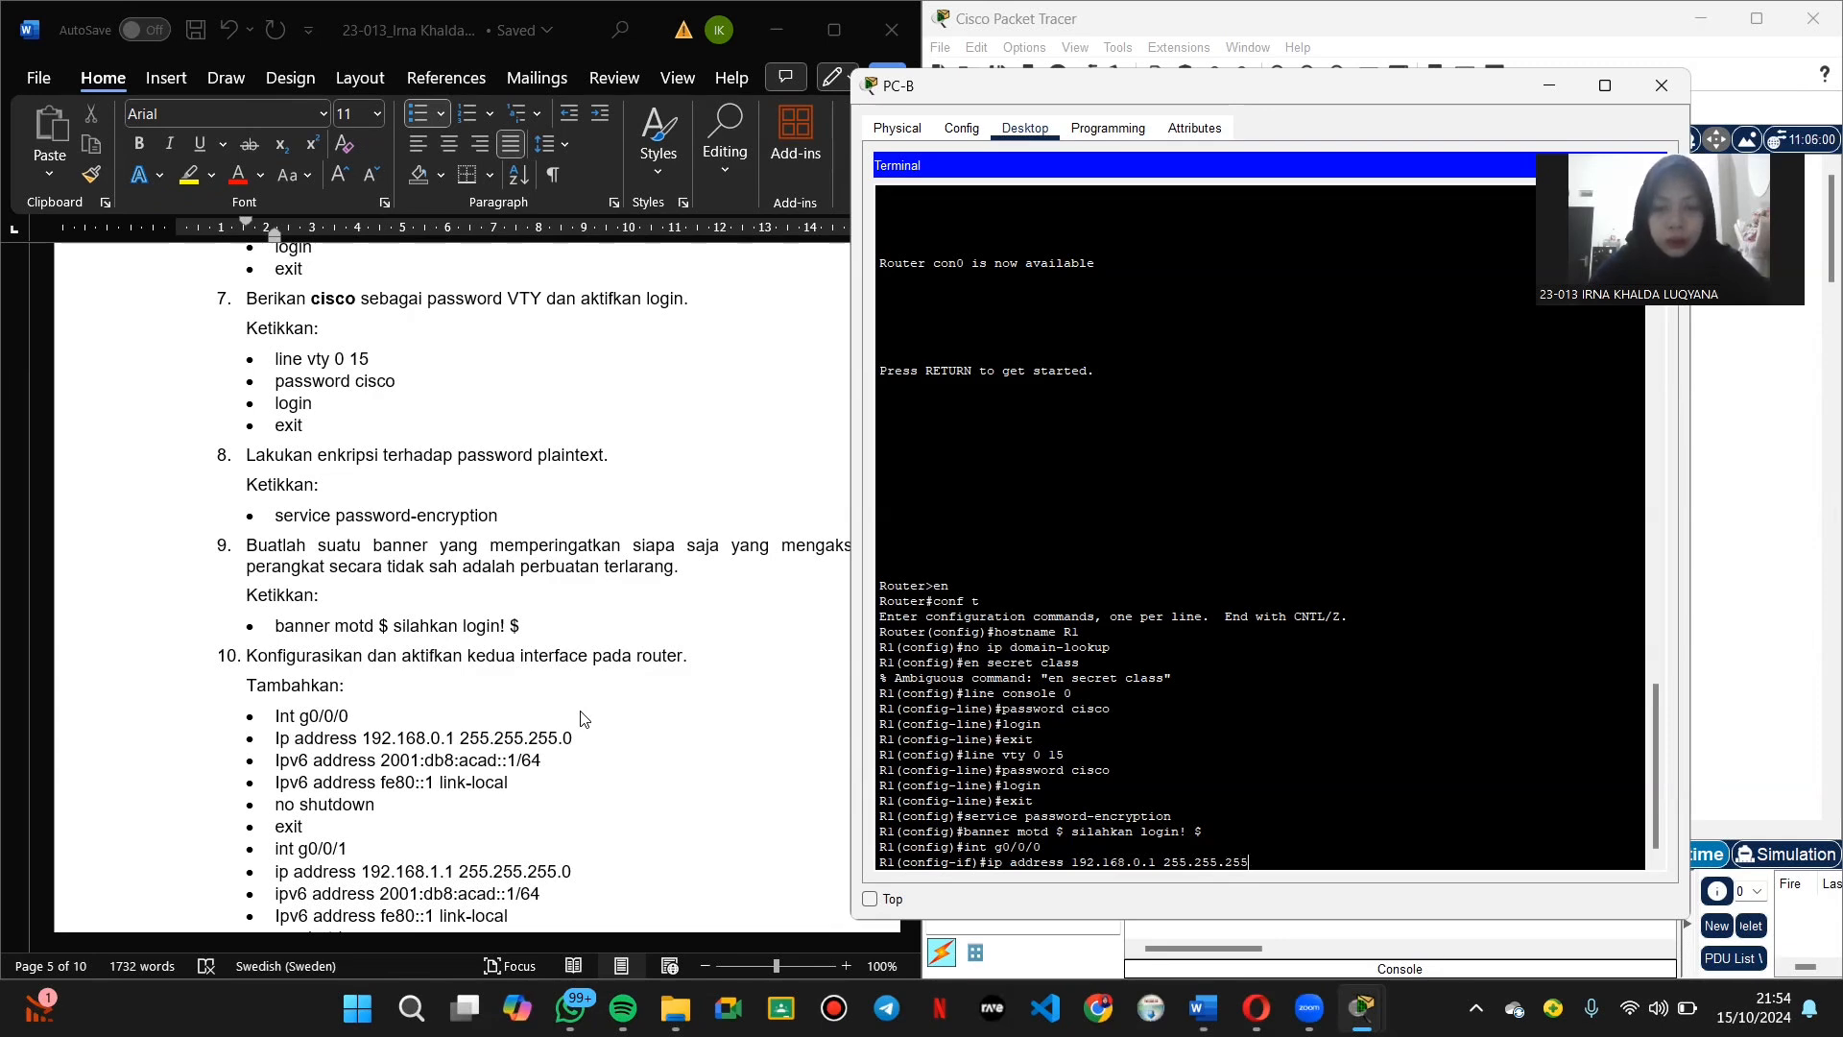
type(".0")
key("Return")
key("Return")
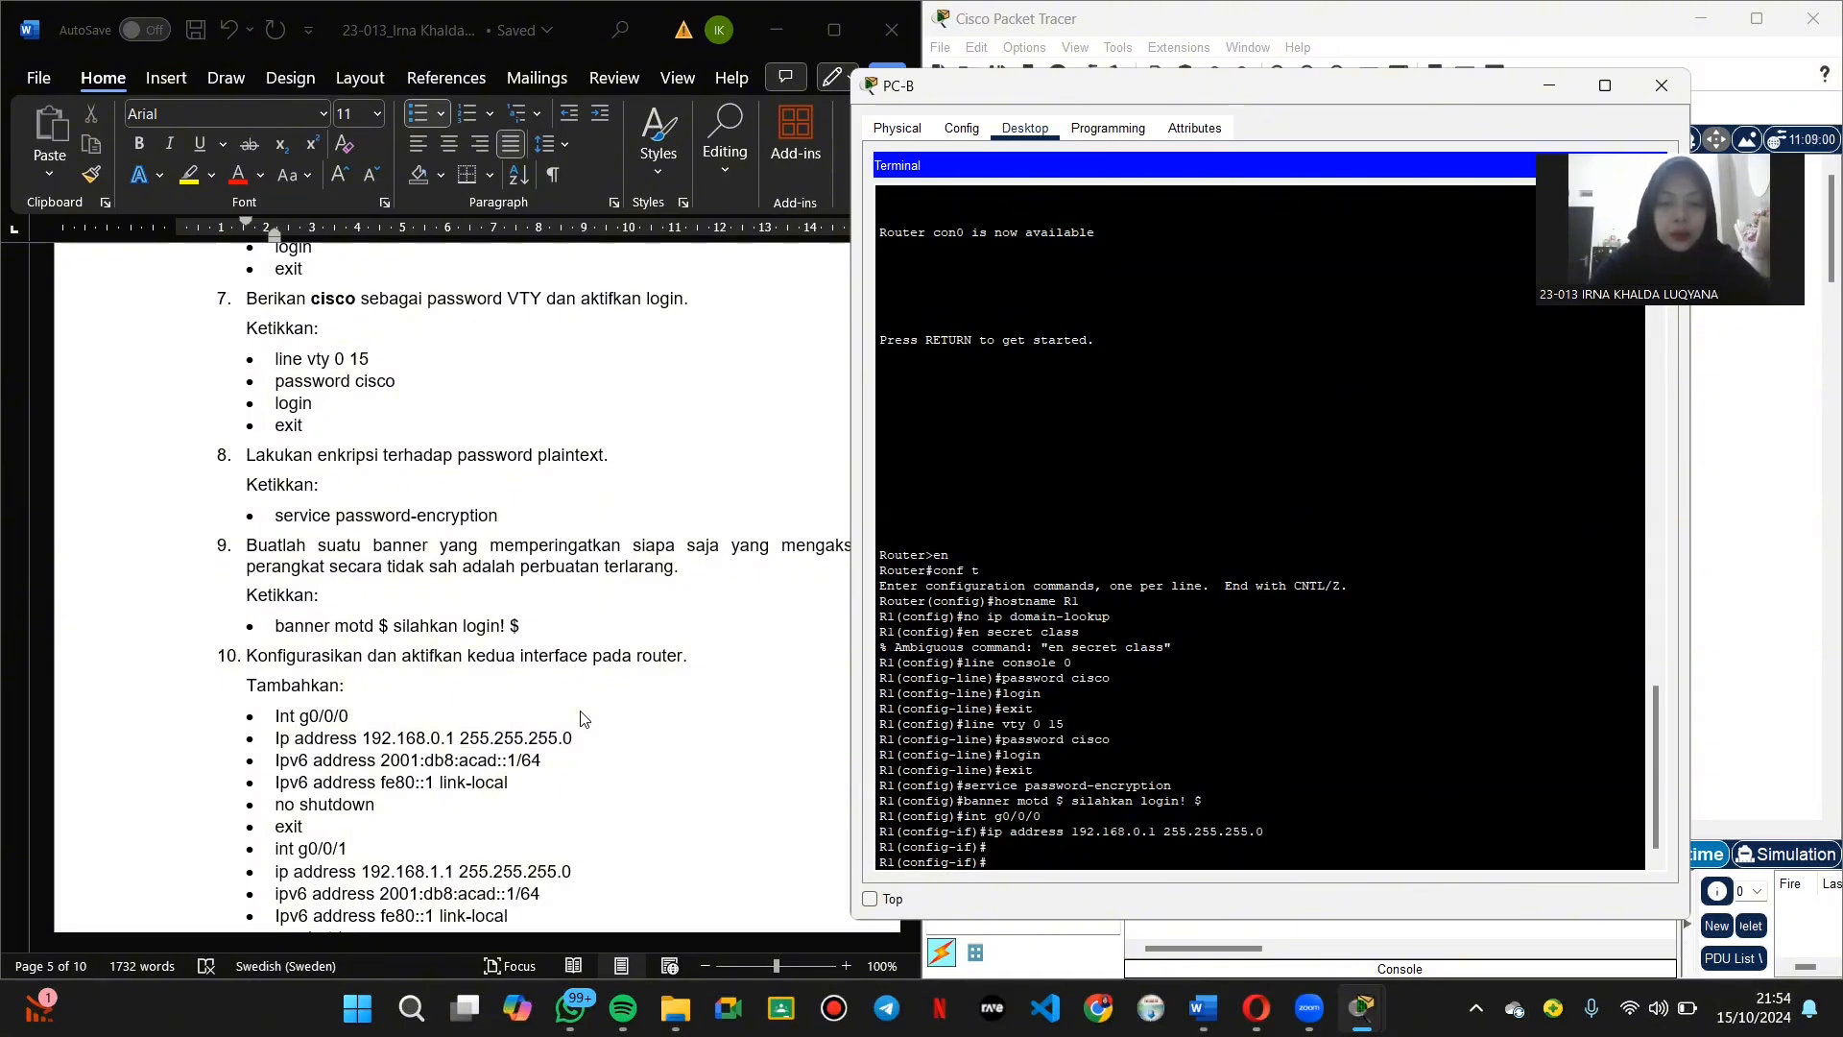
Step: Add IPv6 address 2001:db8:acad::1/64 and link-local address fe80::1 to g0/0/0
type("ipv6 address")
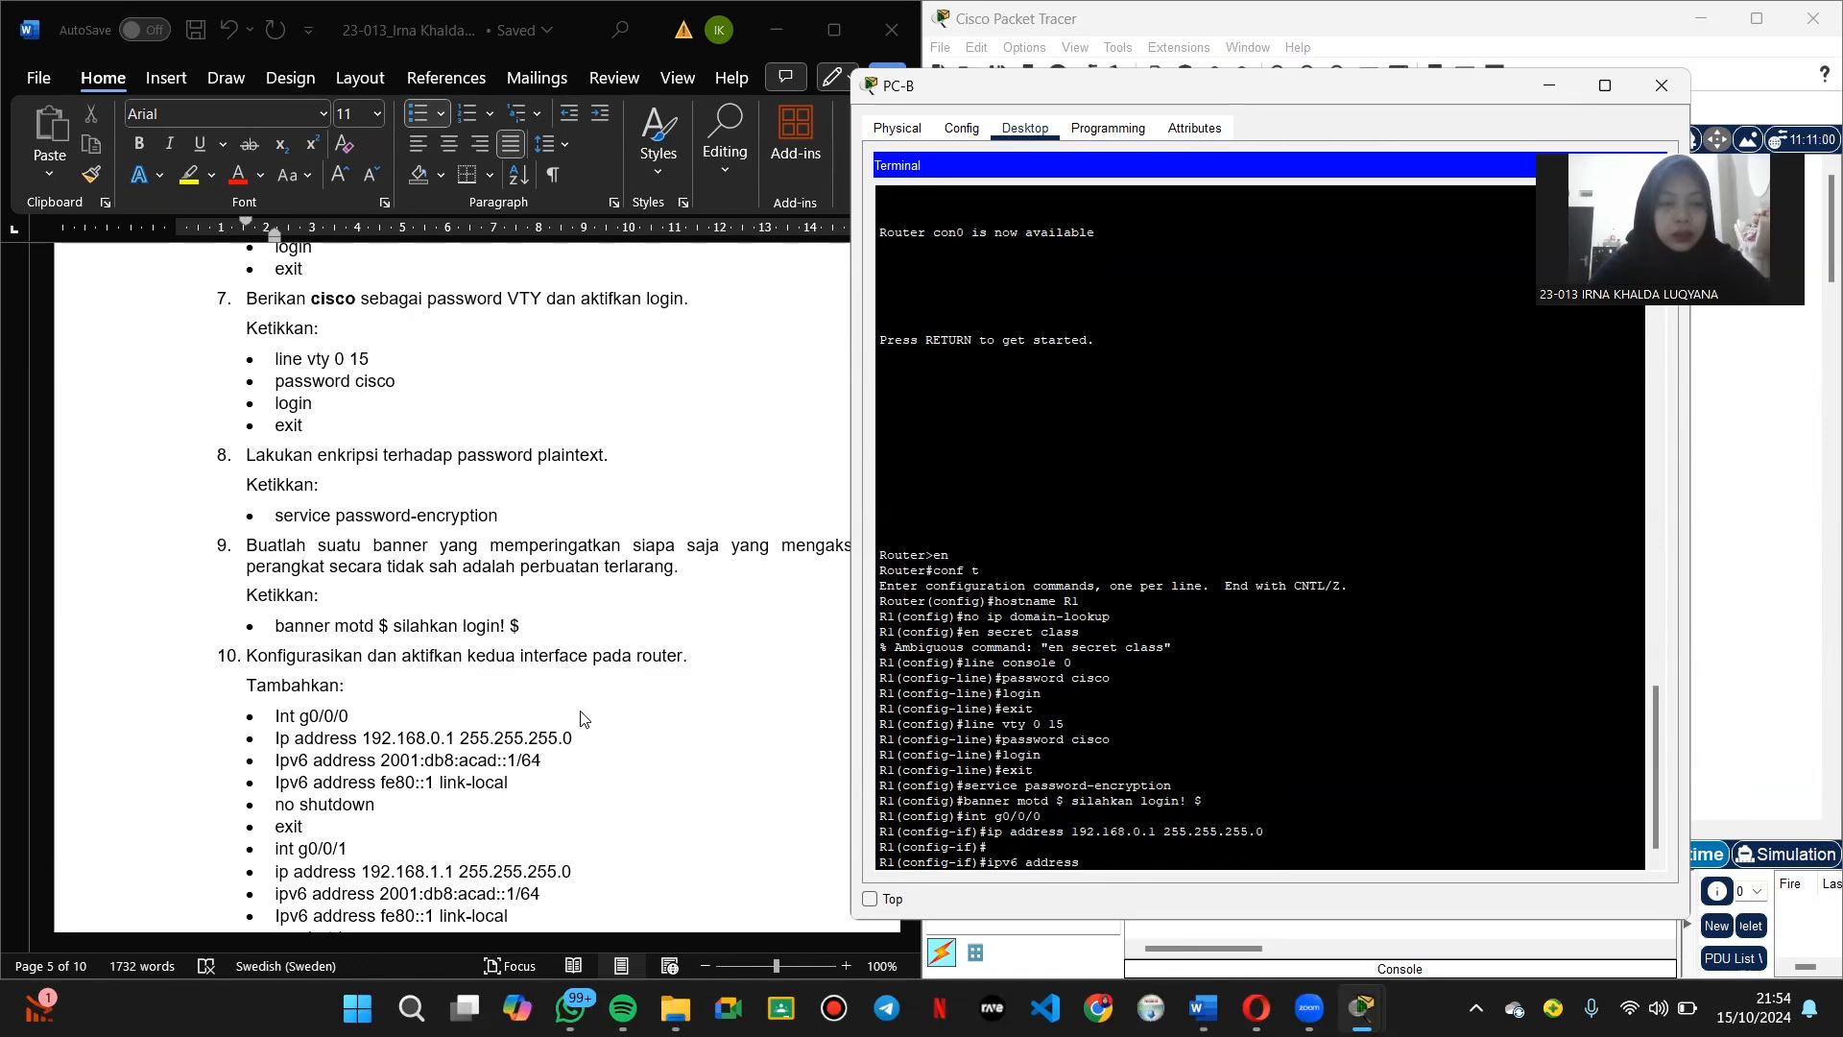
type(" 2001")
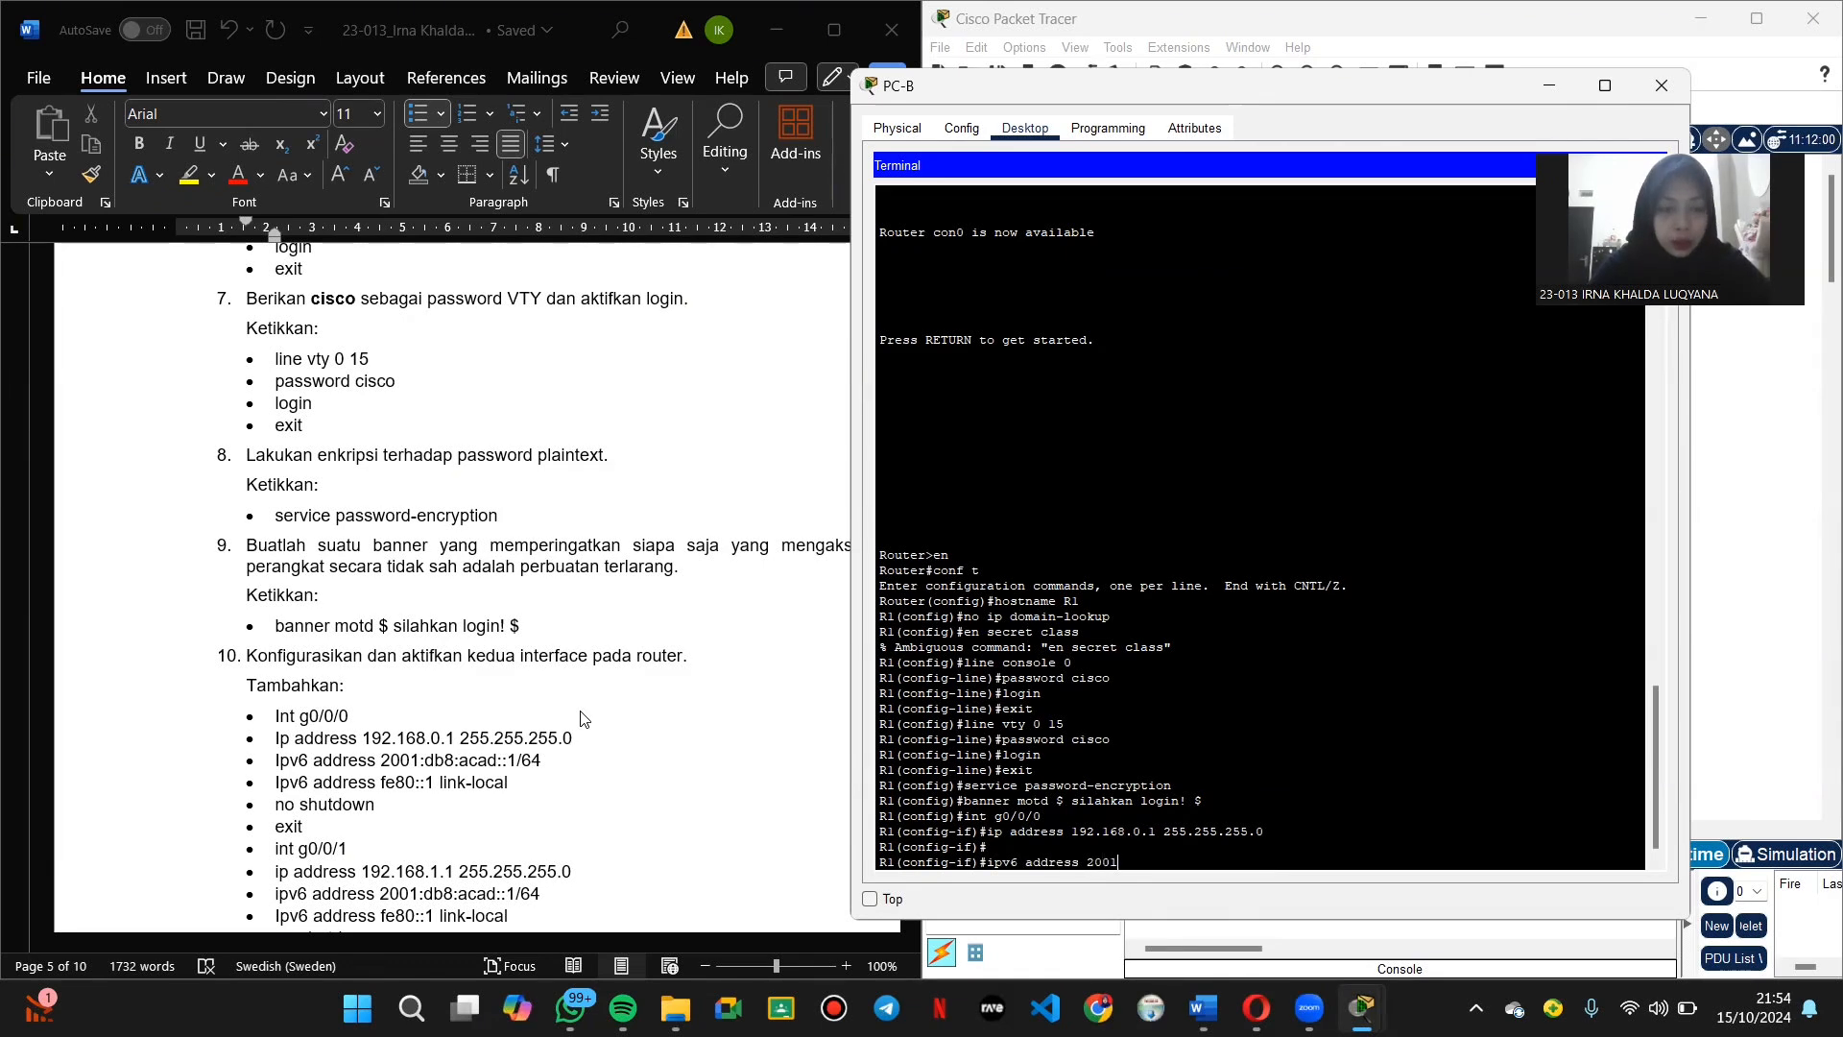
type(":db")
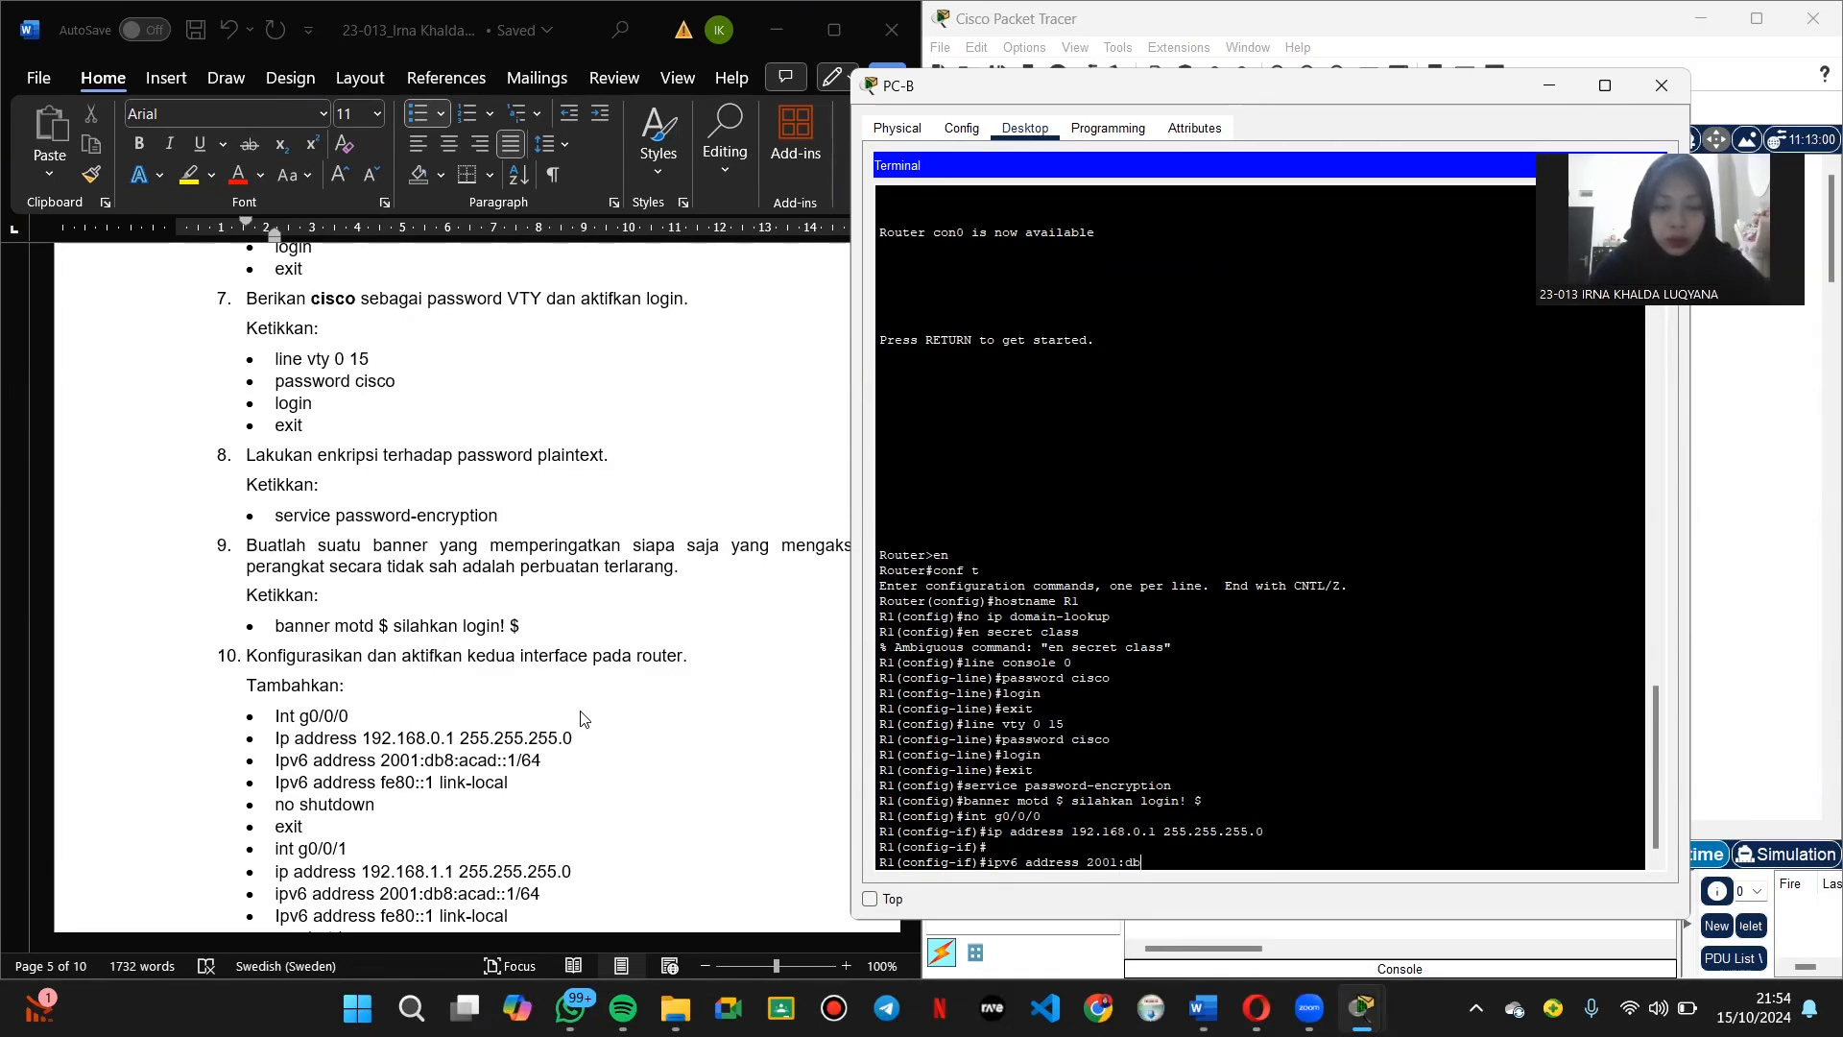
type("8:a")
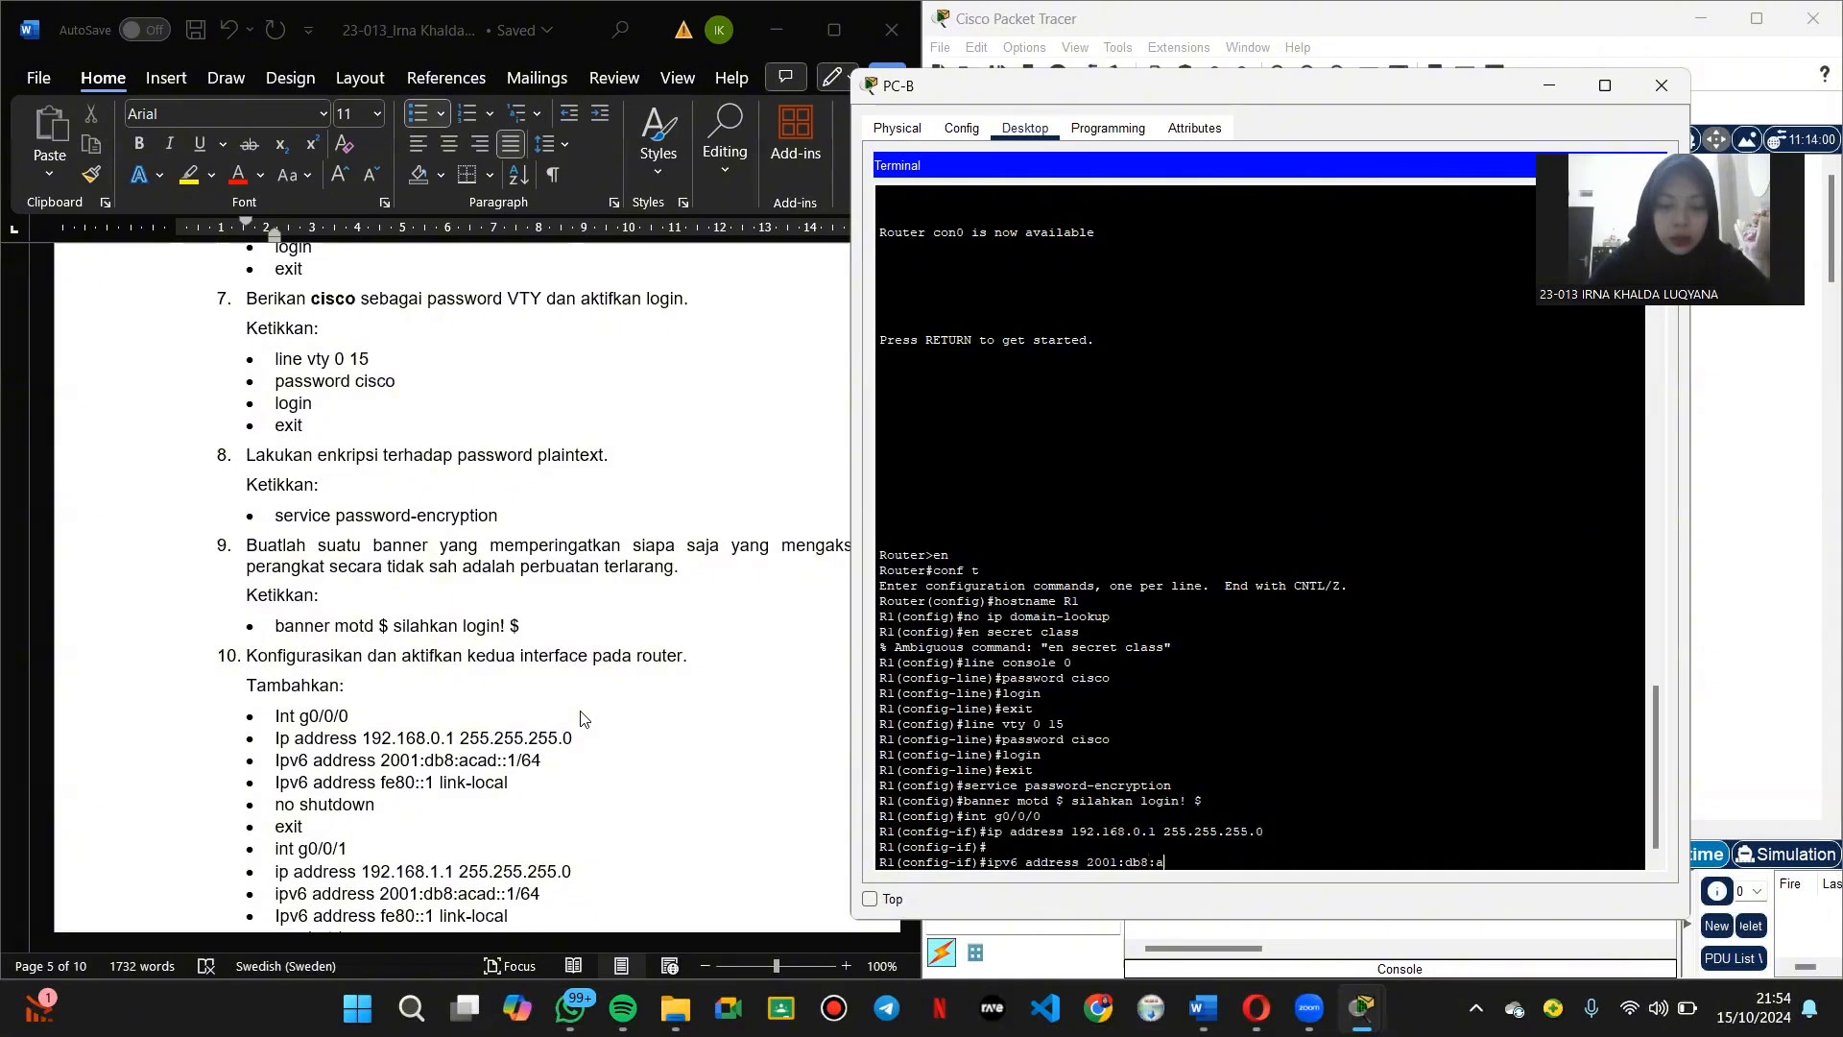
type("cad")
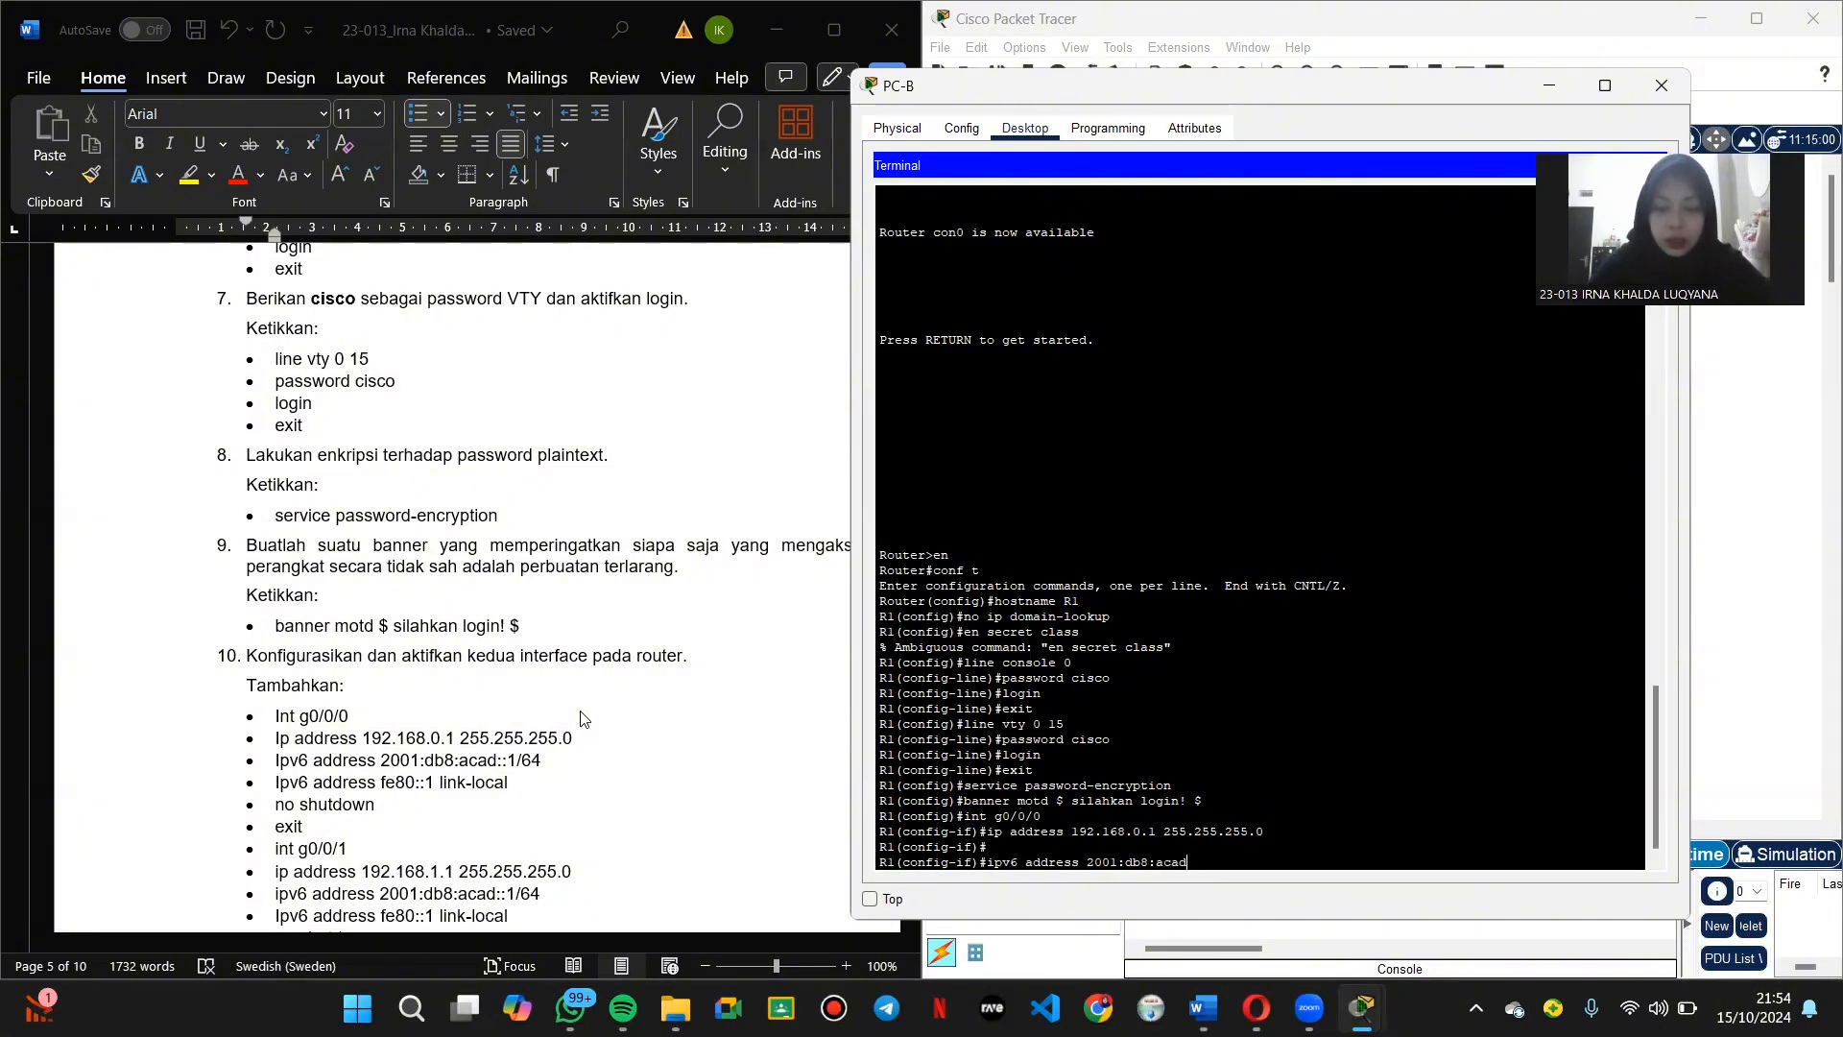
type("::1/64")
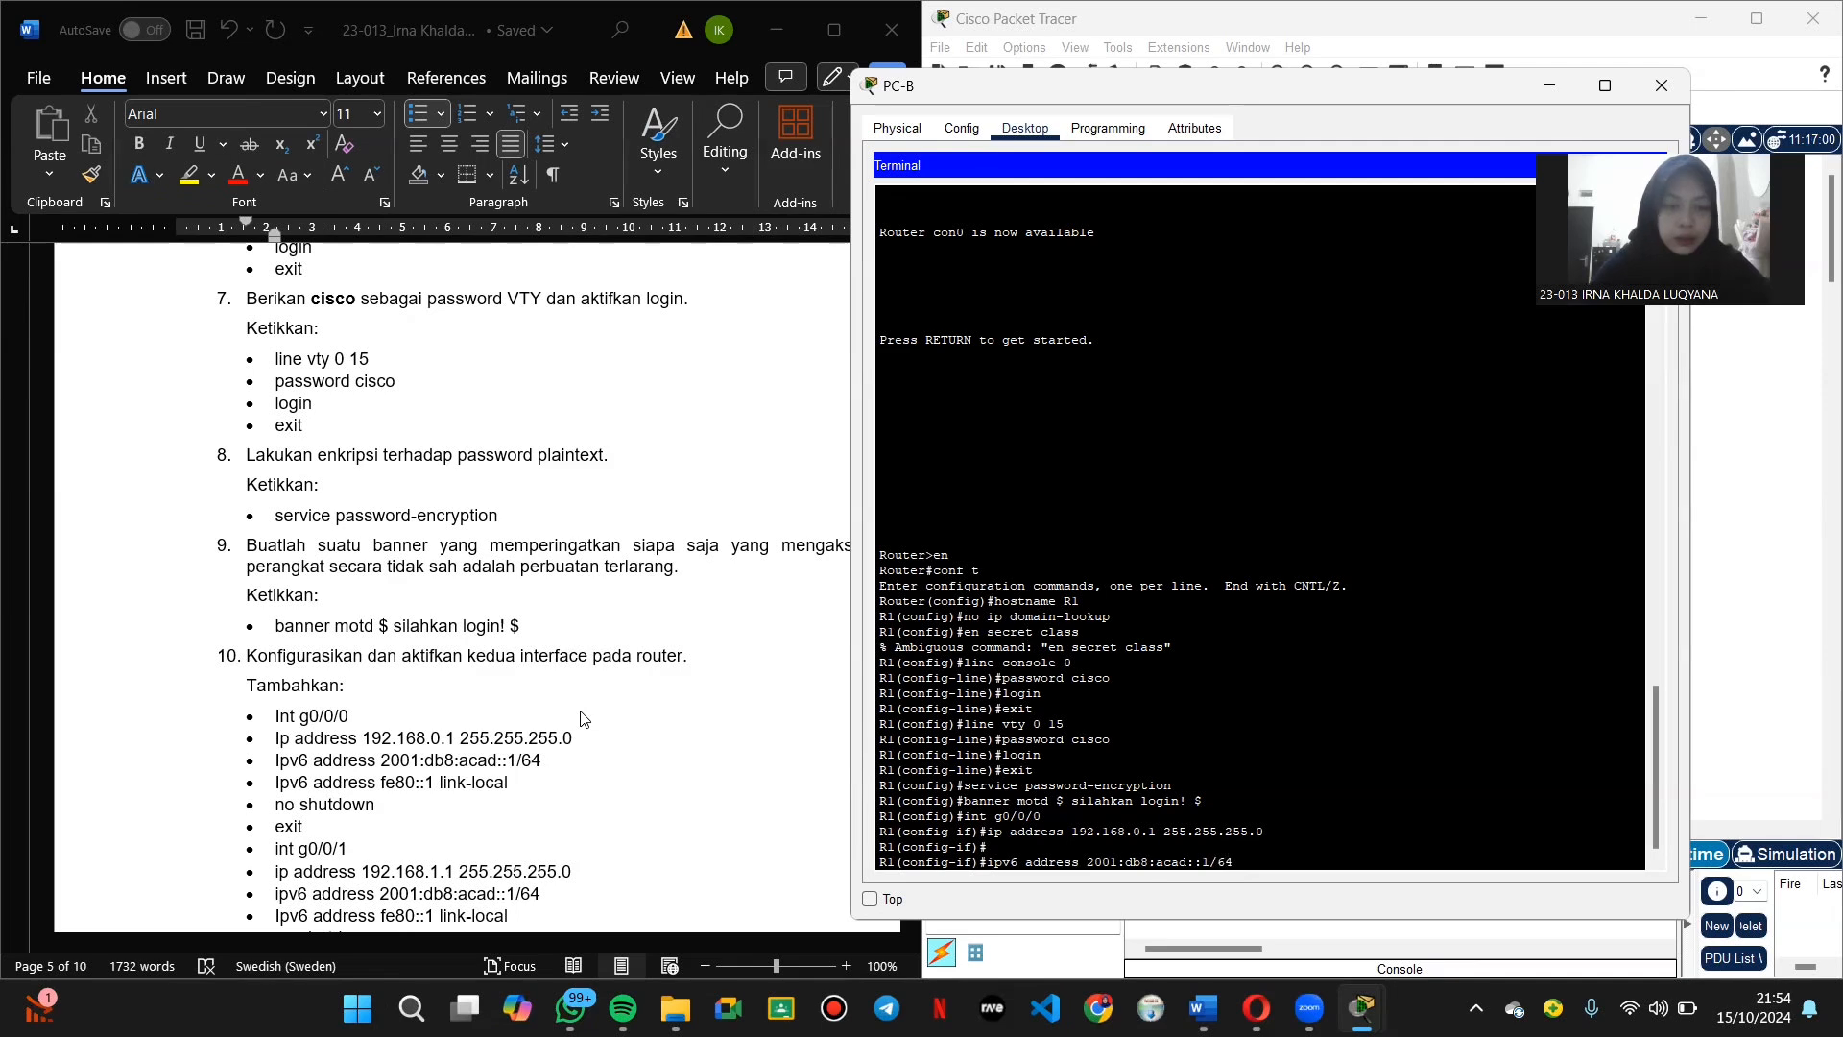
key("Return")
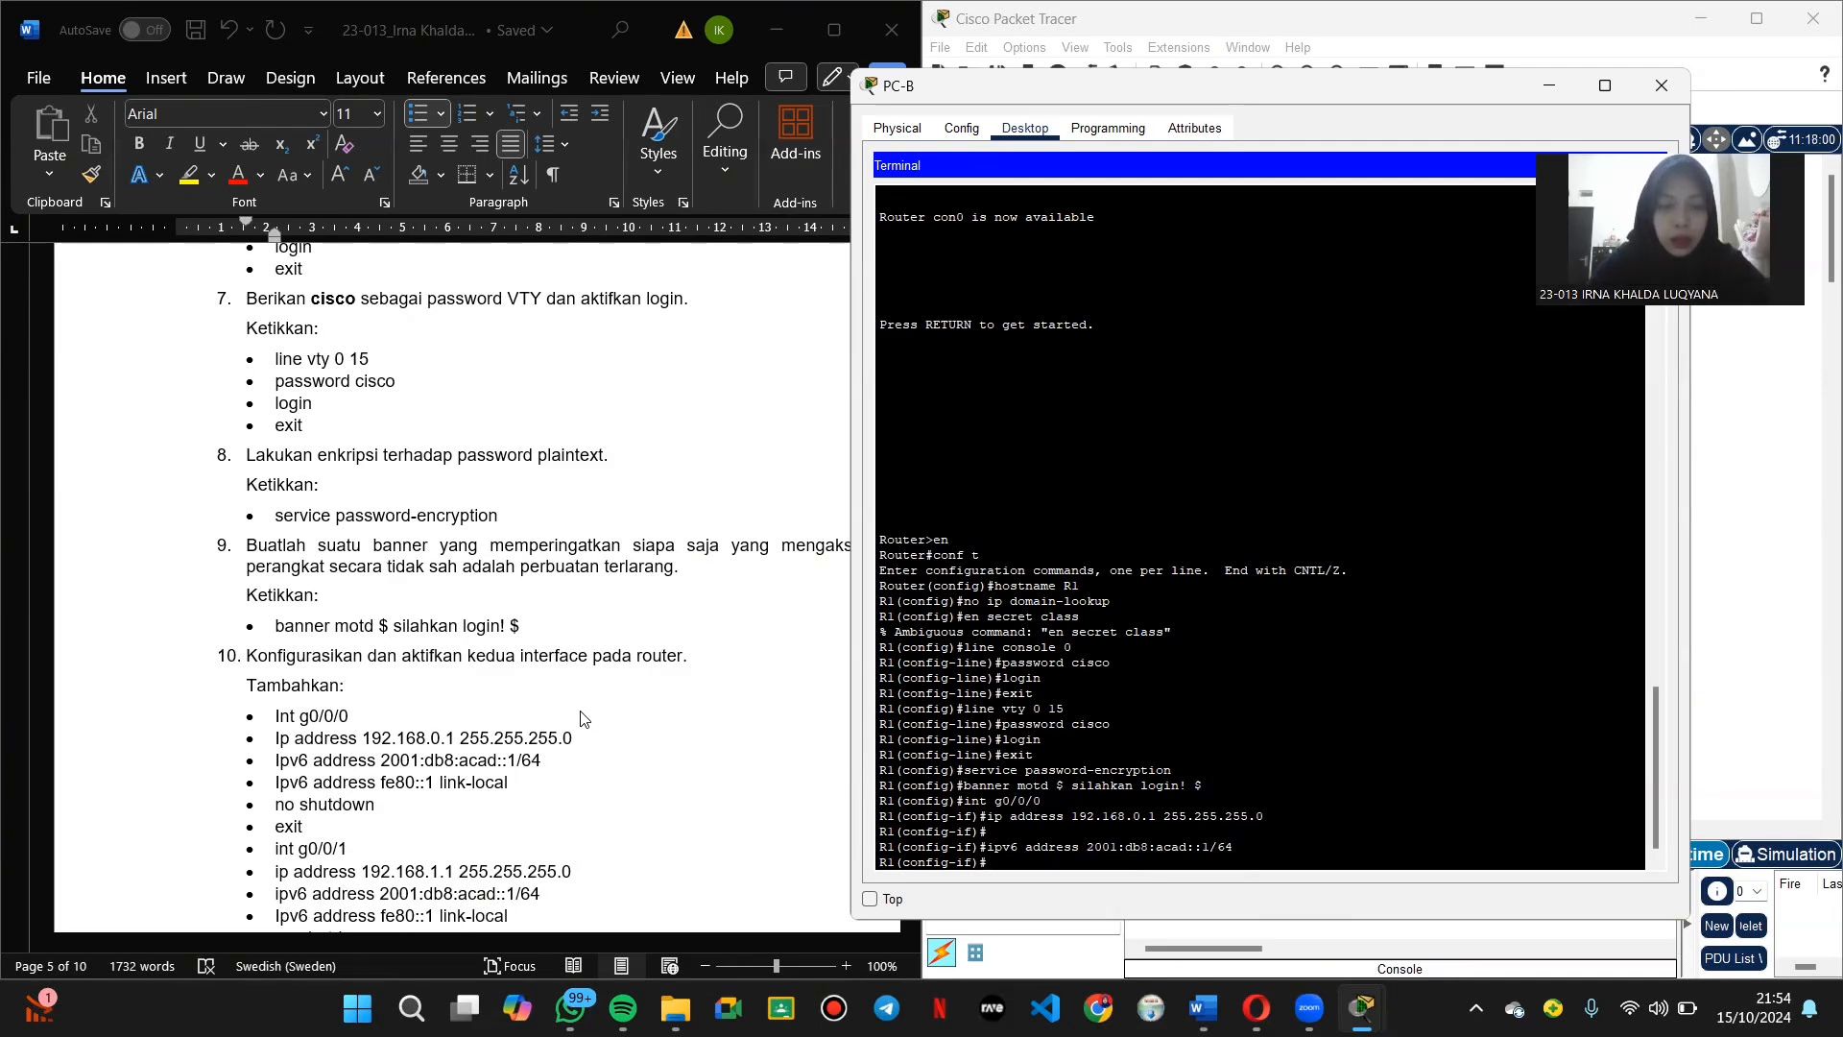
type("ip")
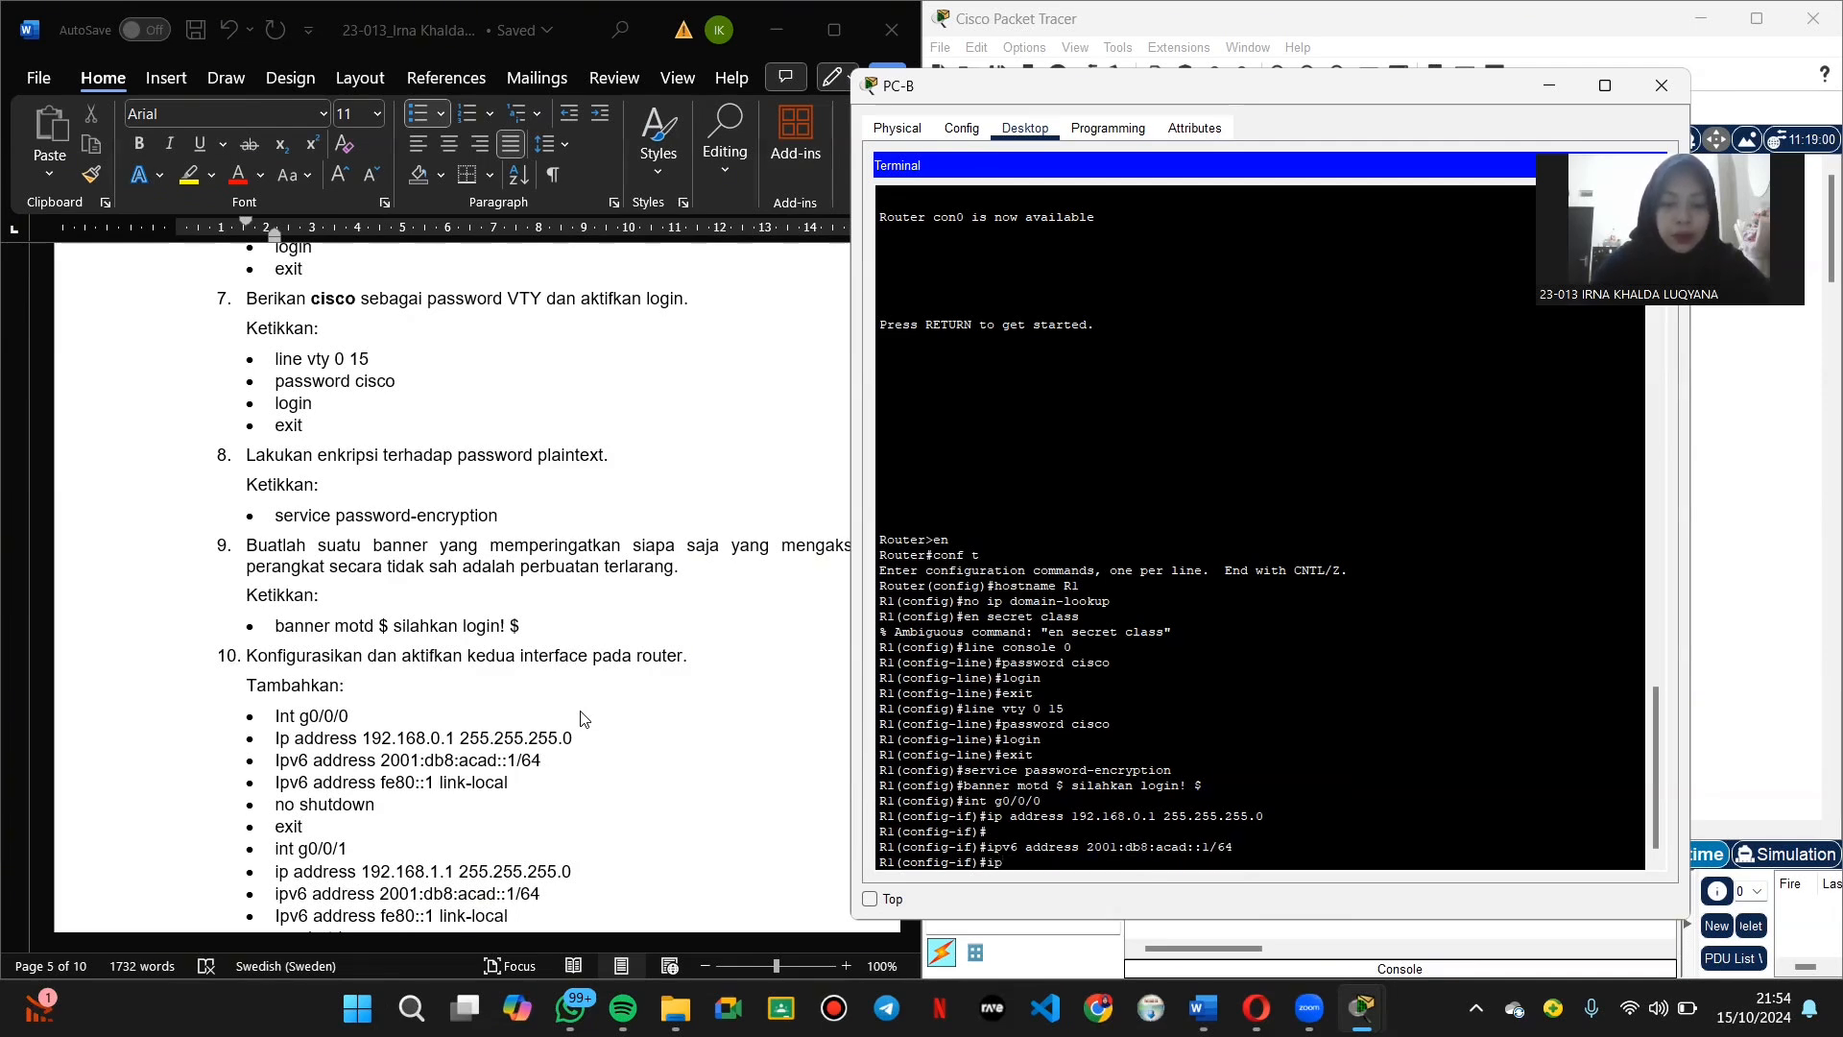
type("v6 addres")
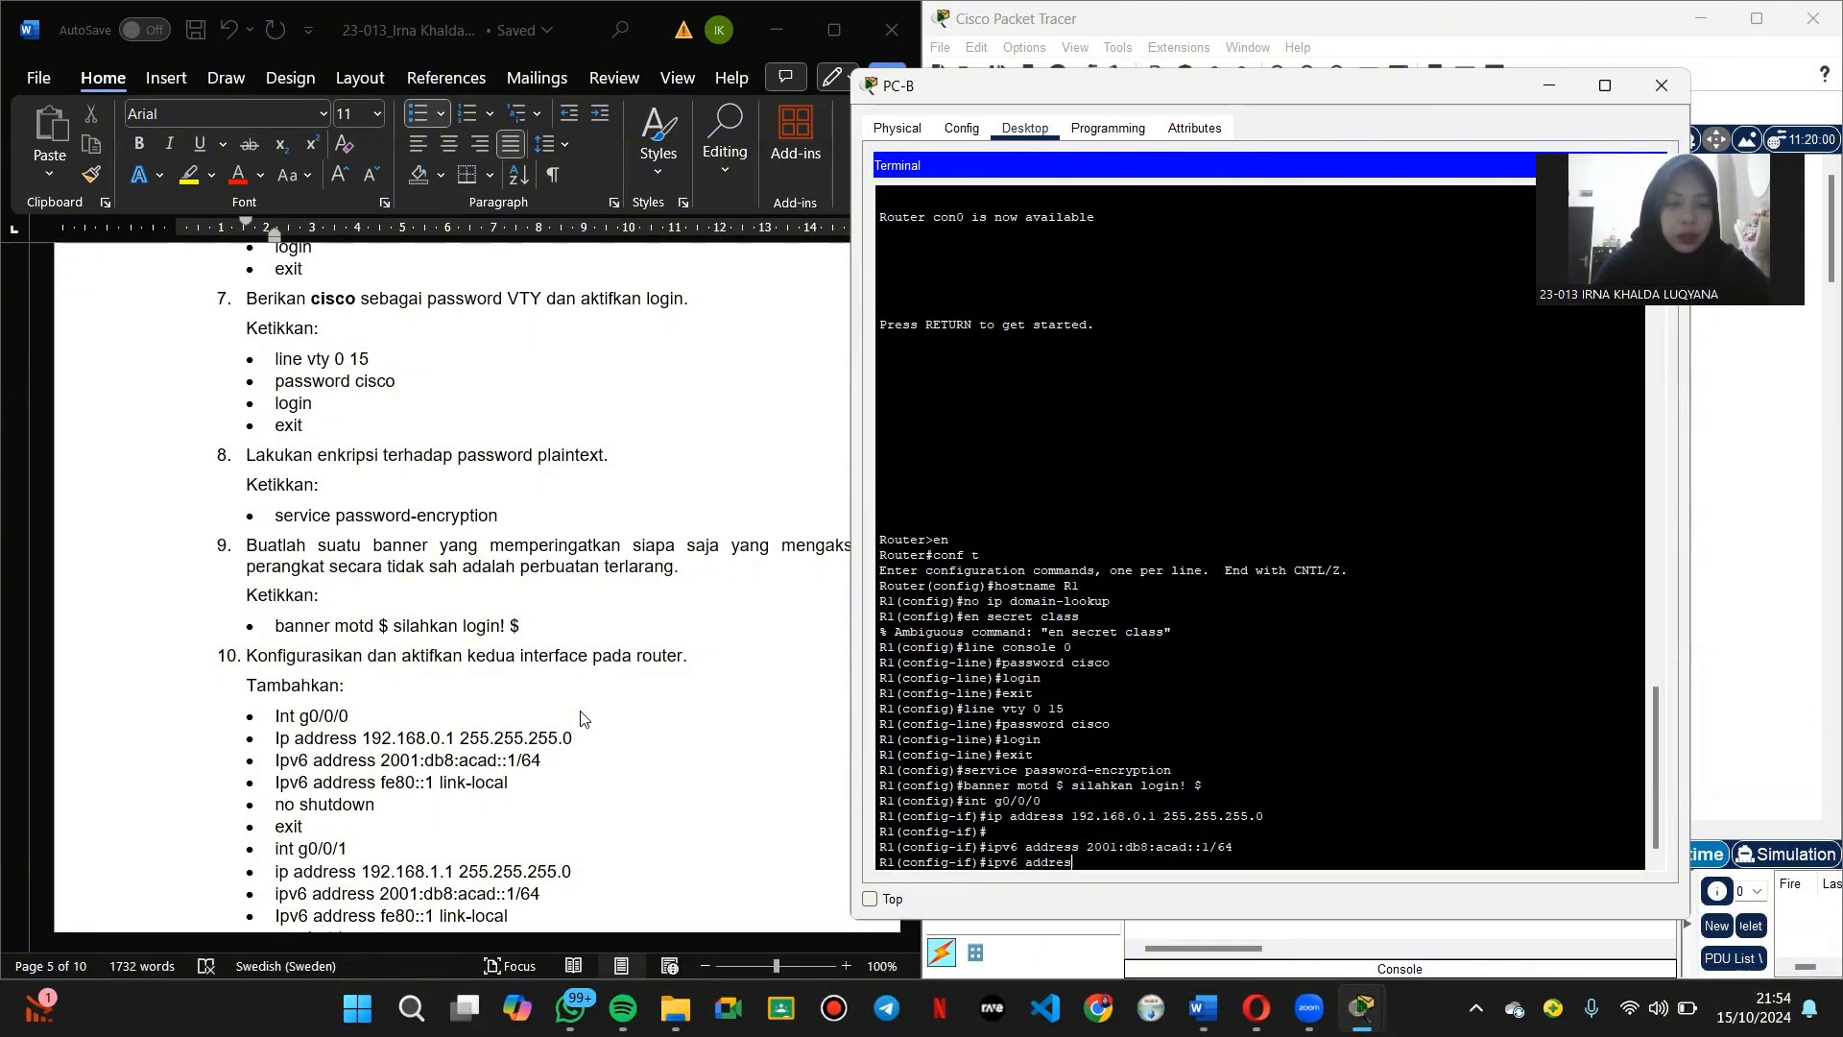
type("s fe80")
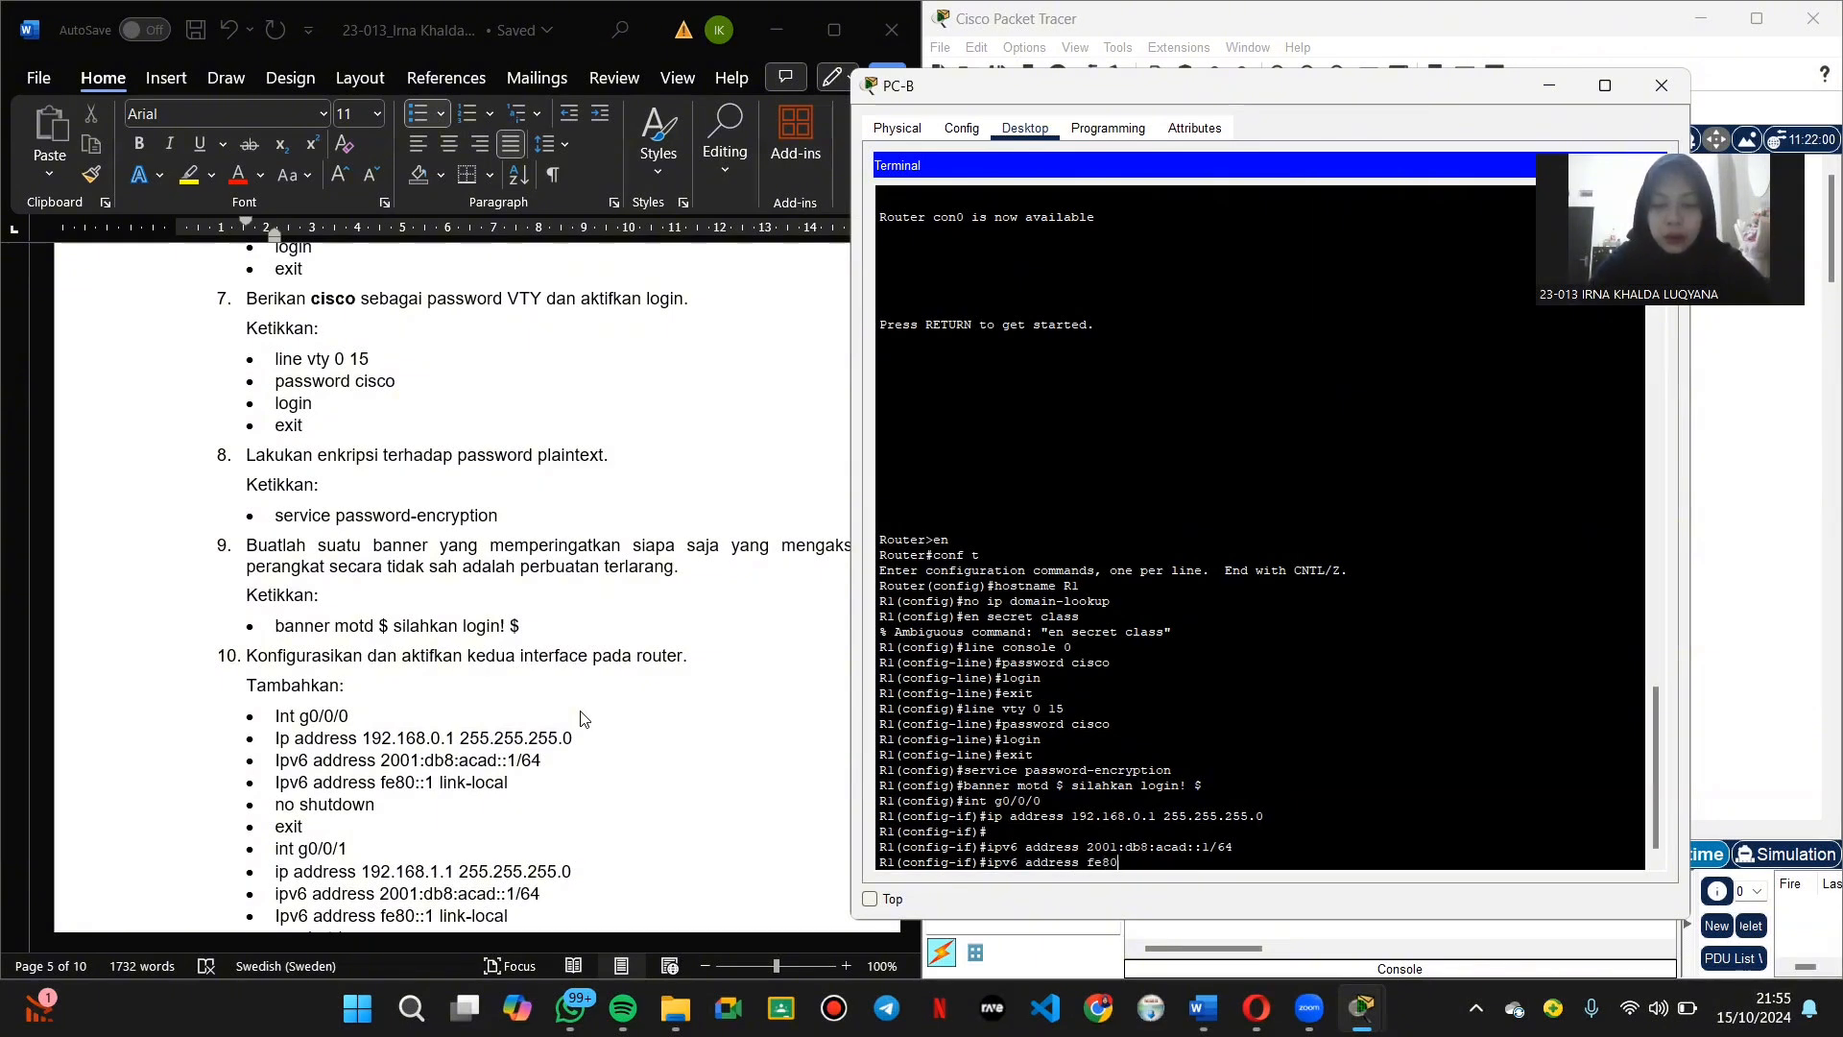
type("::1 ")
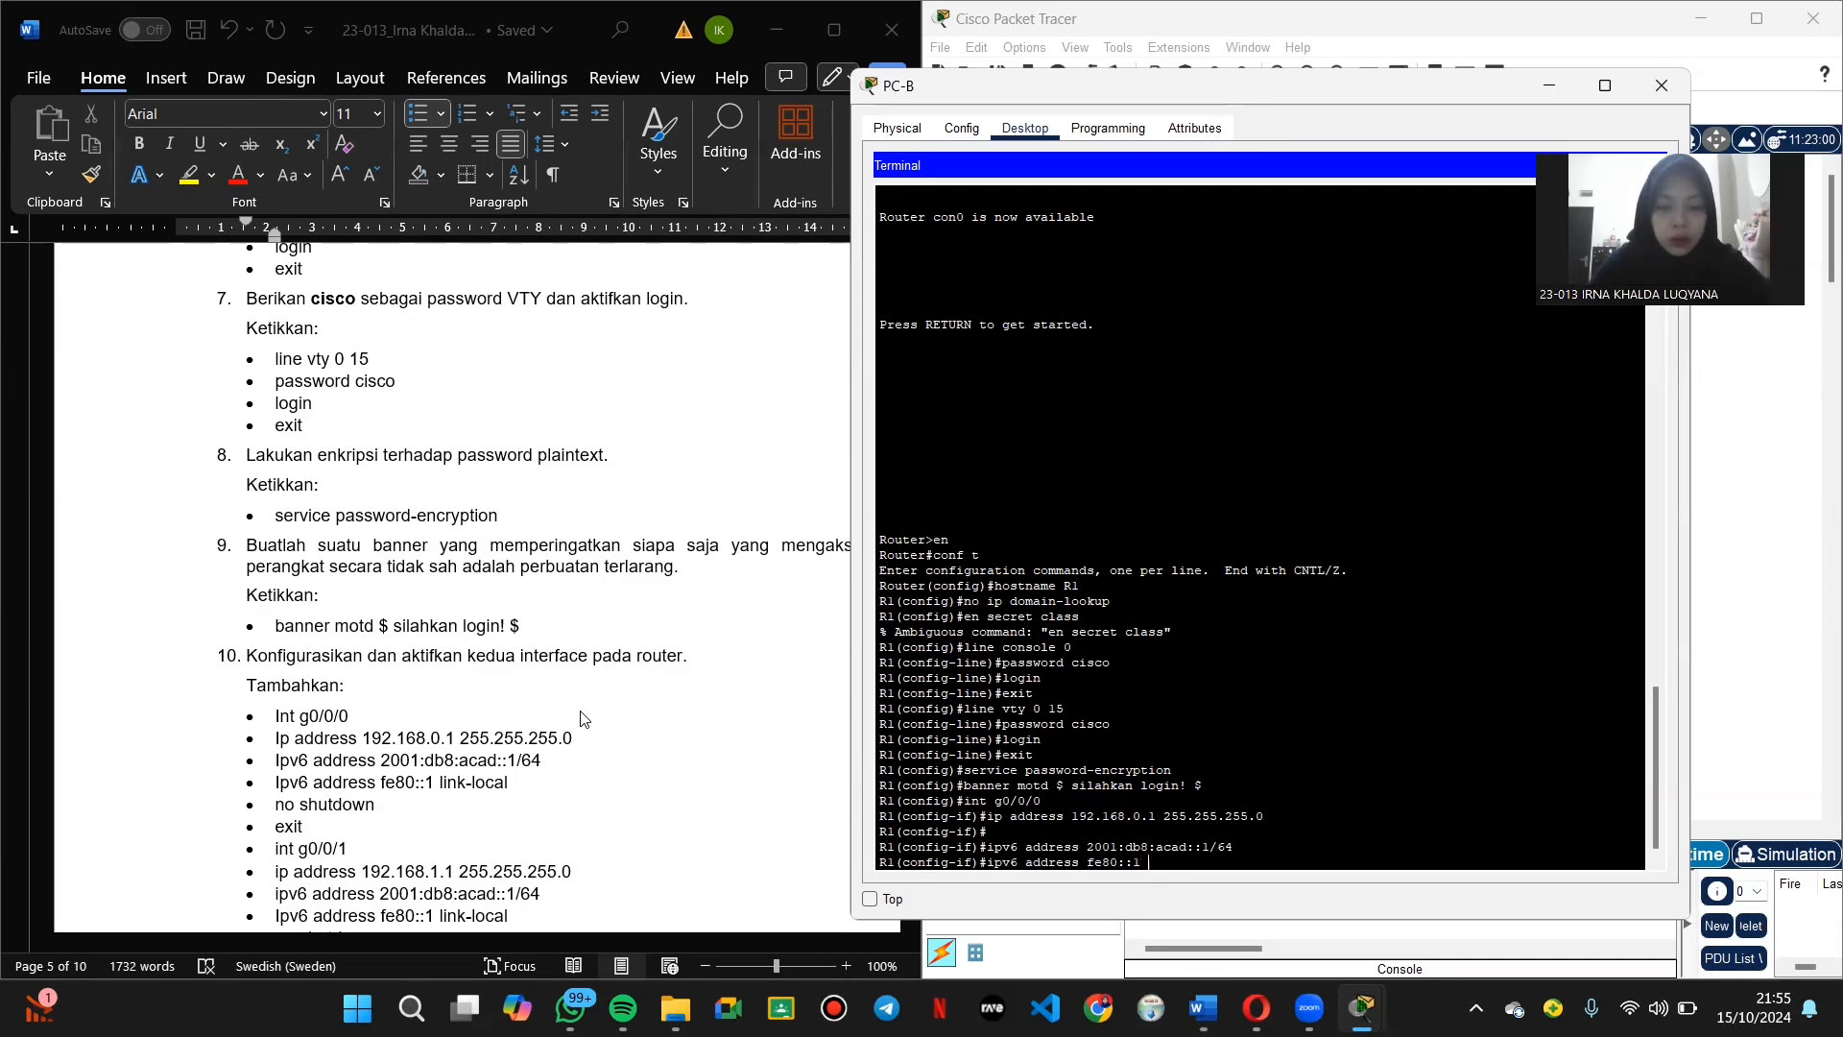
type("link-local")
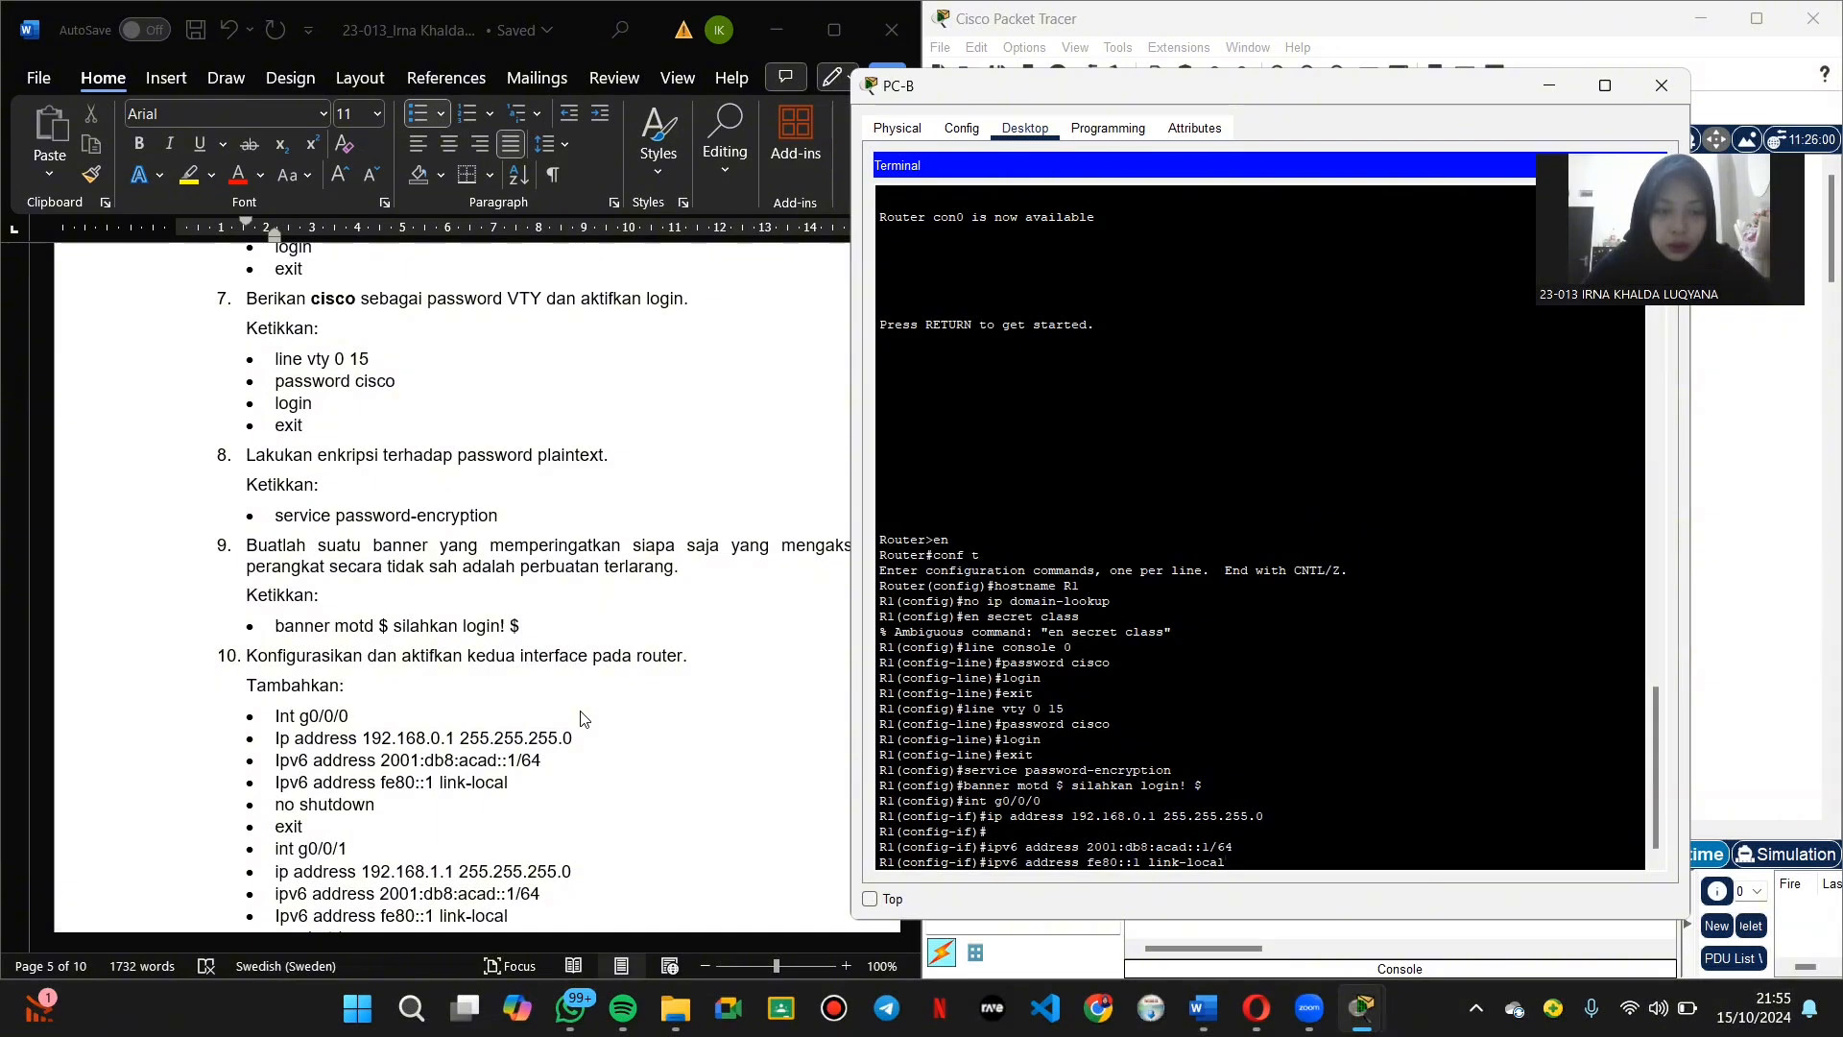
key("Return")
Step: Bring g0/0/0 up with no shutdown and return to global configuration
type("no shtdown")
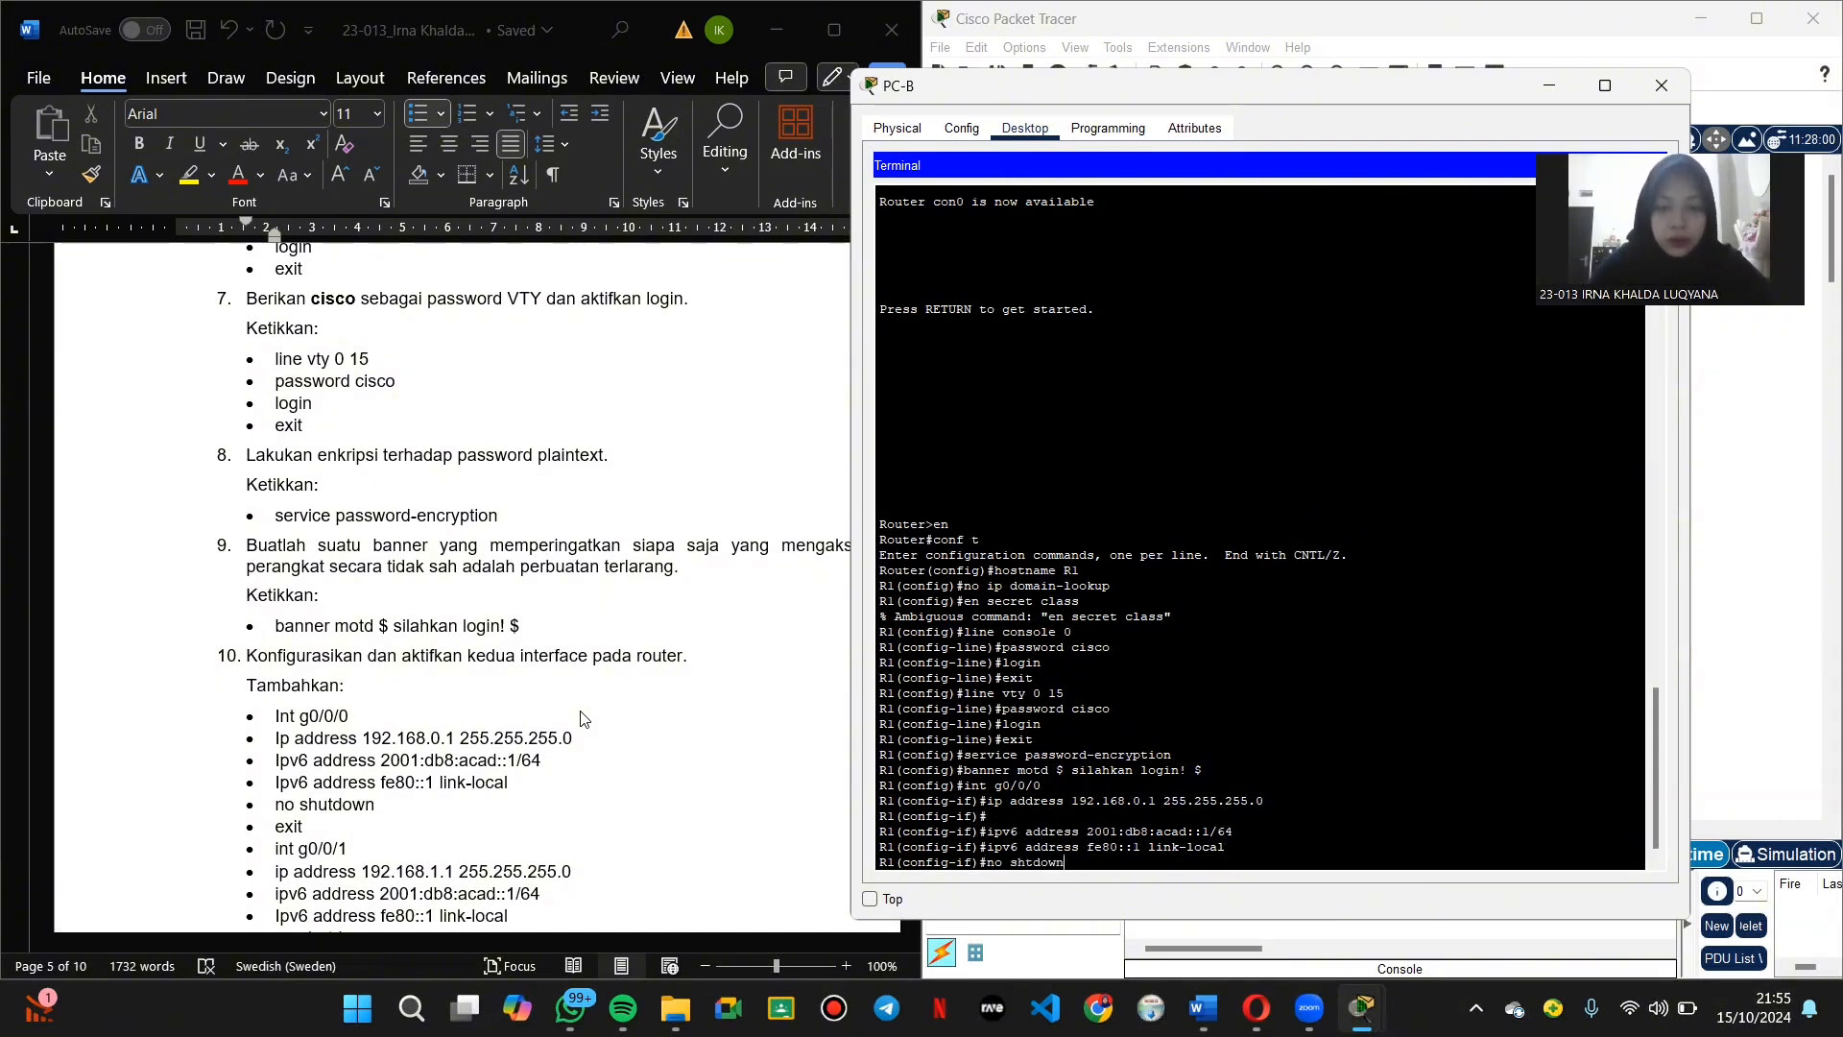
key("BackSpace")
key("BackSpace")
key("BackSpace")
key("BackSpace")
key("BackSpace")
type("ut")
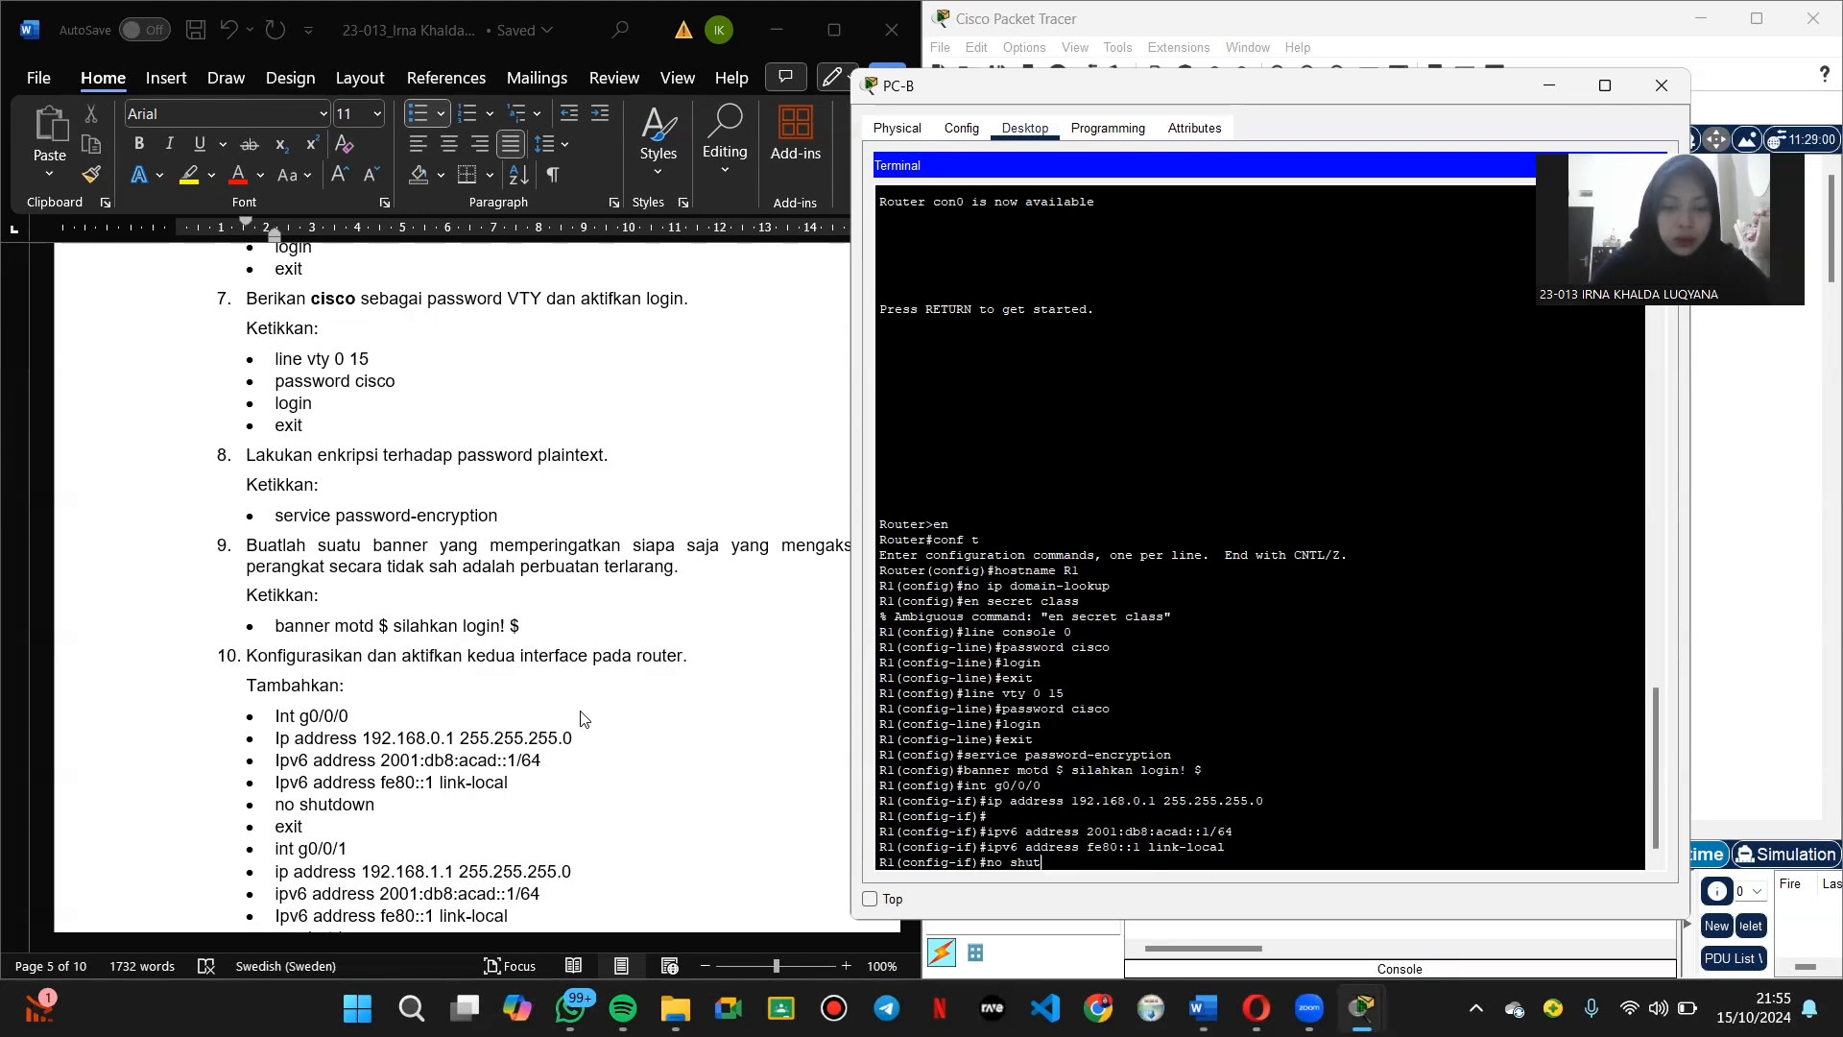
type("down")
key("Return")
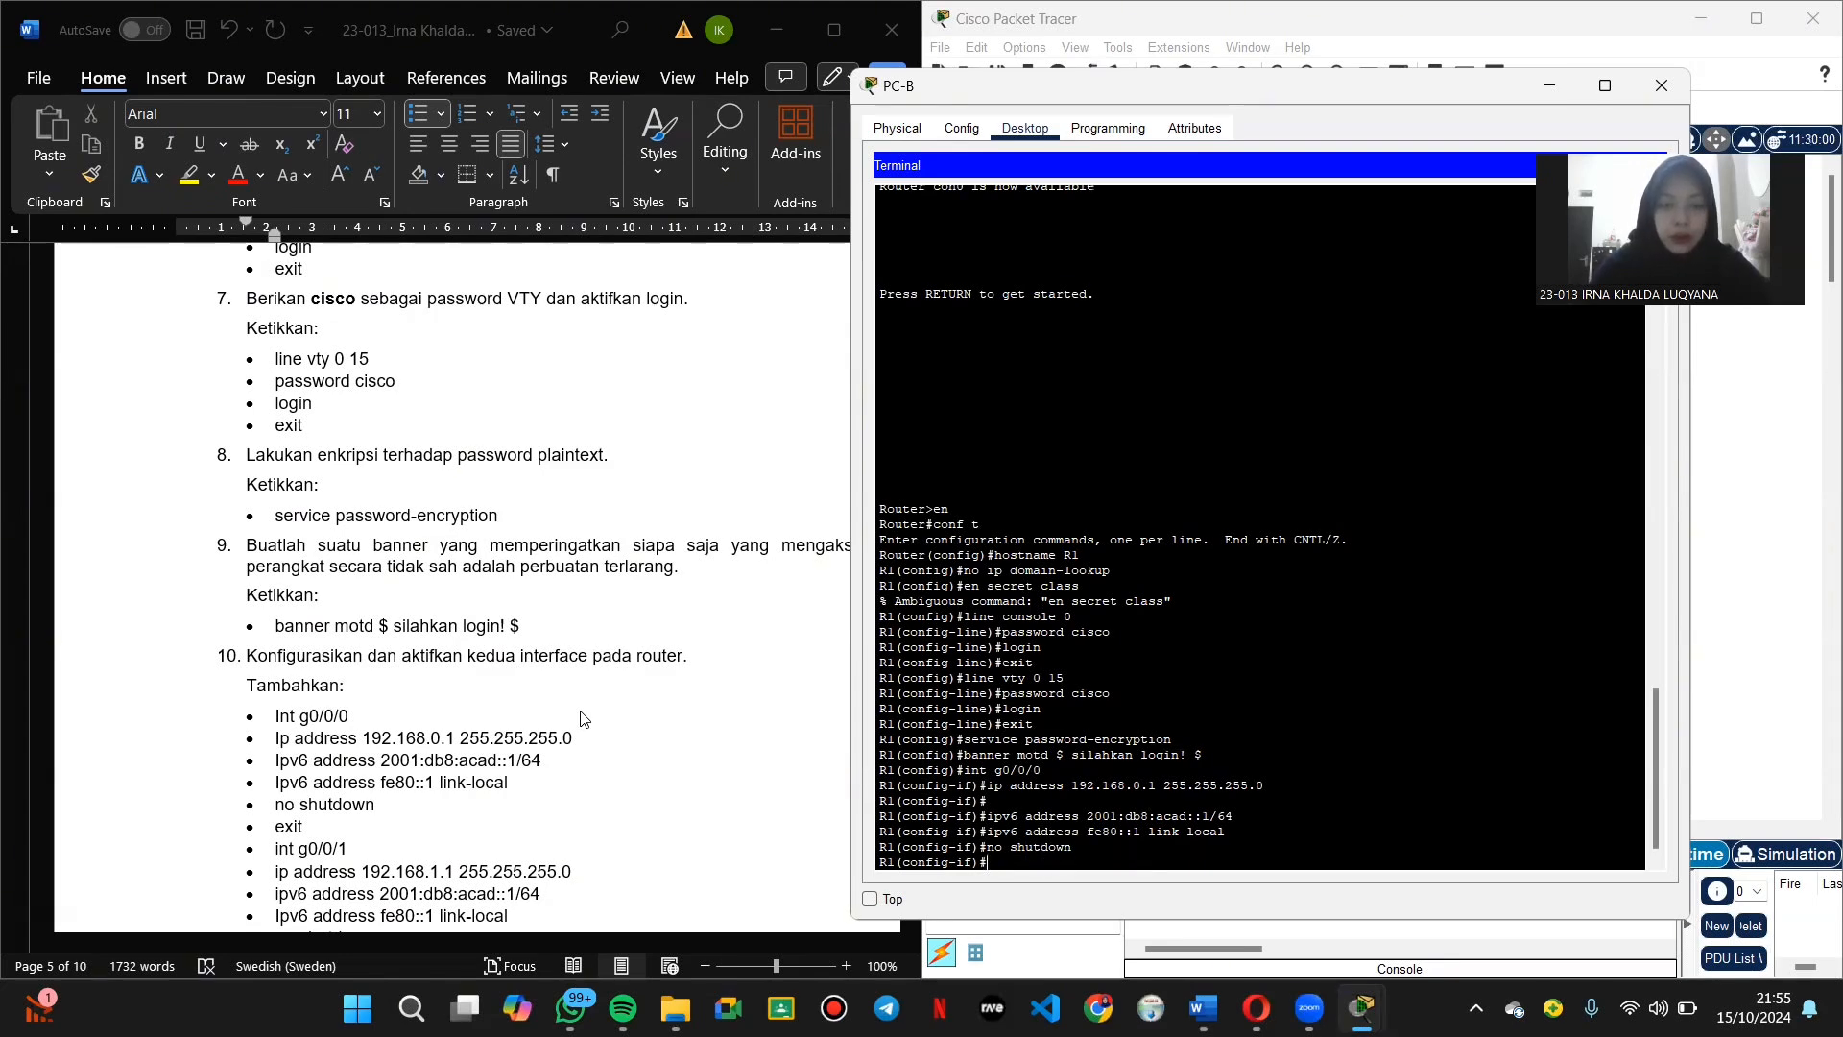
type("exit")
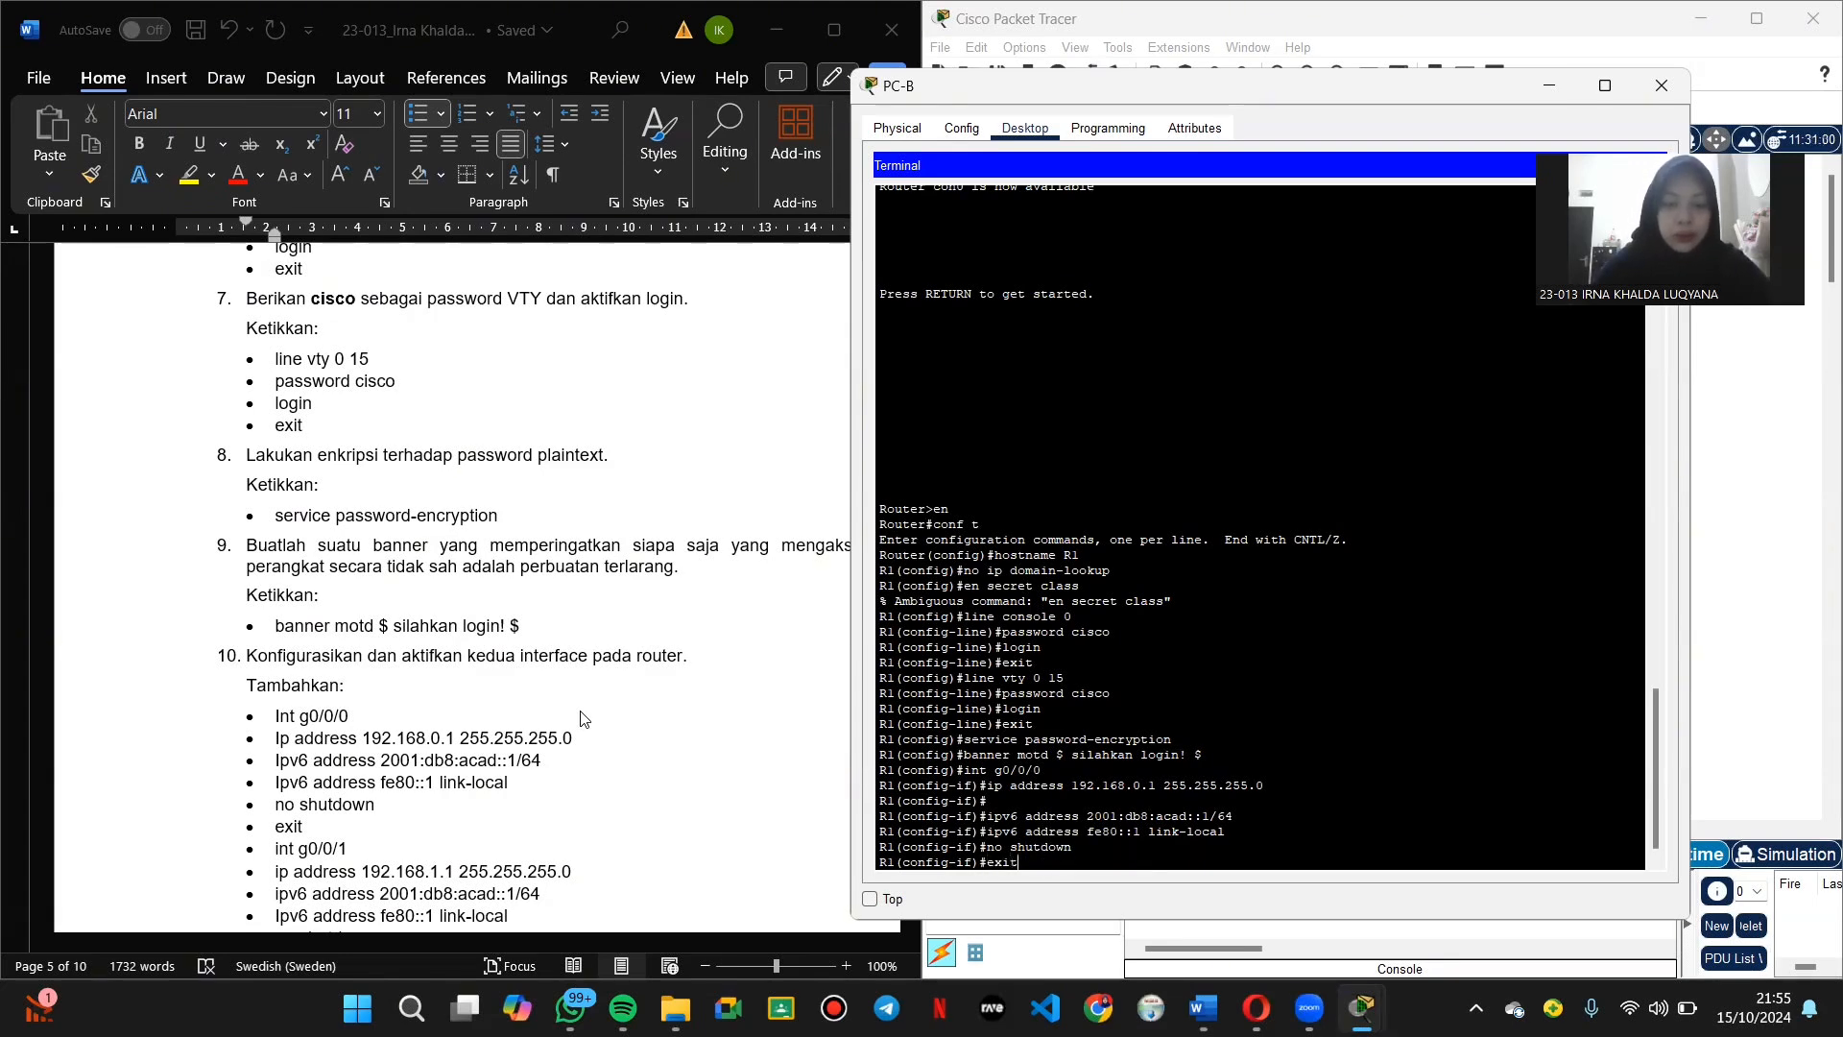
key("Return")
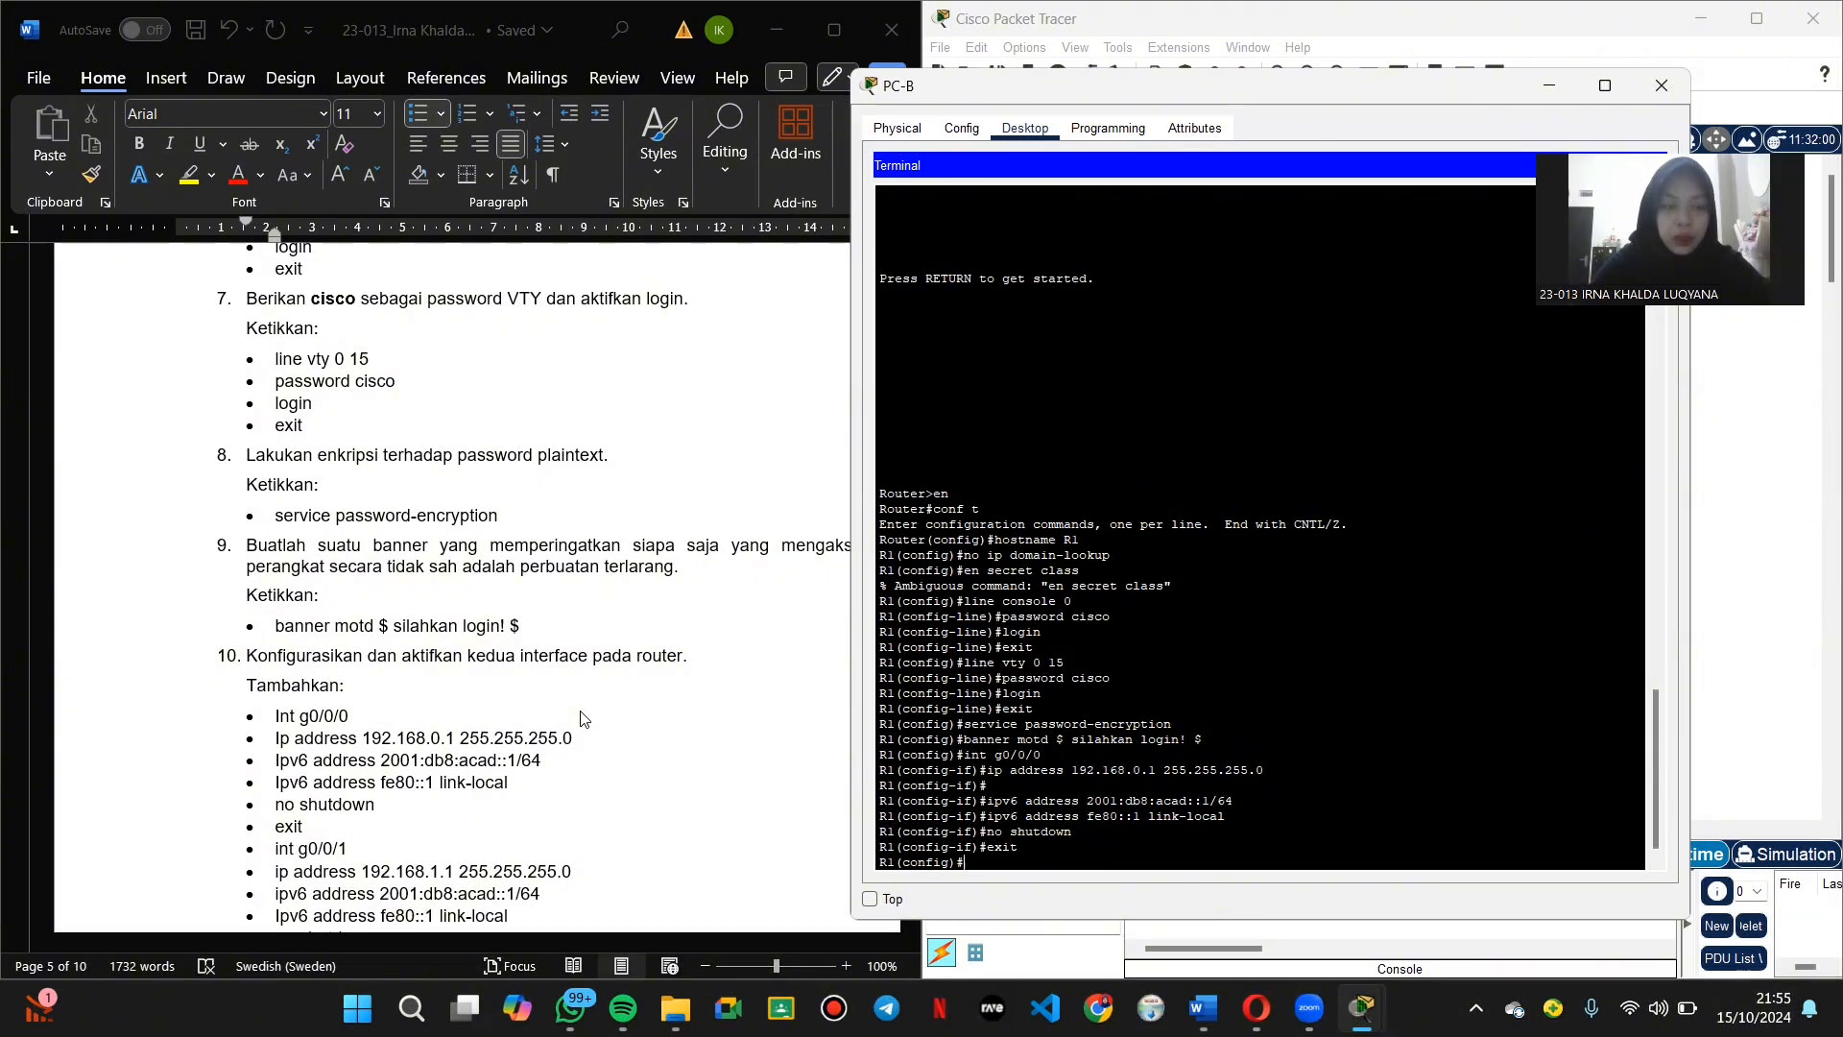
Step: On interface g0/0/1, set IPv4 address 192.168.1.1 255.255.255.0
type("int ")
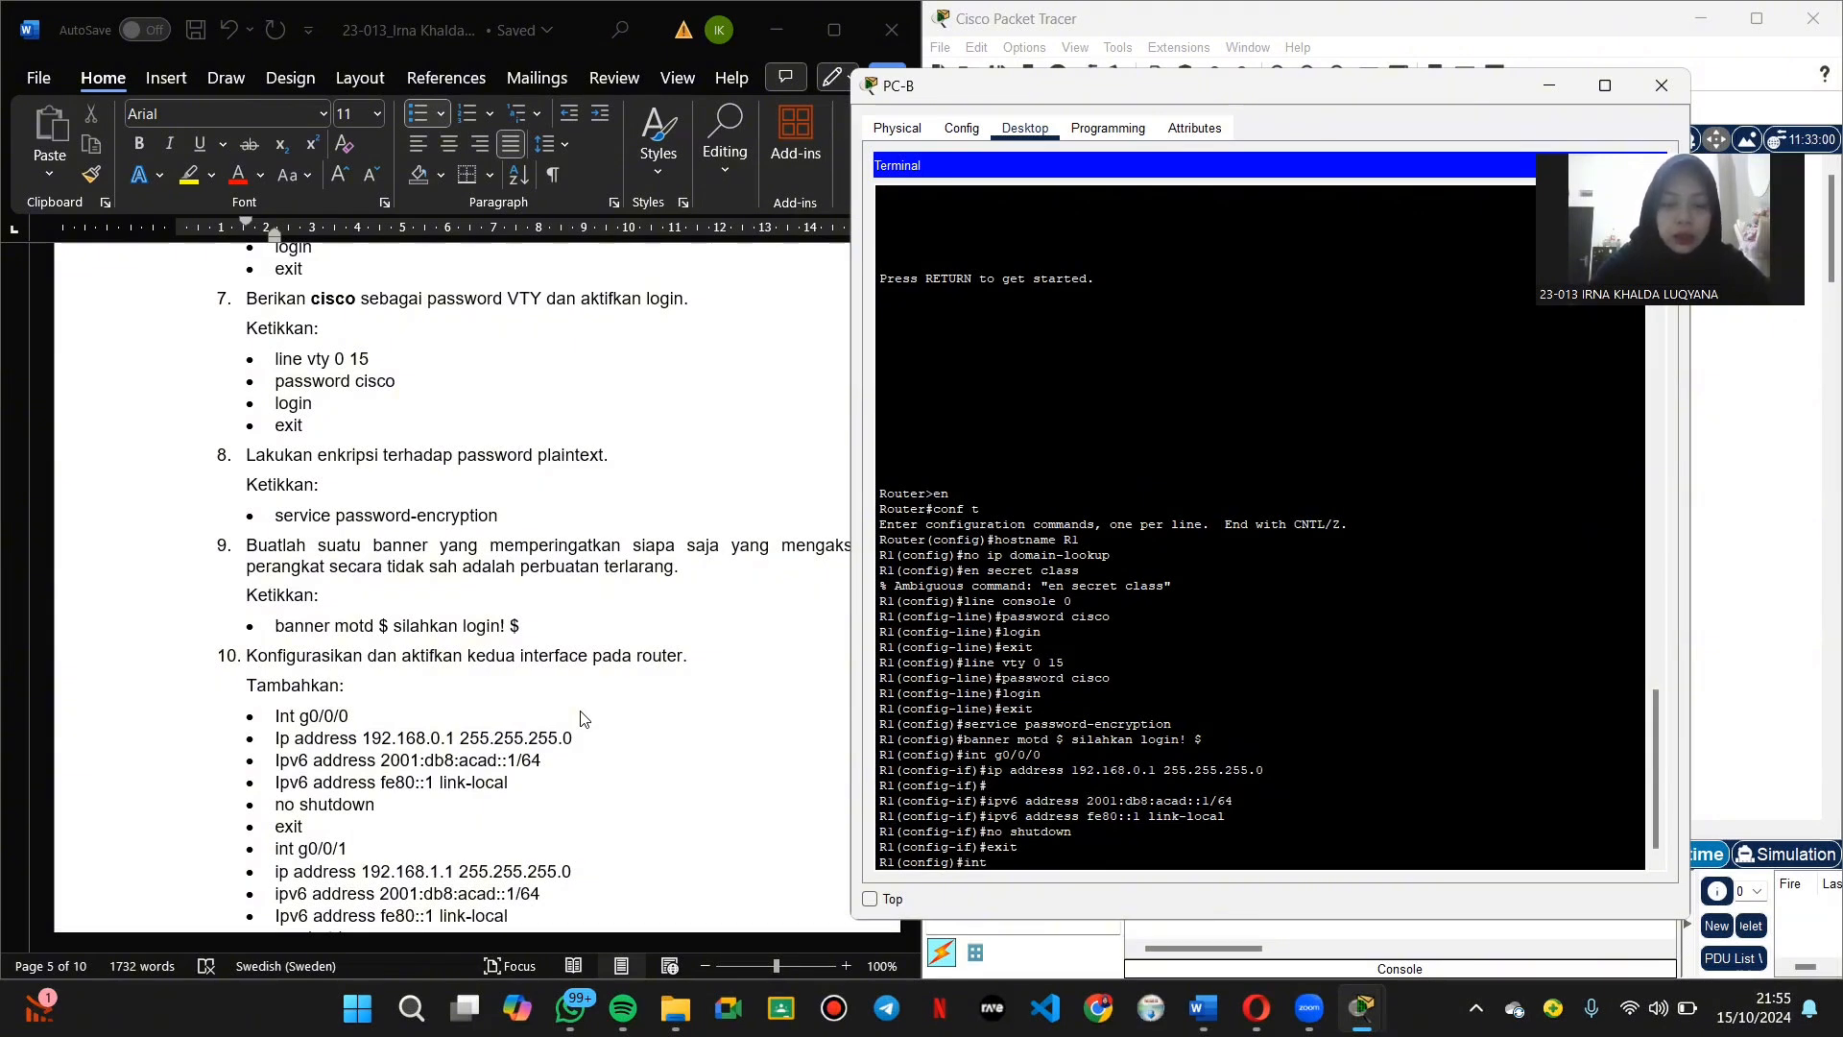
type("g0/0/1")
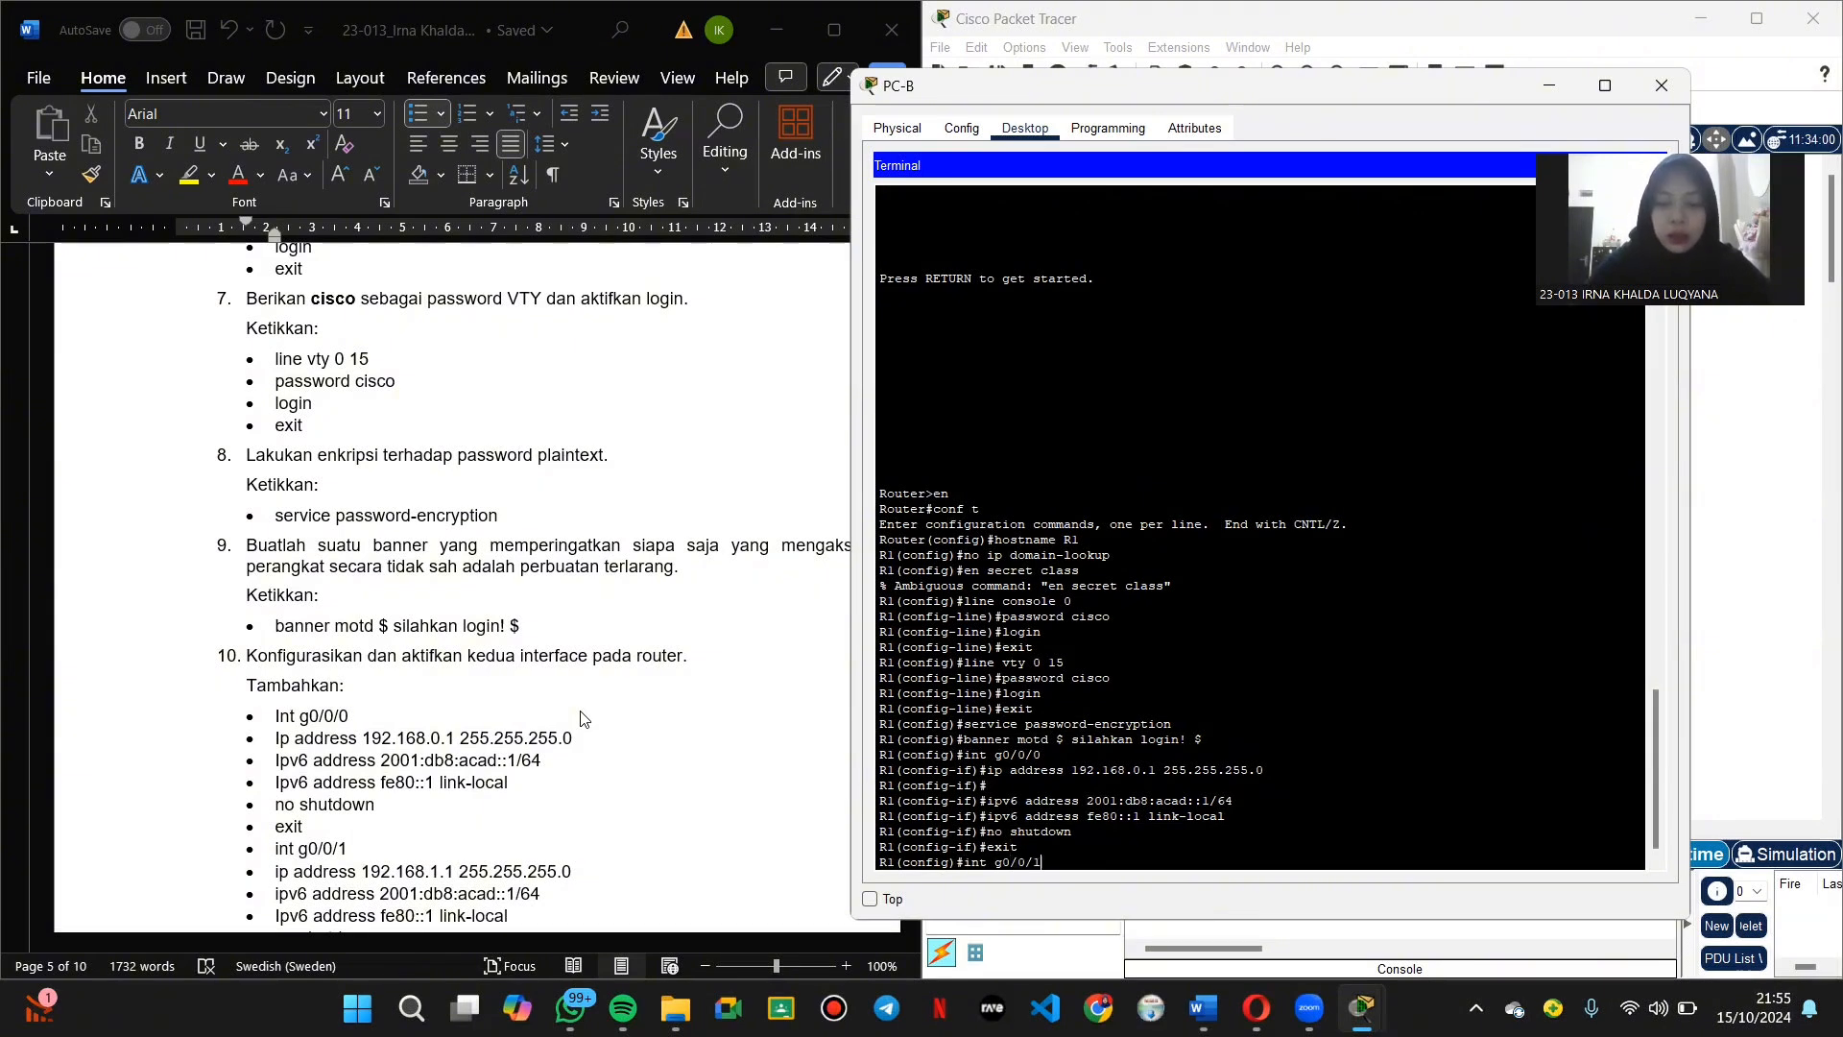
key("Return")
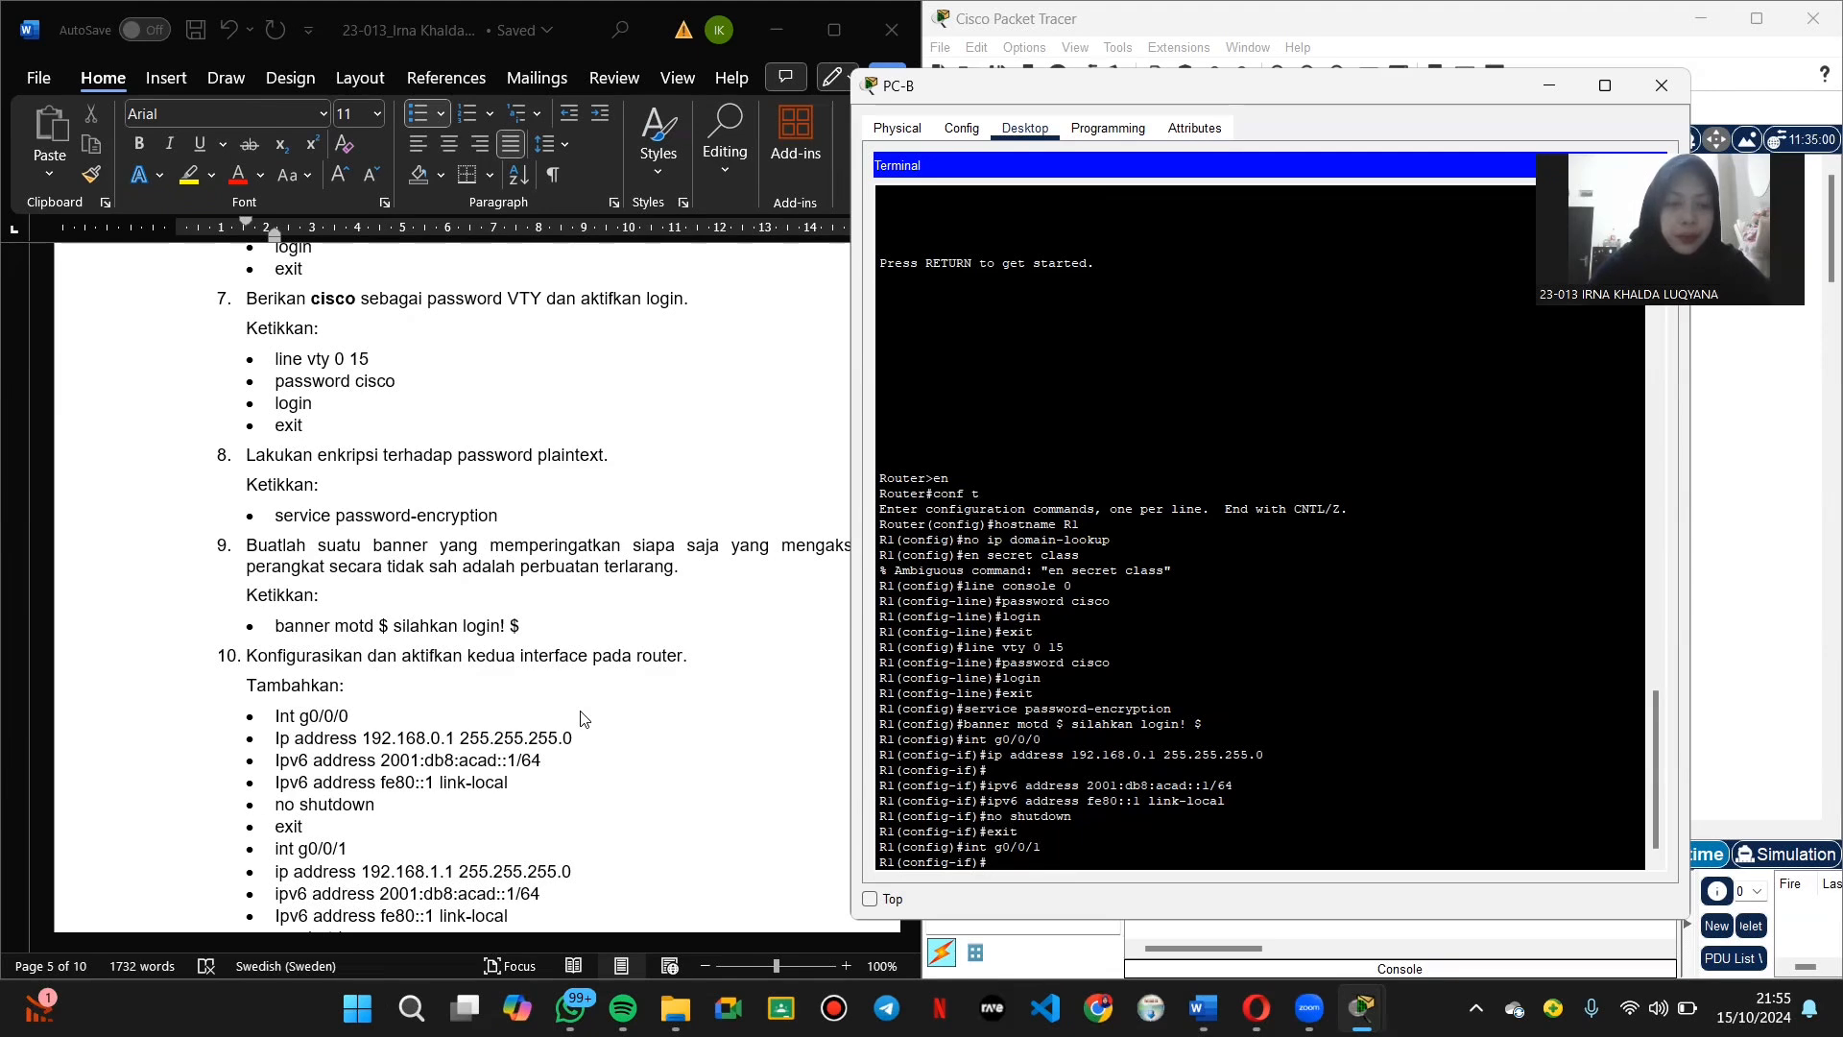
type("ip addr")
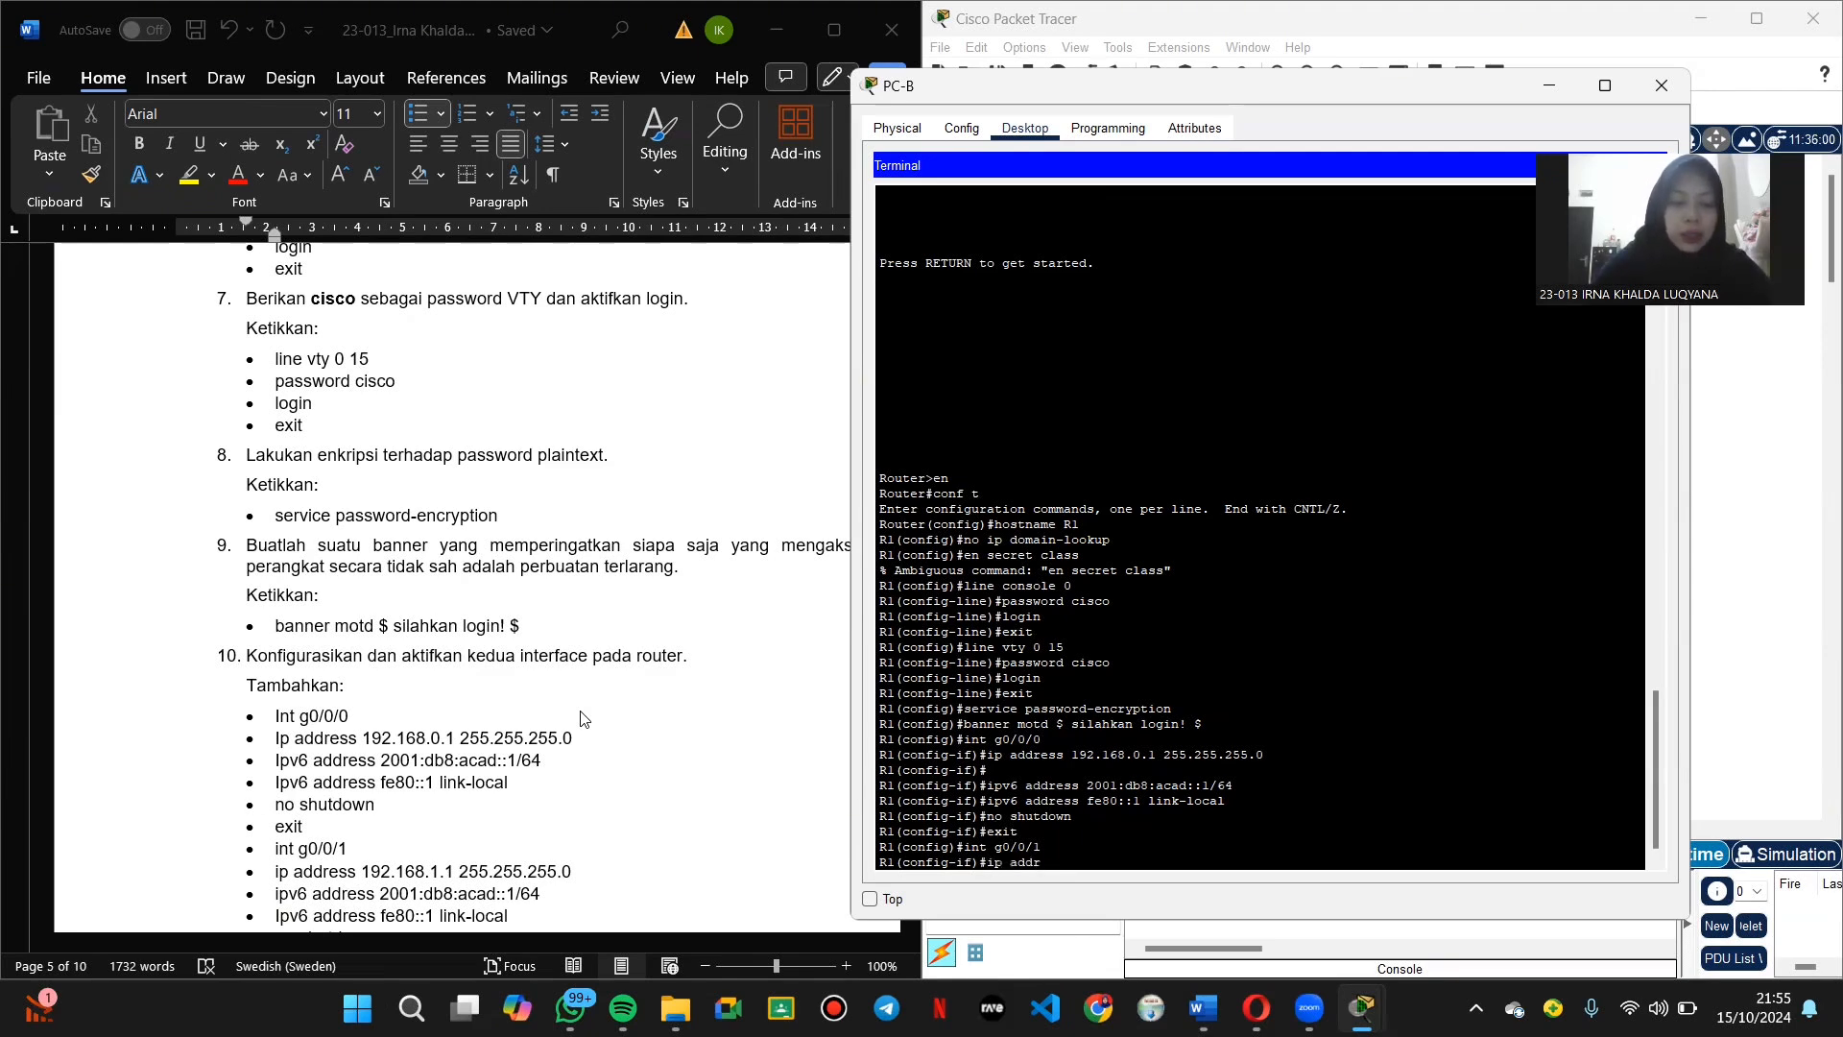
type("ess 1")
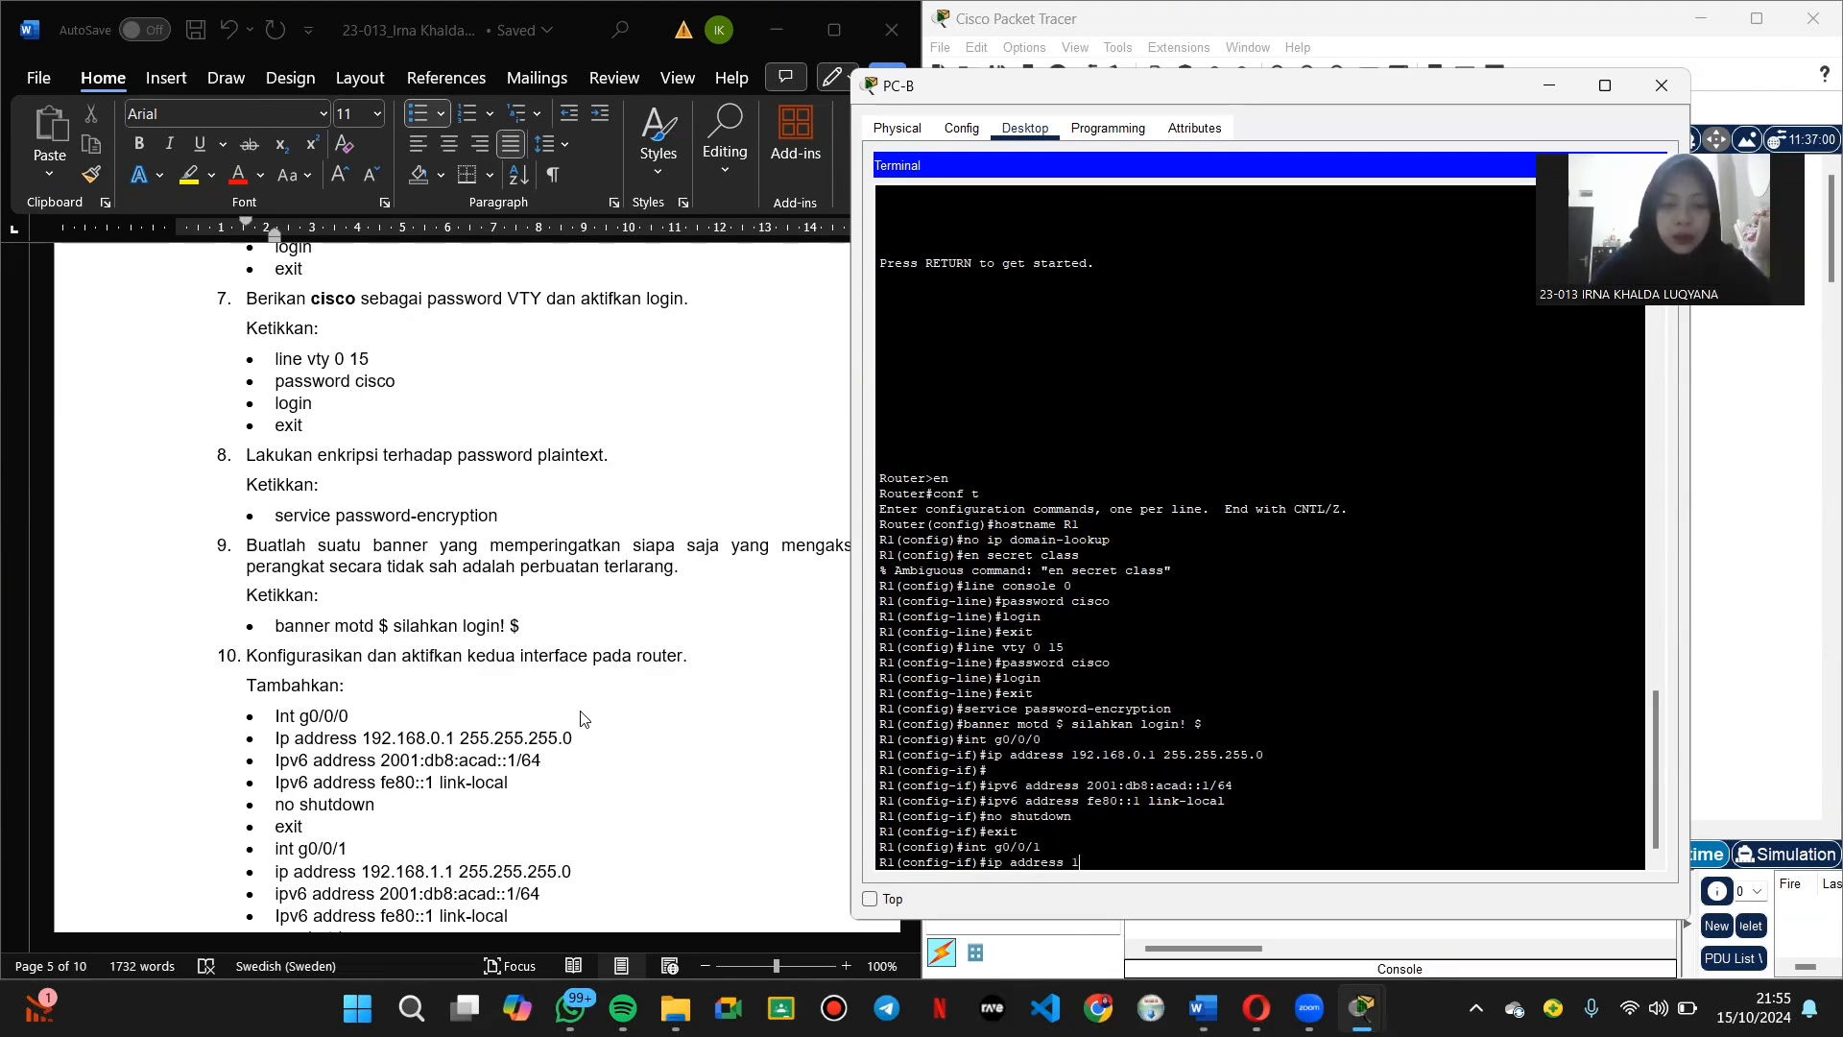
type("92.168")
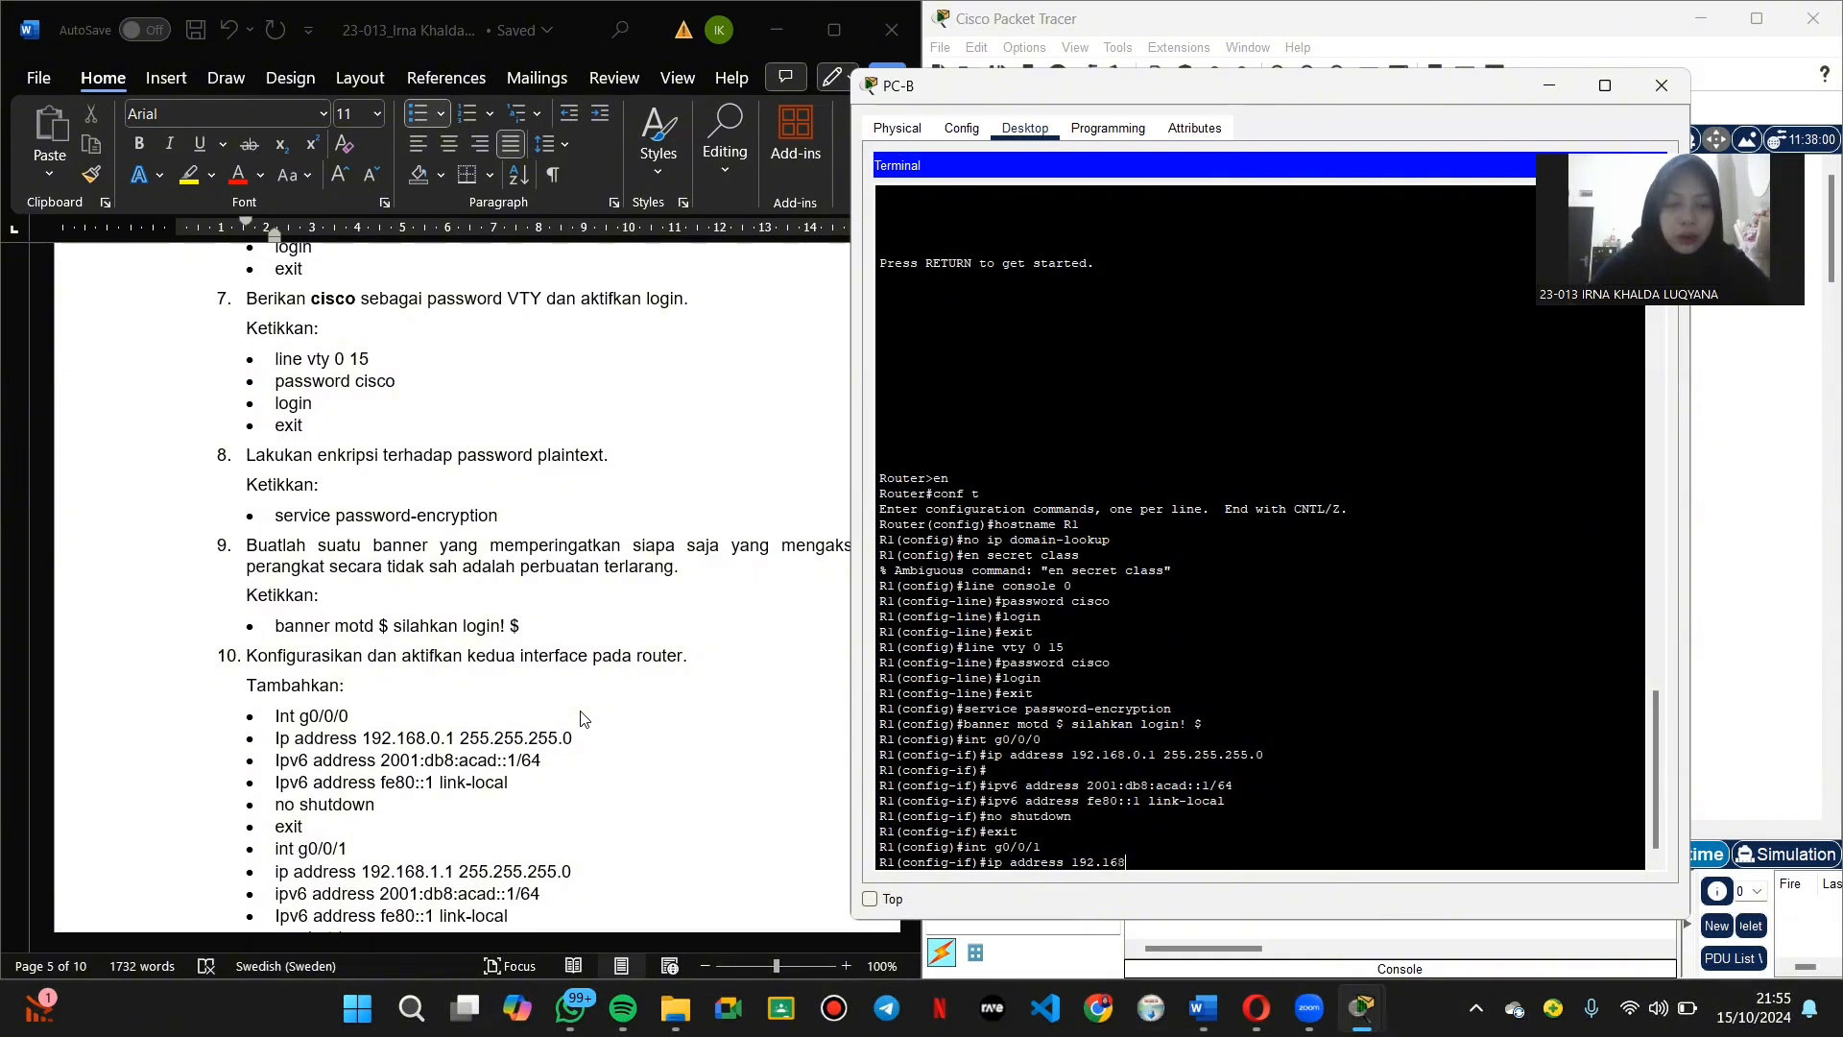
type(".1.1")
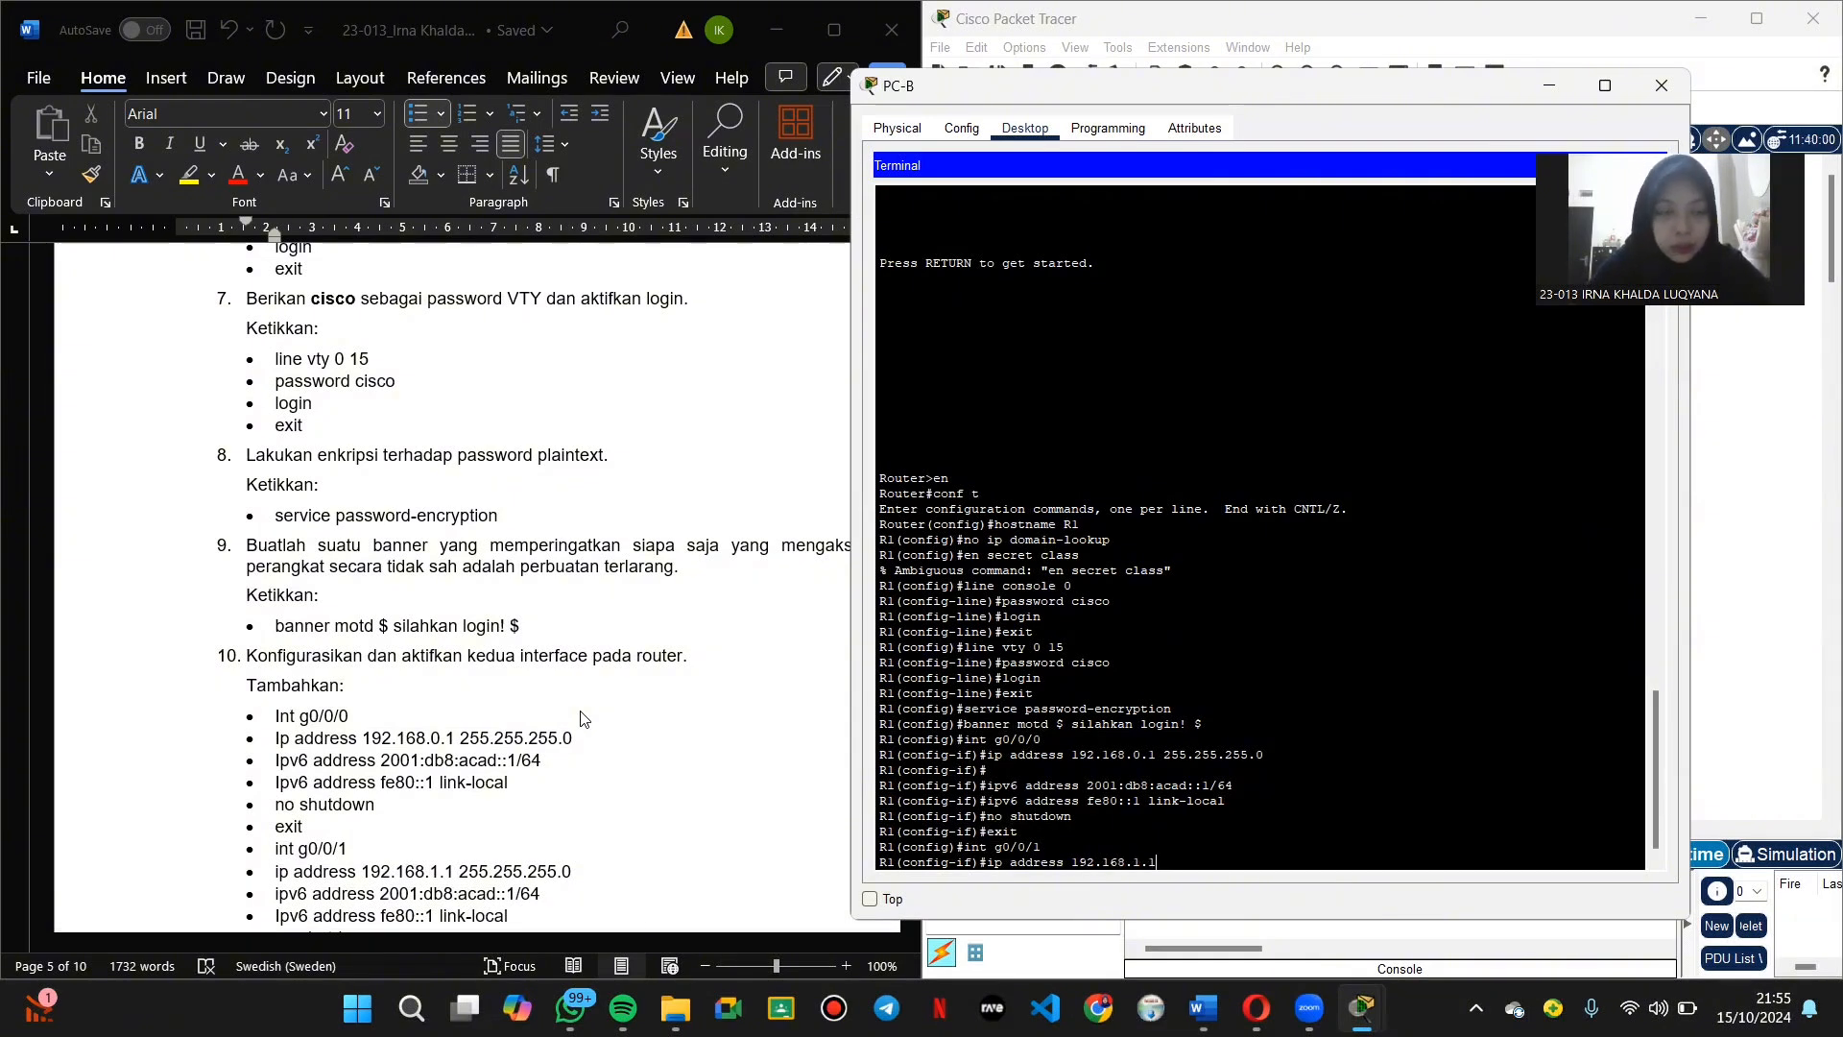
type(" 25")
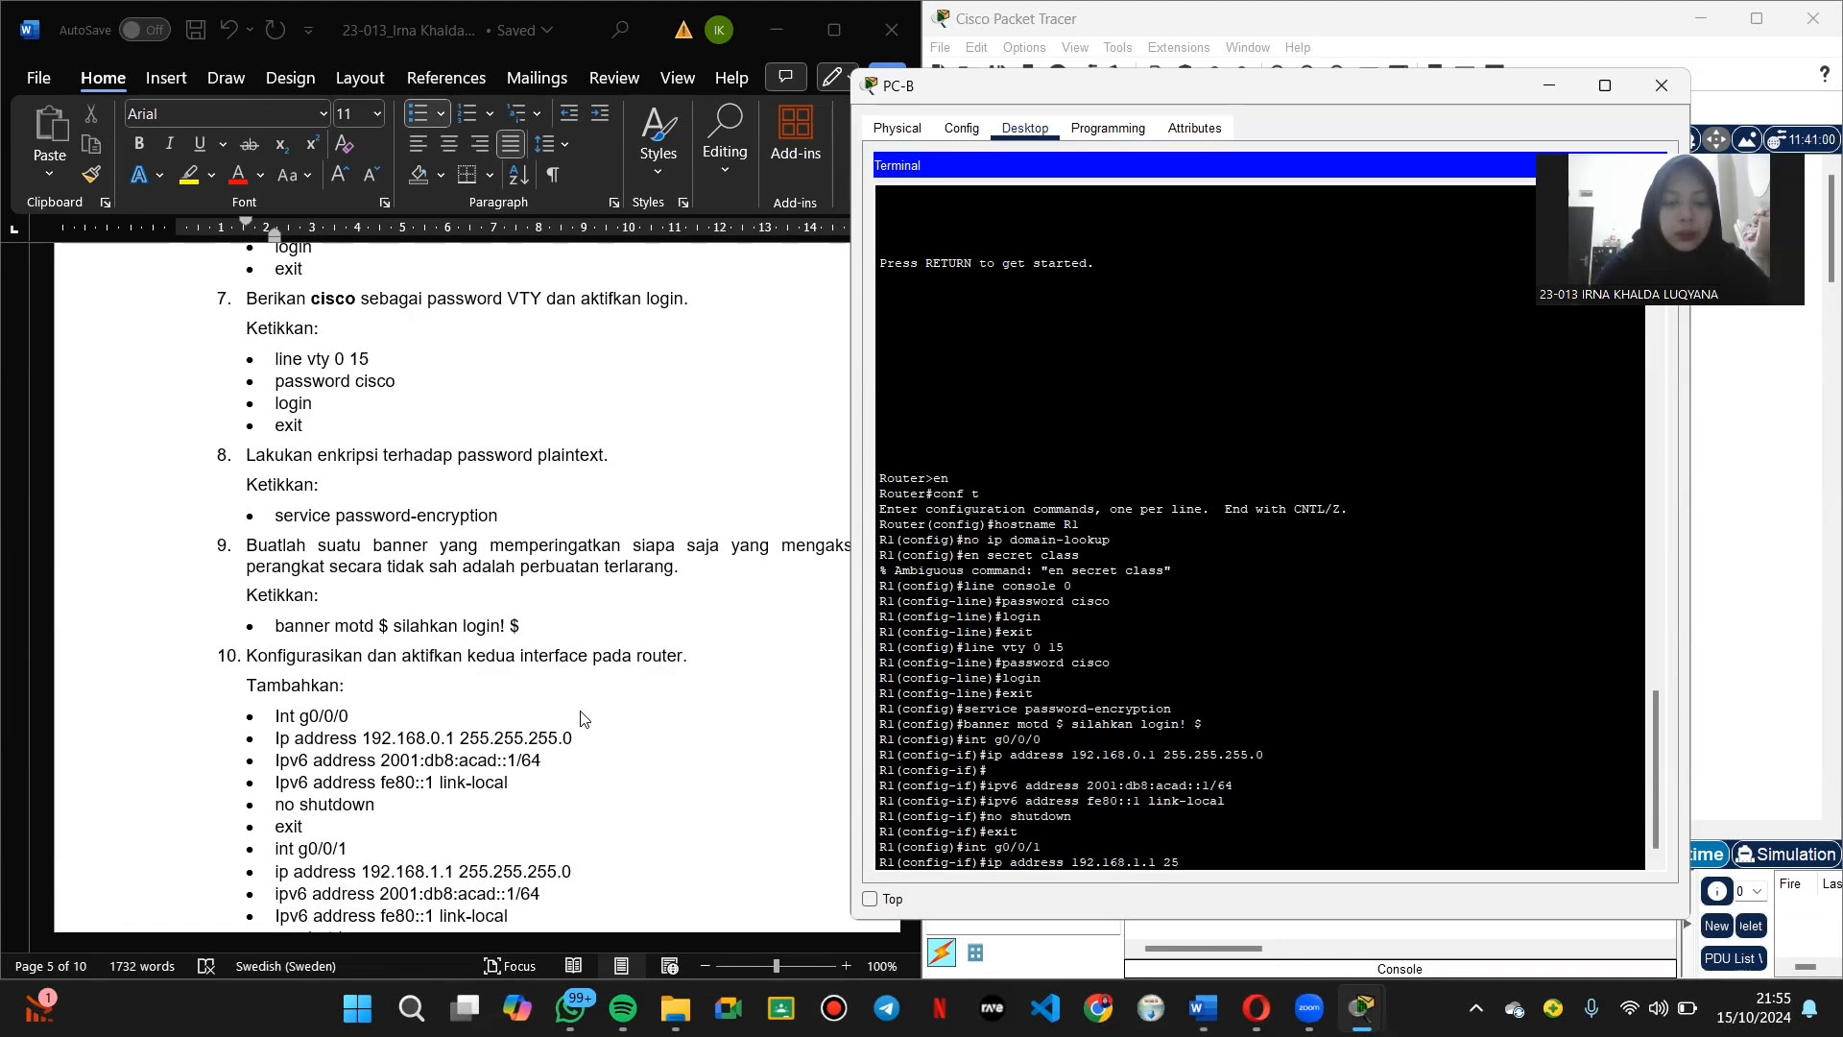
type("5.2552.255")
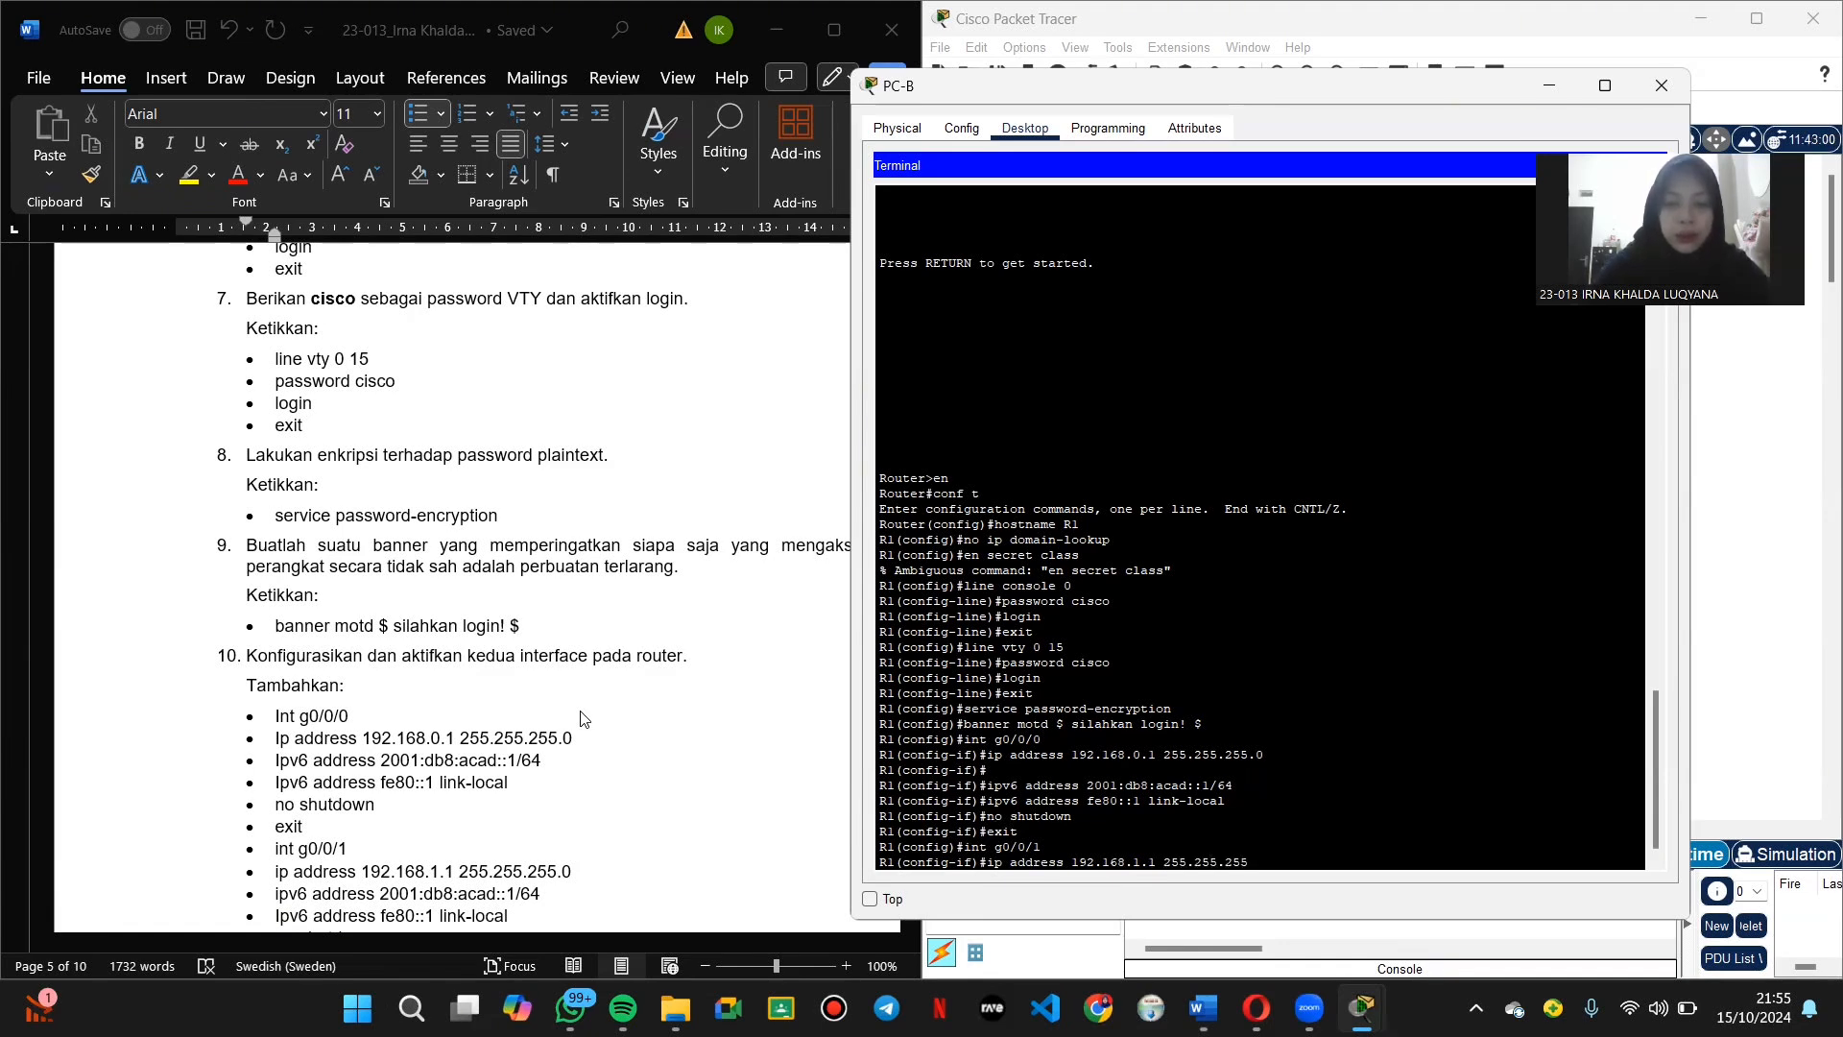
type(".0")
key("Return")
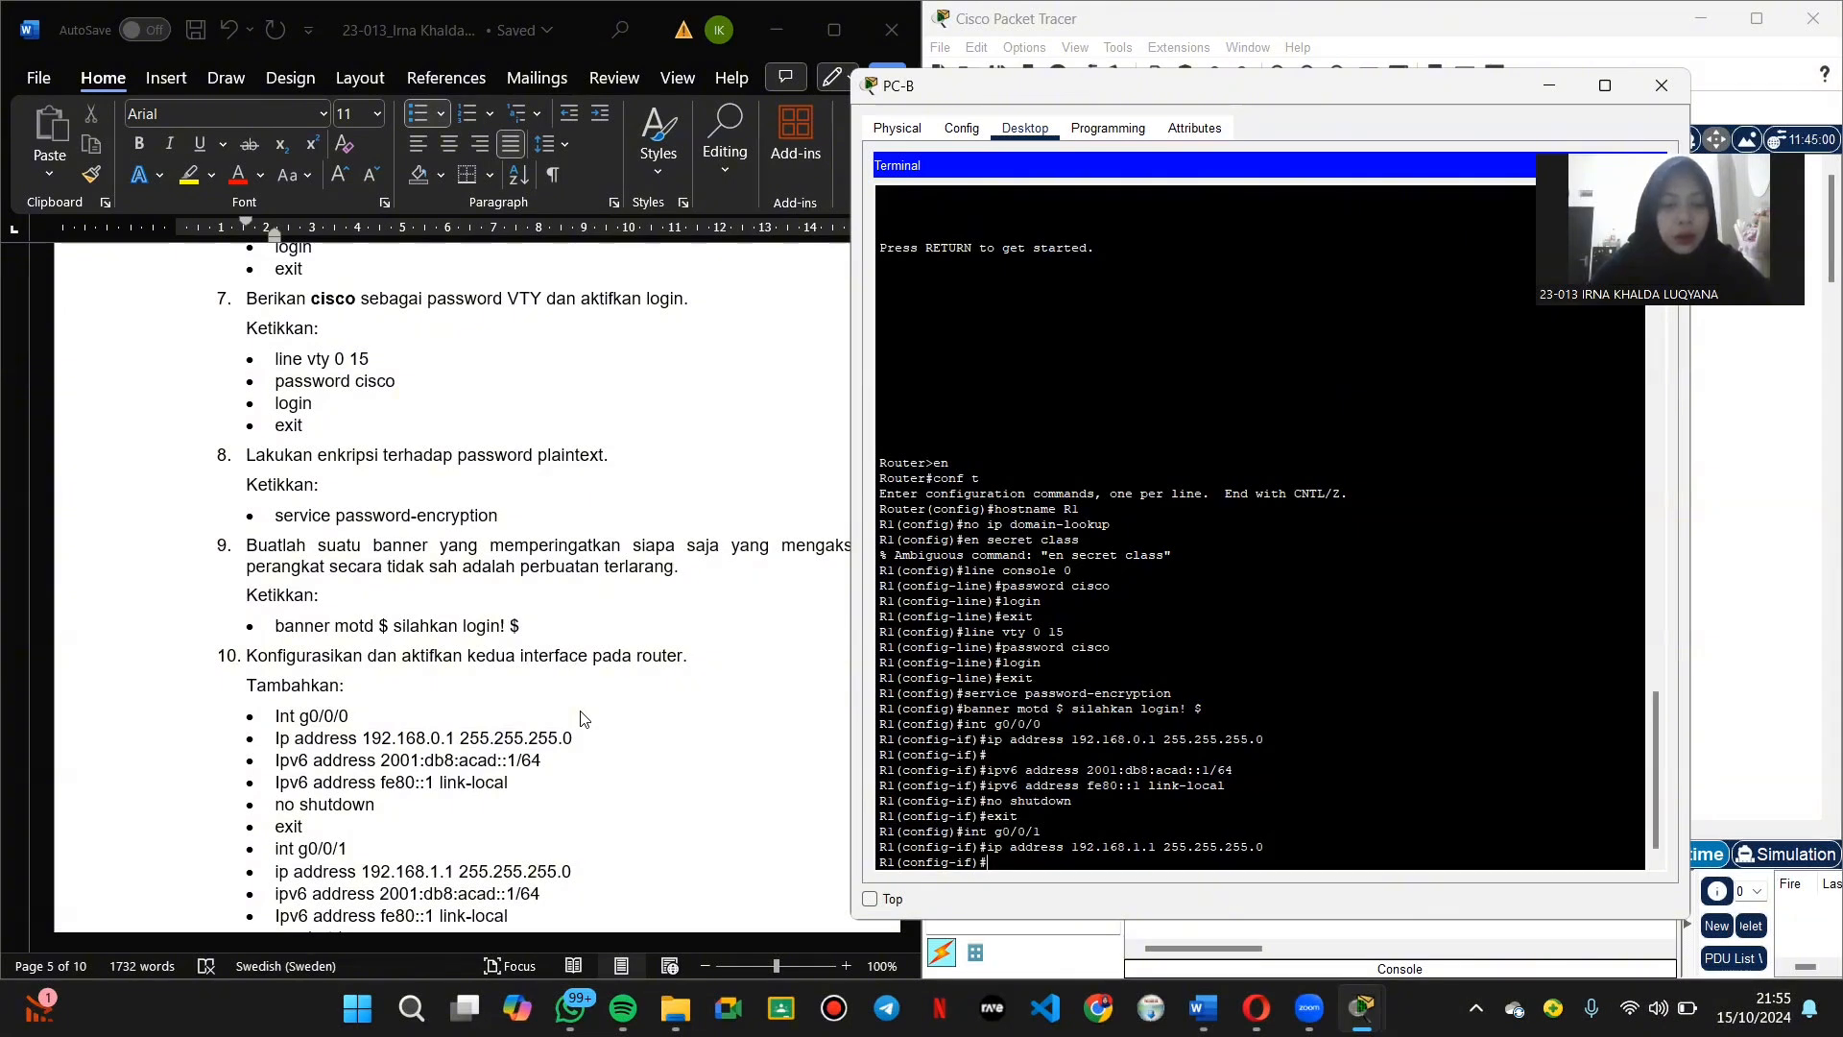
scroll(529, 751, "down", 3)
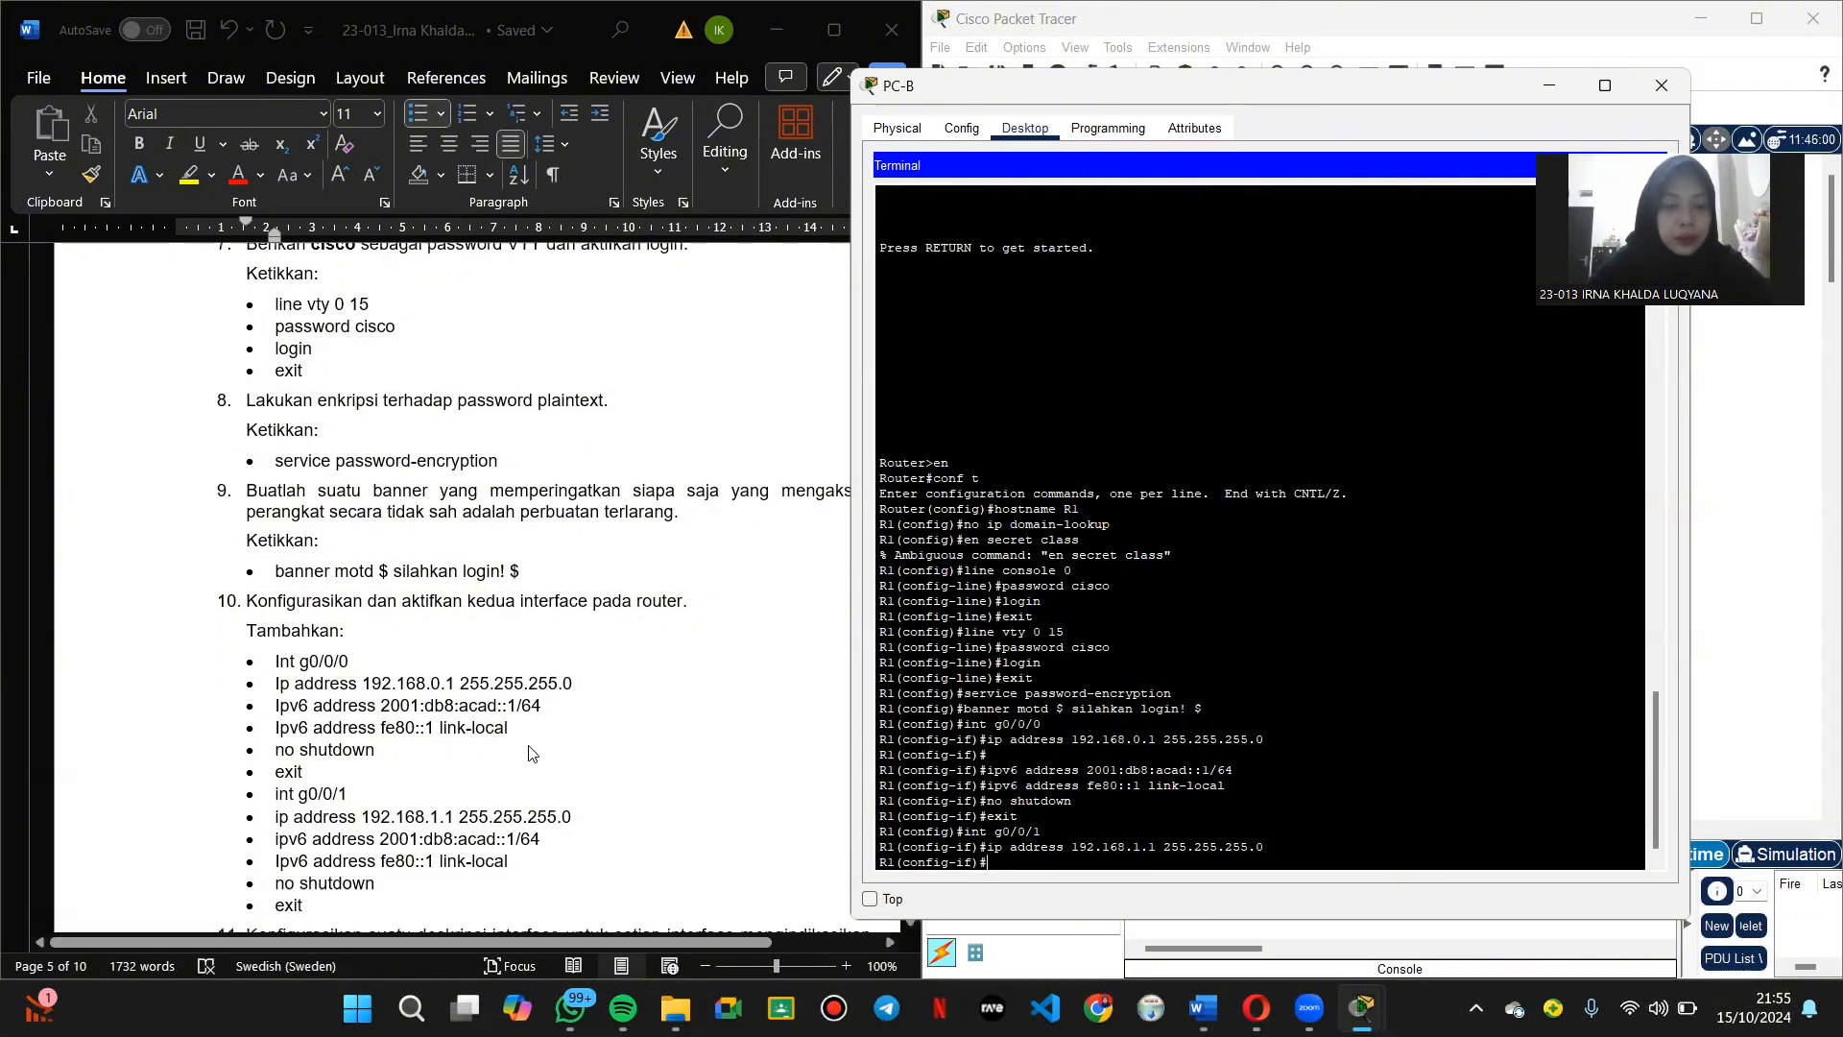
Step: Attempt an ipv6 address command on g0/0/1 using 192.168.1 and 255.255.255.0
type("ipv6")
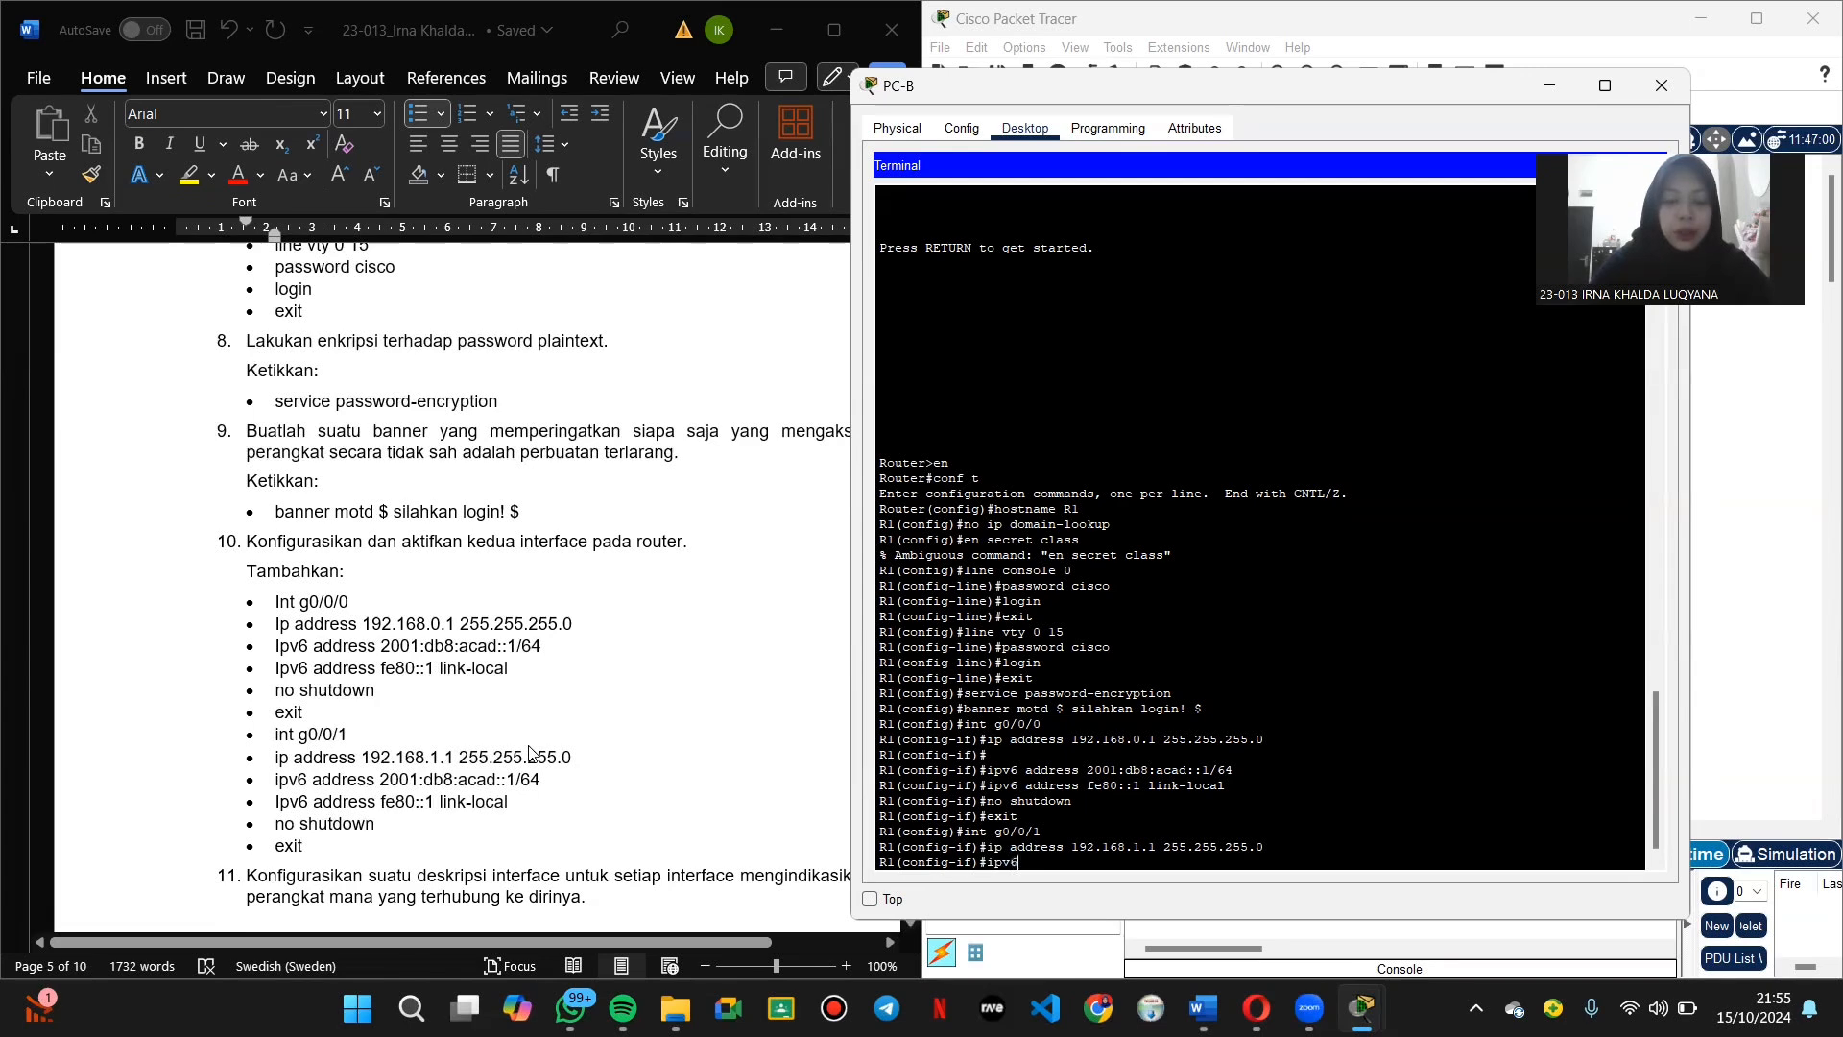
type(" address")
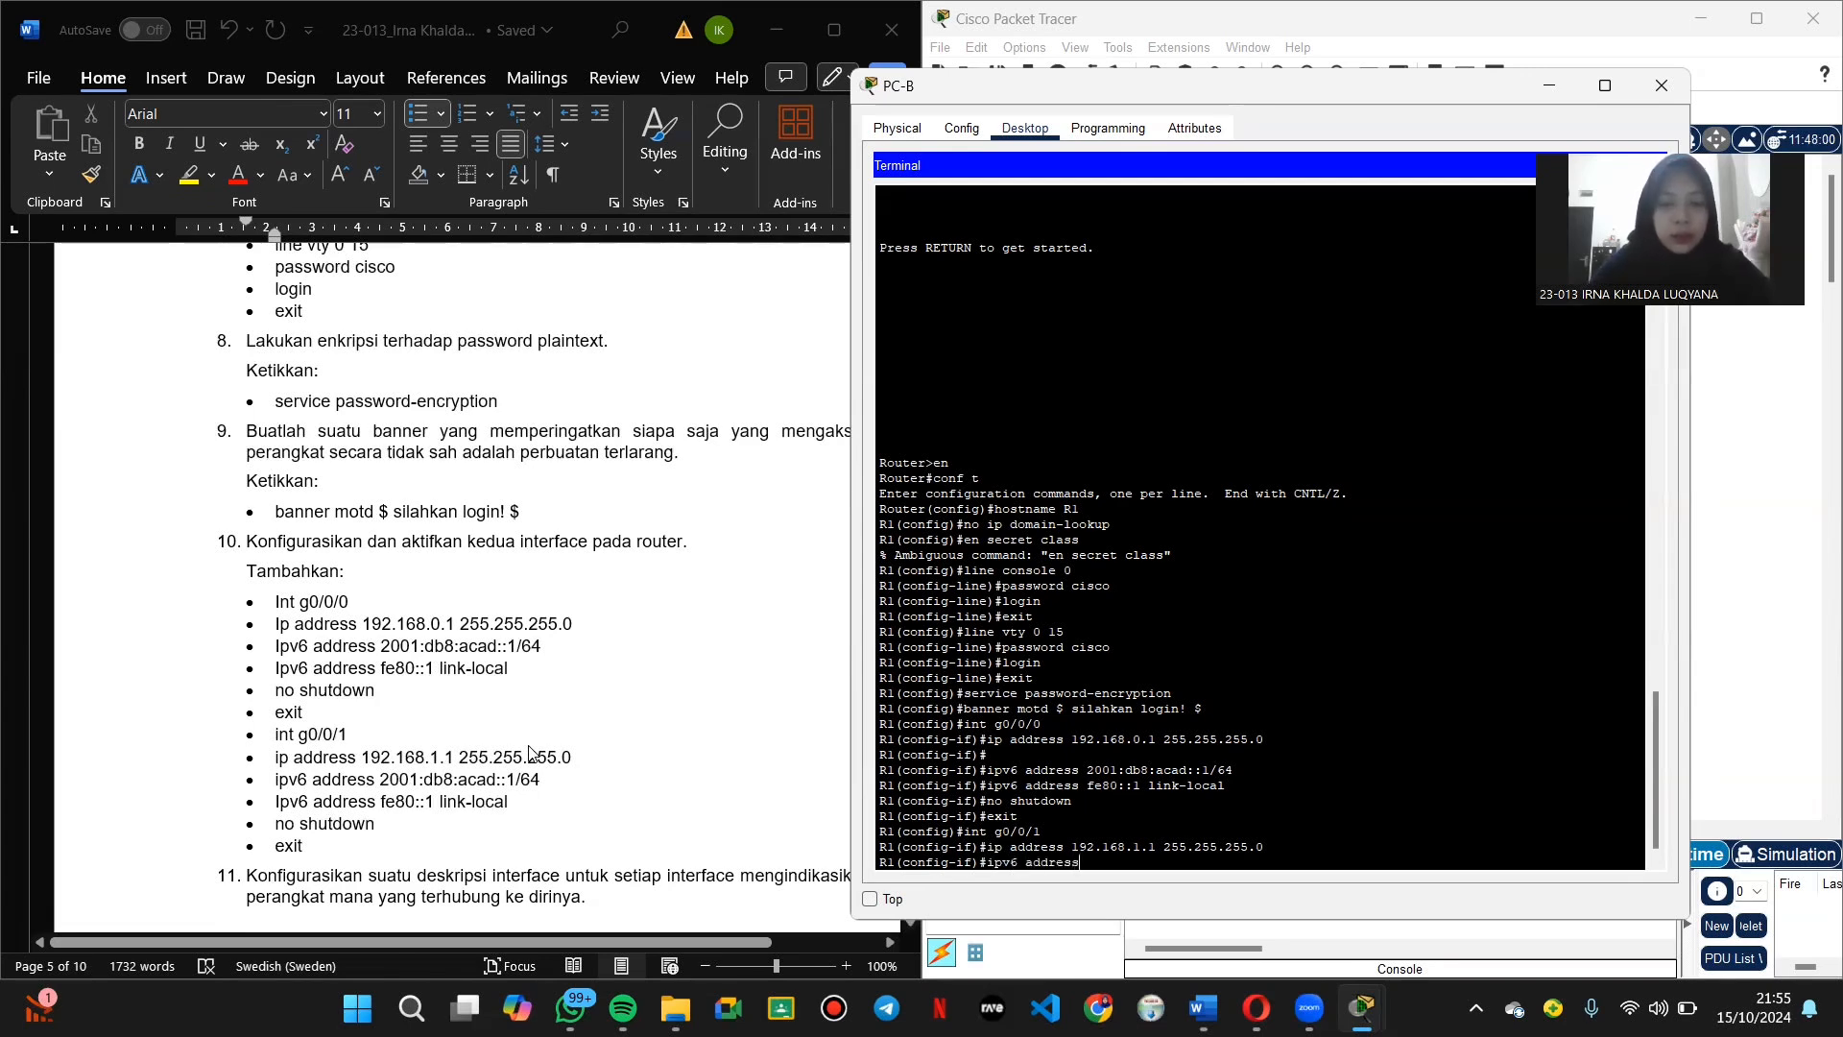
type(" 1")
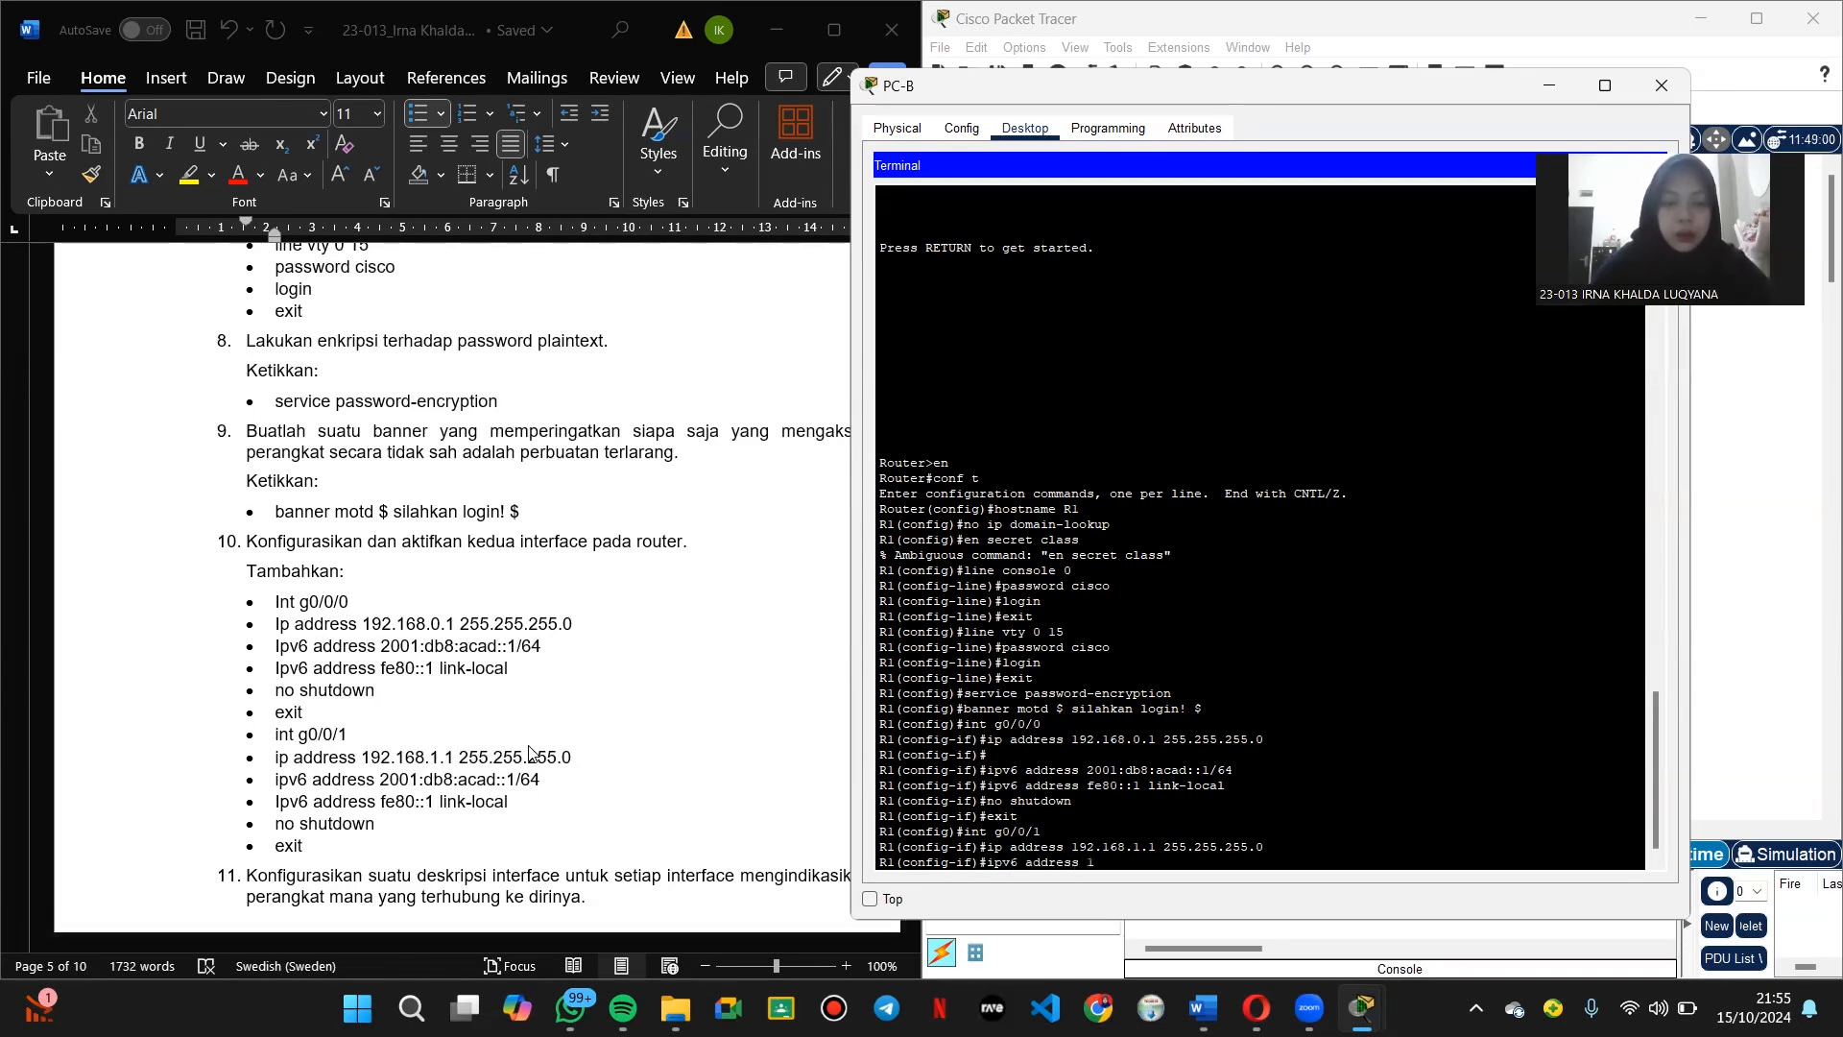
type("92.168")
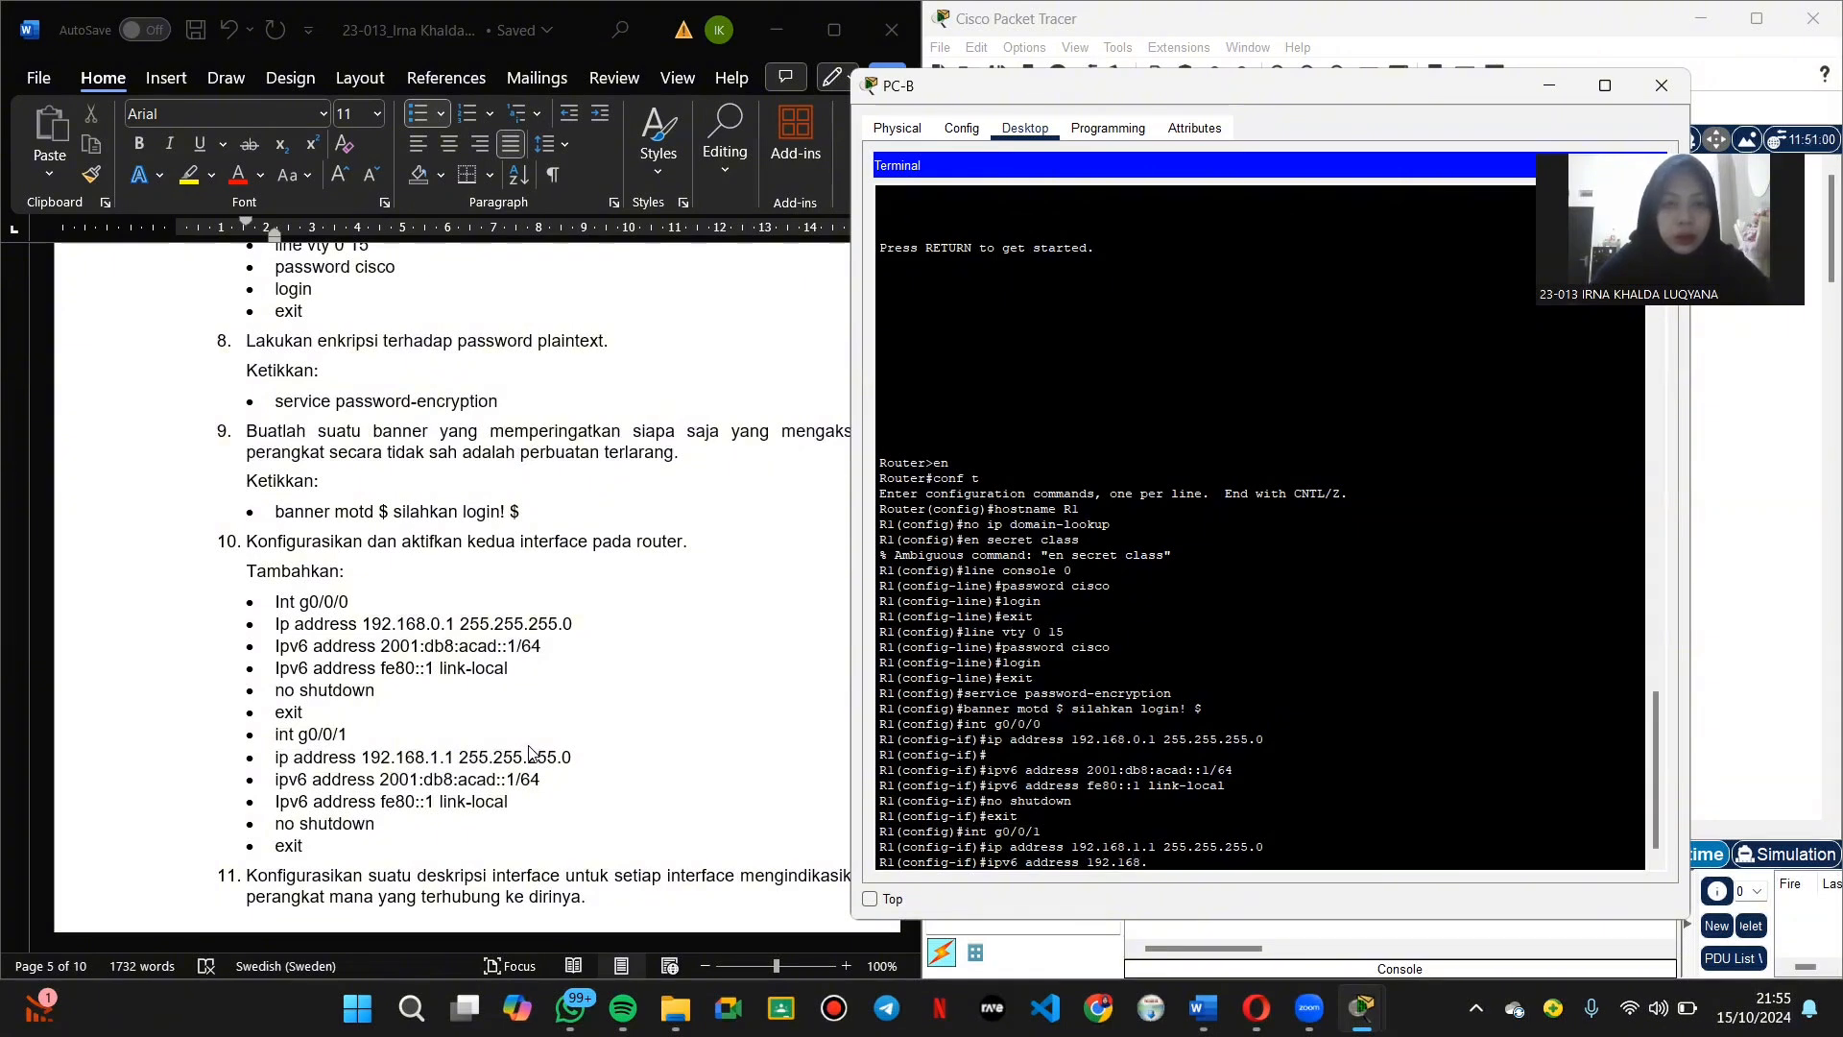
type(".1")
type("255.255.255")
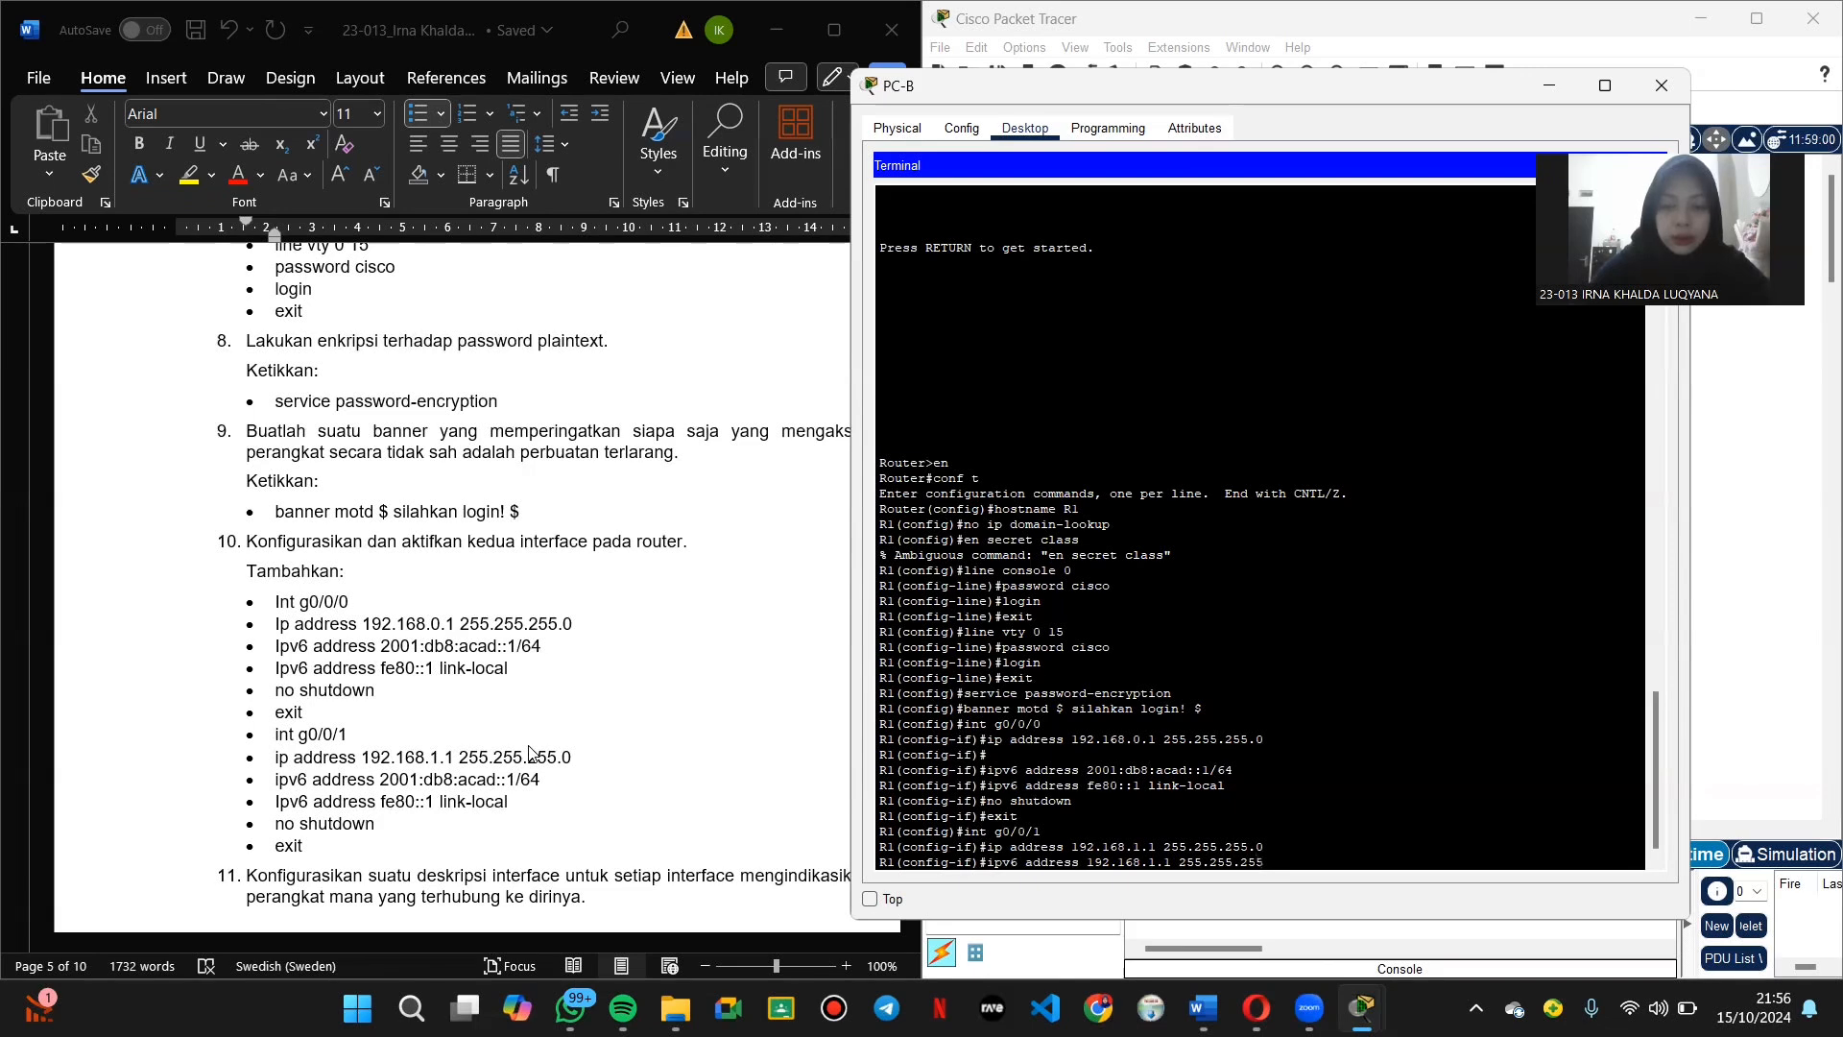
type(".0")
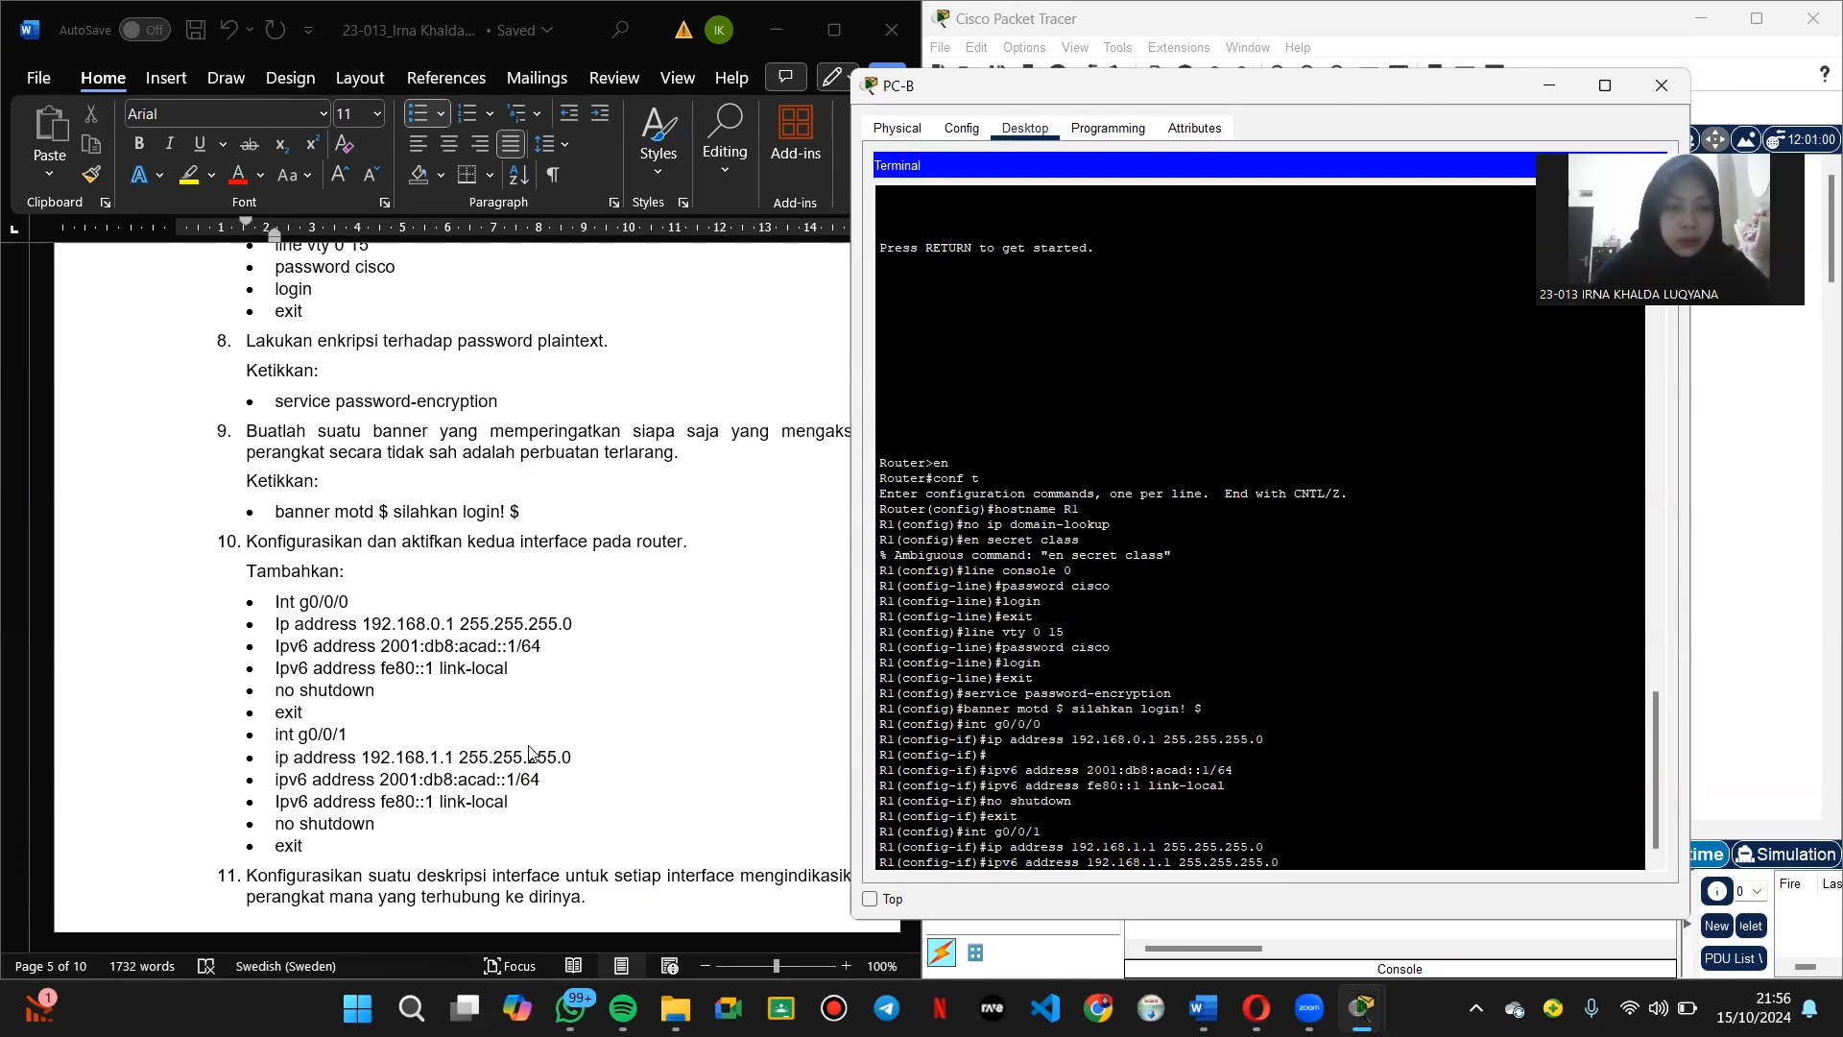
key("Return")
Step: Try adding IPv6 address 2001:db8:acad::1 to g0/0/1, which is rejected as overlapping
type("ig-if)#i")
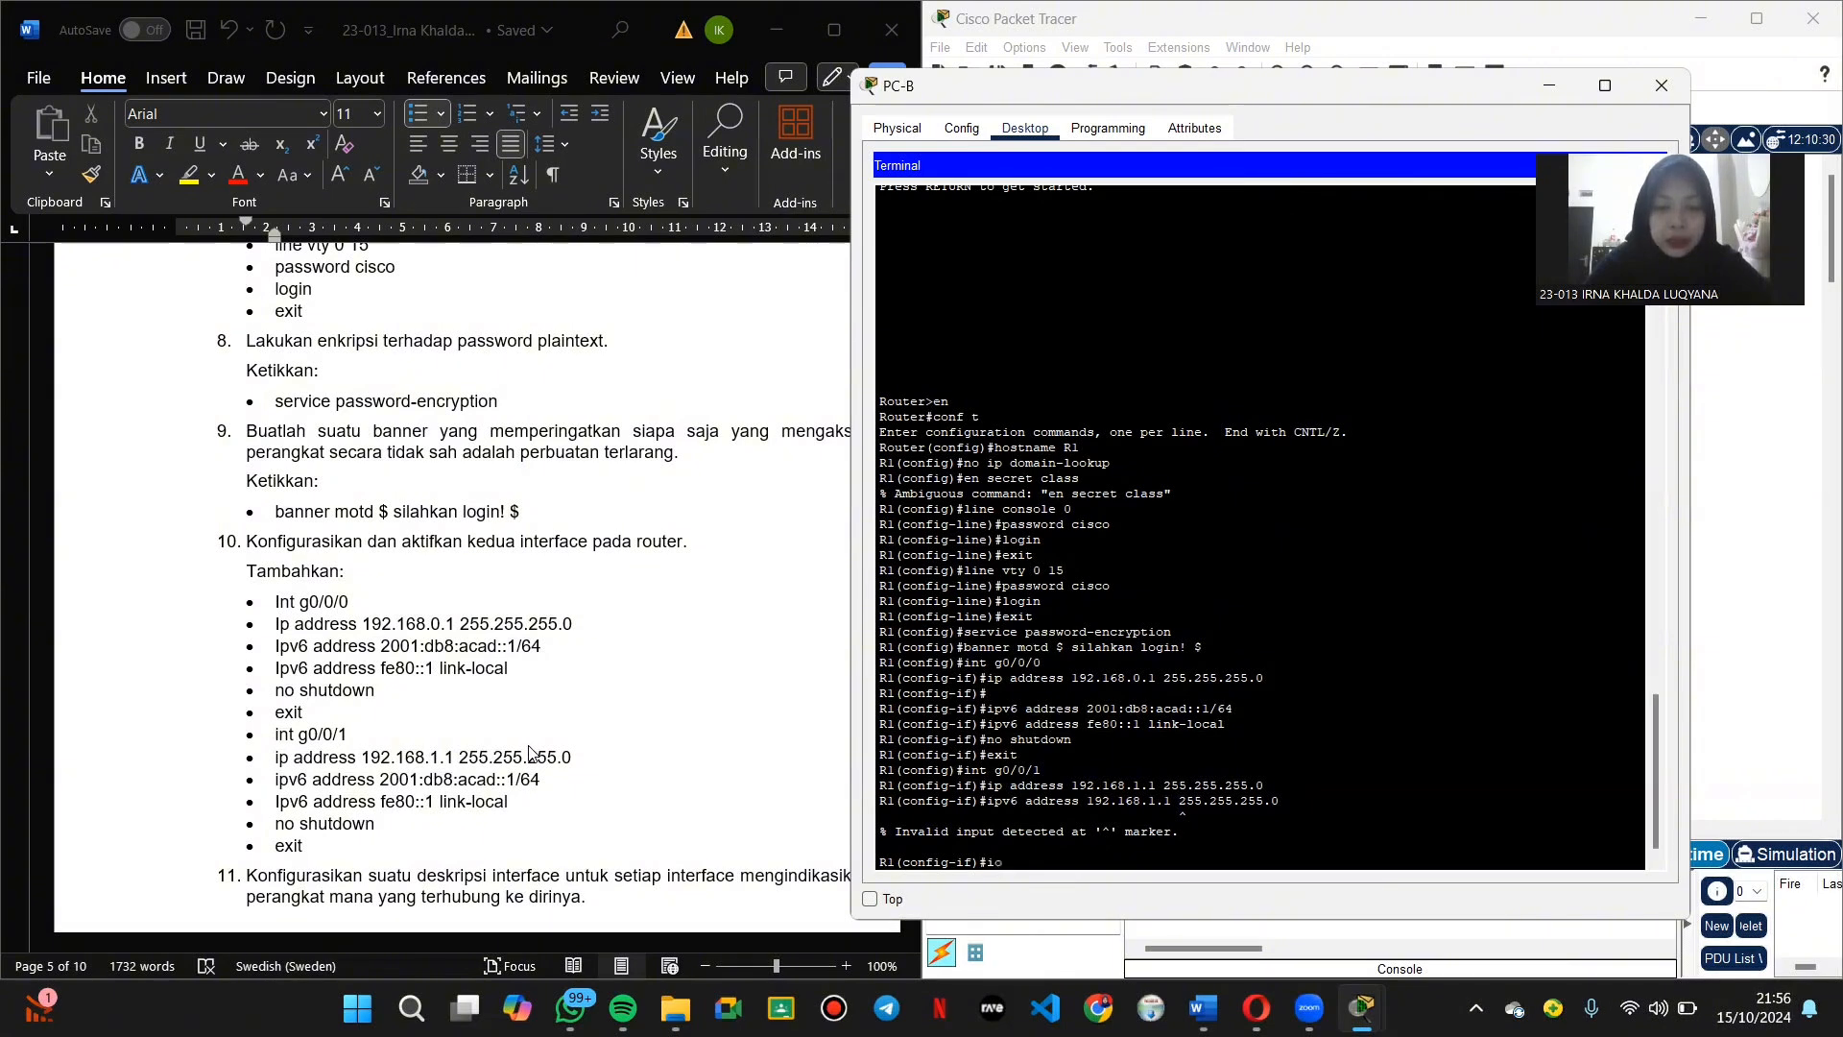
type("o")
key("BackSpace")
type("pv")
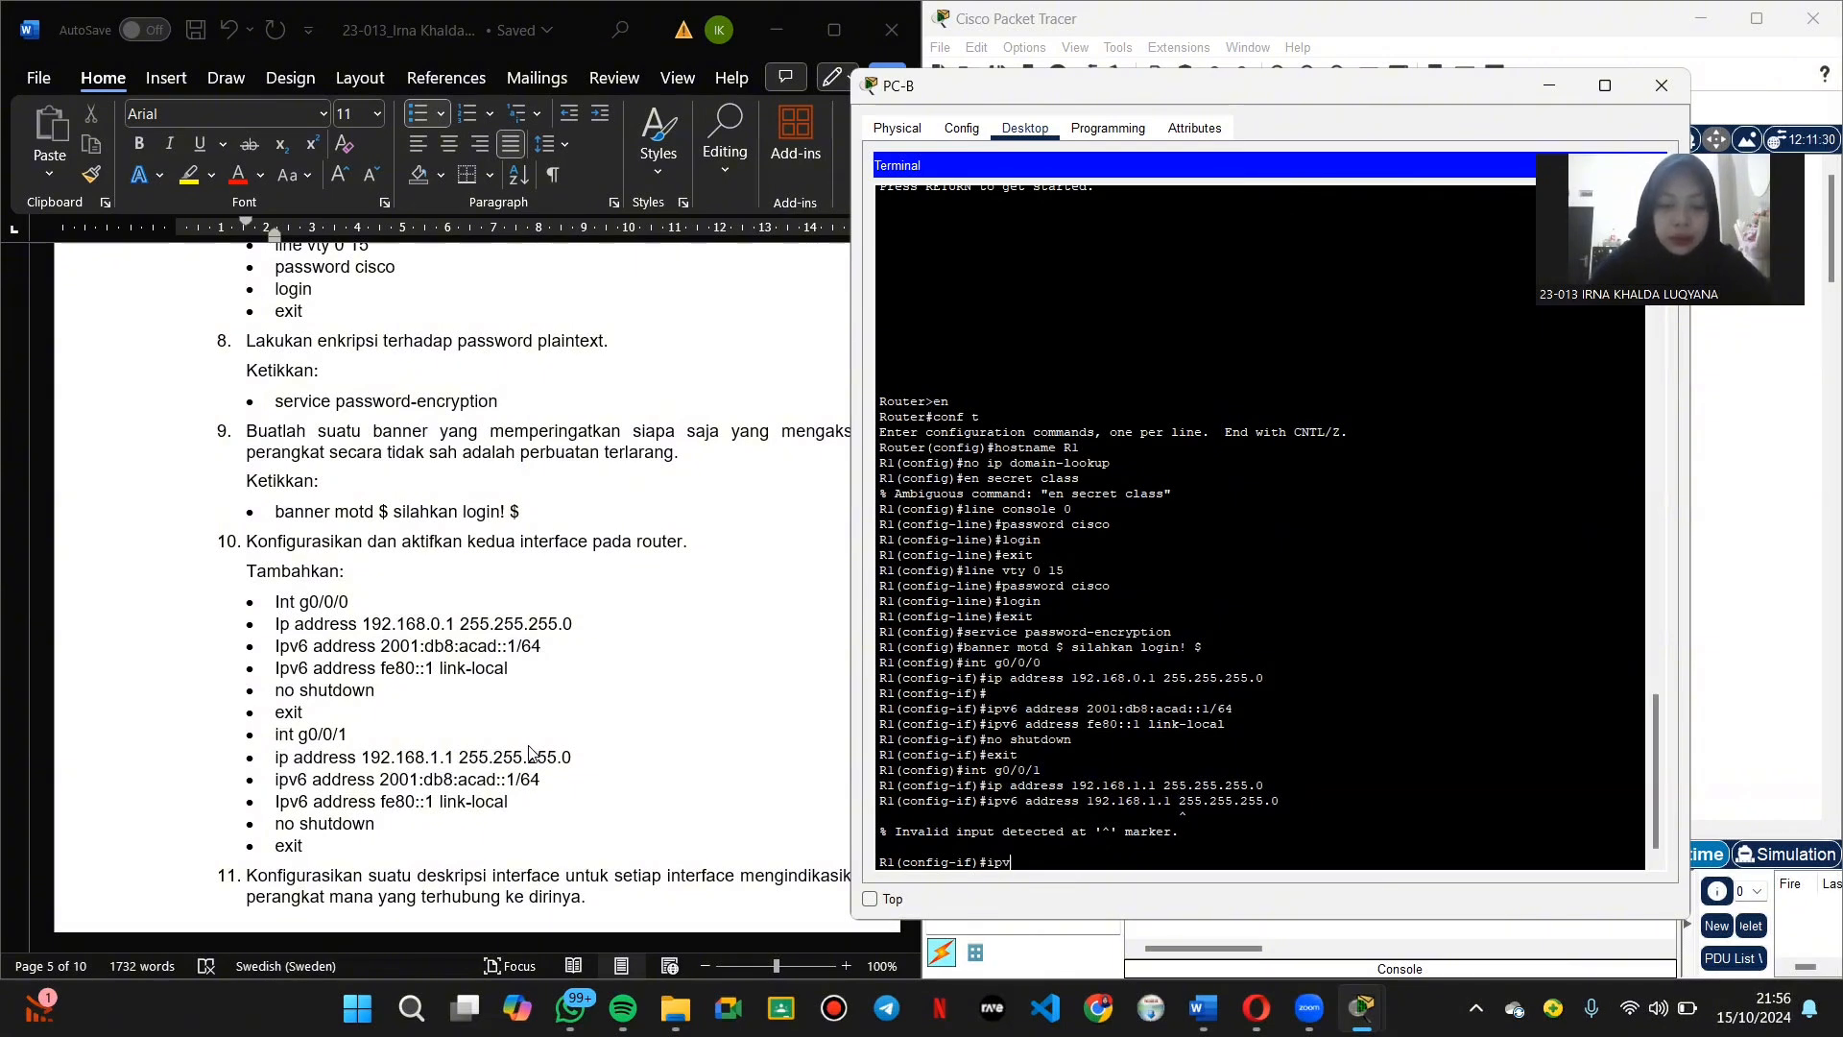
type("6 address")
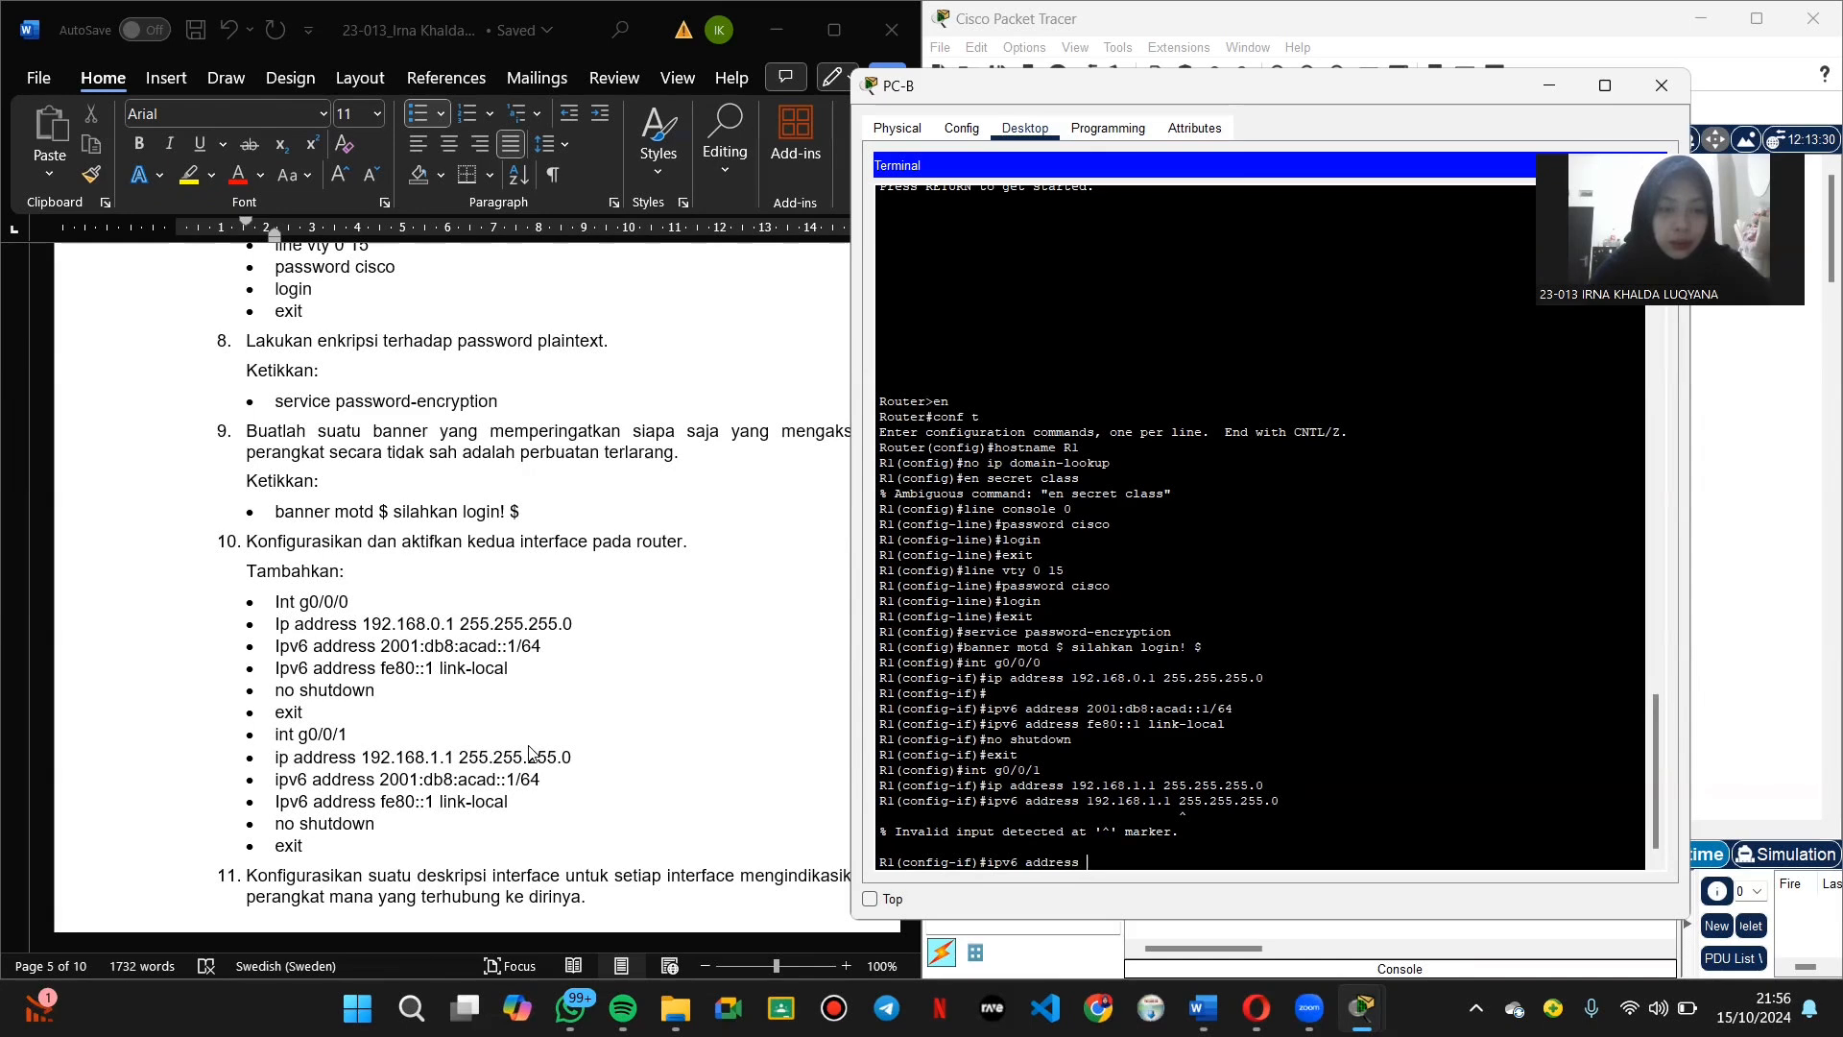
type(" 2001:db8")
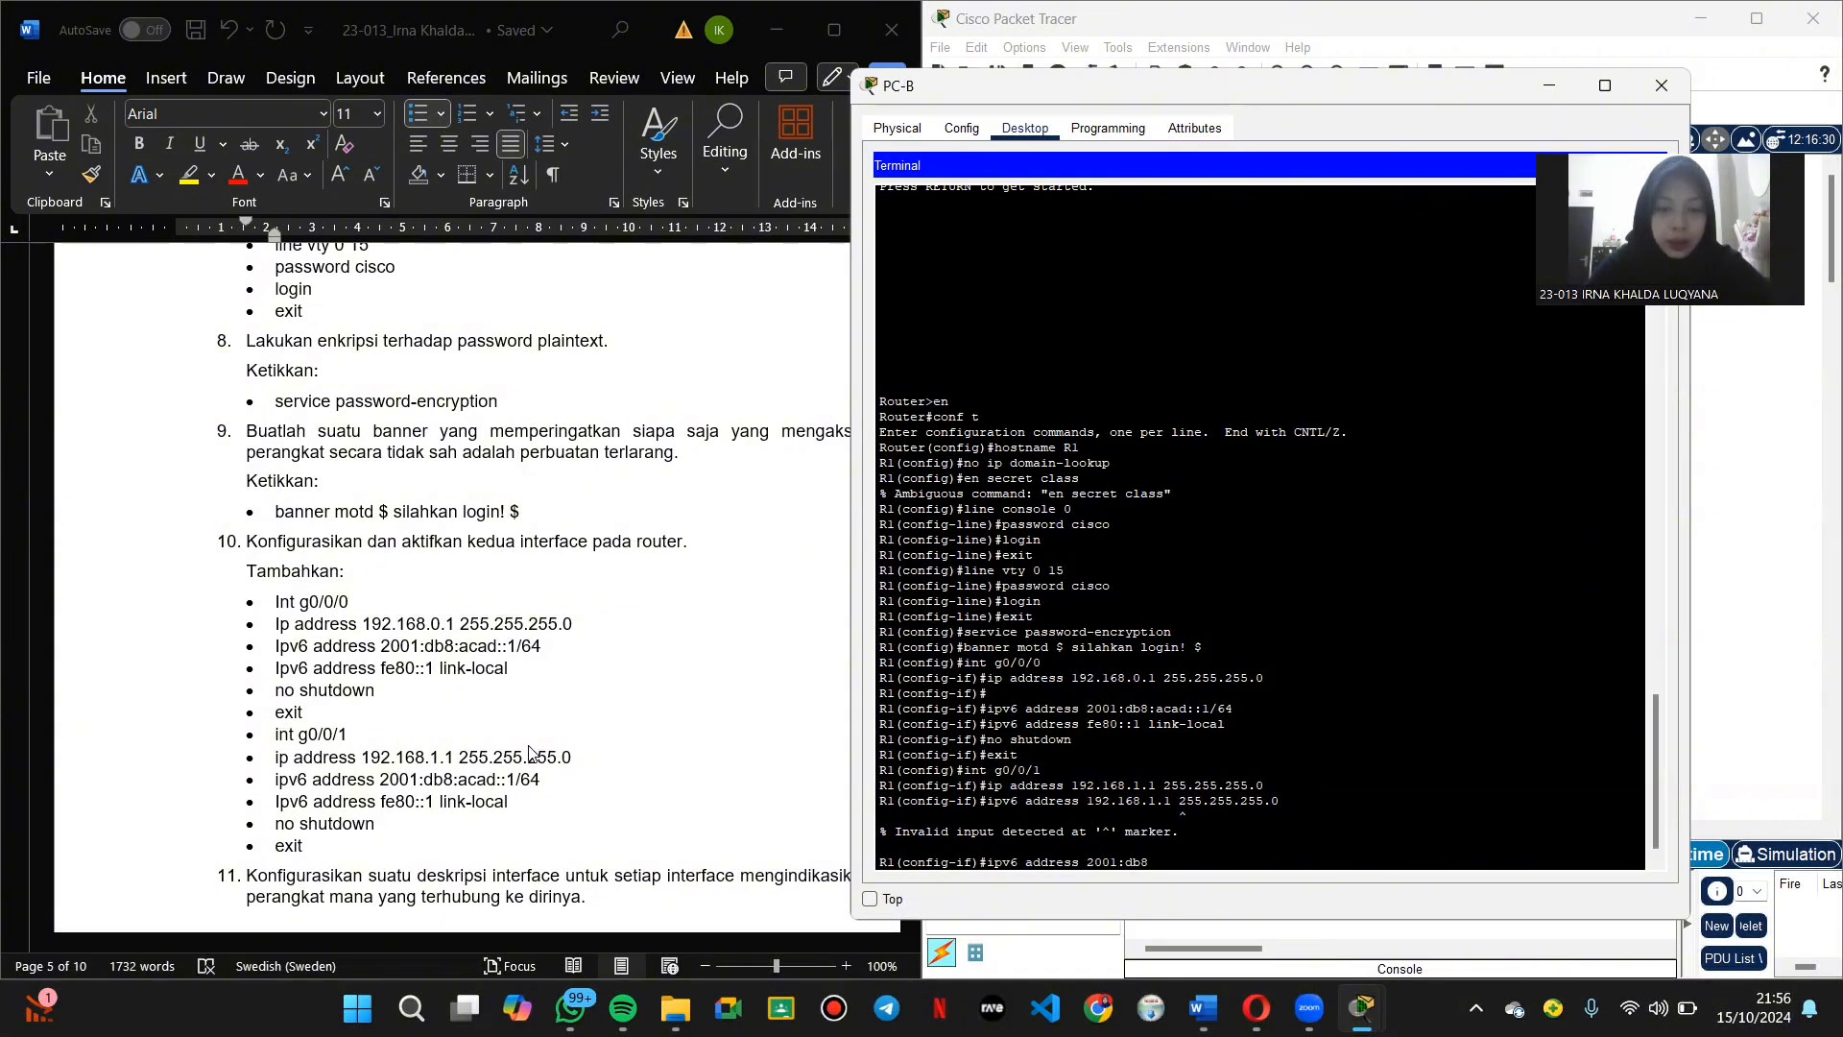
type(":acad::1/")
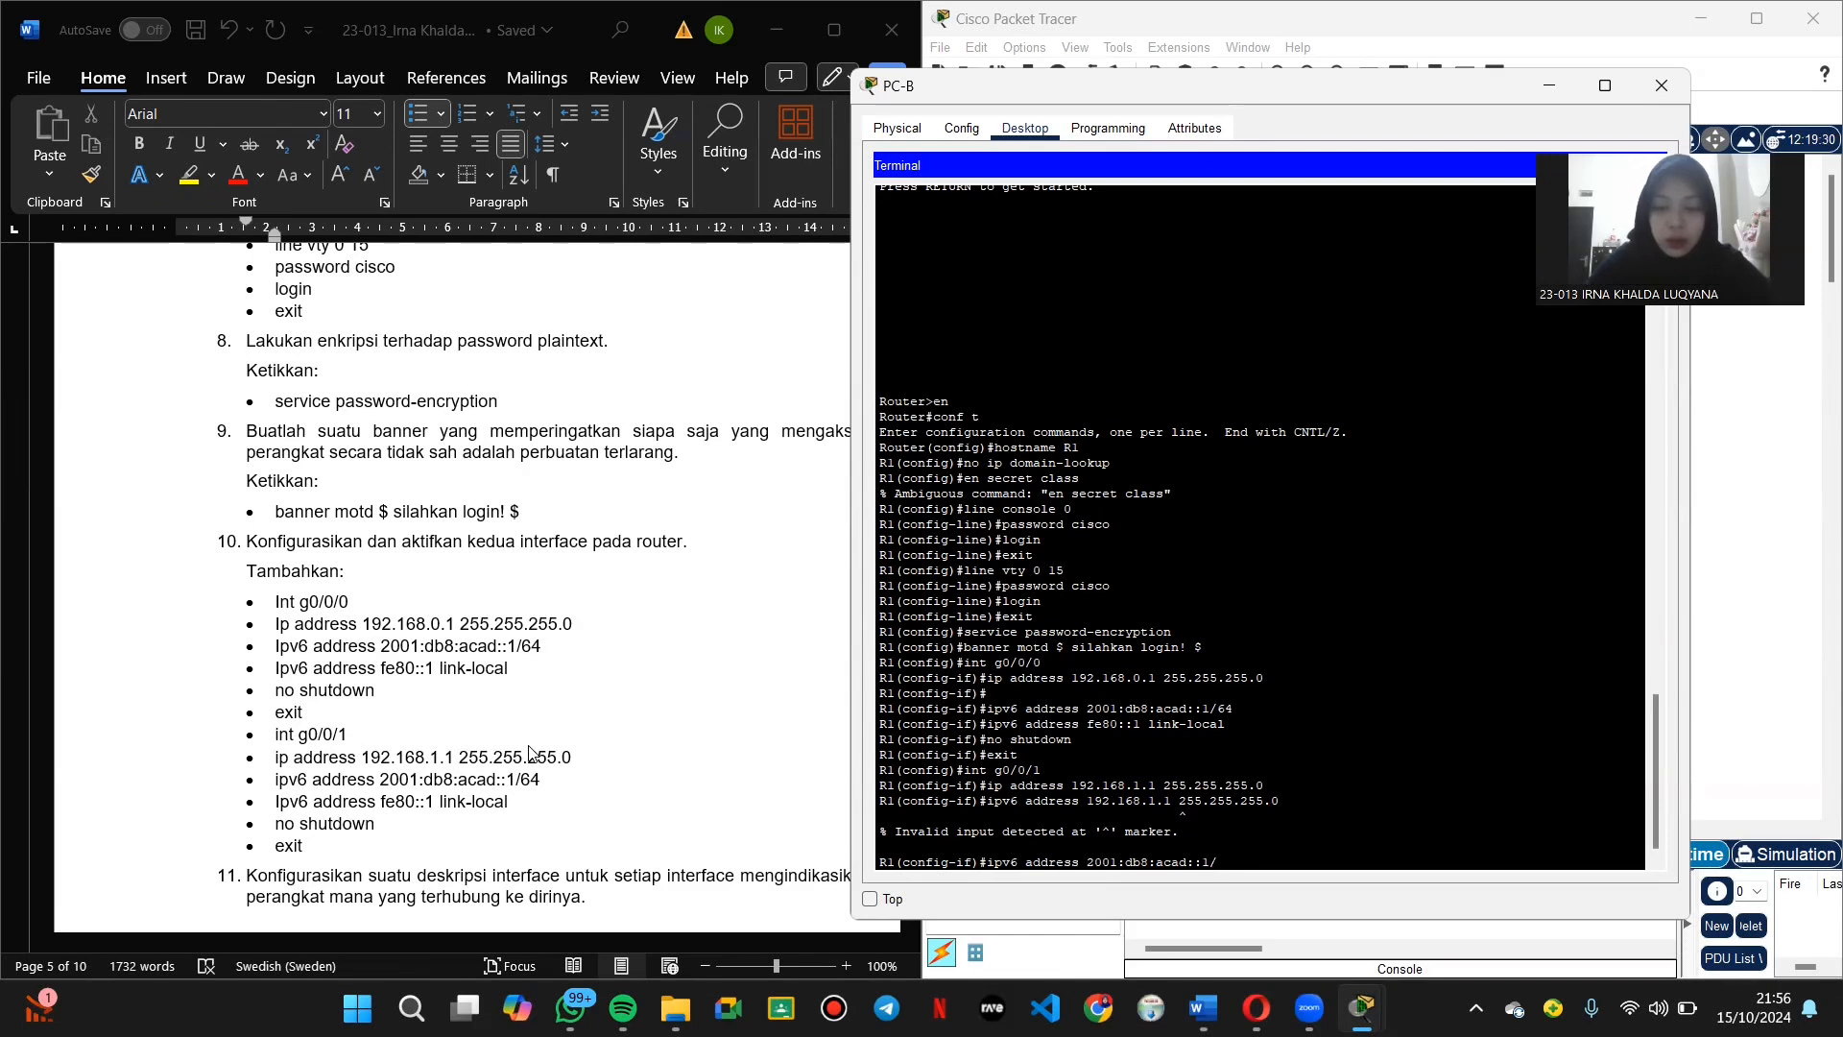
type("65")
key("Return")
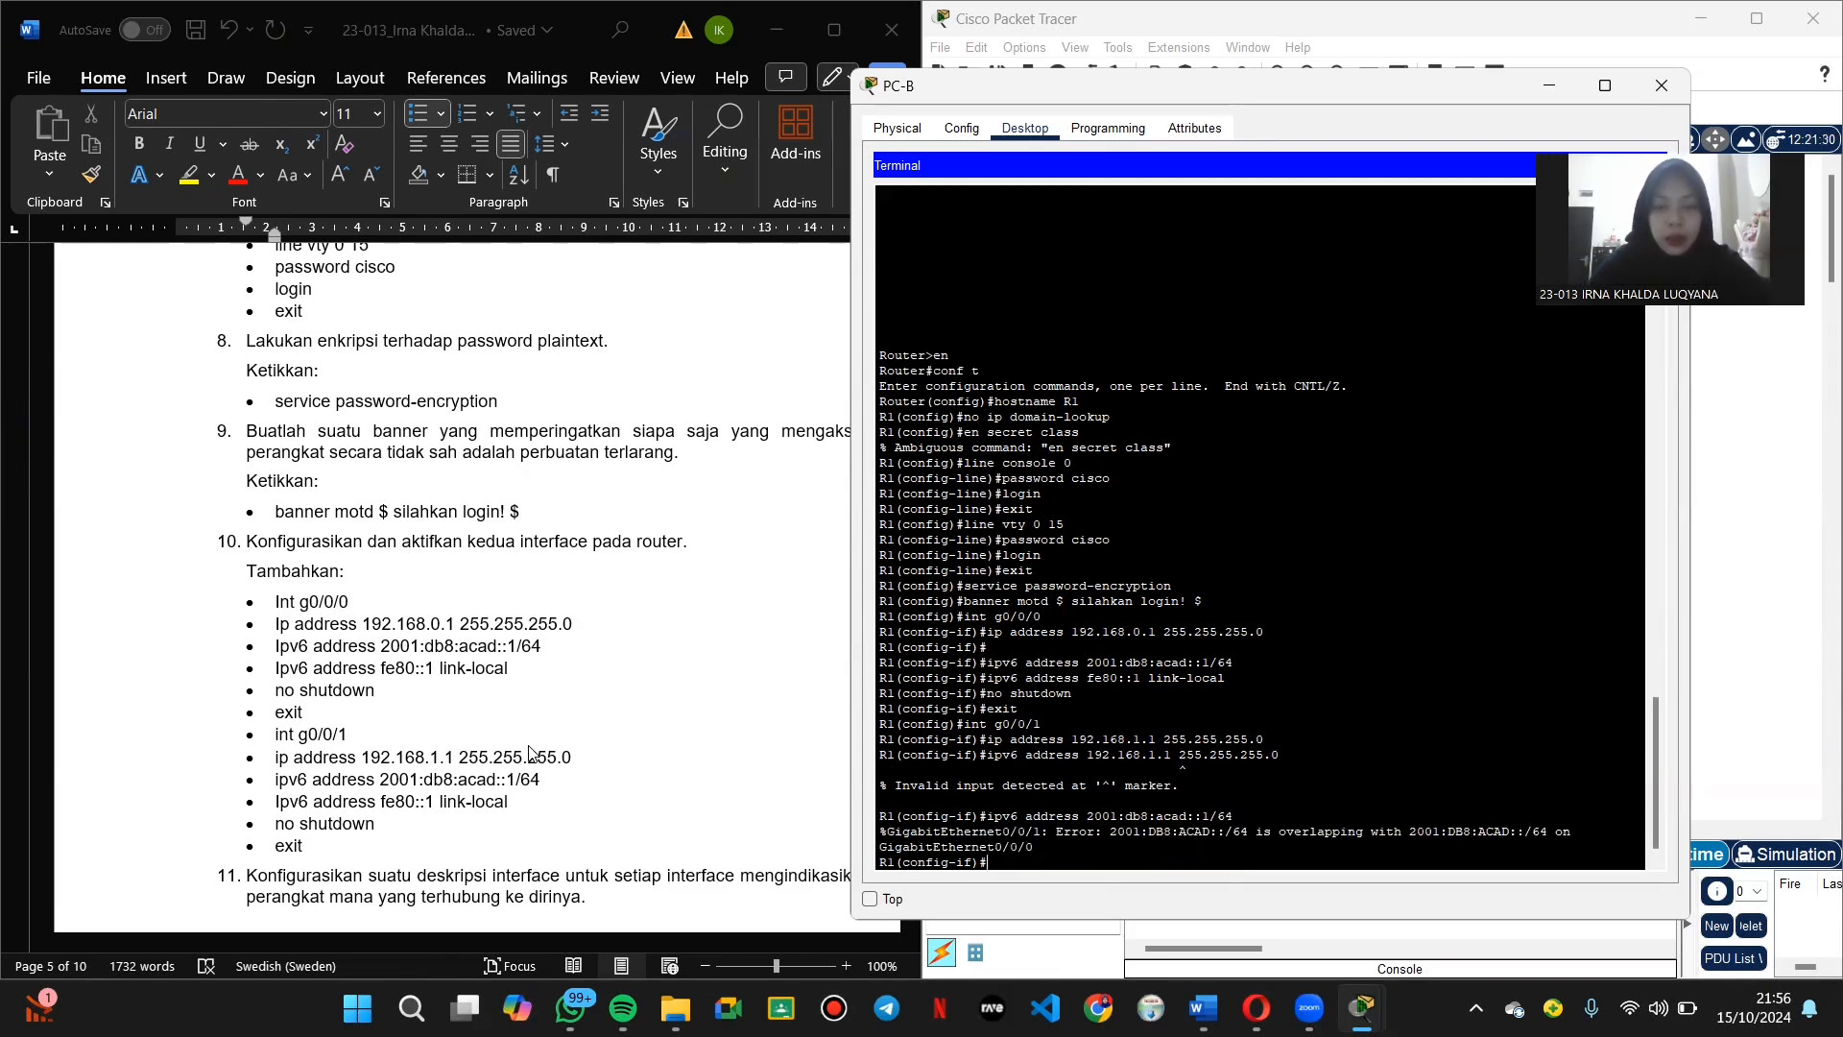
Step: Set link-local fe80::1 on g0/0/1, enable it with no shutdown, and exit
type("ipv")
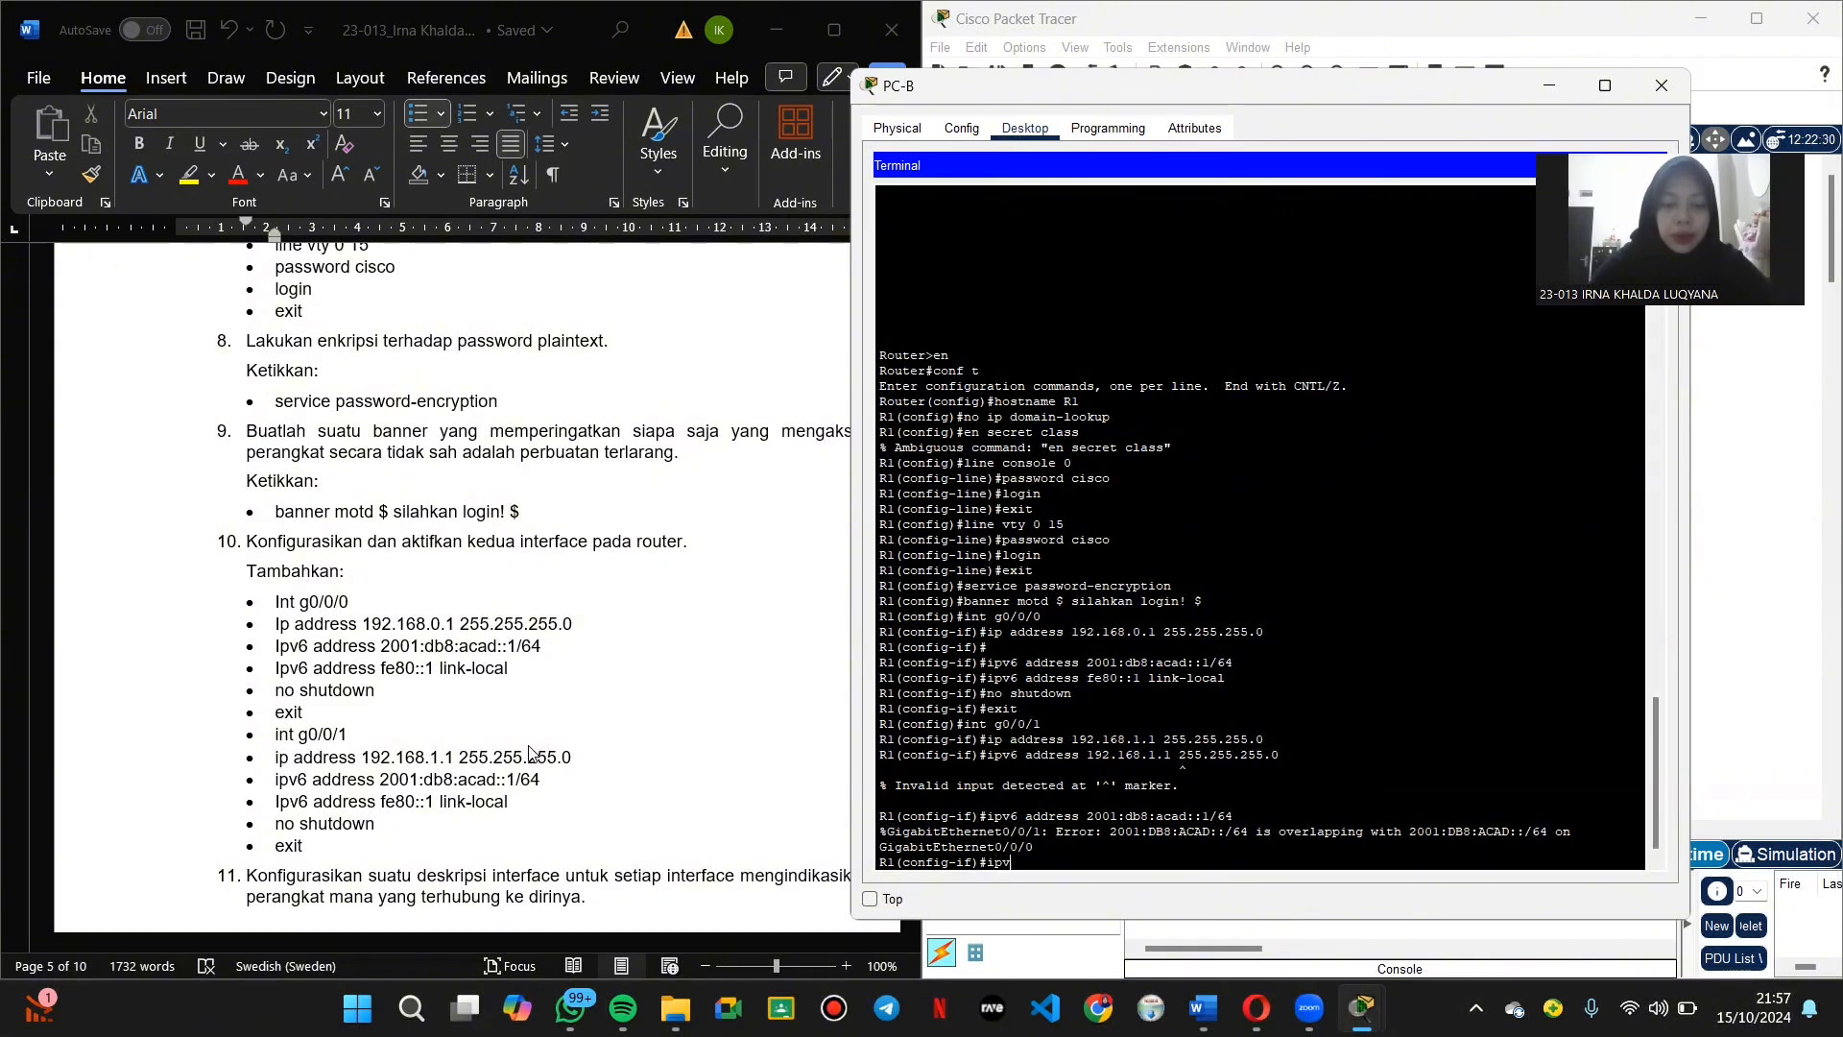
type("6 addres")
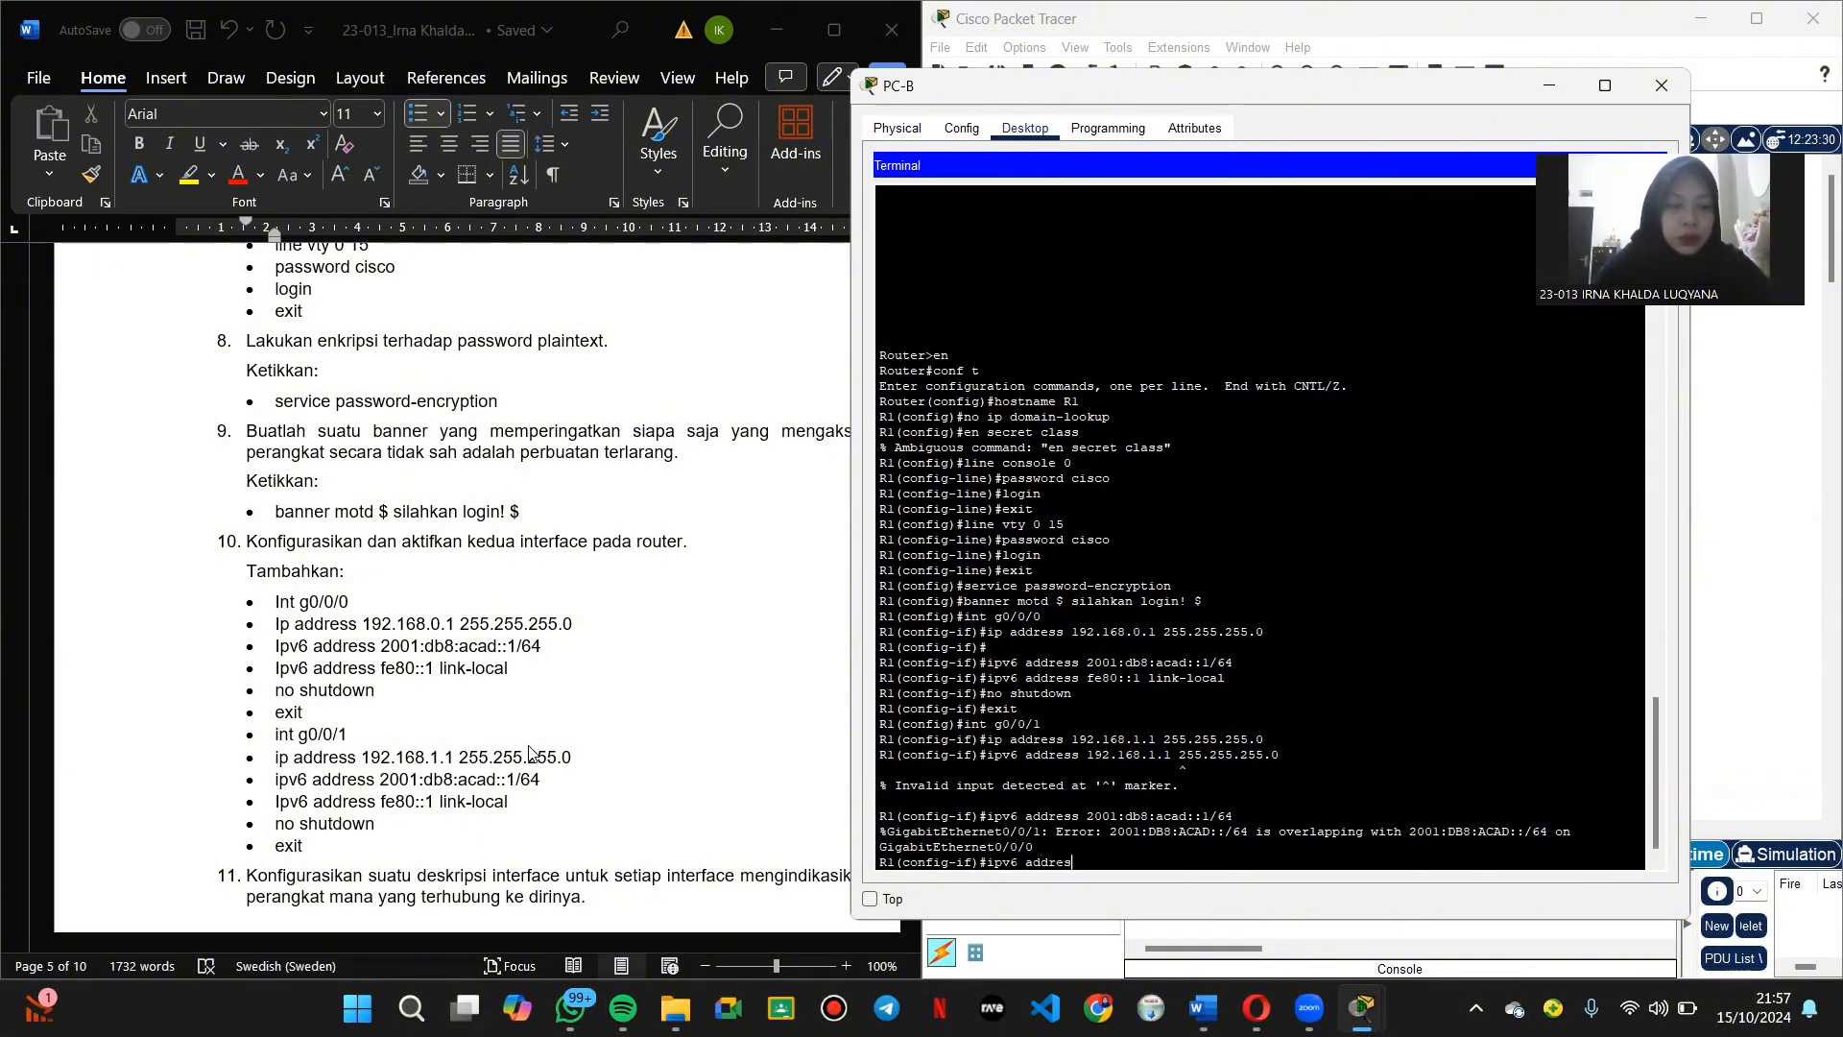
type("s fe8")
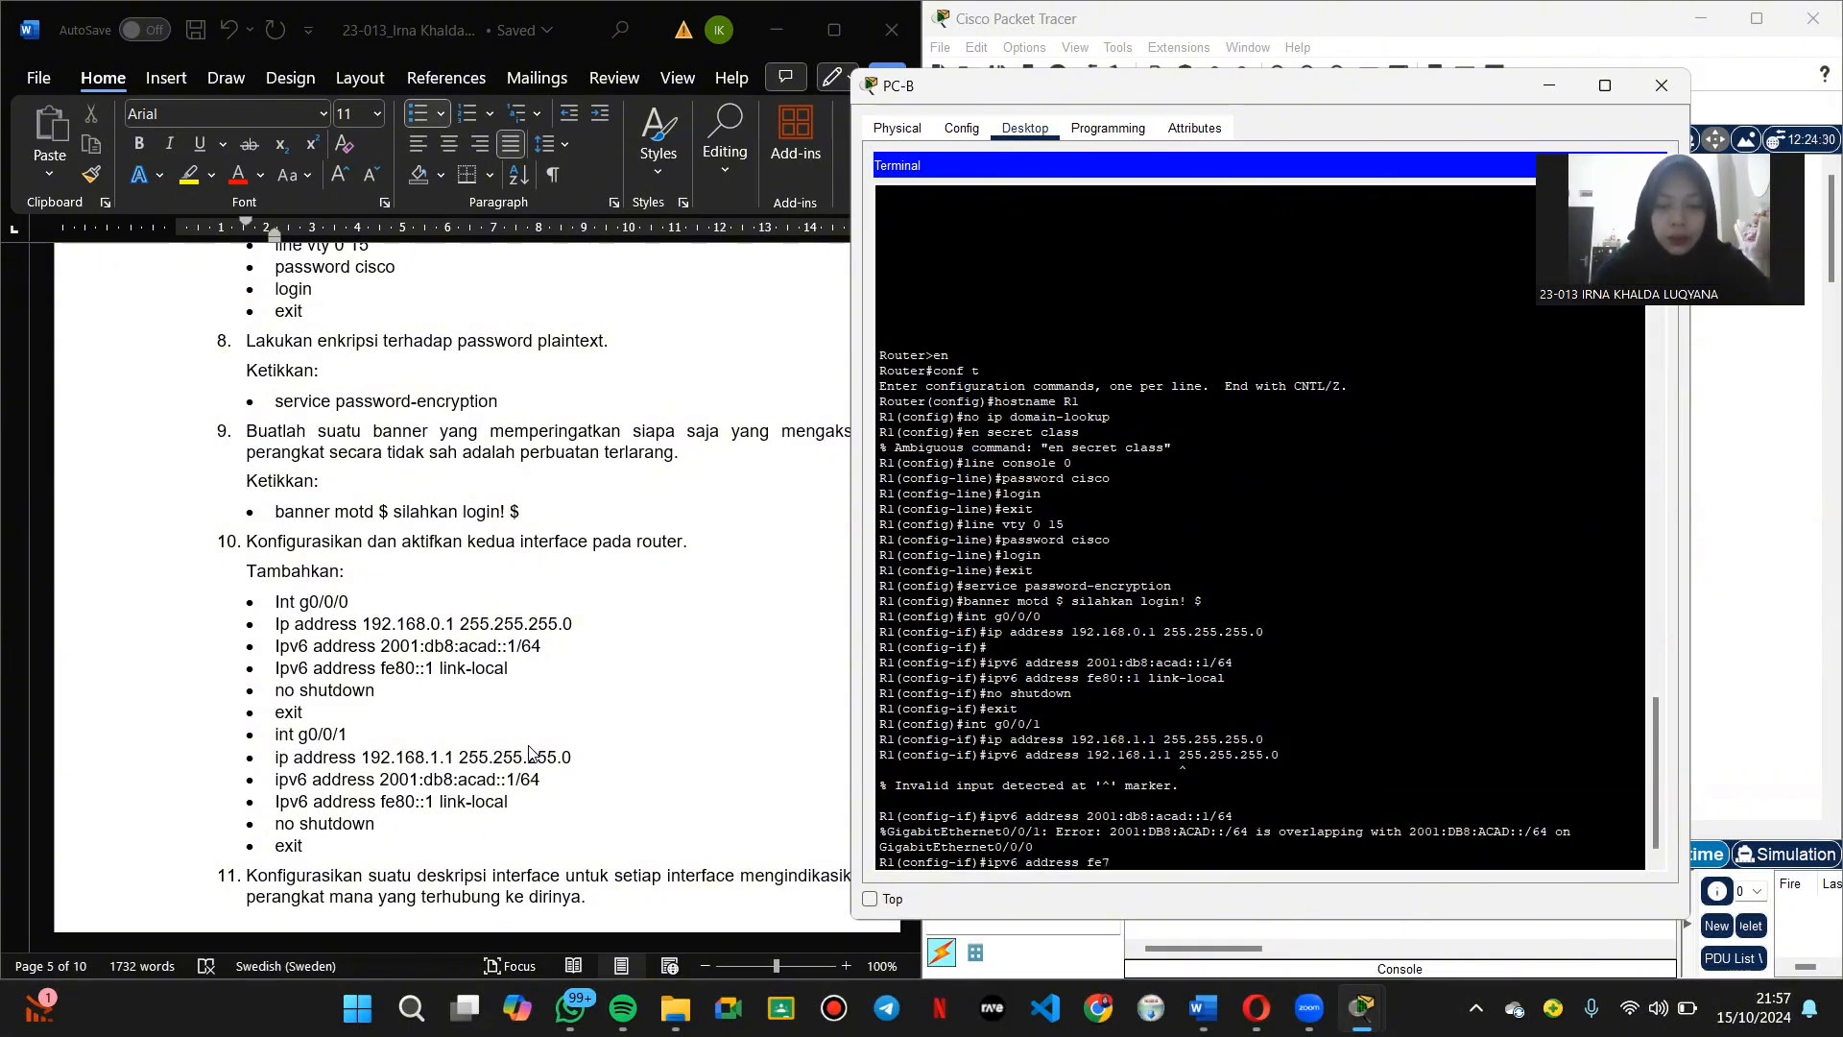
type("0")
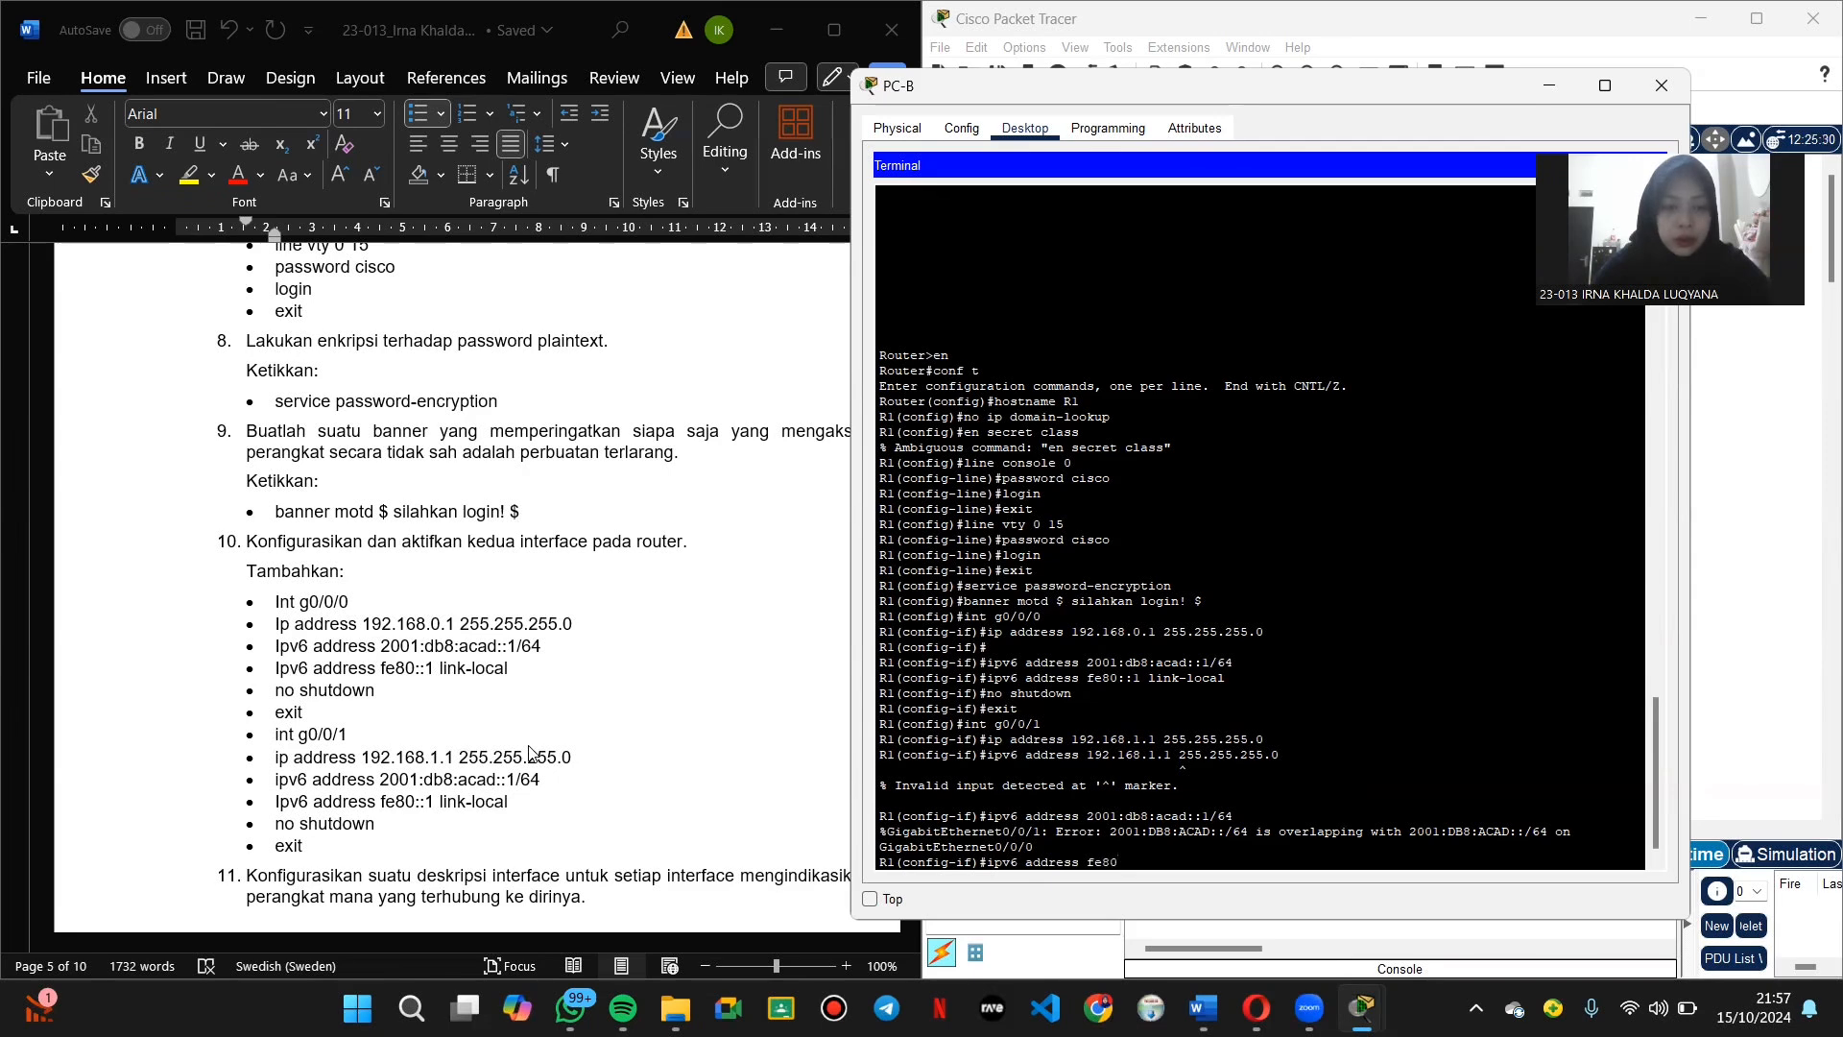
type("::")
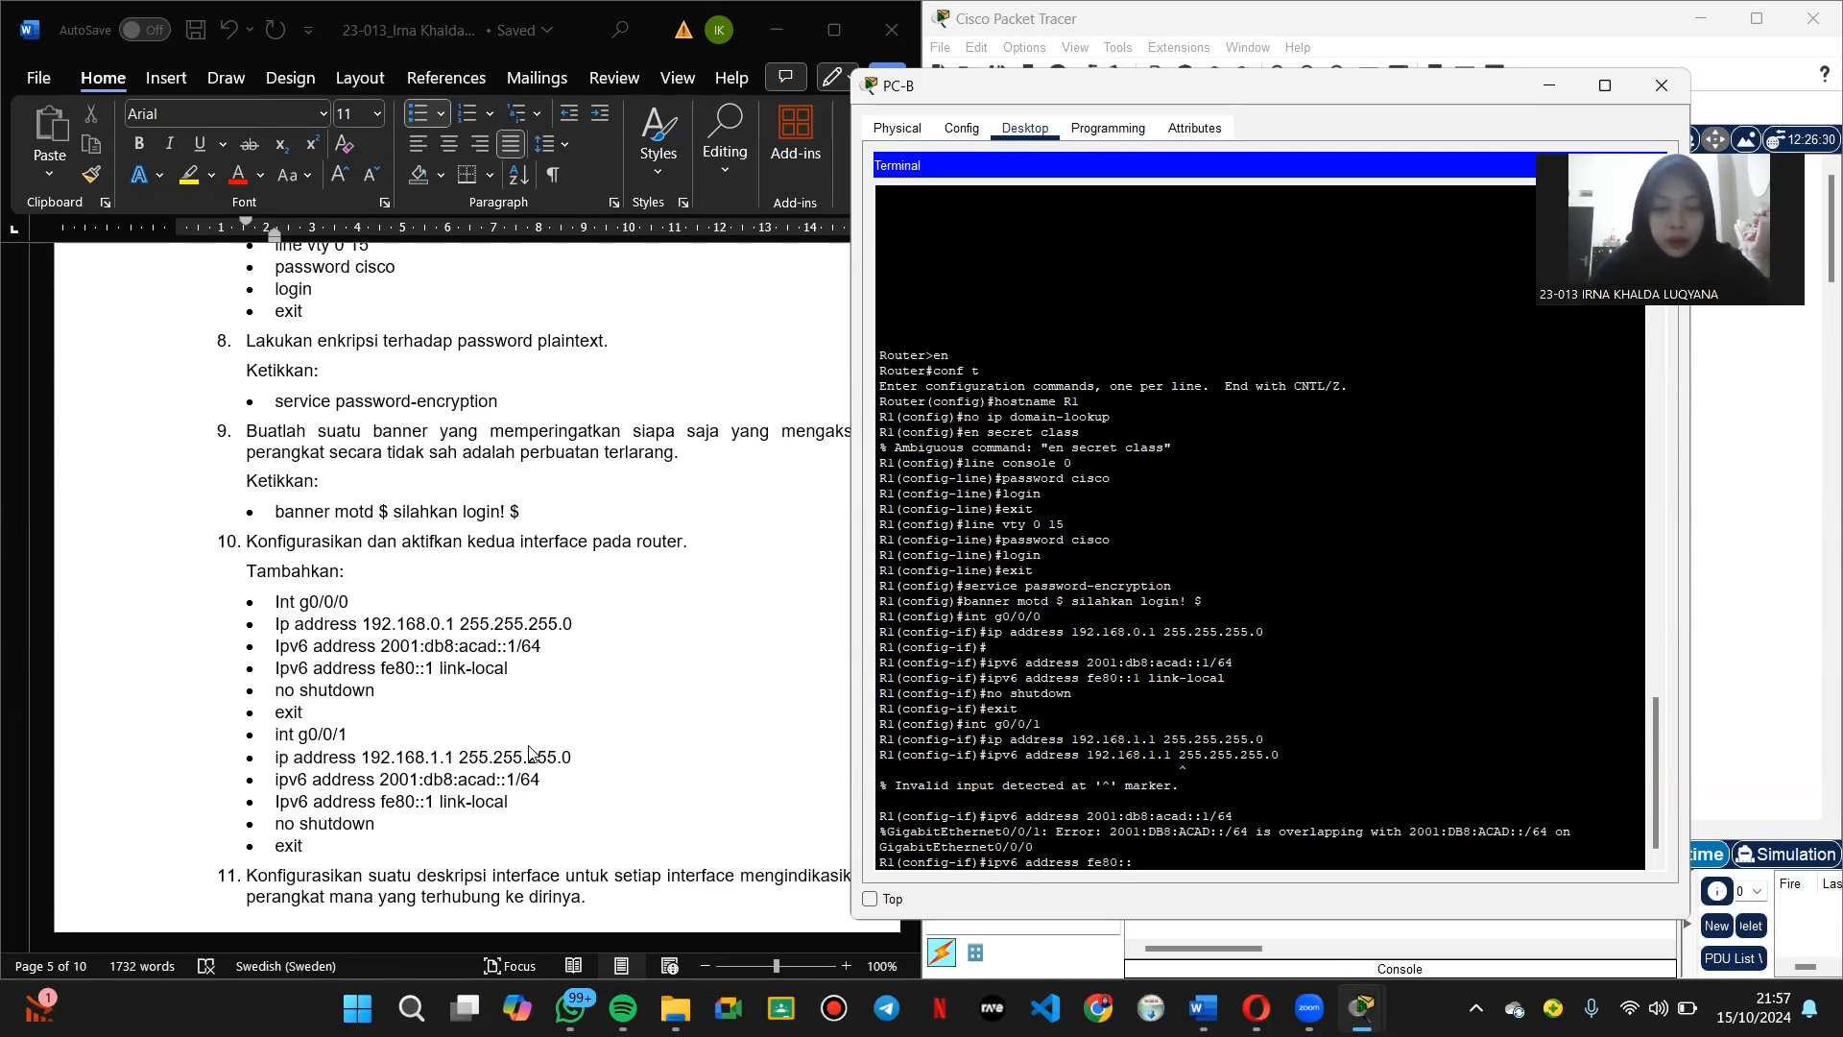
type("1 lik")
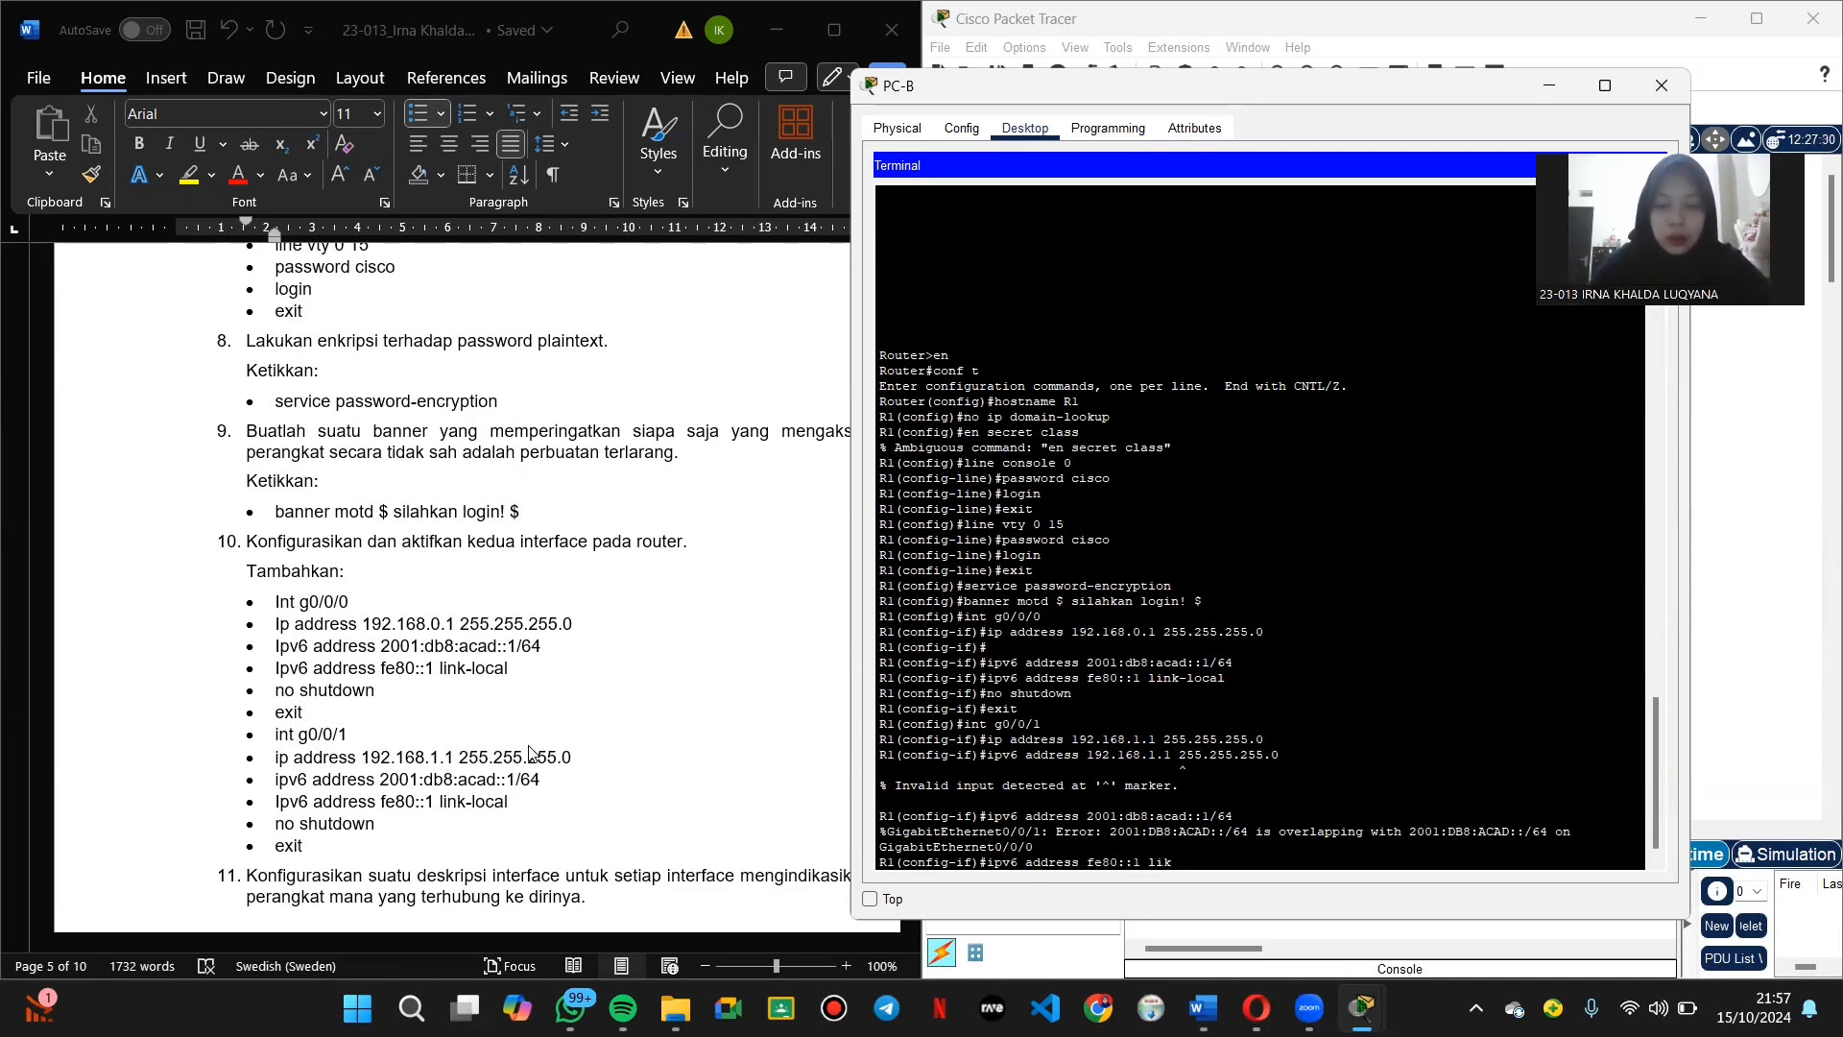
key("BackSpace")
type("nk-local")
key("Return")
type("no shutdow")
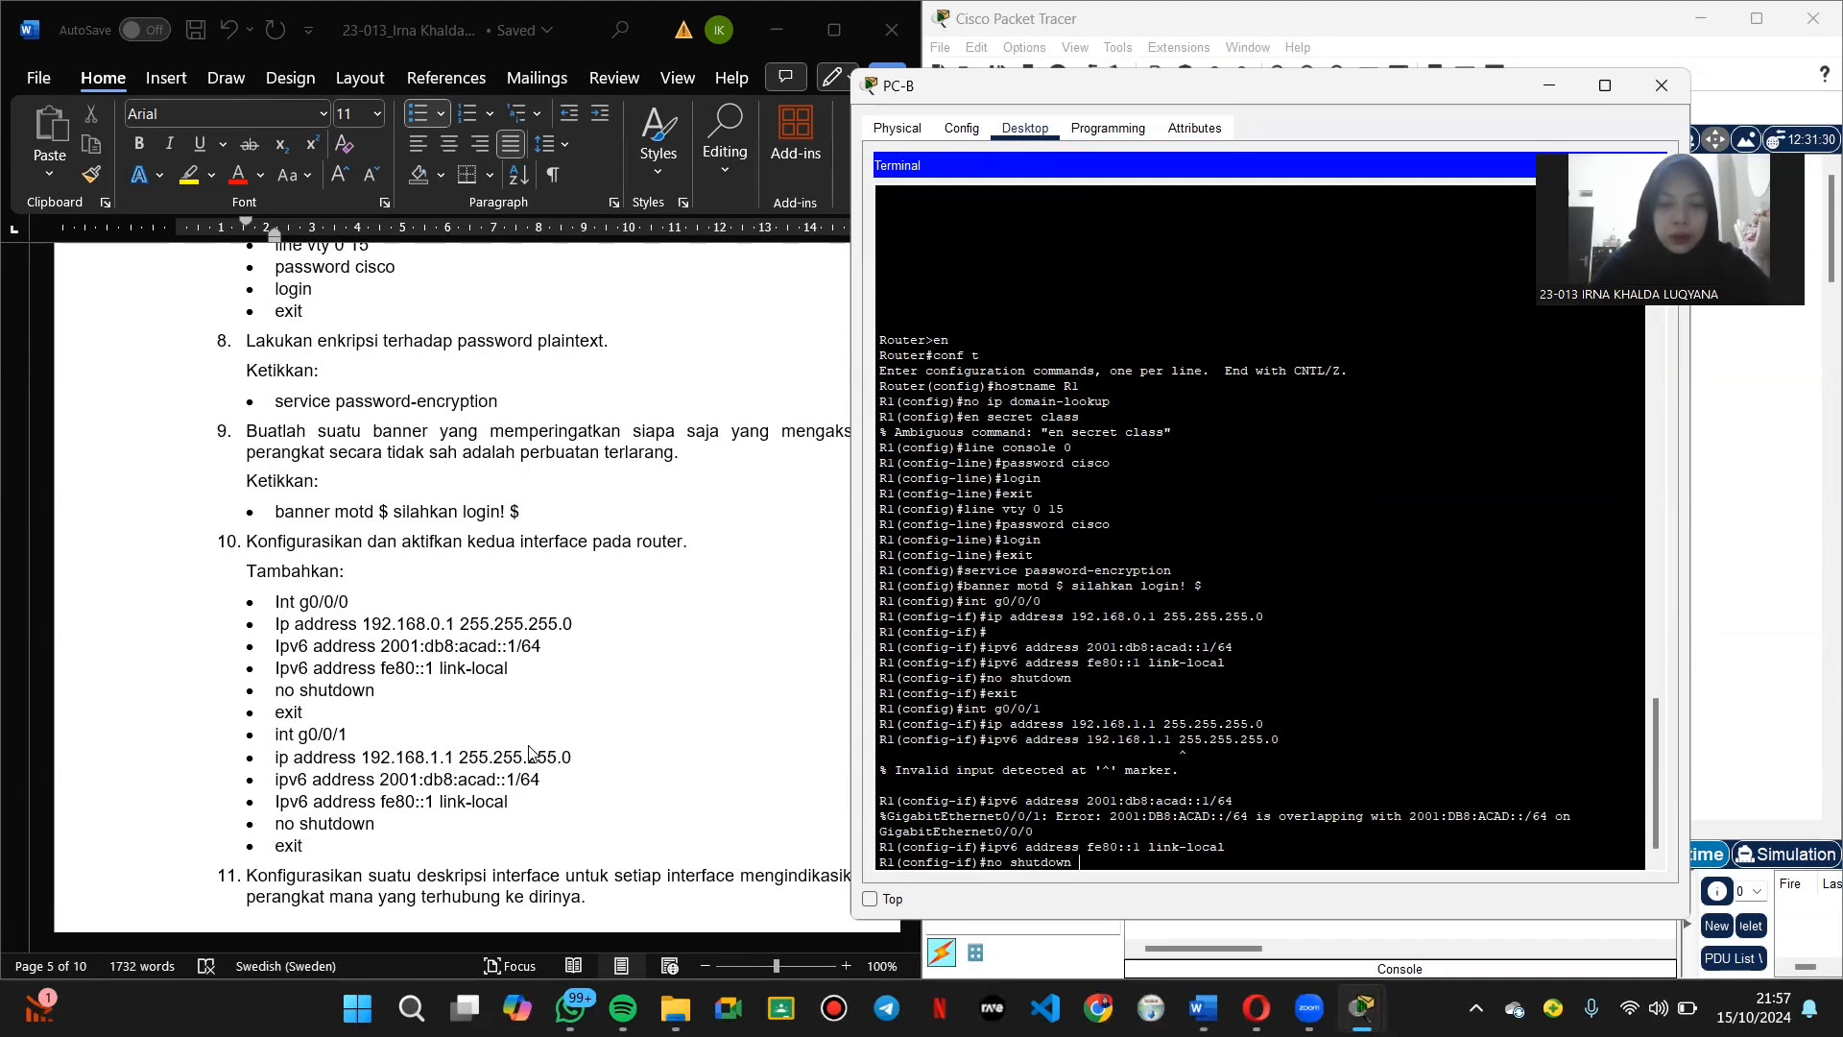
type("n")
key("Return")
type("exit")
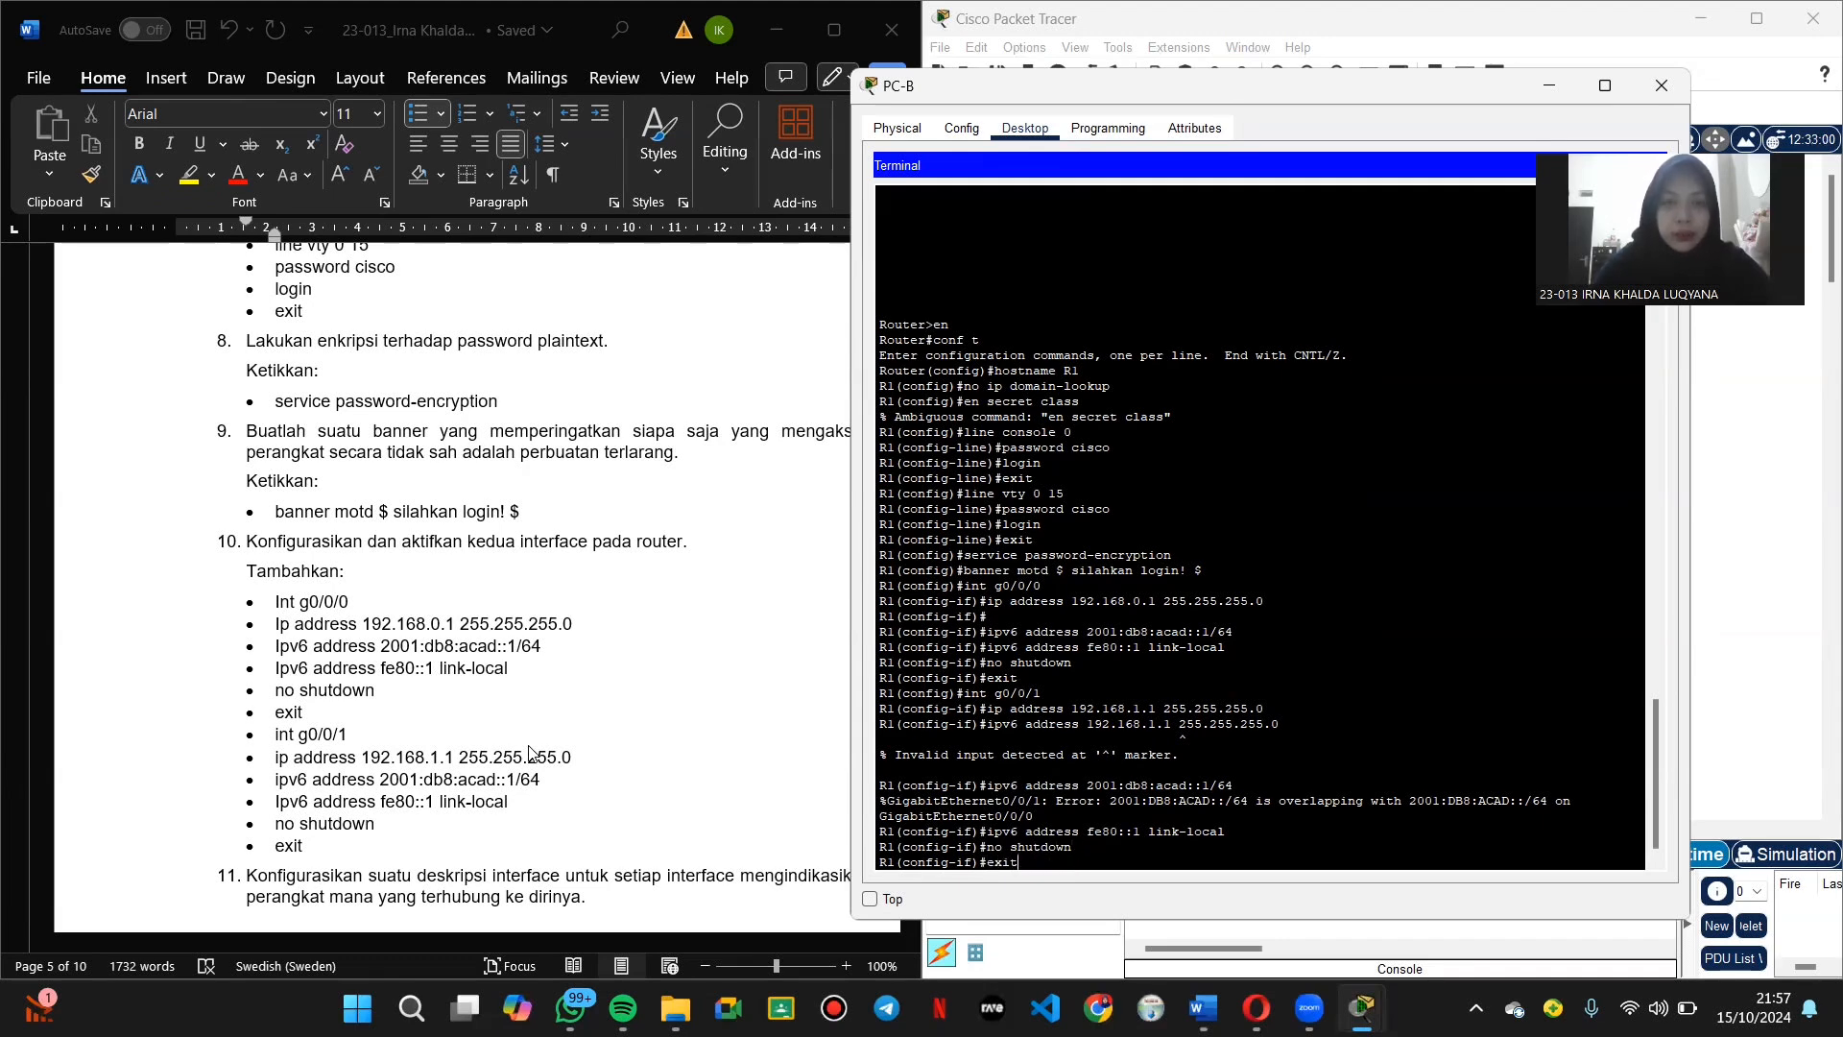
key("Return")
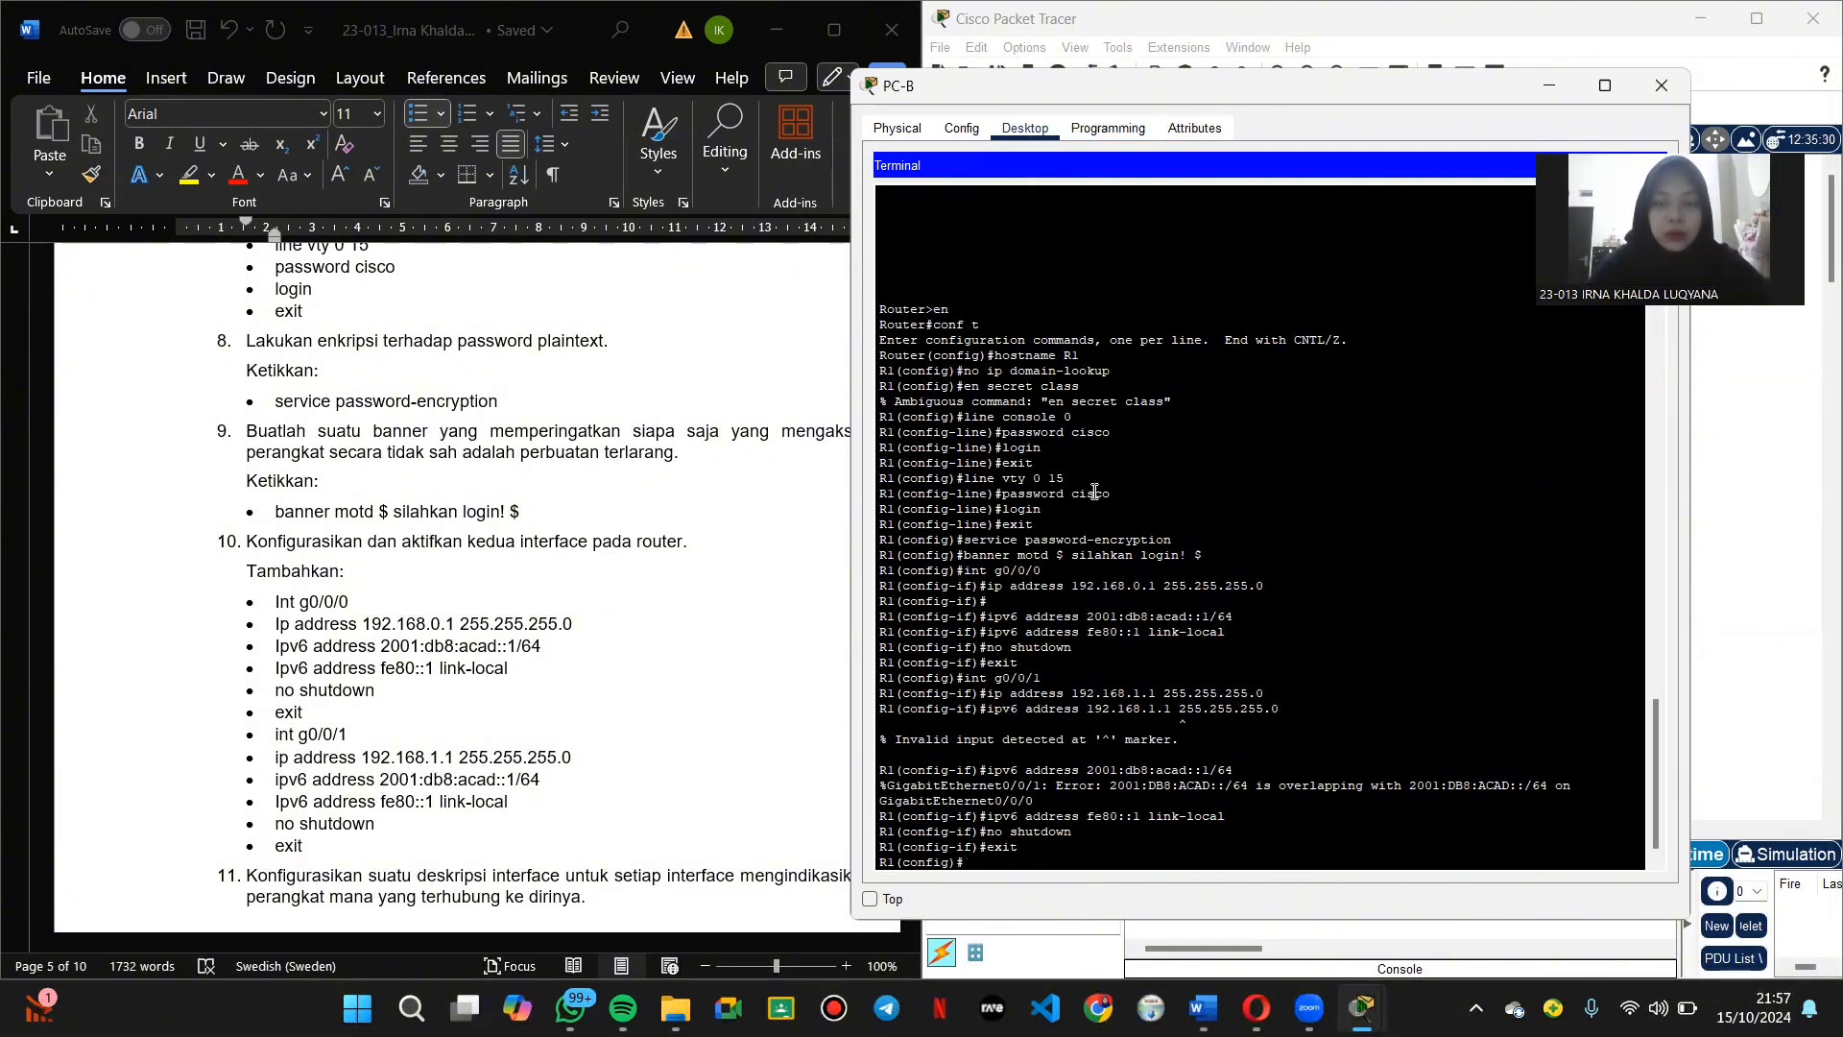
Step: Give interface g0/0/0 the description 'terhubung ke PC-B'
scroll(394, 741, "down", 3)
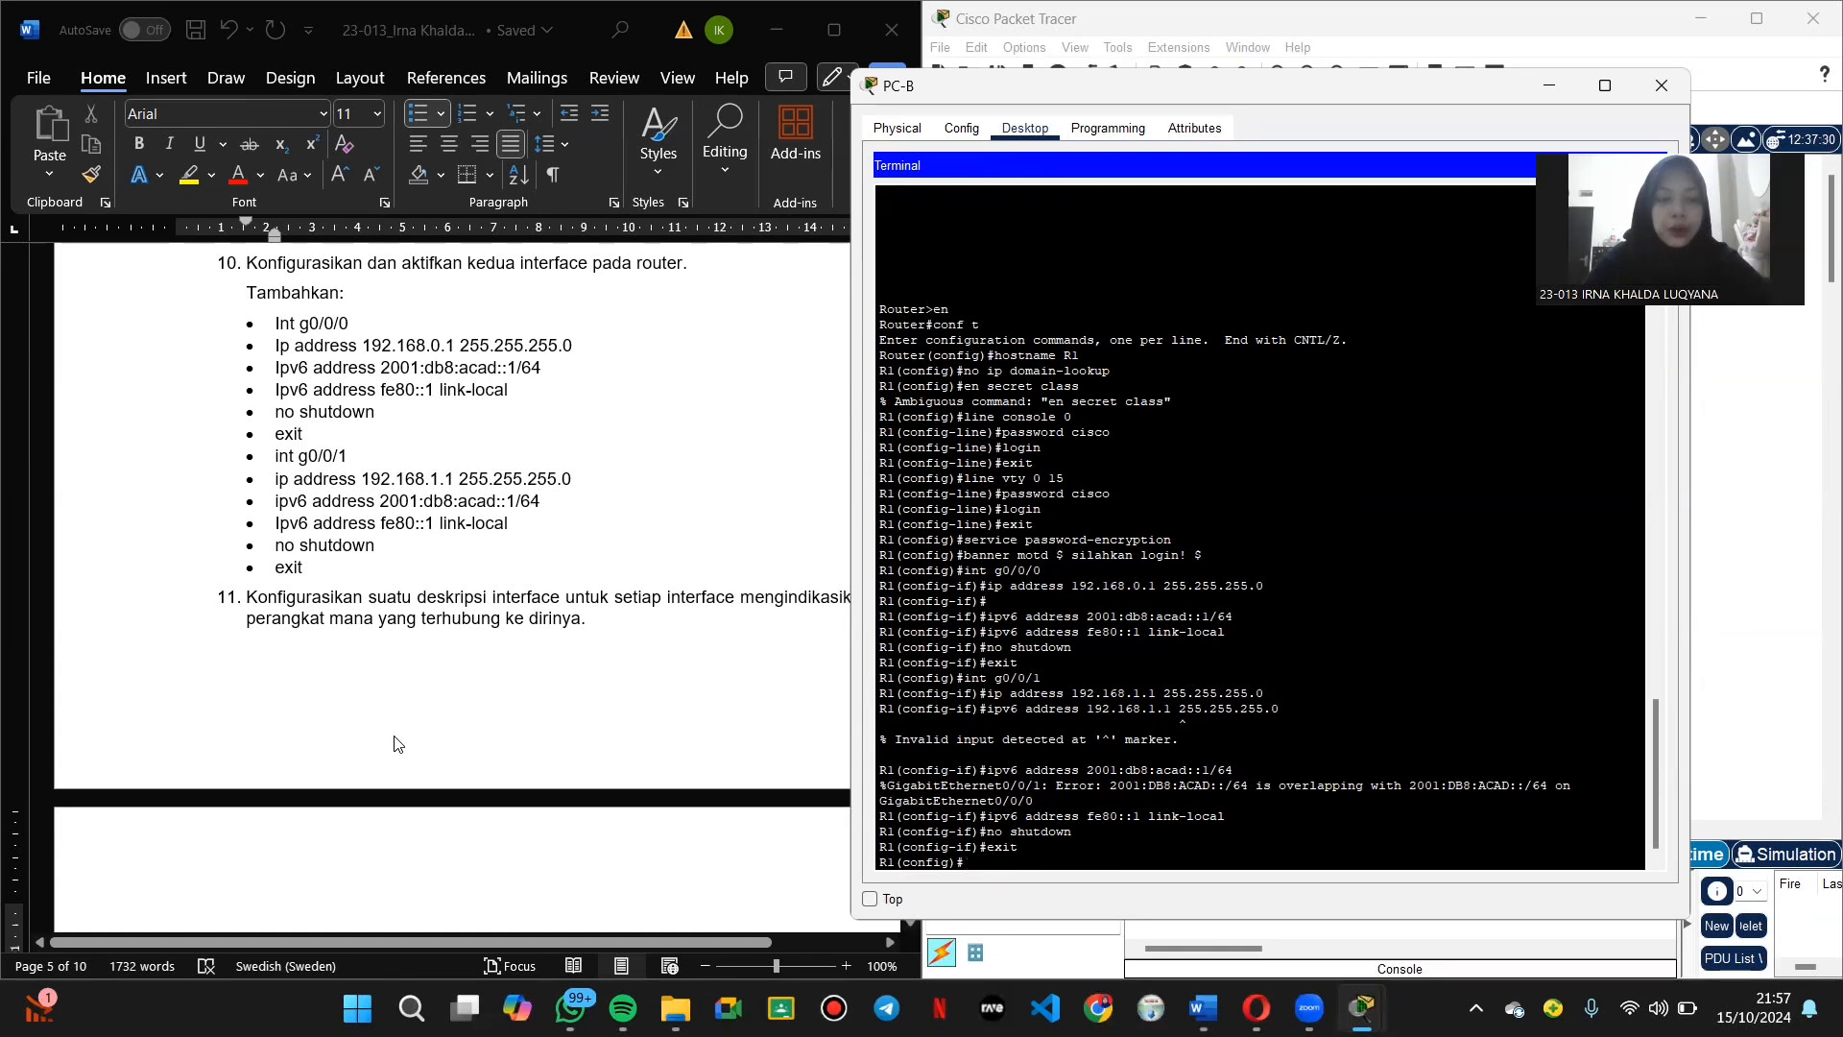
scroll(394, 741, "down", 1)
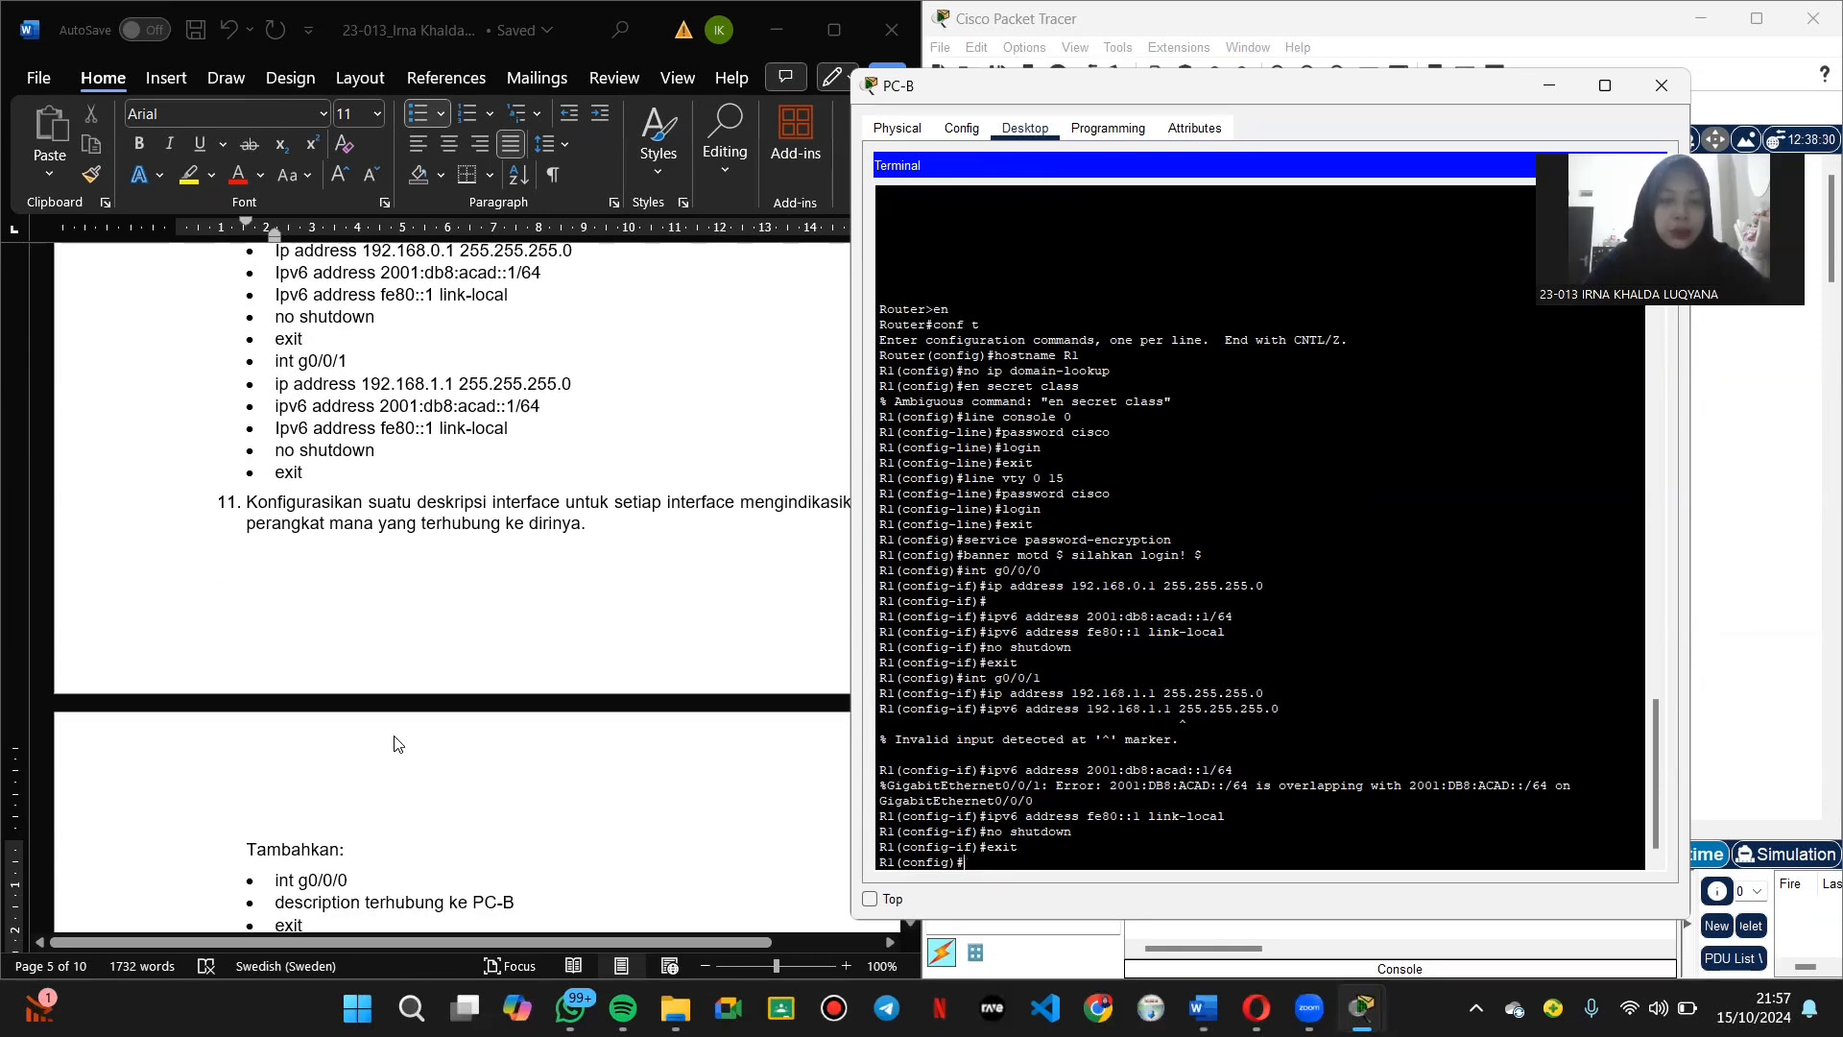
scroll(397, 744, "right", 1)
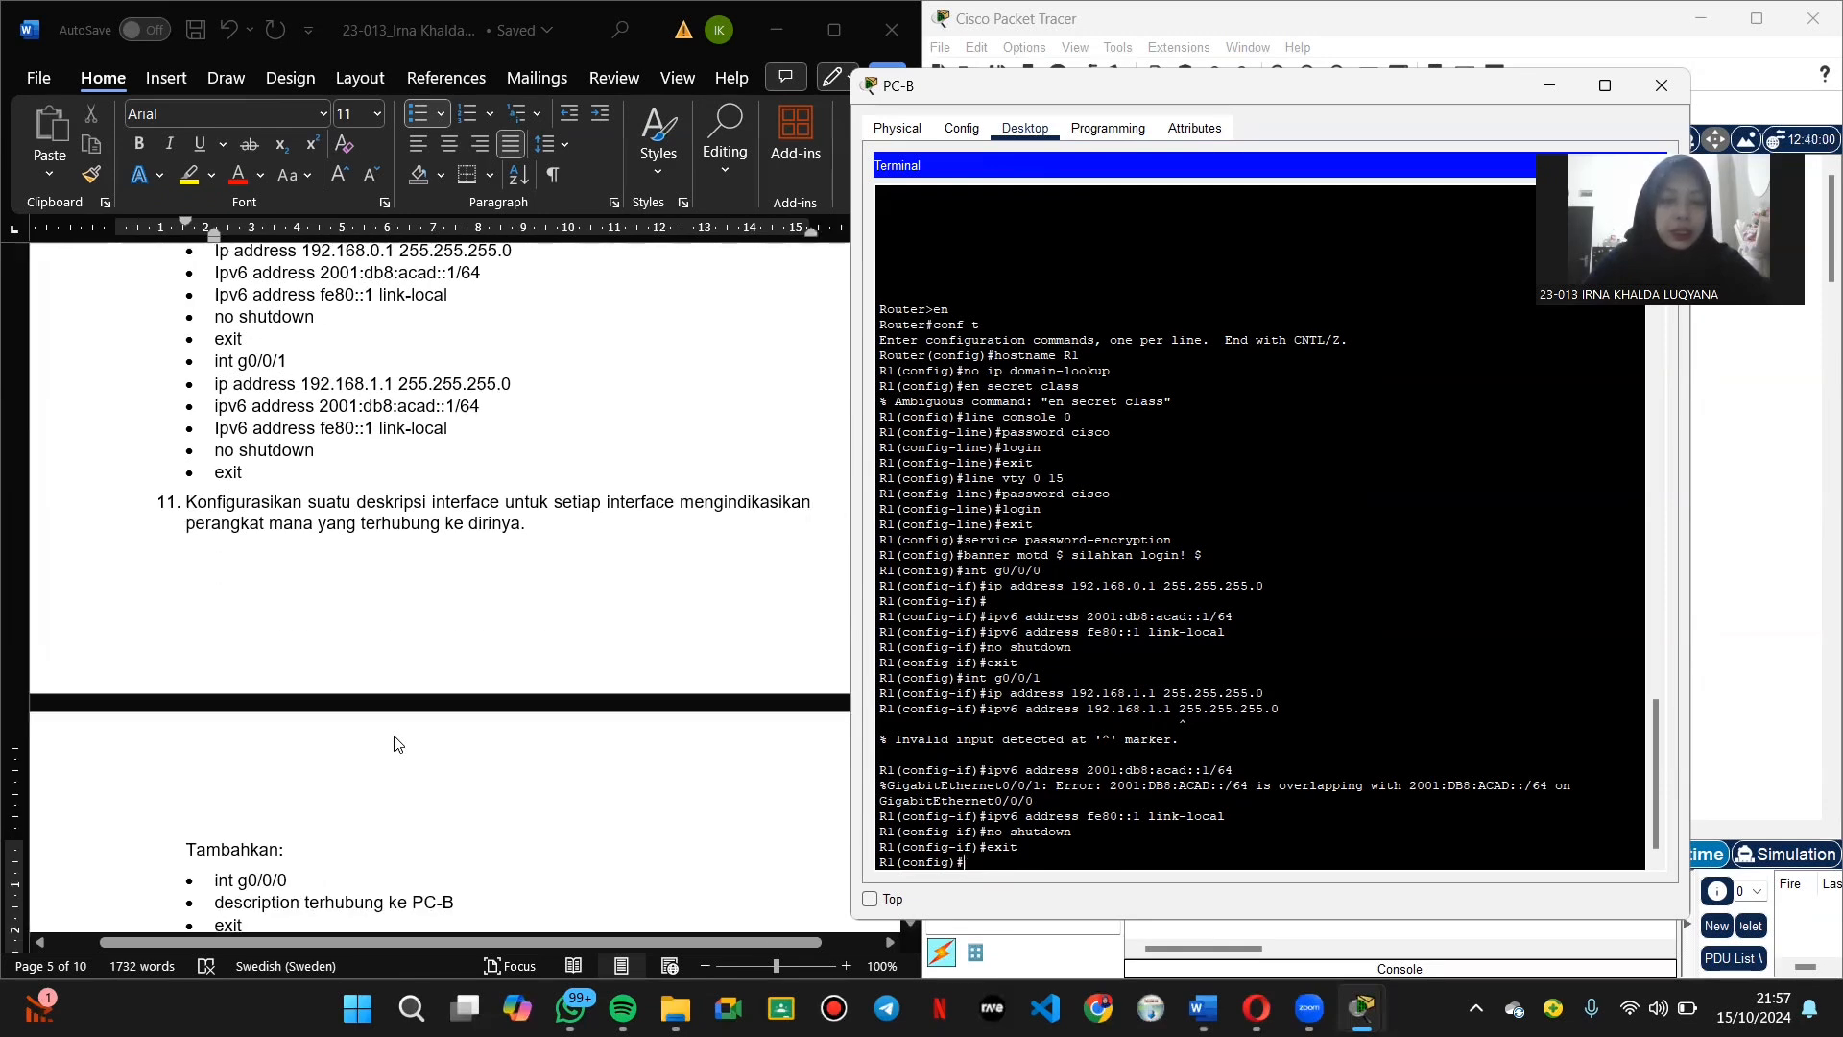
scroll(393, 744, "down", 3)
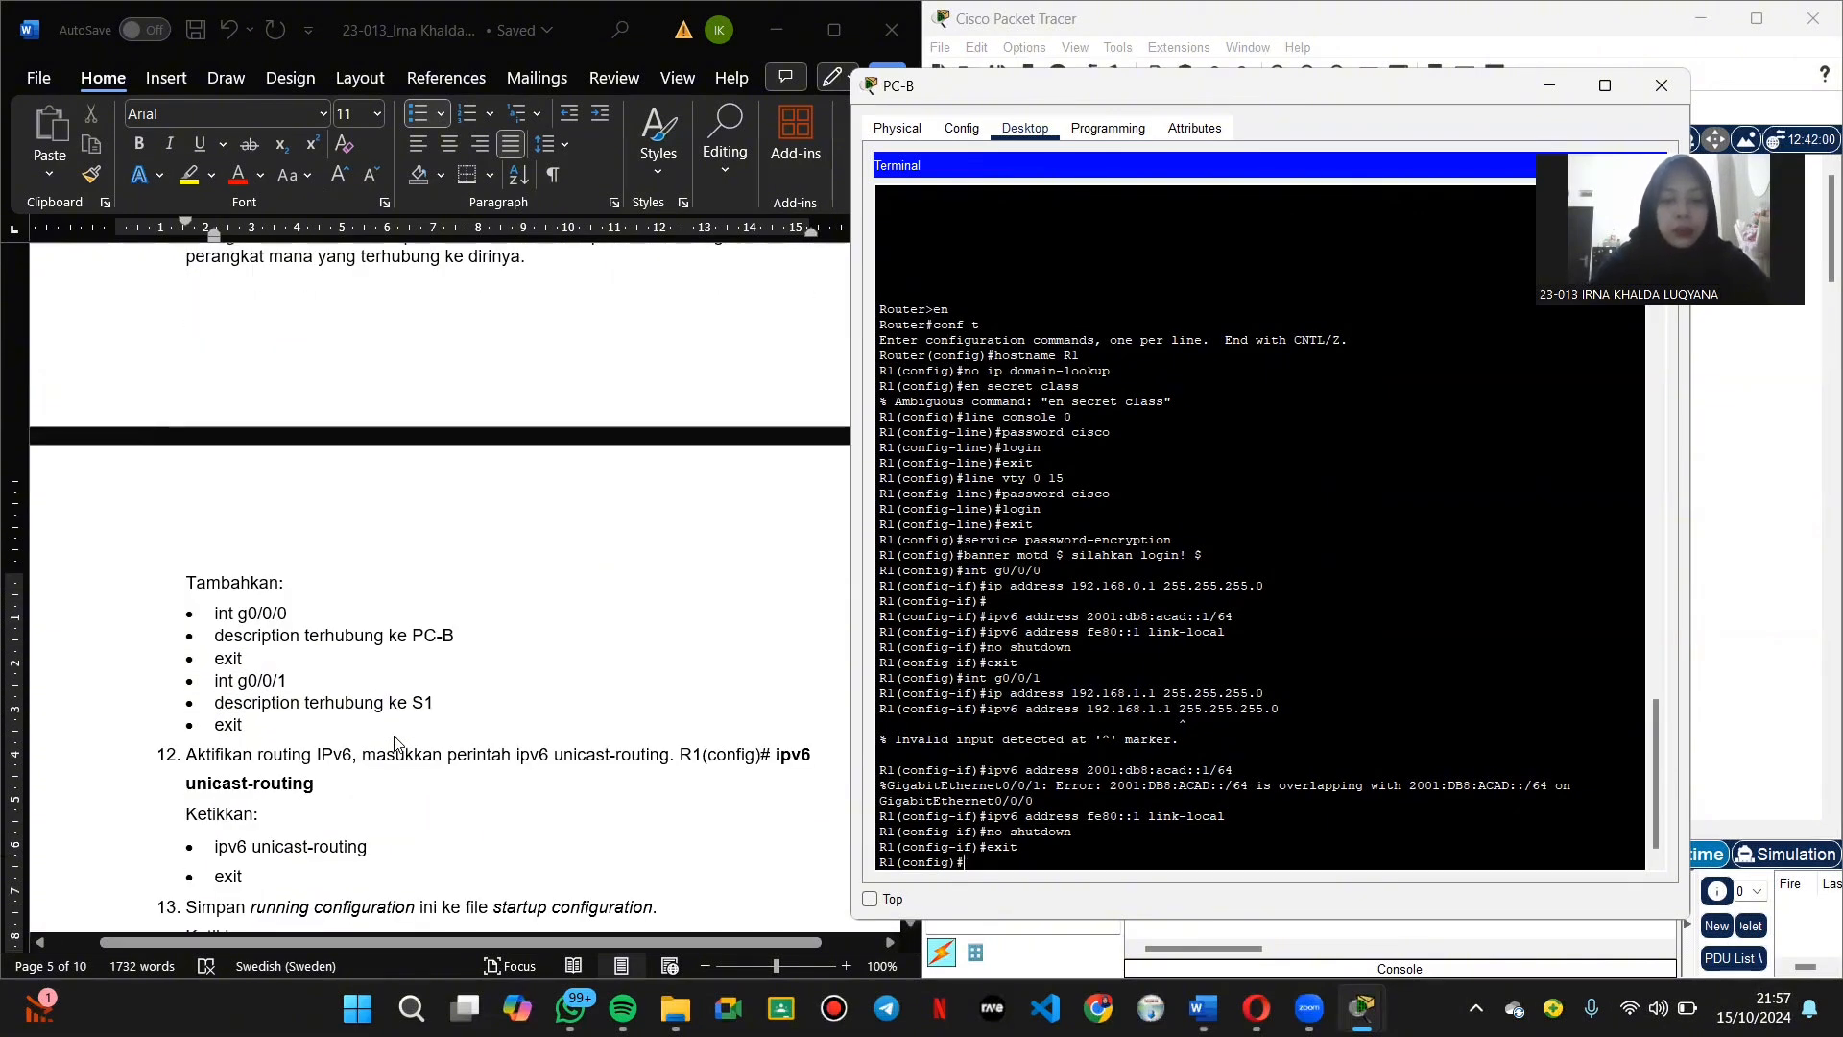
type("int g0")
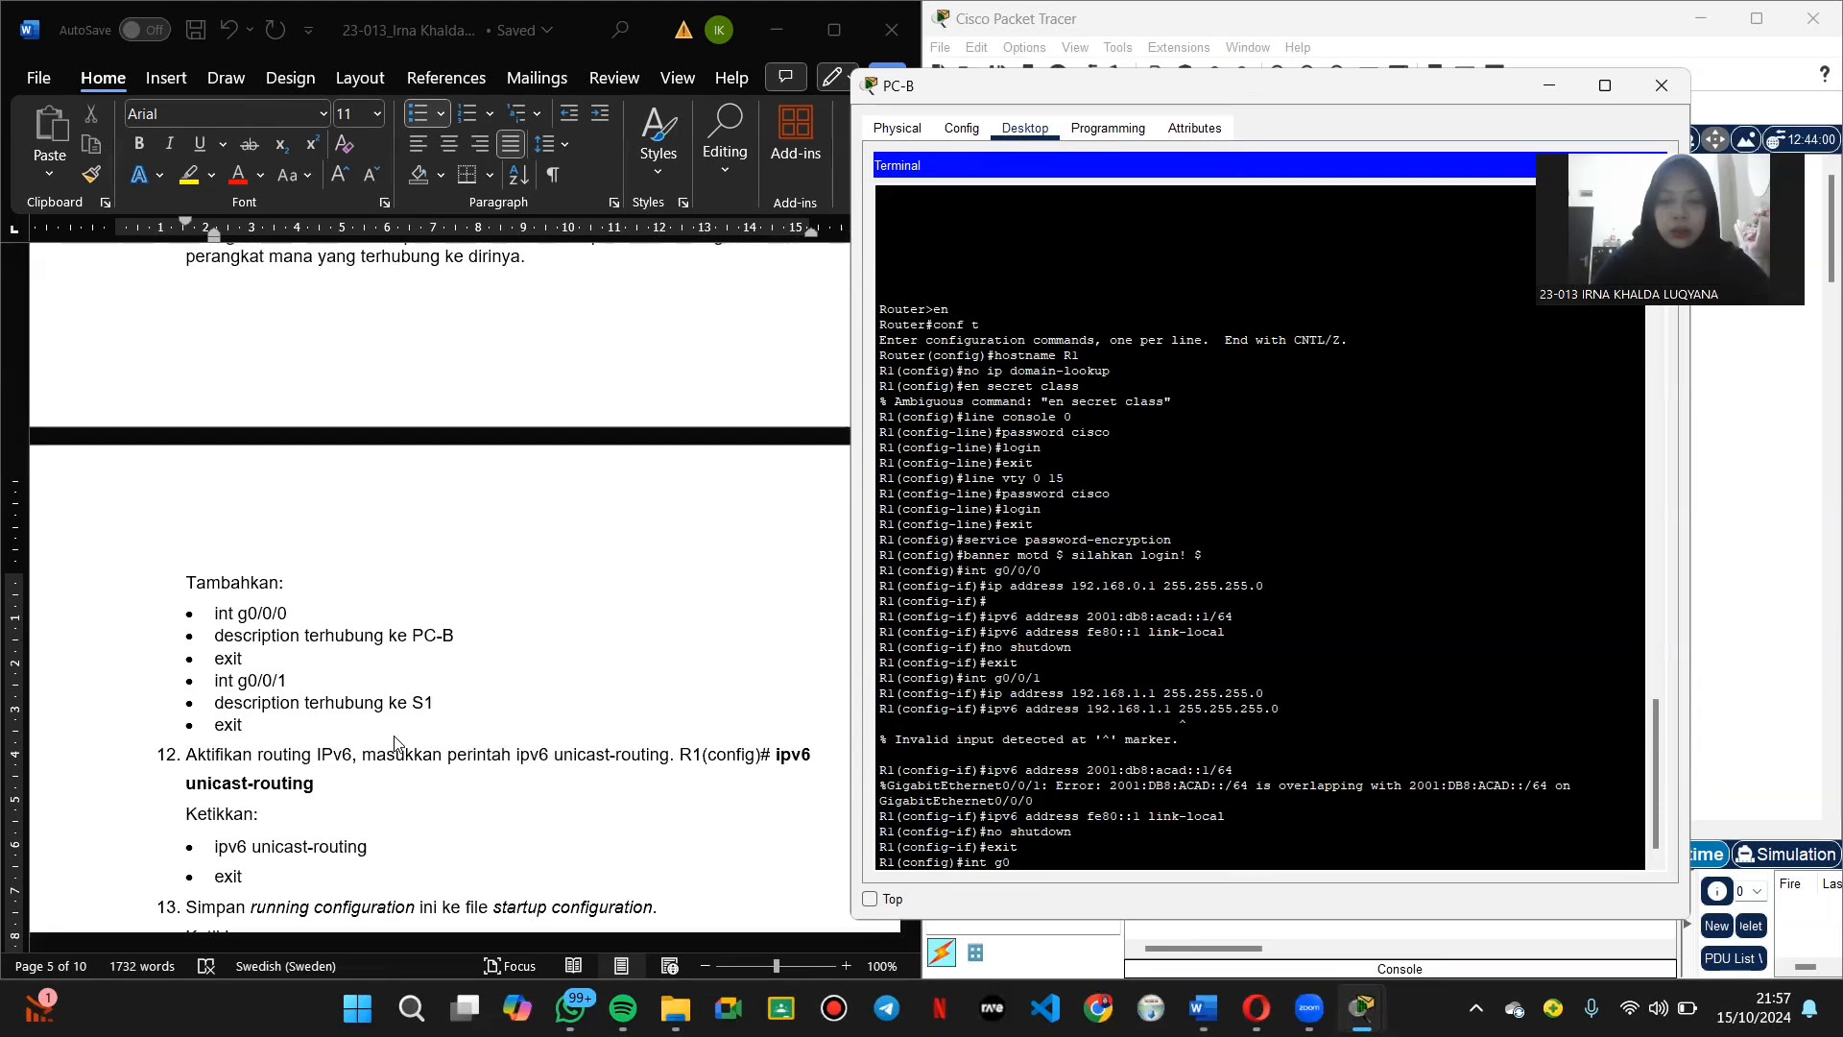
type("/0/0")
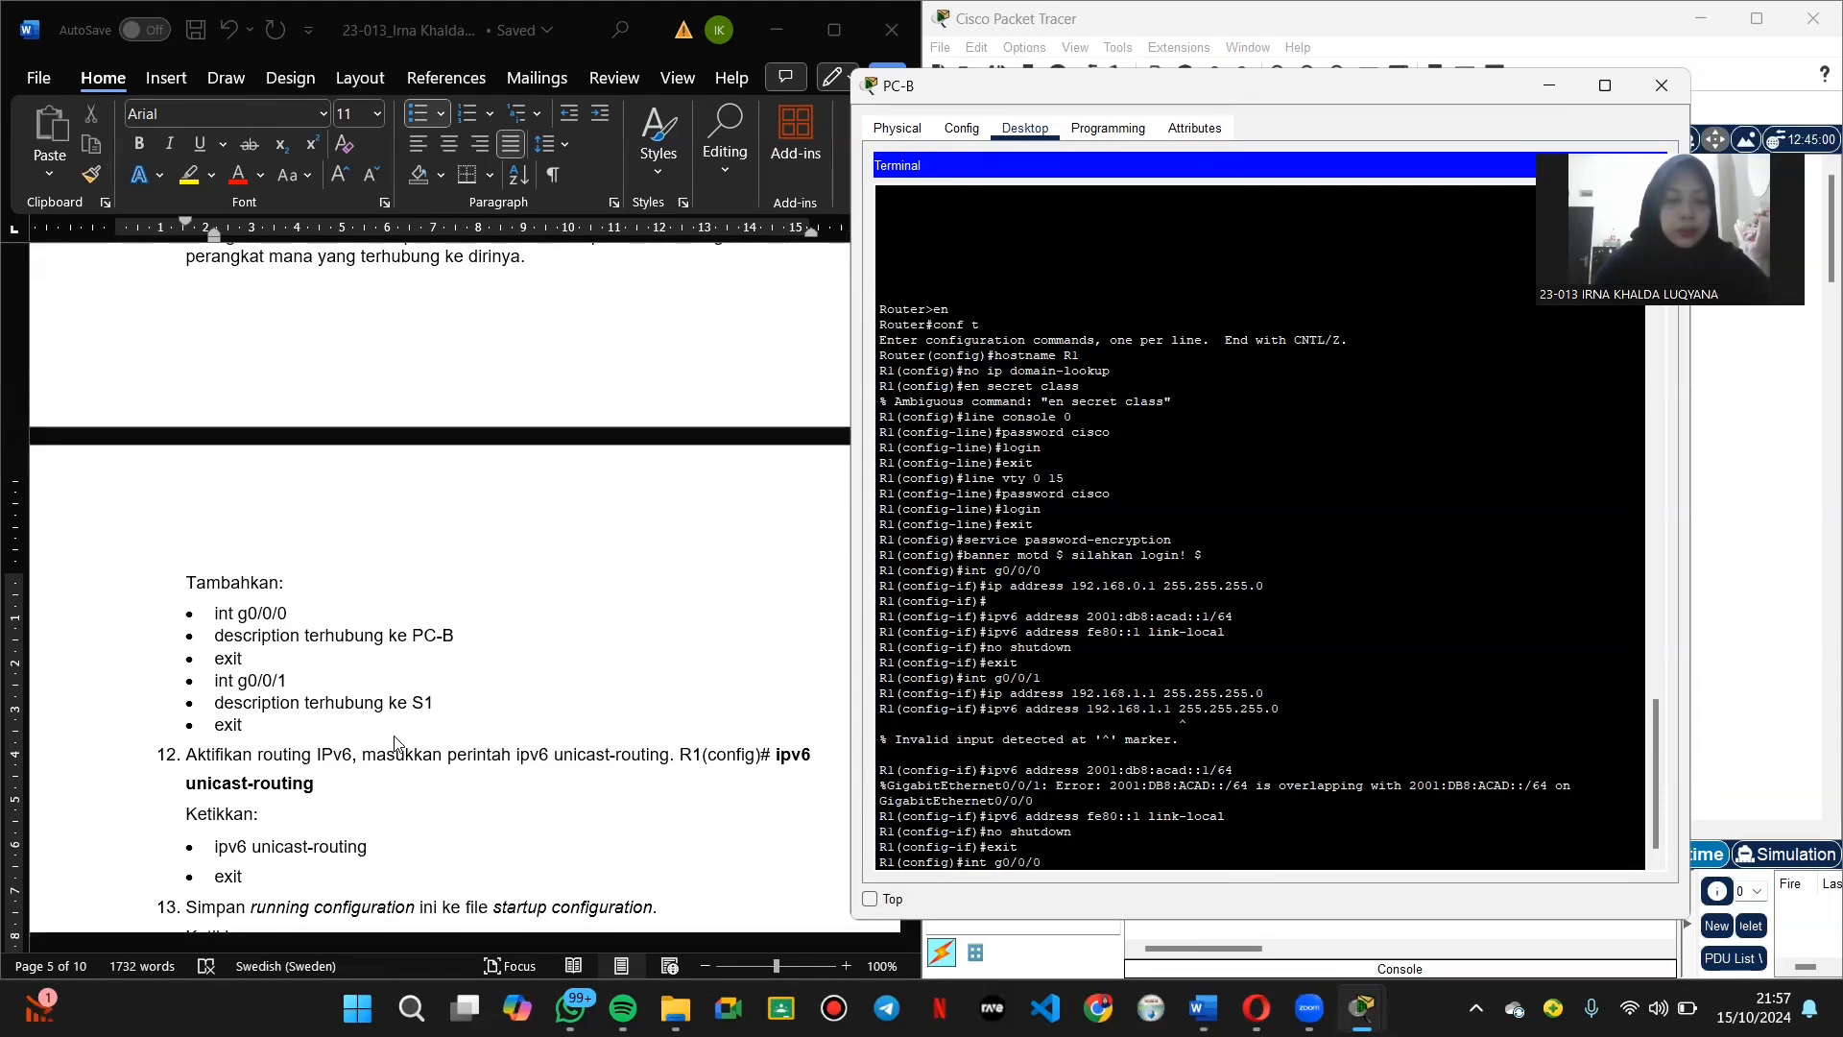
key("Return")
type("des")
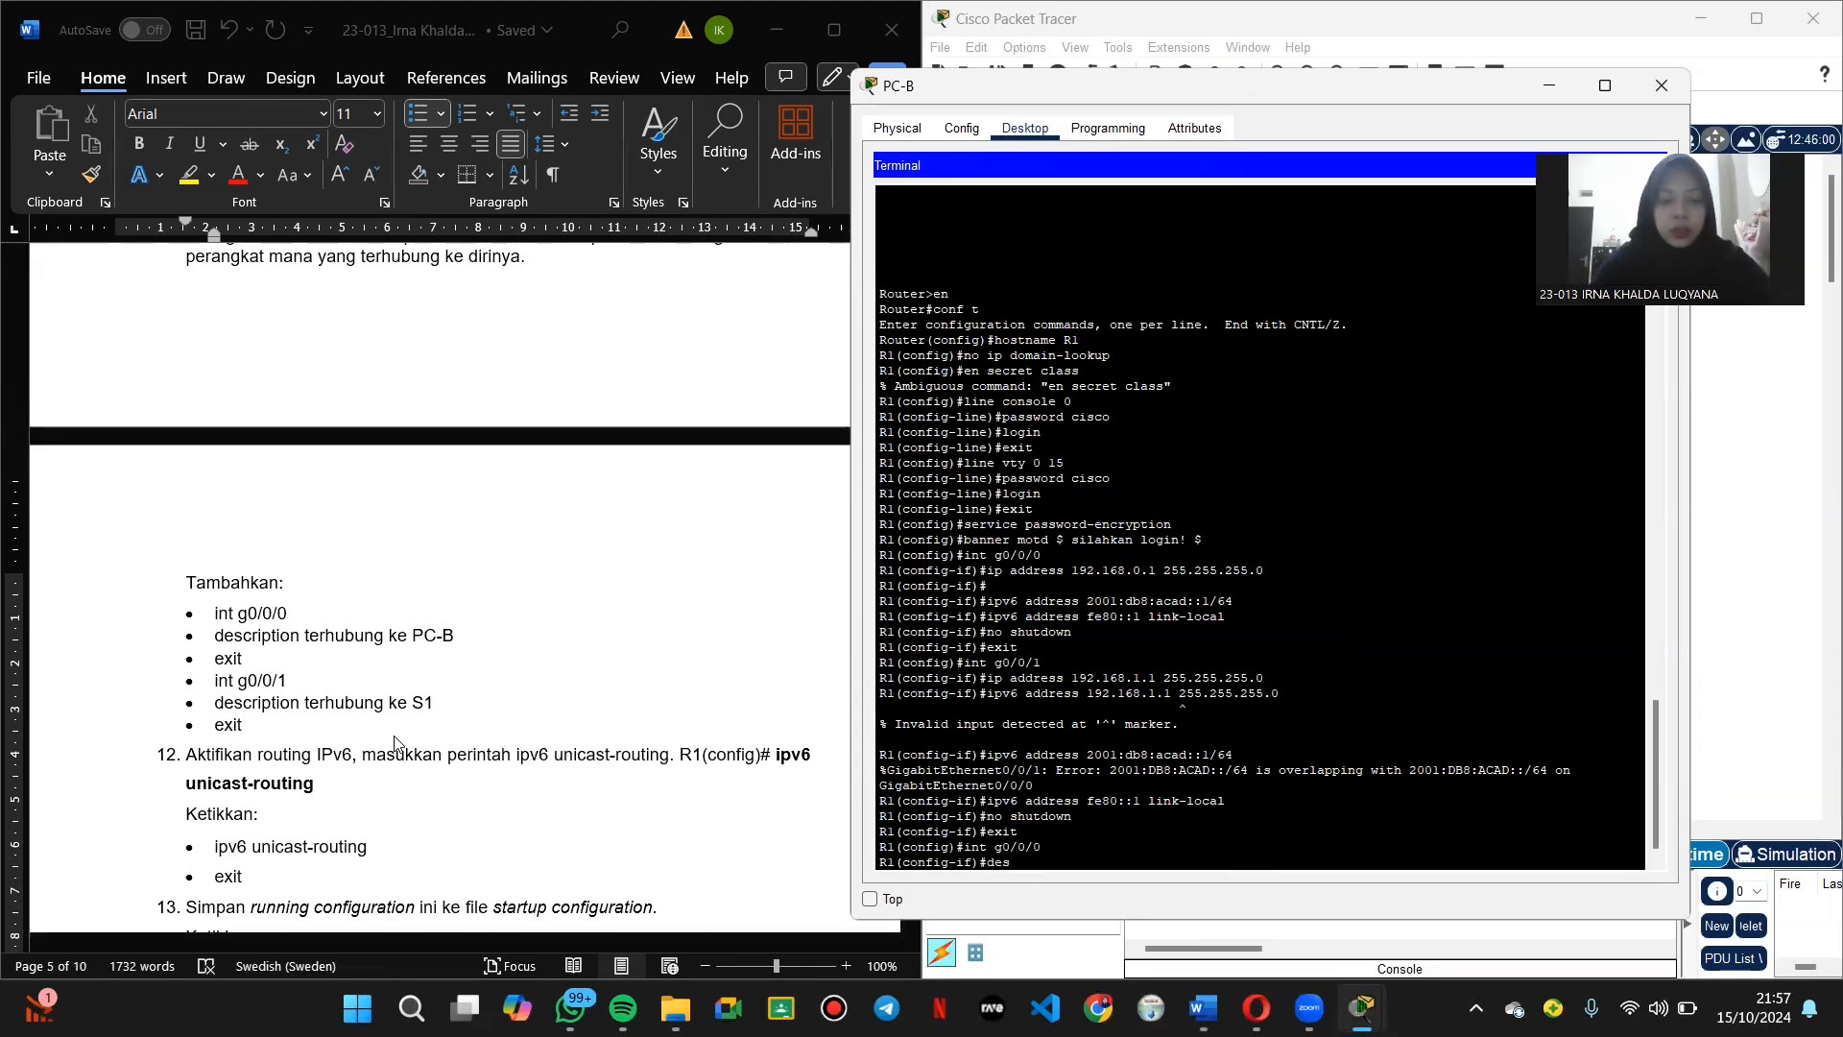
type("criptio")
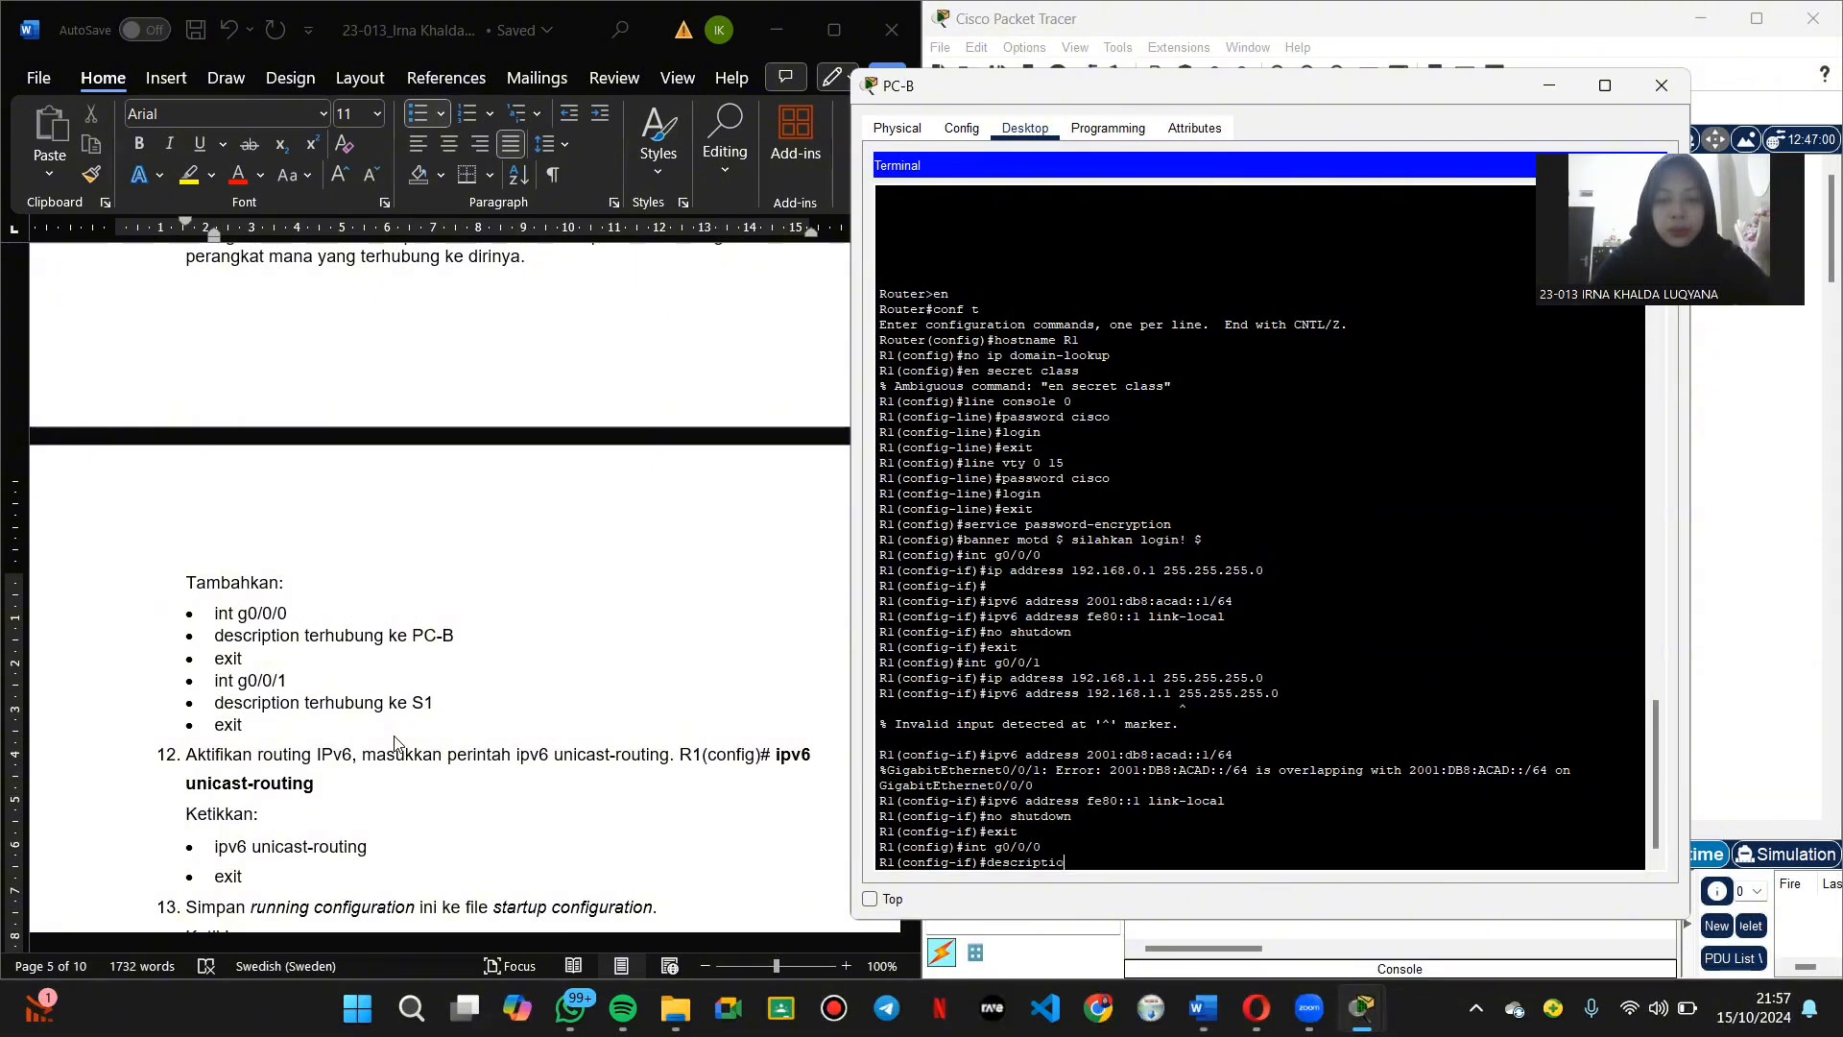
type("n terhubung ke")
key("Caps_Lock")
type("P")
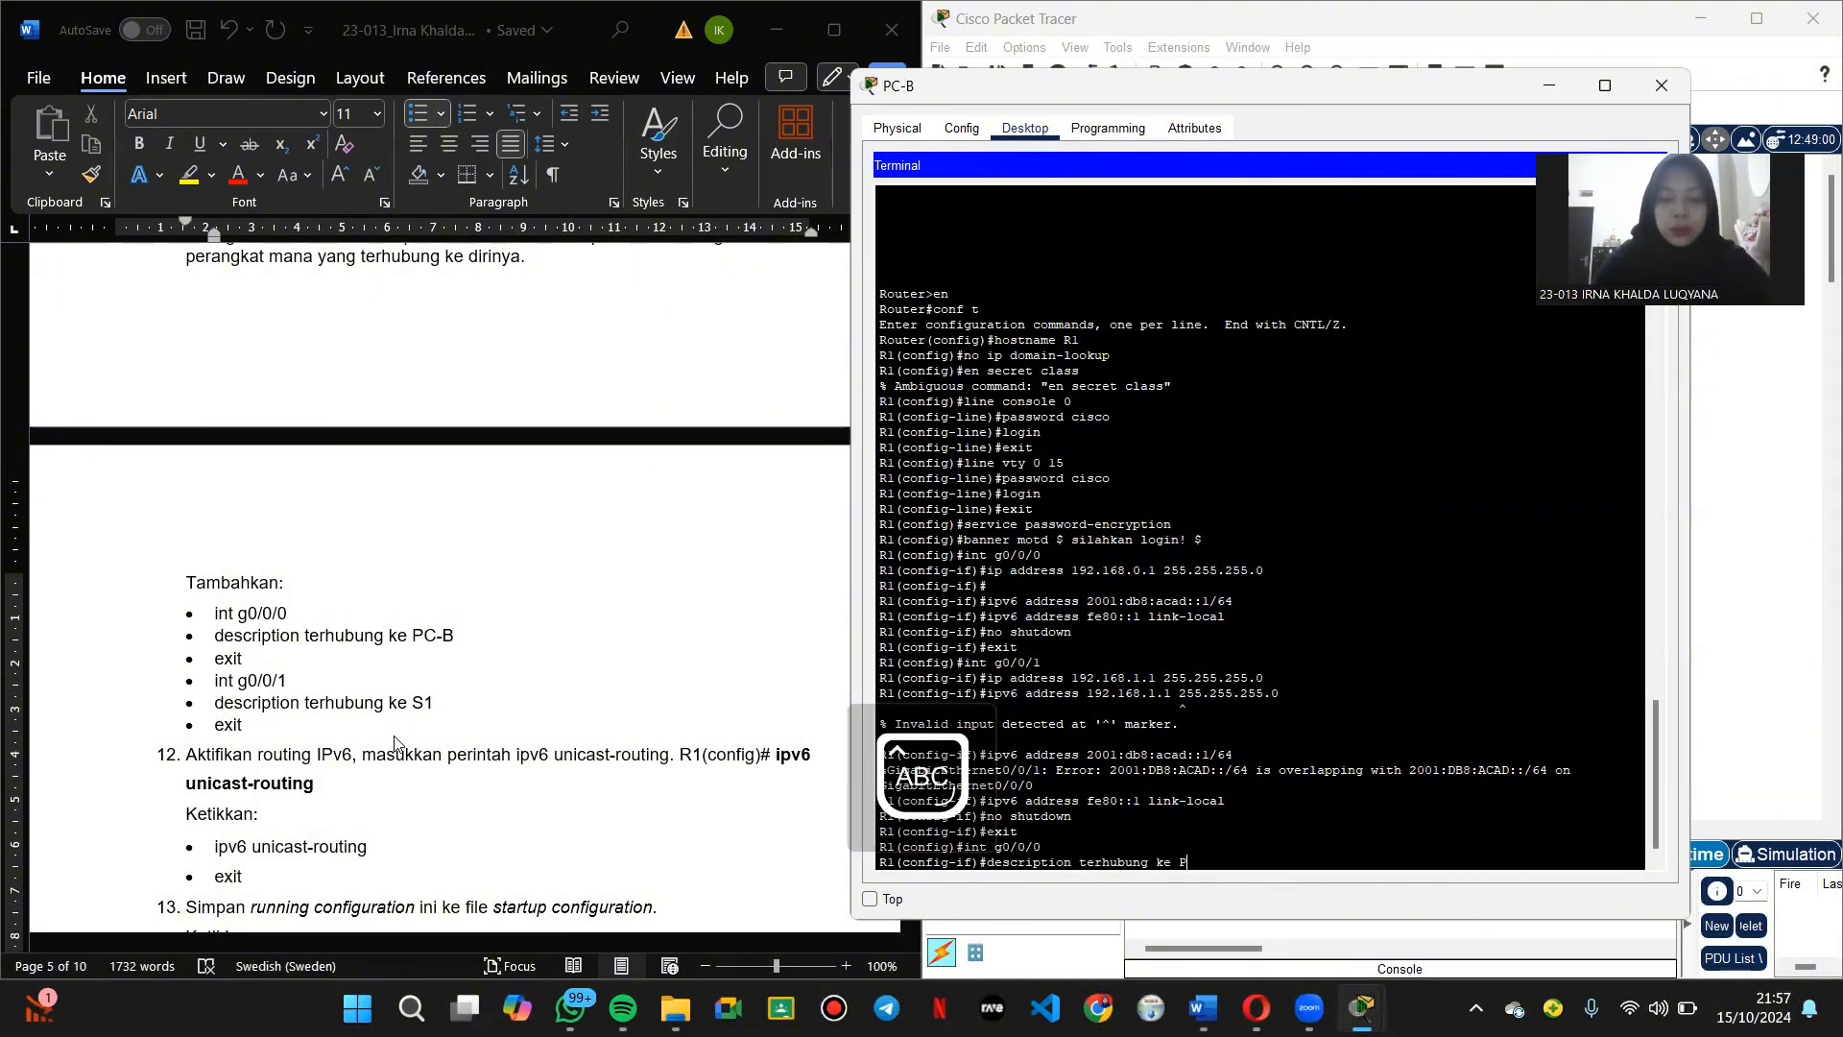
type("C-B")
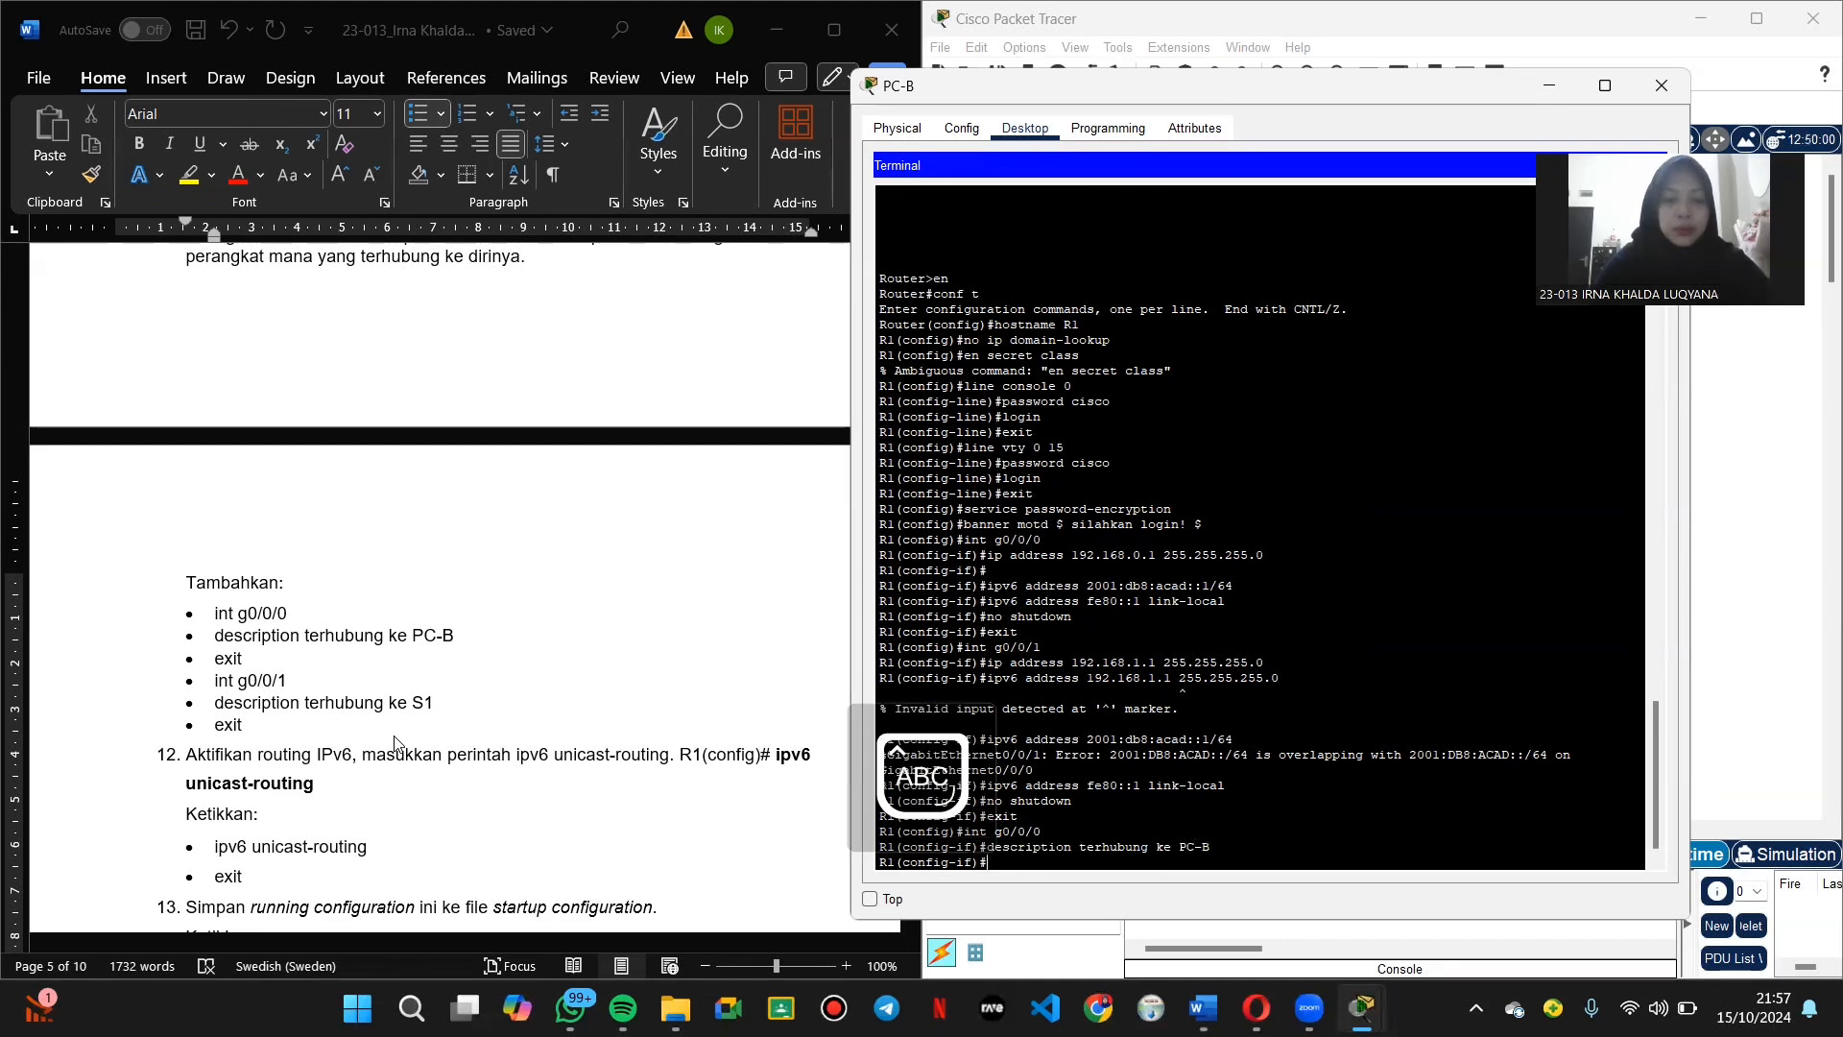
key("Caps_Lock")
type("exit")
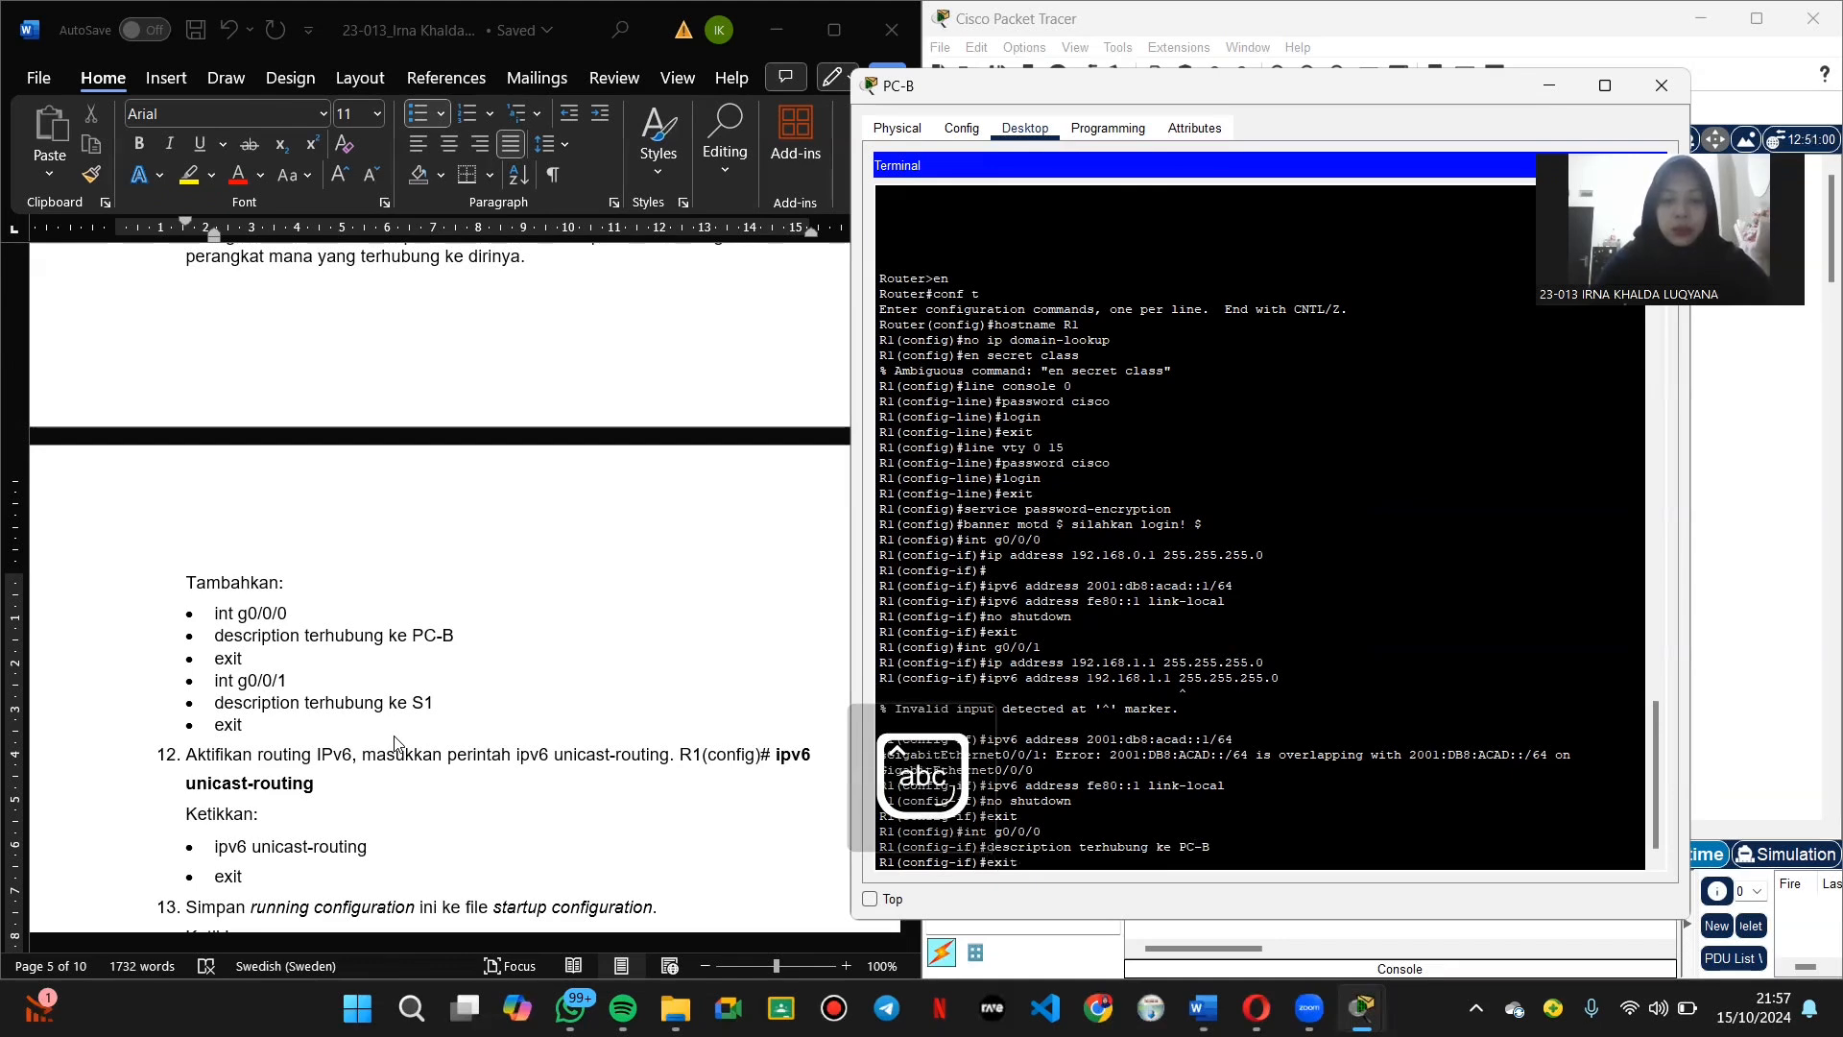
key("Return")
Step: Give interface g0/0/1 the description 'terhubung ke S1' and exit
type("g0")
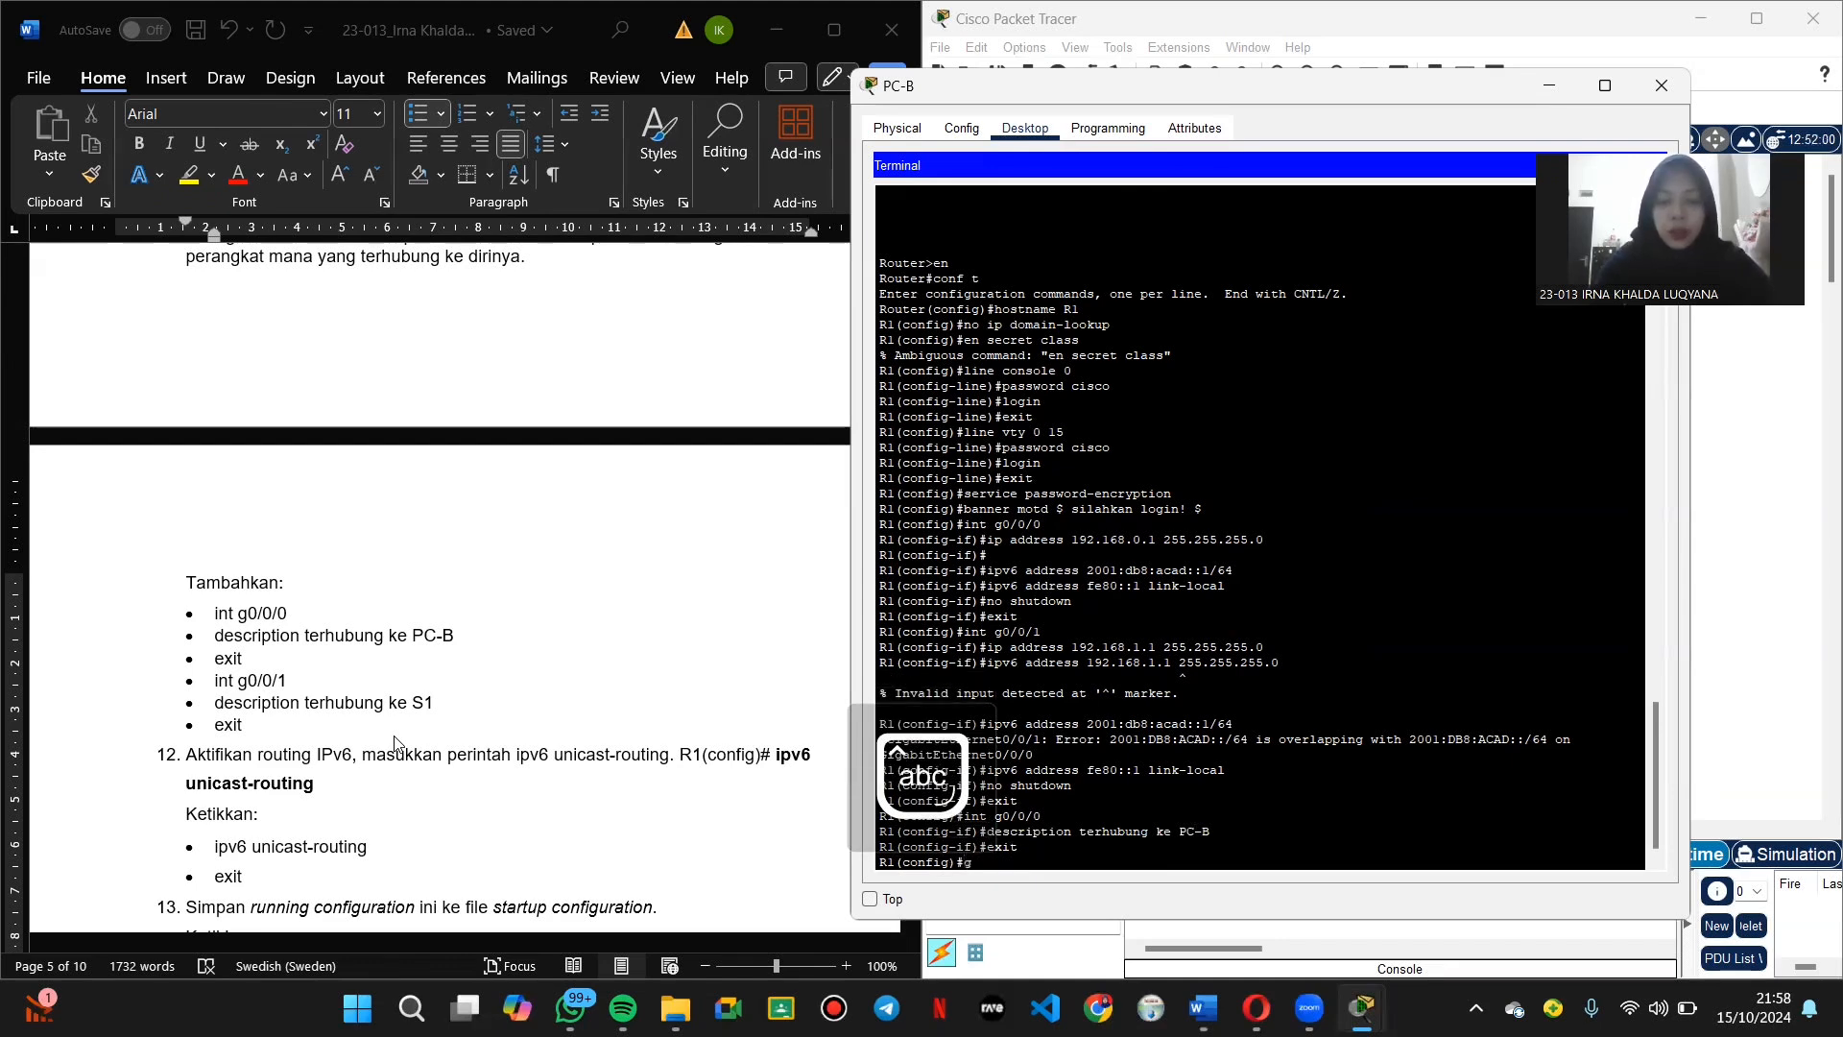
key("BackSpace")
key("BackSpace")
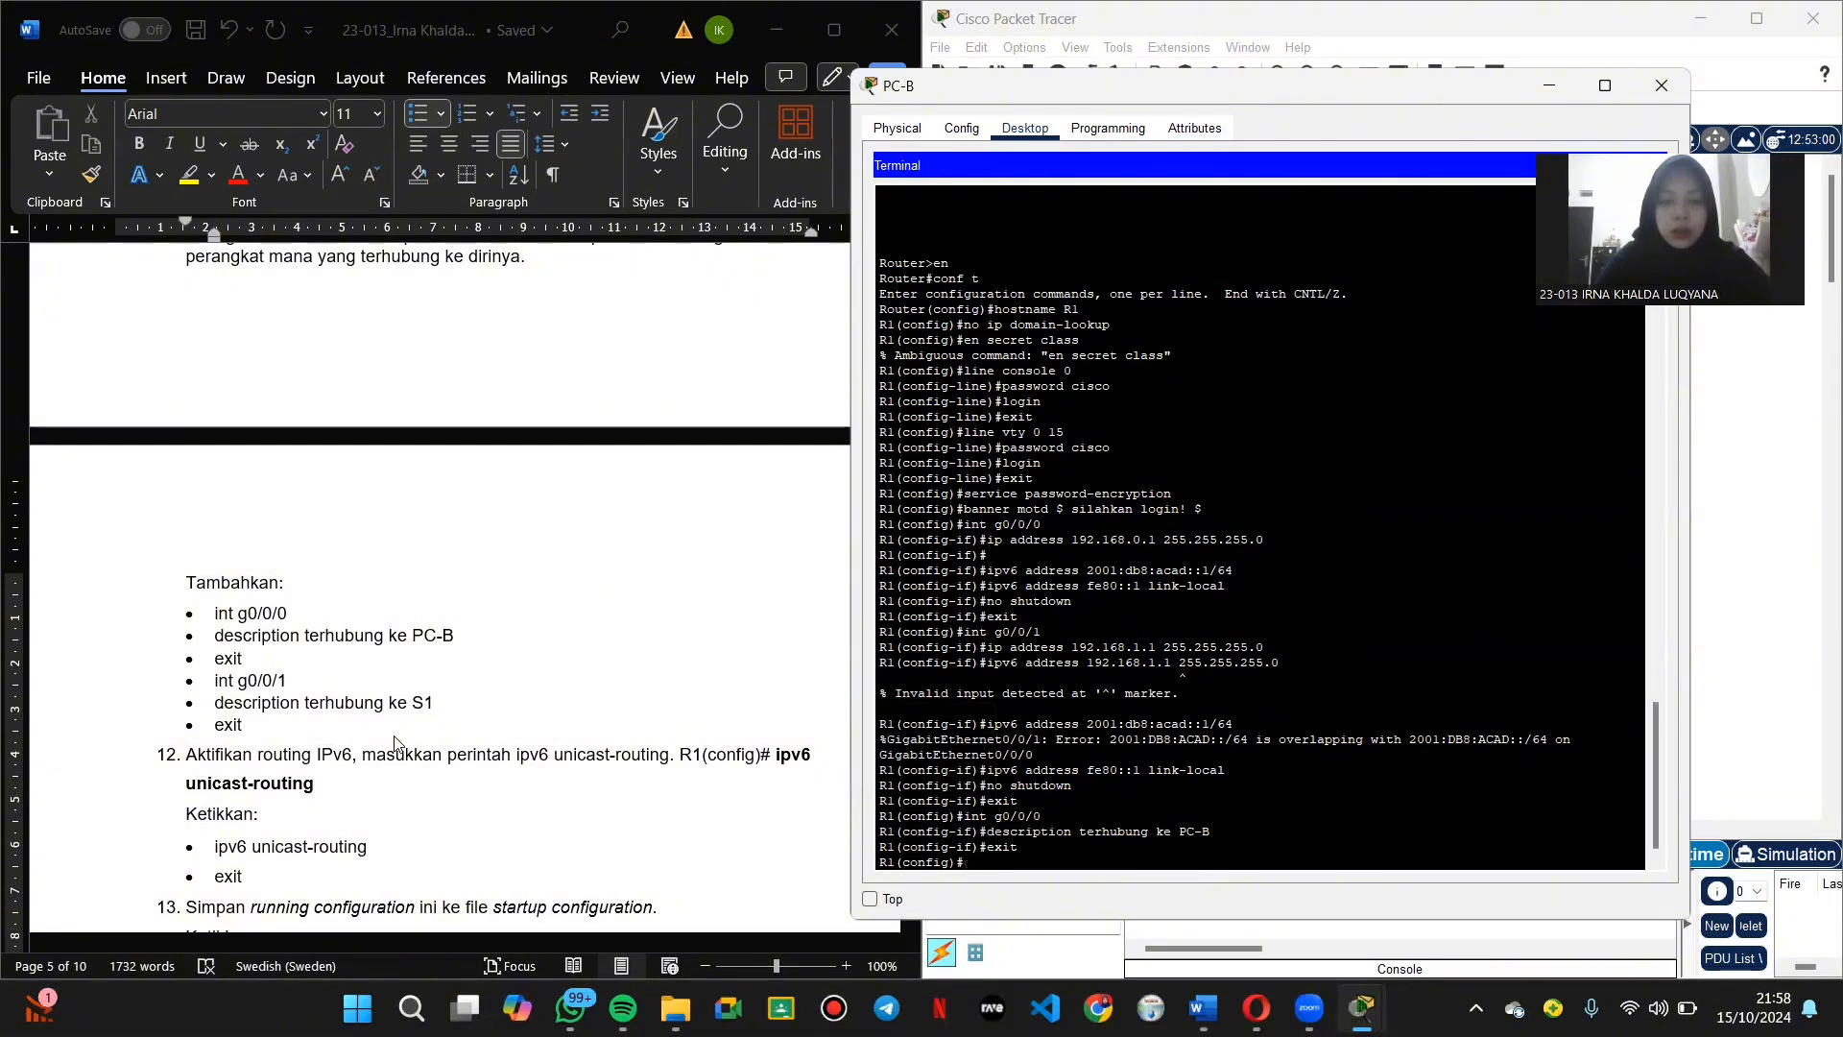
type("int g")
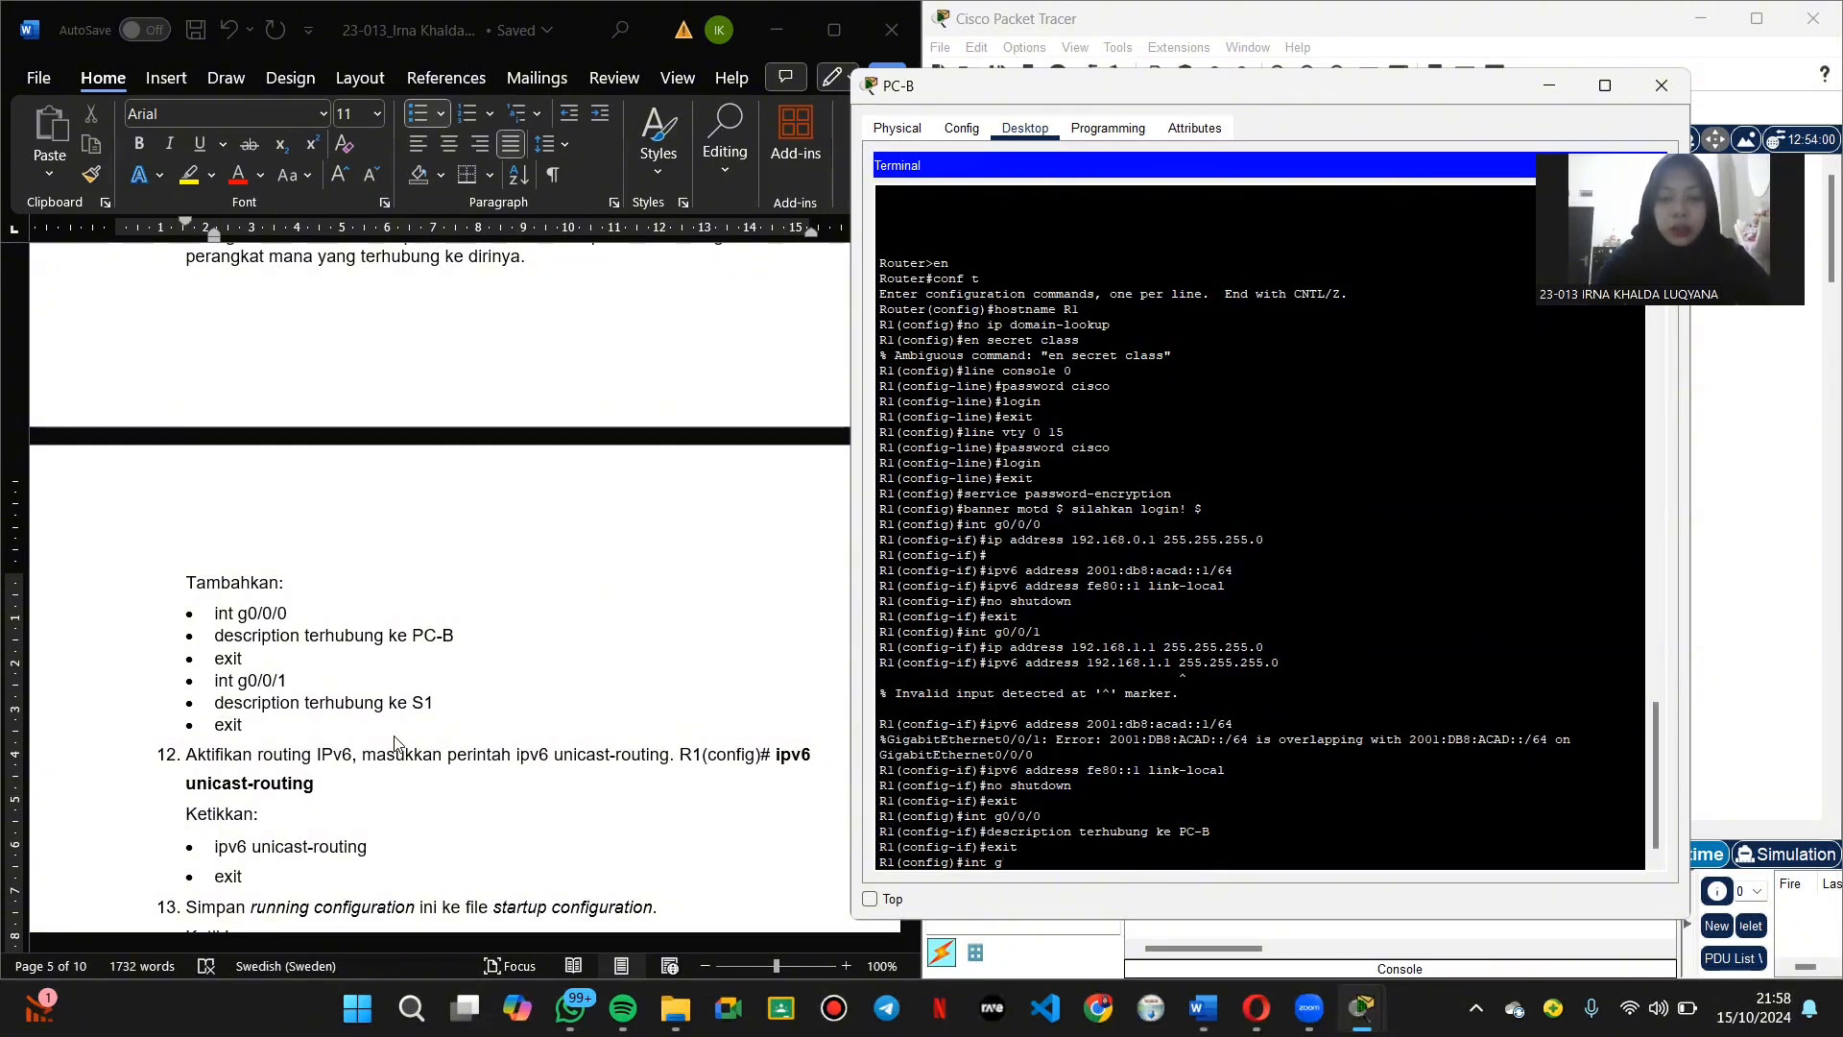
type("0/0/1")
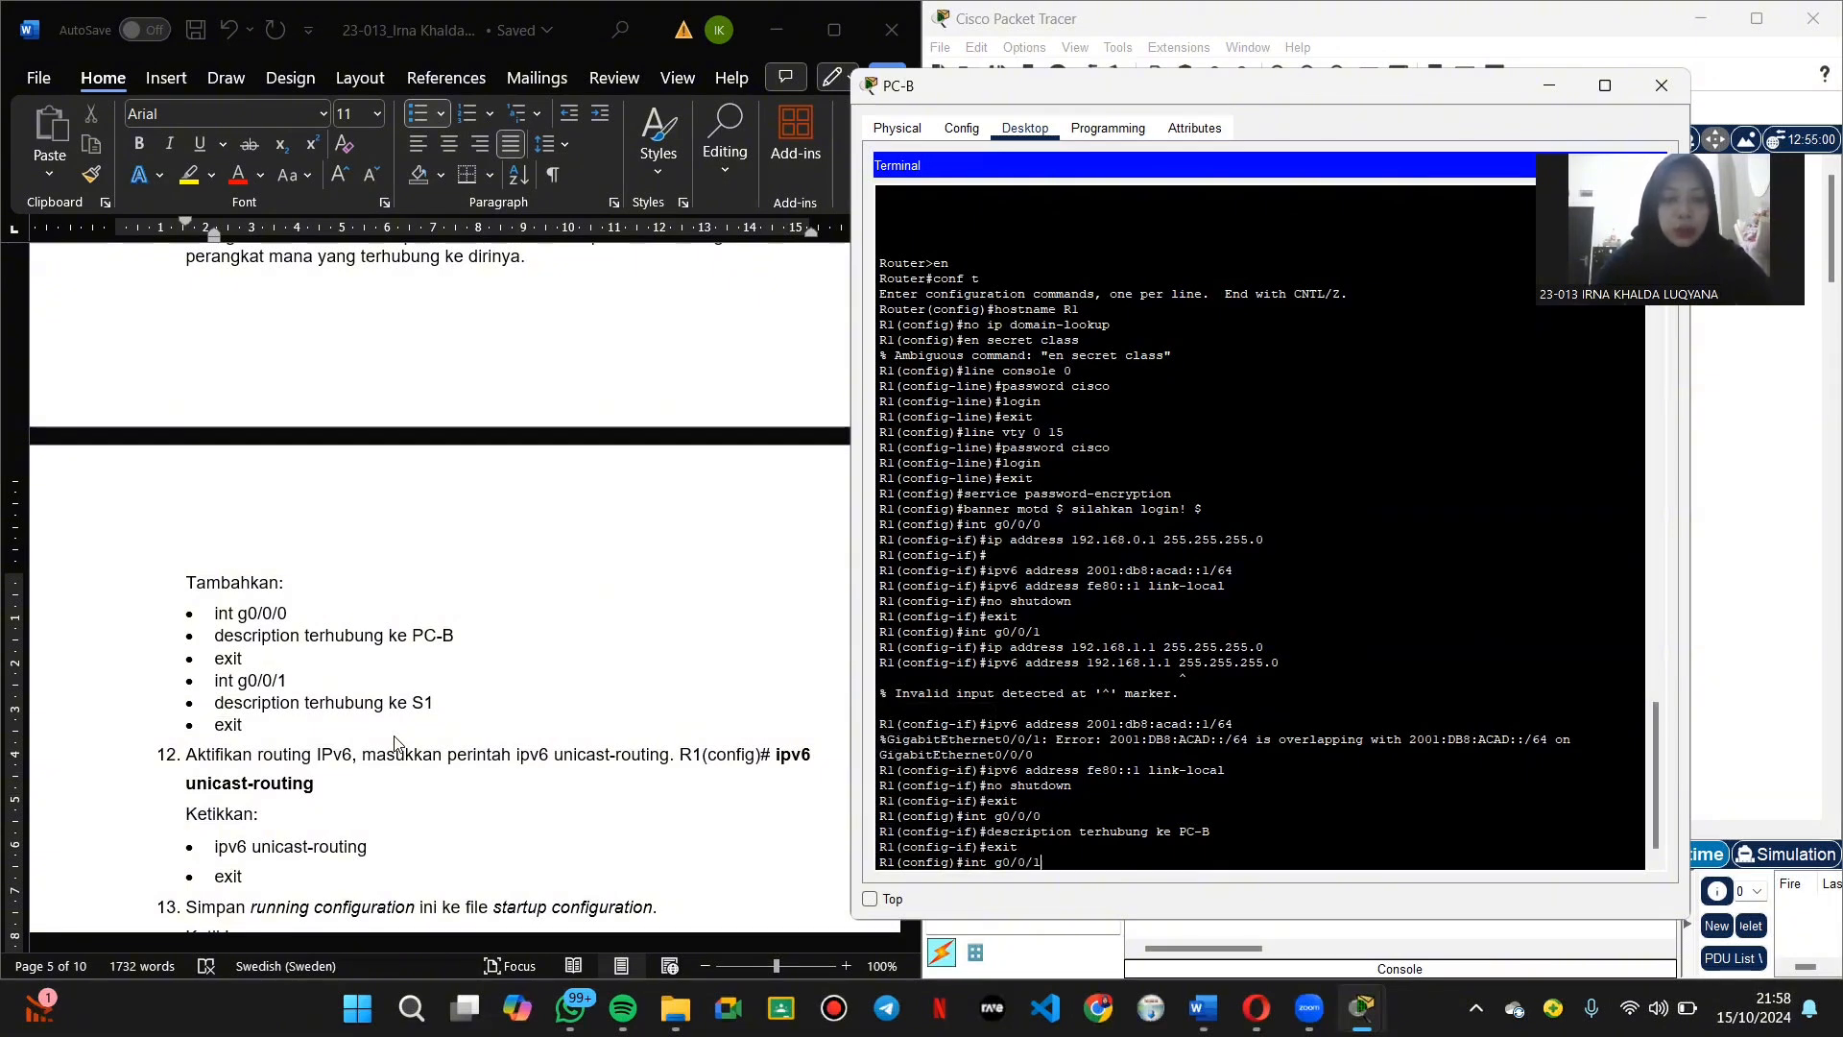
key("Return")
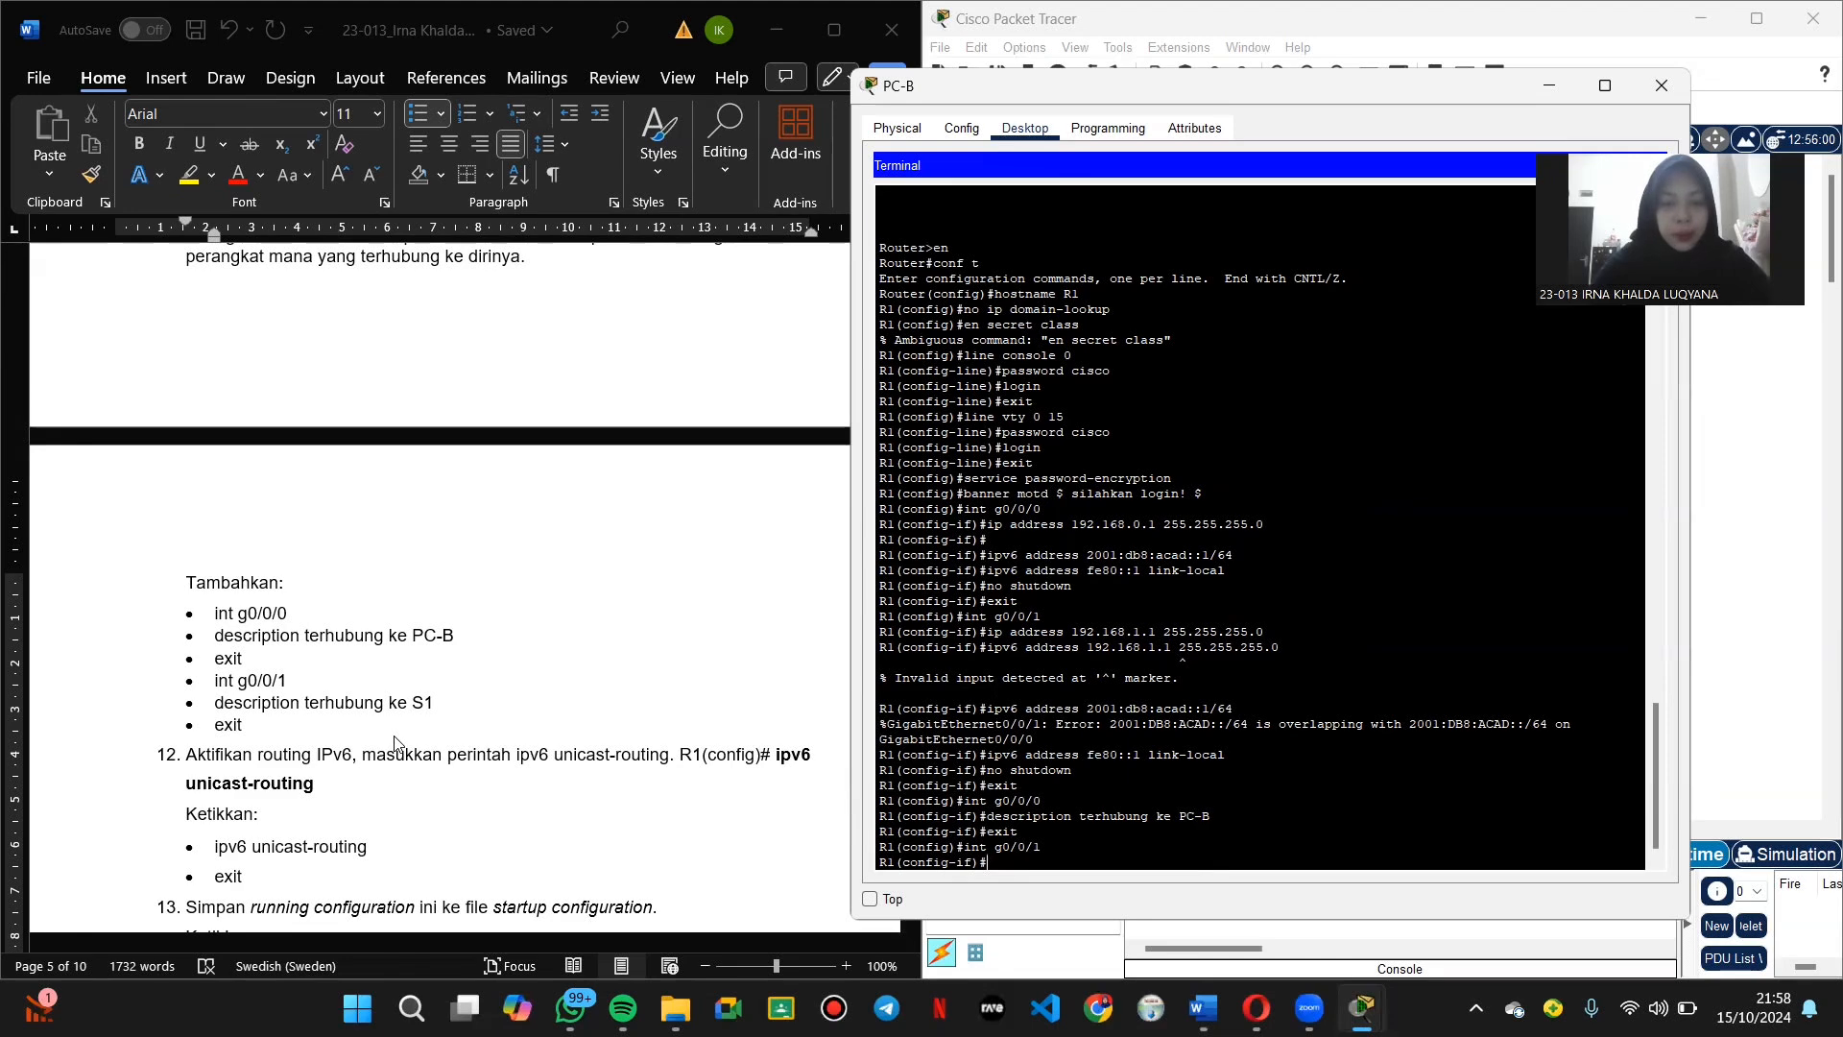
type("descri")
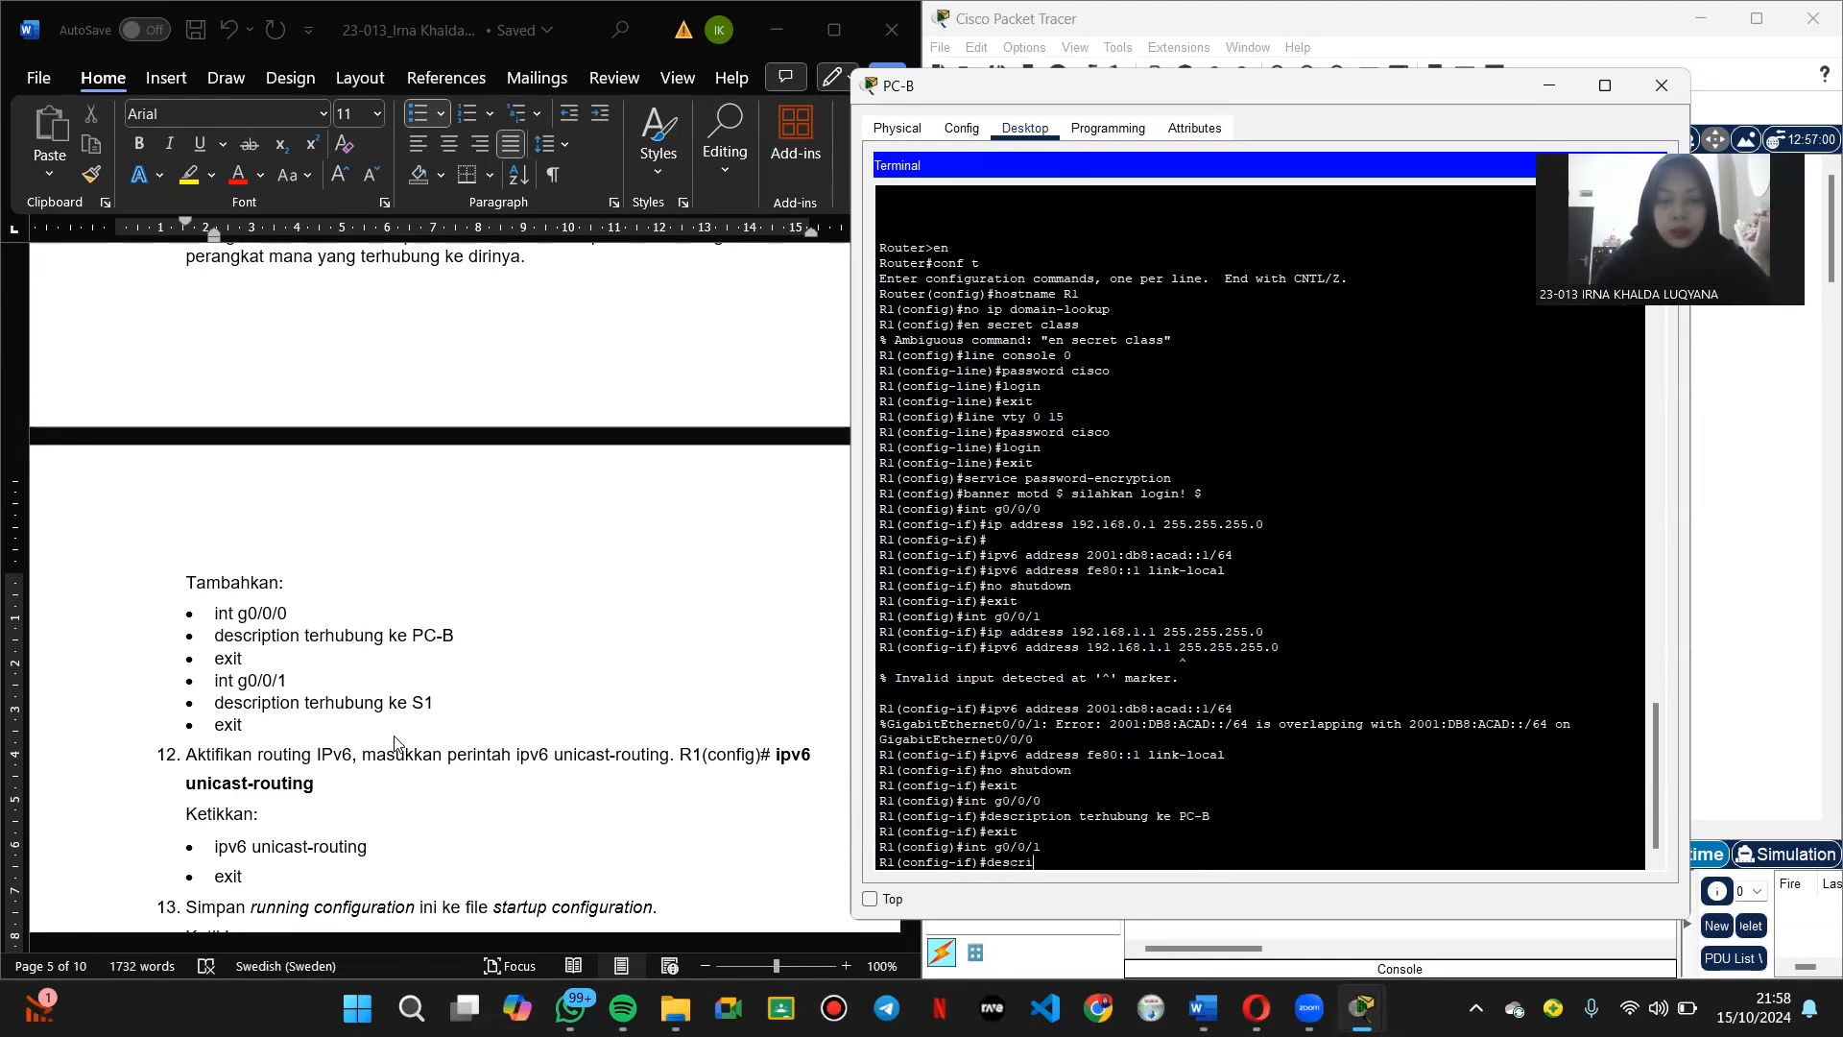
type("ption")
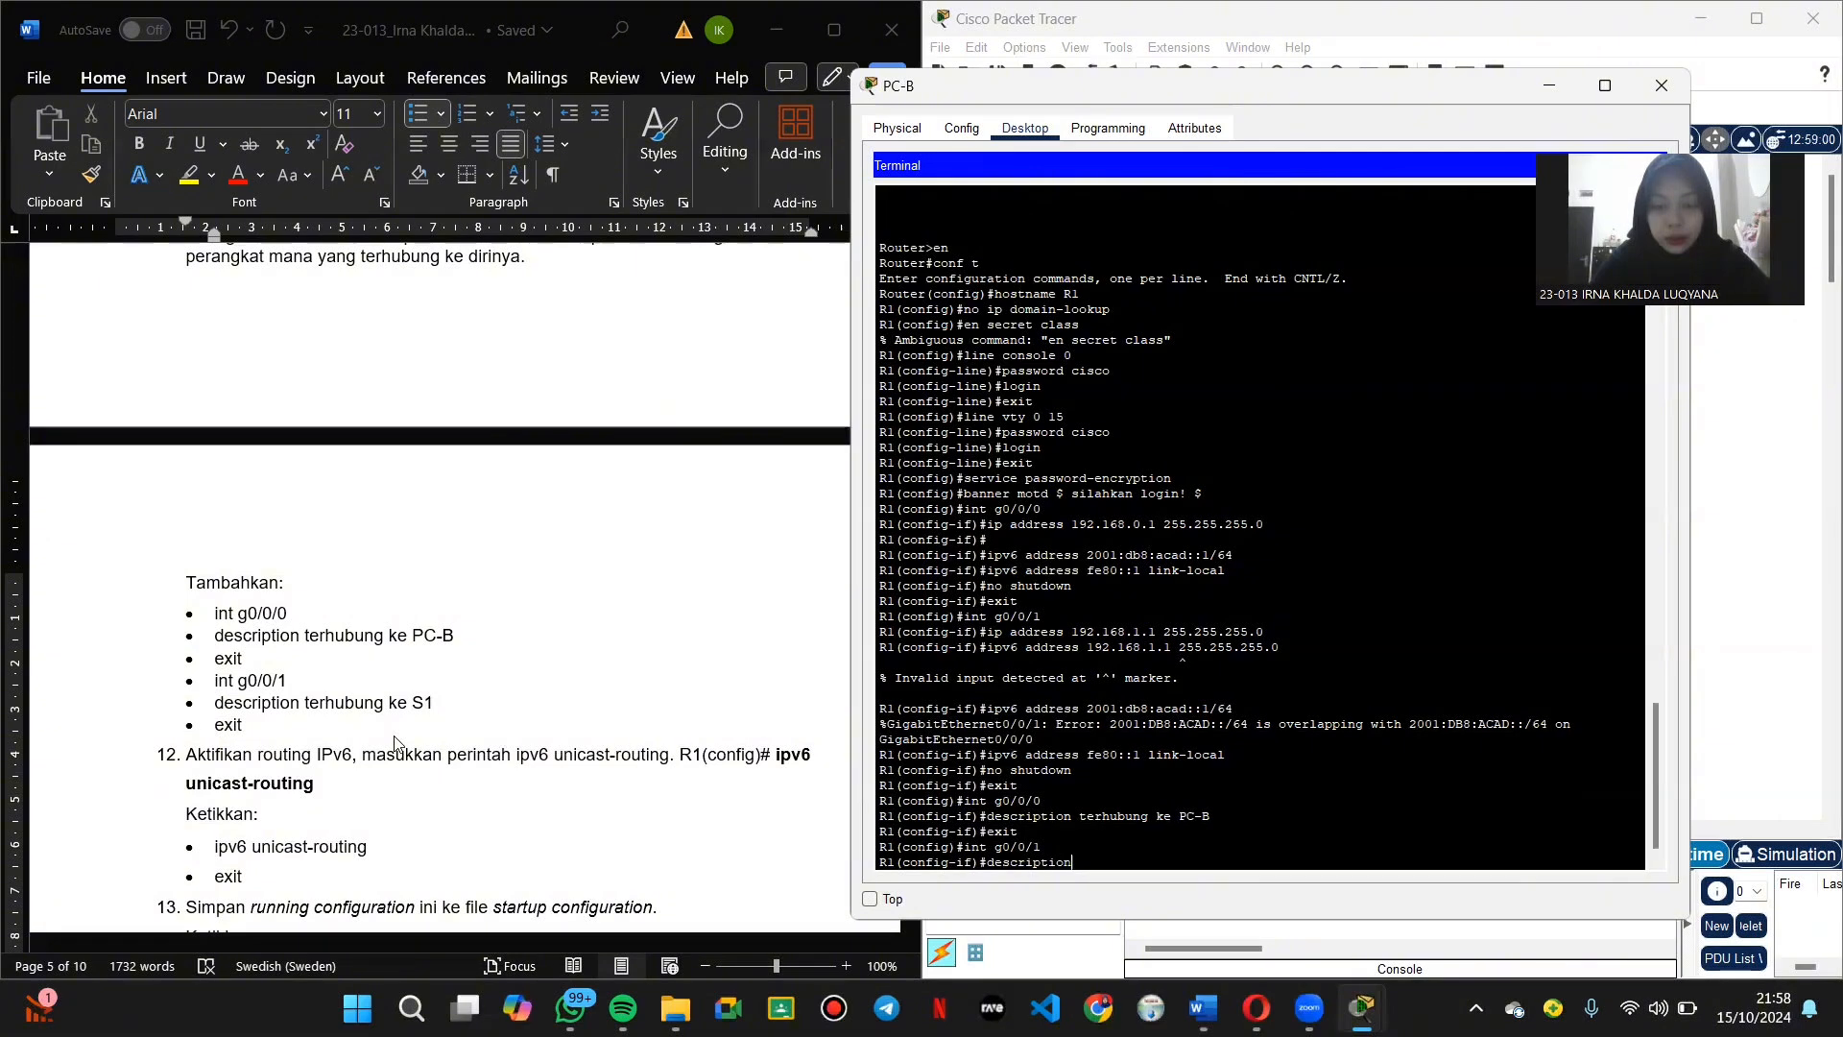
type(" te")
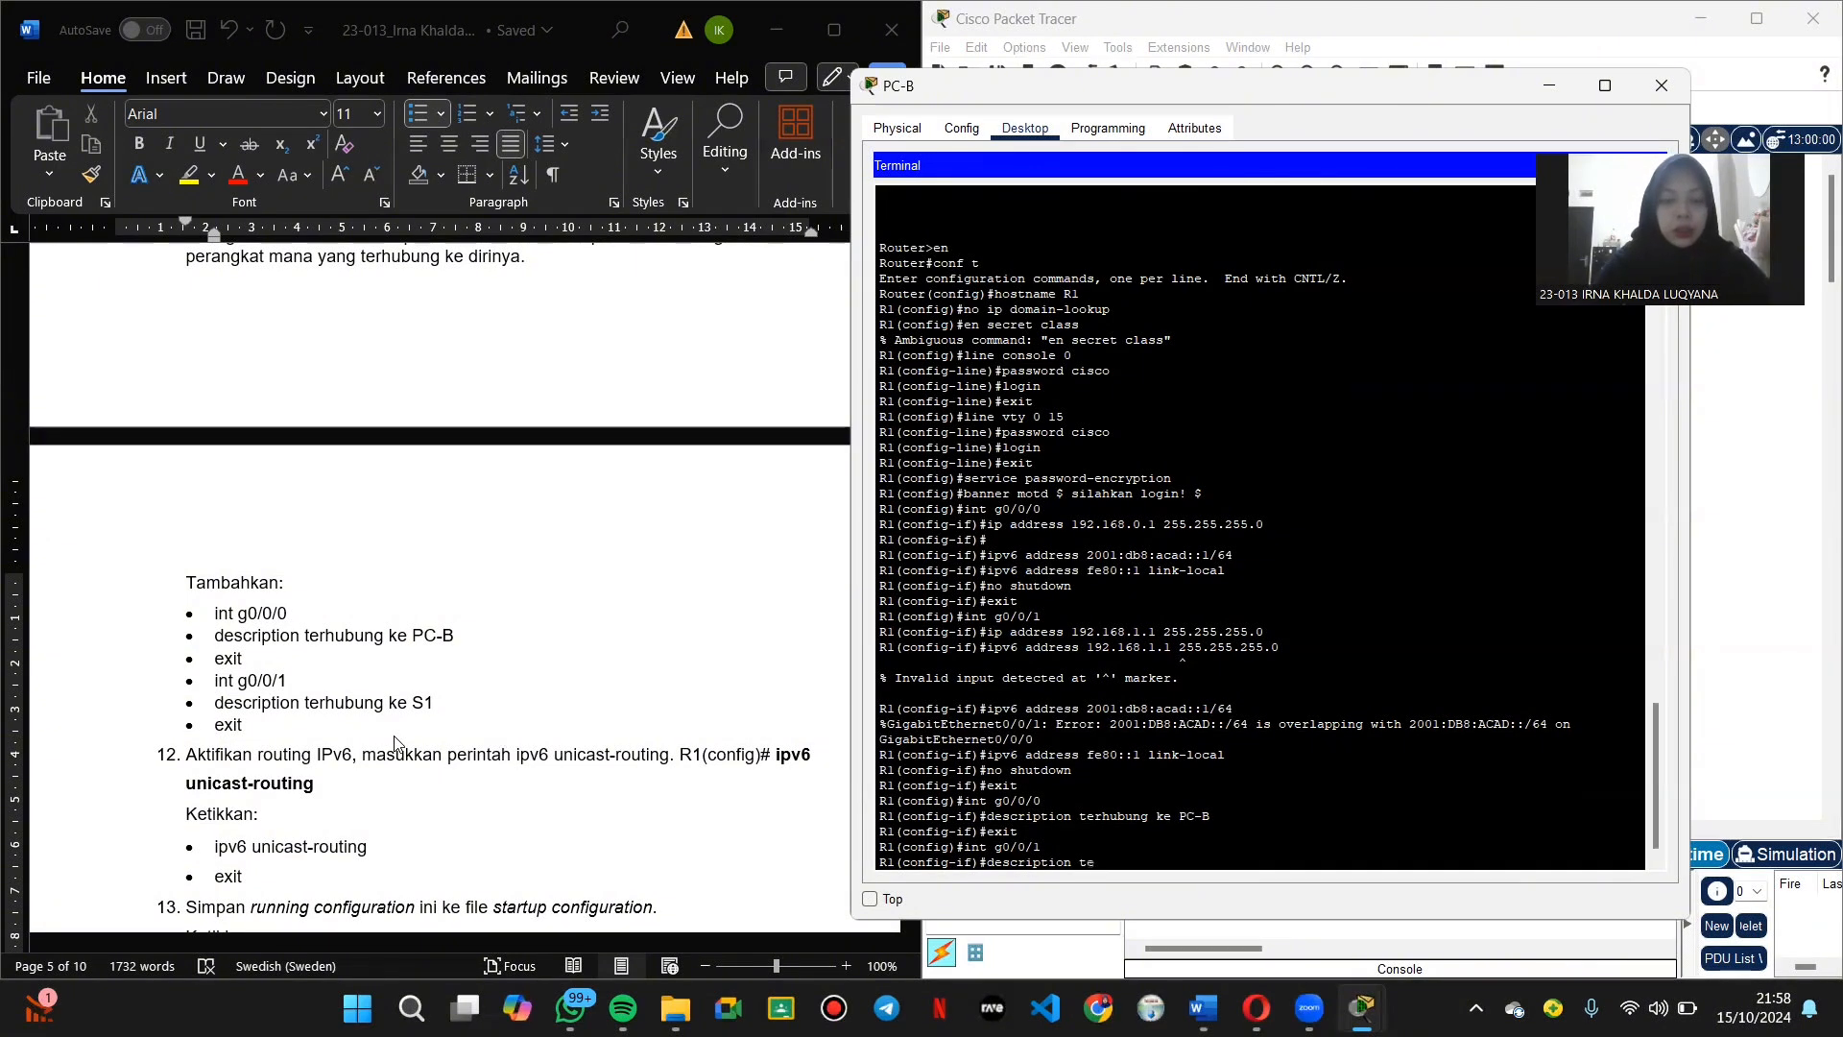
type("rhubung ke")
key("Caps_Lock")
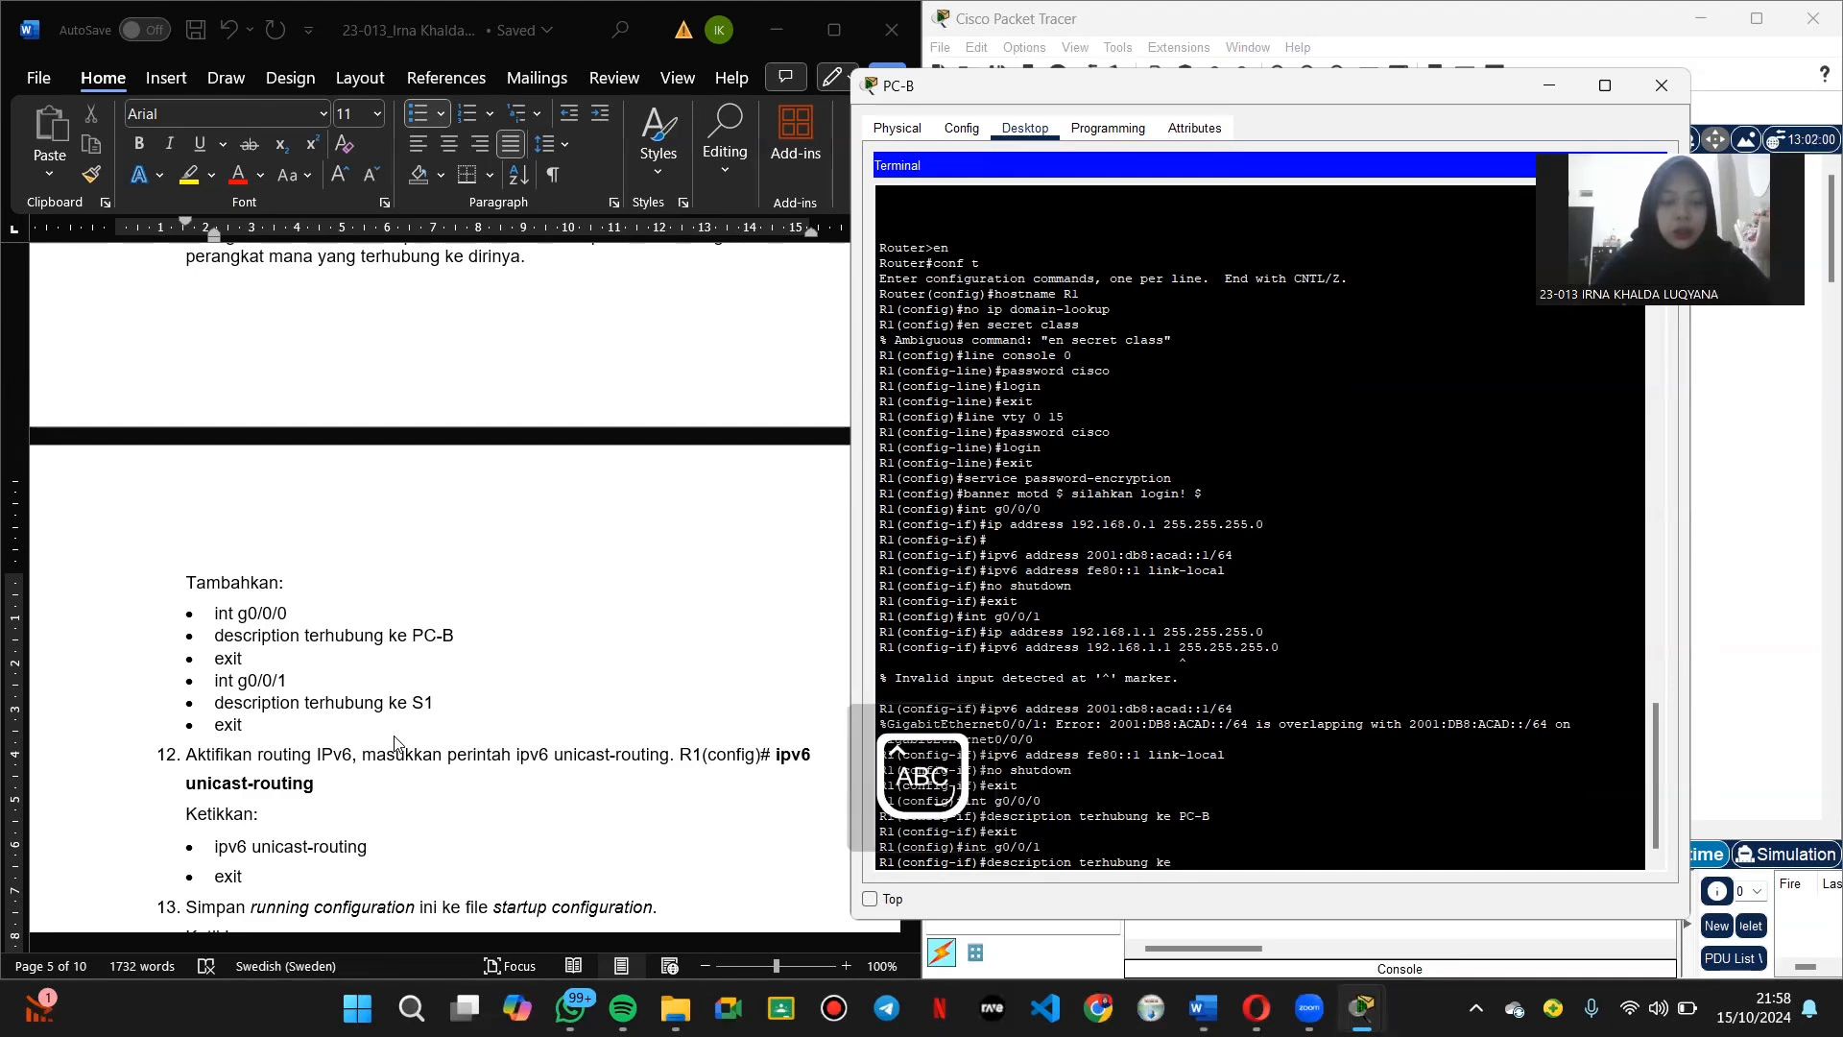
type("S1")
key("Return")
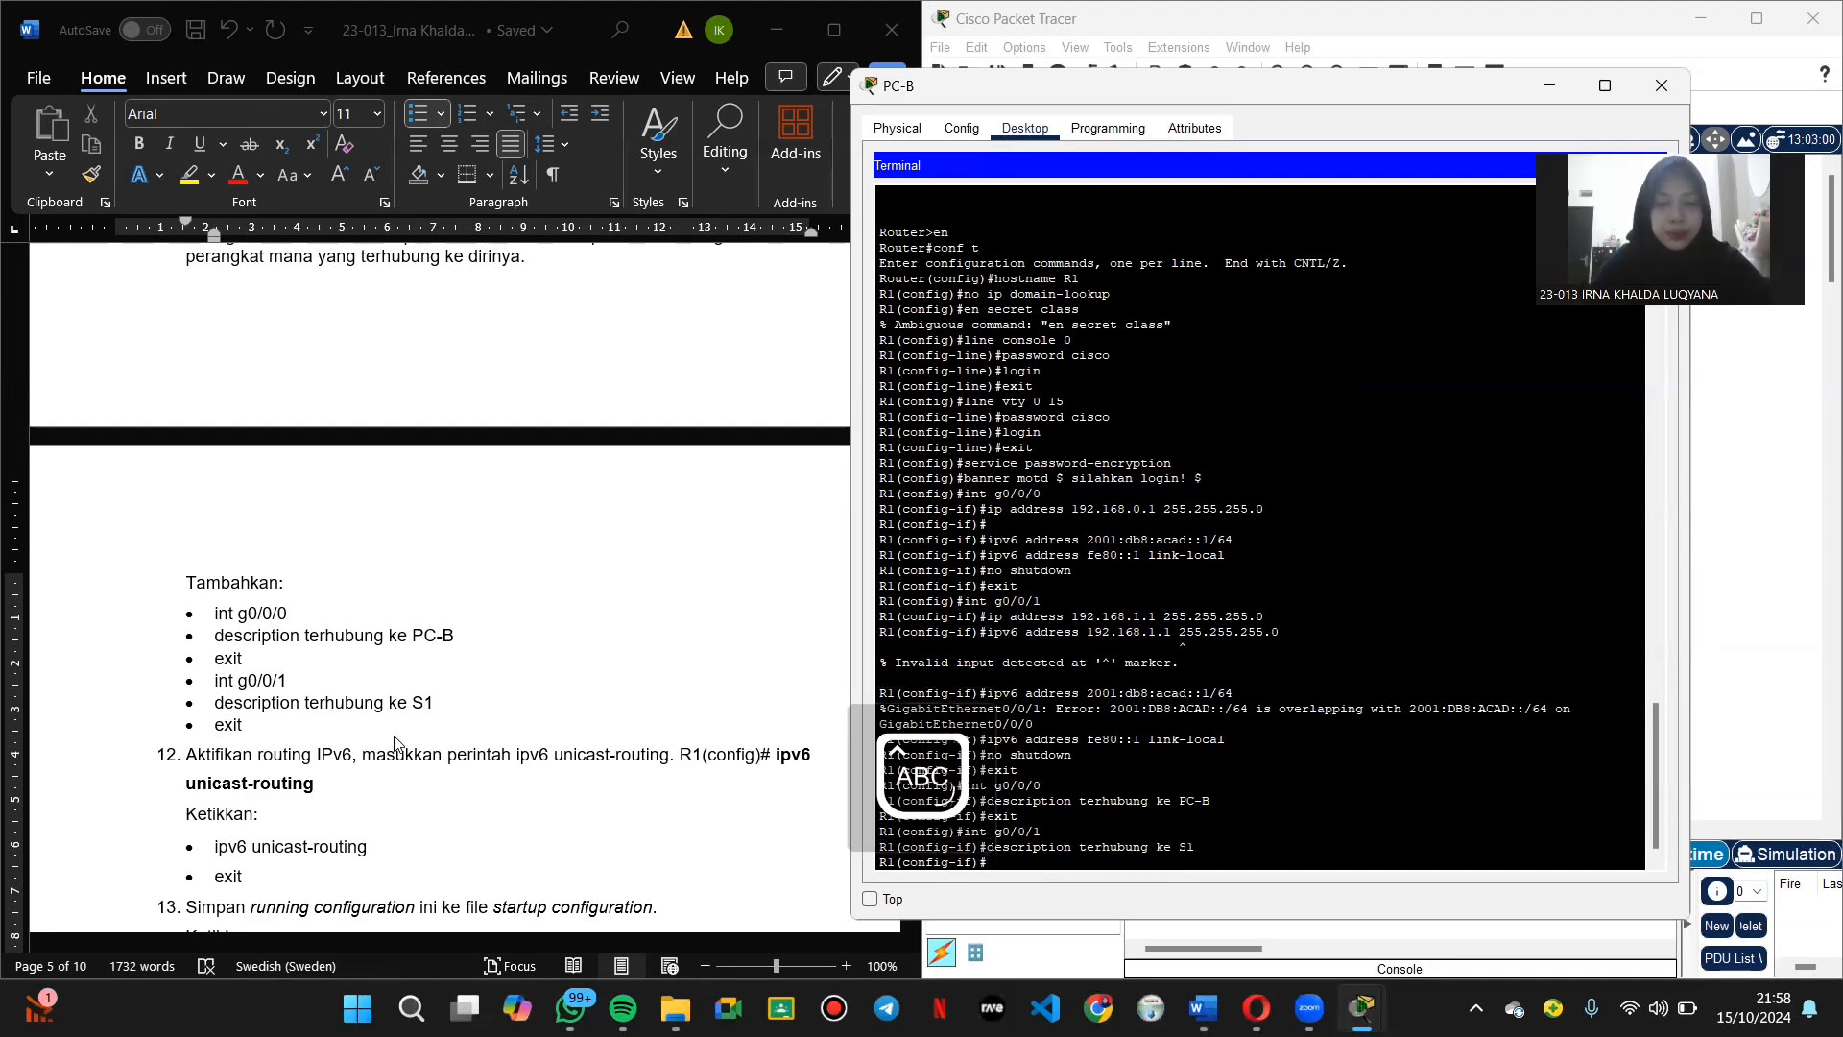
type("E")
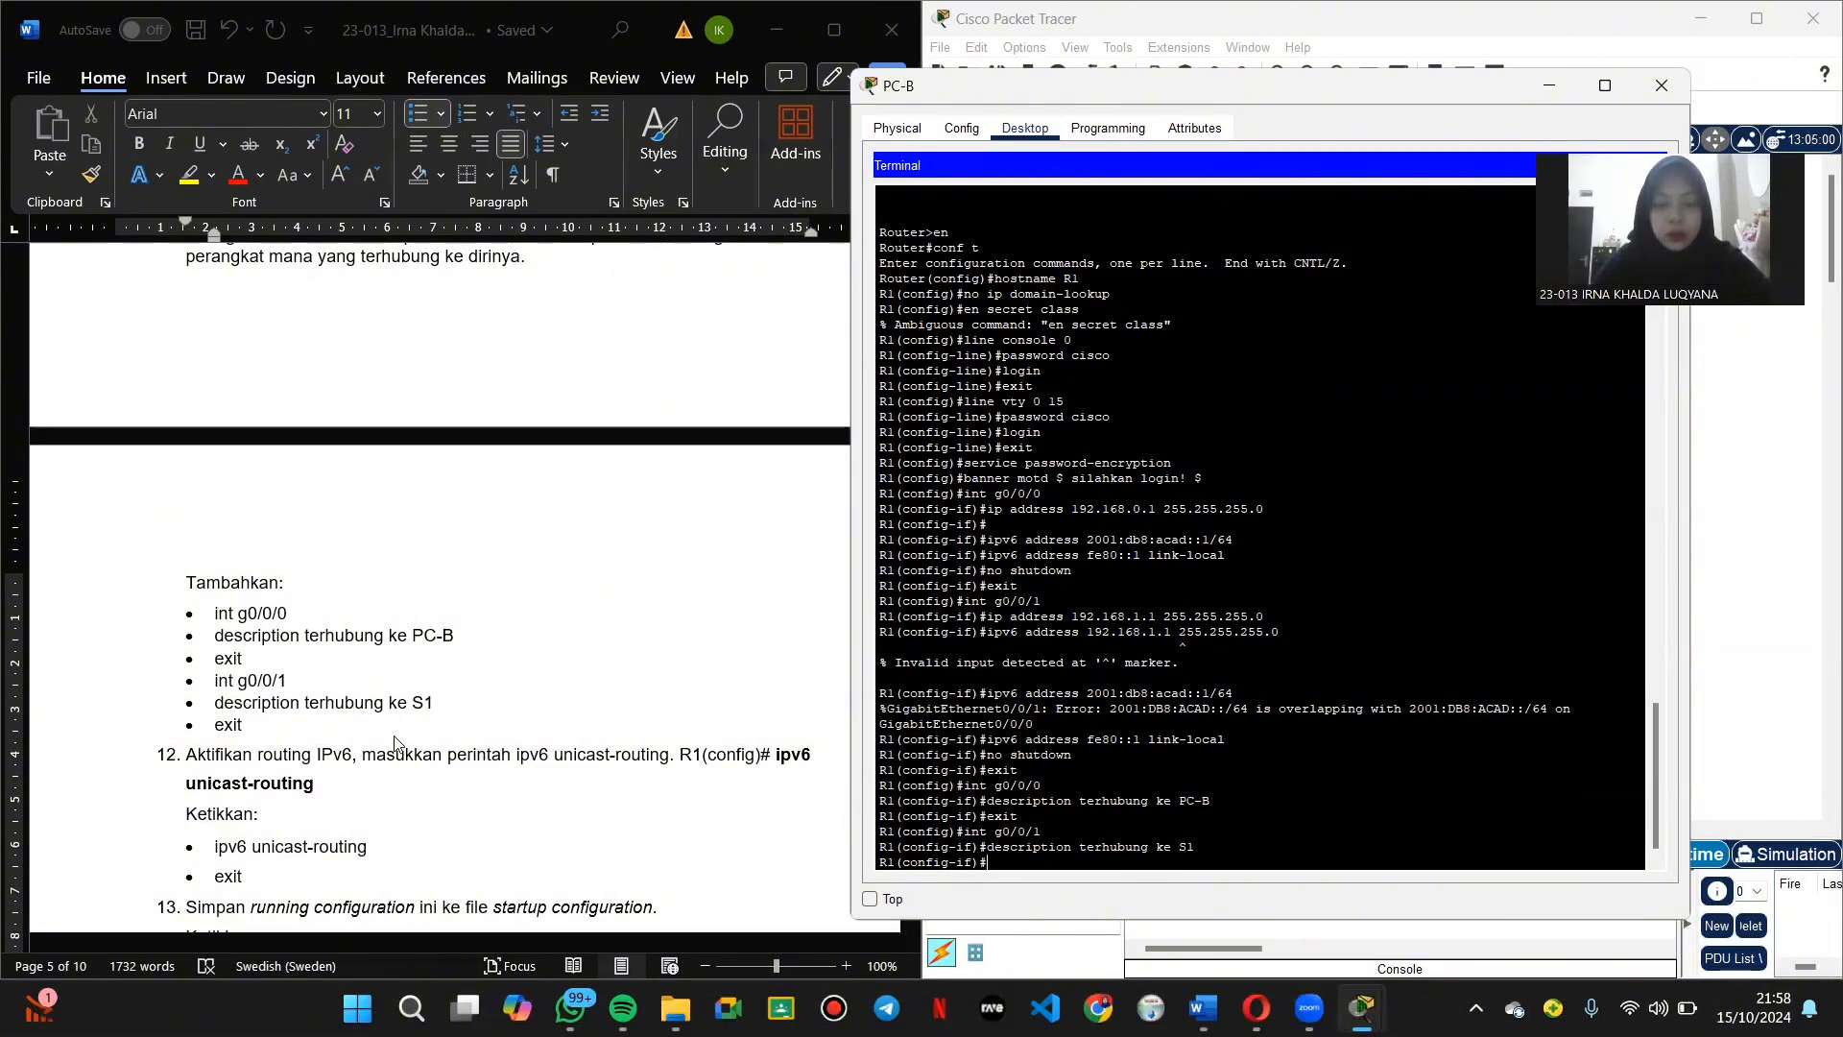
key("Caps_Lock")
type("exi")
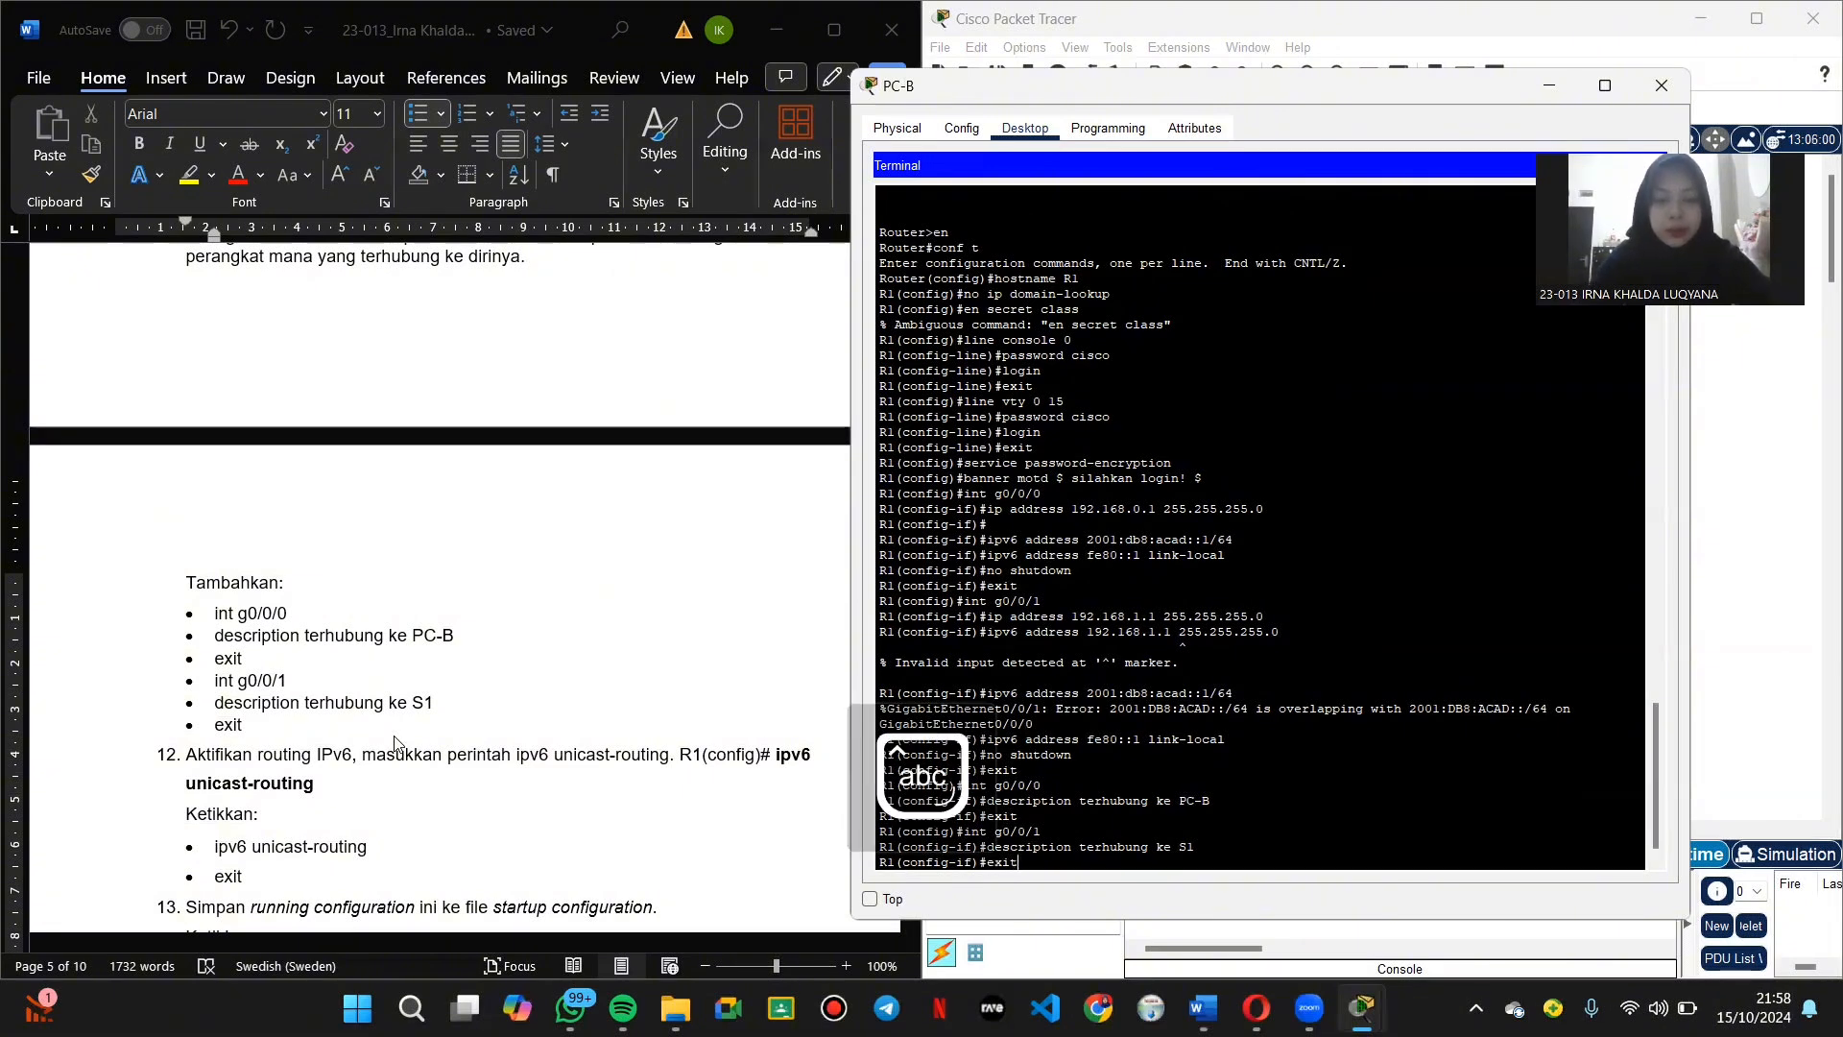
type("t")
key("Return")
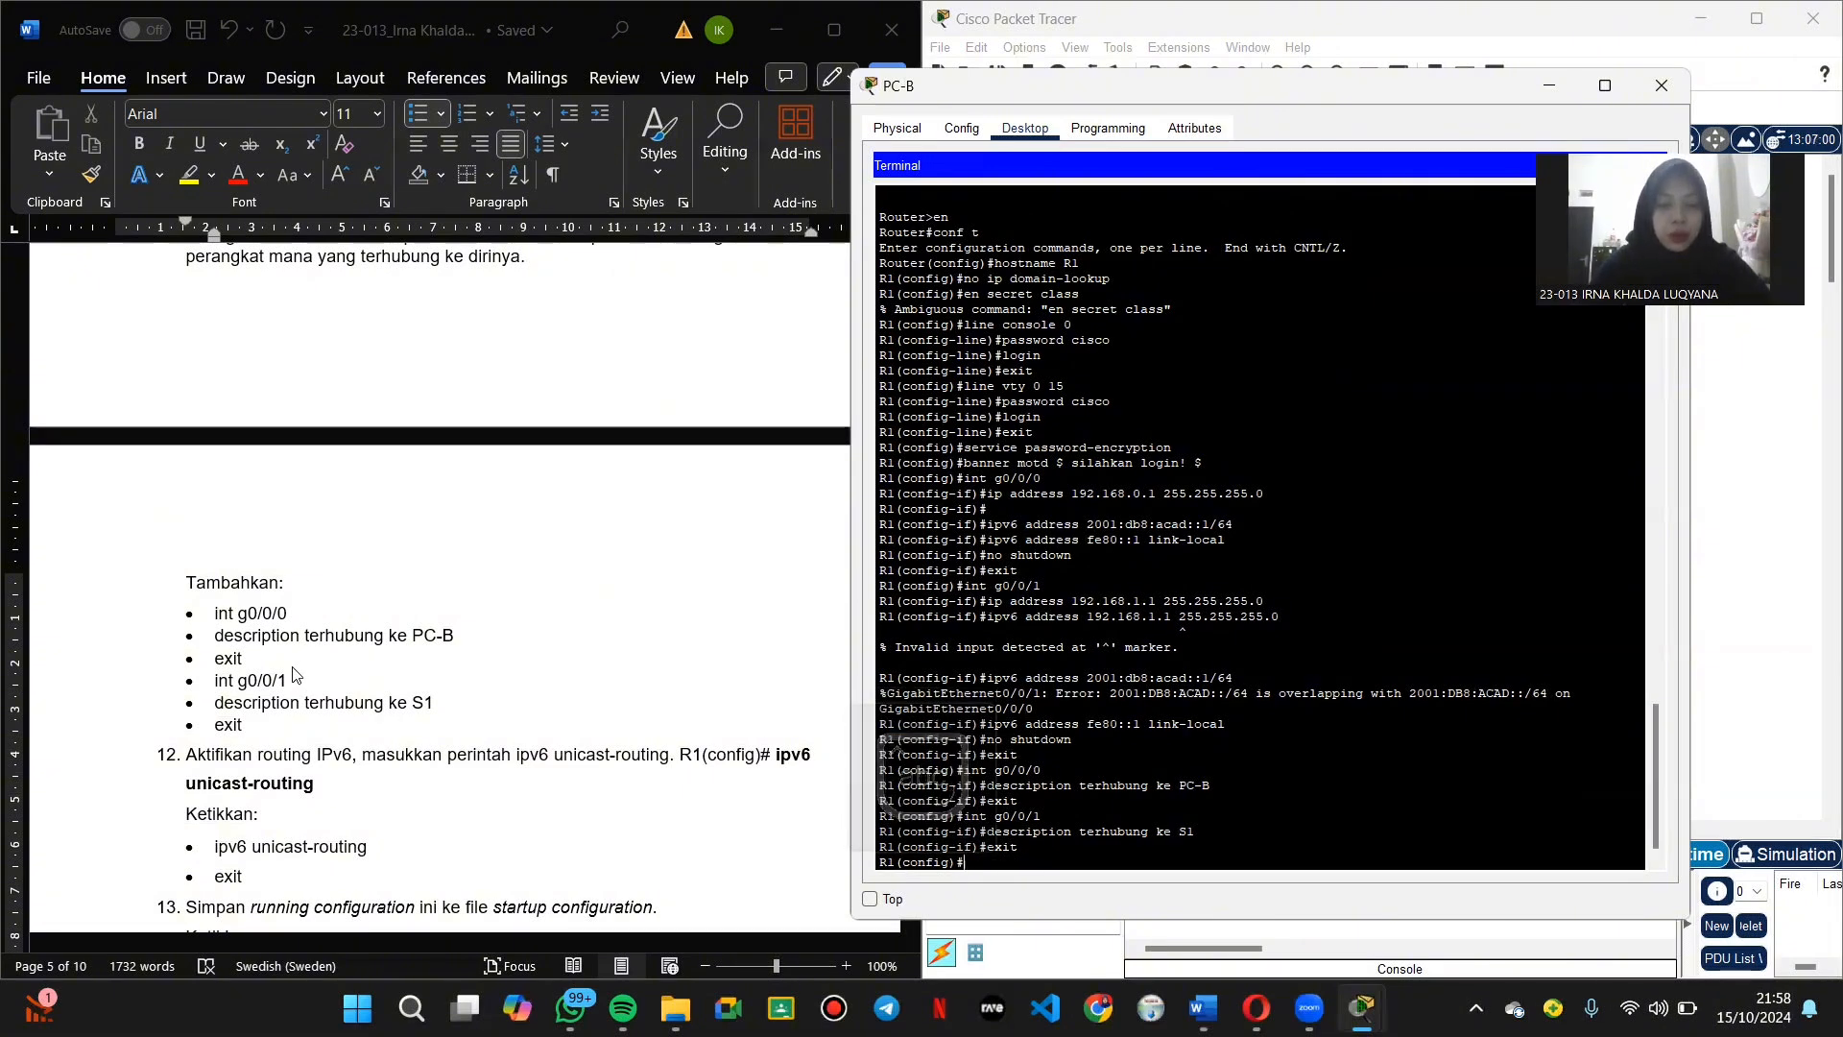
Step: Enable ipv6 unicast-routing on R1 and exit back to the R1# prompt
scroll(293, 677, "down", 3)
scroll(293, 677, "down", 1)
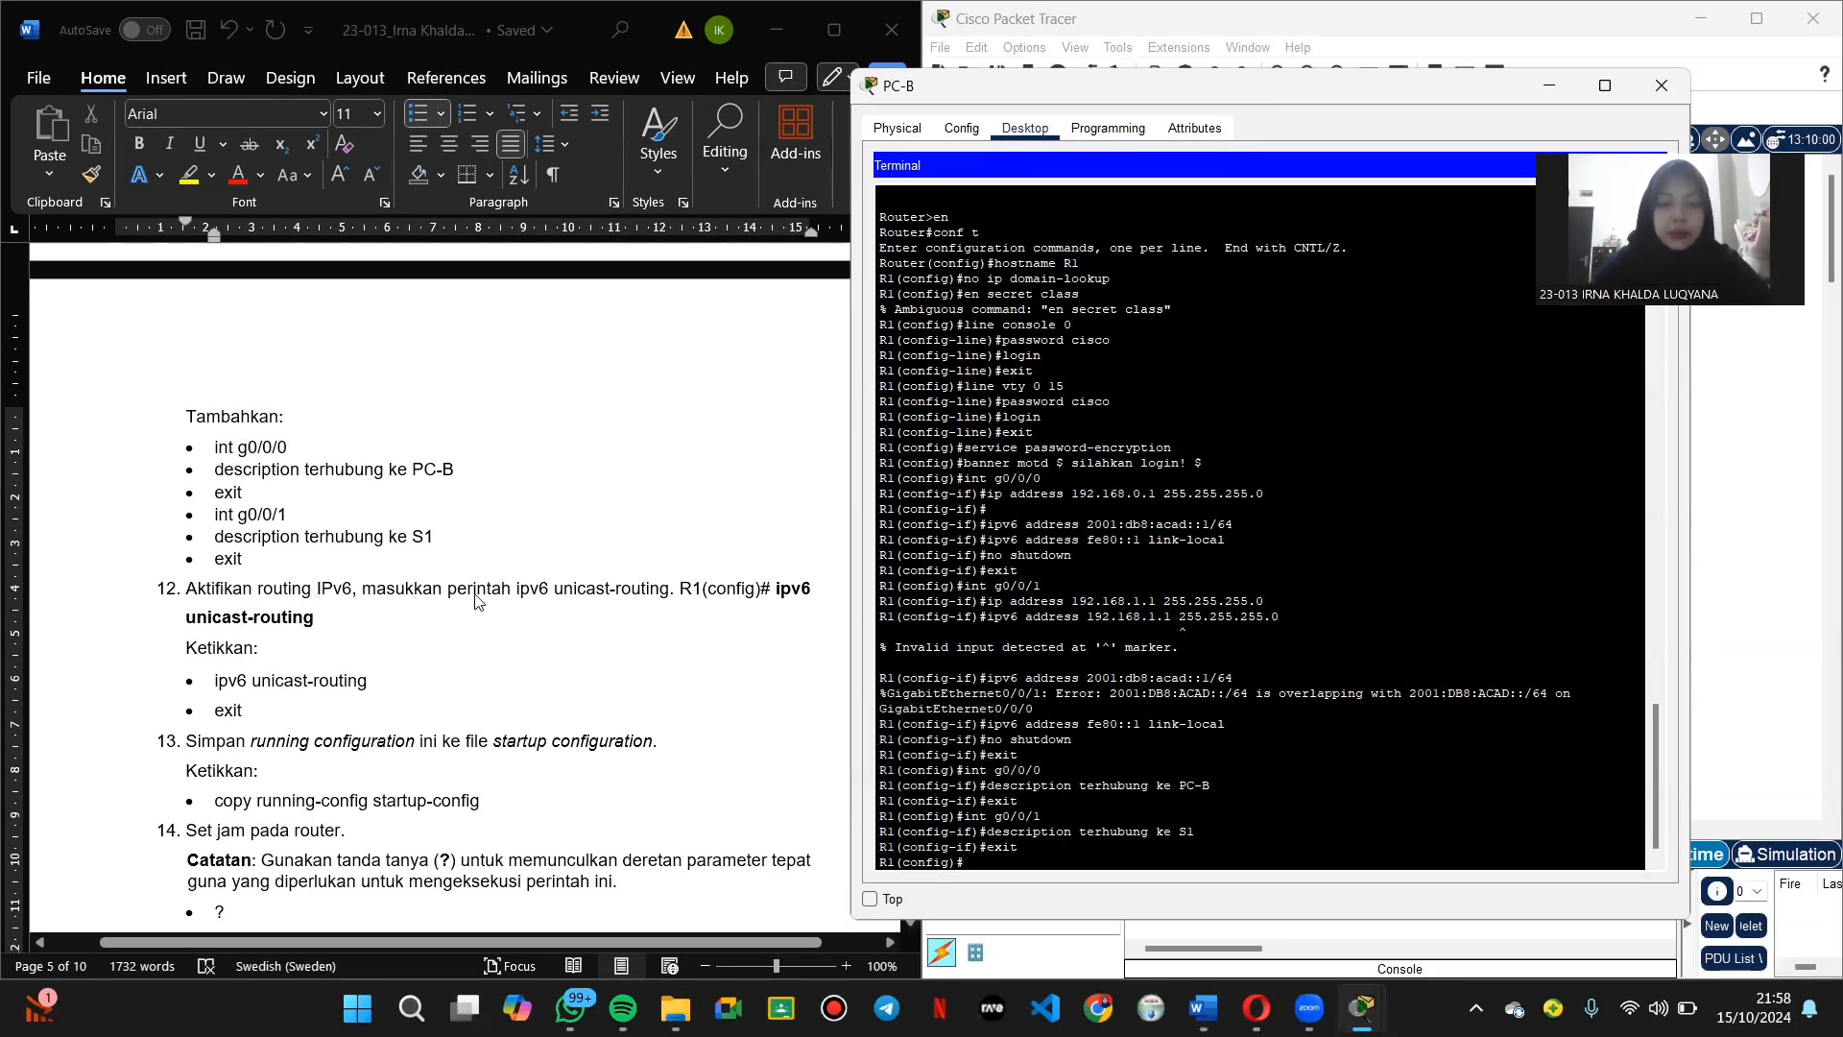
type("ipv")
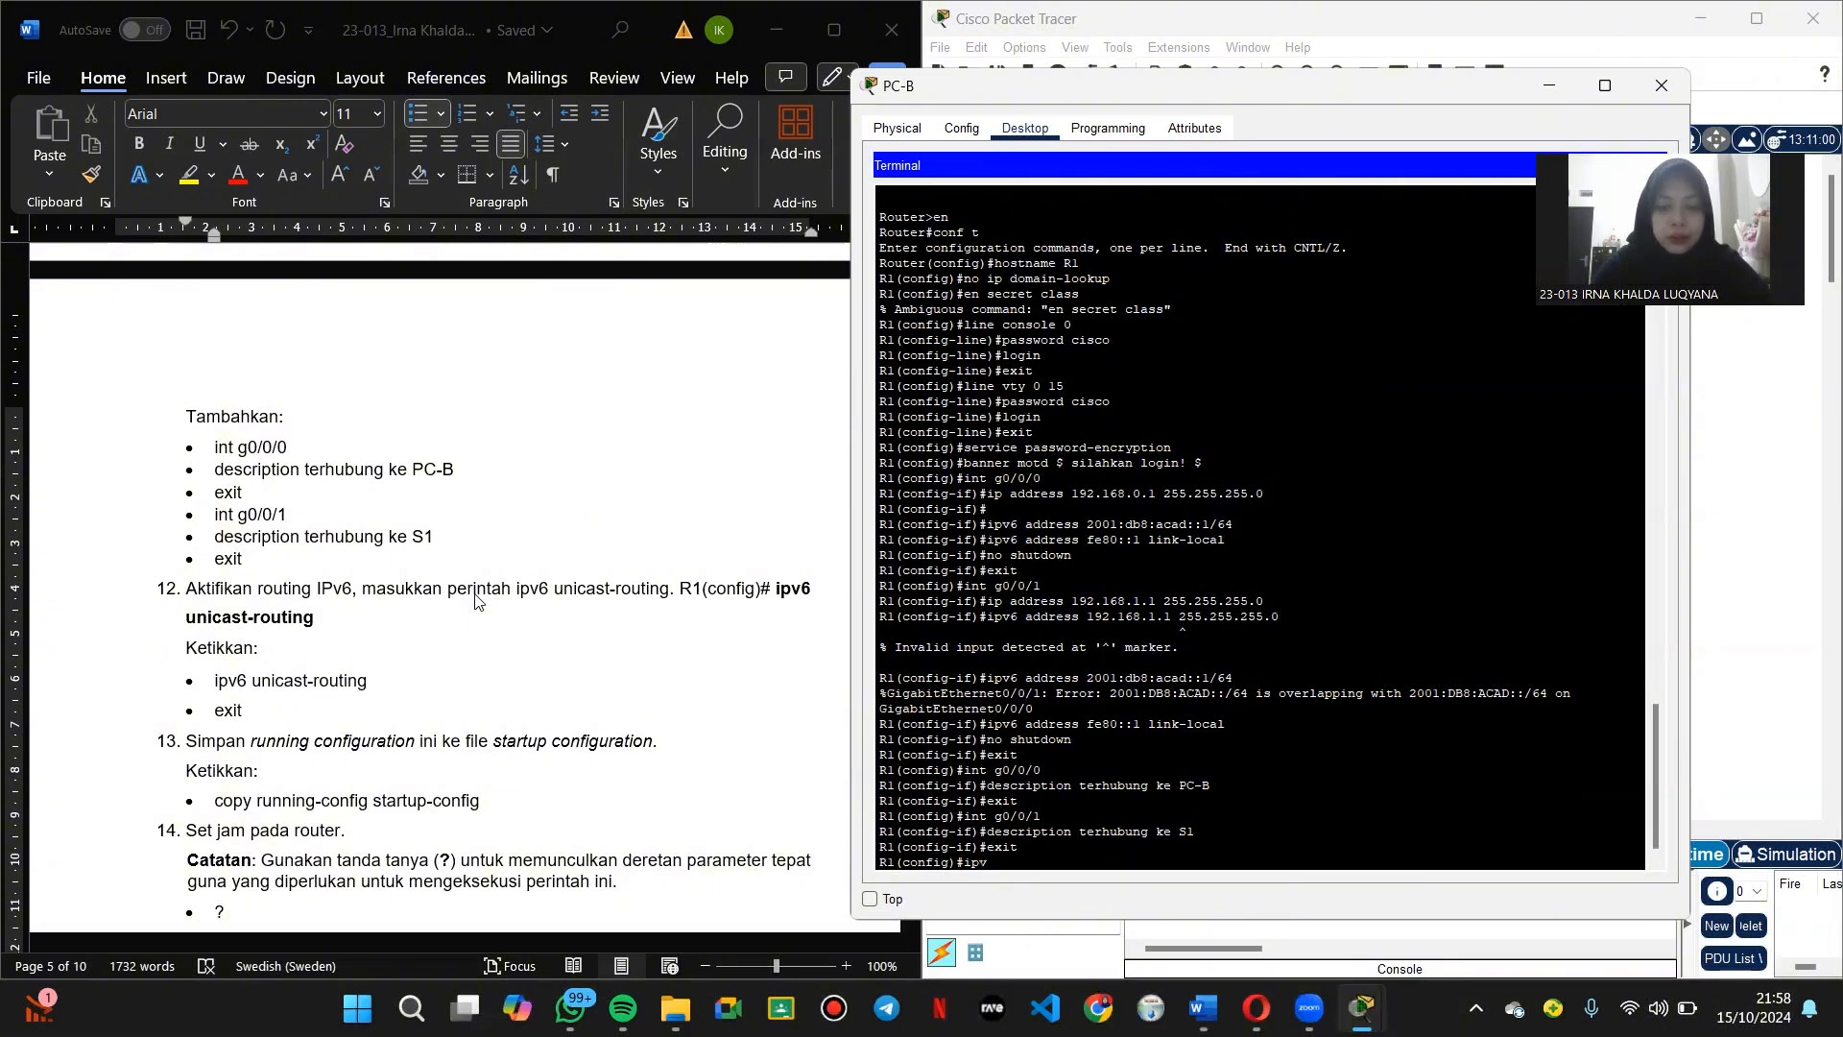
type("6 unicar")
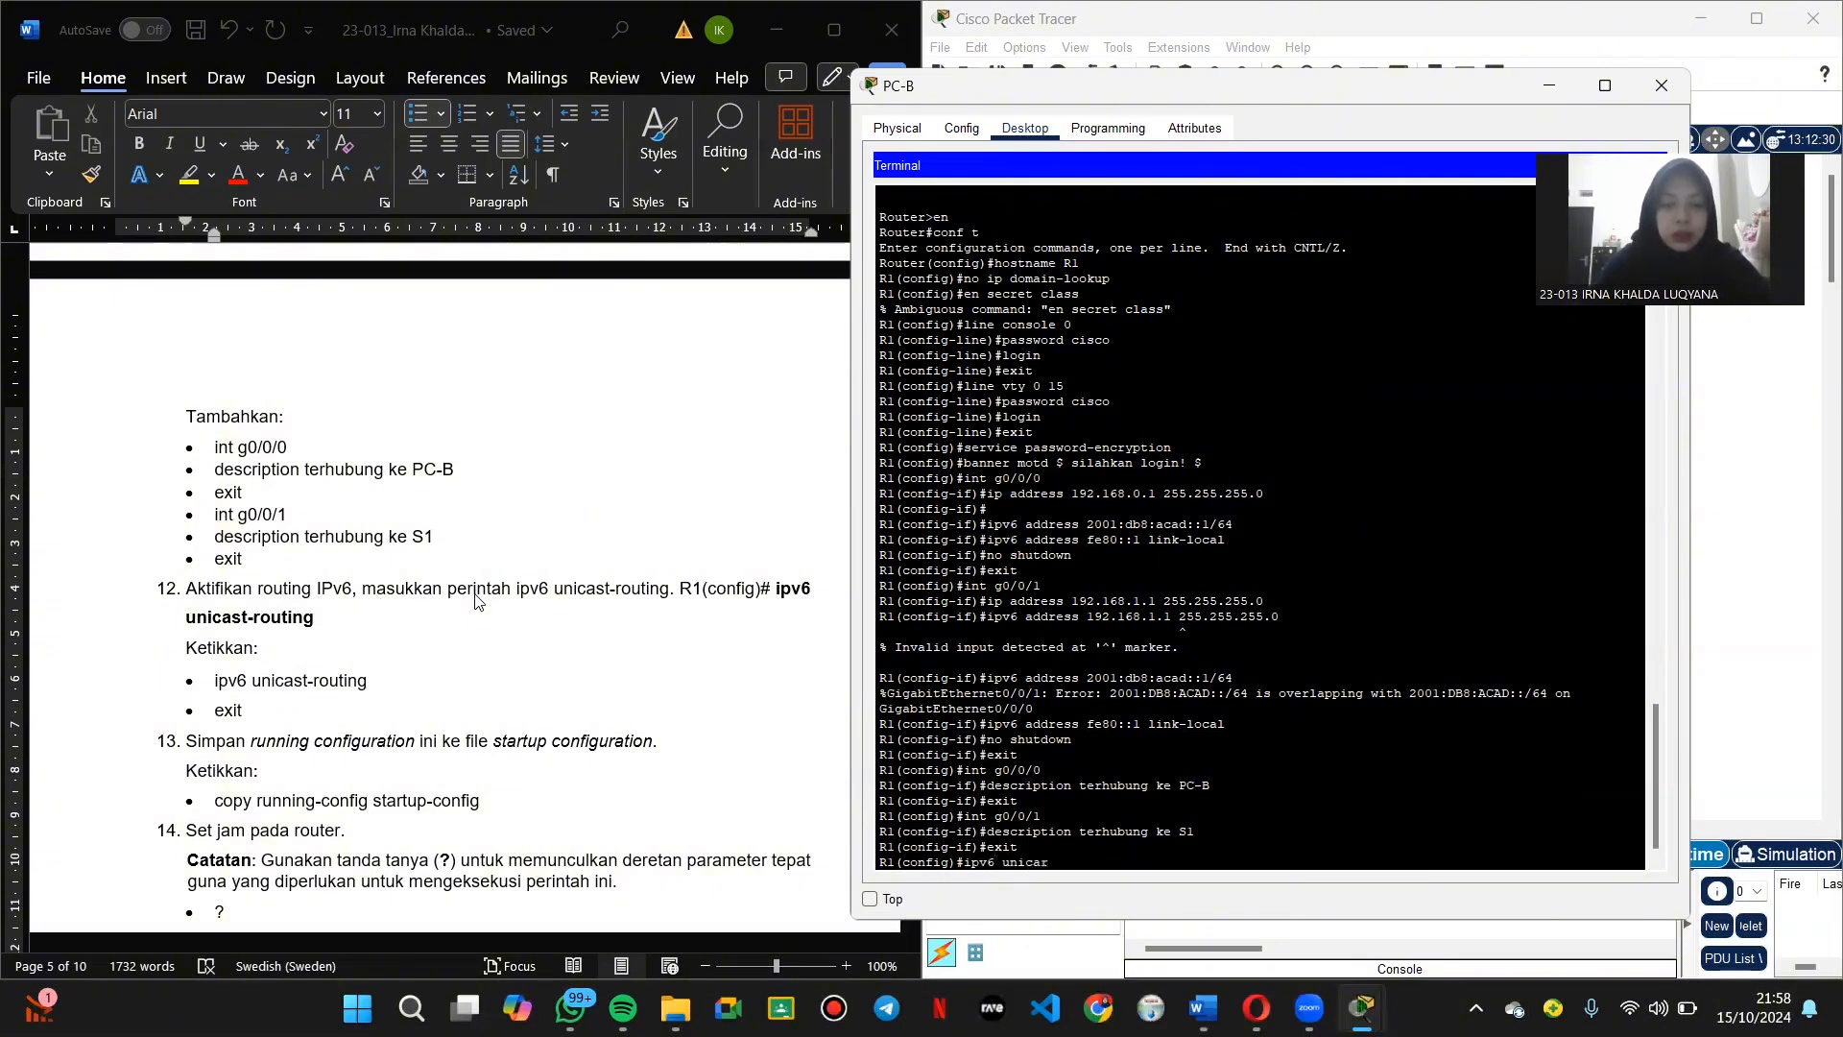
key("BackSpace")
type("st-routing")
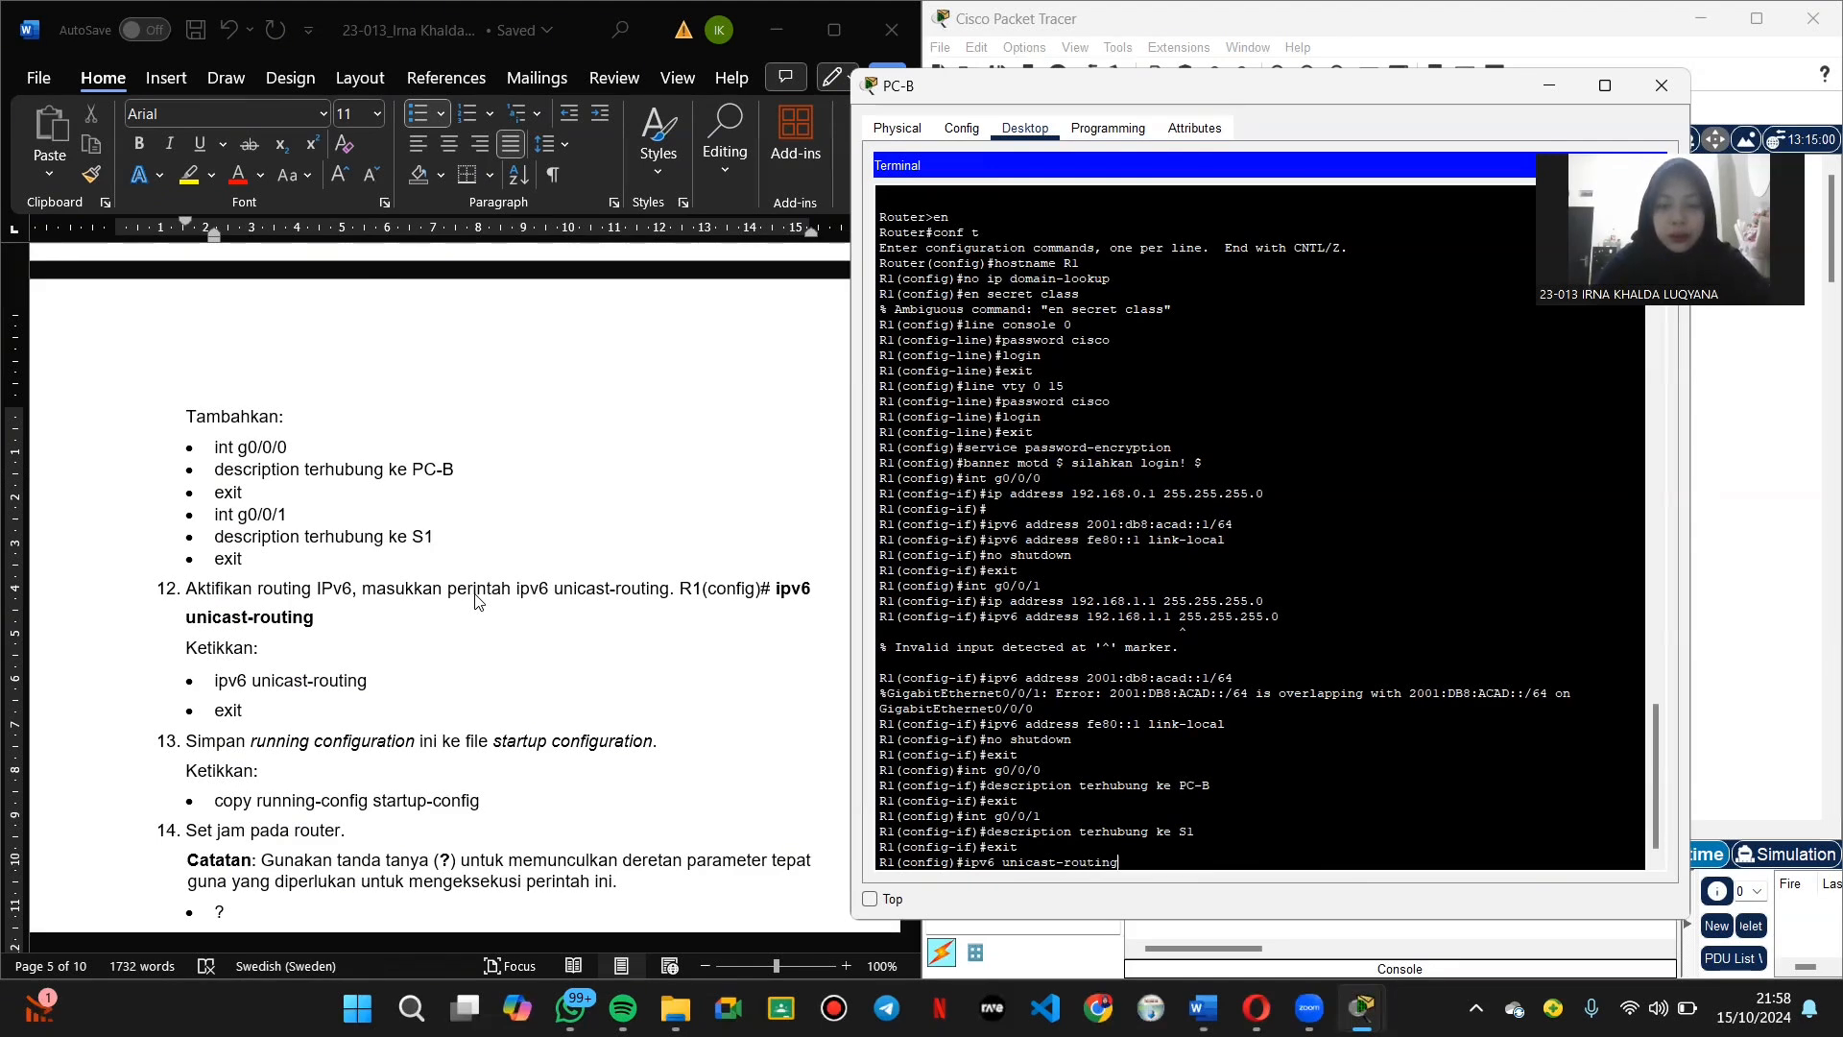
key("Return")
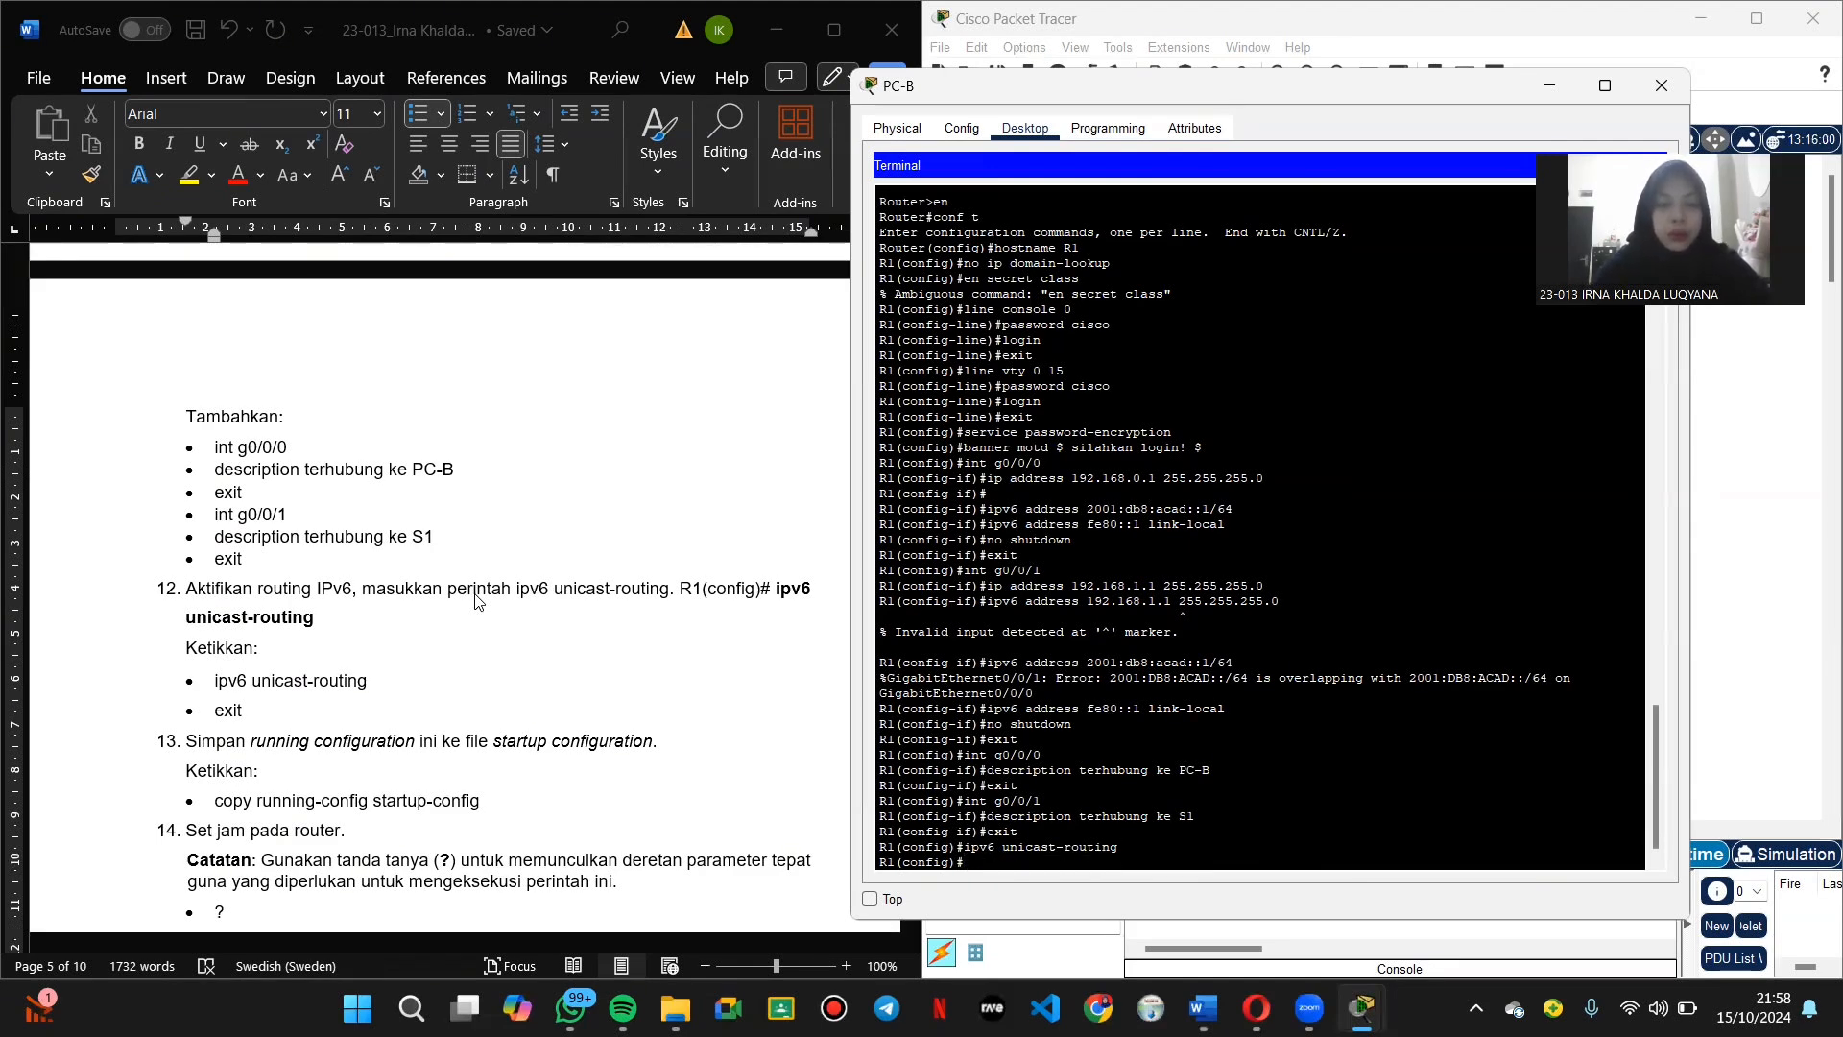
type("exit")
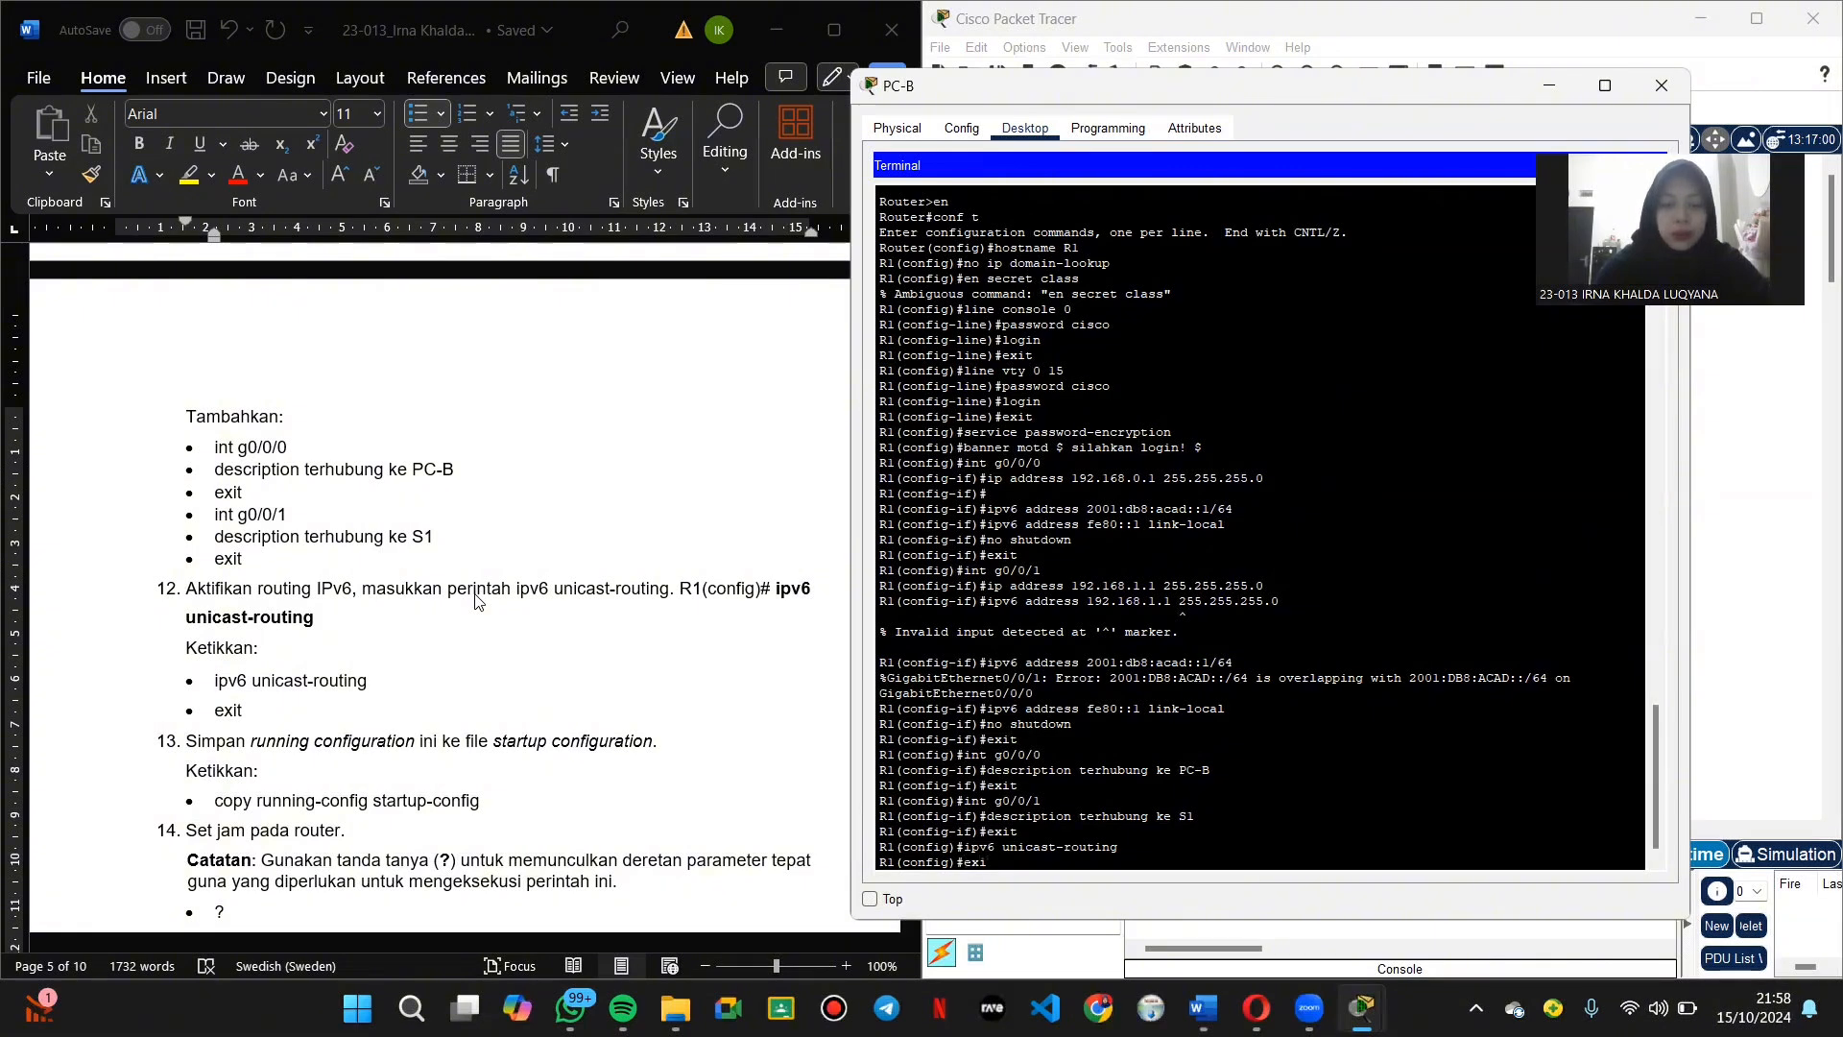
key("Return")
key("Return")
type("\\")
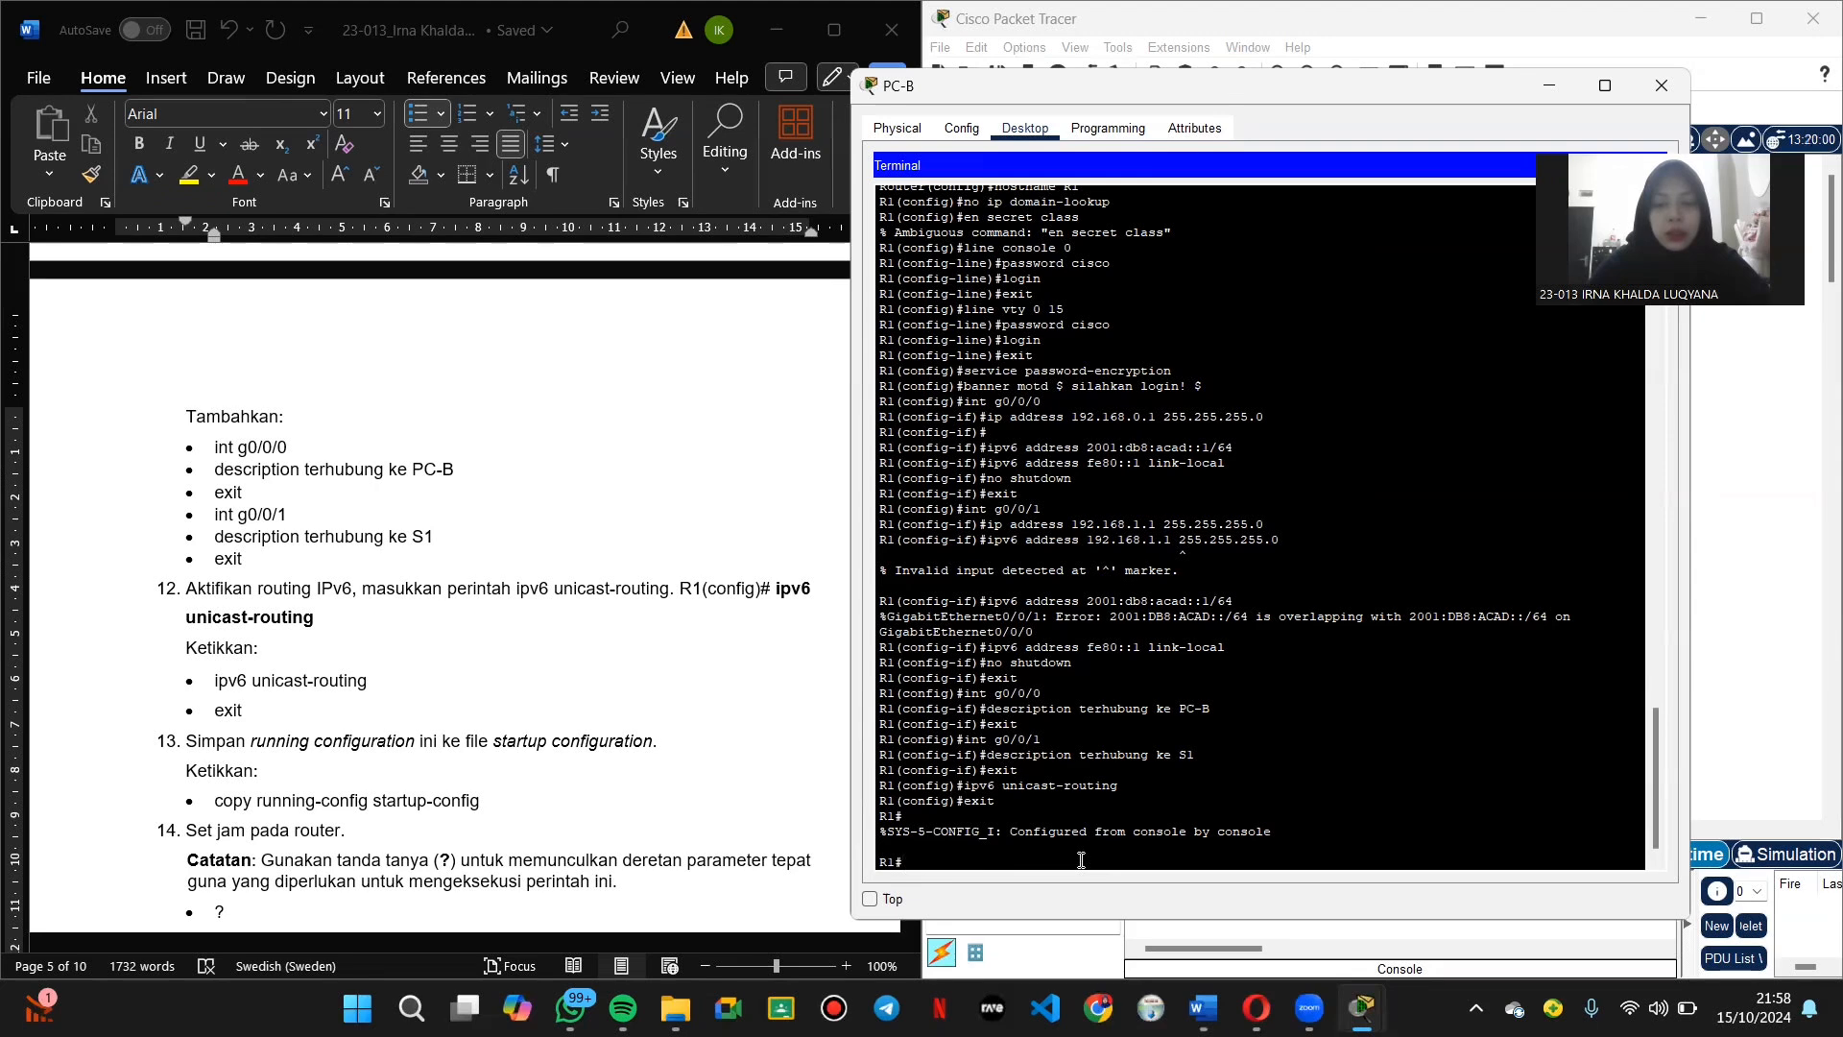
Step: Run copy running-config startup-config on R1, accepting the default startup-config filename
scroll(421, 605, "down", 2)
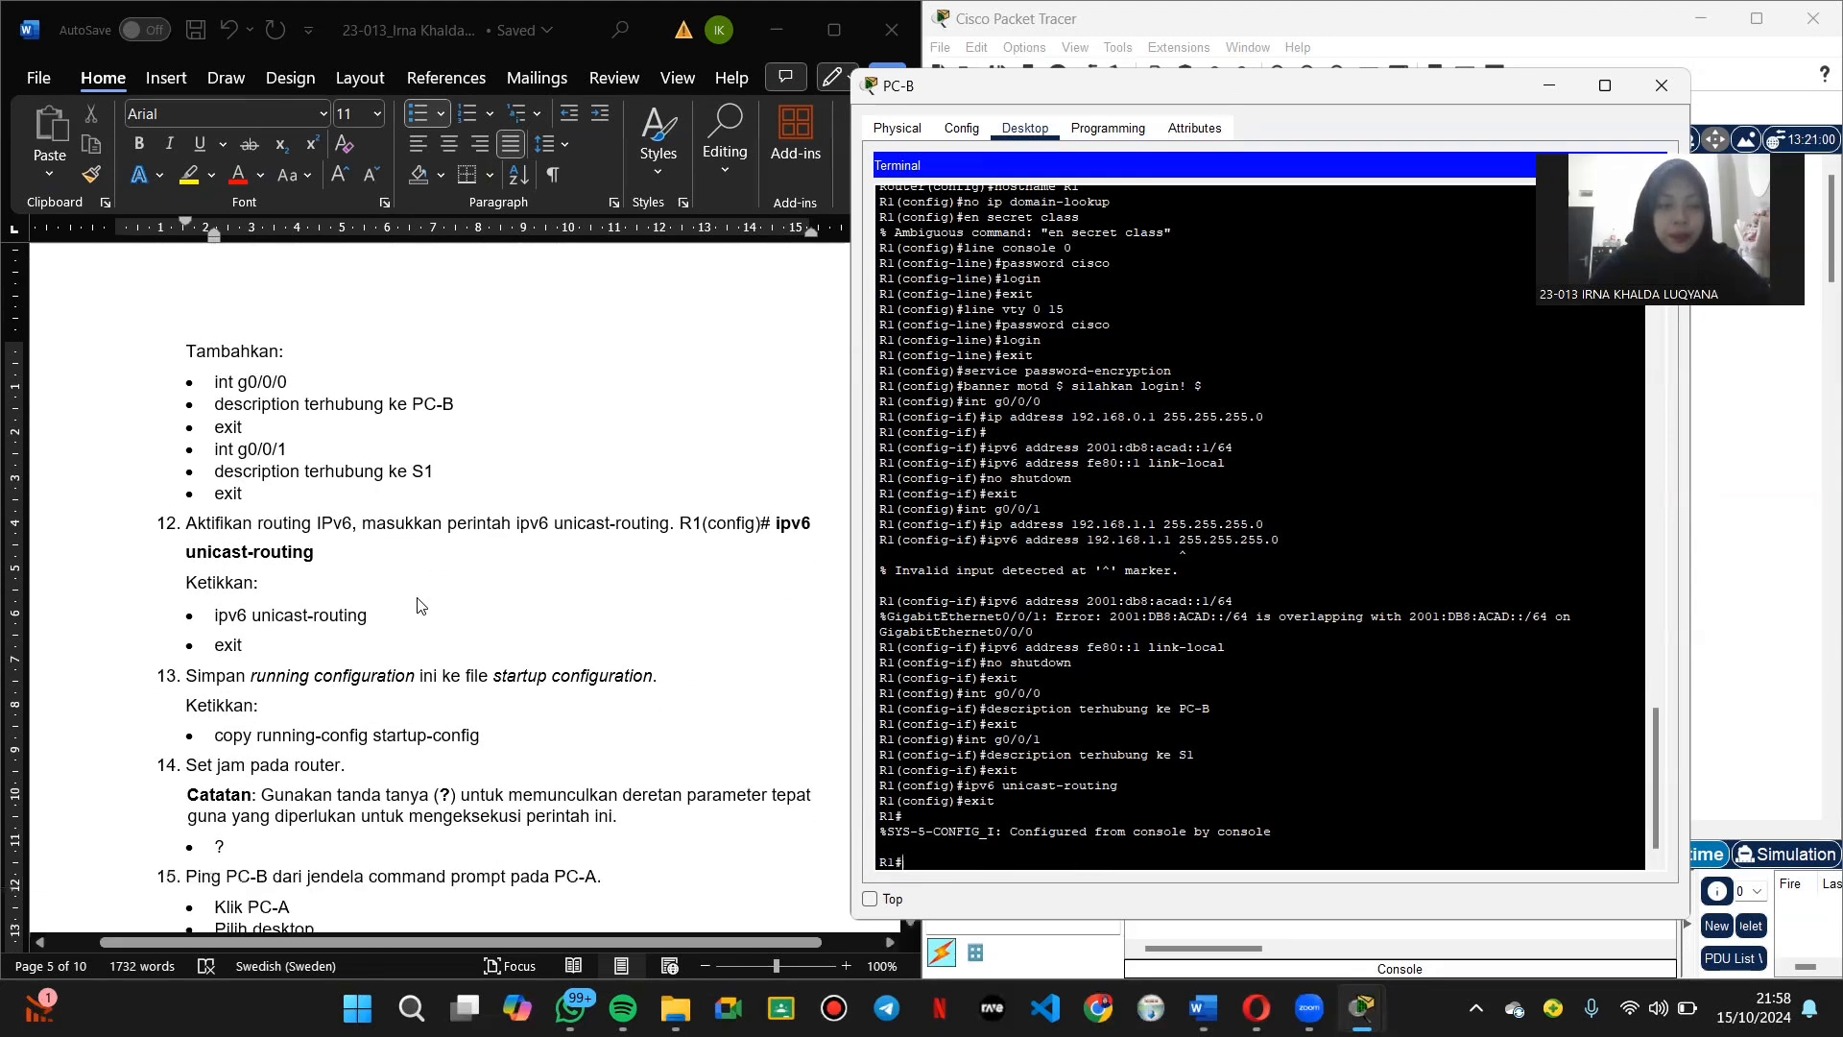
scroll(421, 605, "down", 1)
type("co")
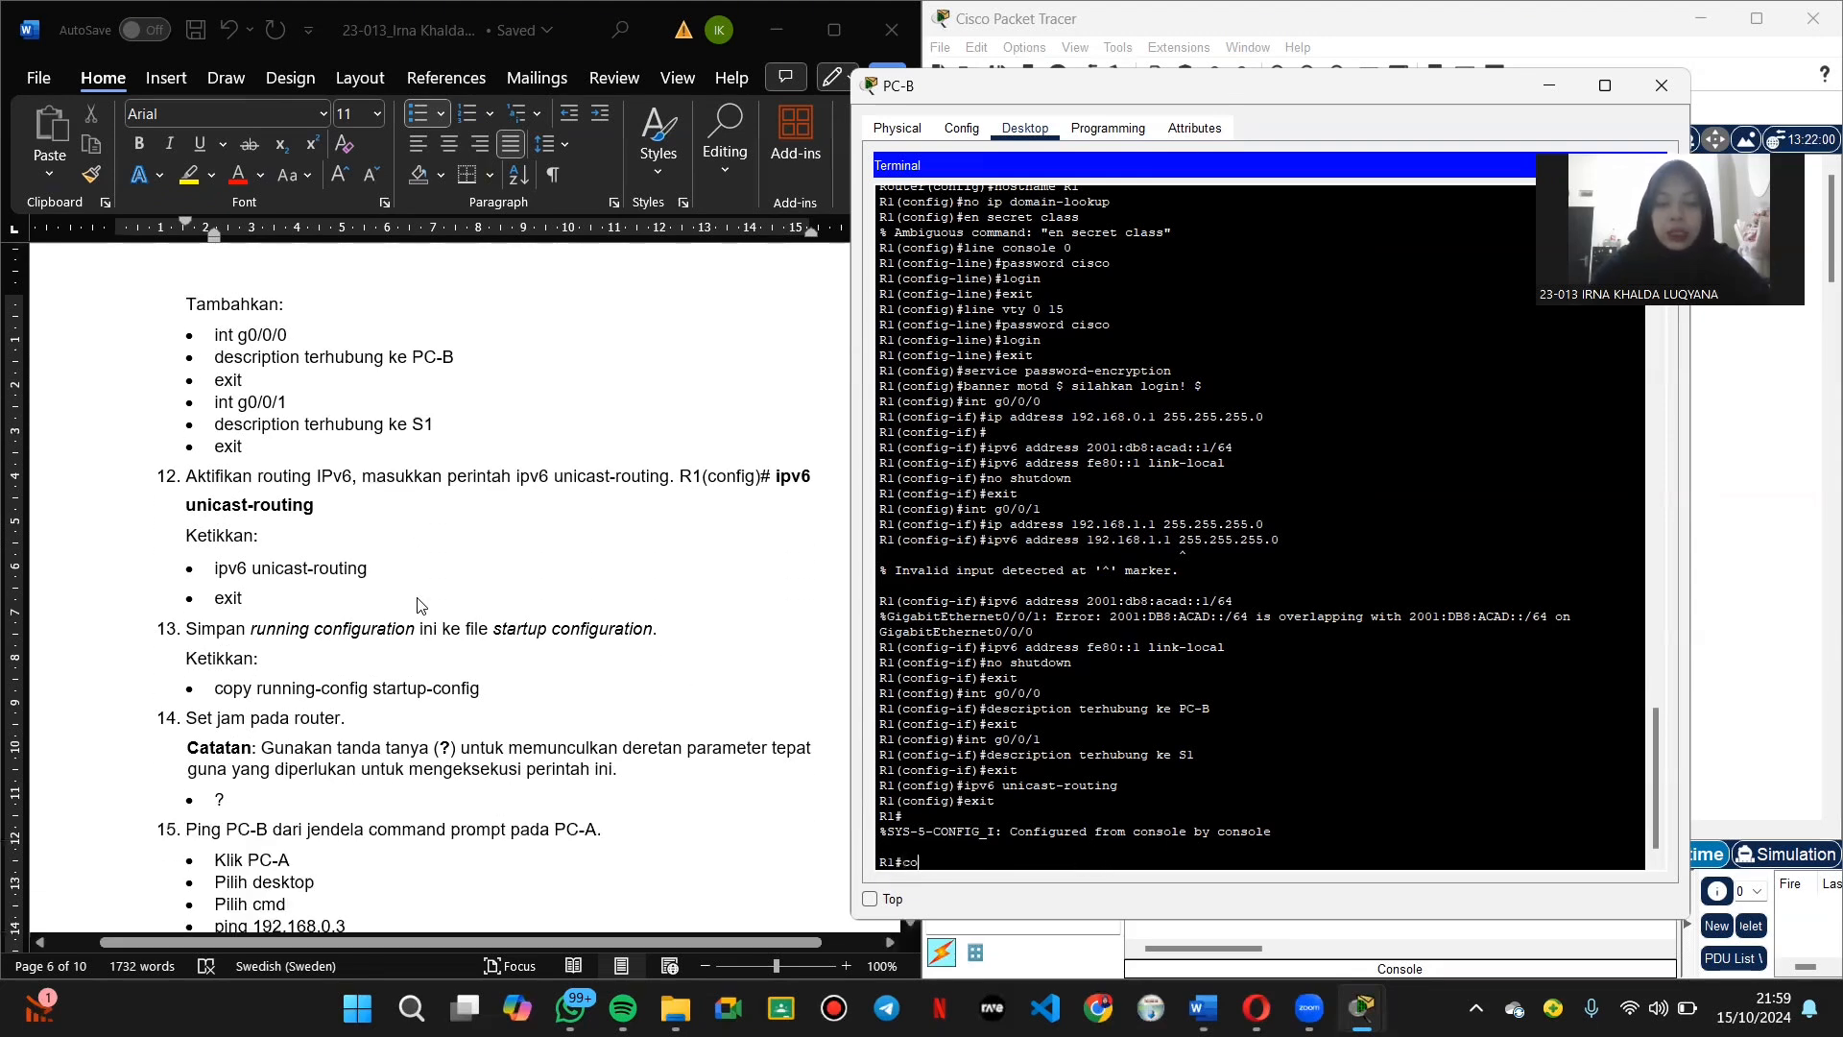
type("py running-")
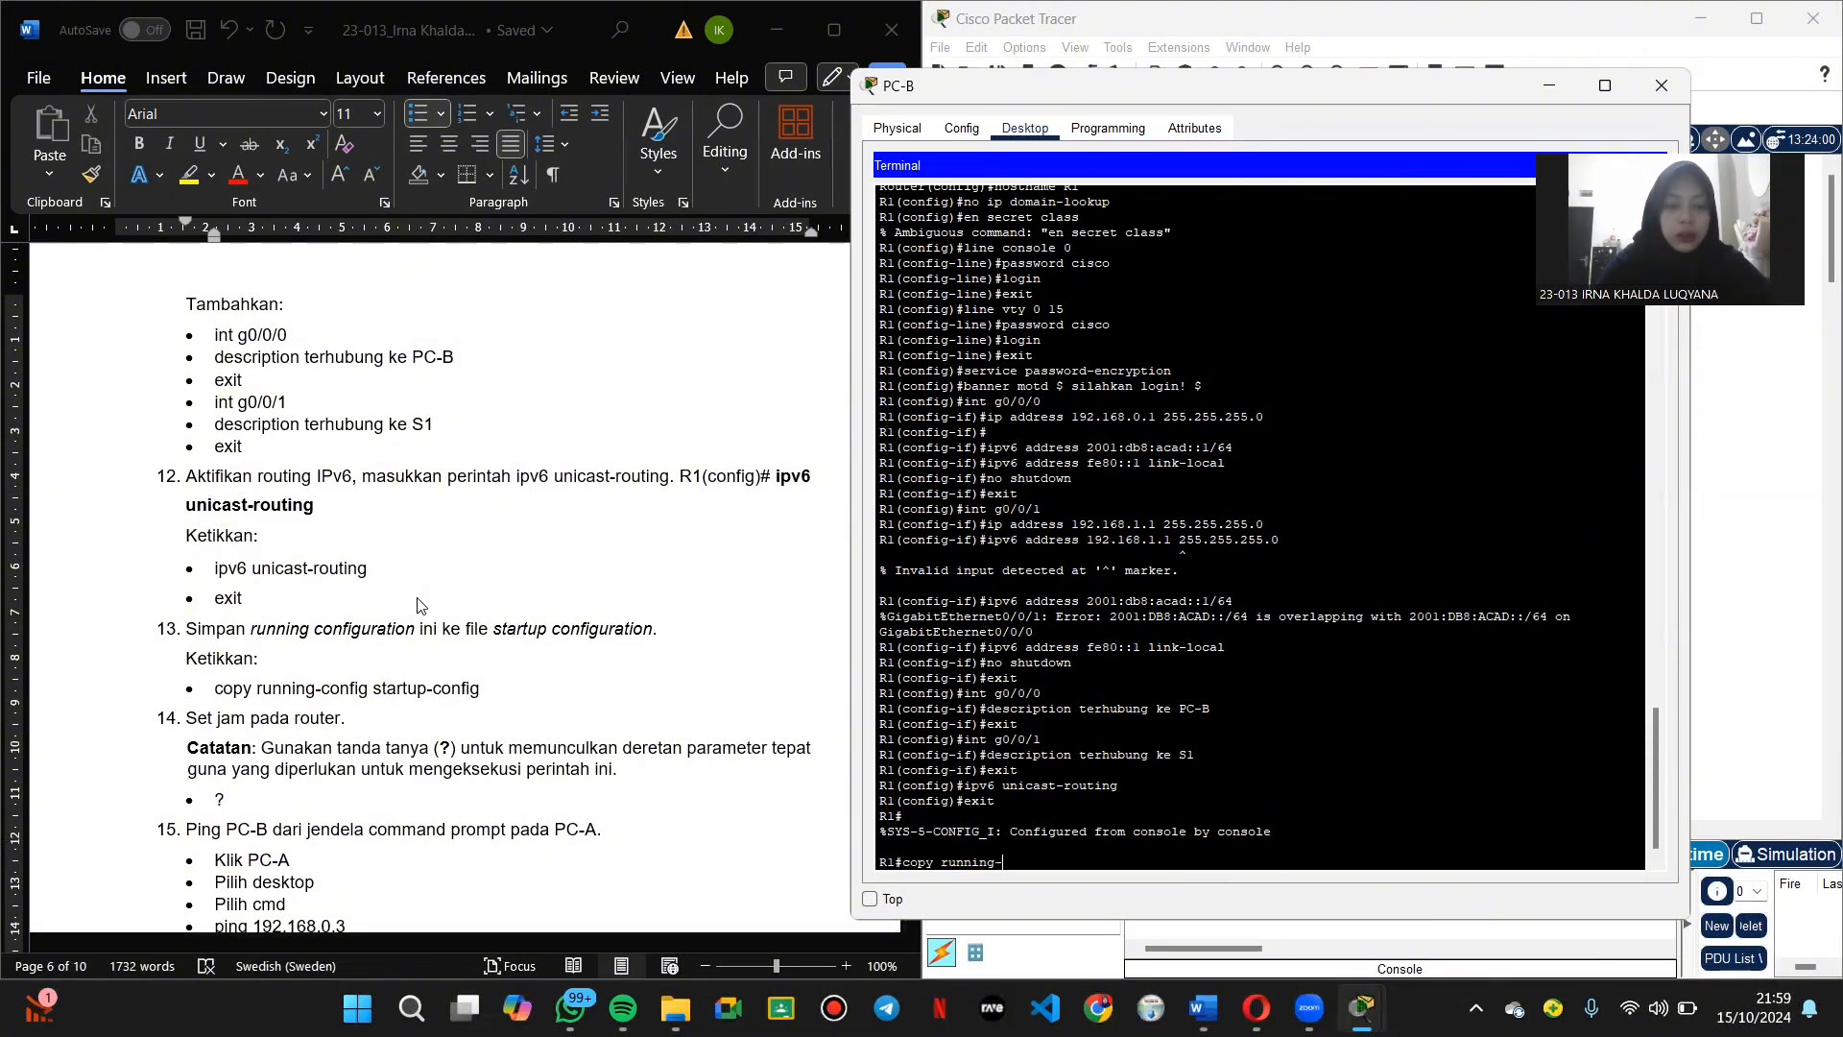
type("config")
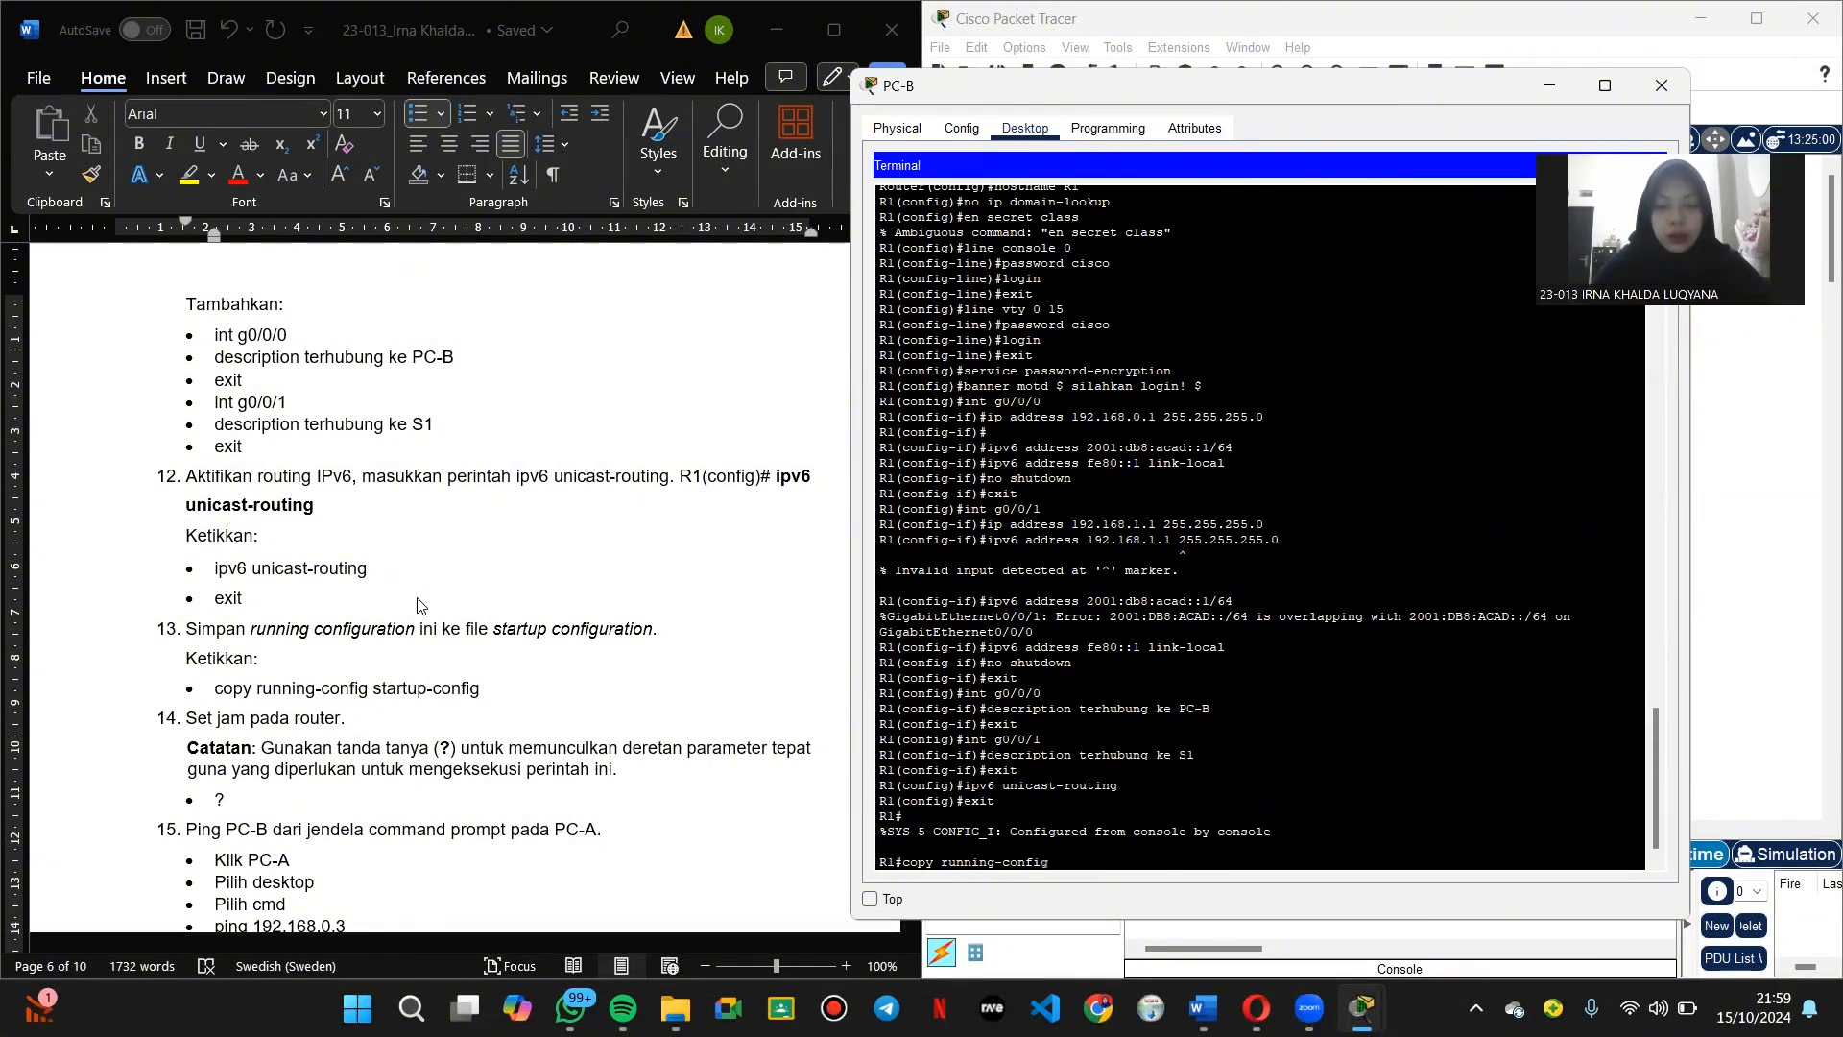
type(" start")
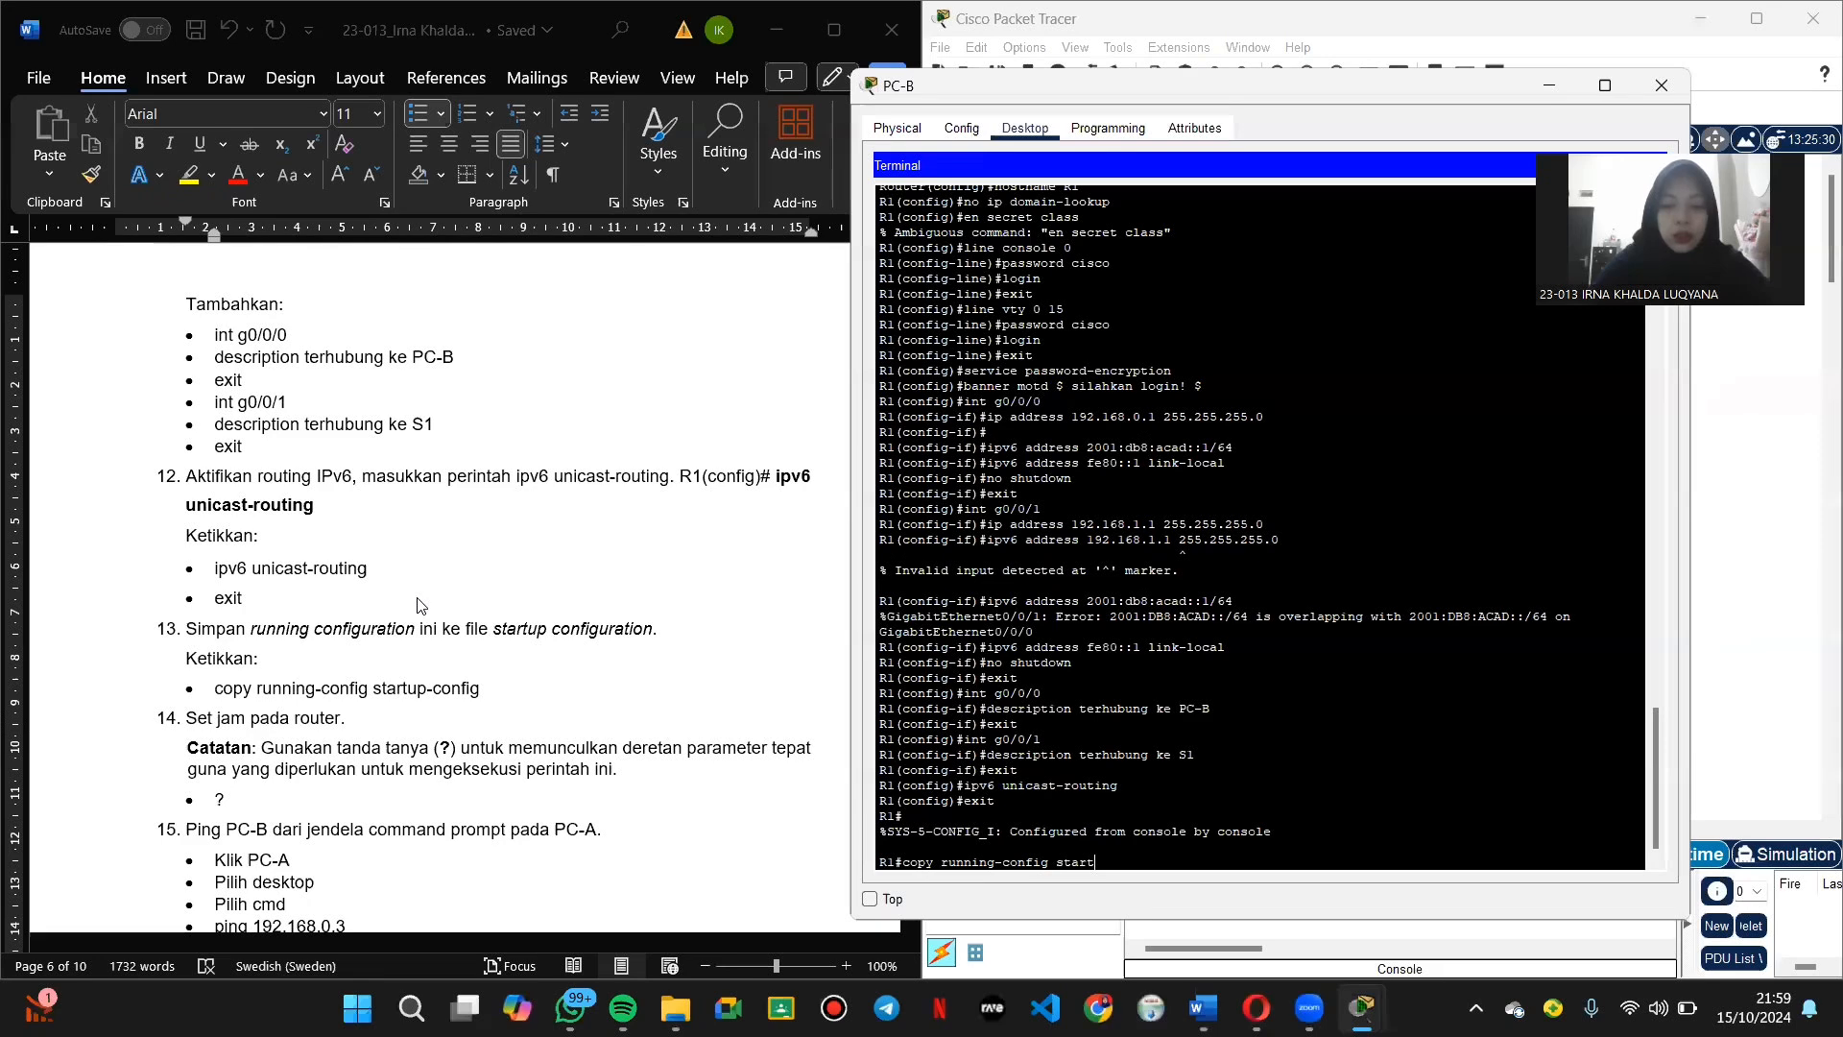
type("up-config")
key("Return")
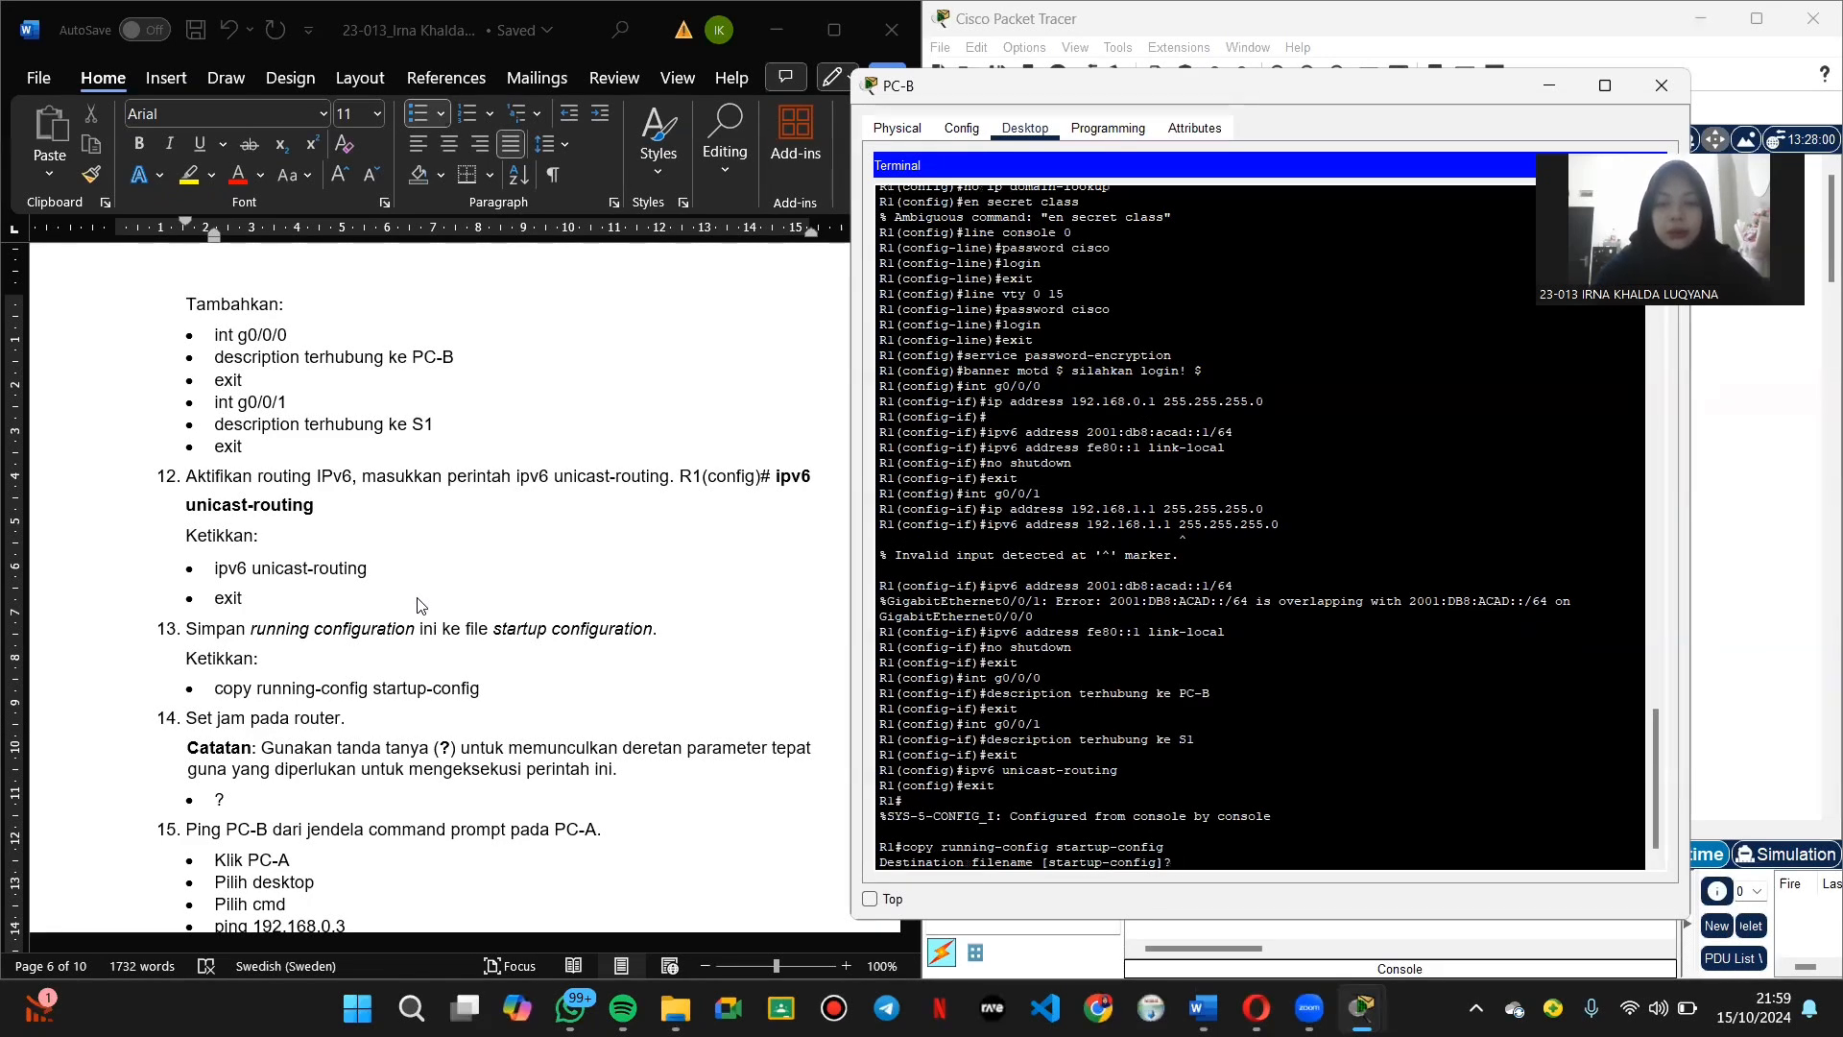
key("Return")
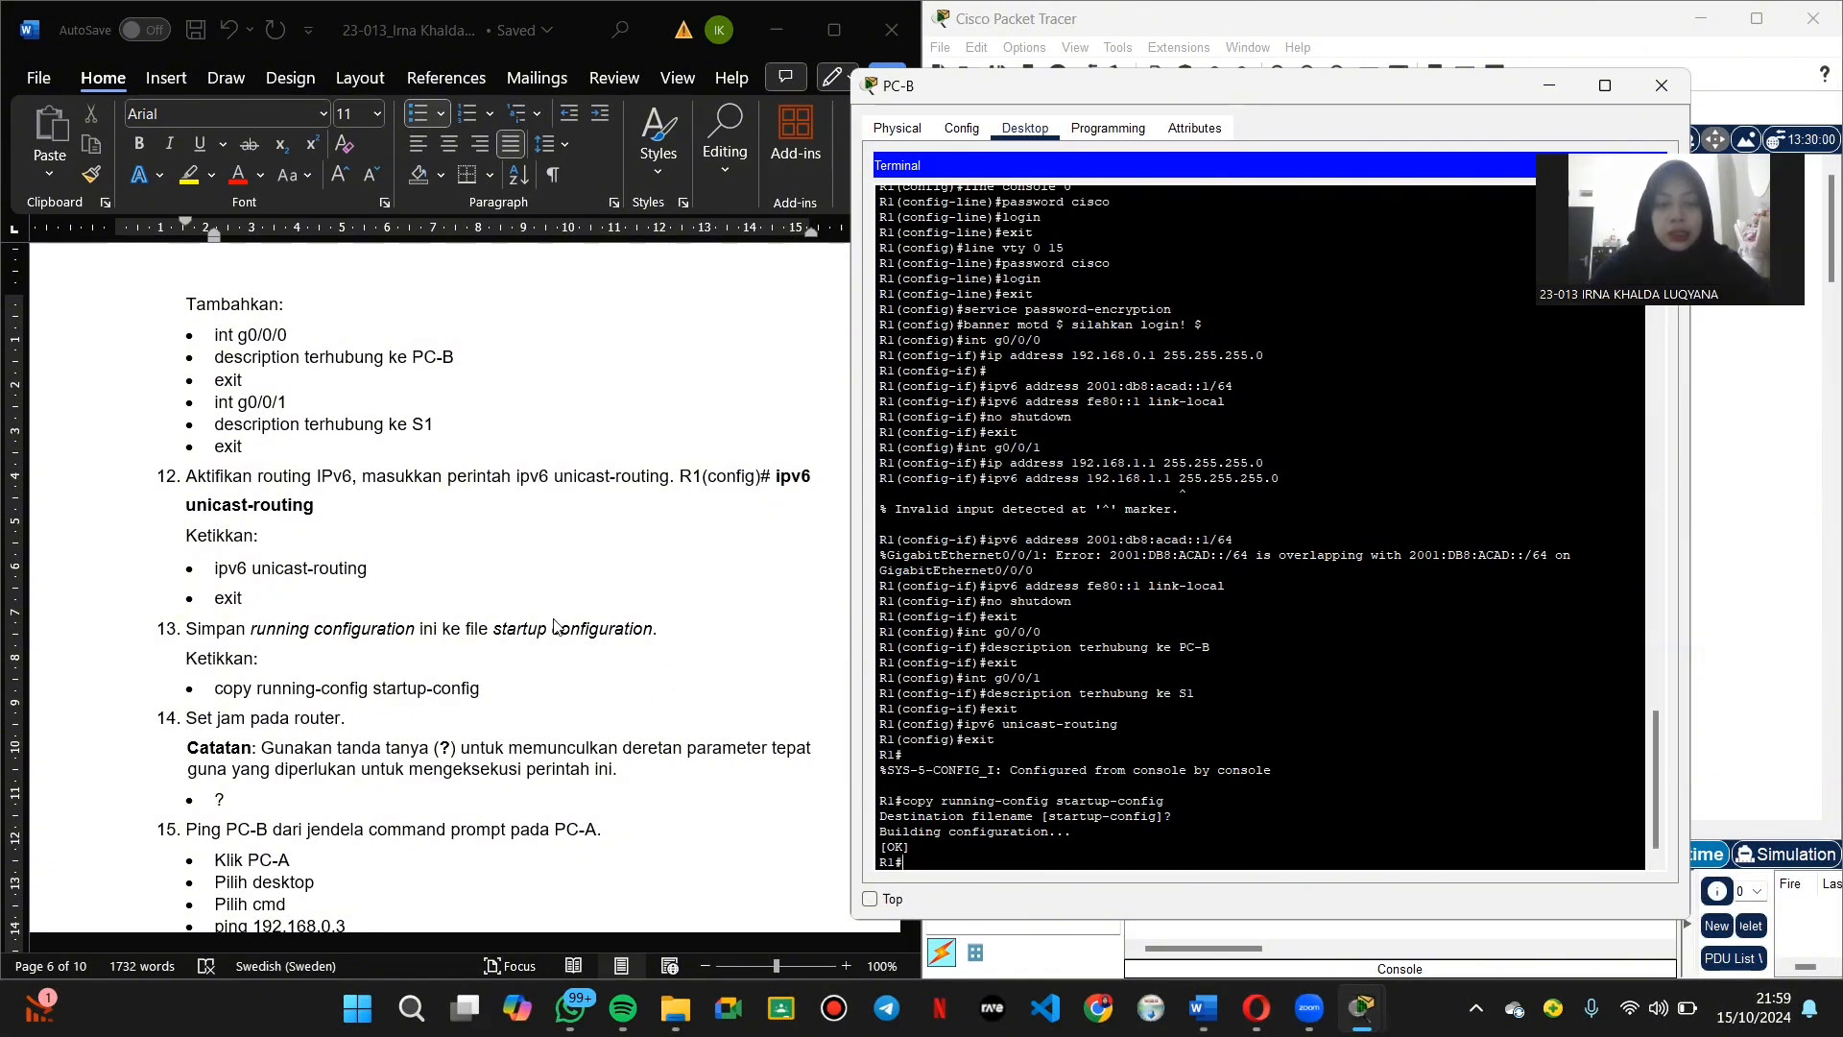
scroll(548, 624, "down", 1)
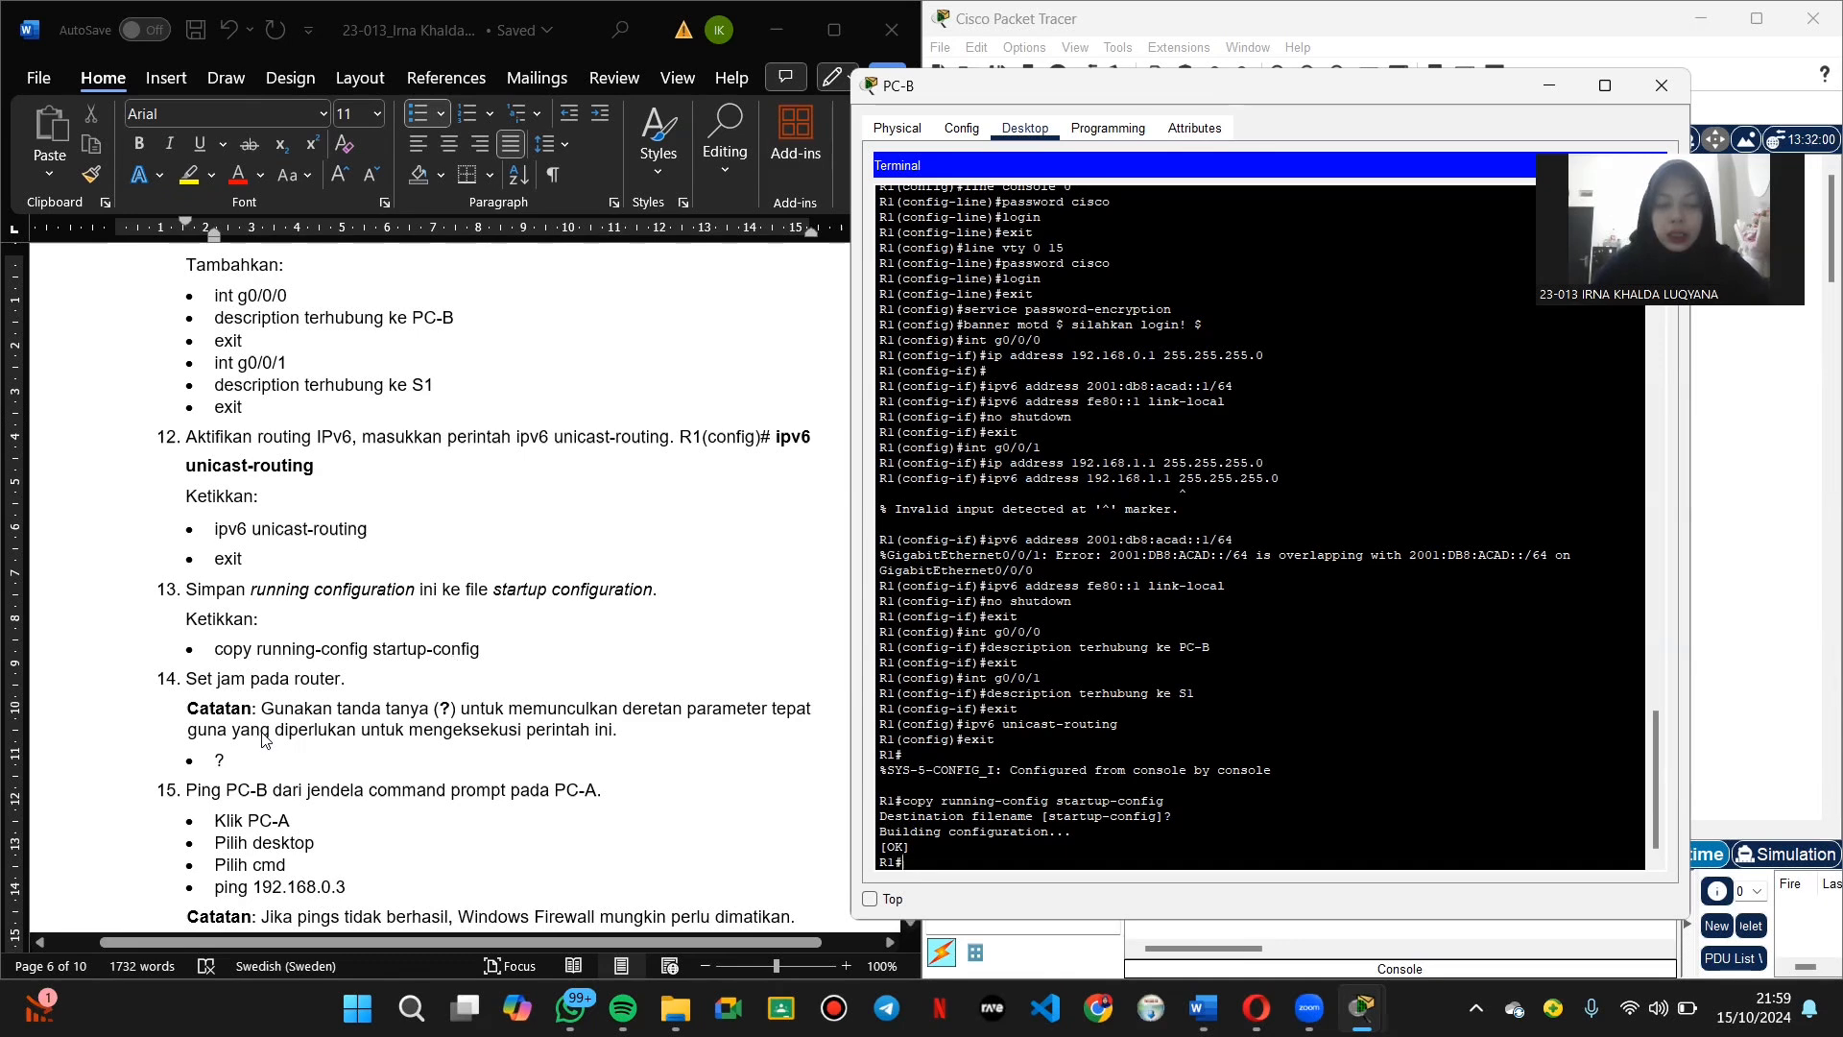
Step: Page through R1's EXEC command list with ?, then close the PC-B window
type("?")
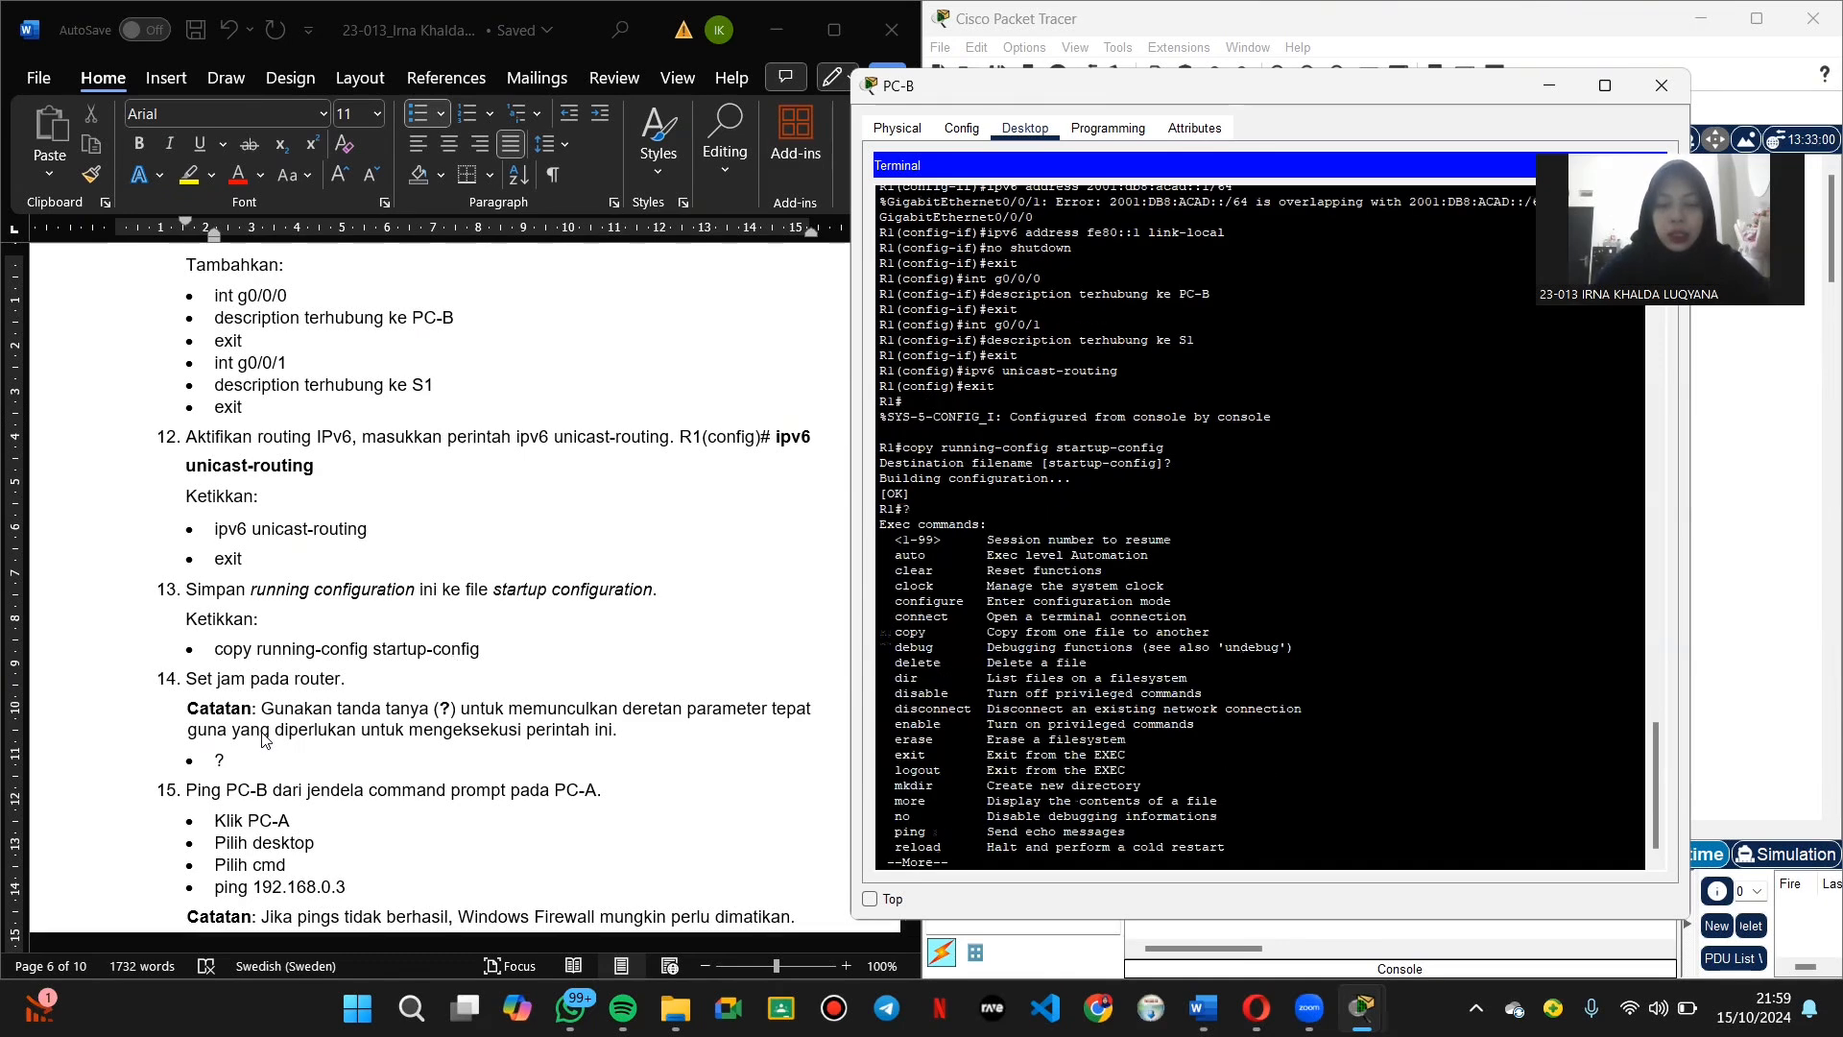
key("Return")
key("Return")
key("Return")
key("Return")
key("Return")
key("Return")
key("Return")
key("Return")
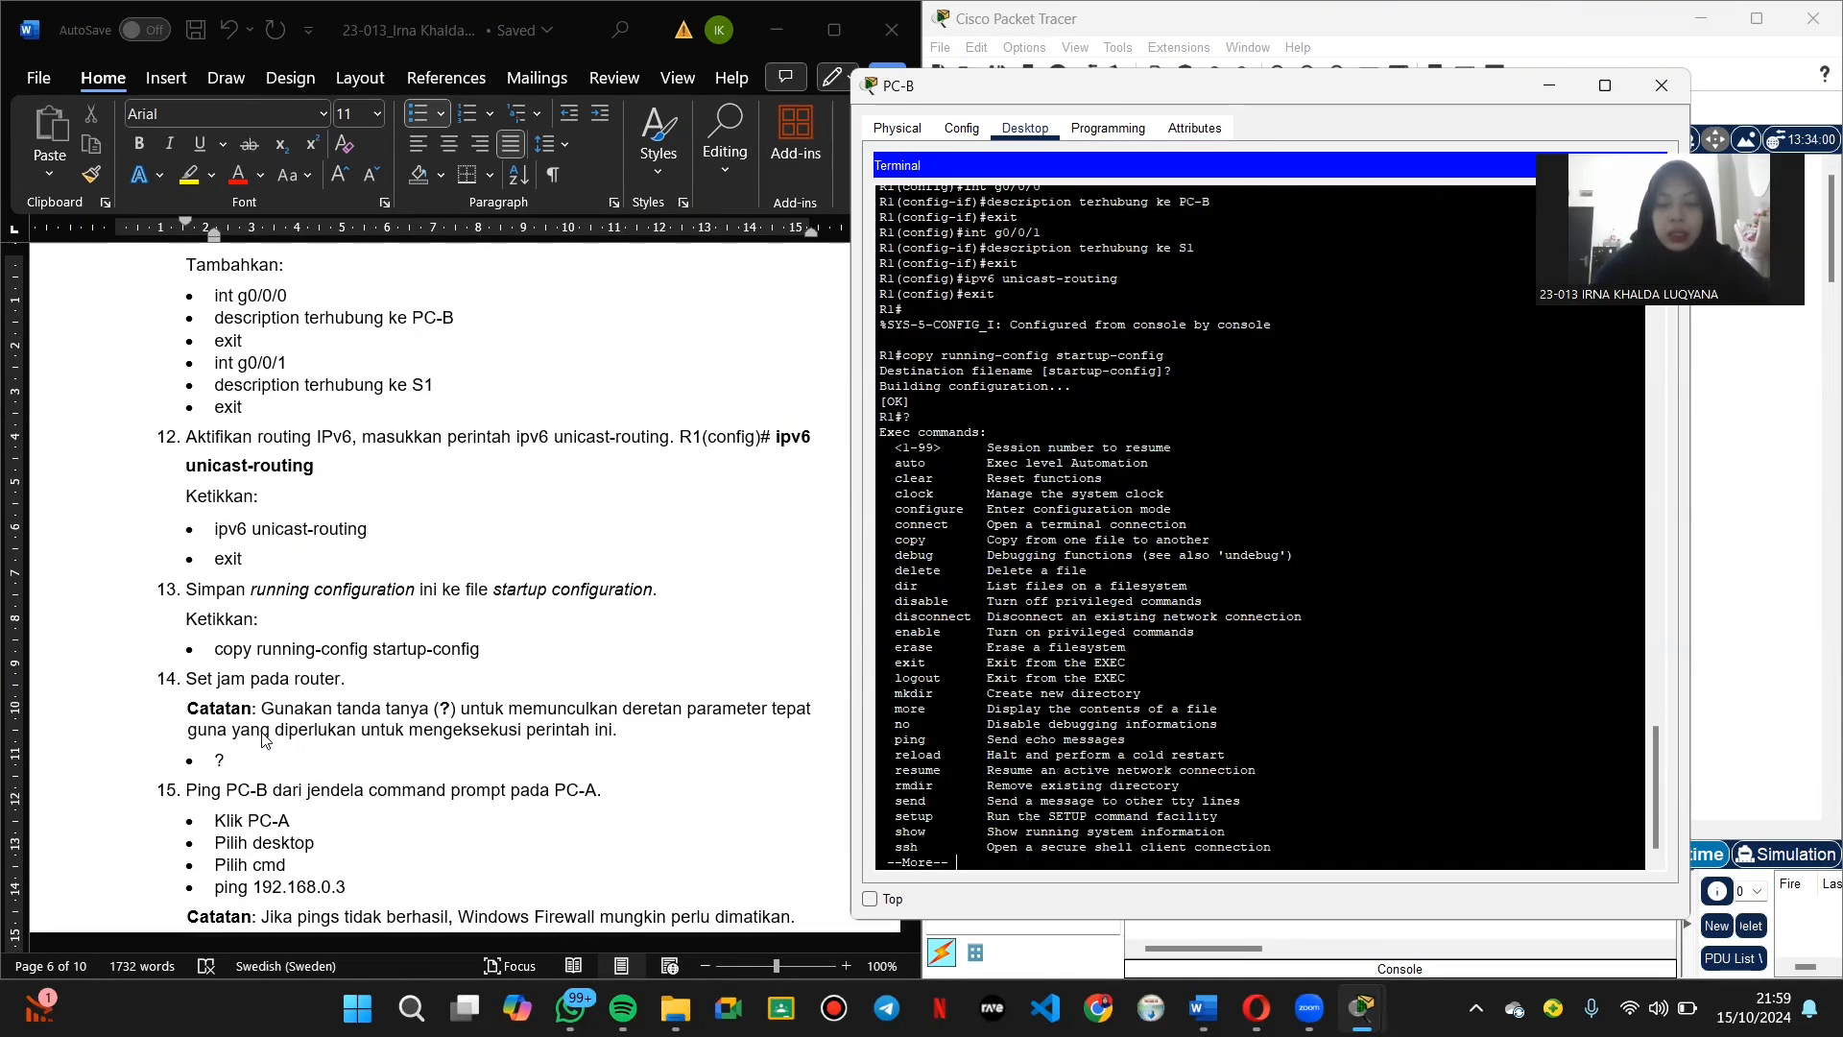
key("Return")
key("Return")
key("Return")
key("Return")
key("Return")
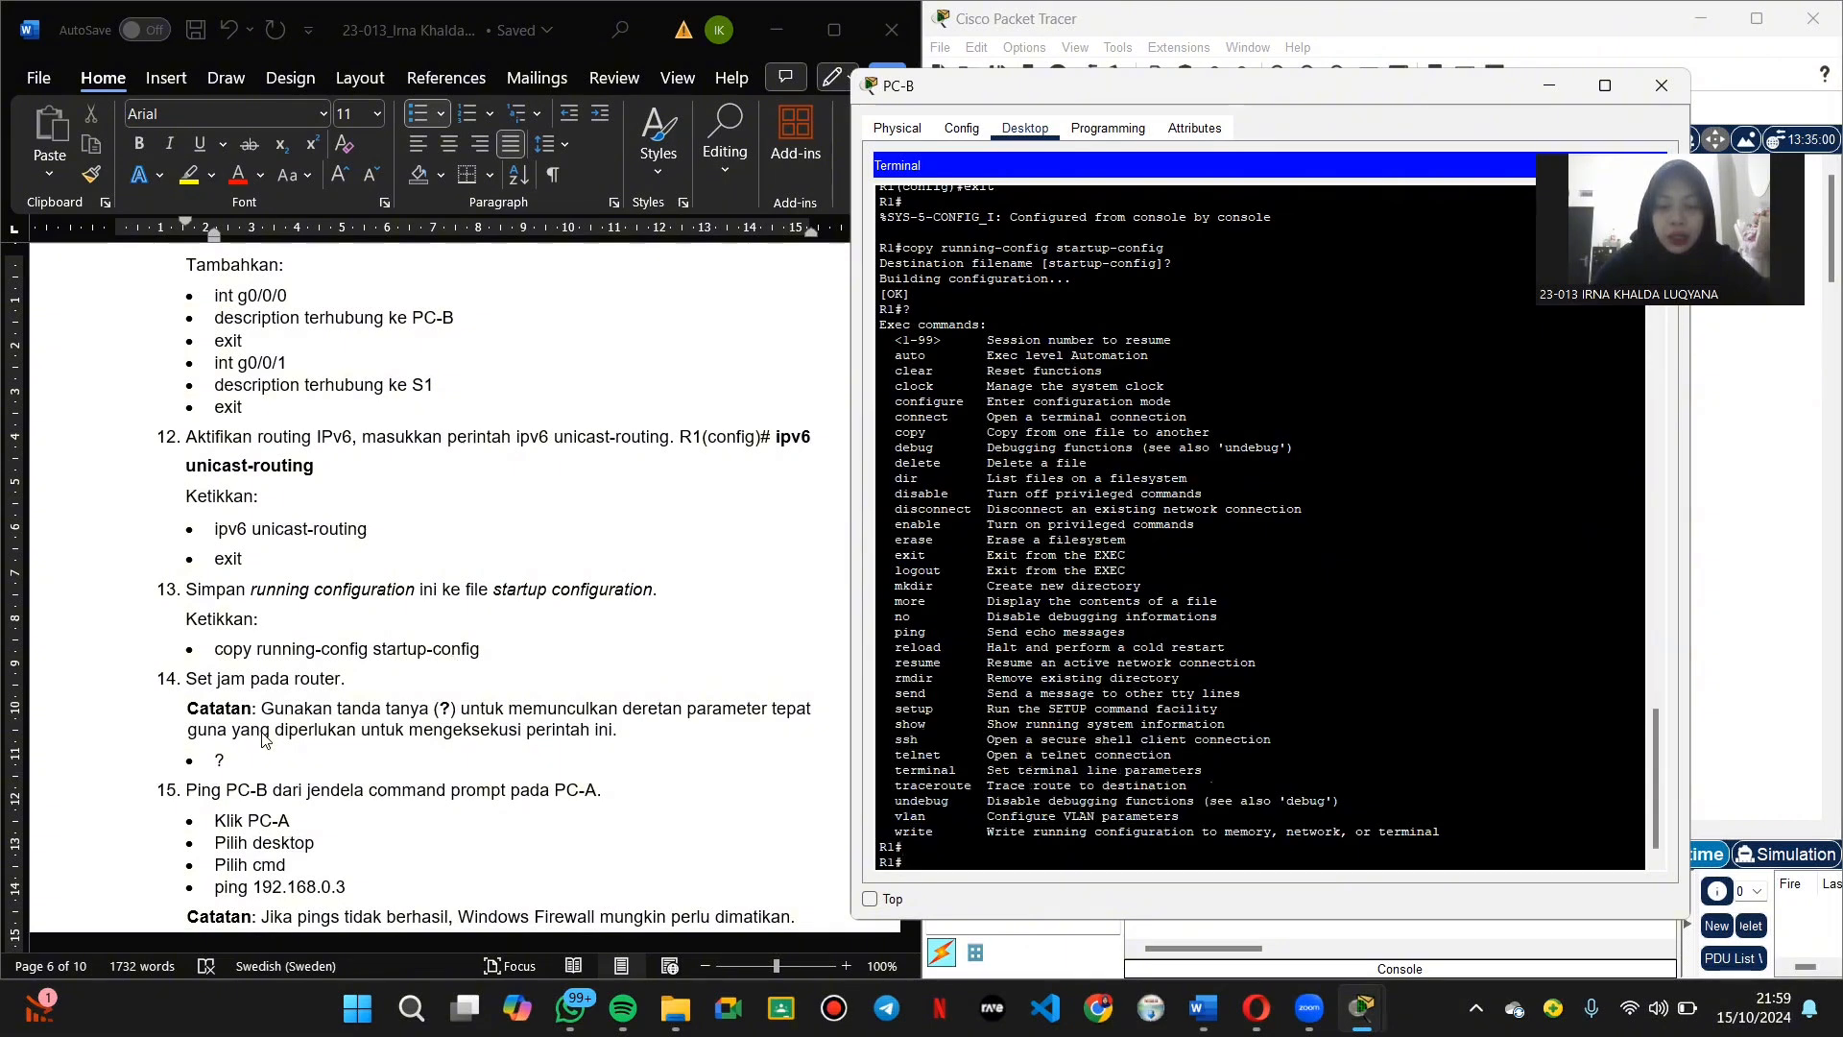
scroll(288, 744, "down", 3)
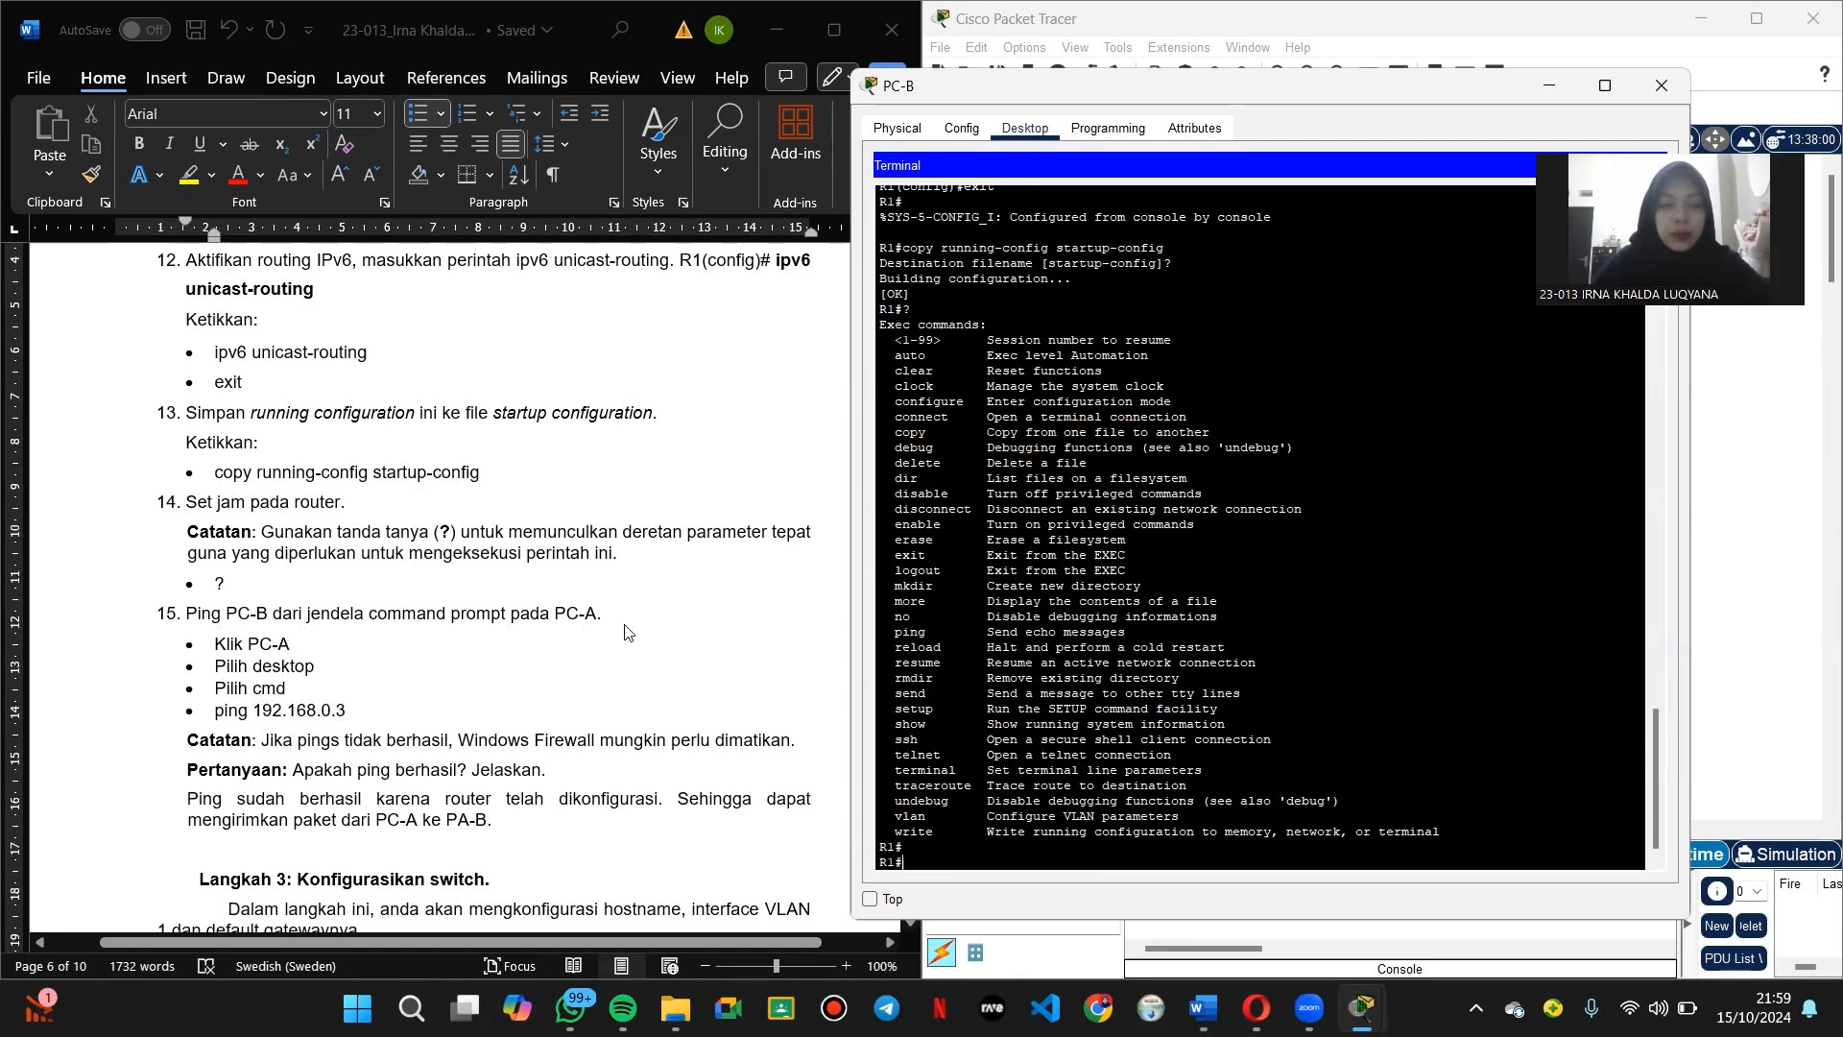
key("alt+F4")
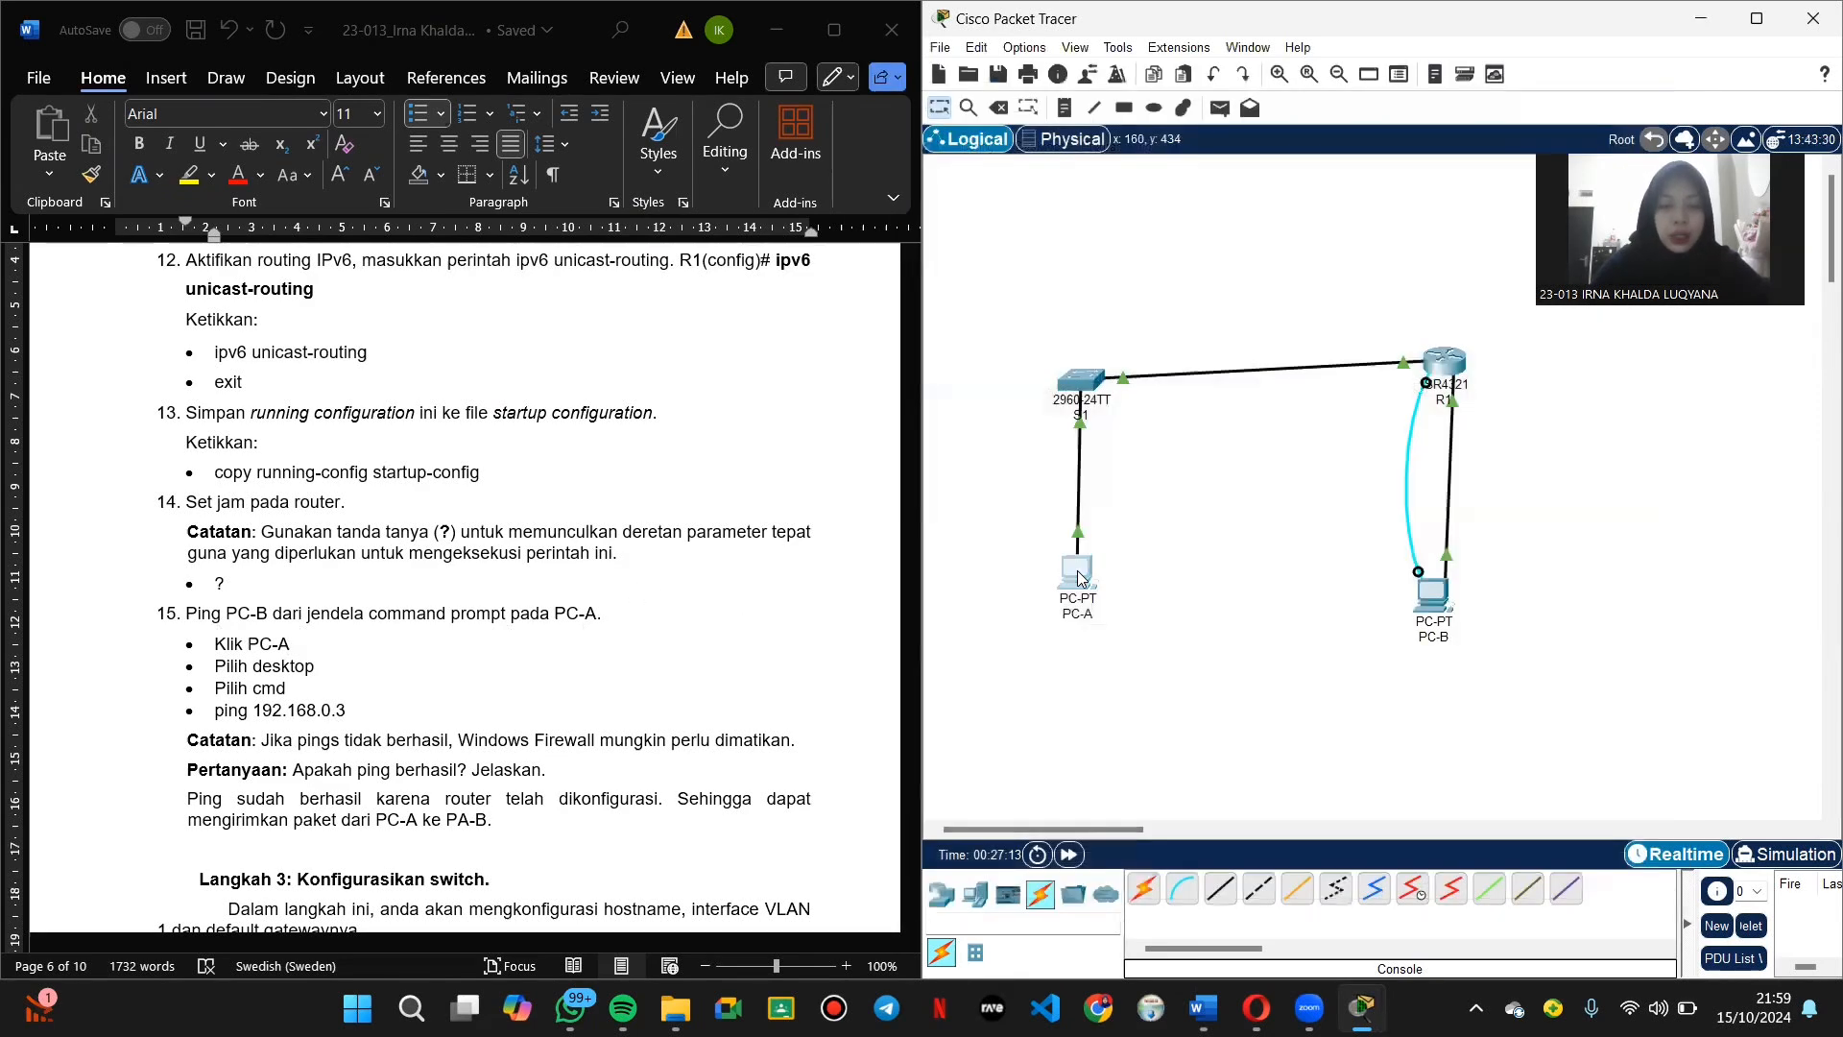
Step: From PC-A's command prompt, ping 192.168.0.3 and review the replies
left_click(1077, 573)
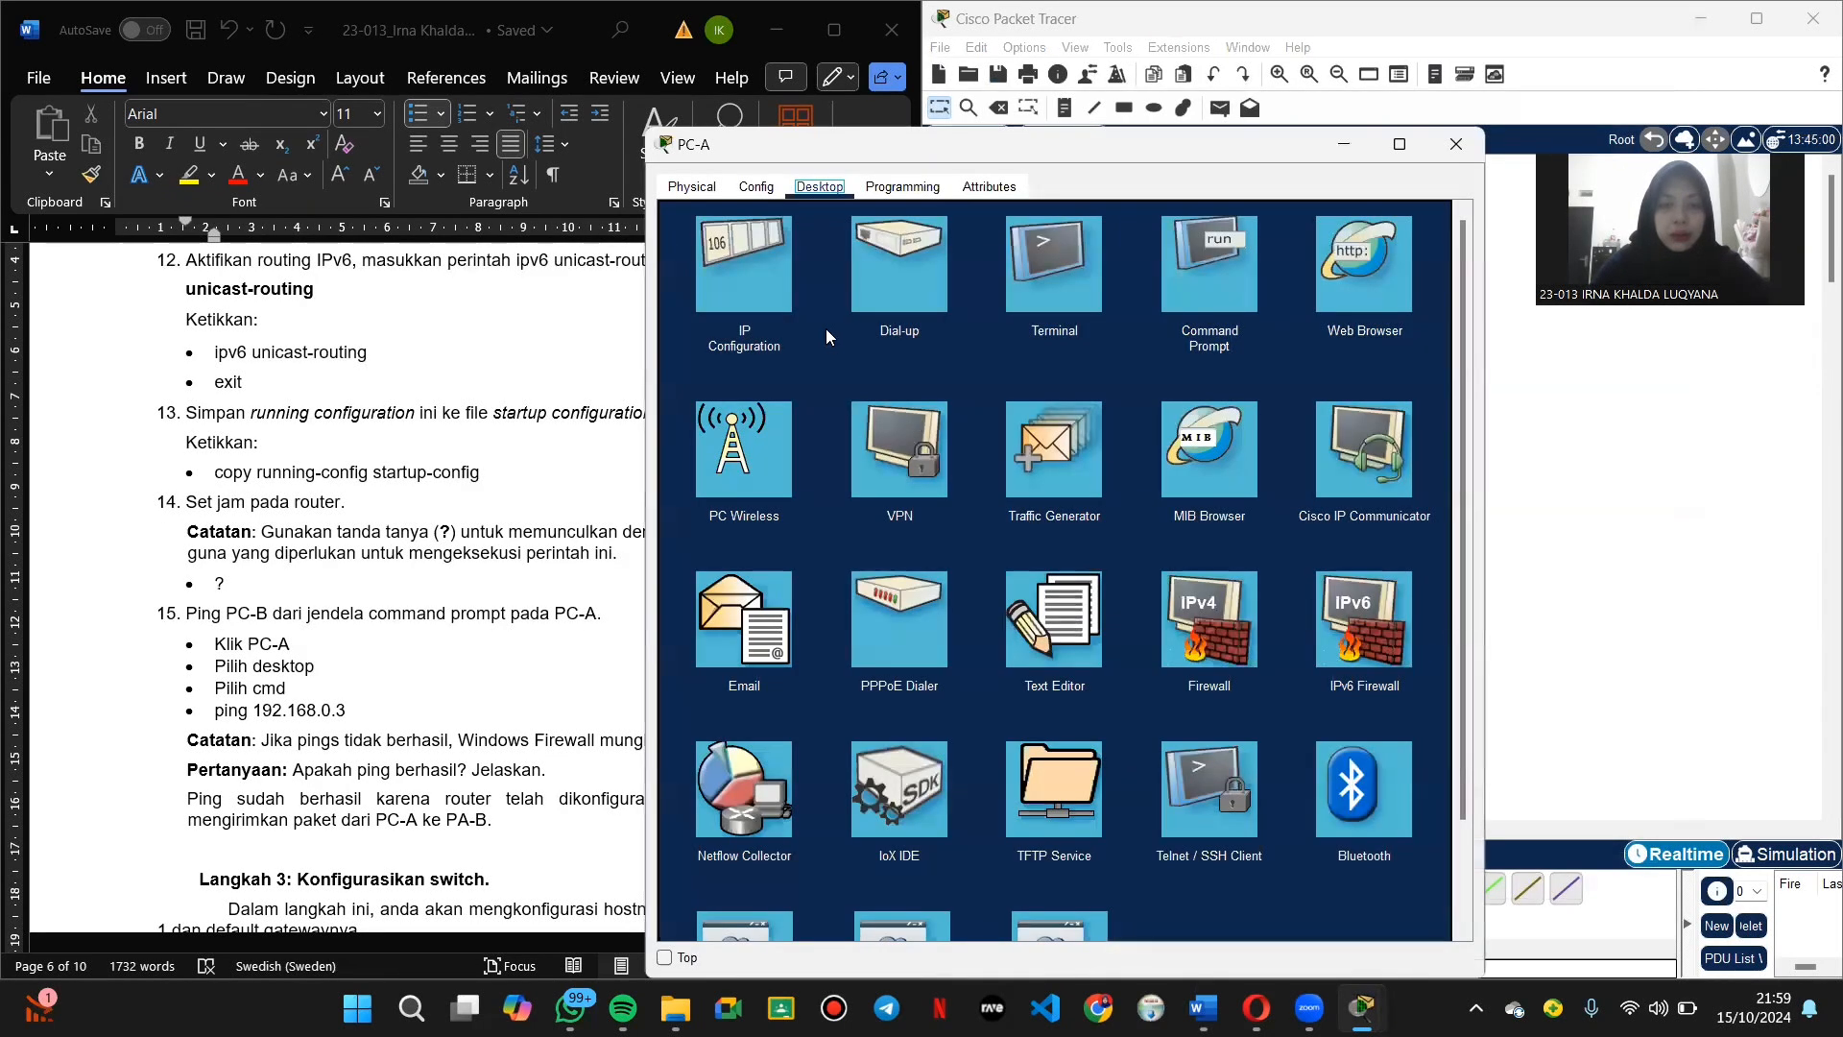
left_click(1229, 292)
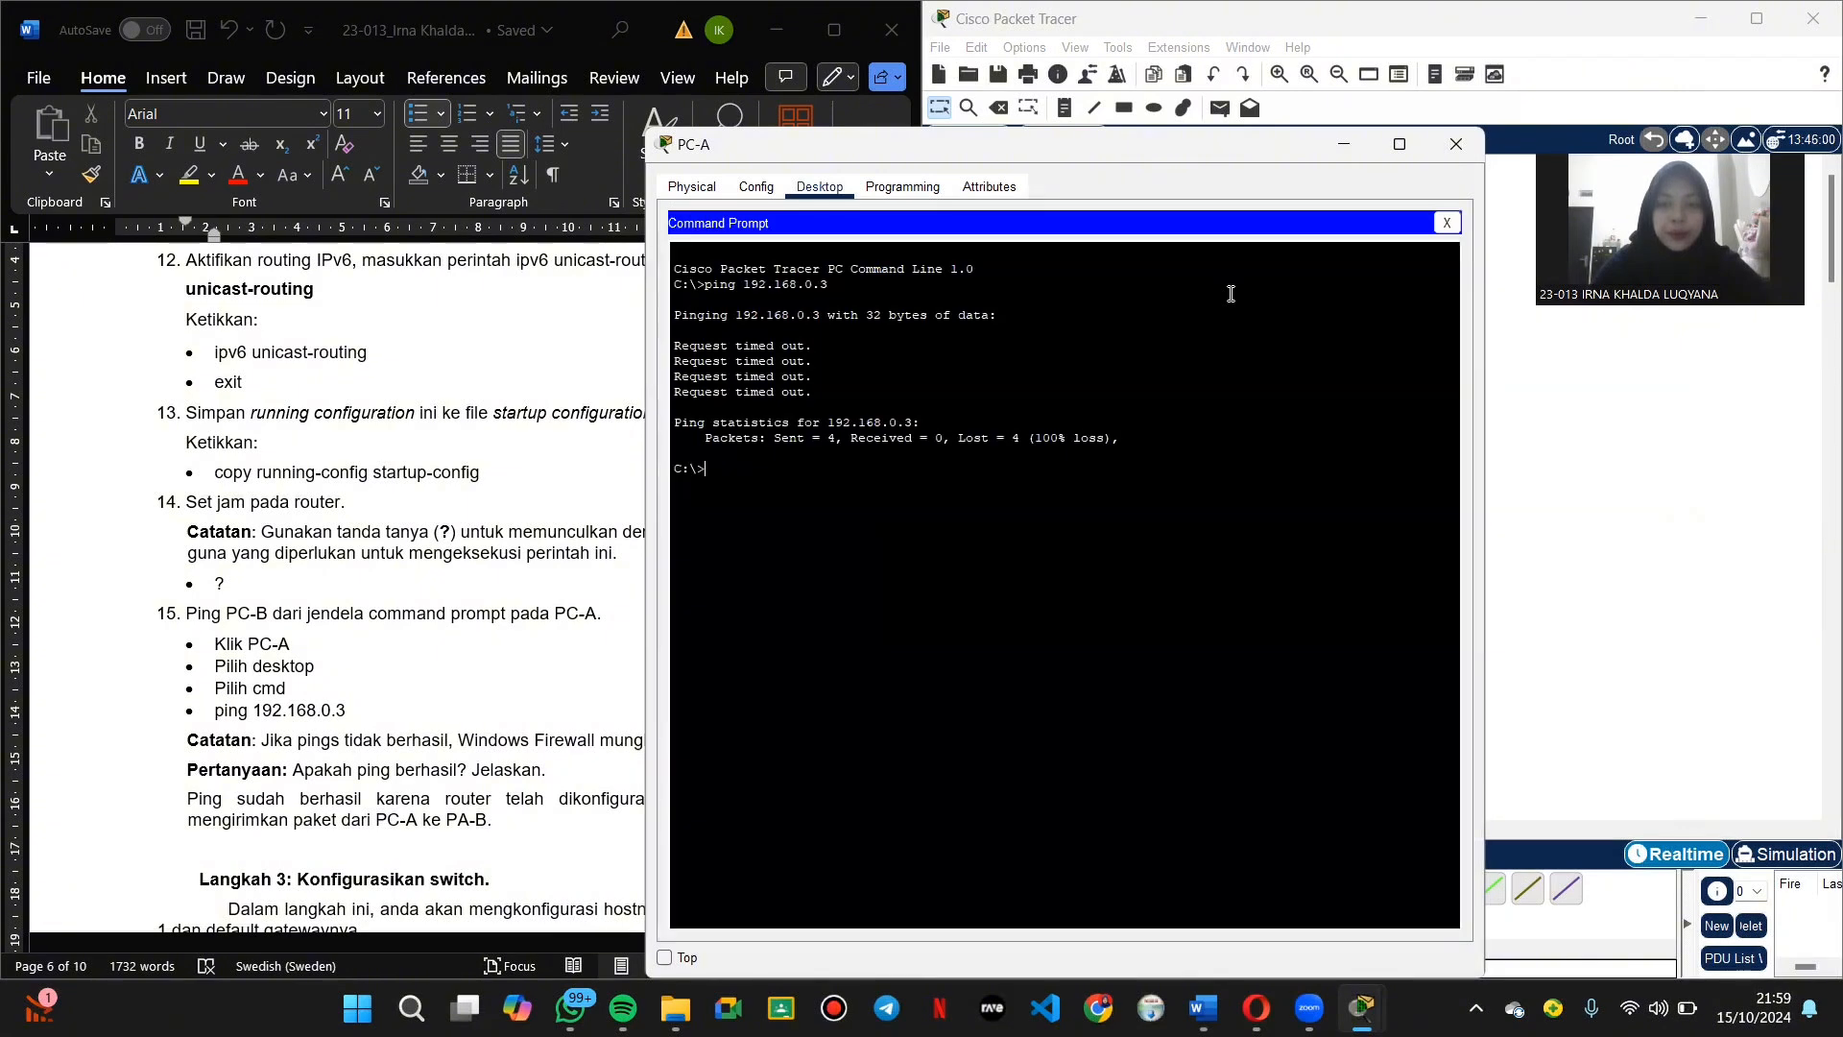
type("ping")
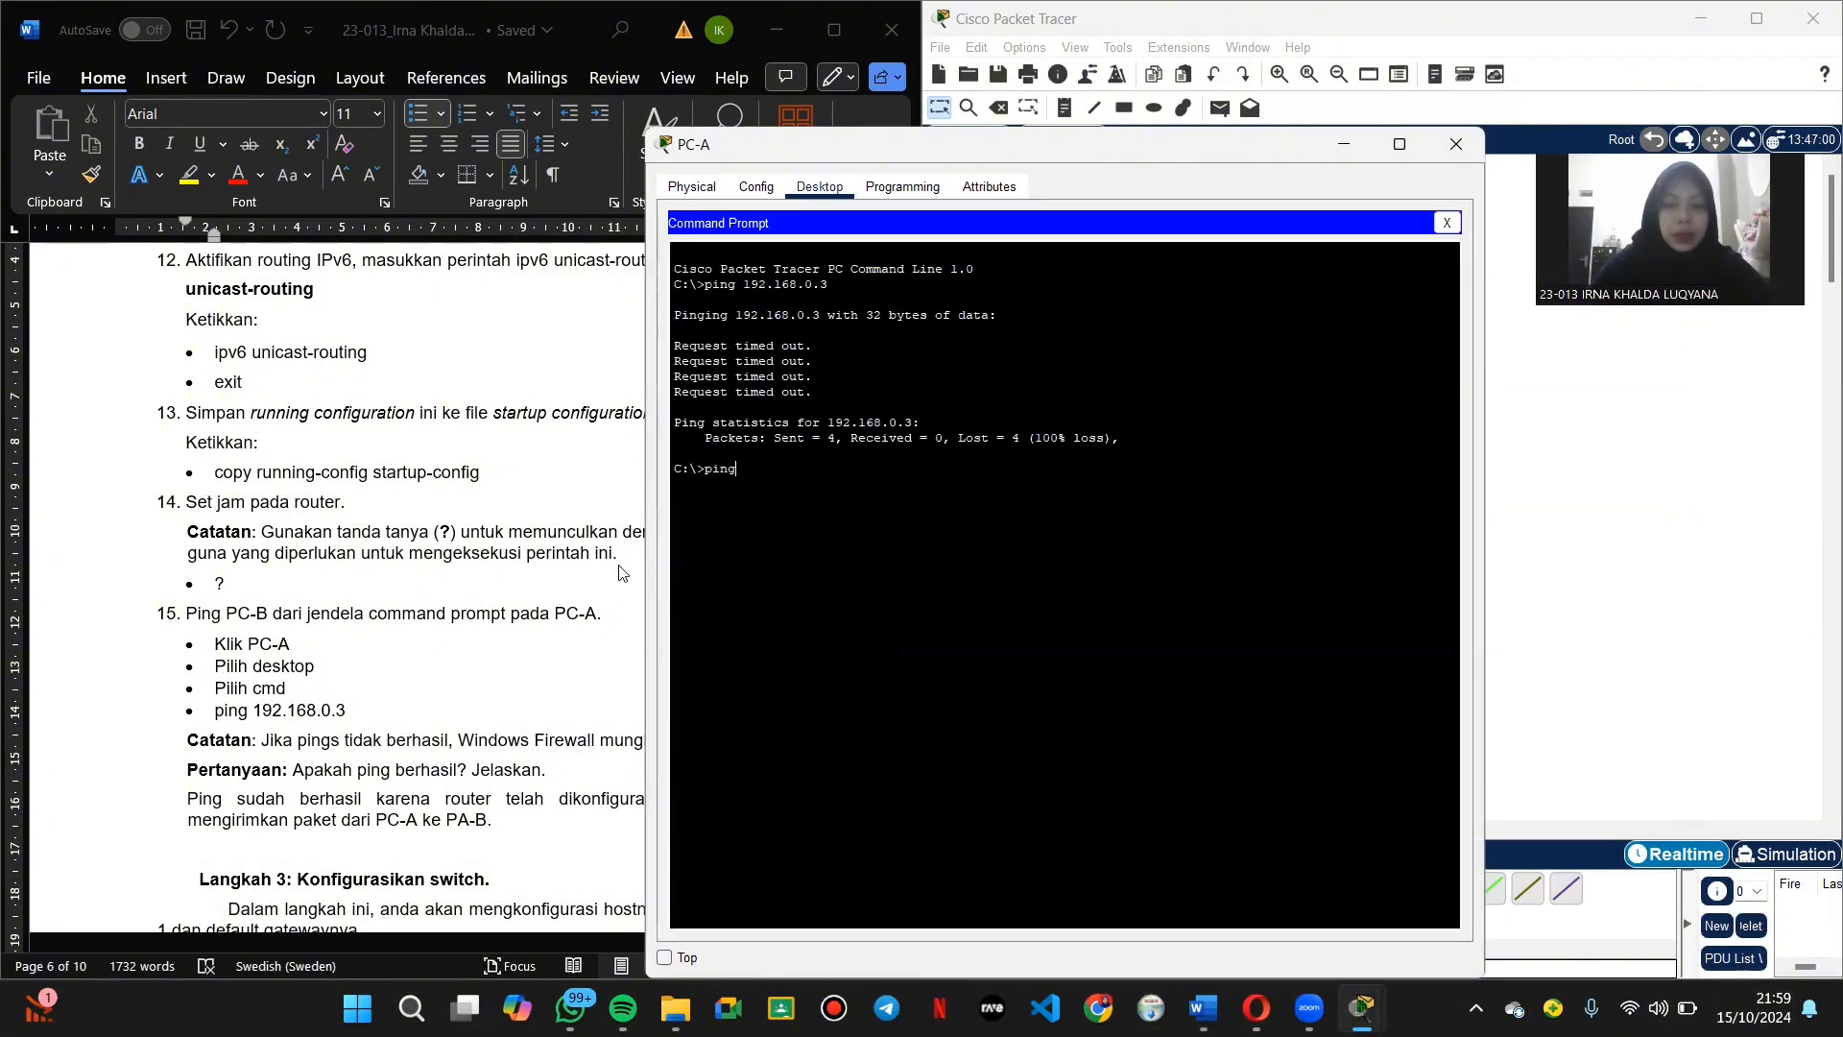
type(" 192.168.0.3")
key("Return")
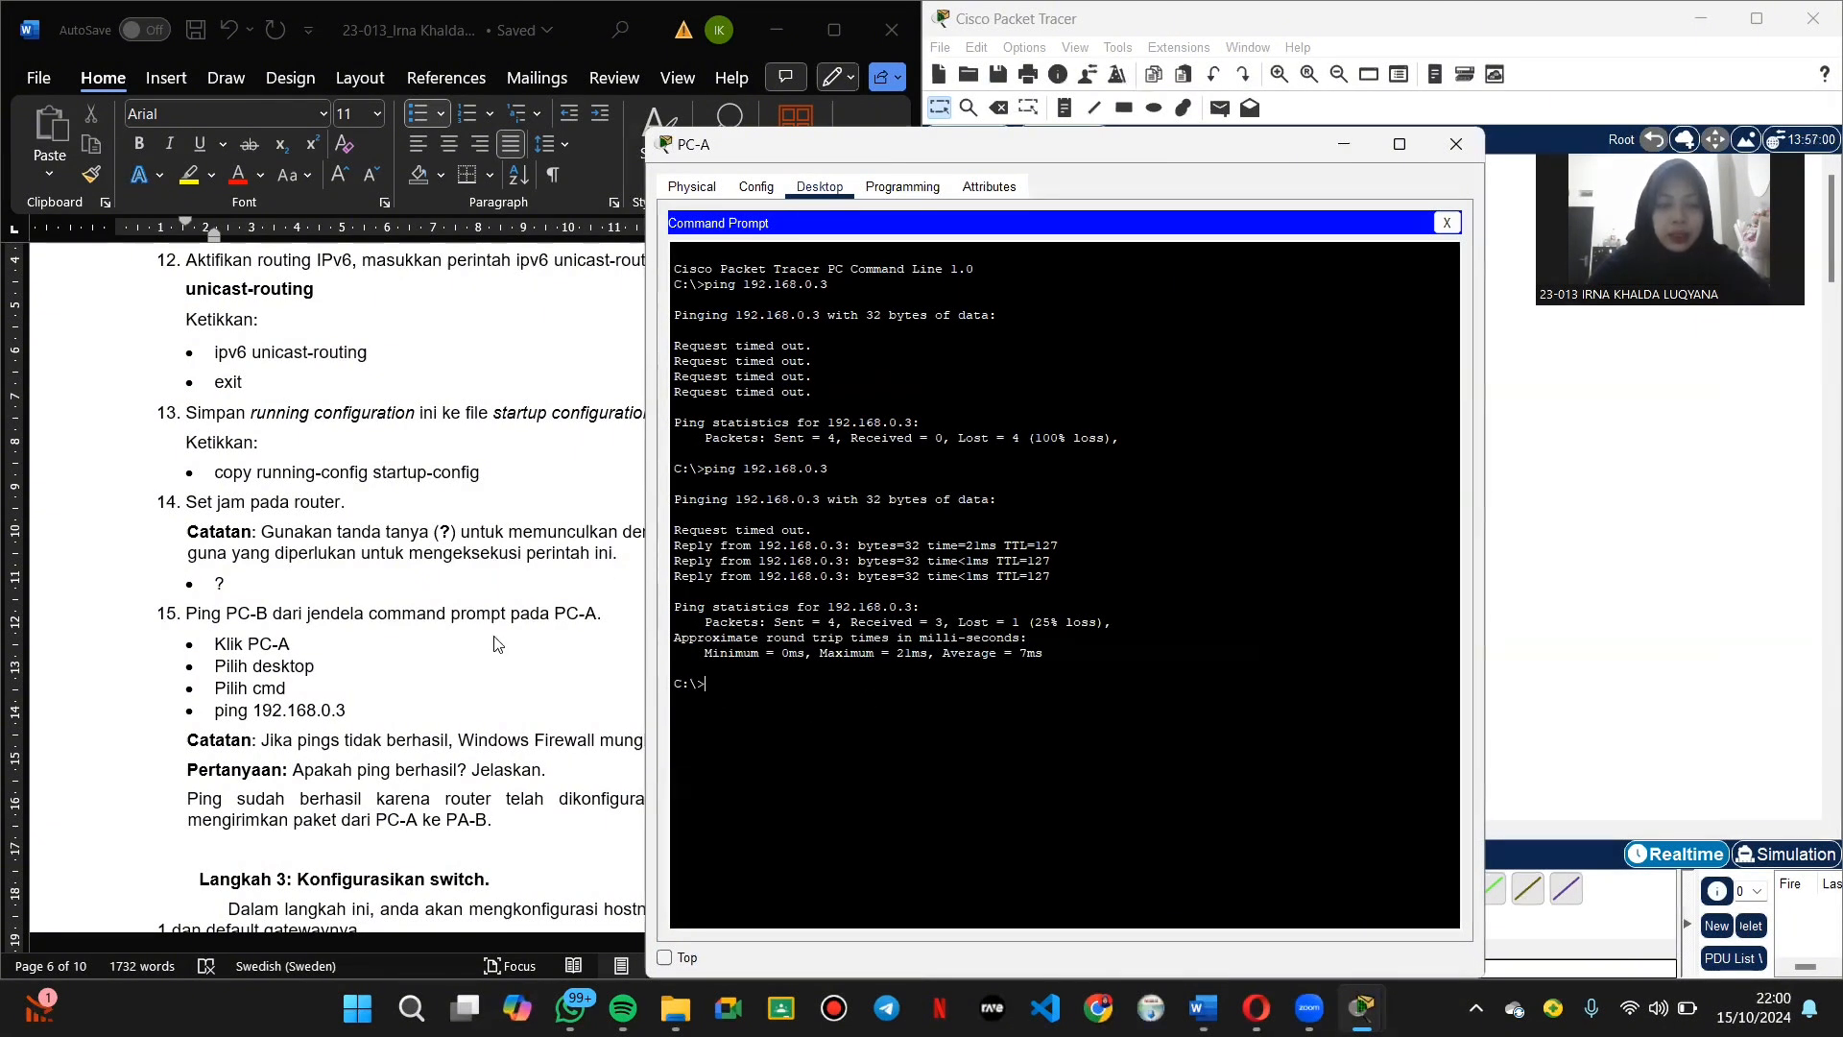
scroll(497, 645, "down", 1)
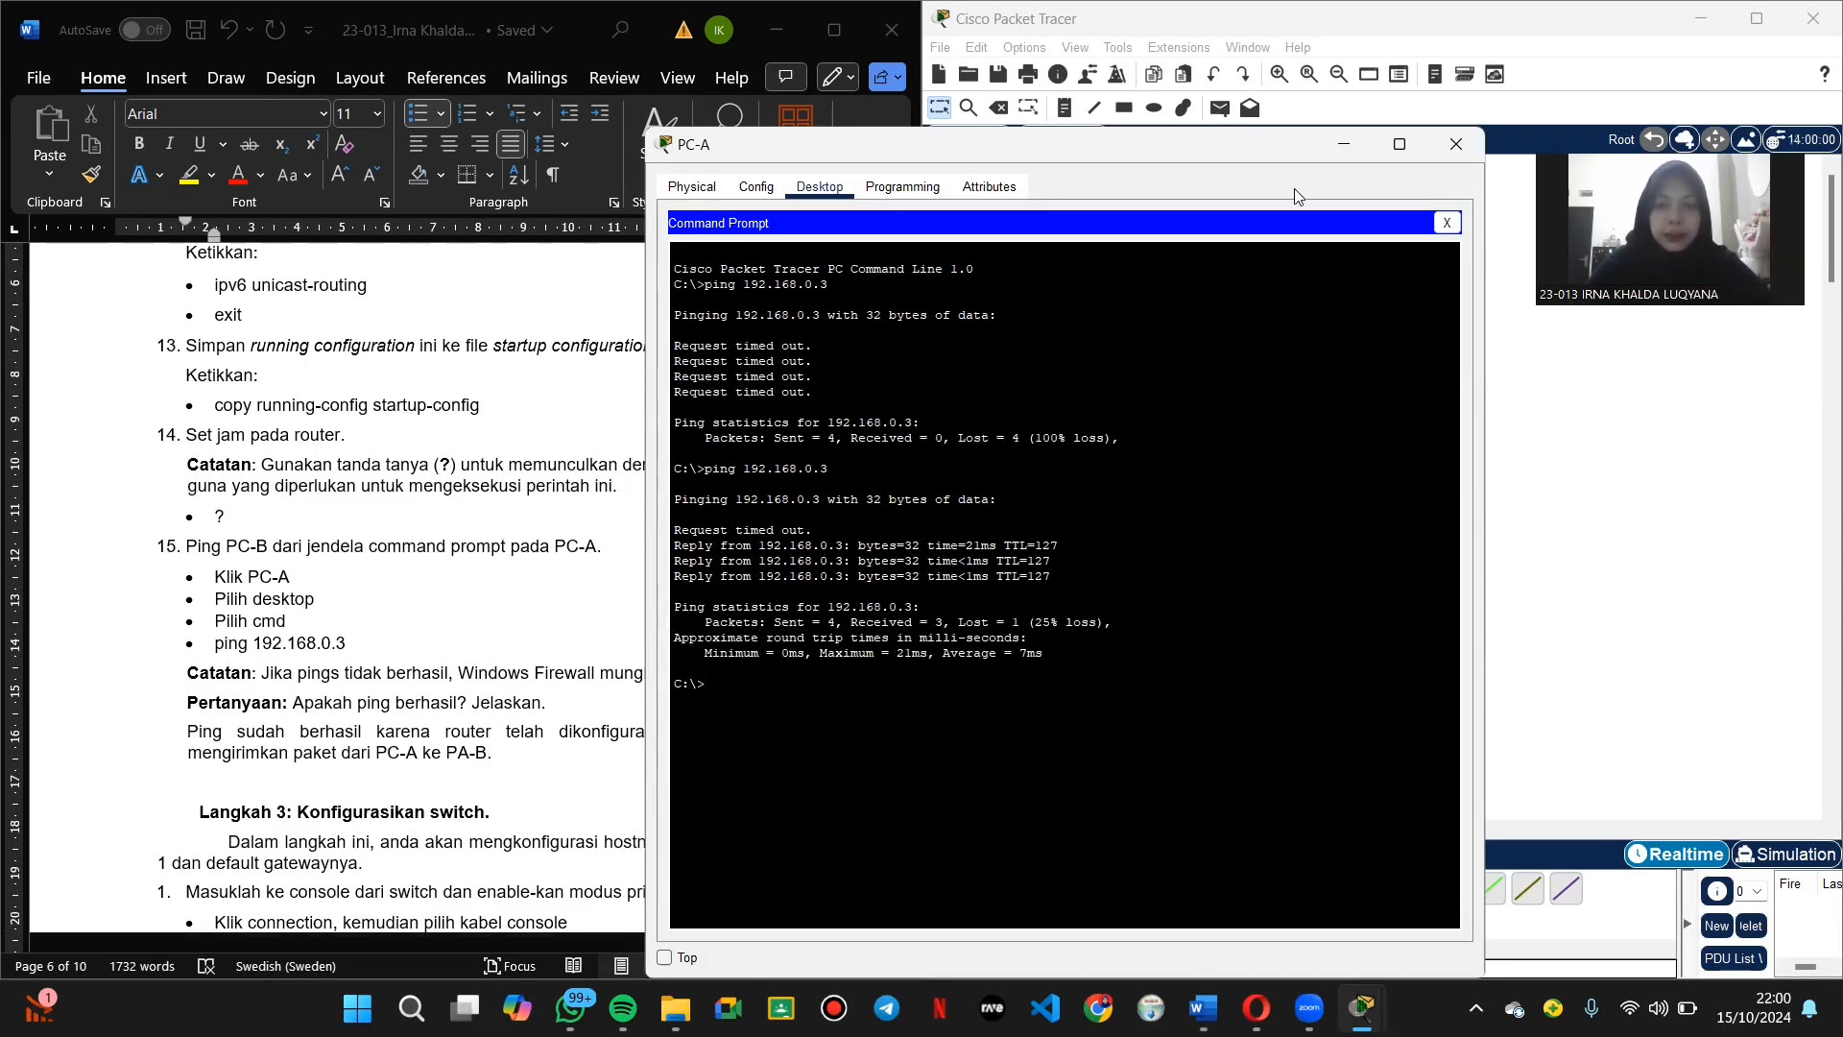
Step: Cable PC-A's RS 232 port to switch S1's Console port with a console cable, then reopen PC-A
left_click(1462, 144)
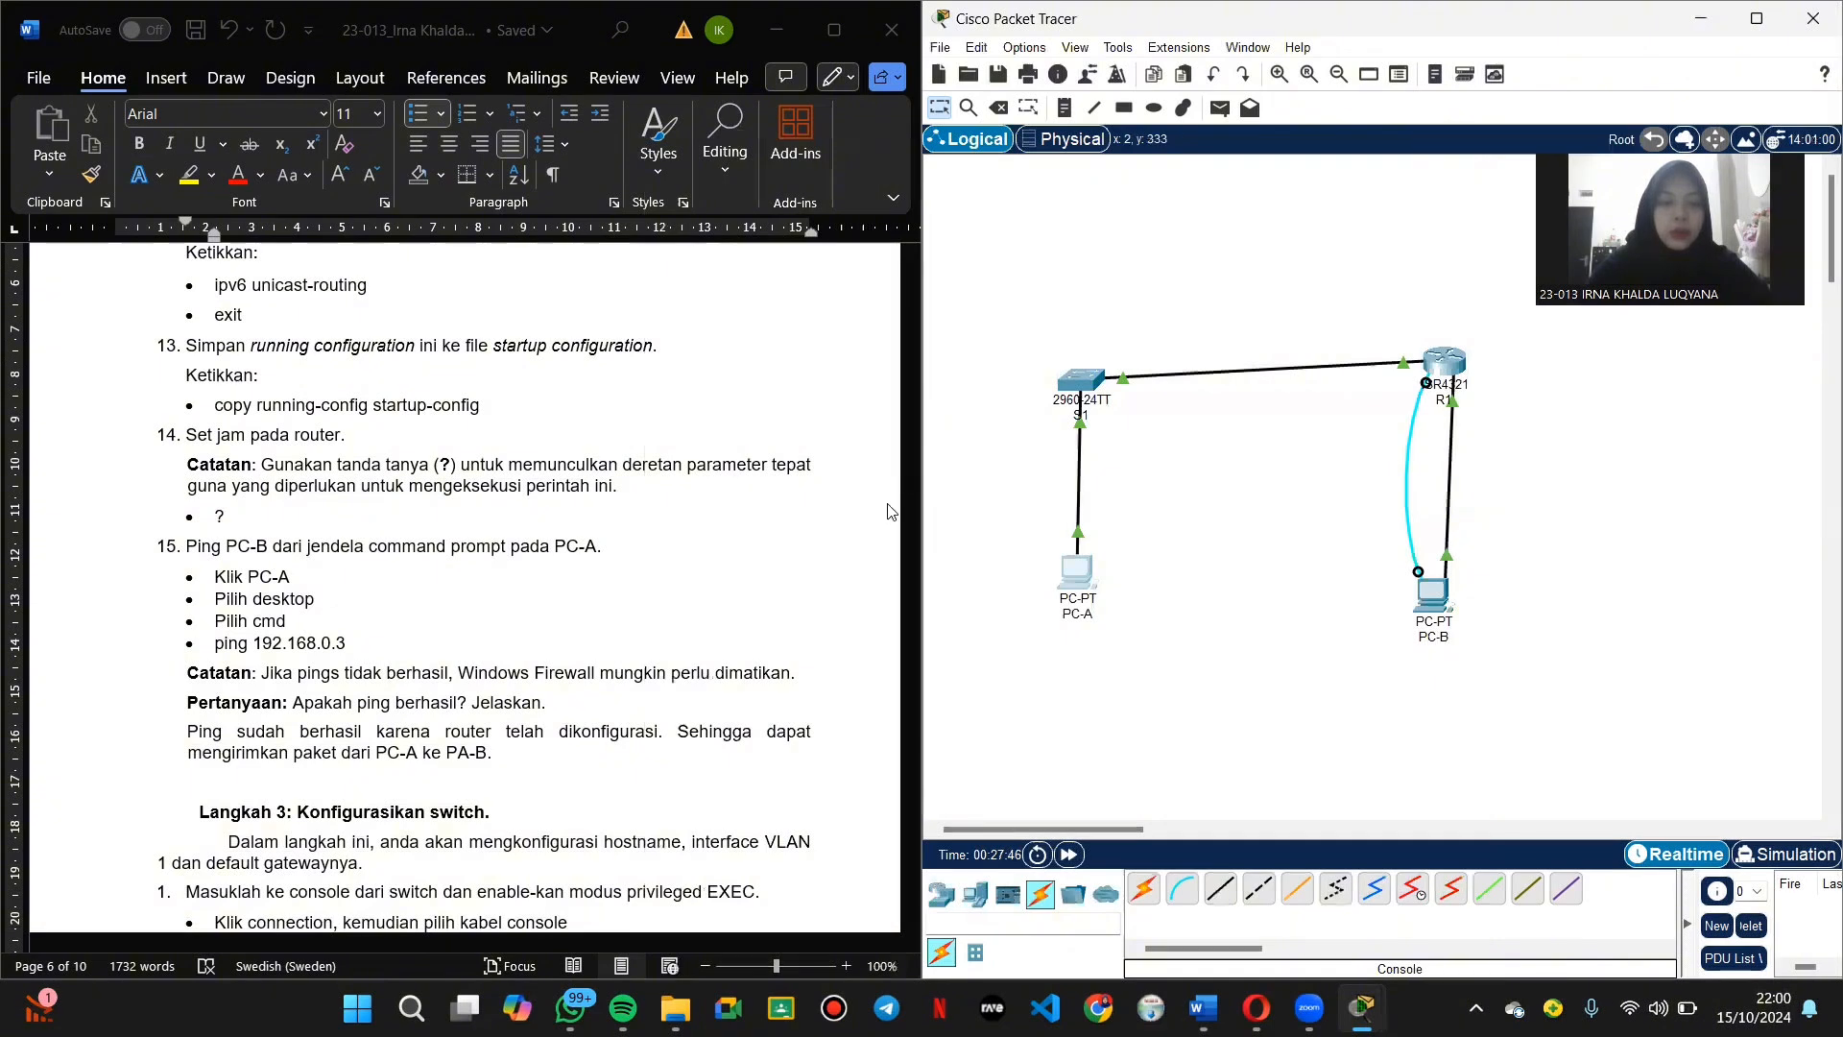
scroll(590, 680, "down", 3)
scroll(590, 680, "down", 1)
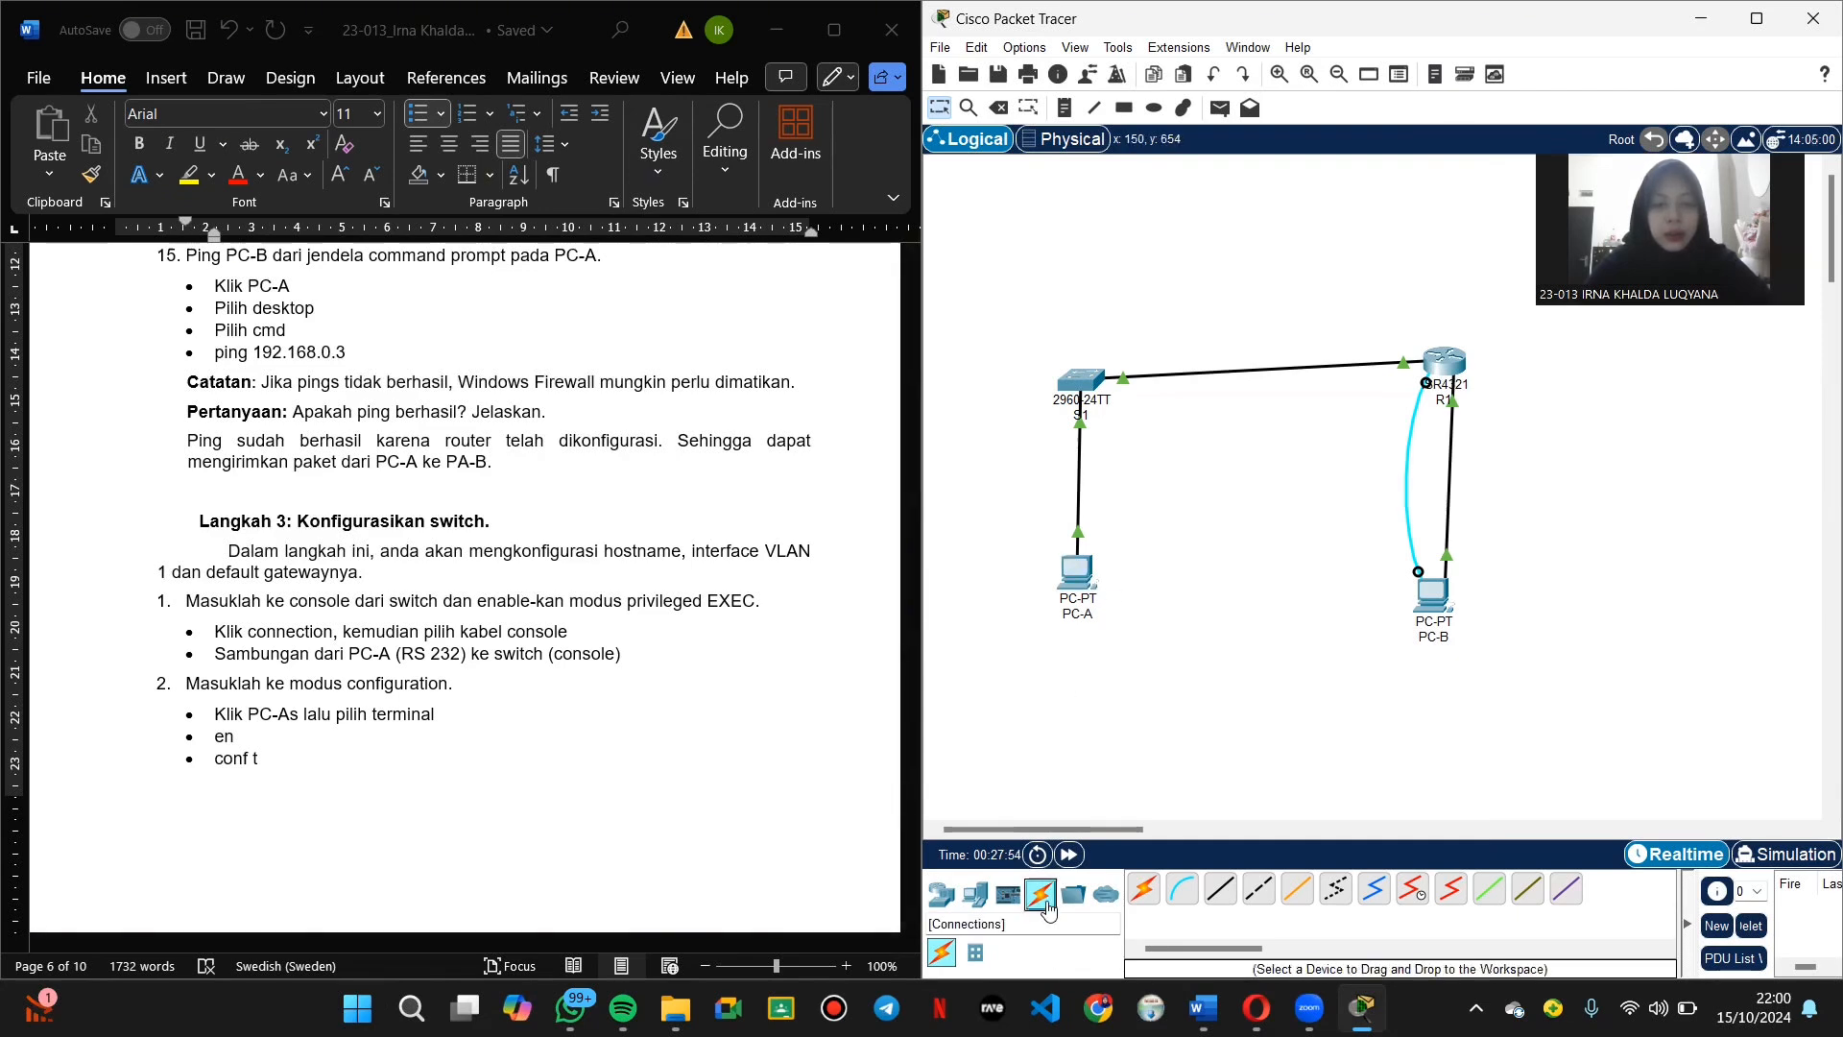
left_click(1176, 891)
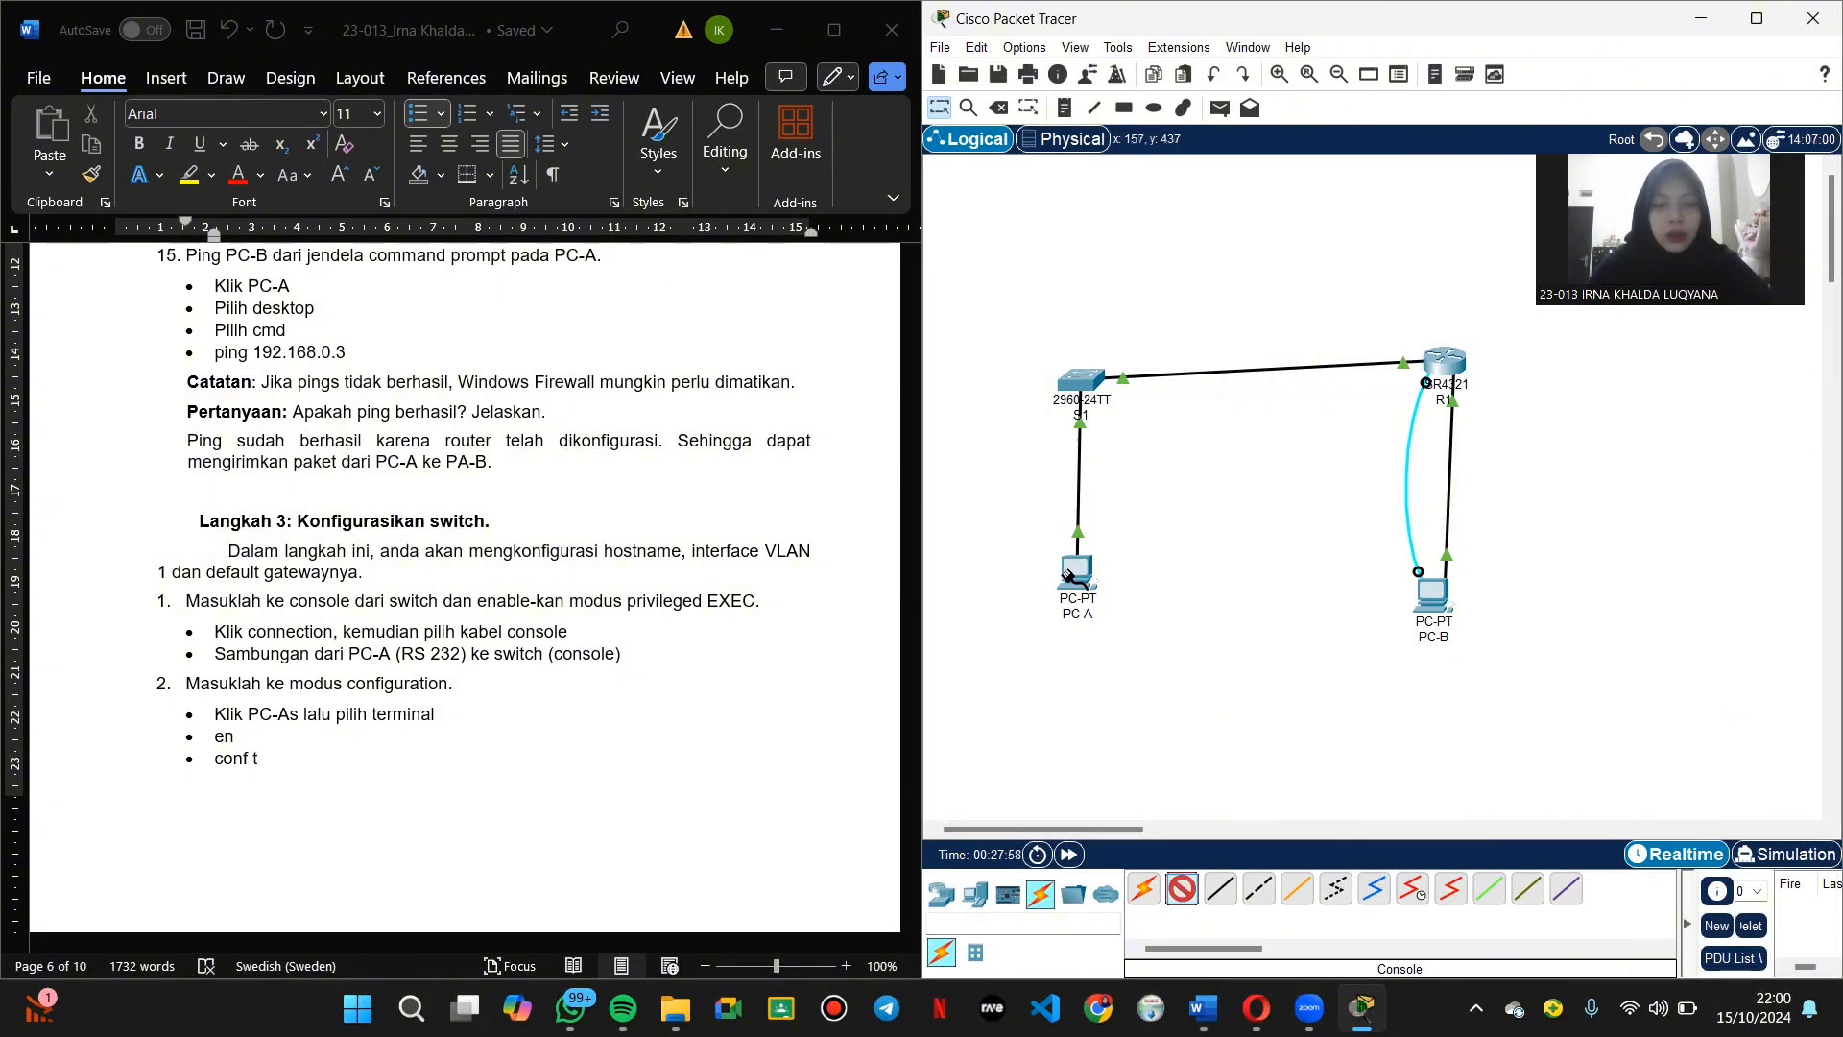
left_click(1071, 574)
left_click(1118, 590)
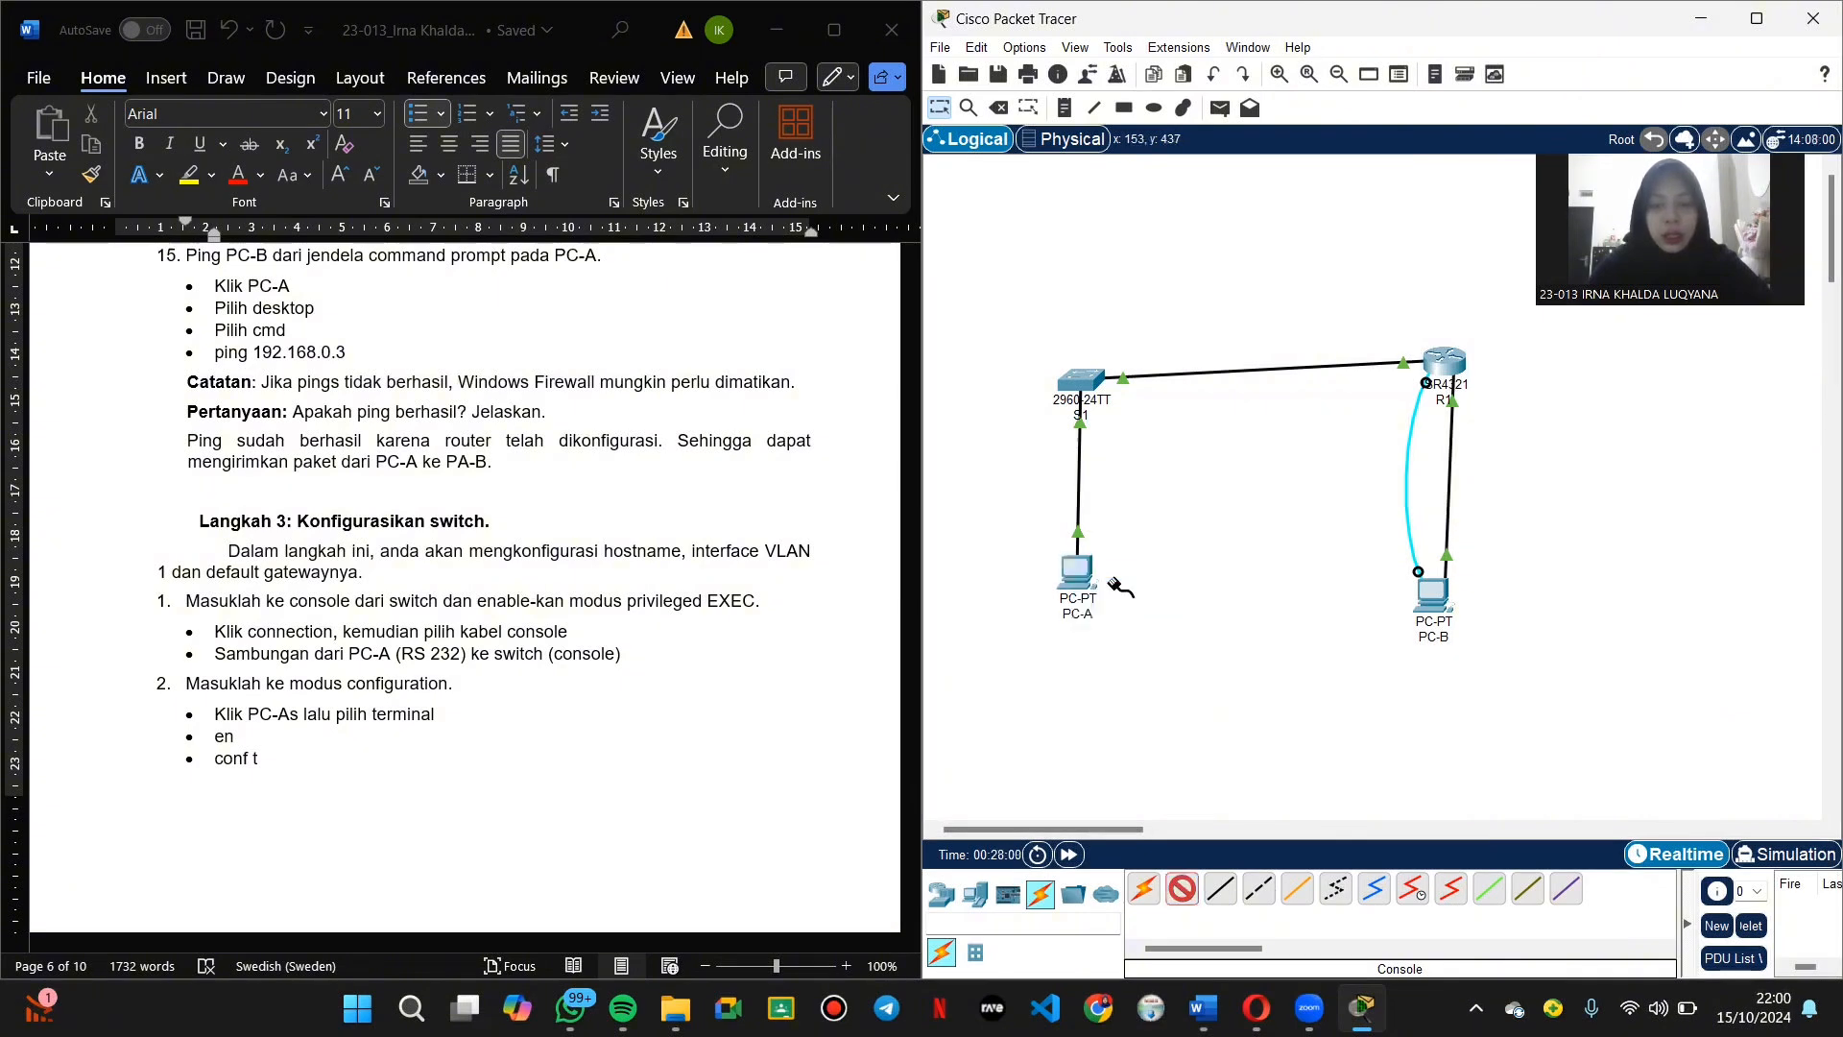
left_click(1095, 376)
left_click(1129, 387)
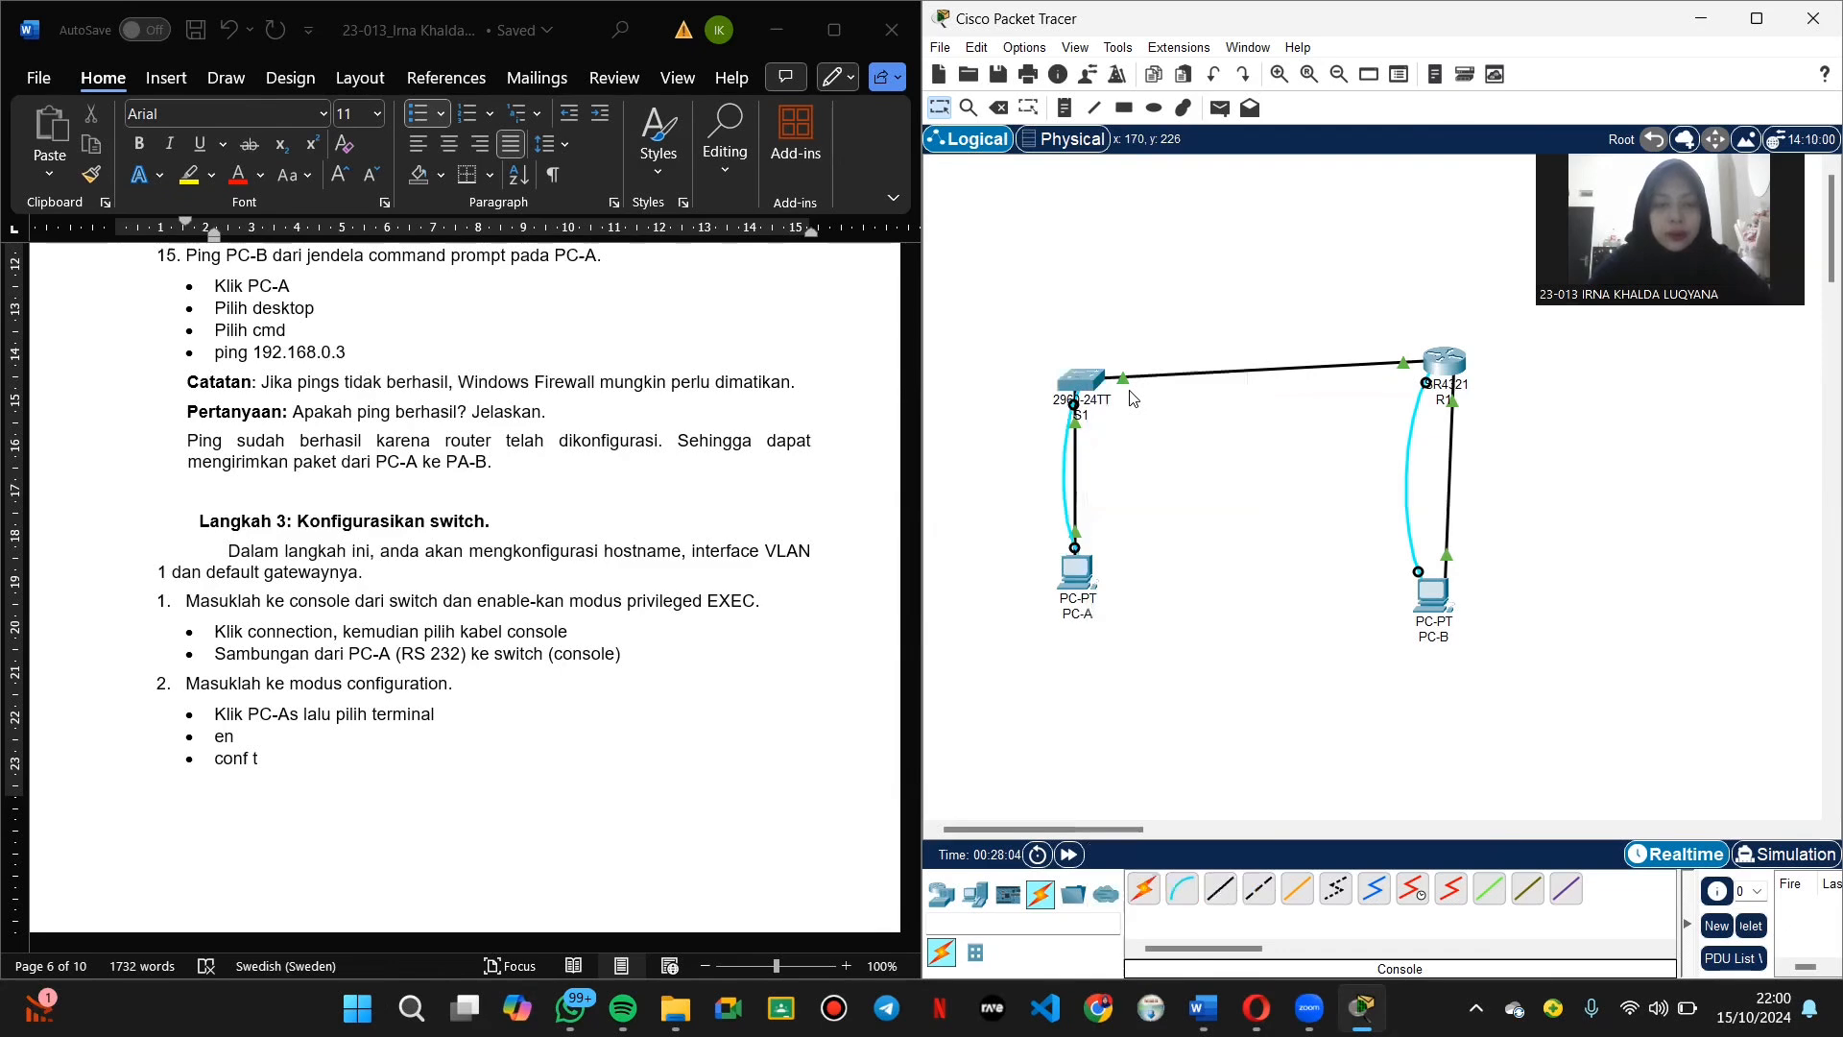
left_click(1082, 581)
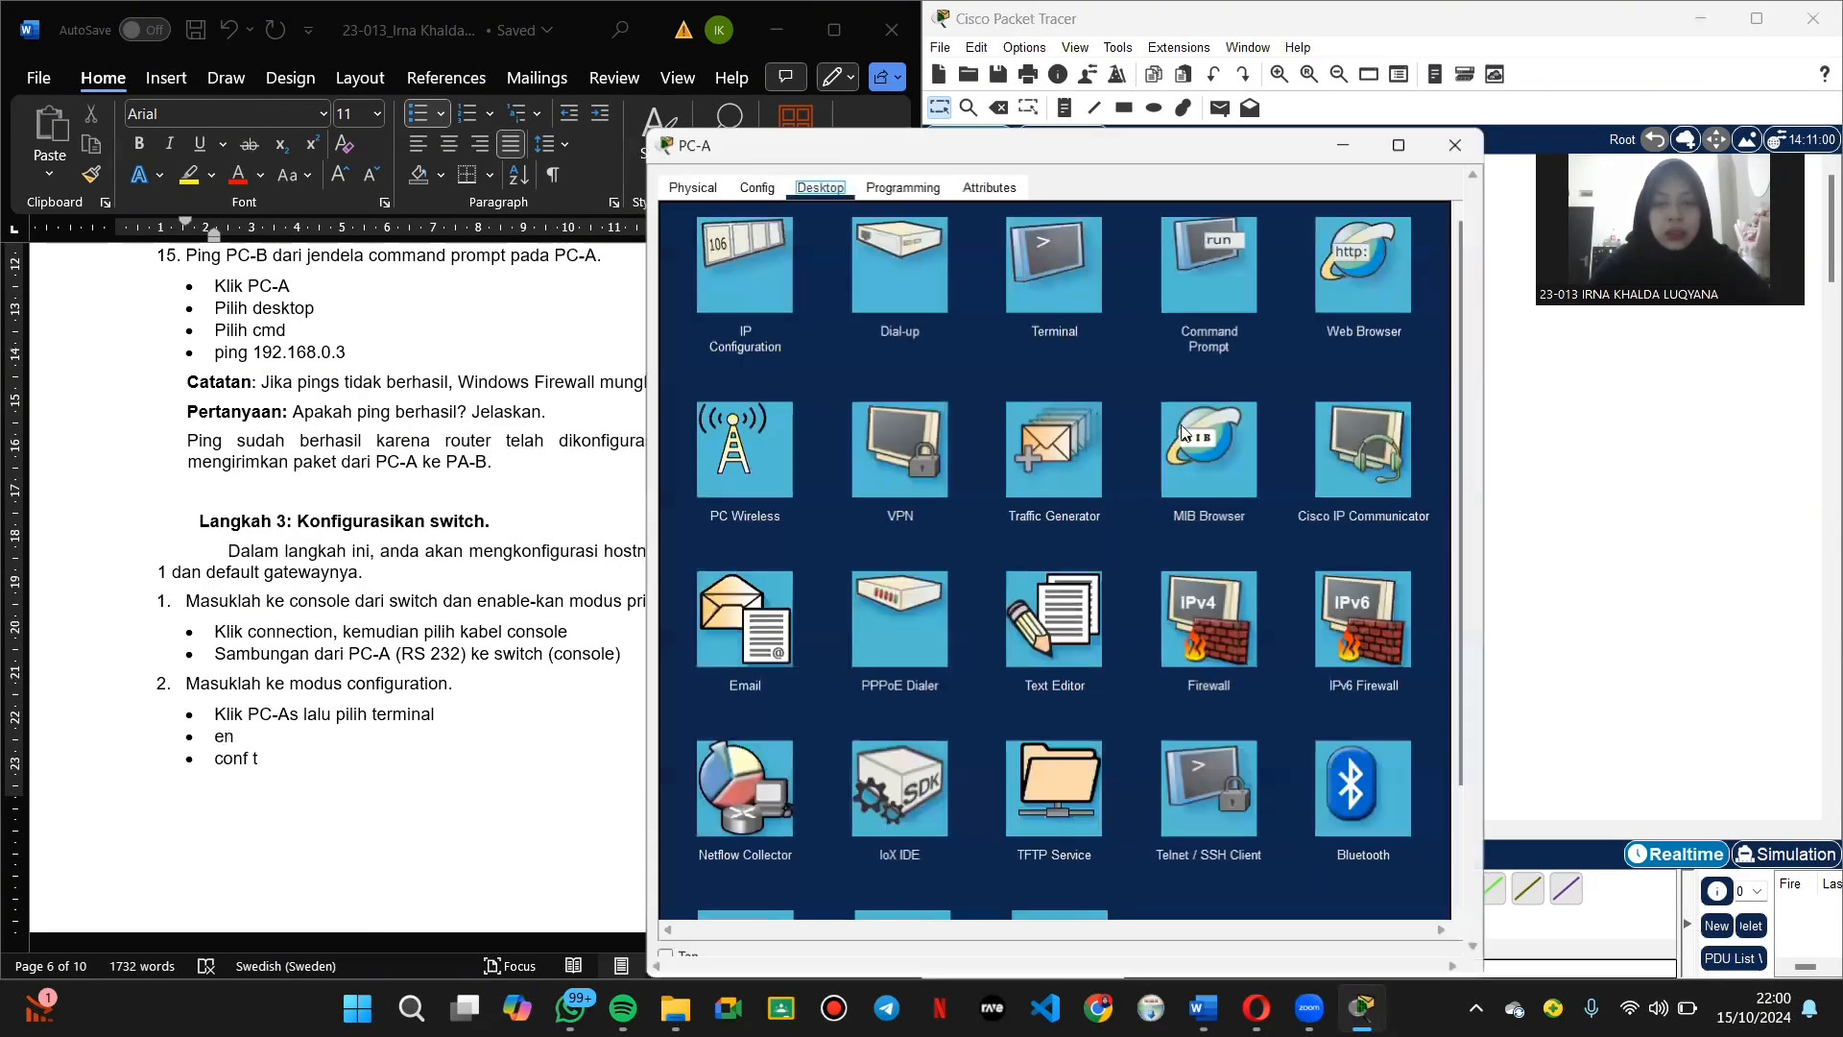
Step: Connect PC-A's Terminal to S1 with default serial settings and enter 'en' then 'conf t'
left_click(1066, 273)
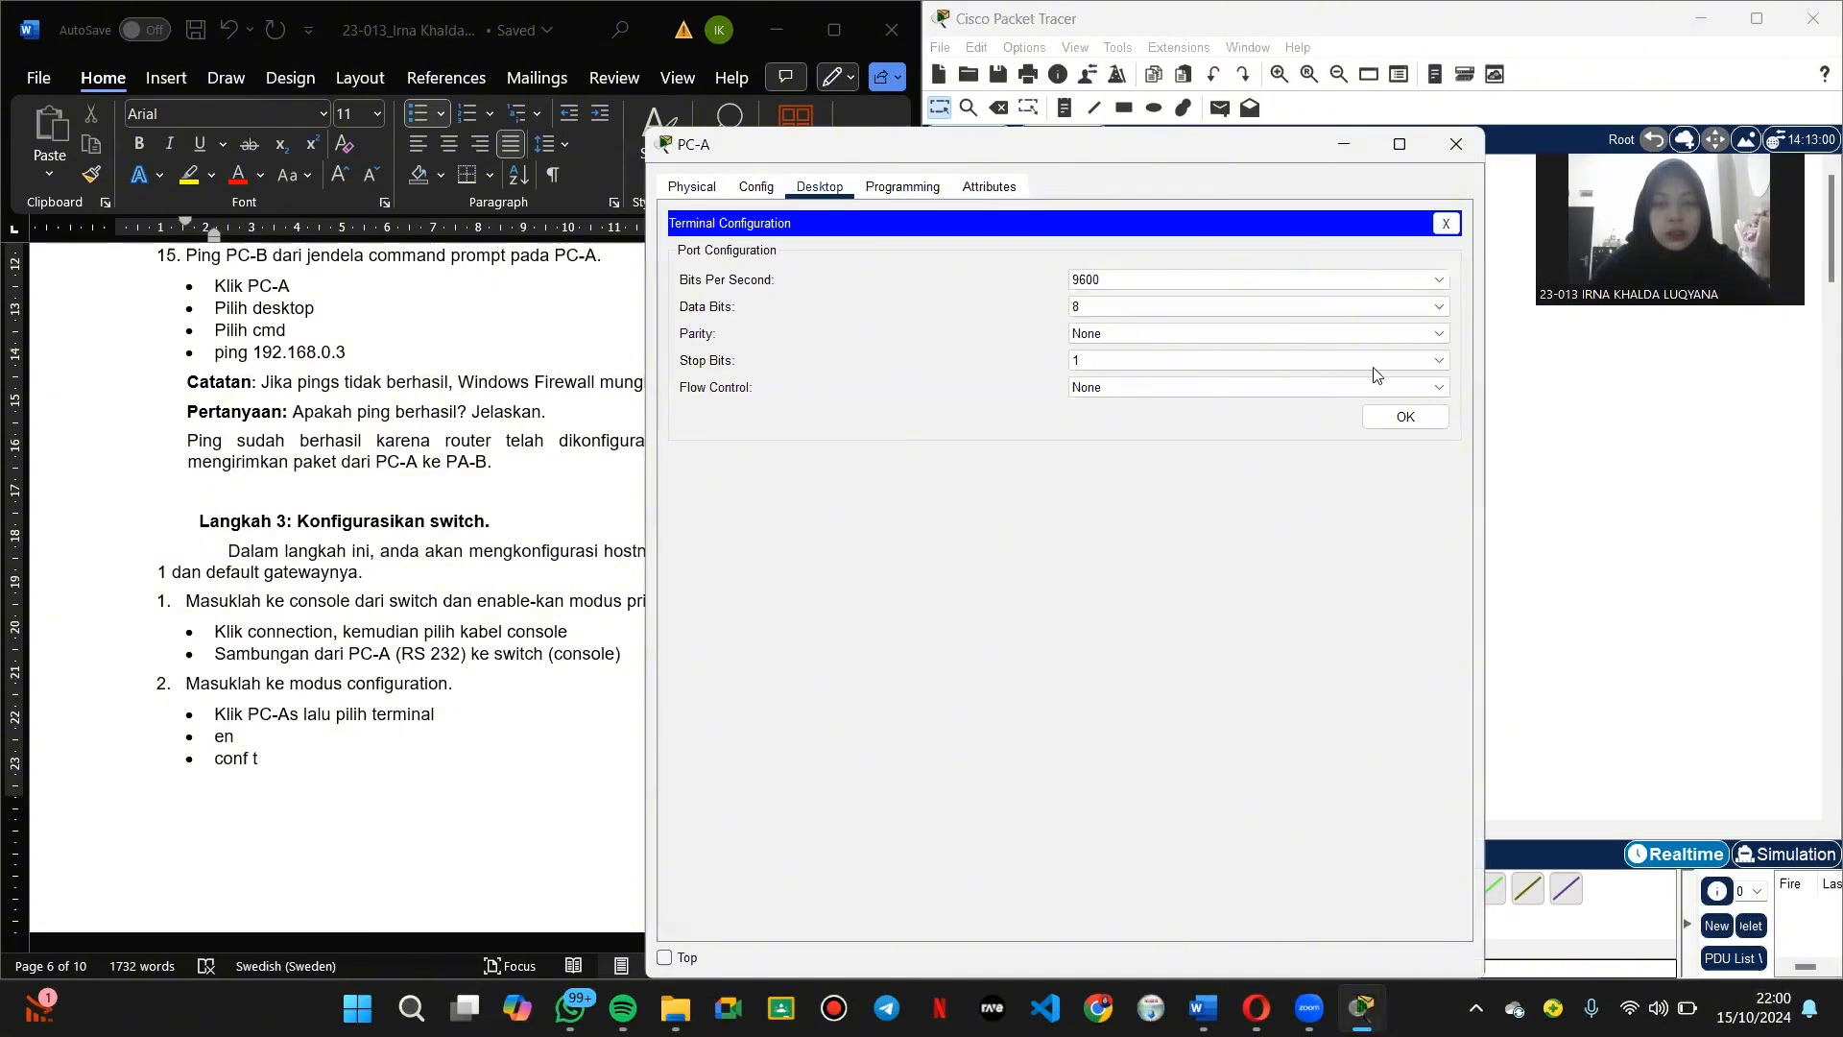
left_click(1407, 416)
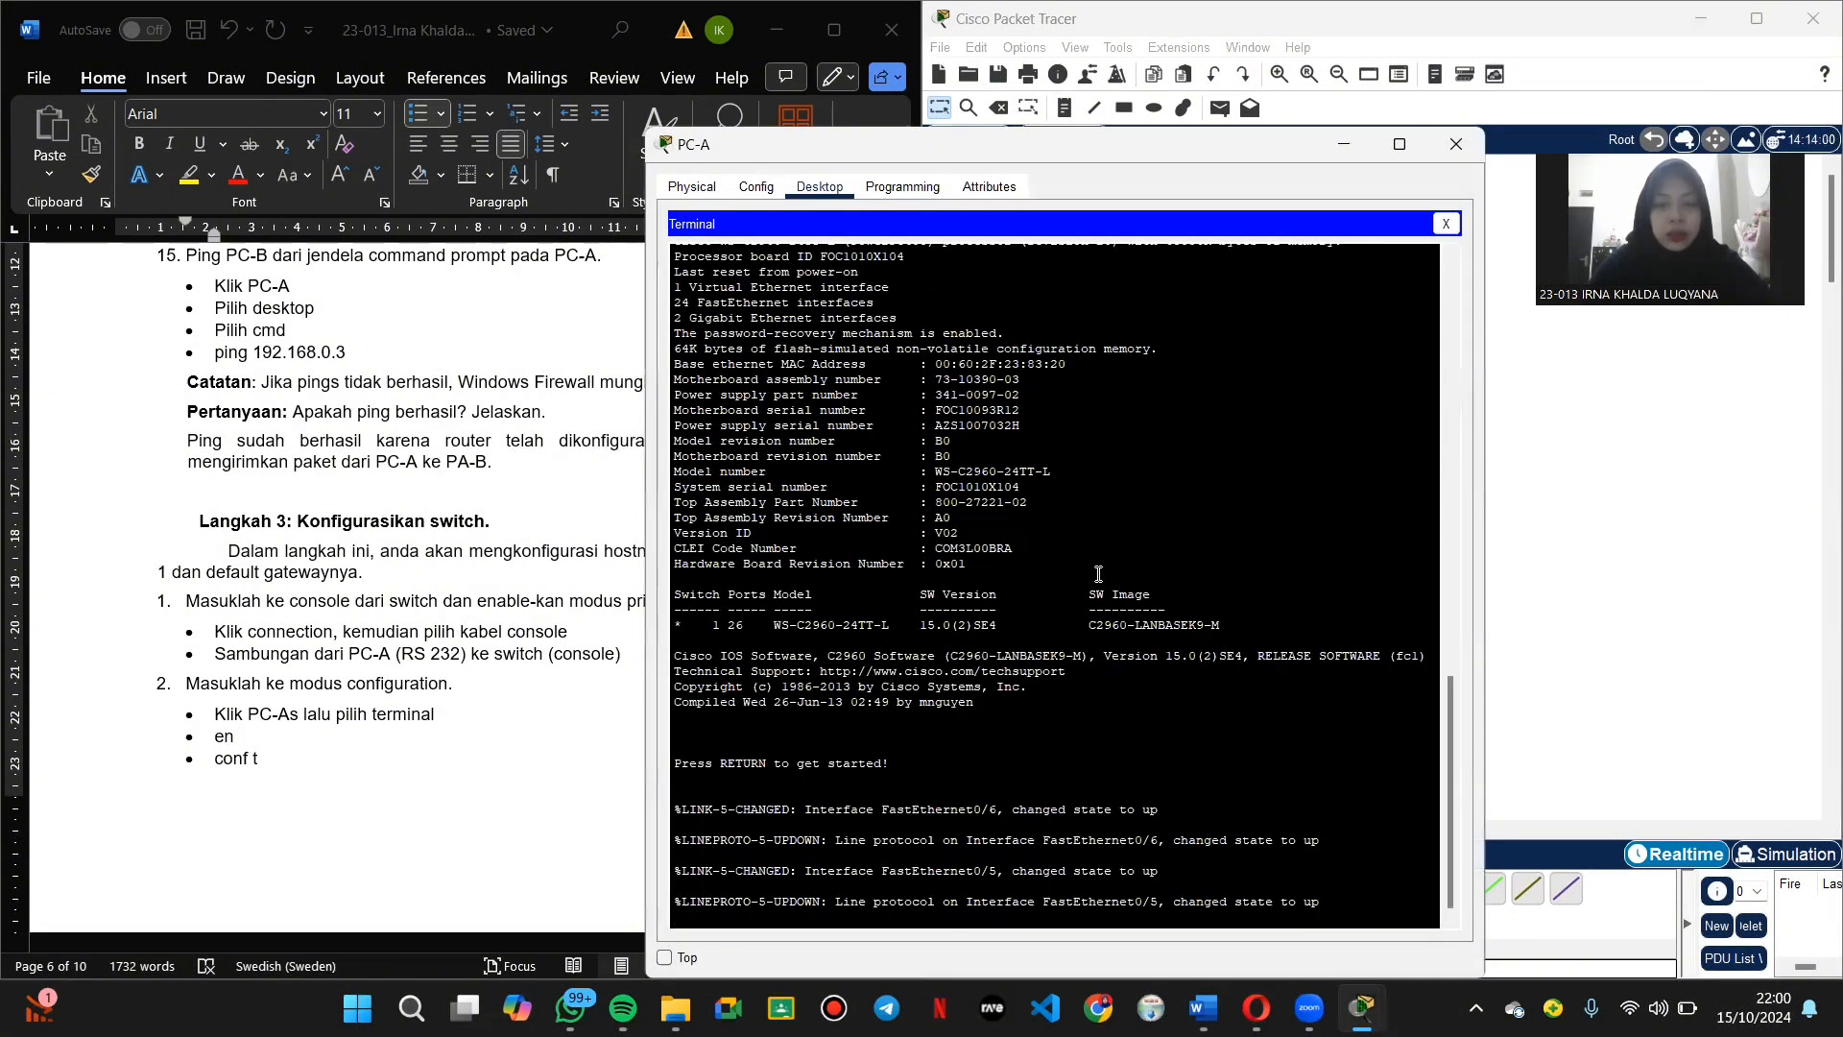
key("Return")
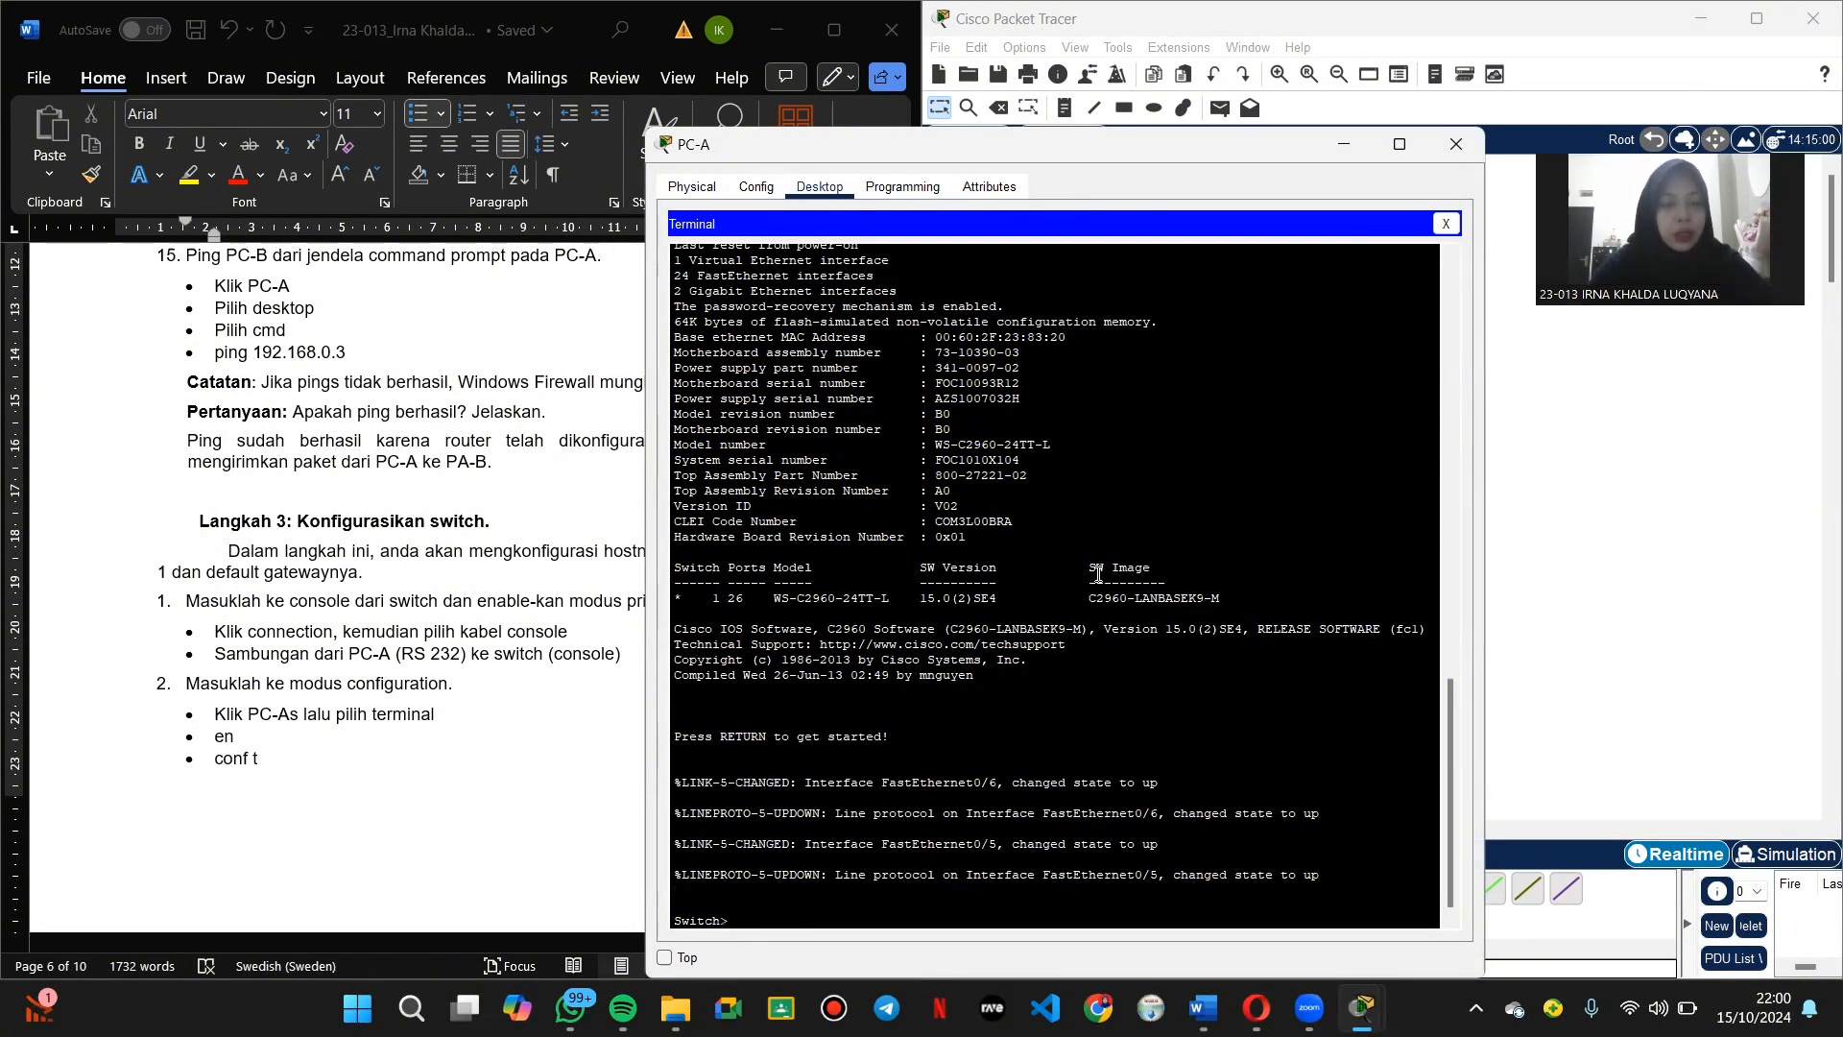
type("en")
key("Return")
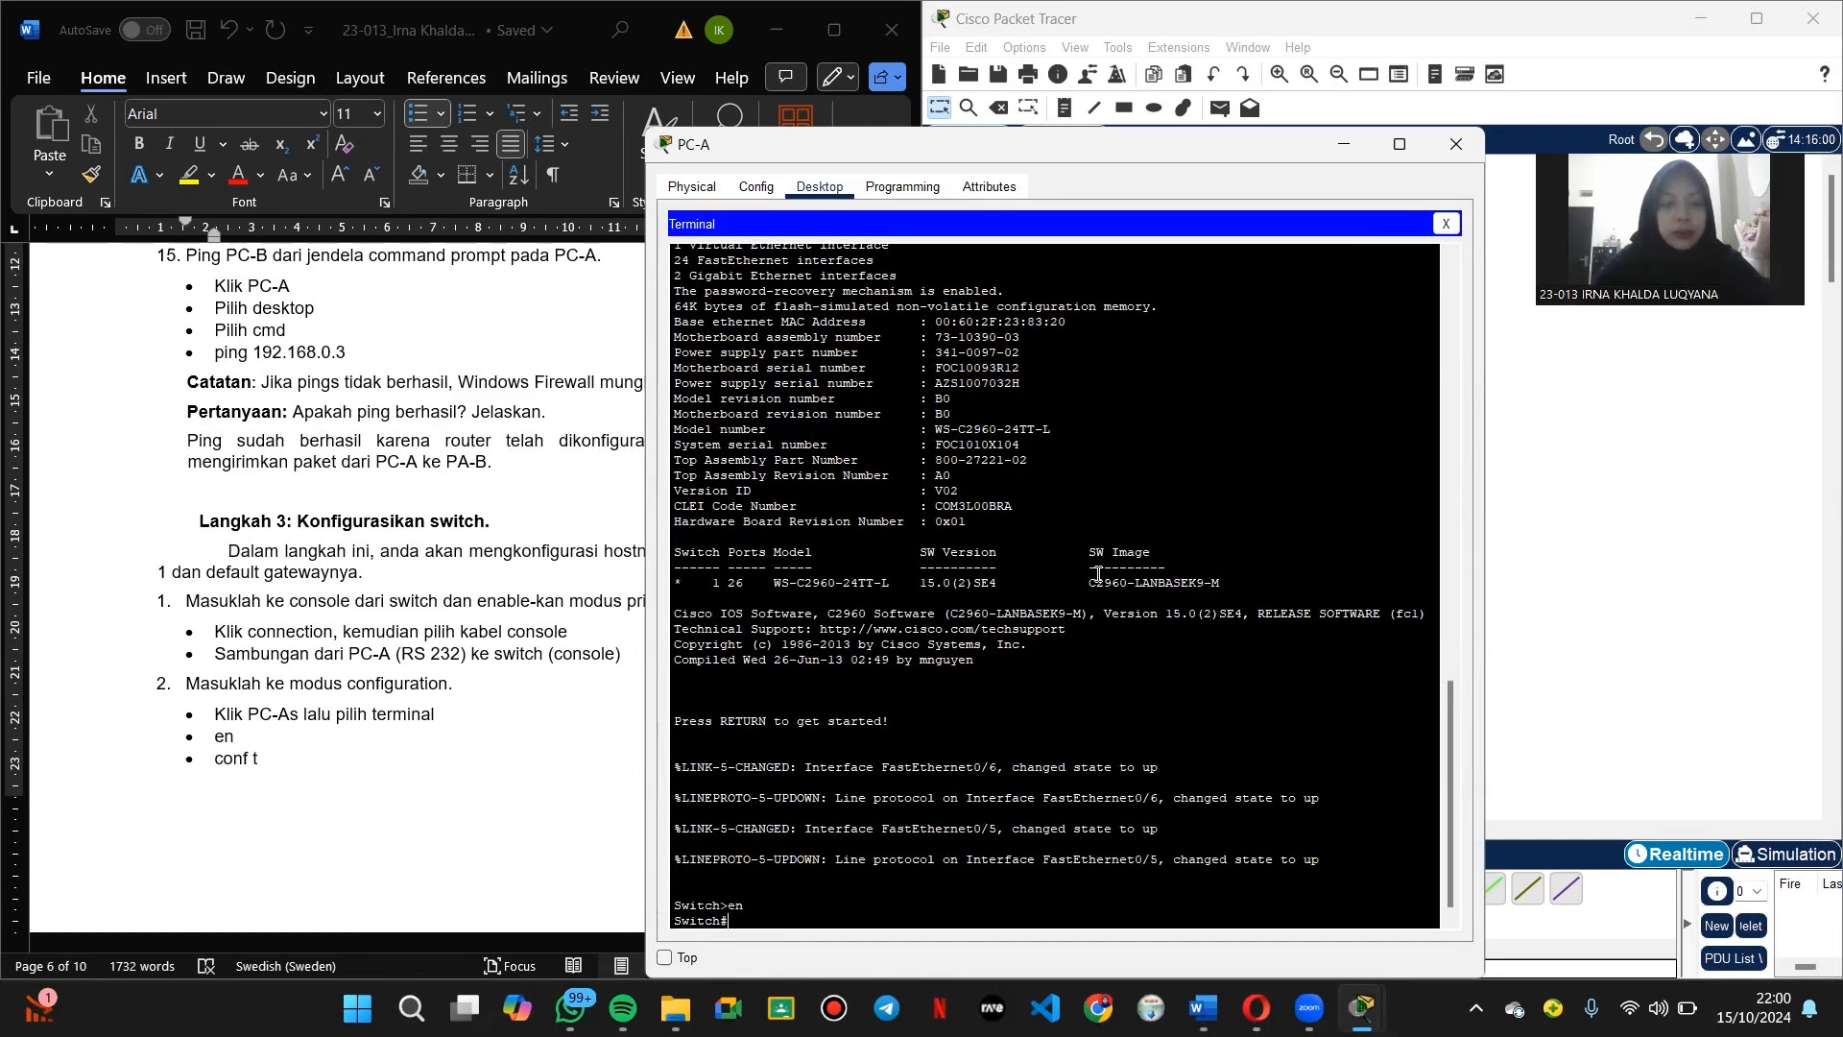
type("co")
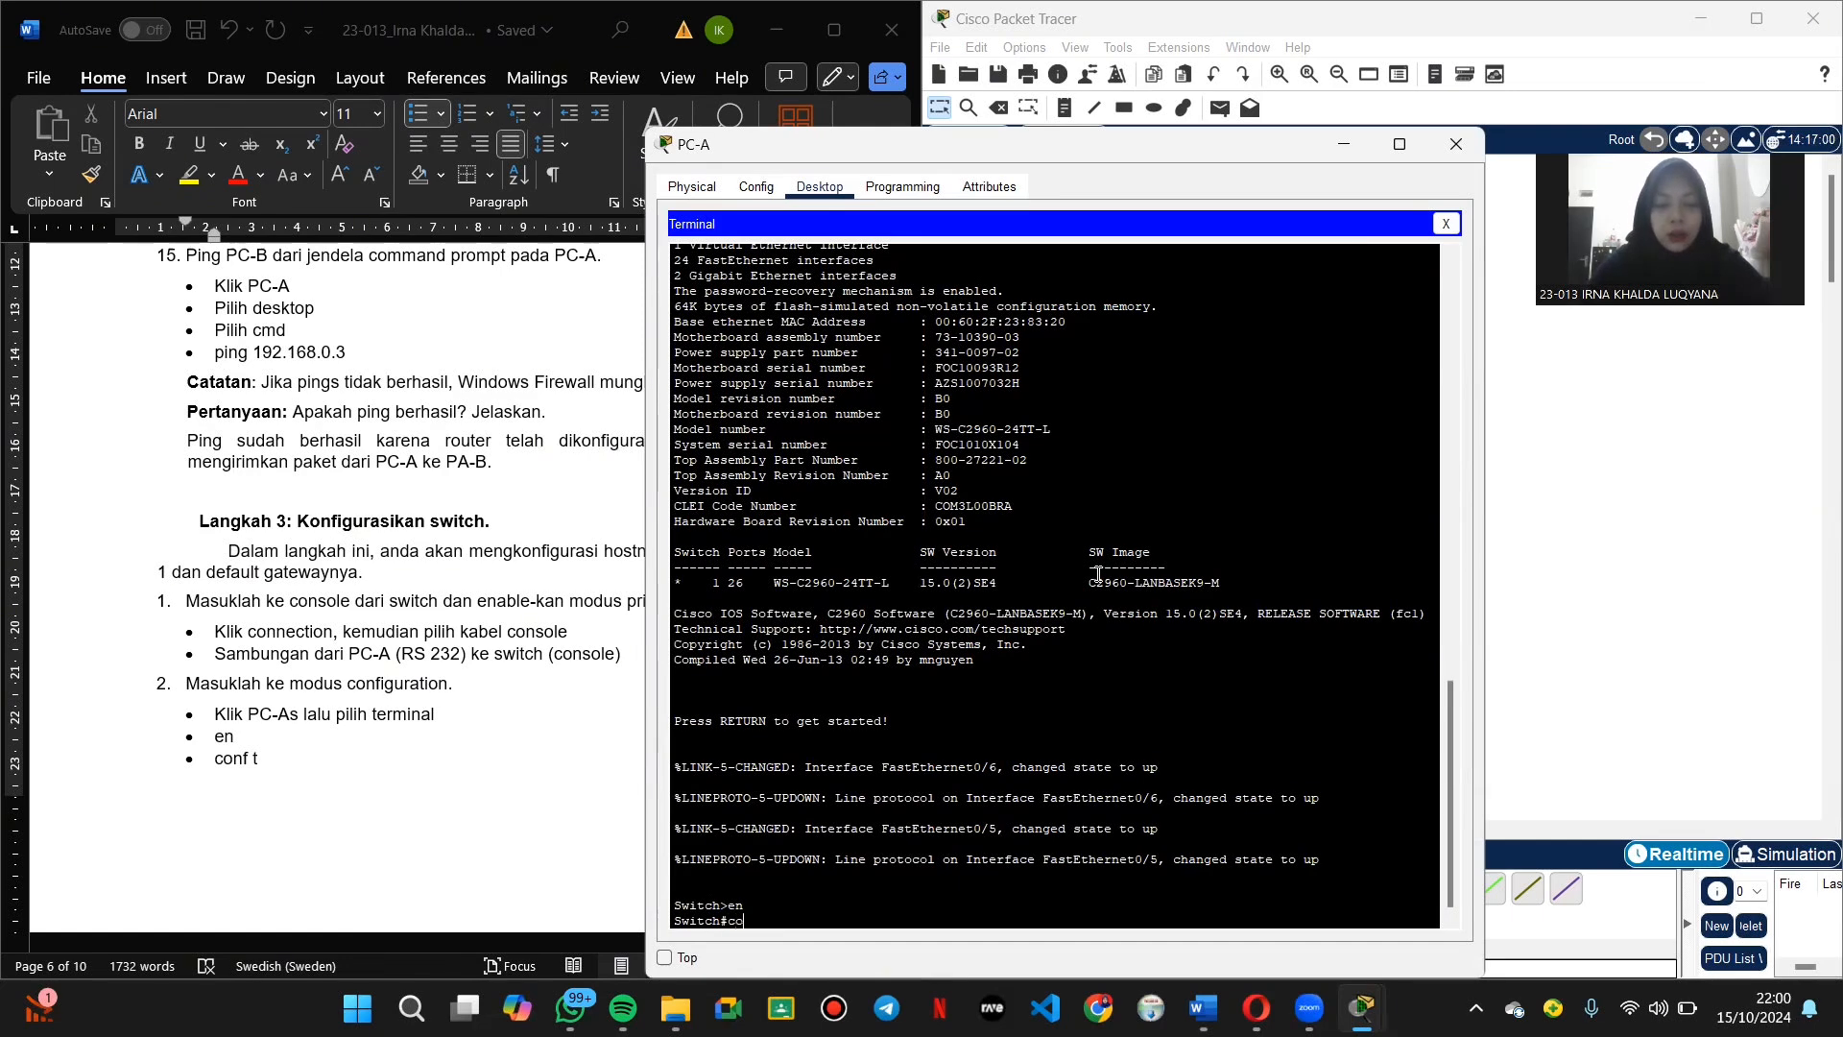
type("nf t")
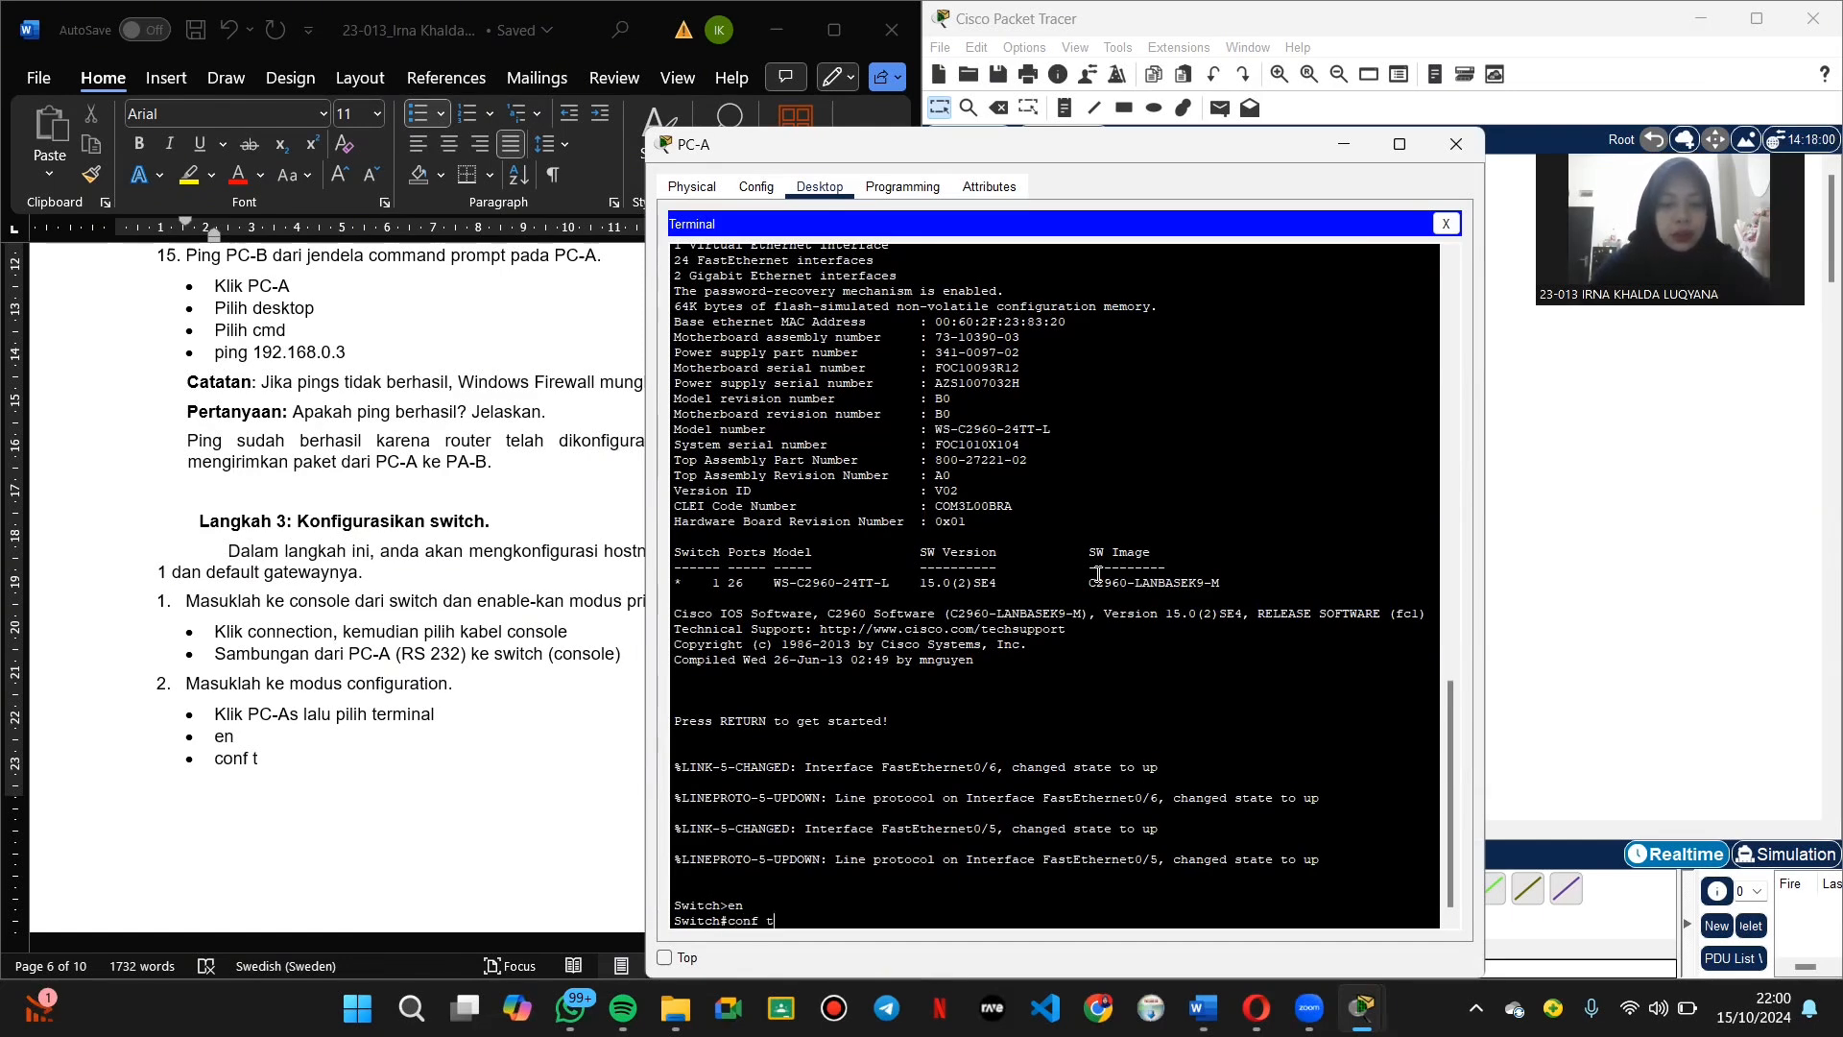
key("Return")
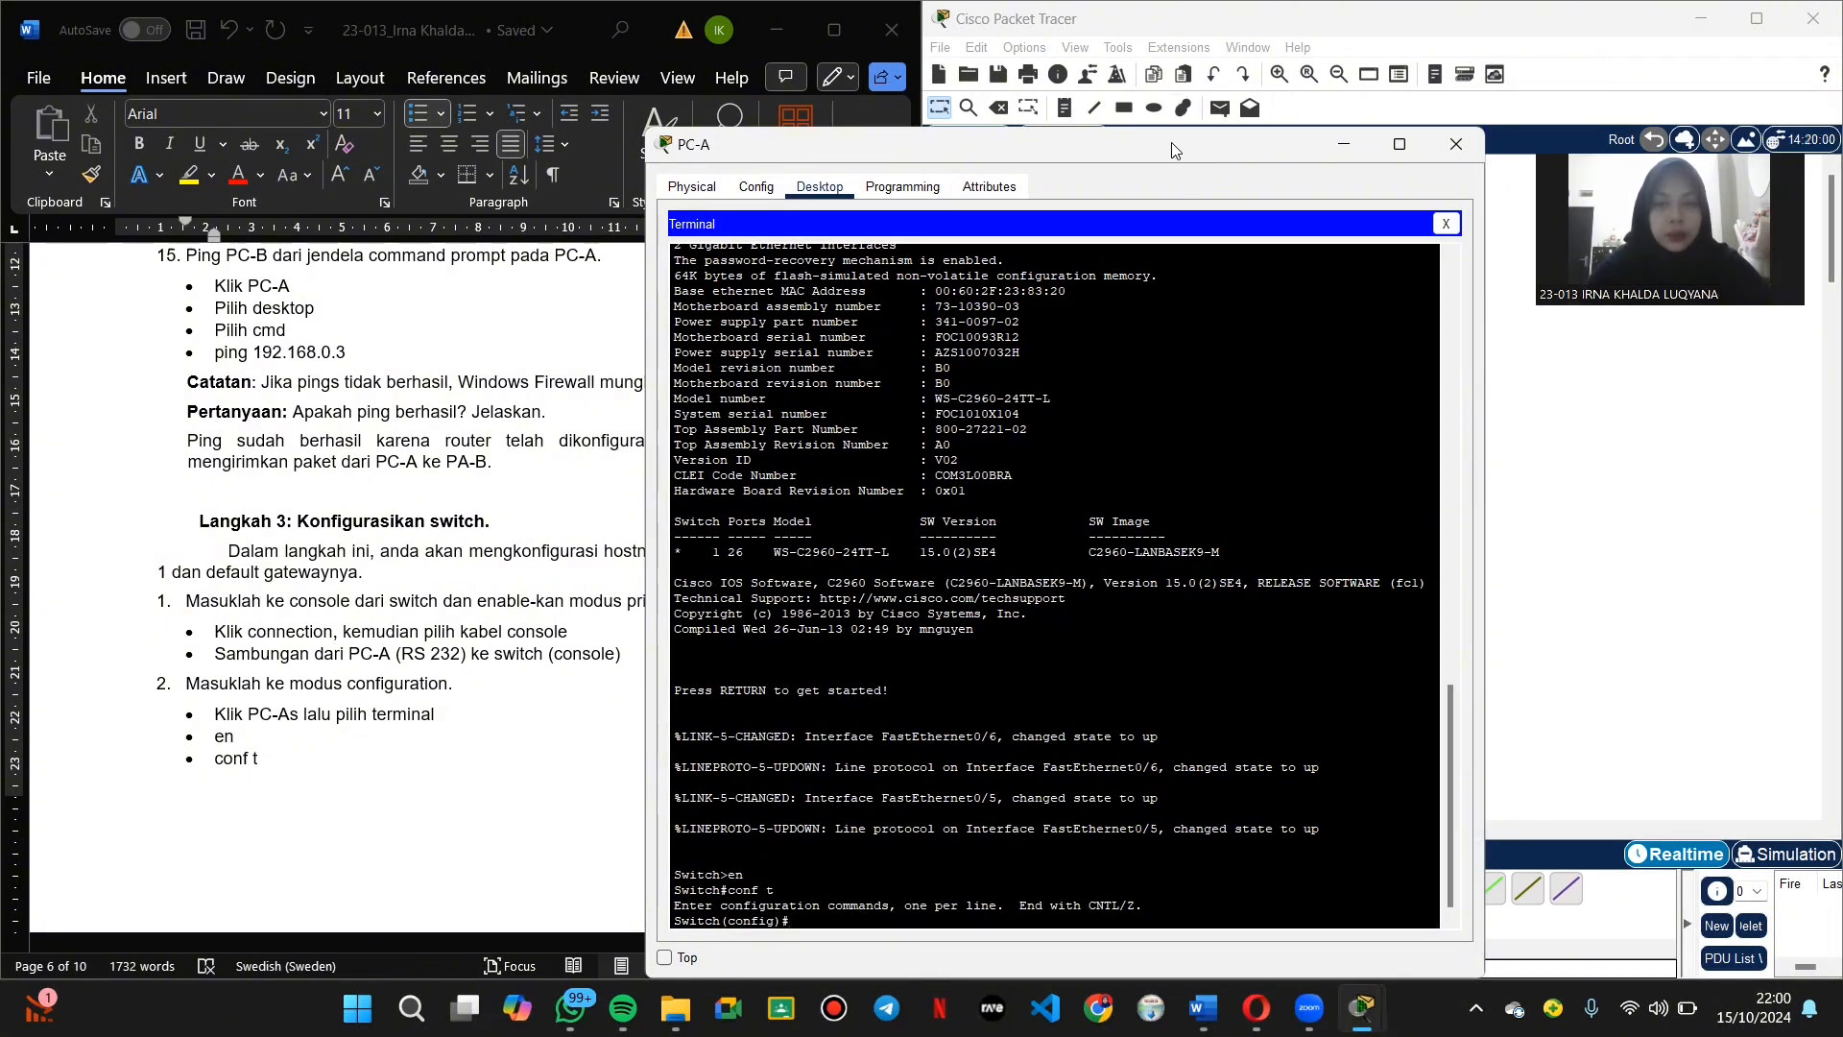
left_click_drag(1207, 148, 1404, 119)
Step: Set the switch hostname to S1 and disable DNS lookup with 'no ip domain-lookup'
scroll(471, 548, "down", 7)
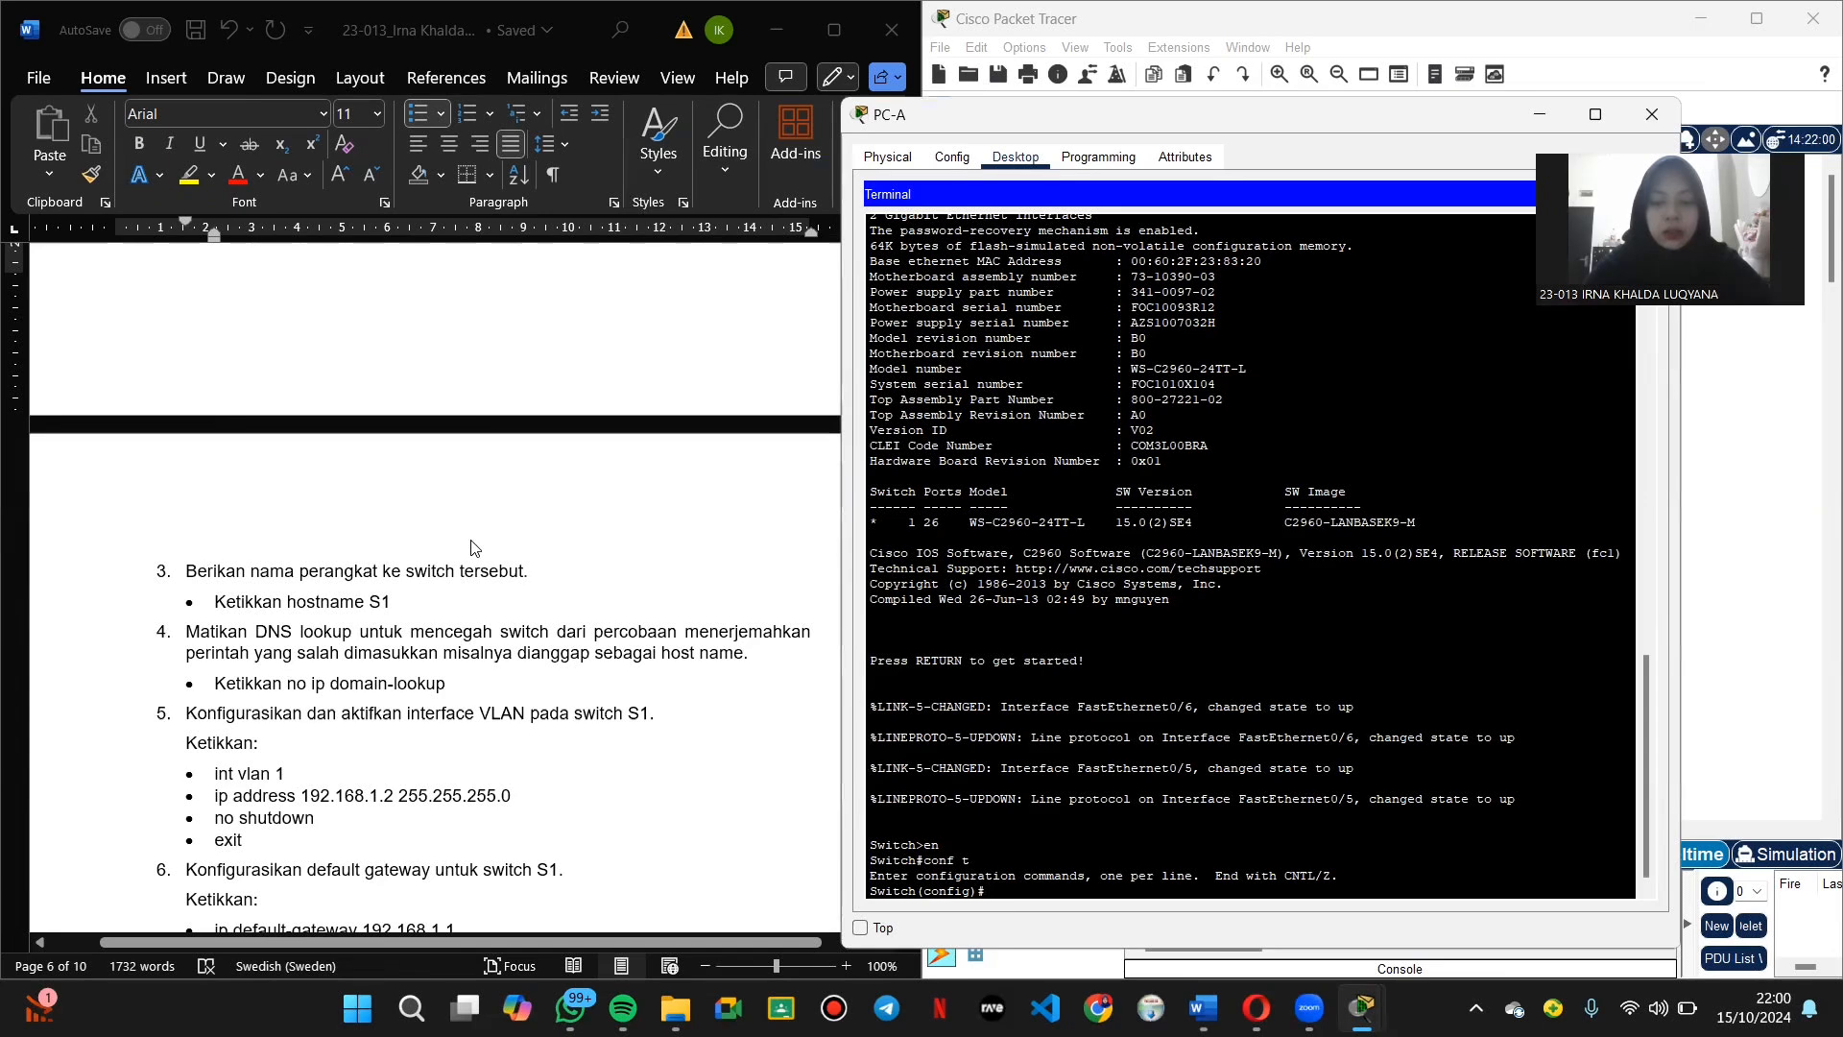
type("hostan")
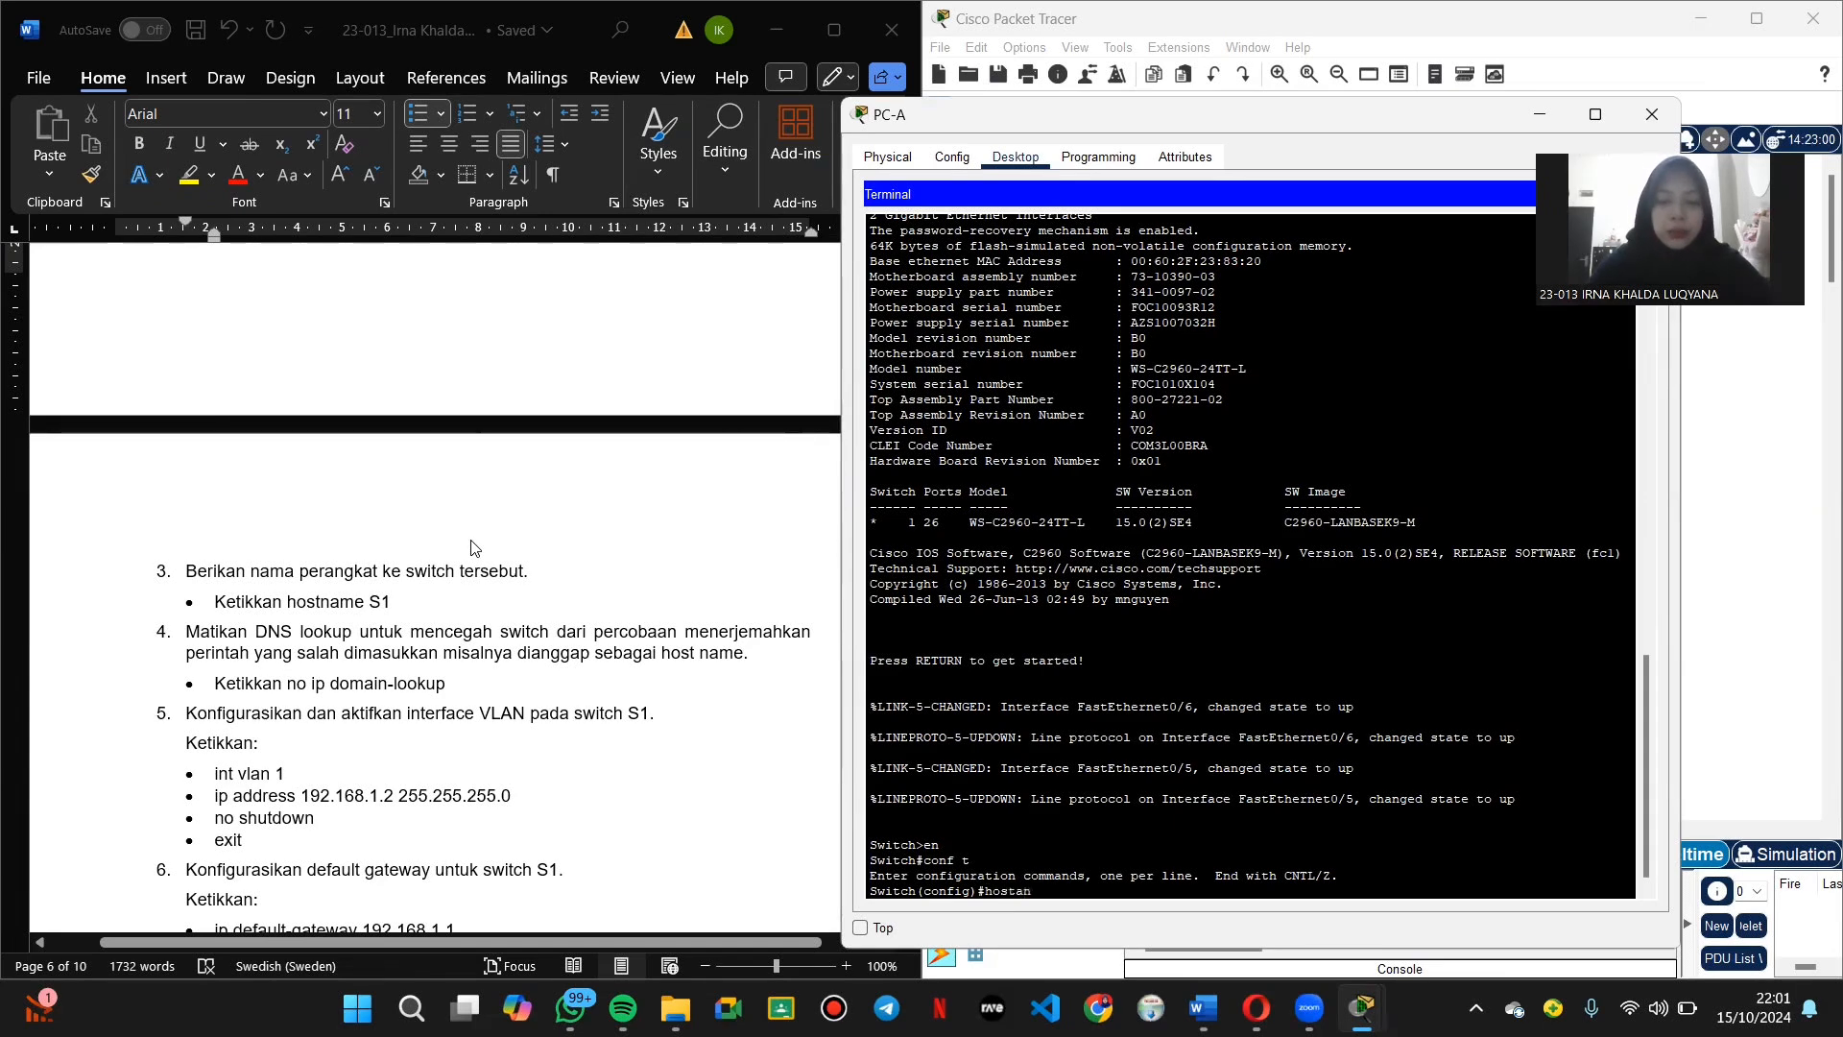
key("BackSpace")
key("BackSpace")
type("name")
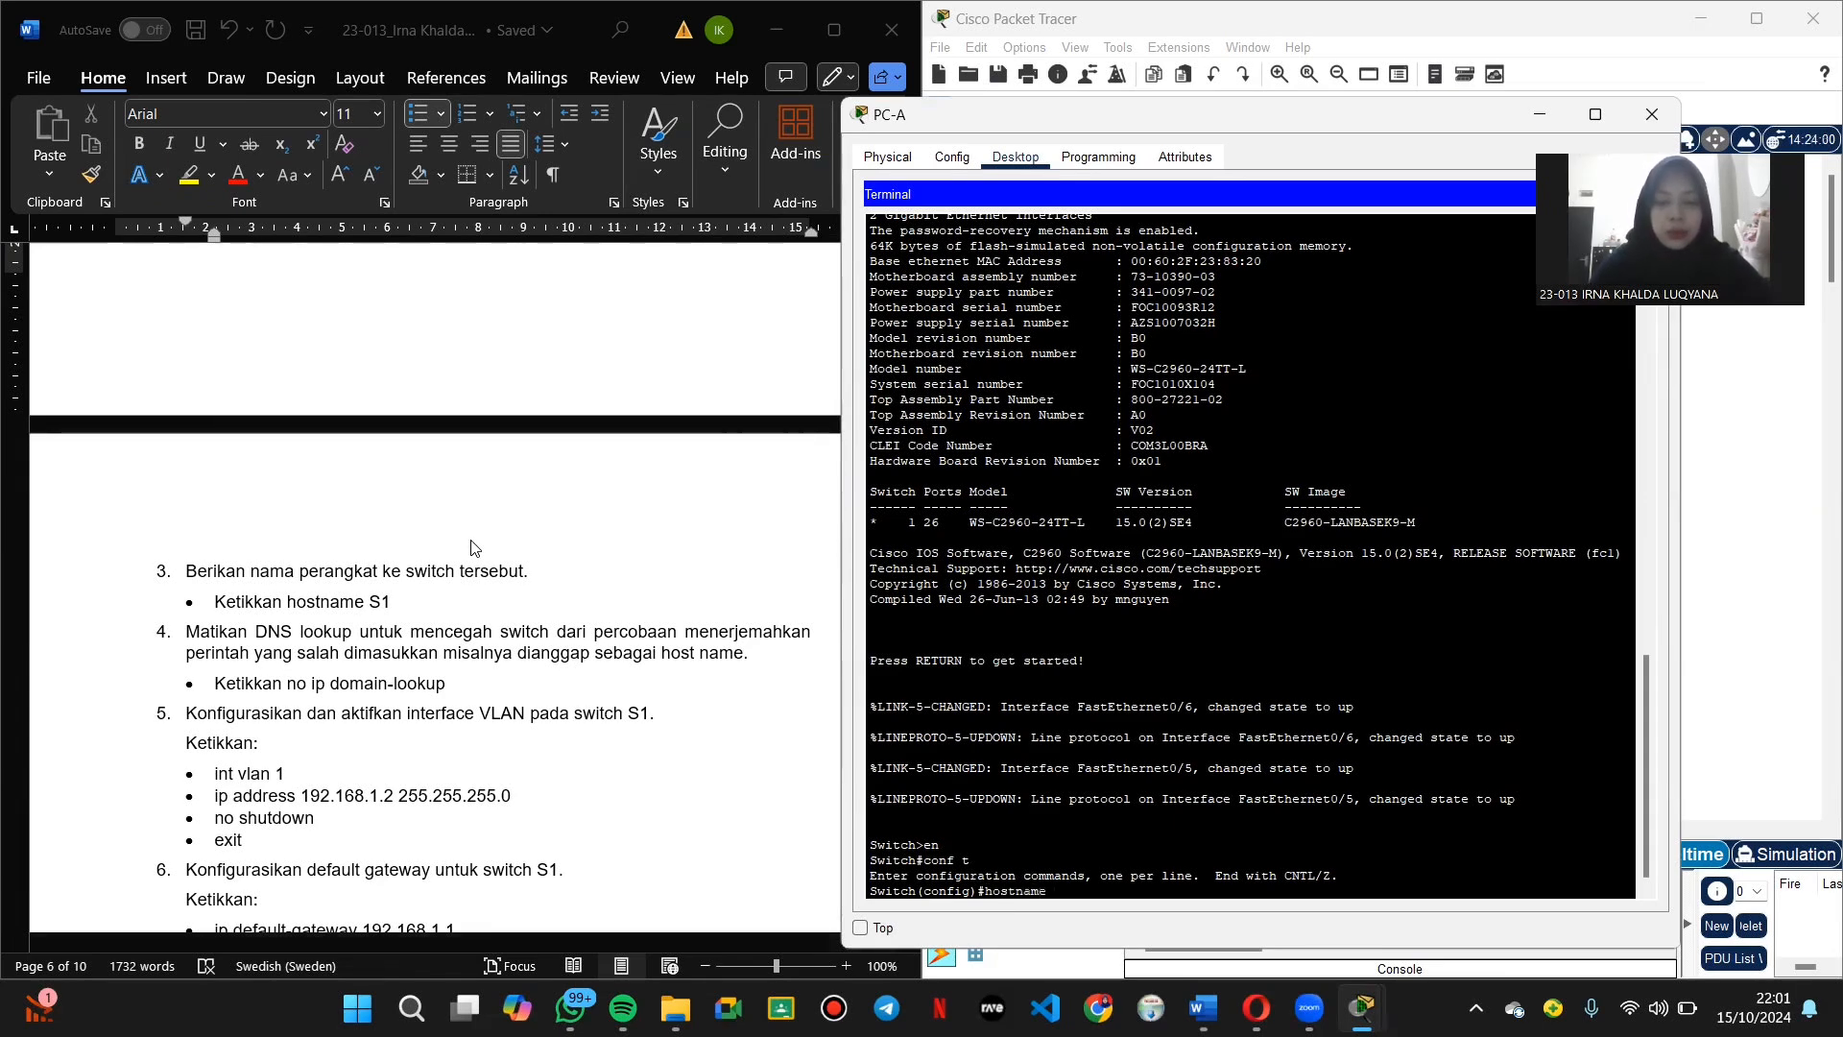
key("Caps_Lock")
type("S1")
key("Return")
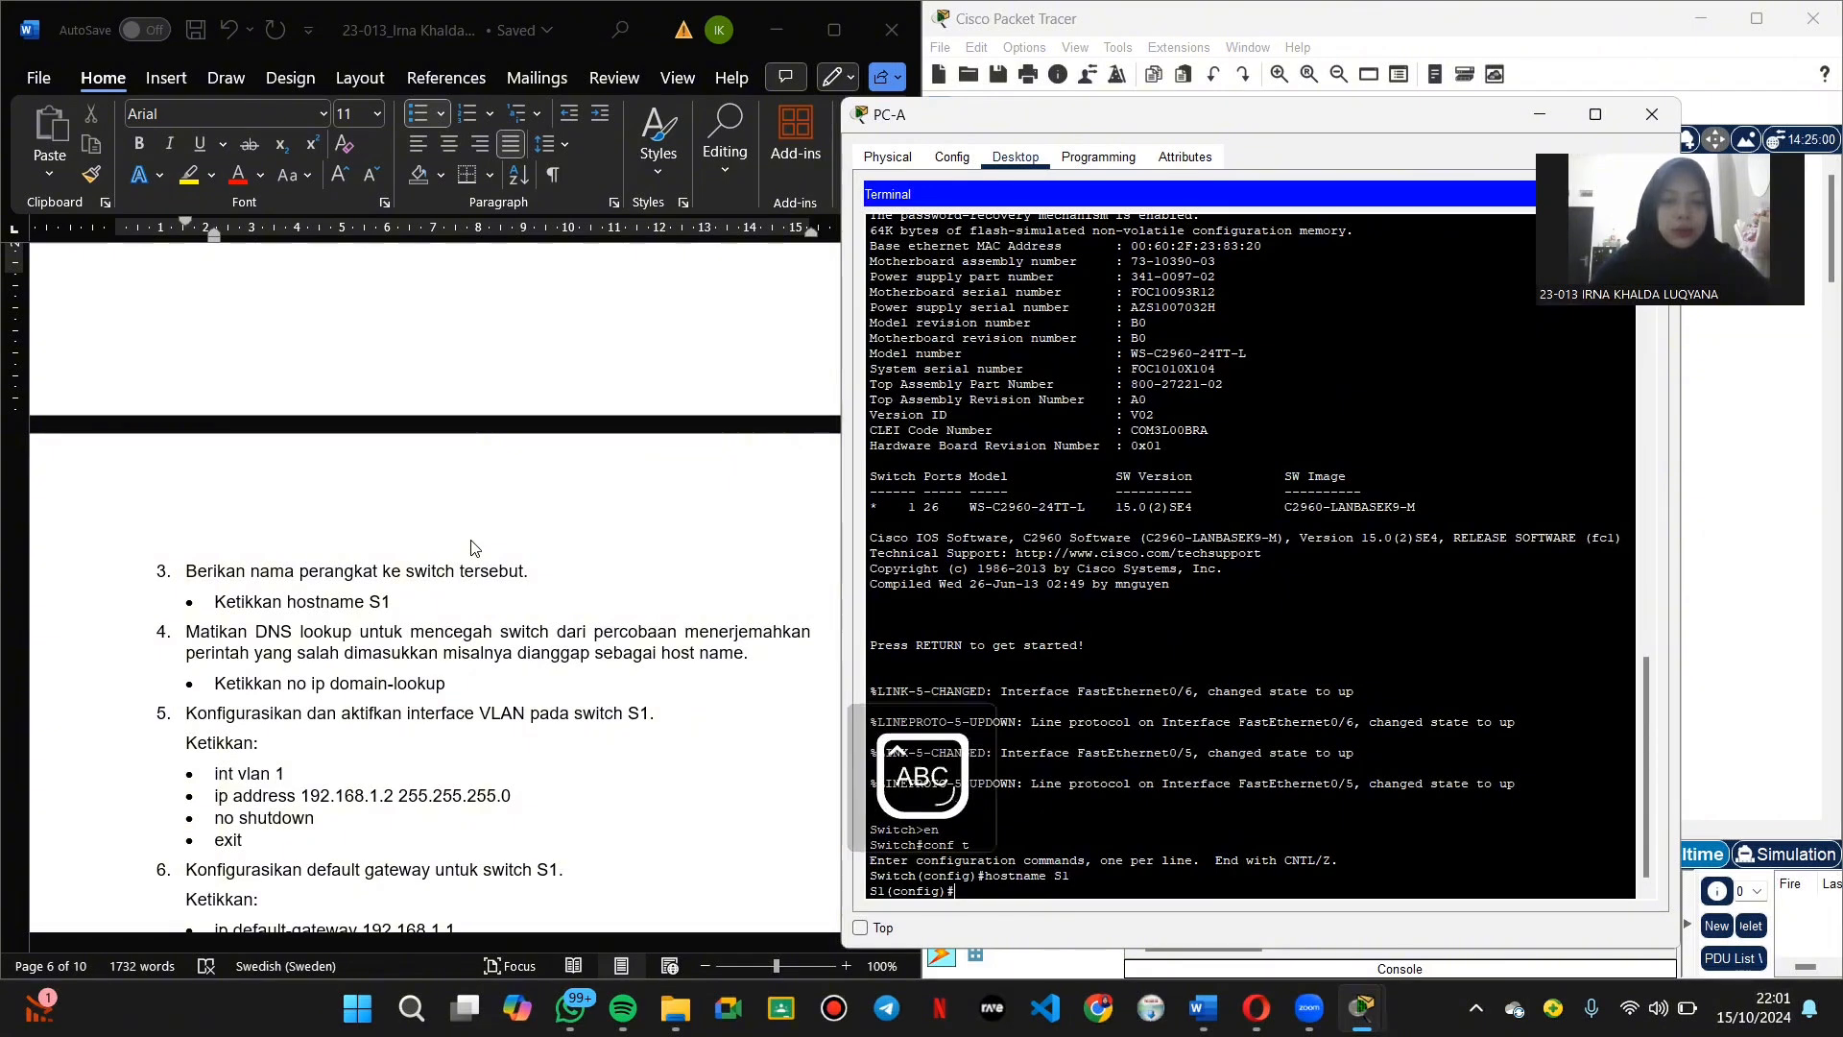
key("Caps_Lock")
type("no")
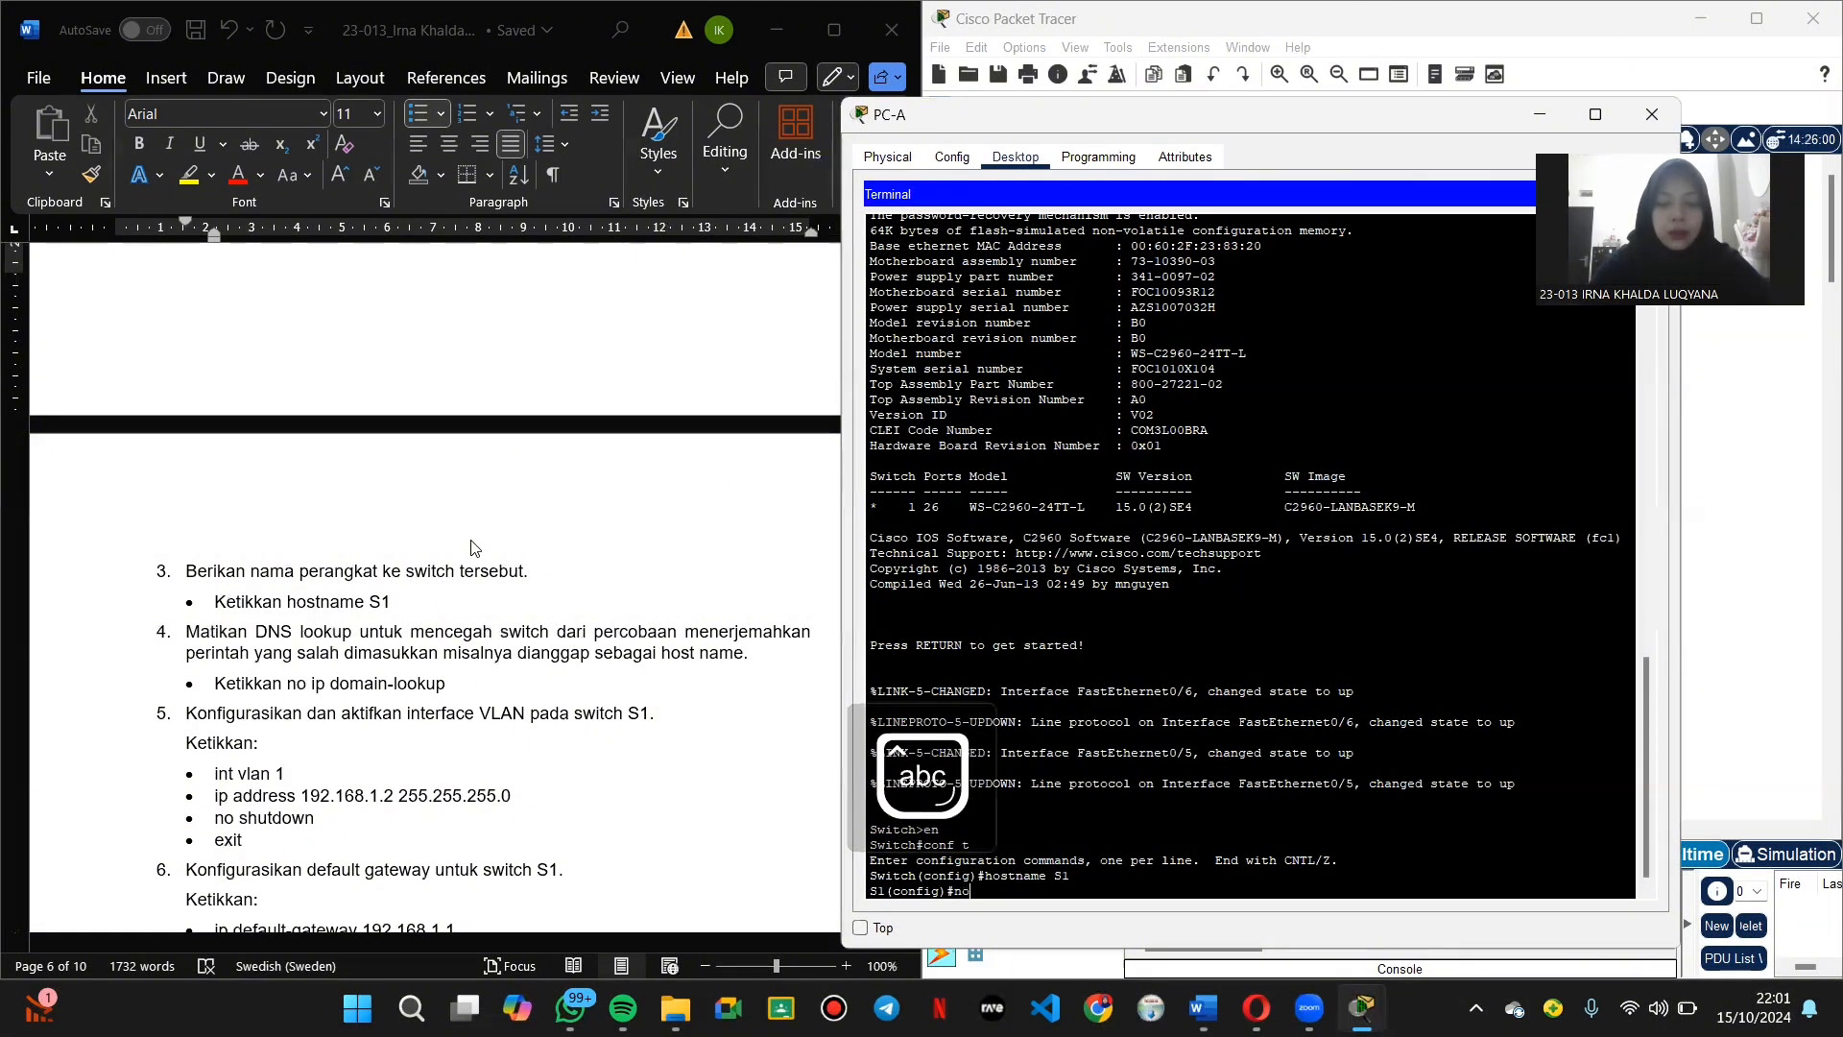
type(" ip domain")
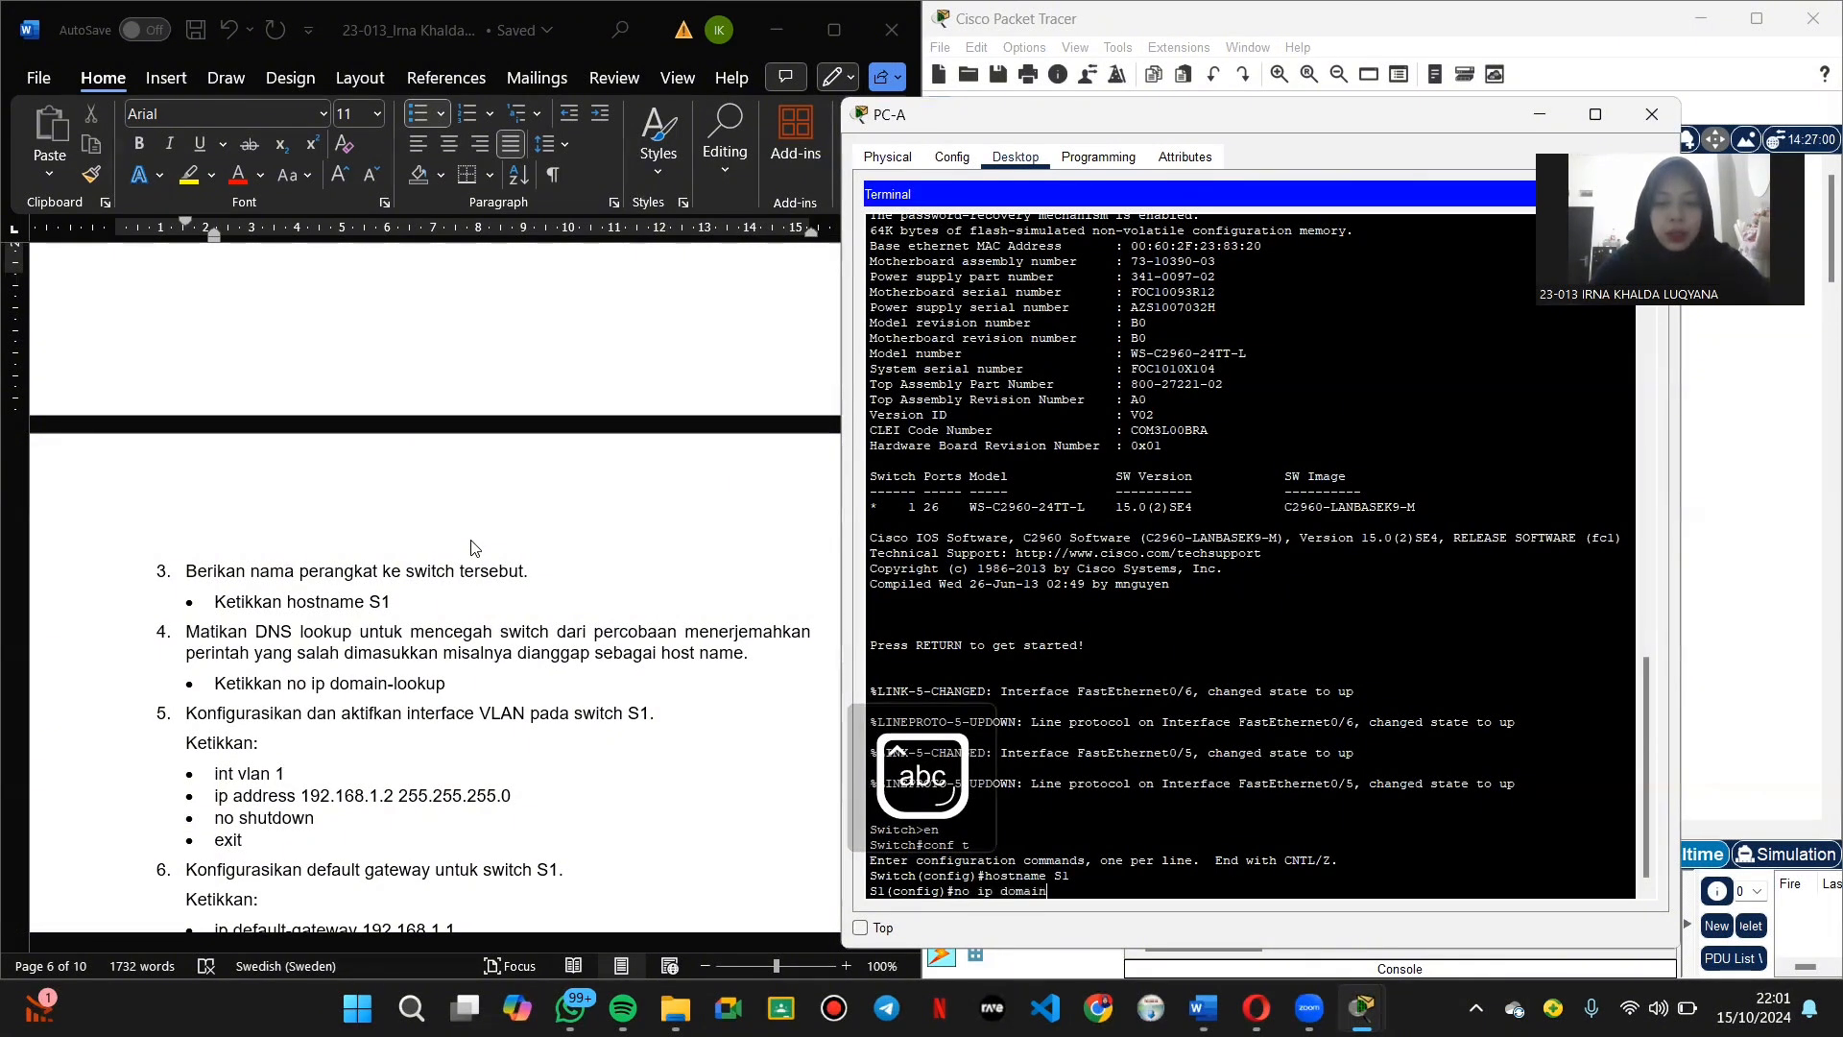
type(" l")
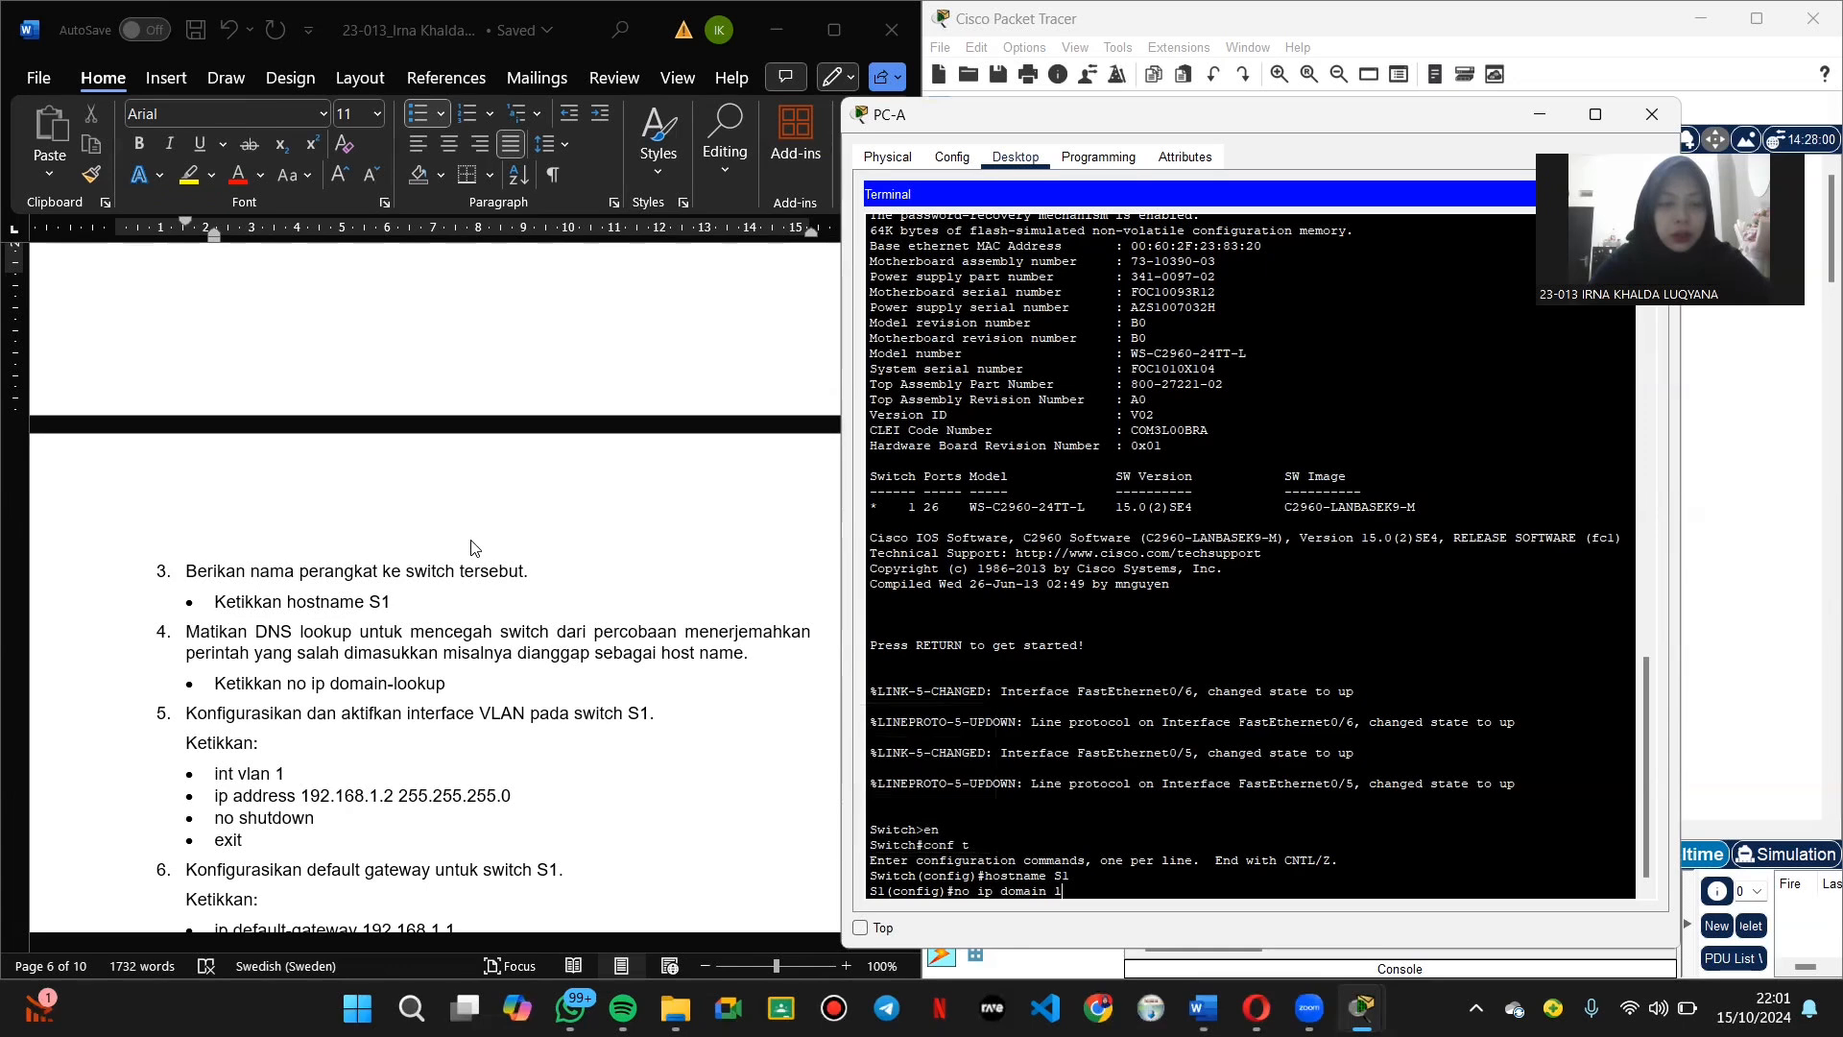
key("BackSpace")
key("BackSpace")
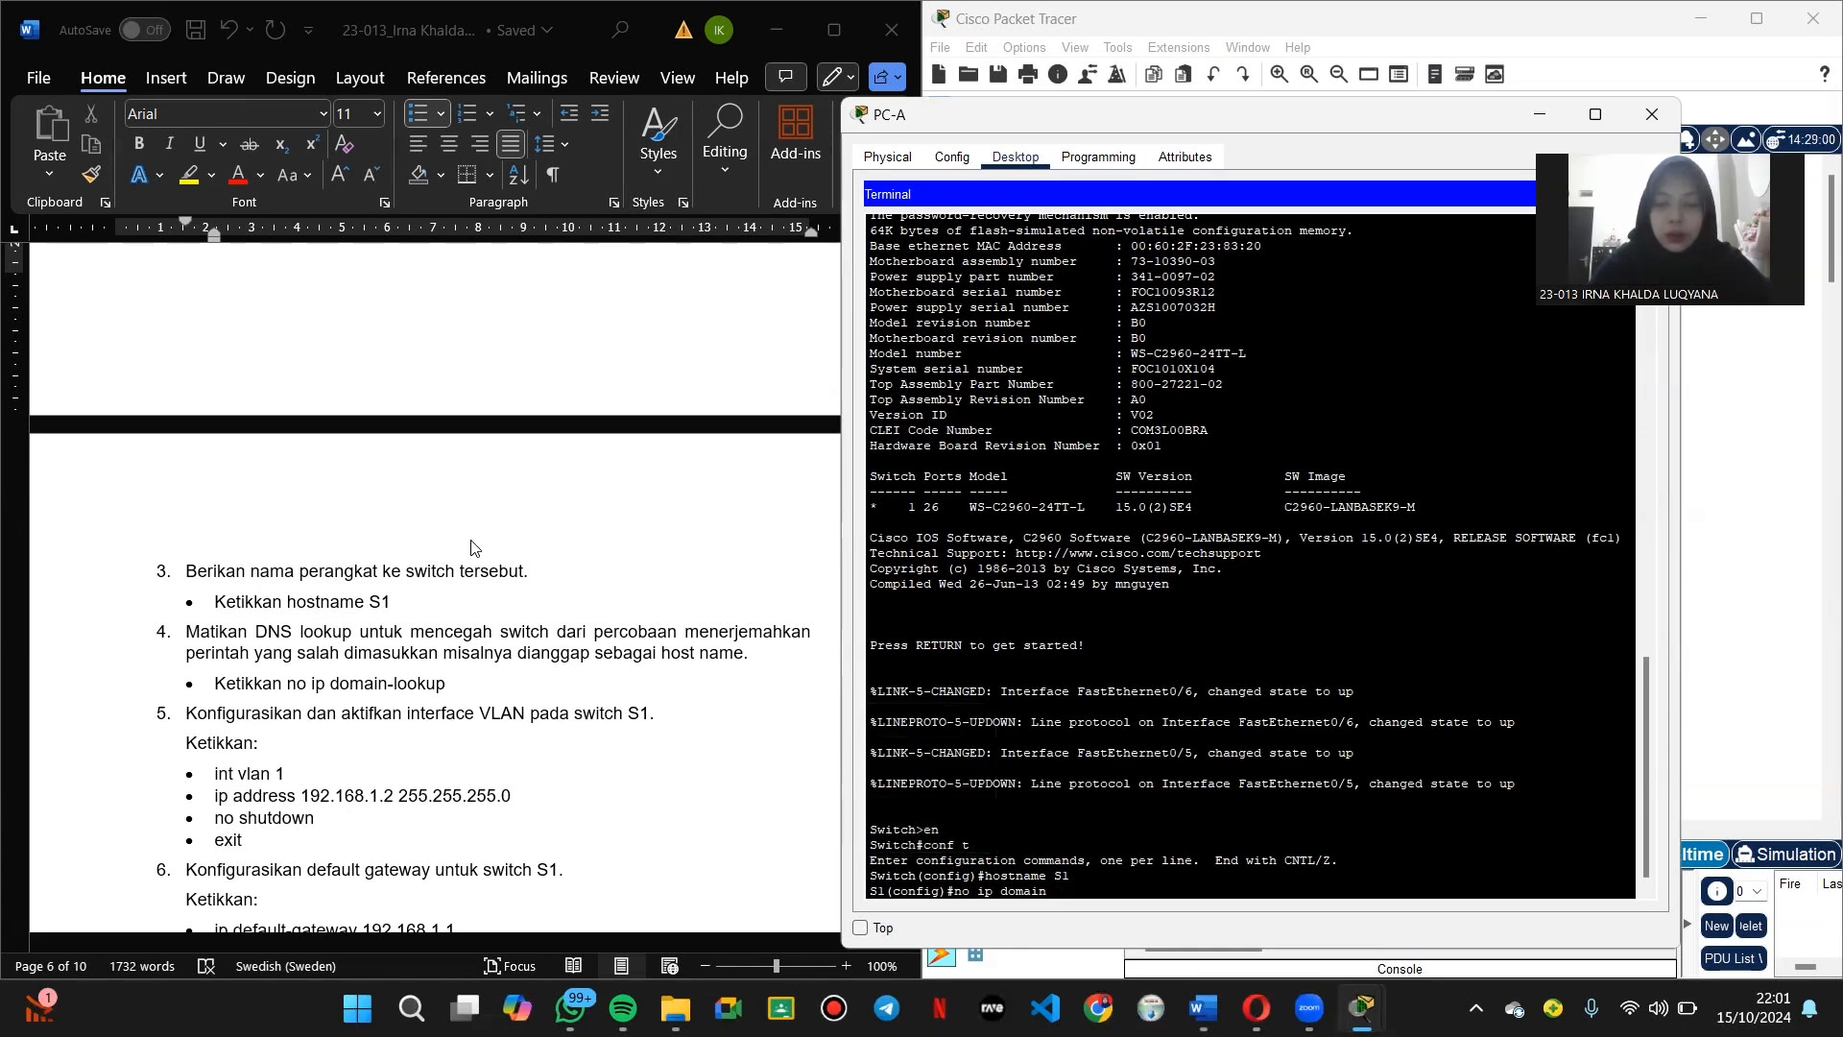
type("-looku")
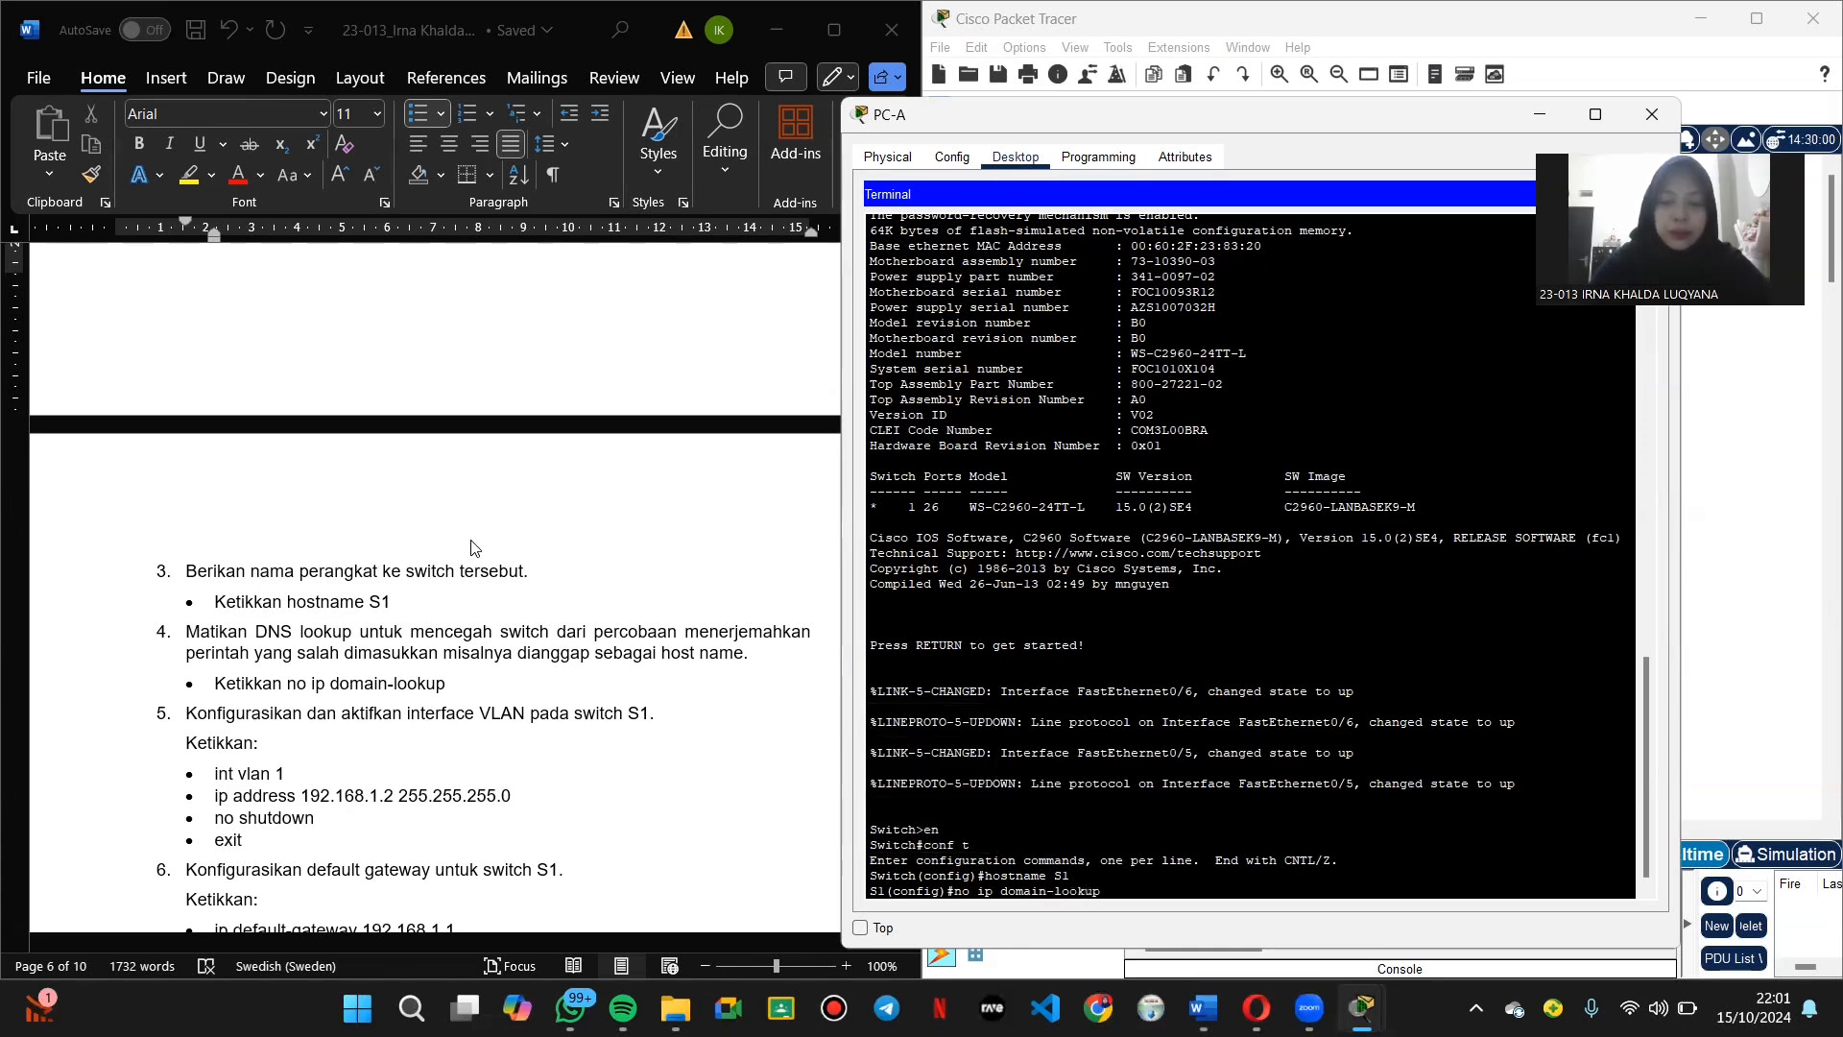
type("p")
key("Return")
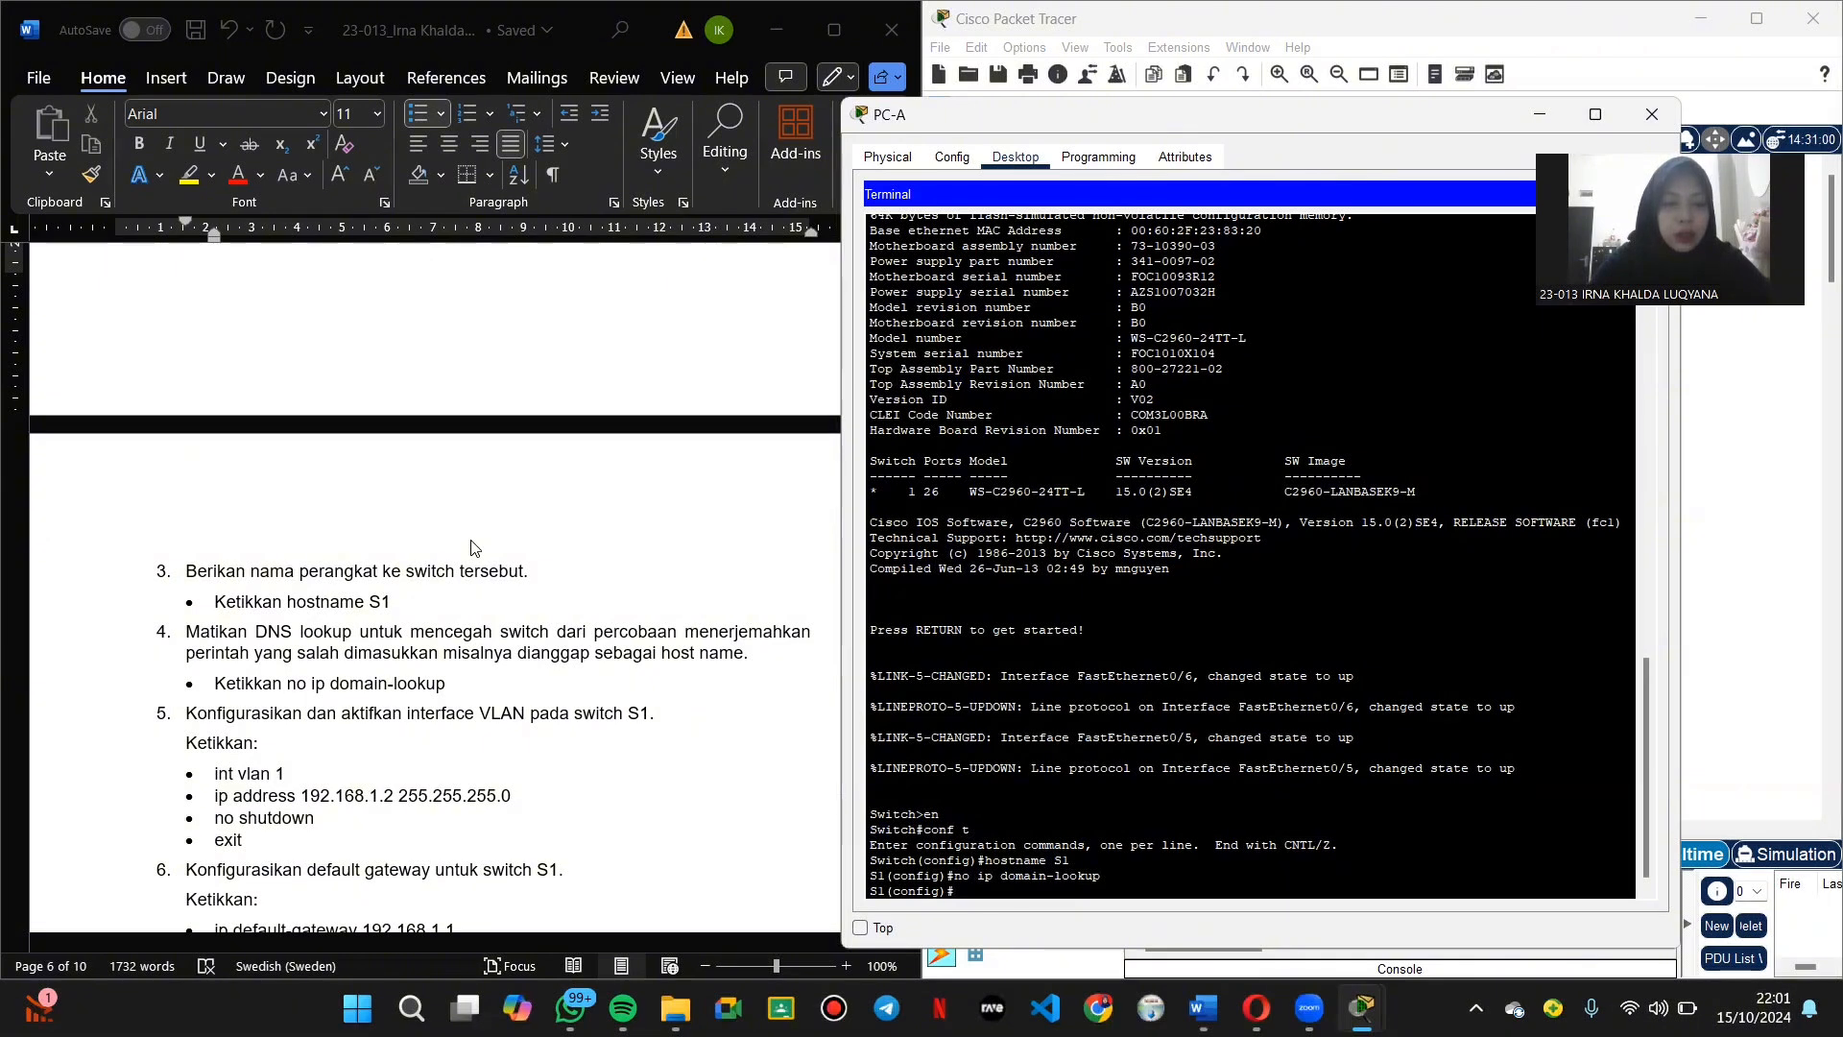
Step: Give interface VLAN 1 address 192.168.1.2 255.255.255.0, bring it up with 'no shutdown', and exit
type("int vlan 1")
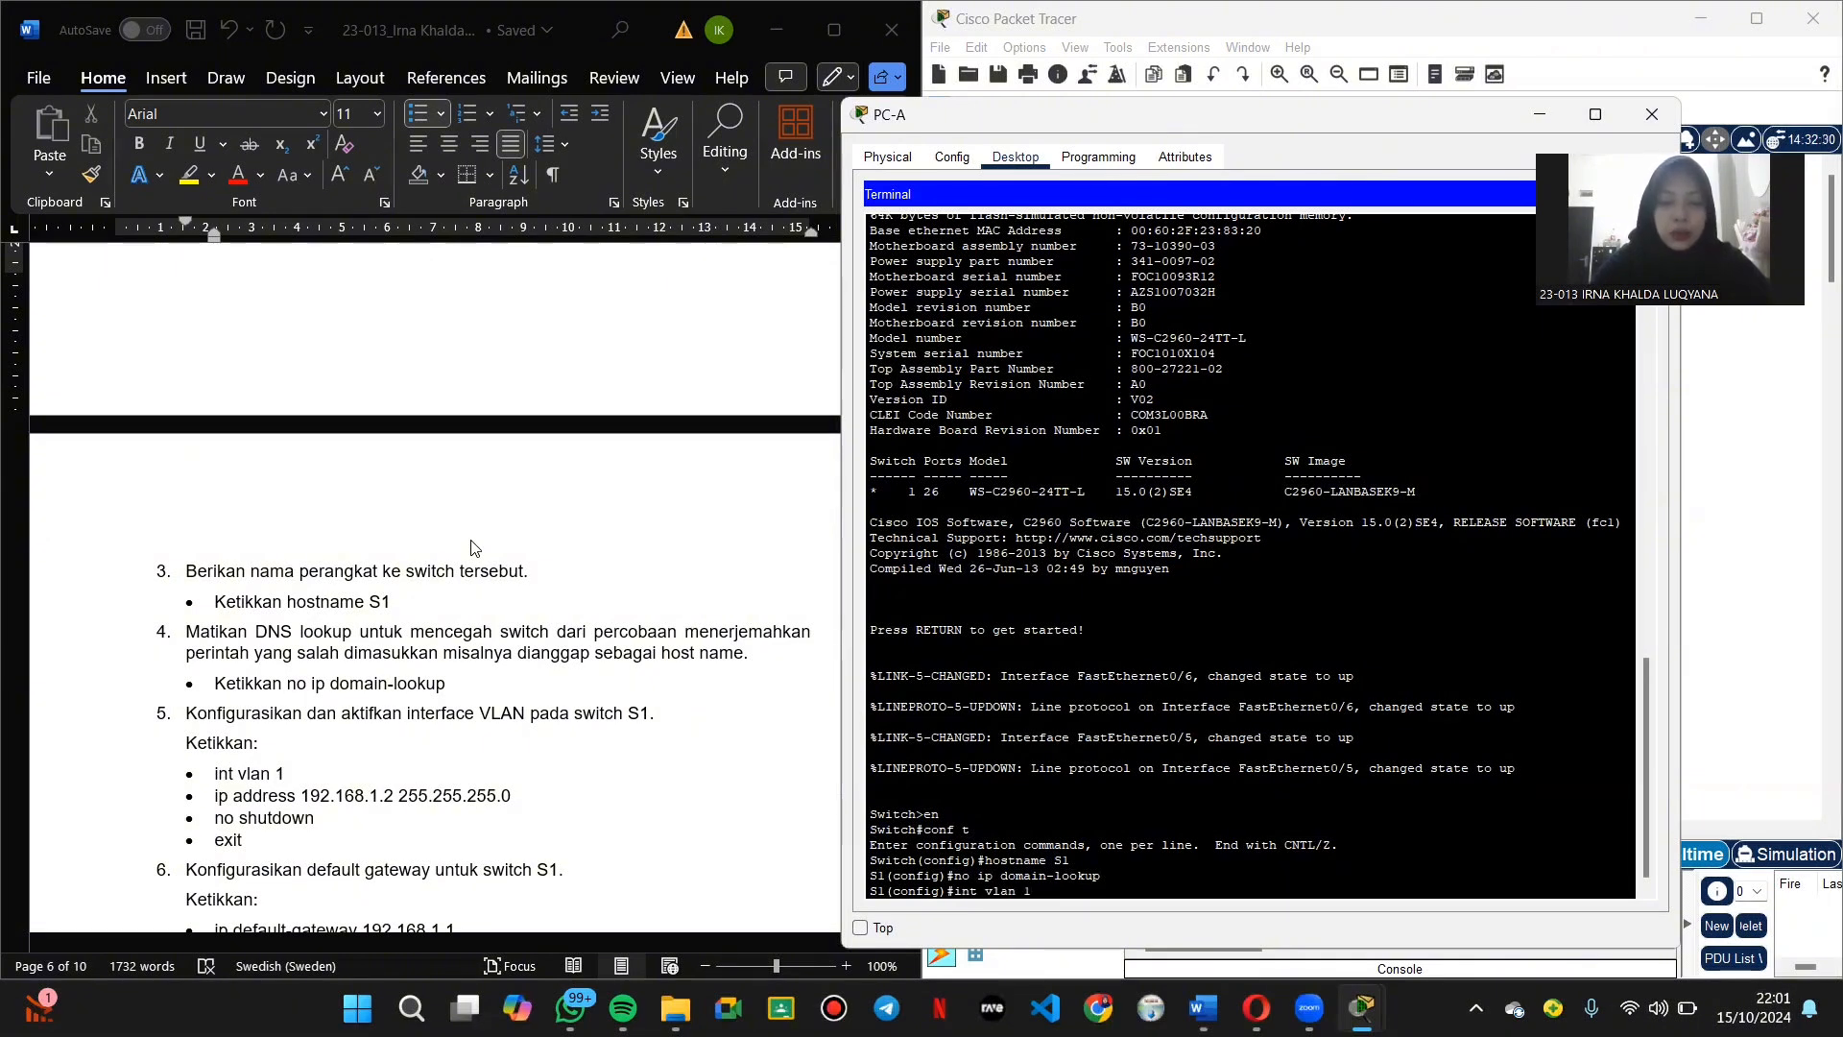
key("Return")
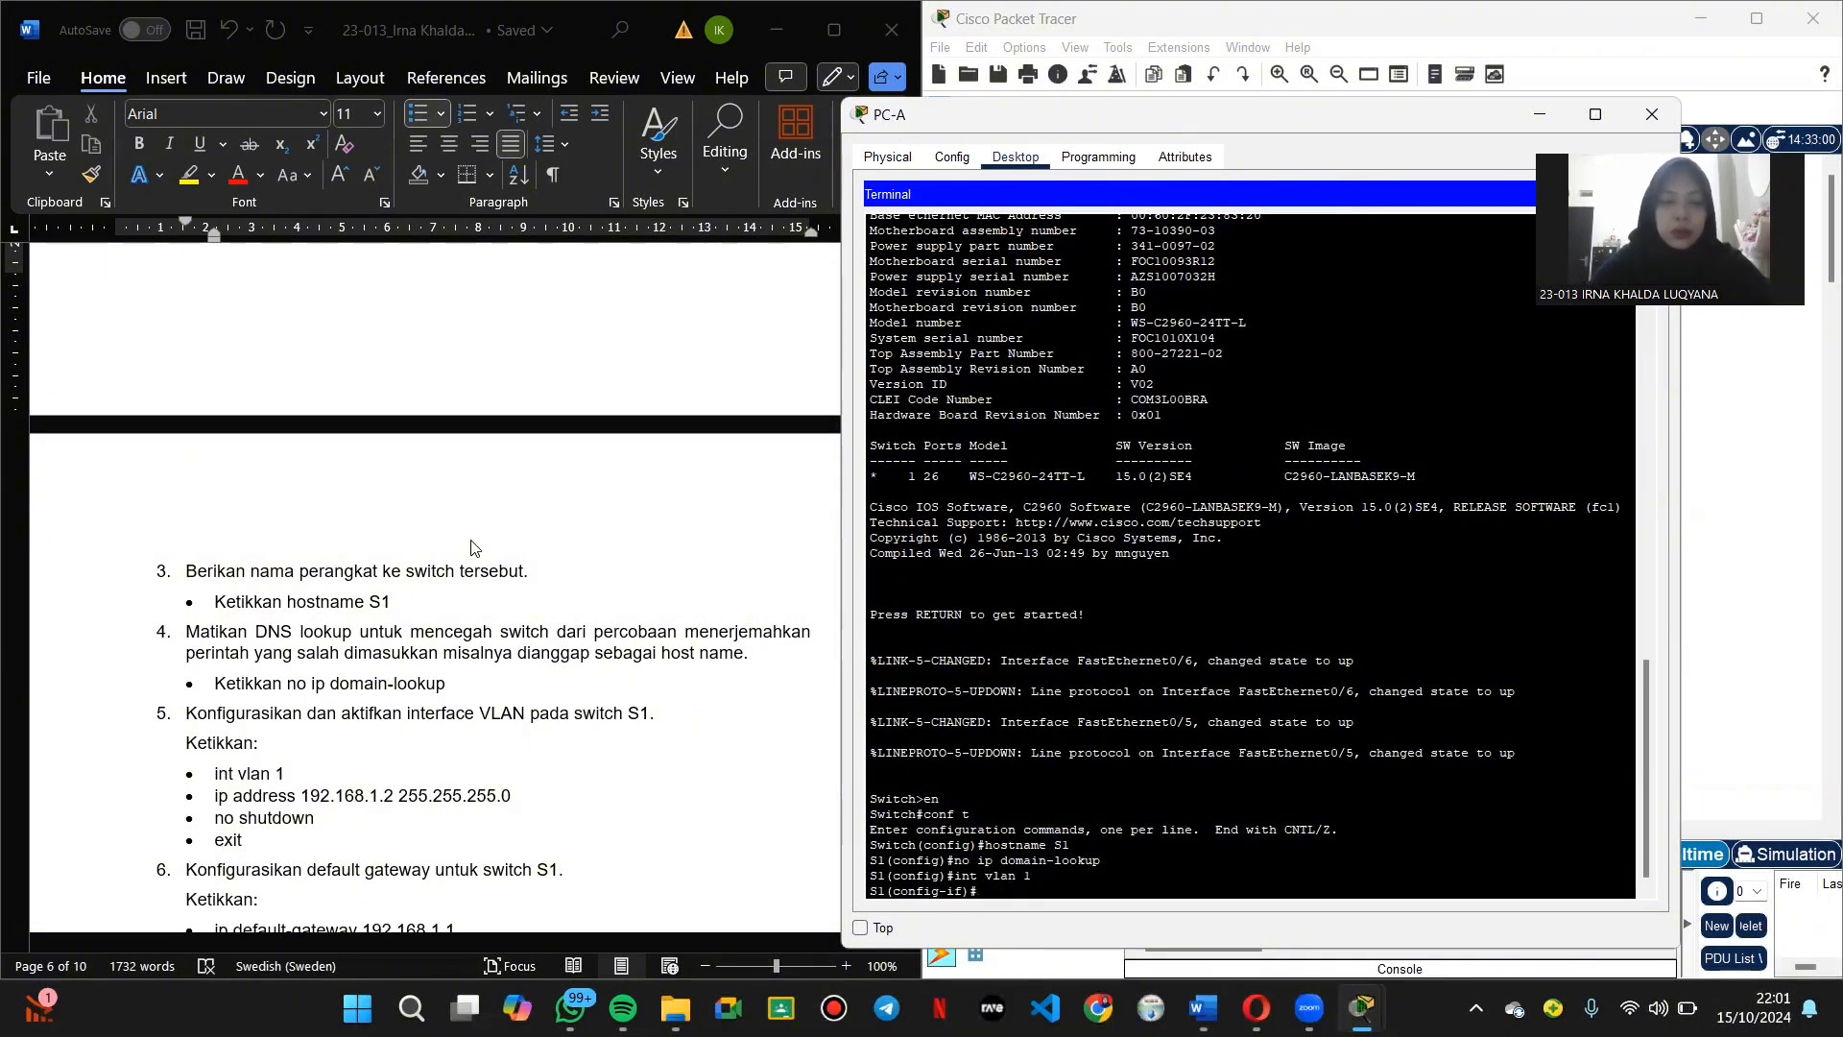
type("ip address")
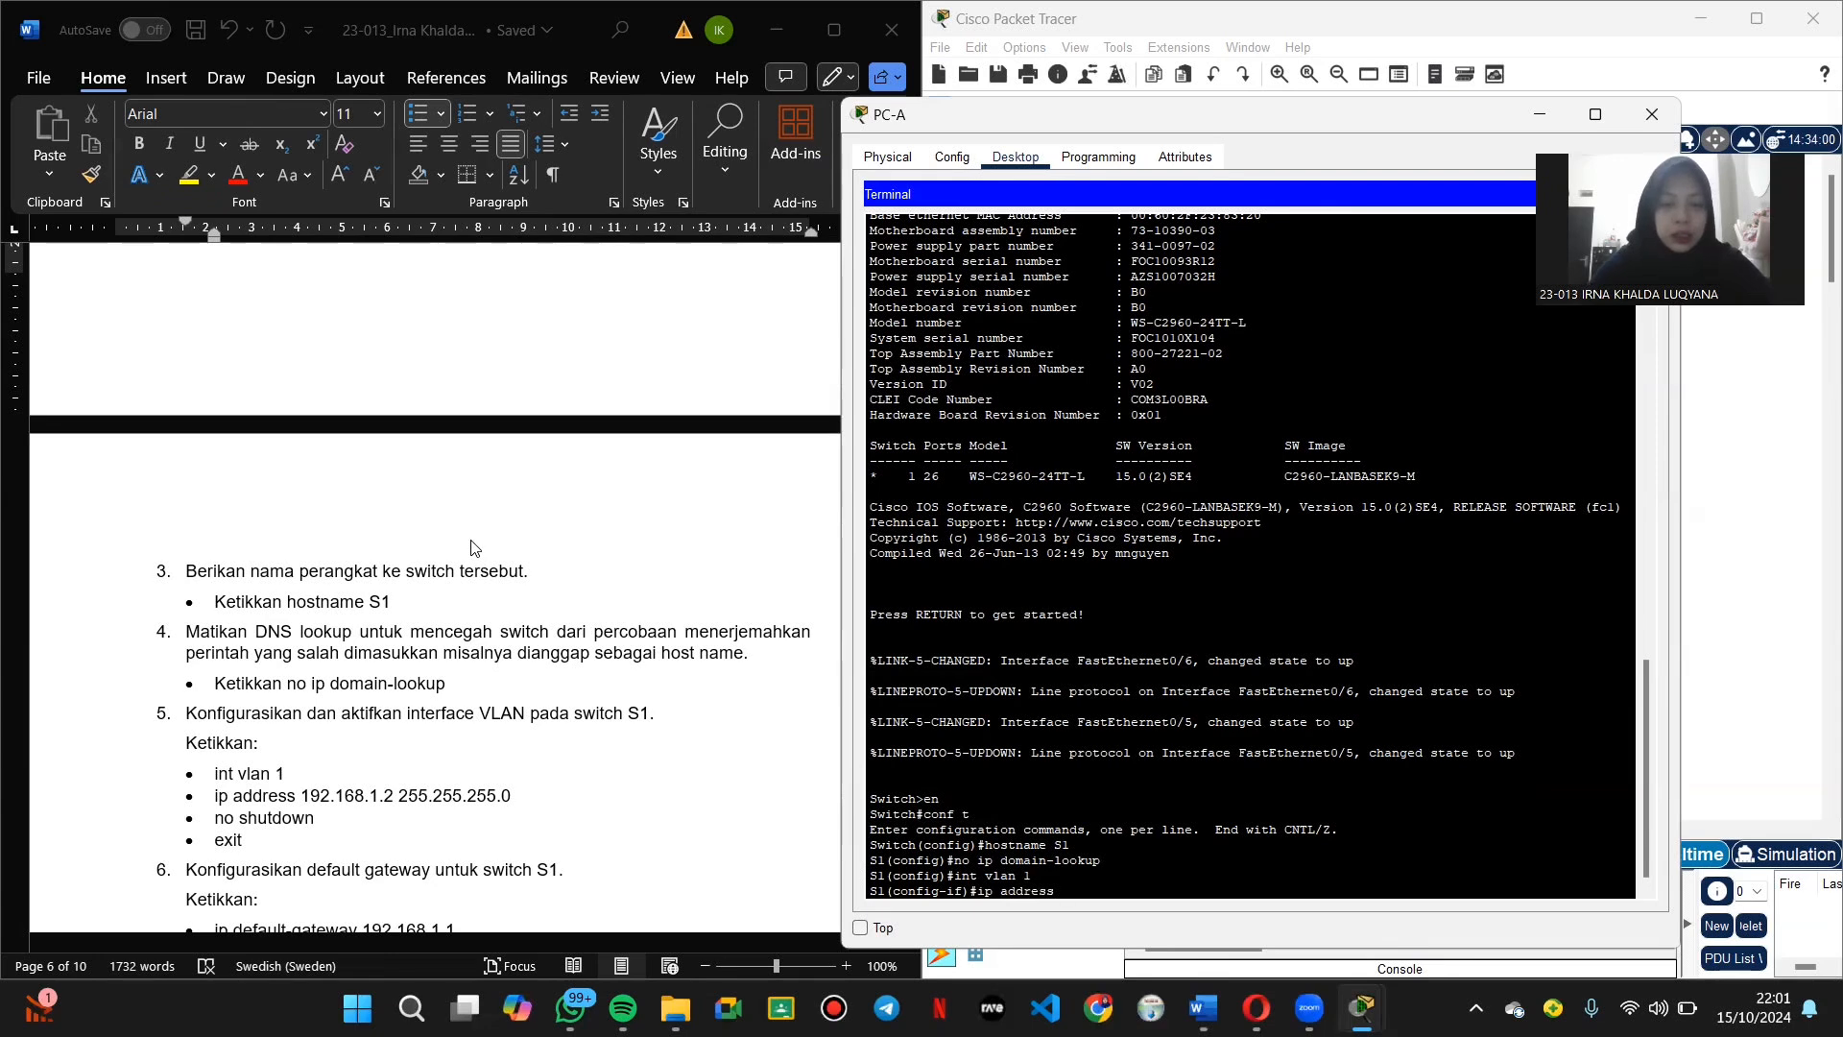
type(" 192.168.")
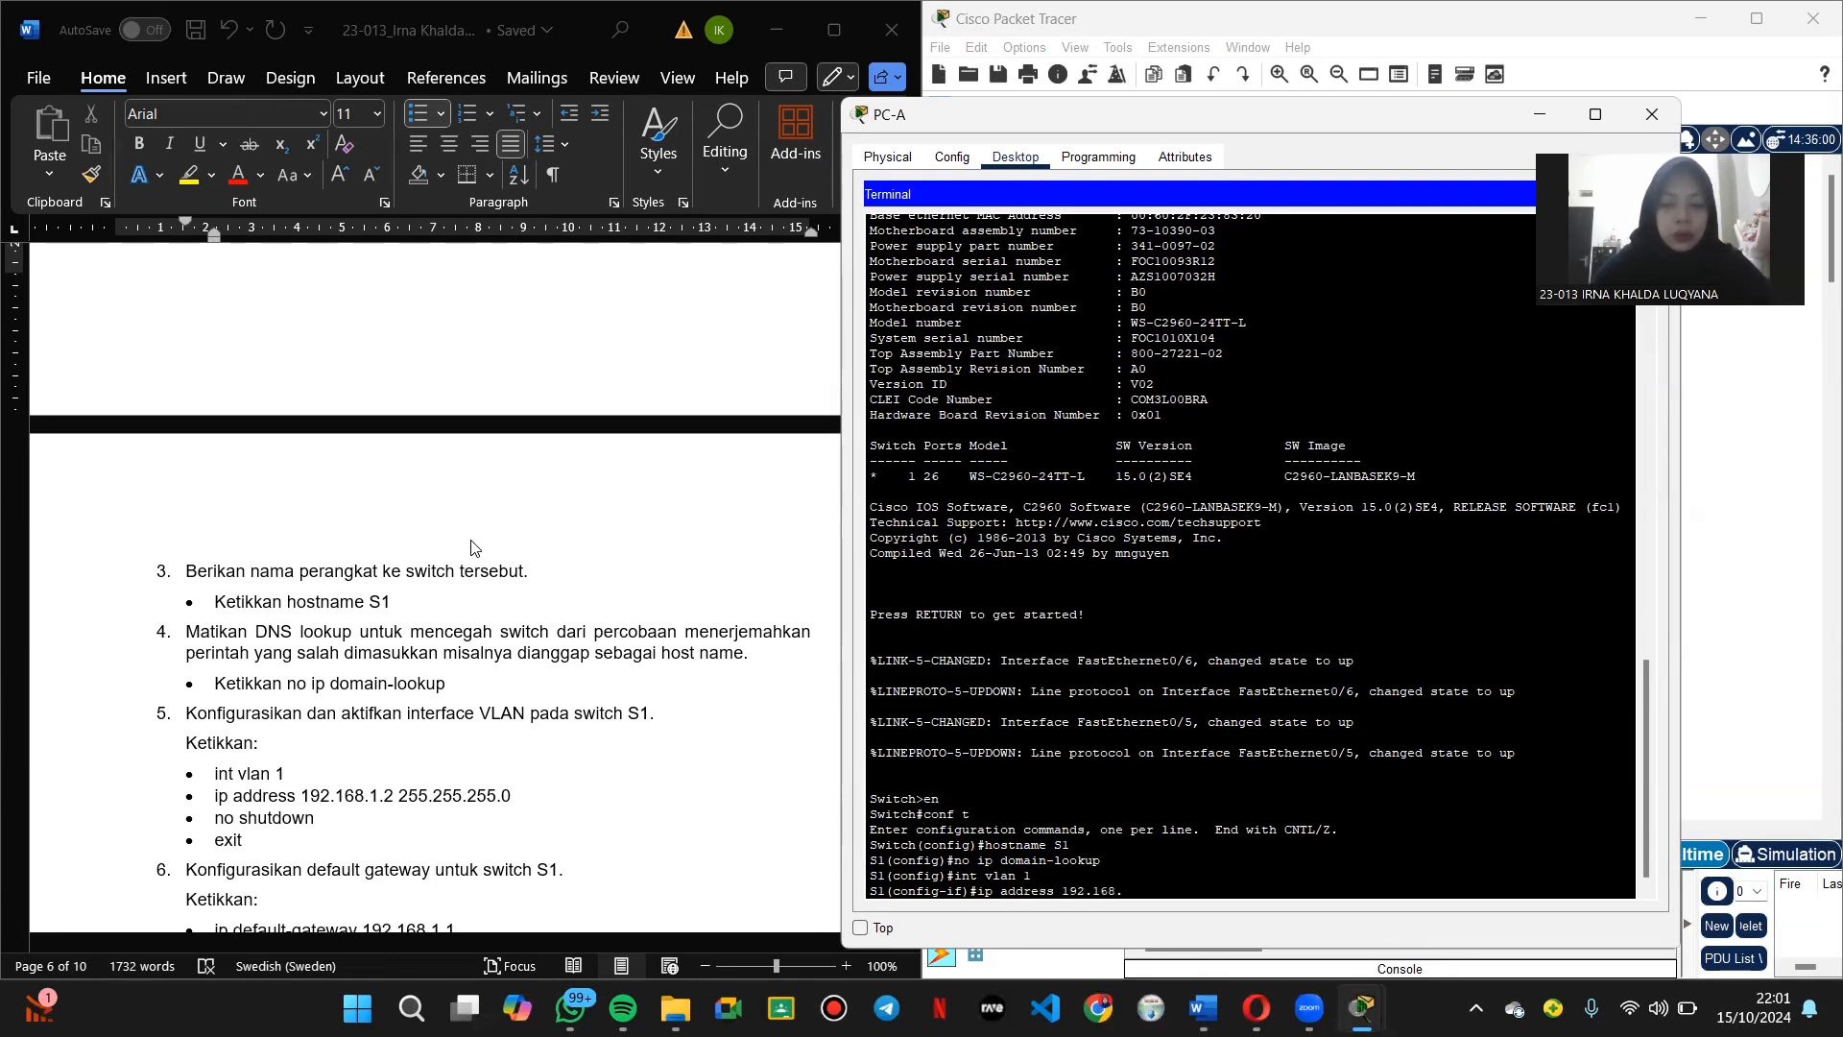
type("1.2 s")
key("BackSpace")
type("2")
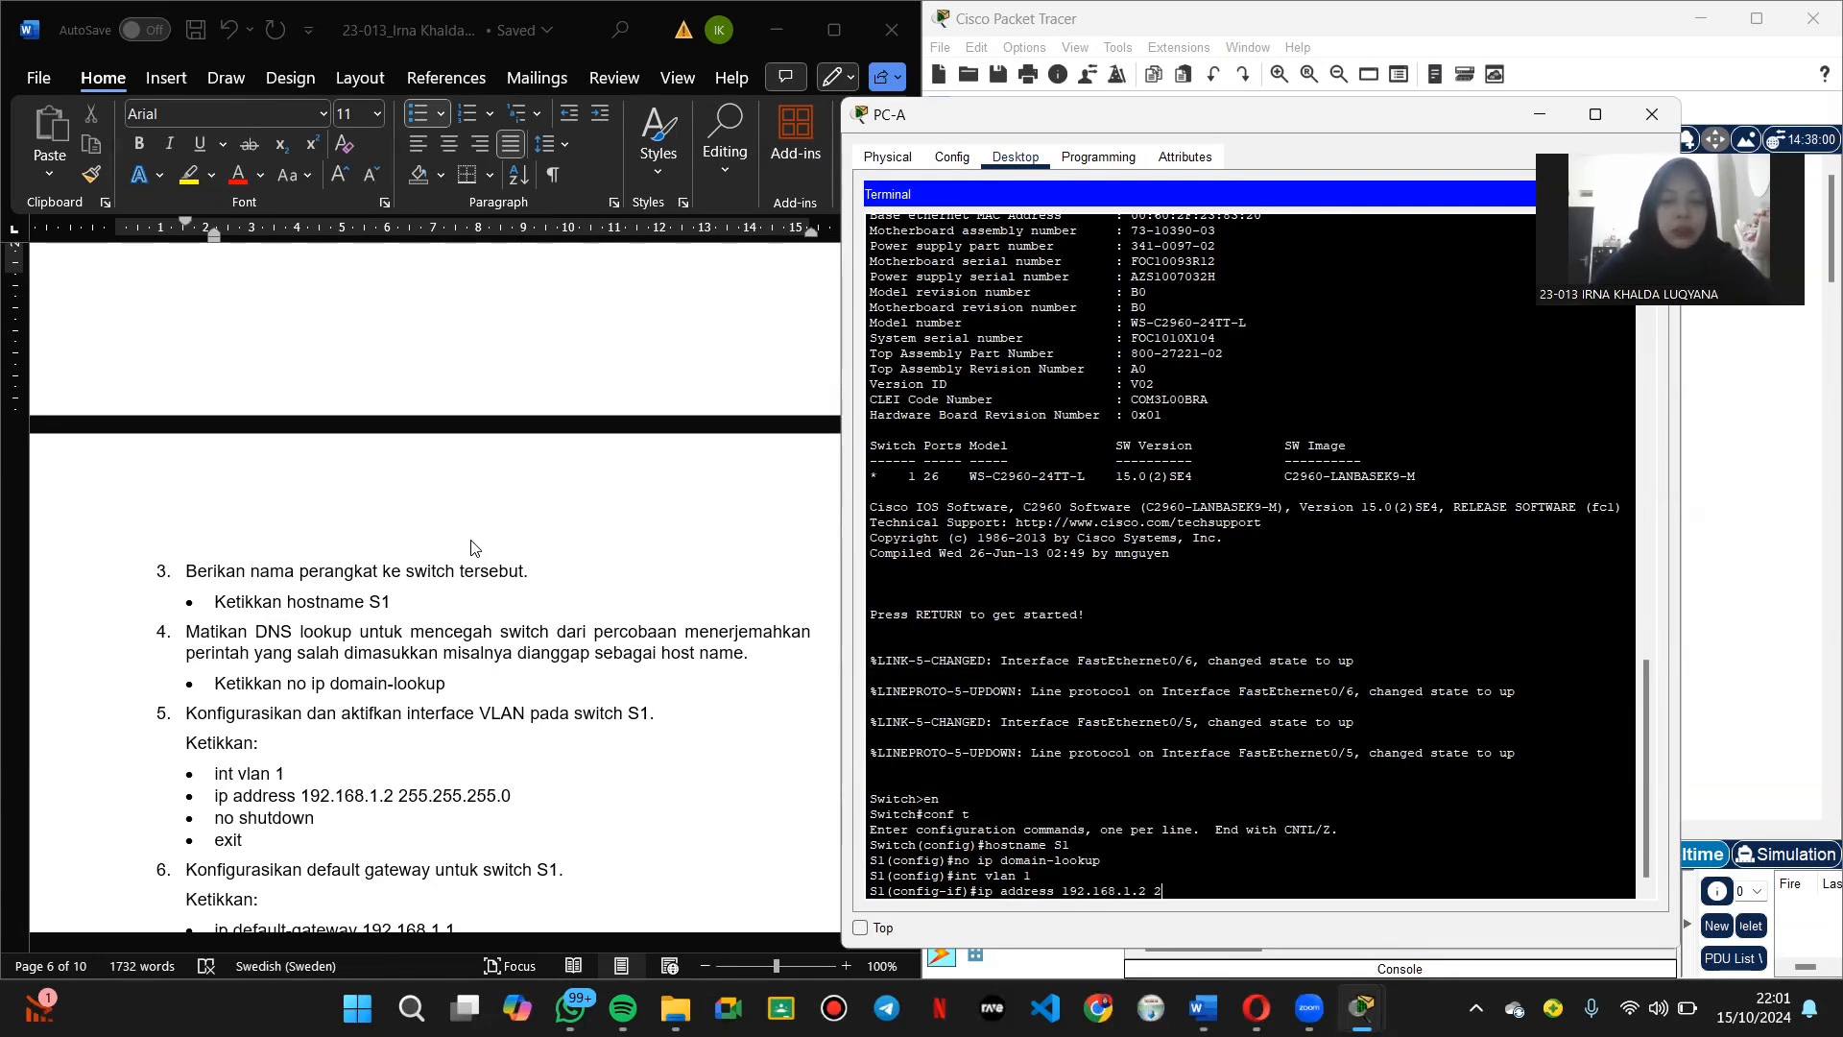
type("55.2552")
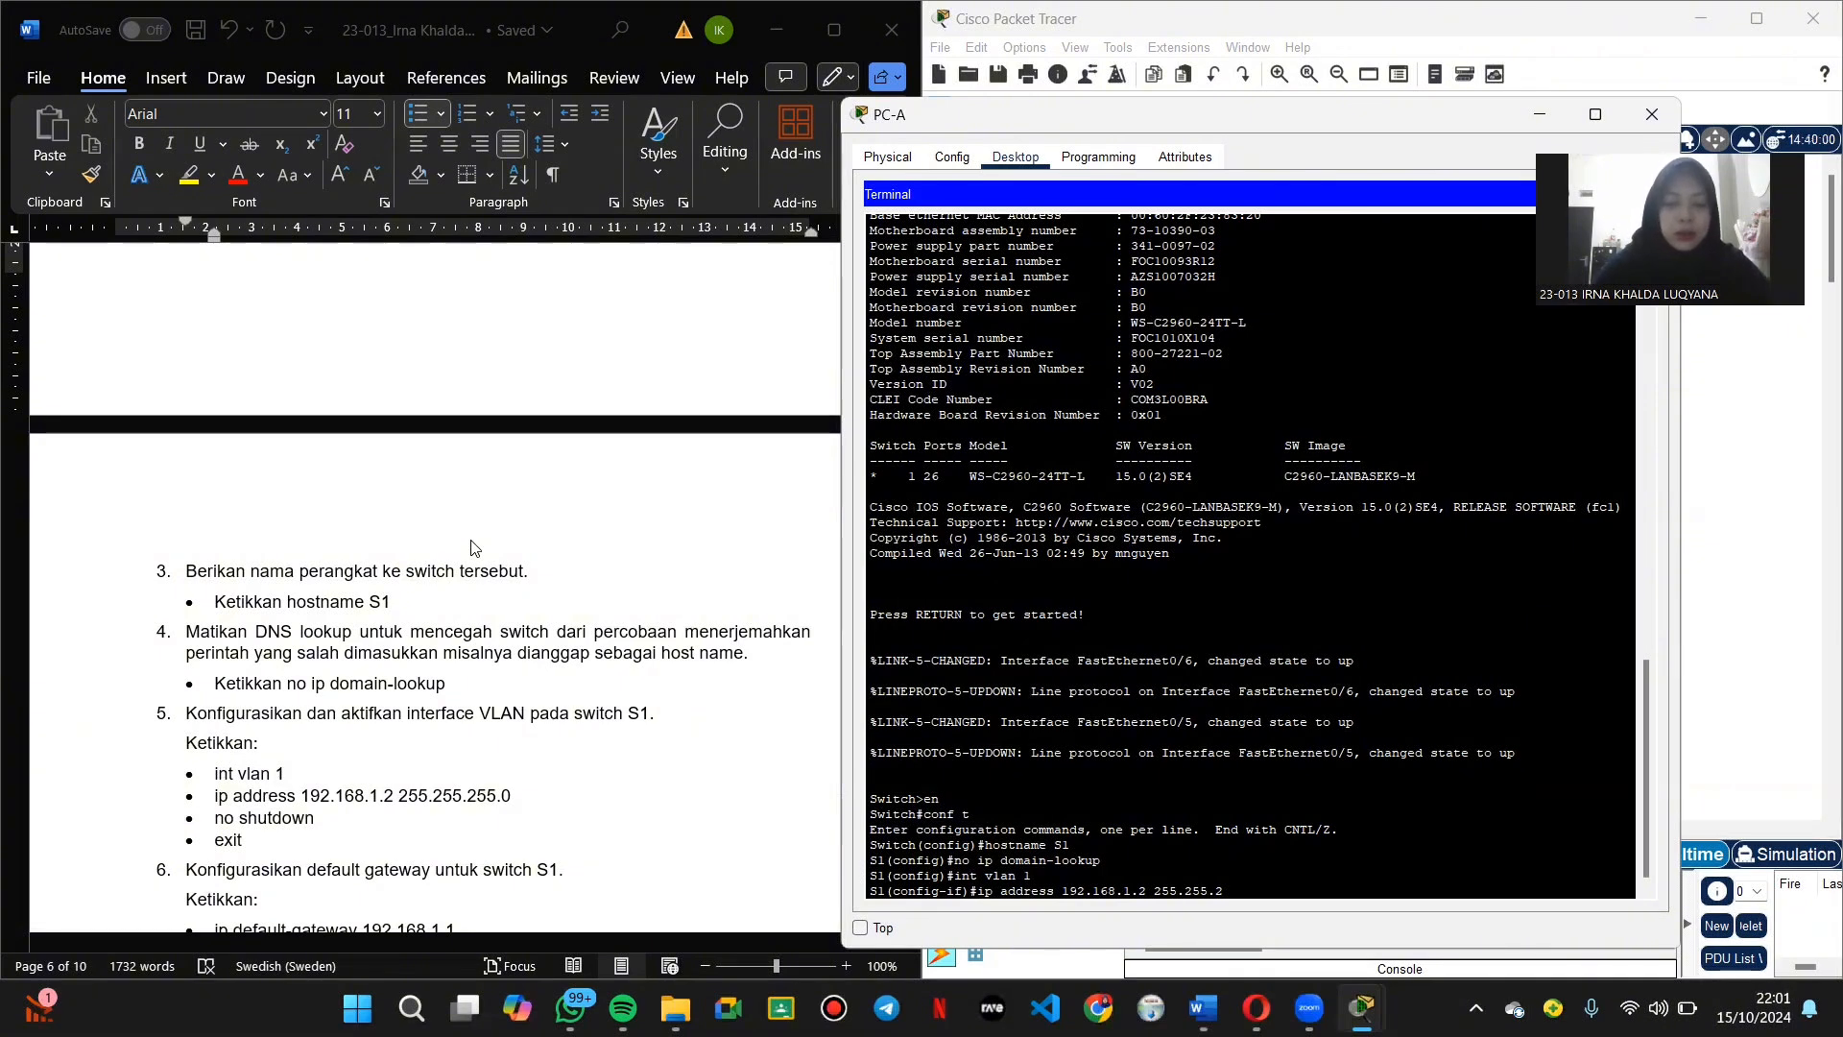
key("Return")
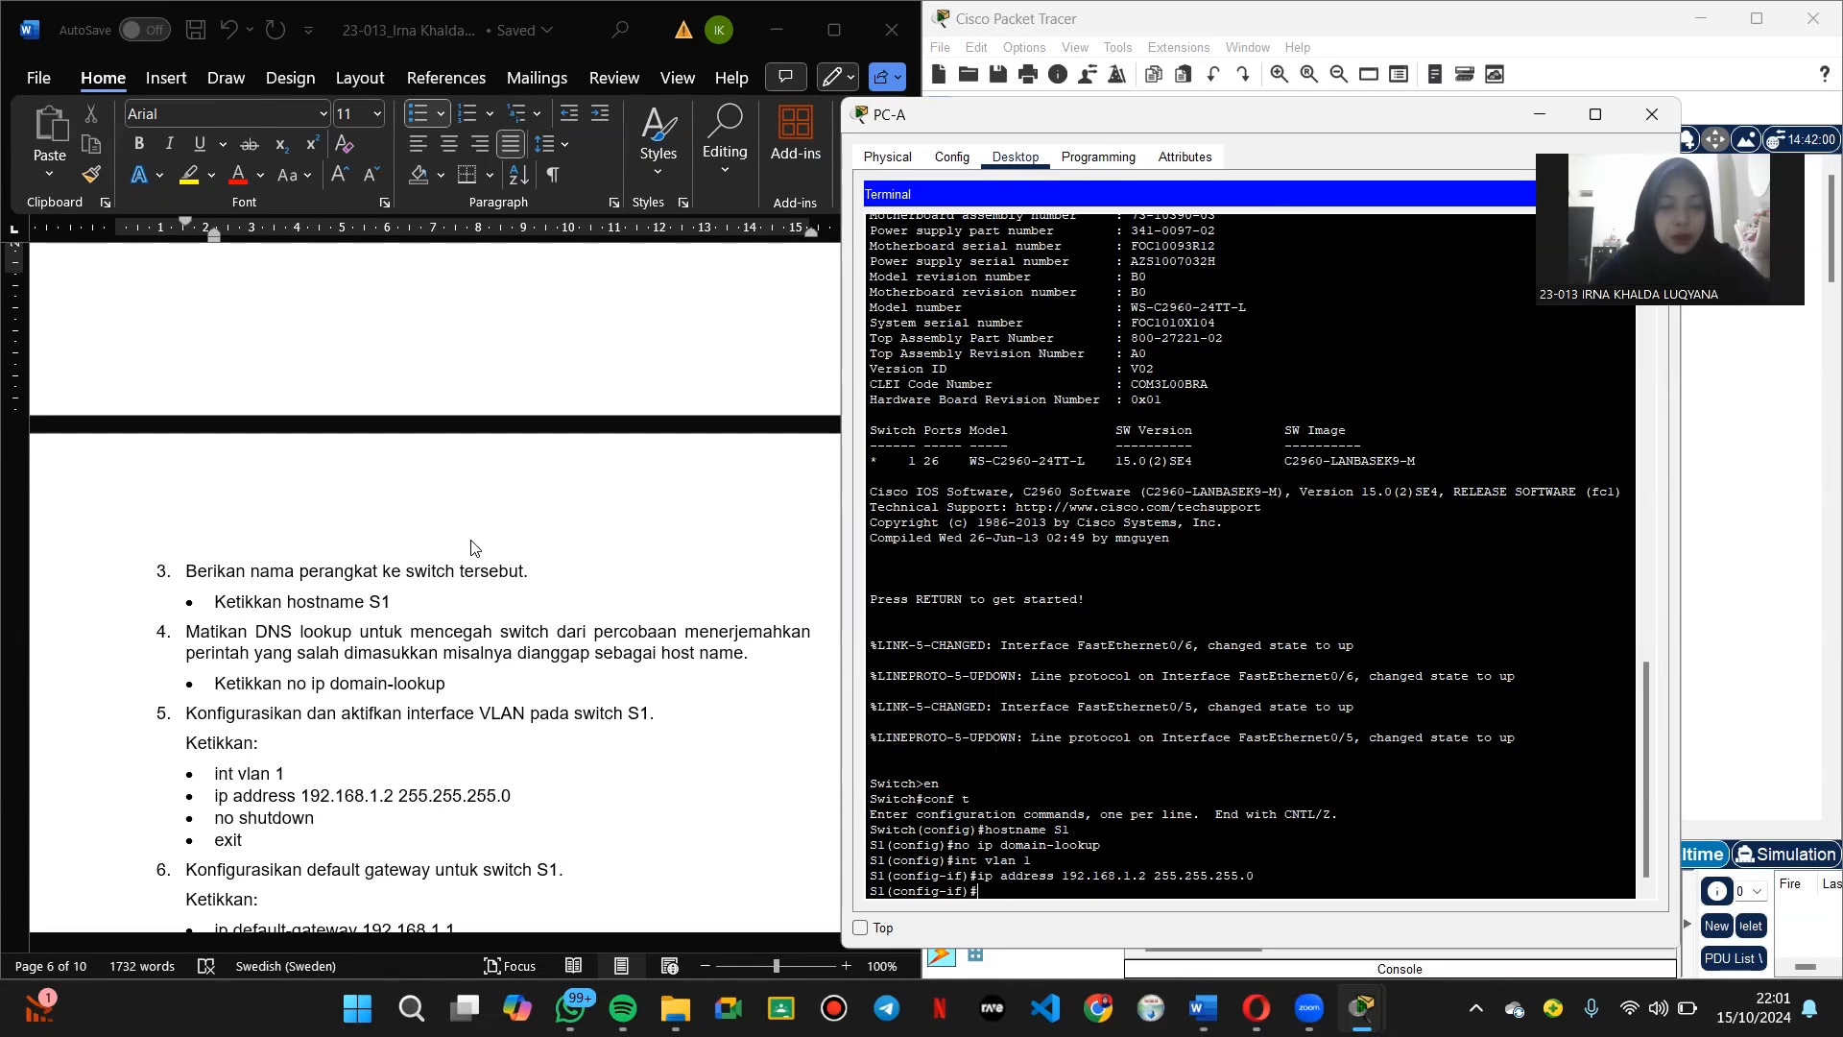
type("no shutdown")
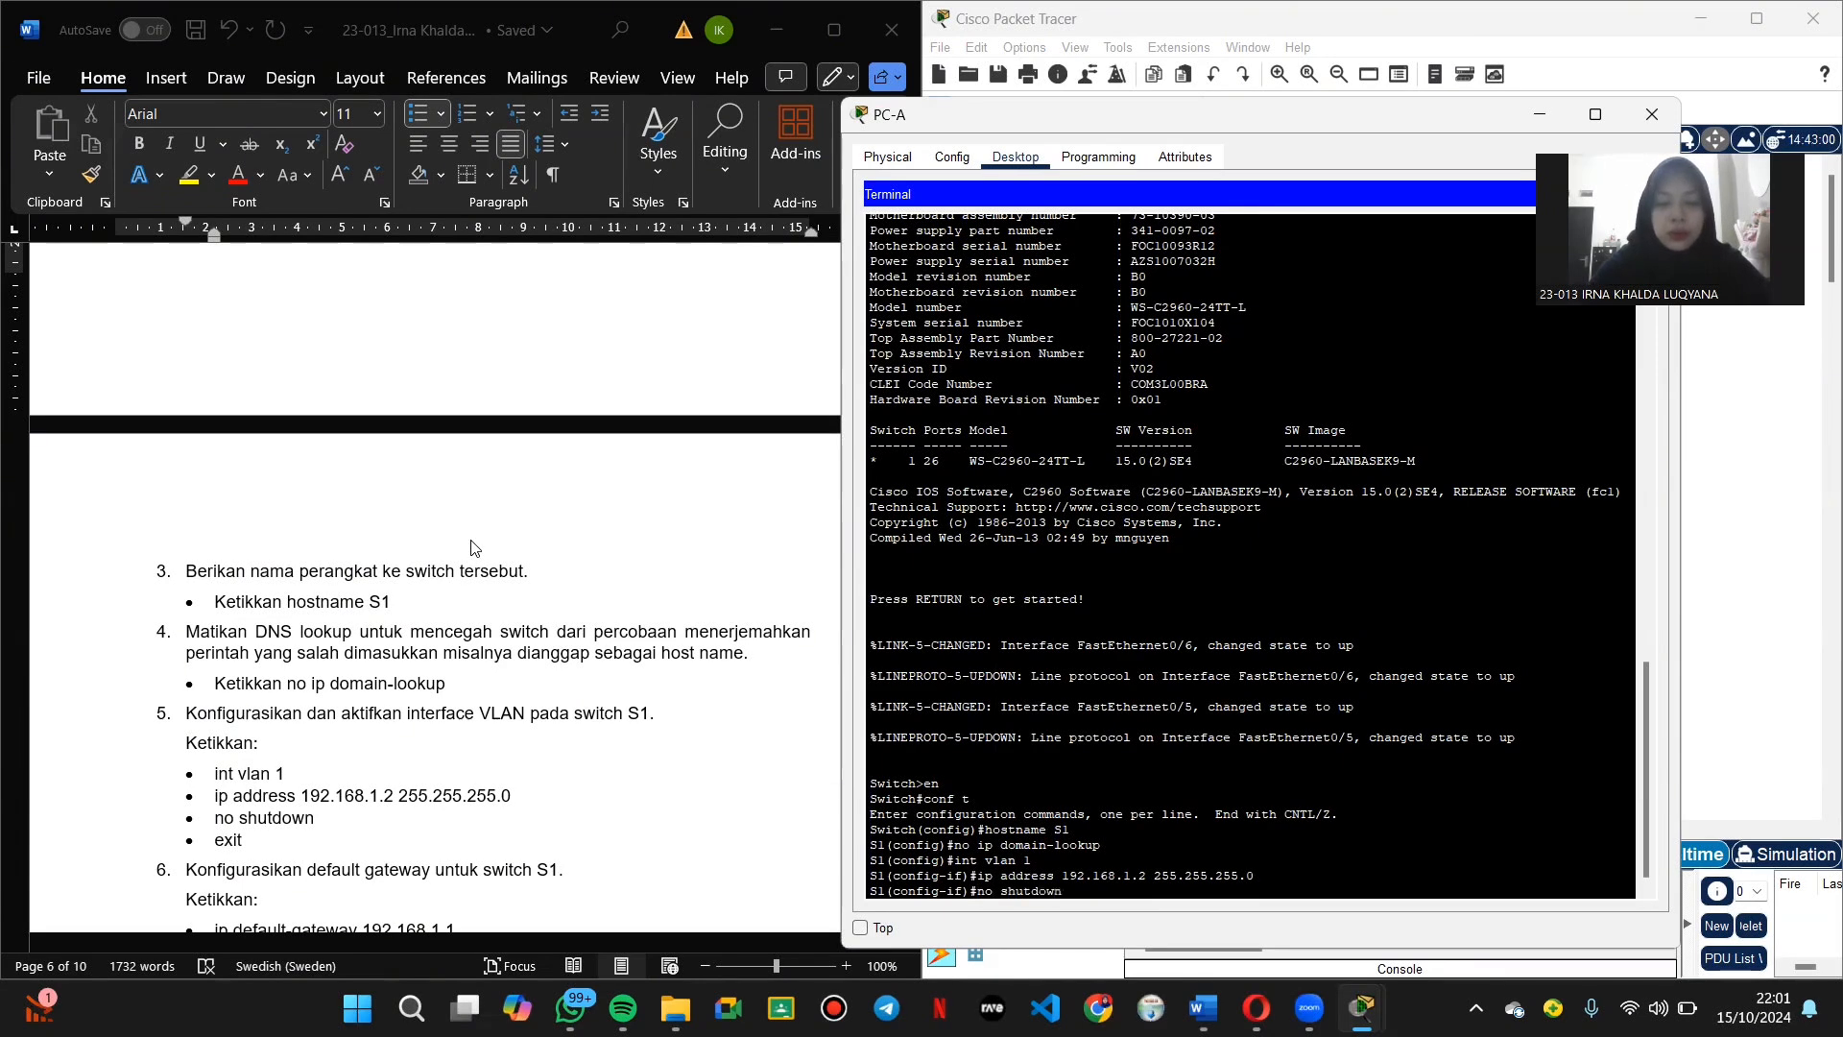
key("Return")
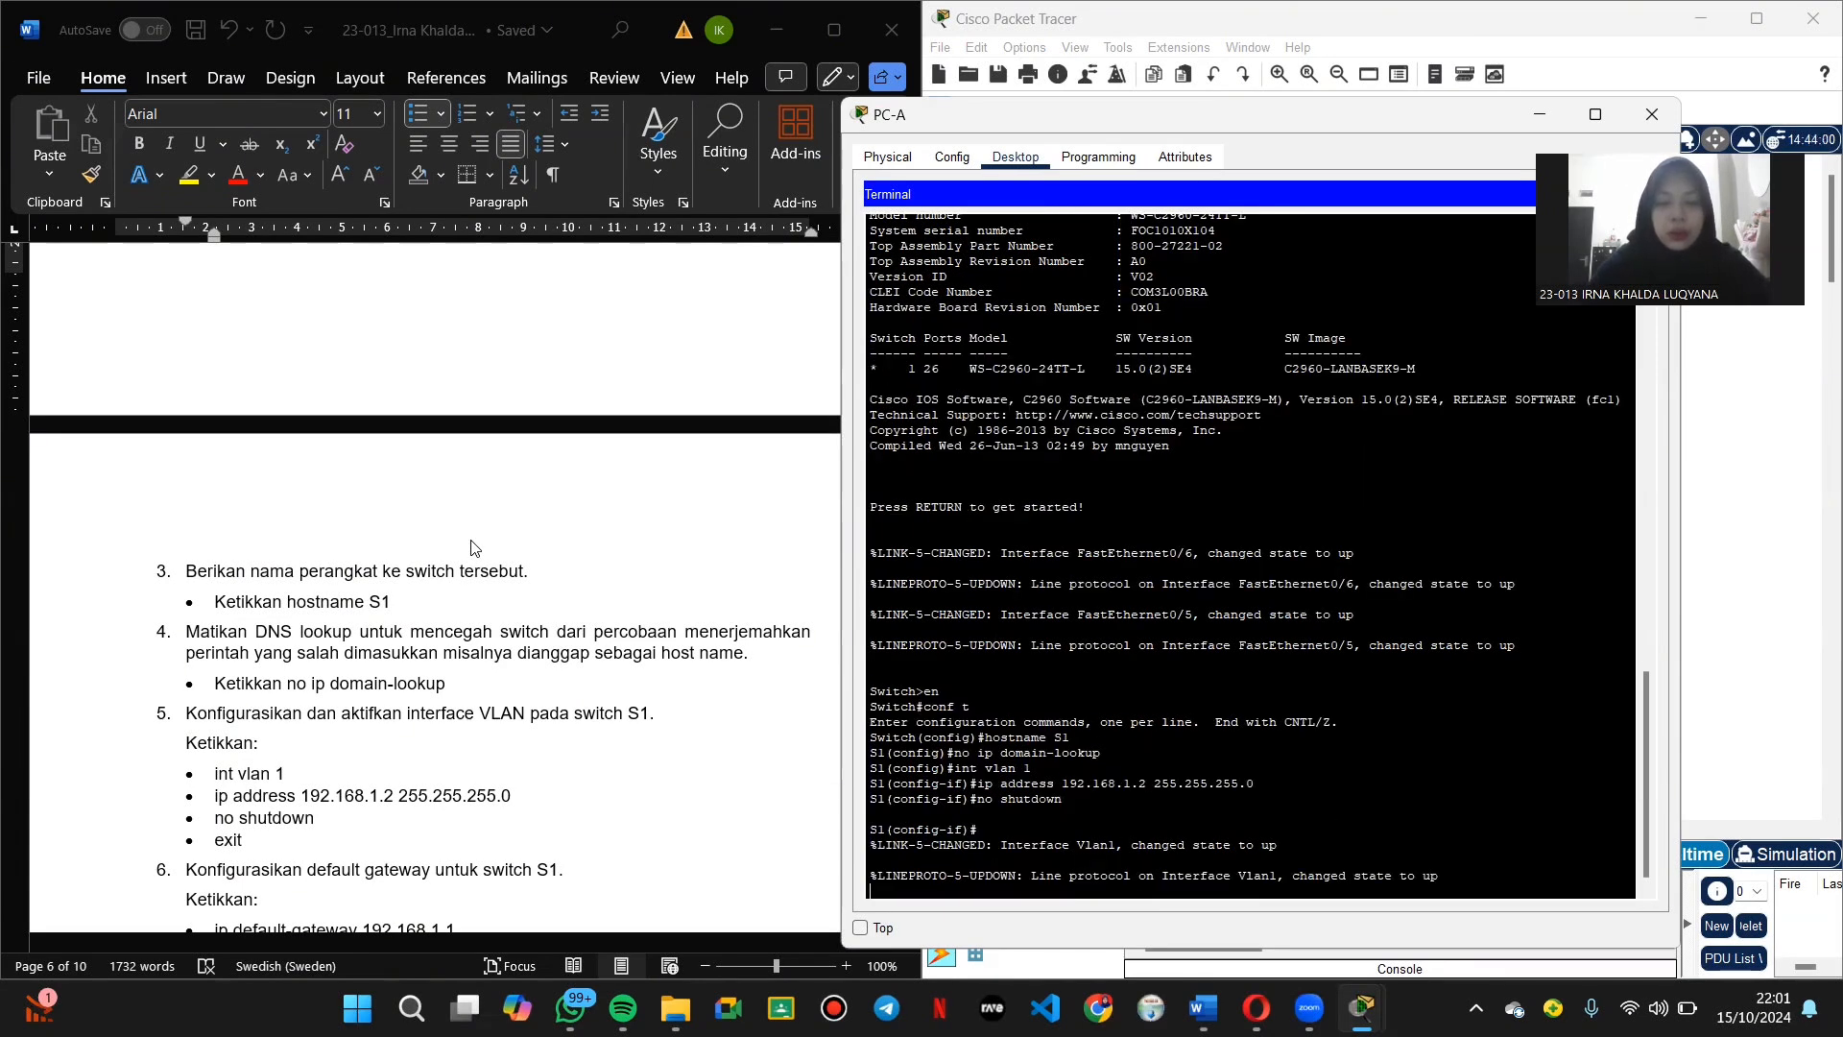
key("Return")
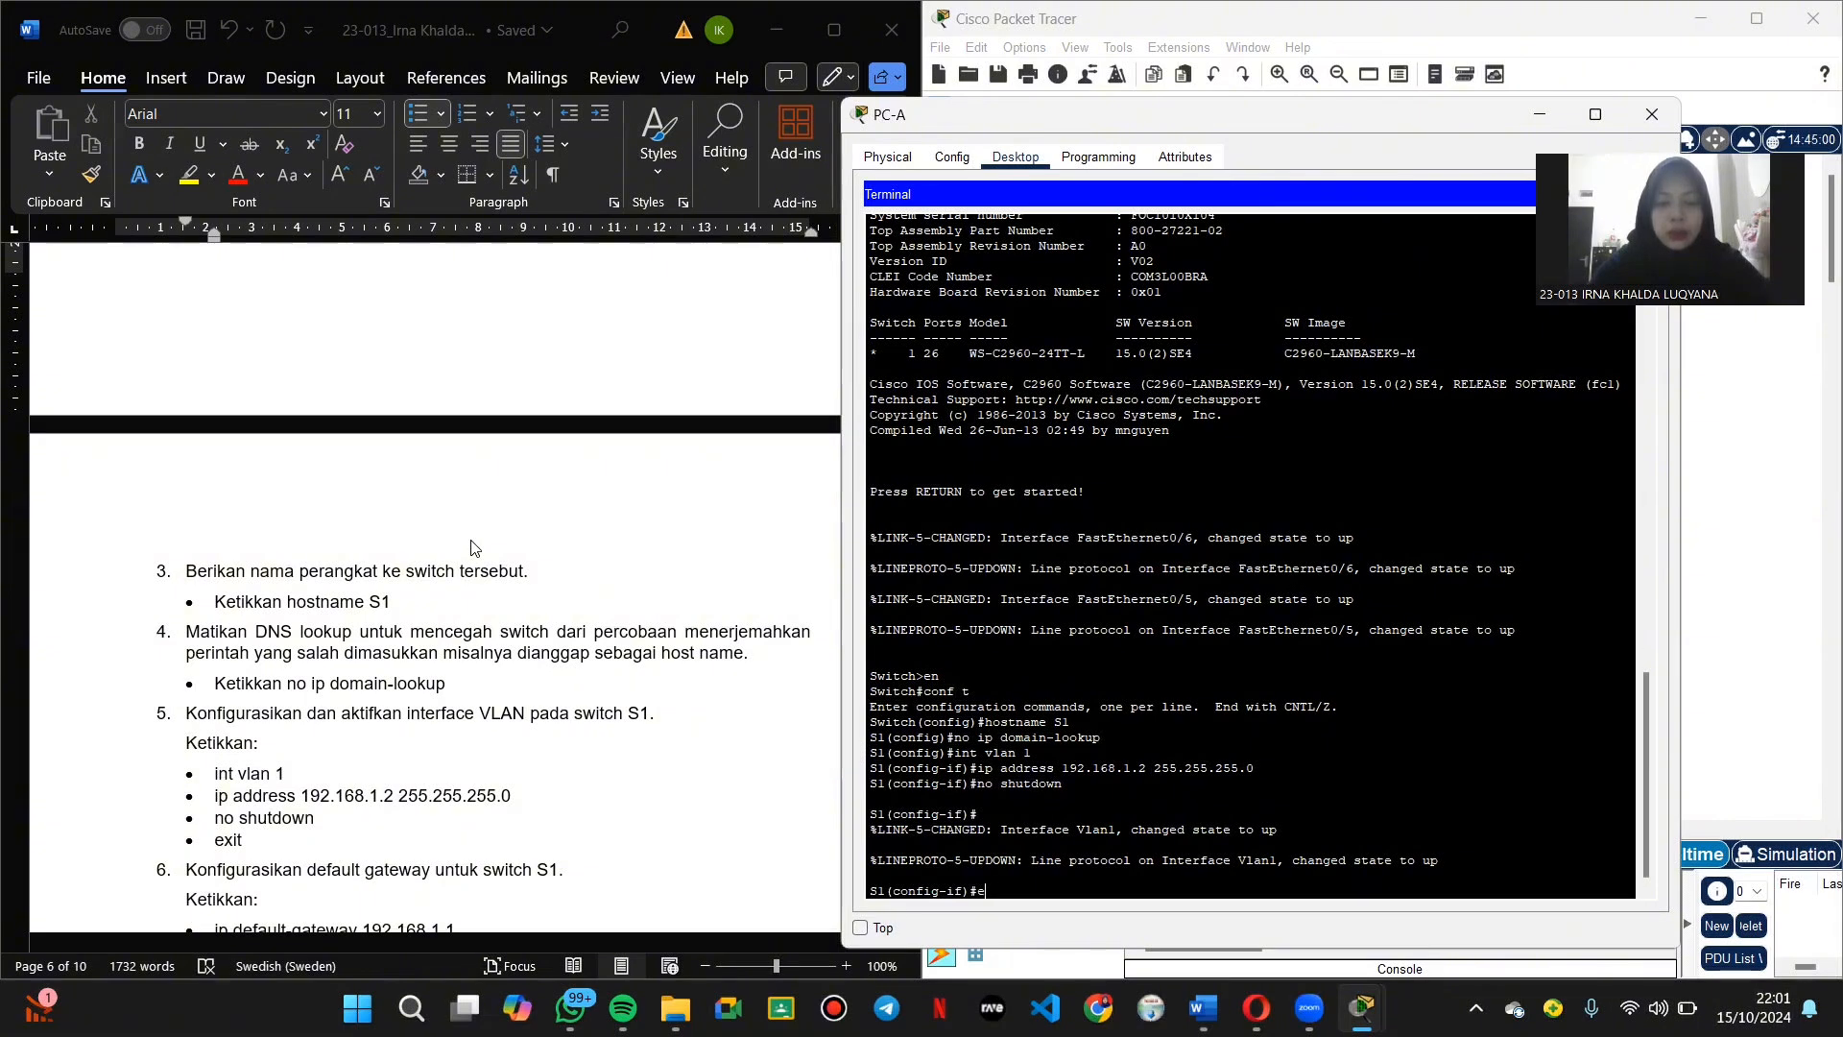
type("exit")
key("Return")
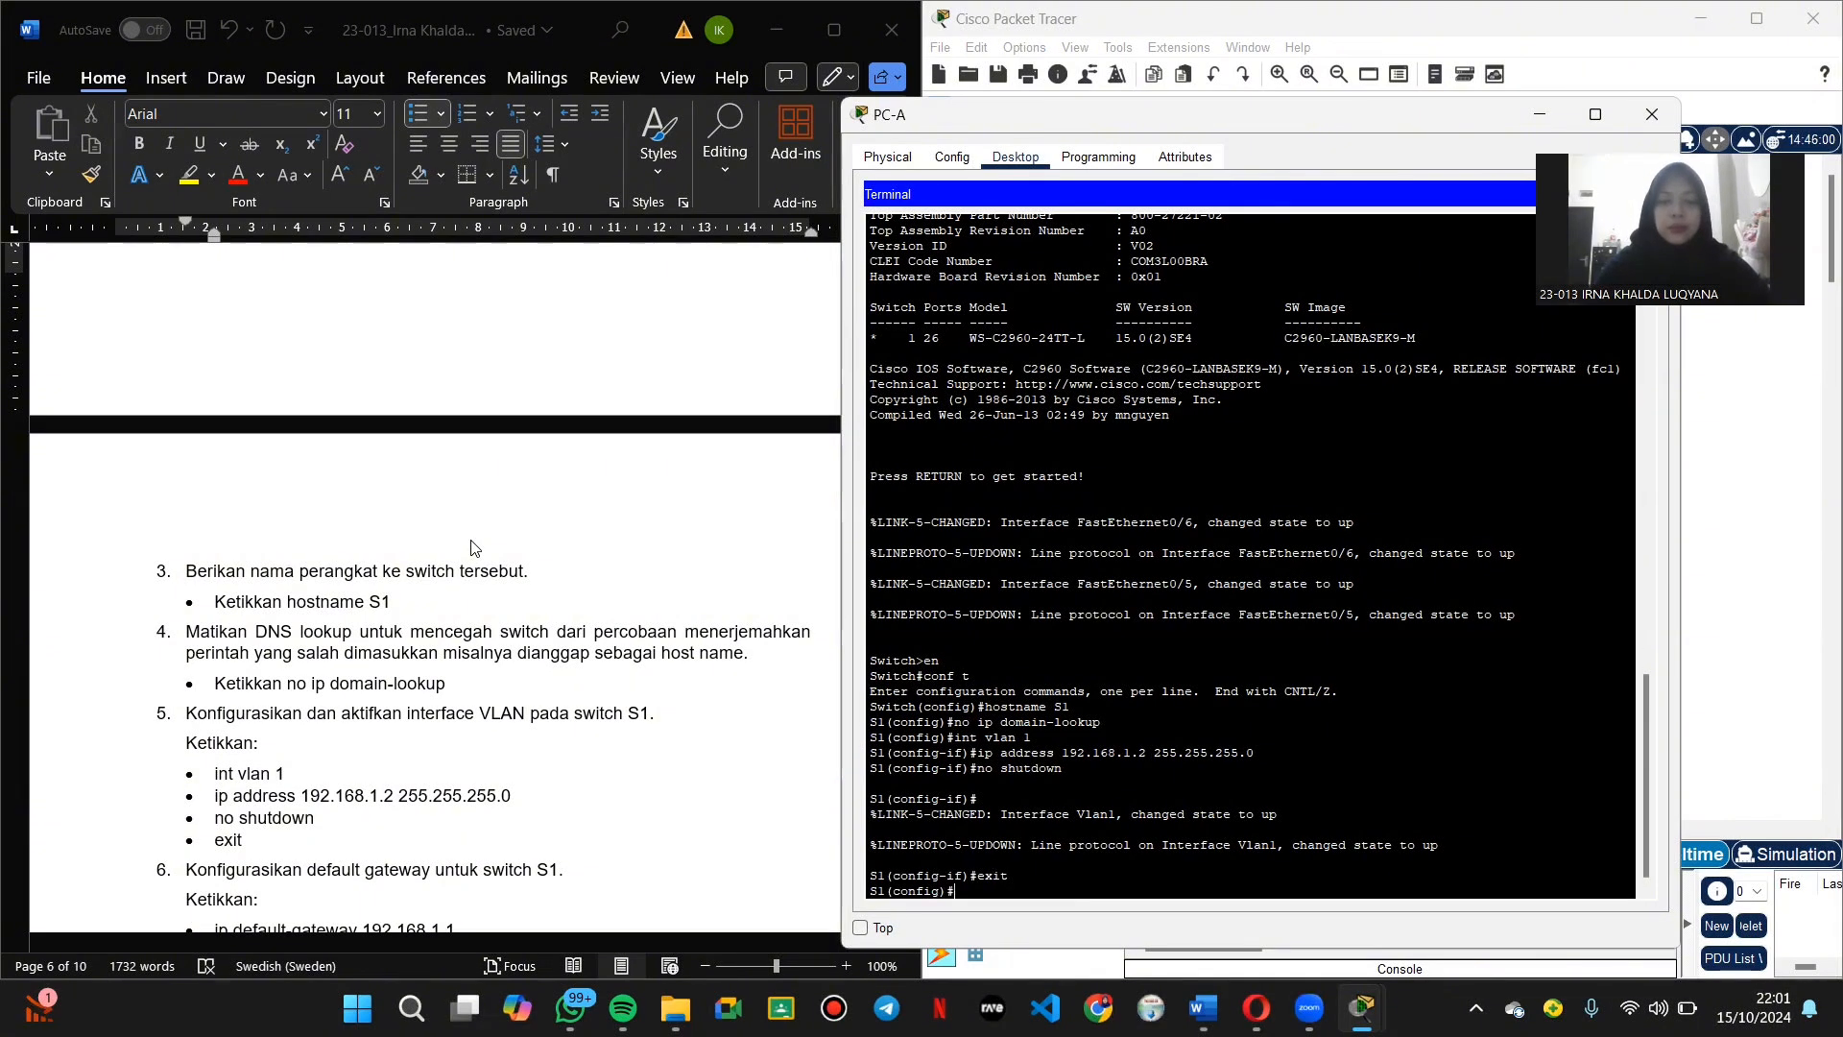
Step: Set S1's default gateway to 192.168.1.1, exit to privileged mode, and begin typing the copy command
scroll(195, 638, "down", 4)
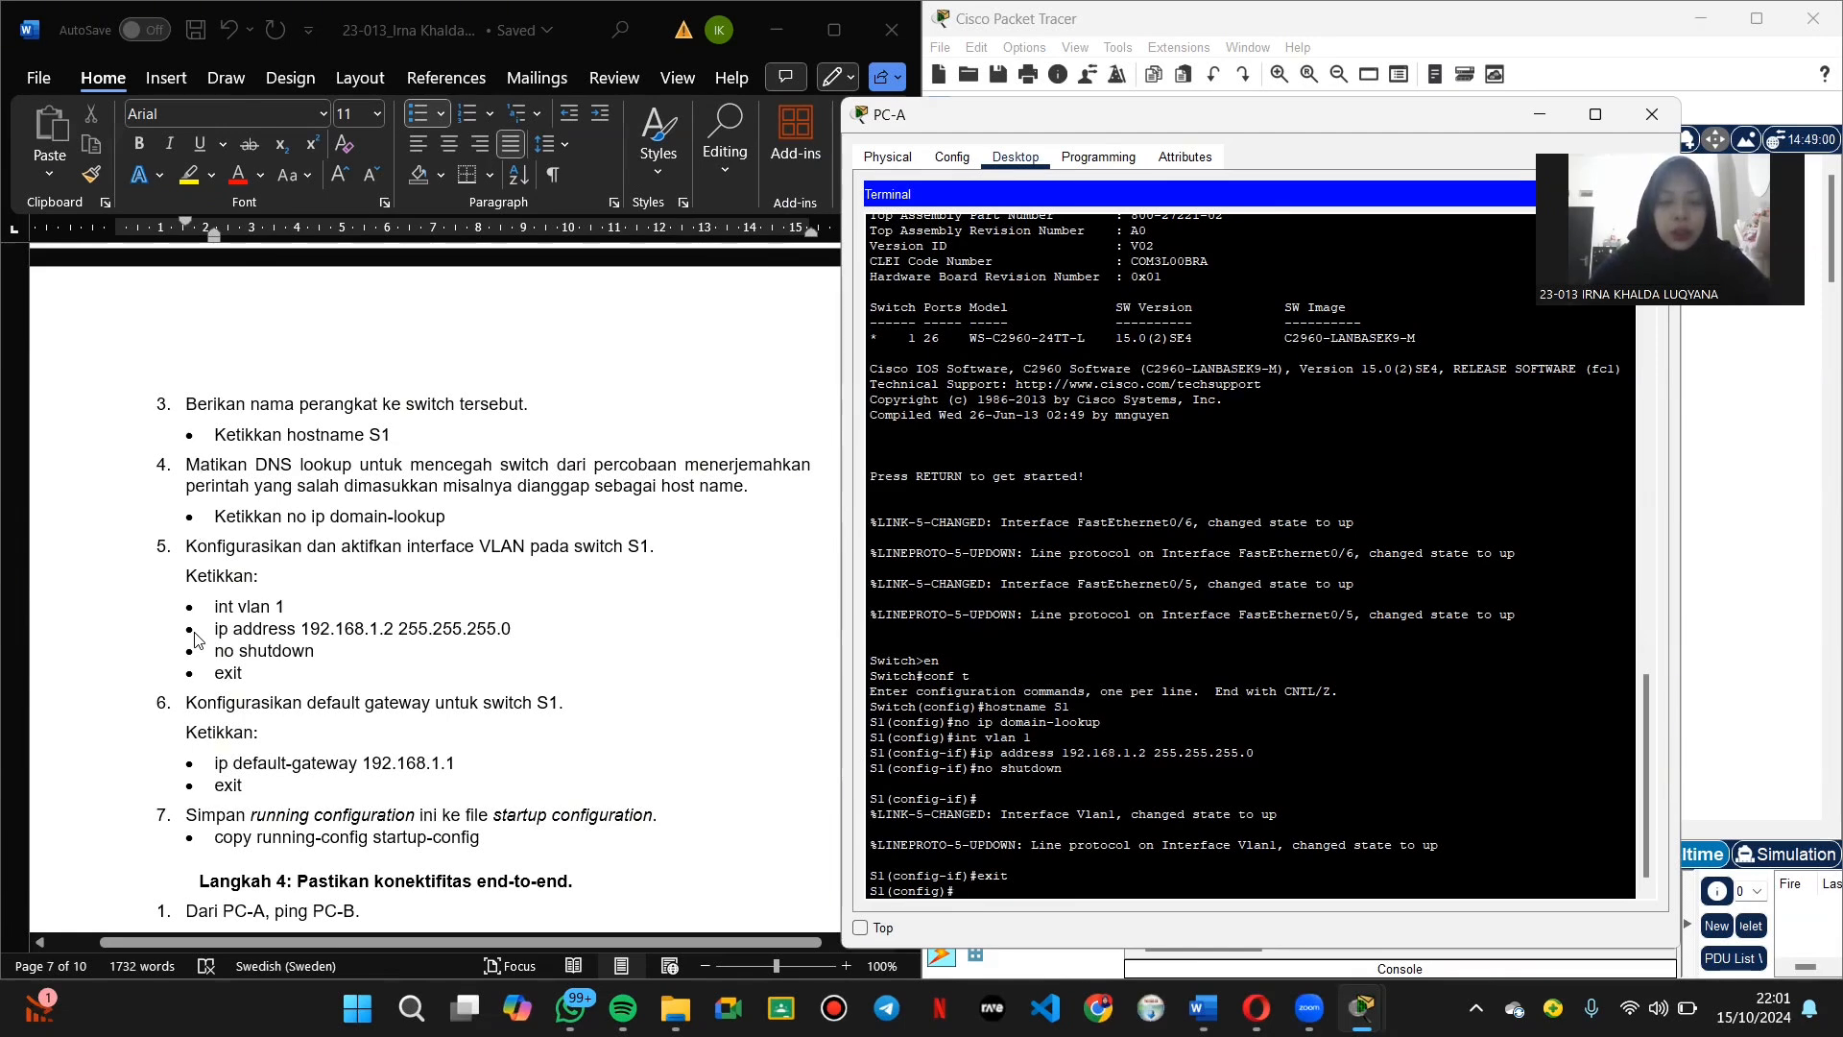
type("efault-")
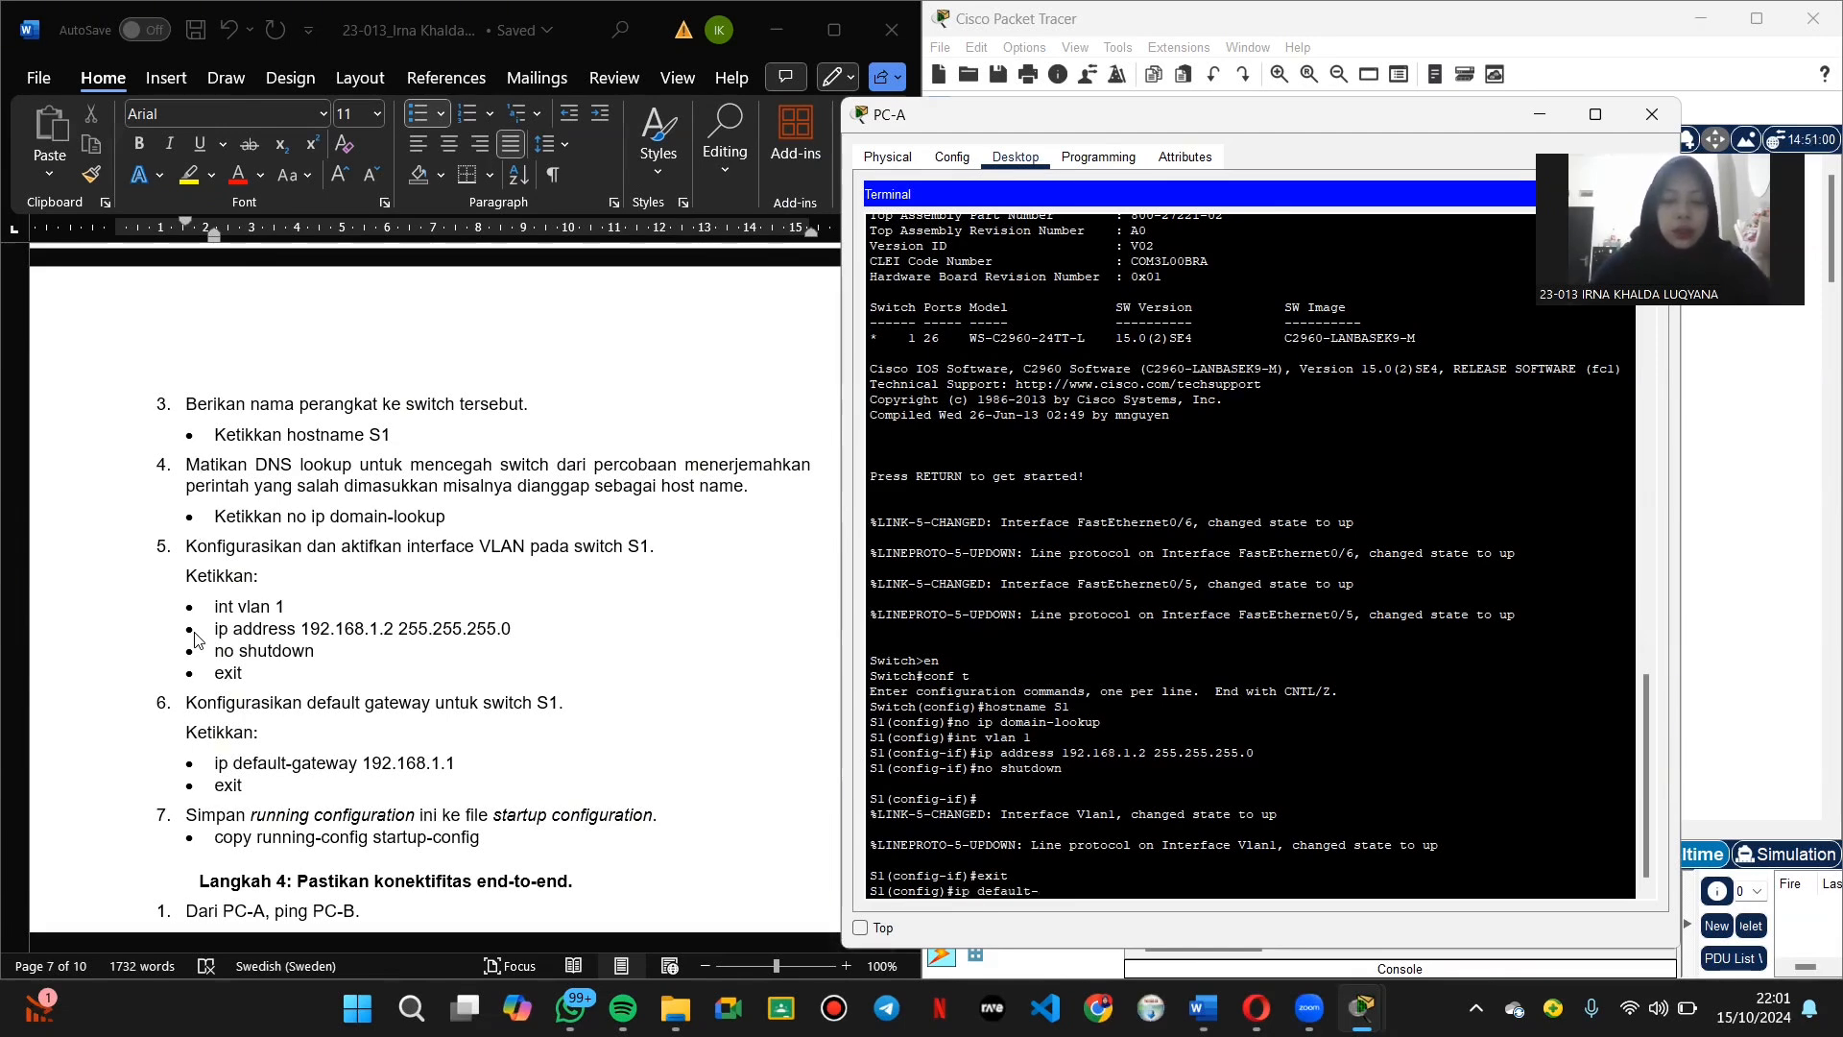
type("gateway 192.168.1.1")
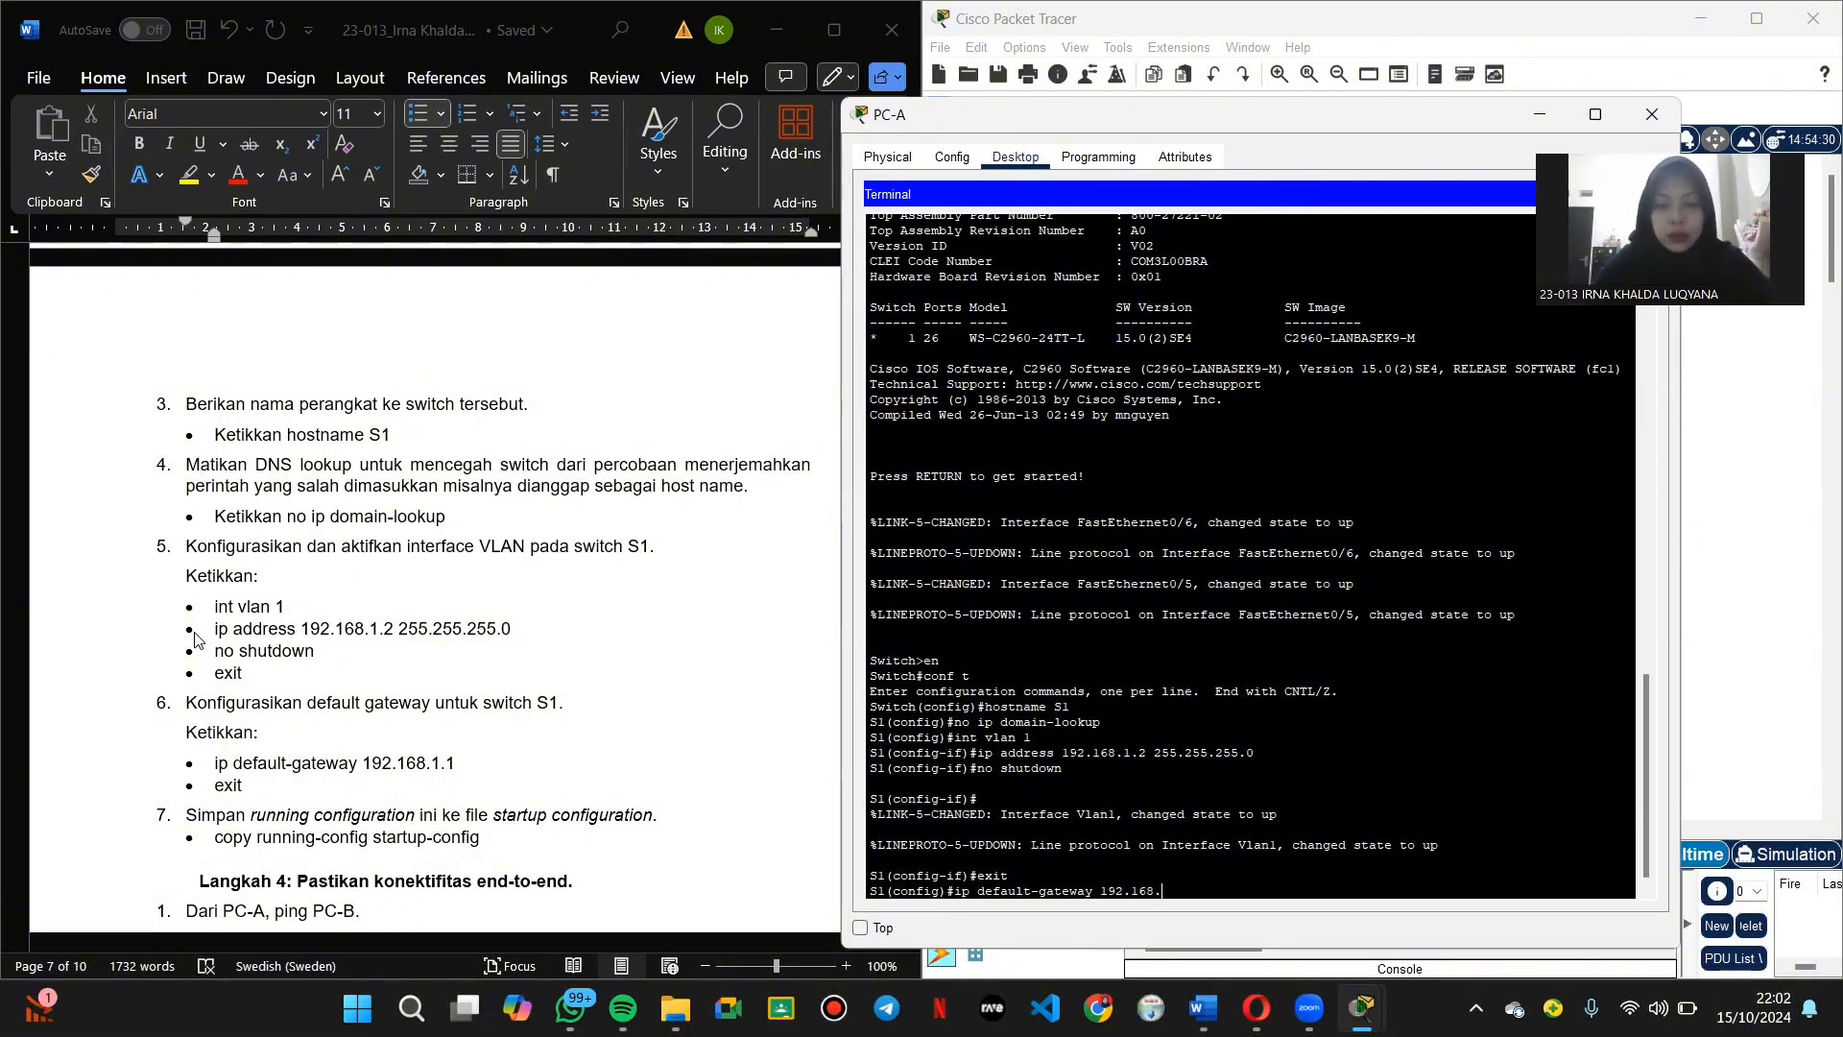
key("Return")
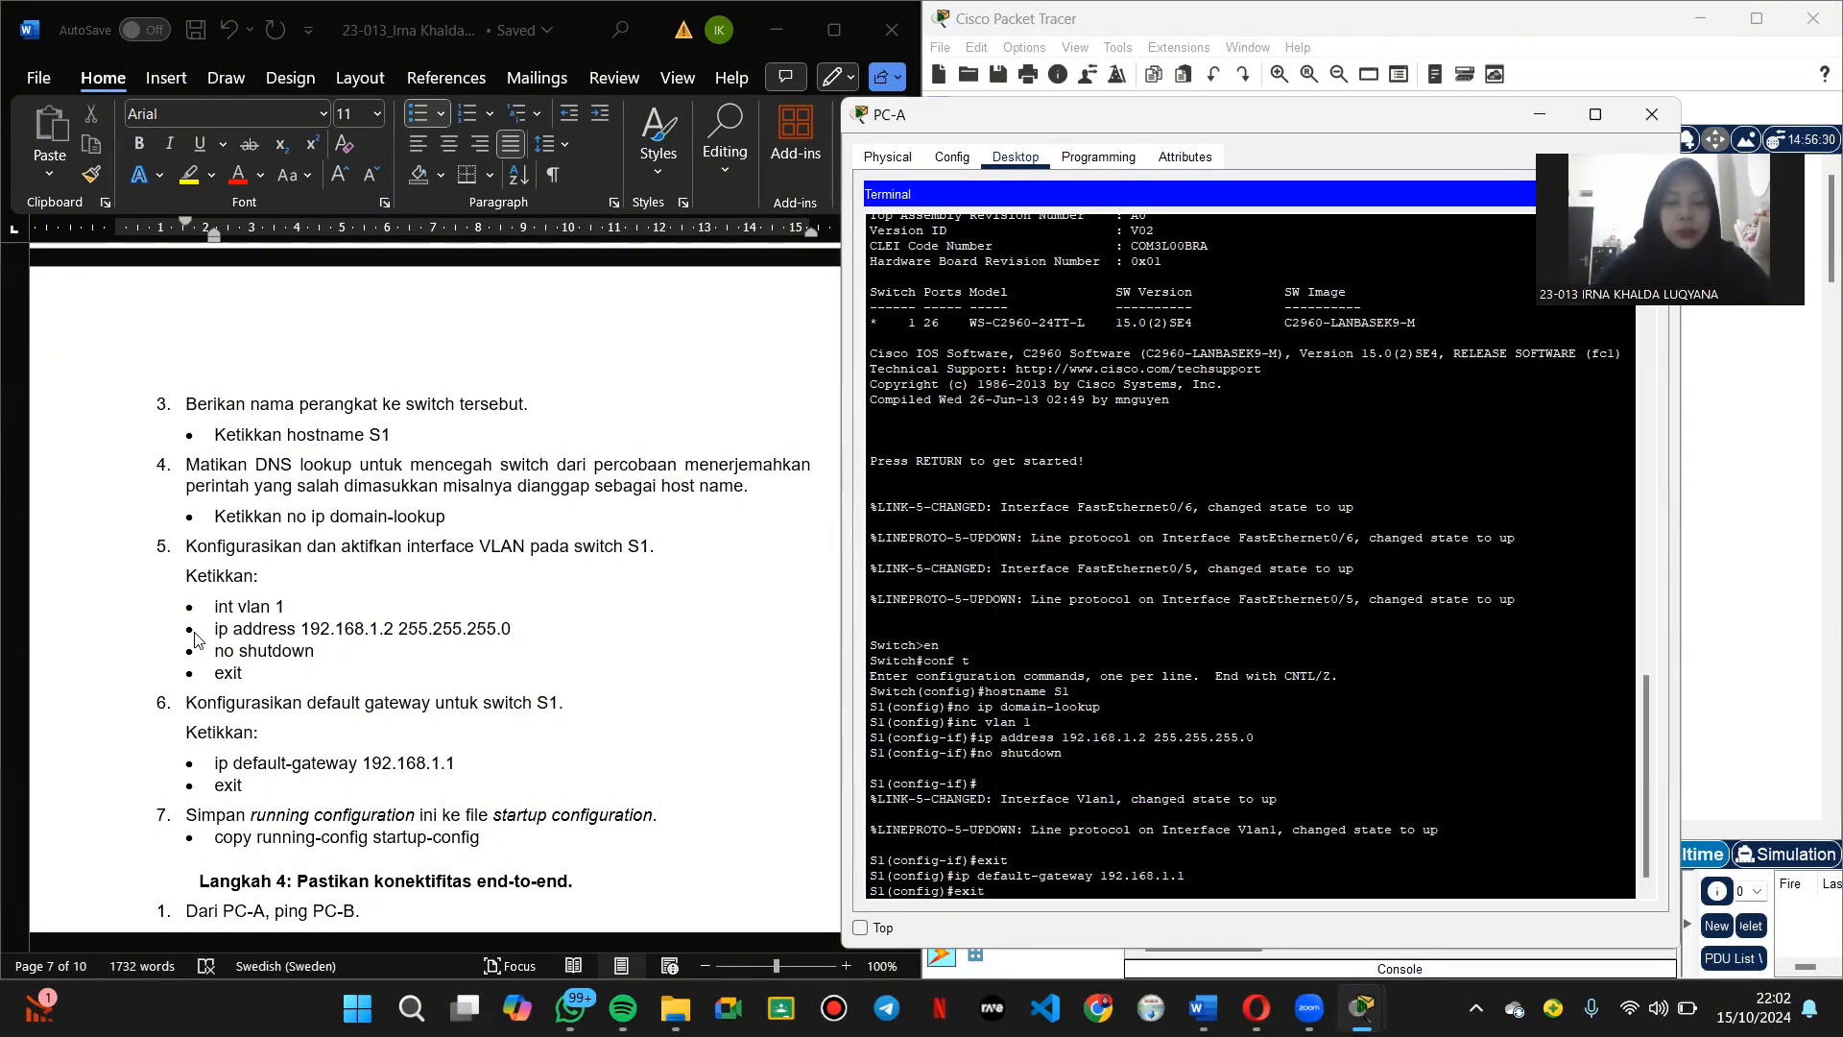
type("exit")
key("Return")
key("Return")
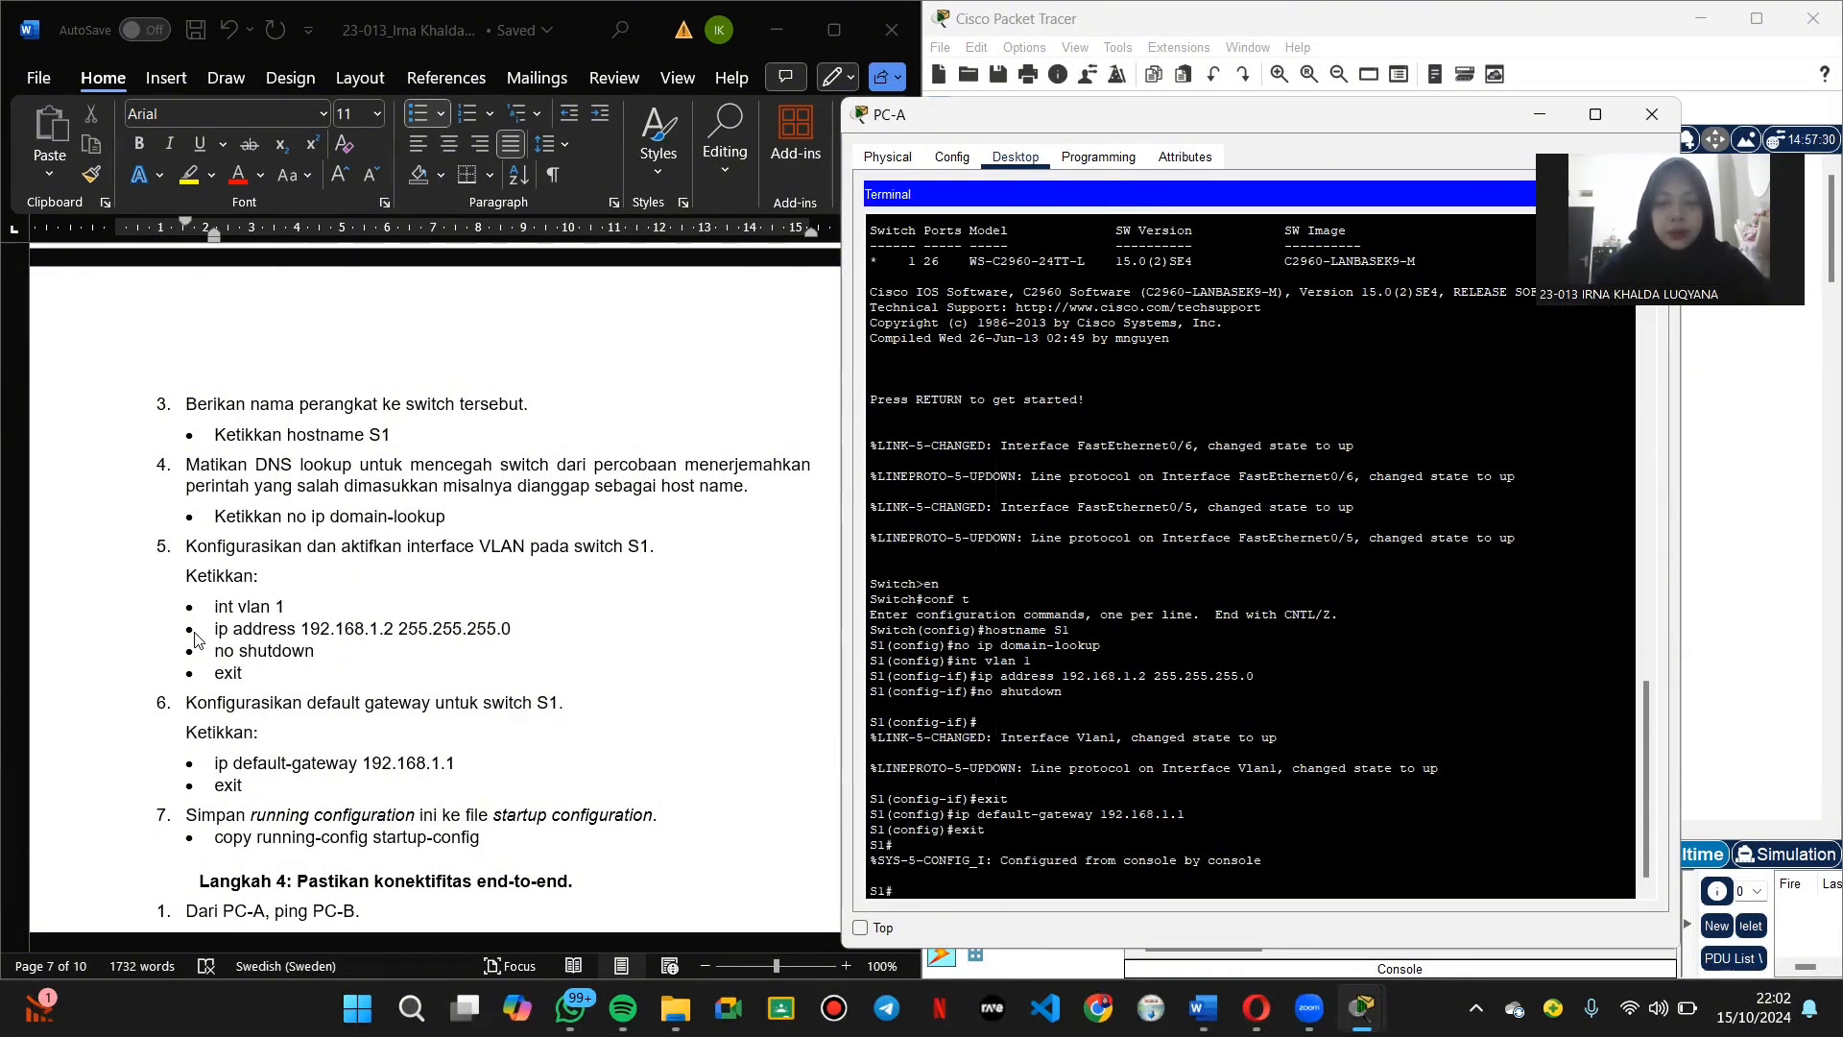
scroll(226, 717, "down", 1)
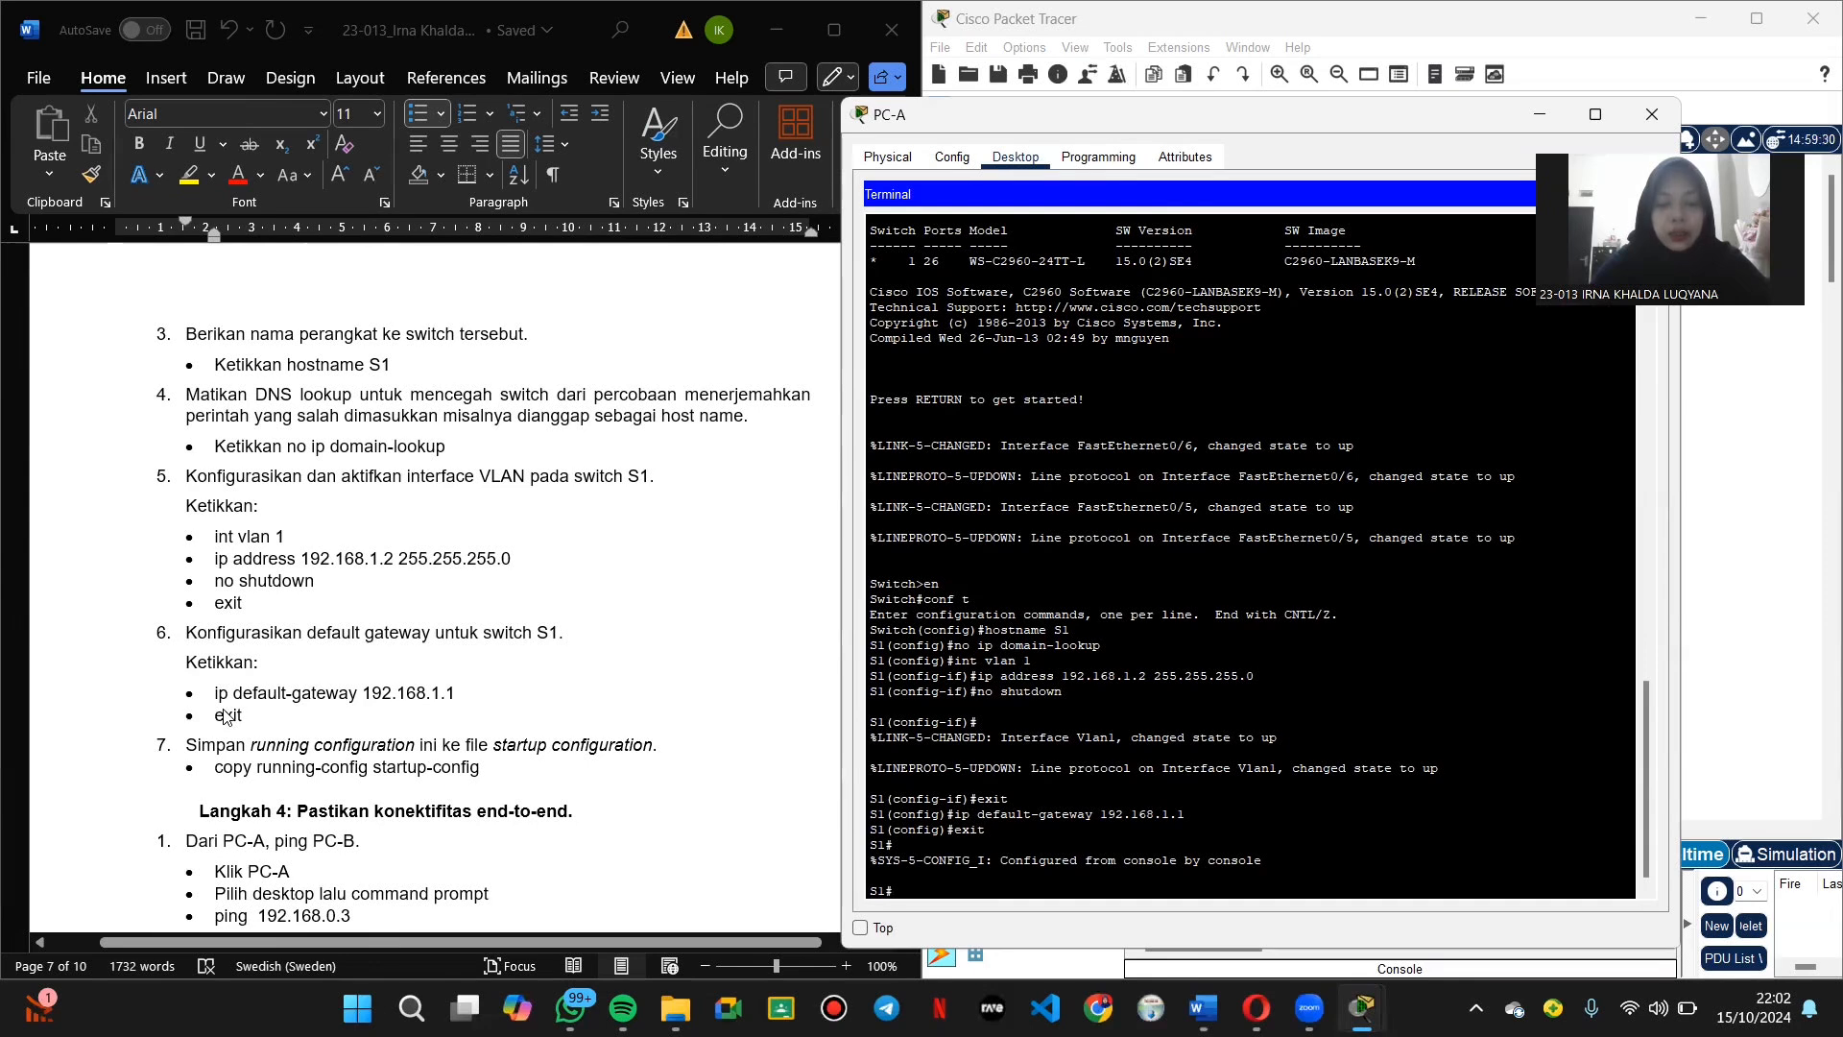
type("copy t")
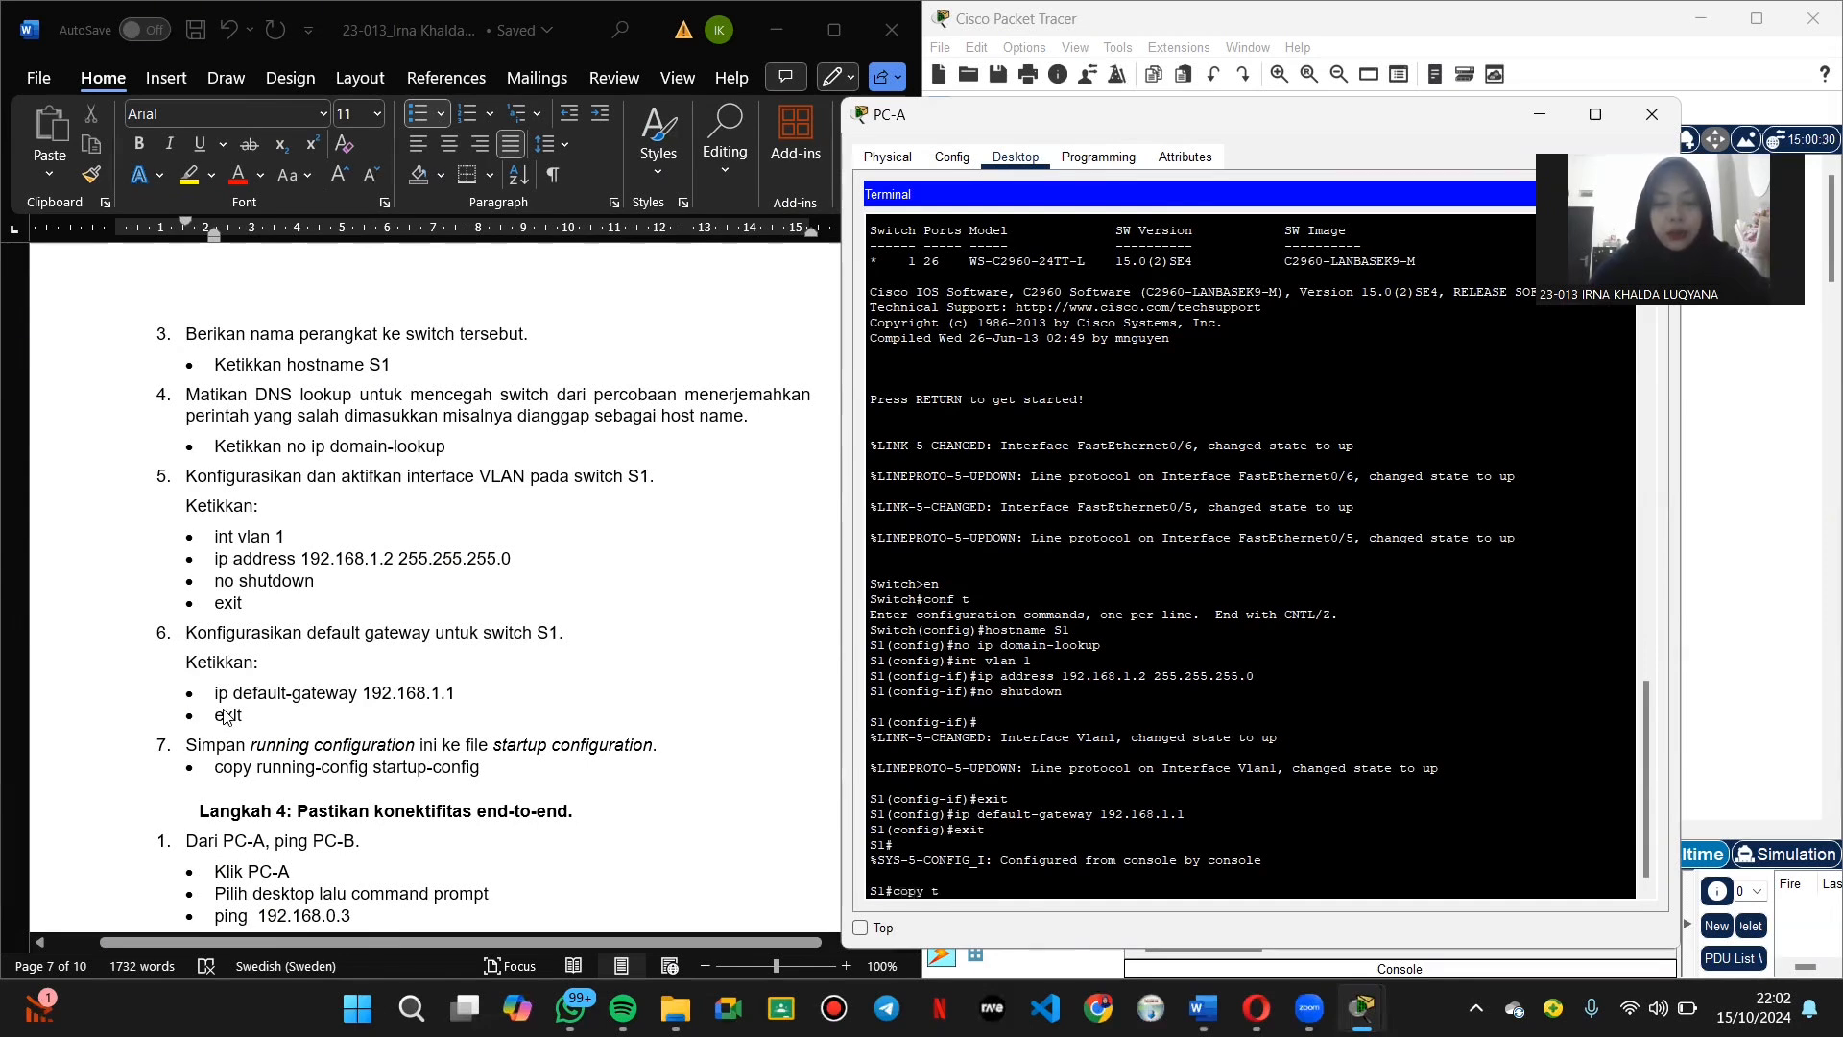
type("unning-config startup-config")
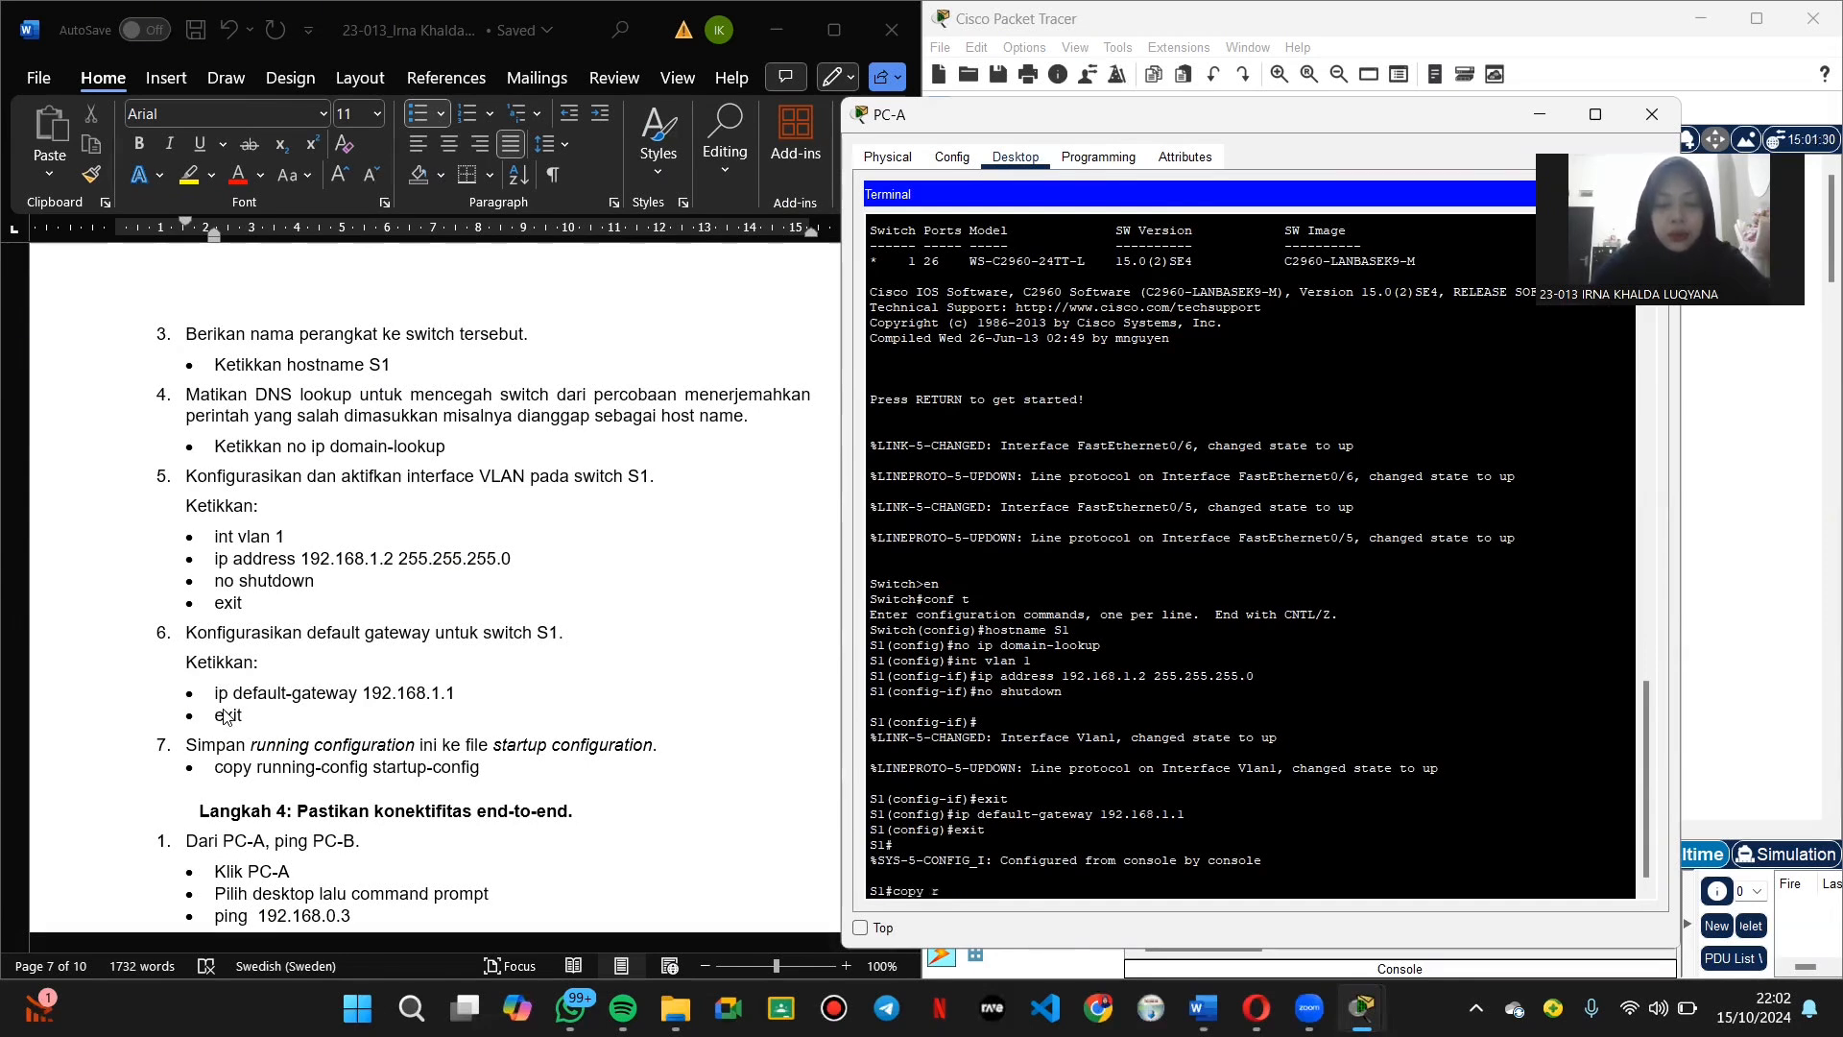
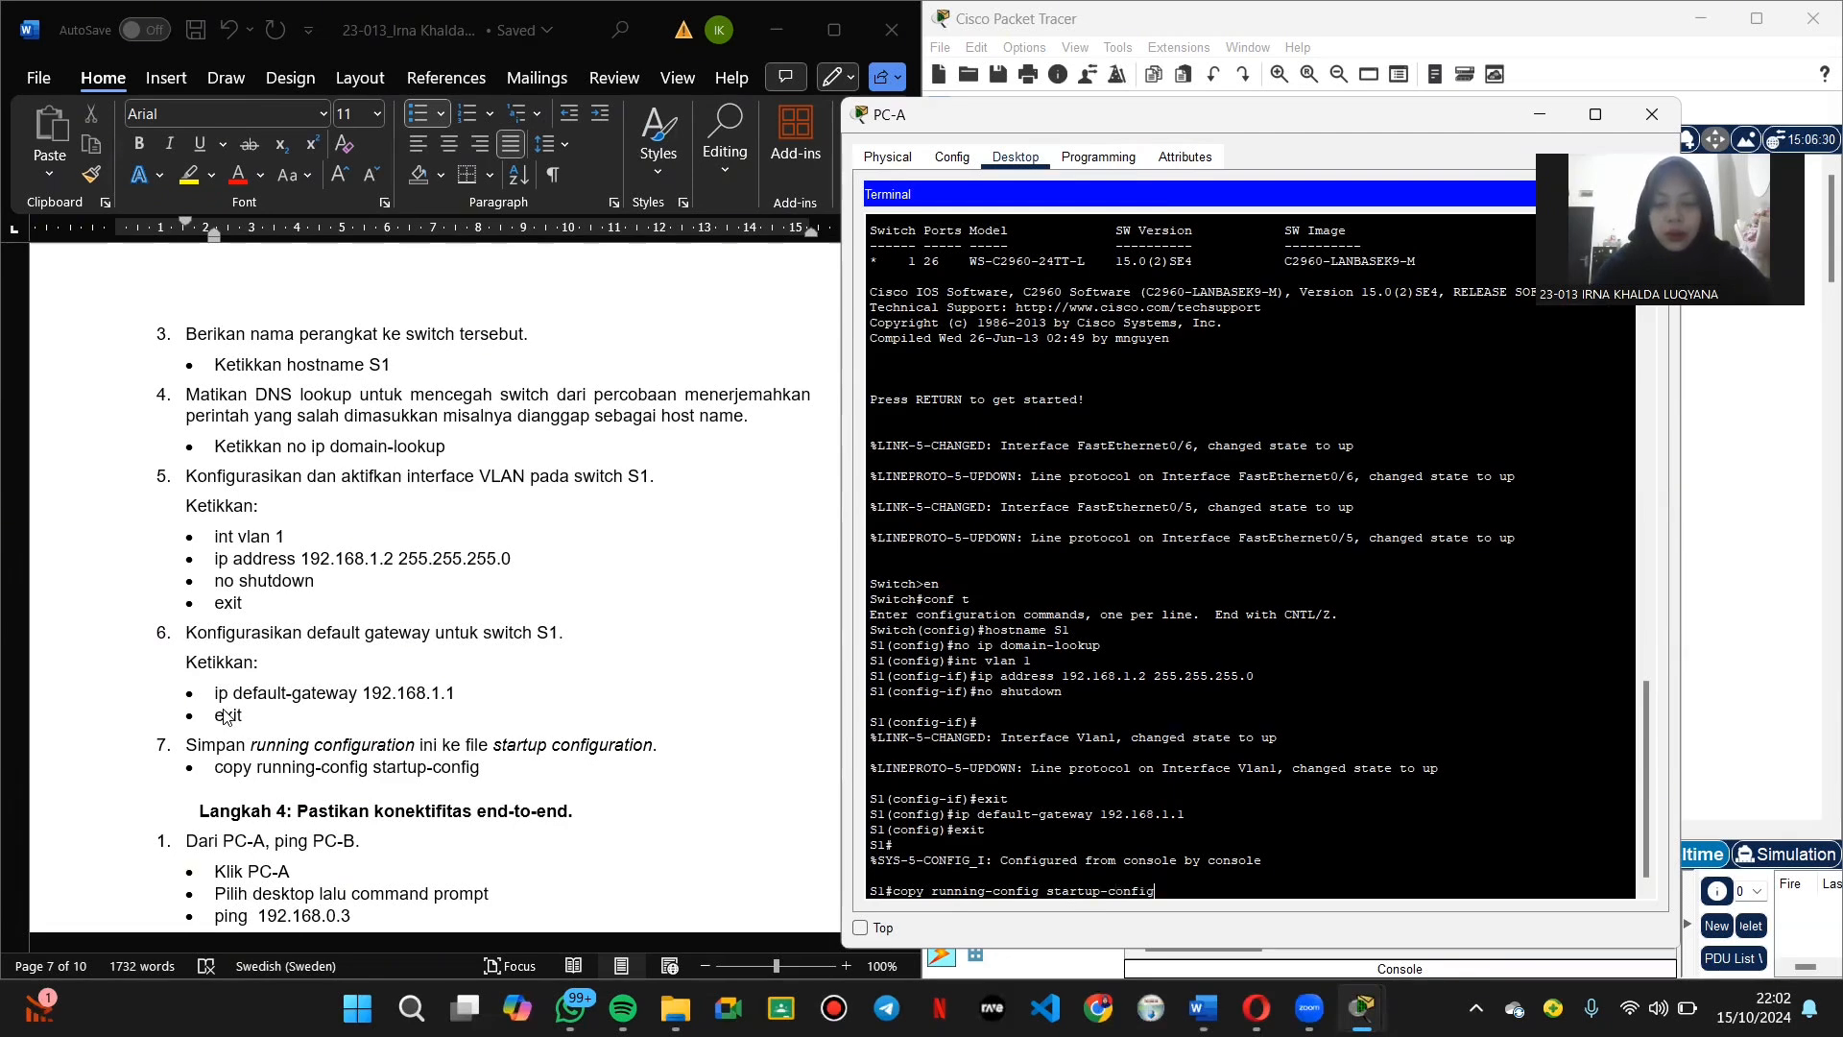
Step: Confirm startup-config as the destination so S1's running configuration saves with [OK]
key("Return")
key("Return")
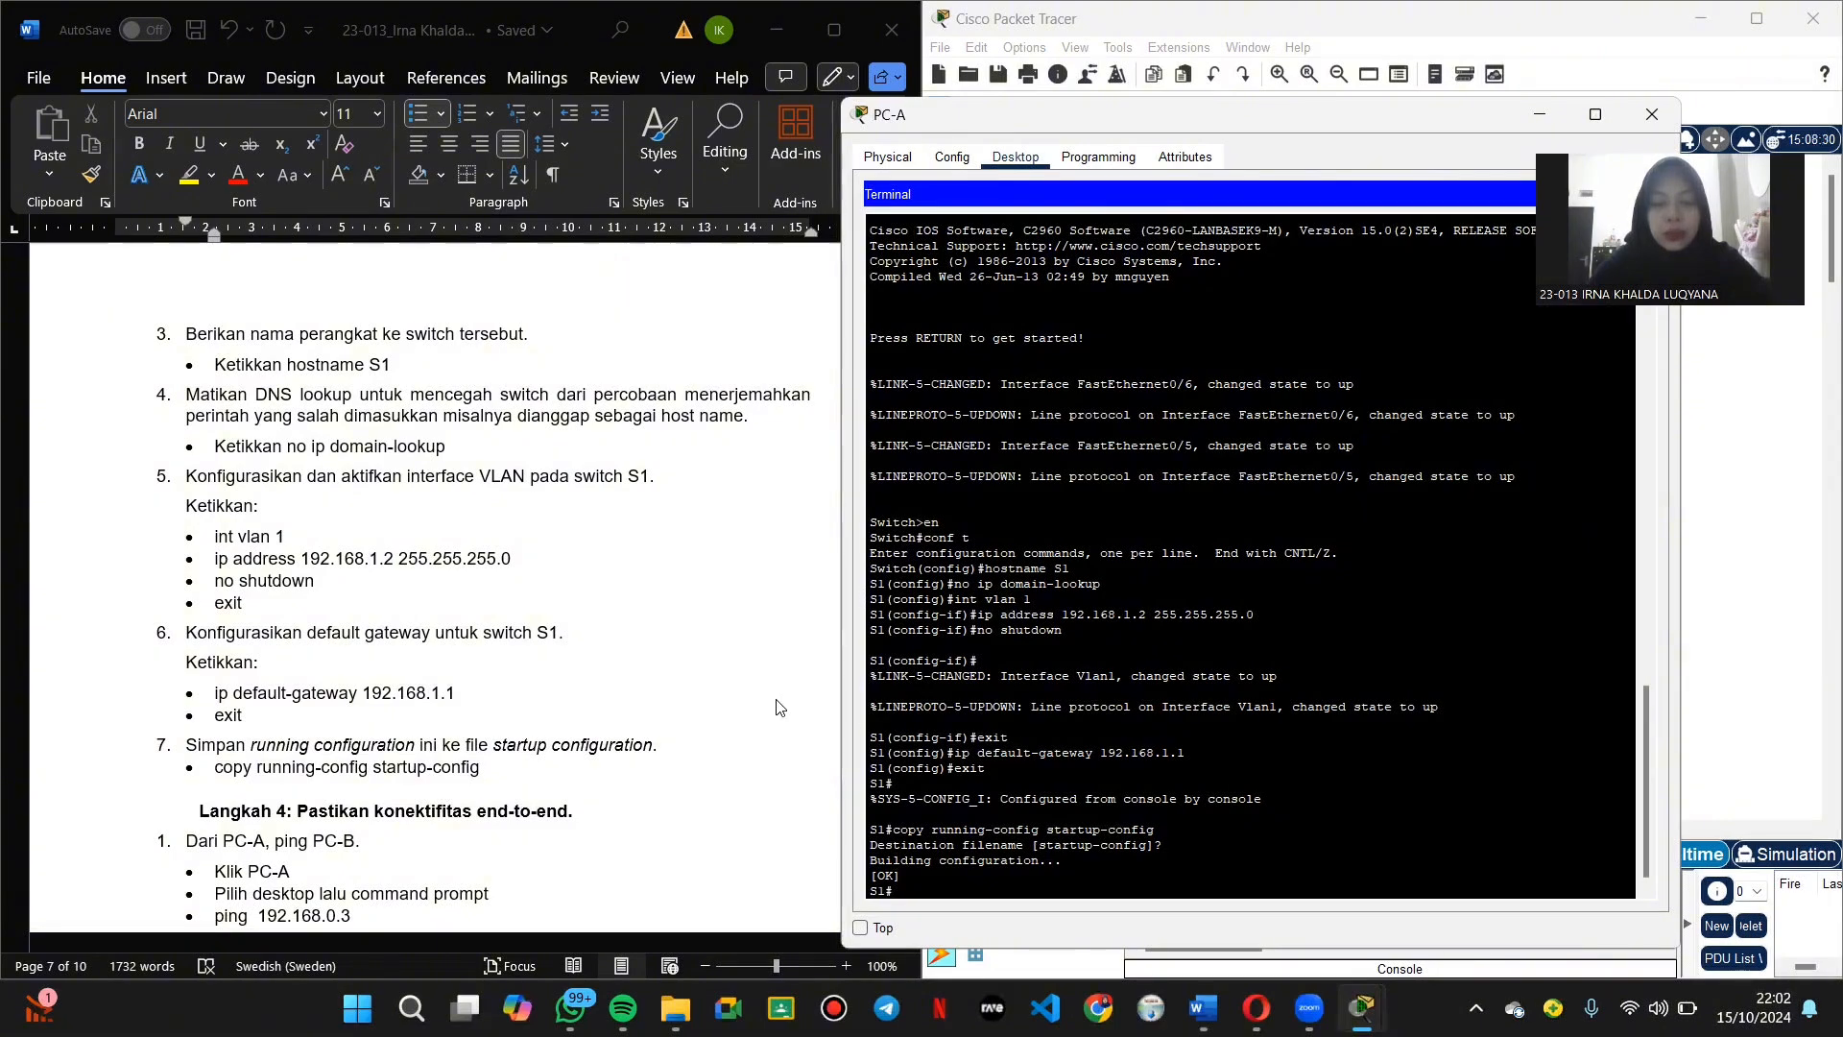
scroll(422, 678, "down", 6)
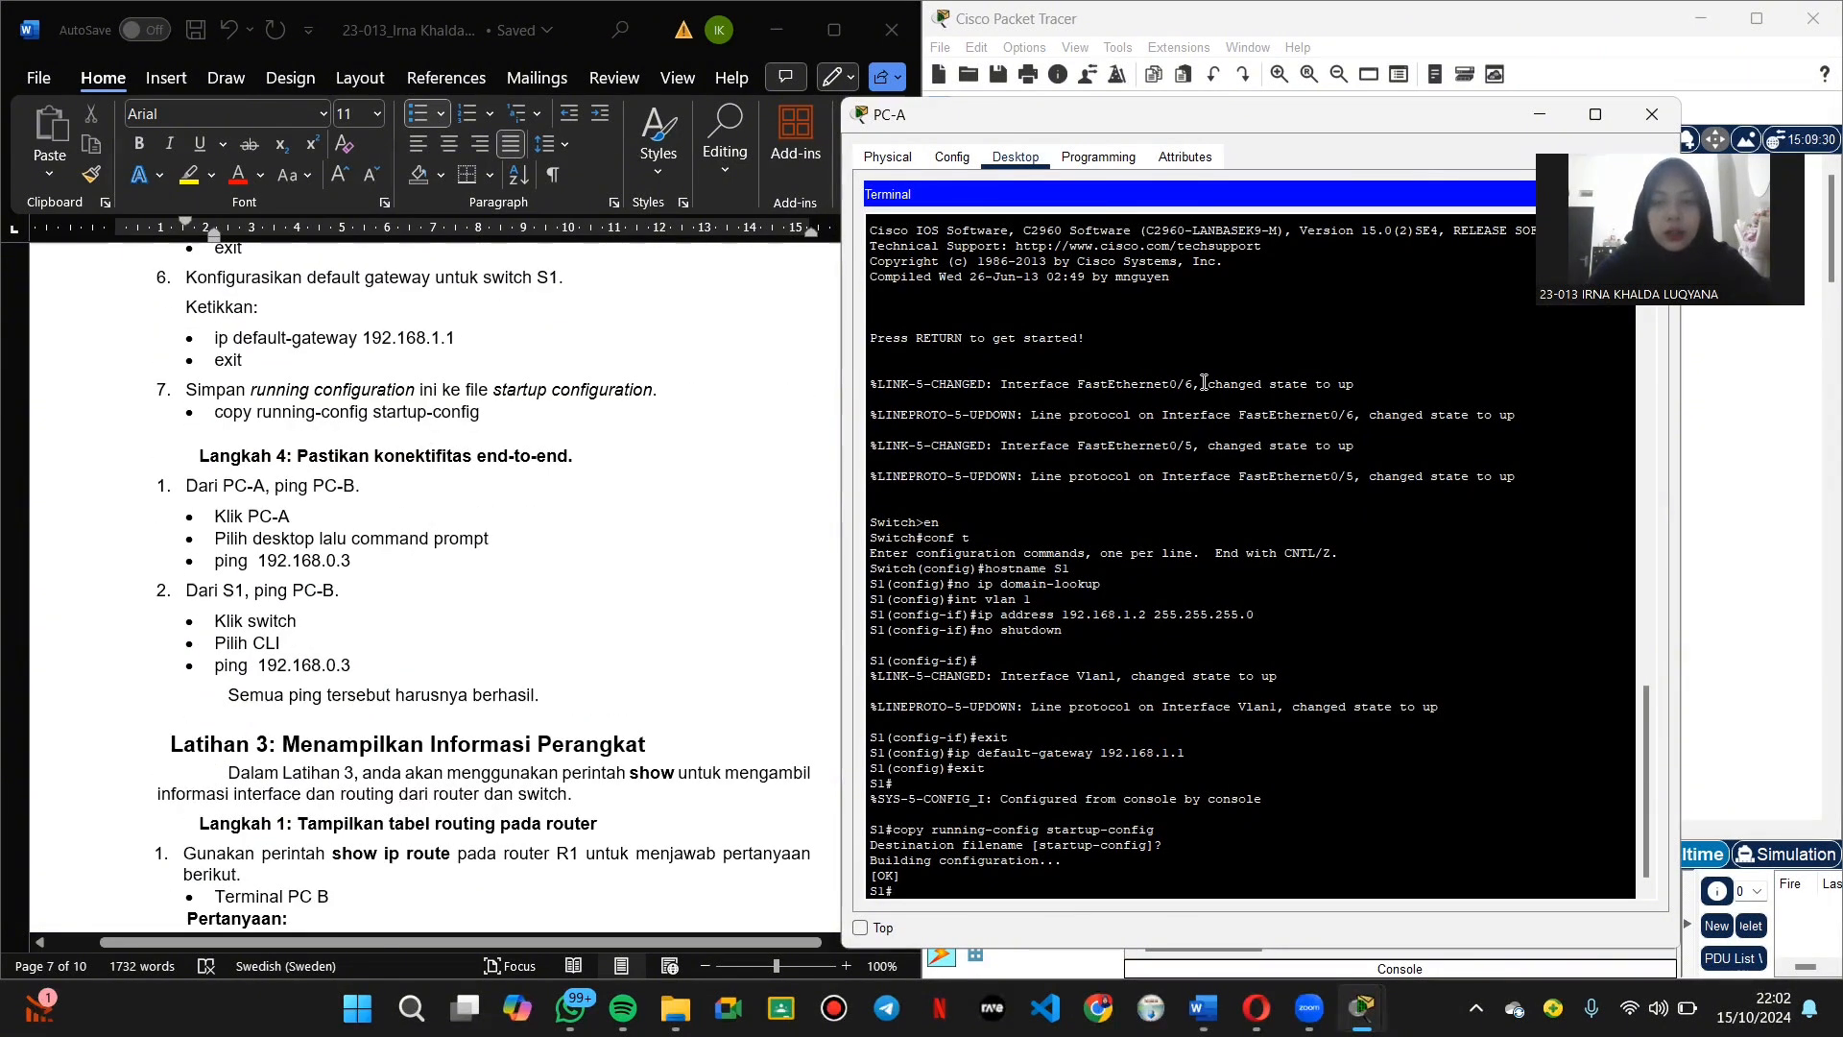
Step: From PC-A's command prompt, ping 192.168.0.3 and get 4 of 4 replies
left_click(1652, 115)
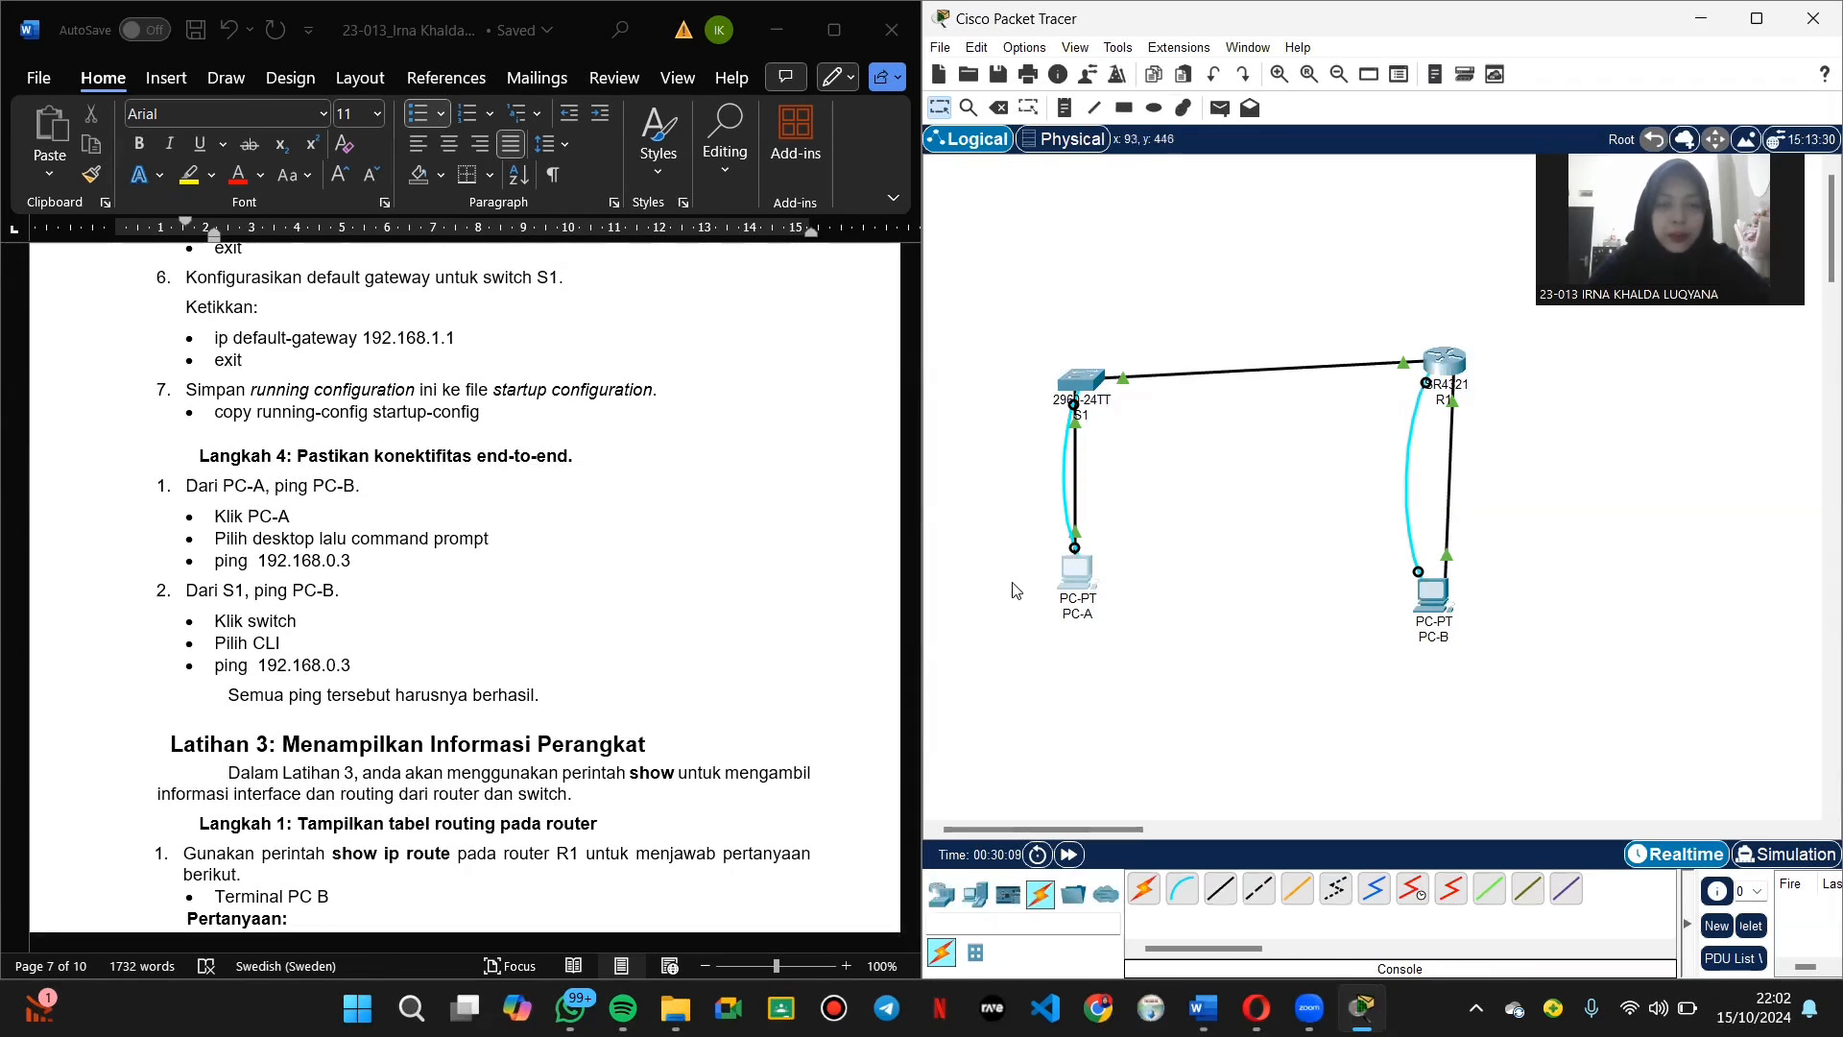
left_click(1080, 581)
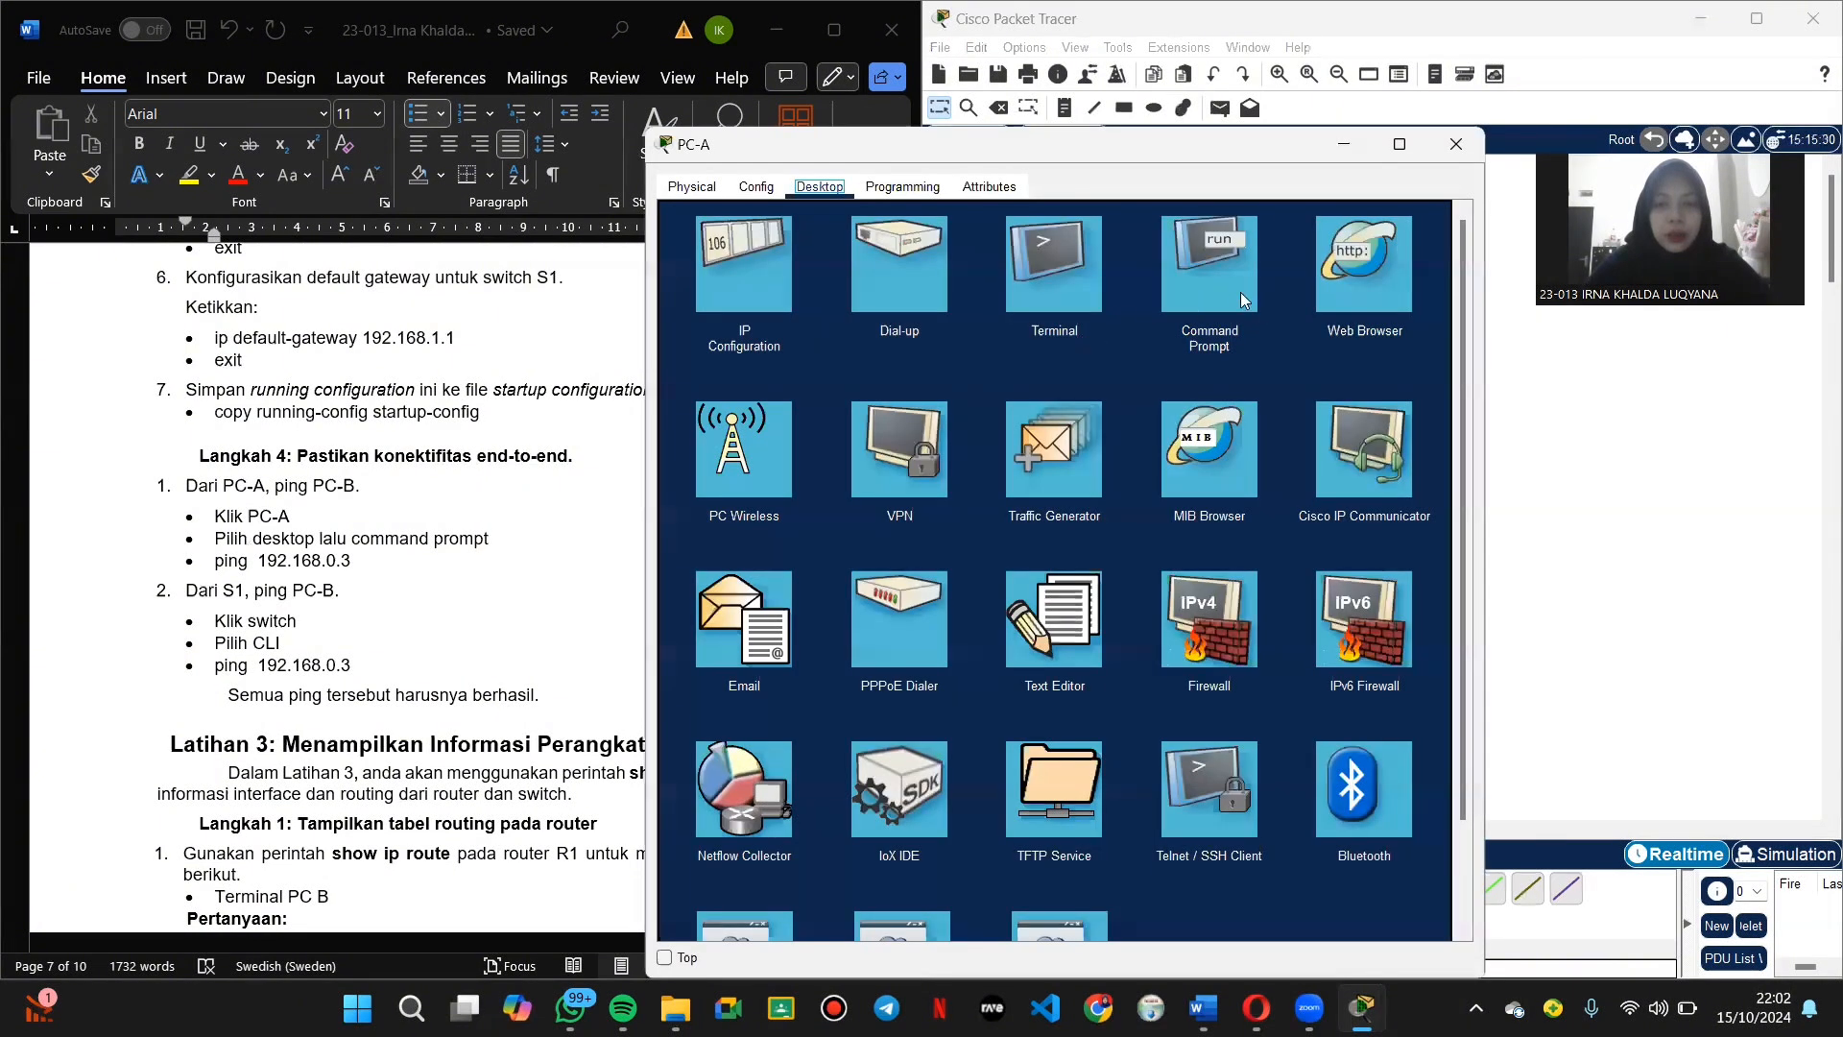
left_click(1241, 292)
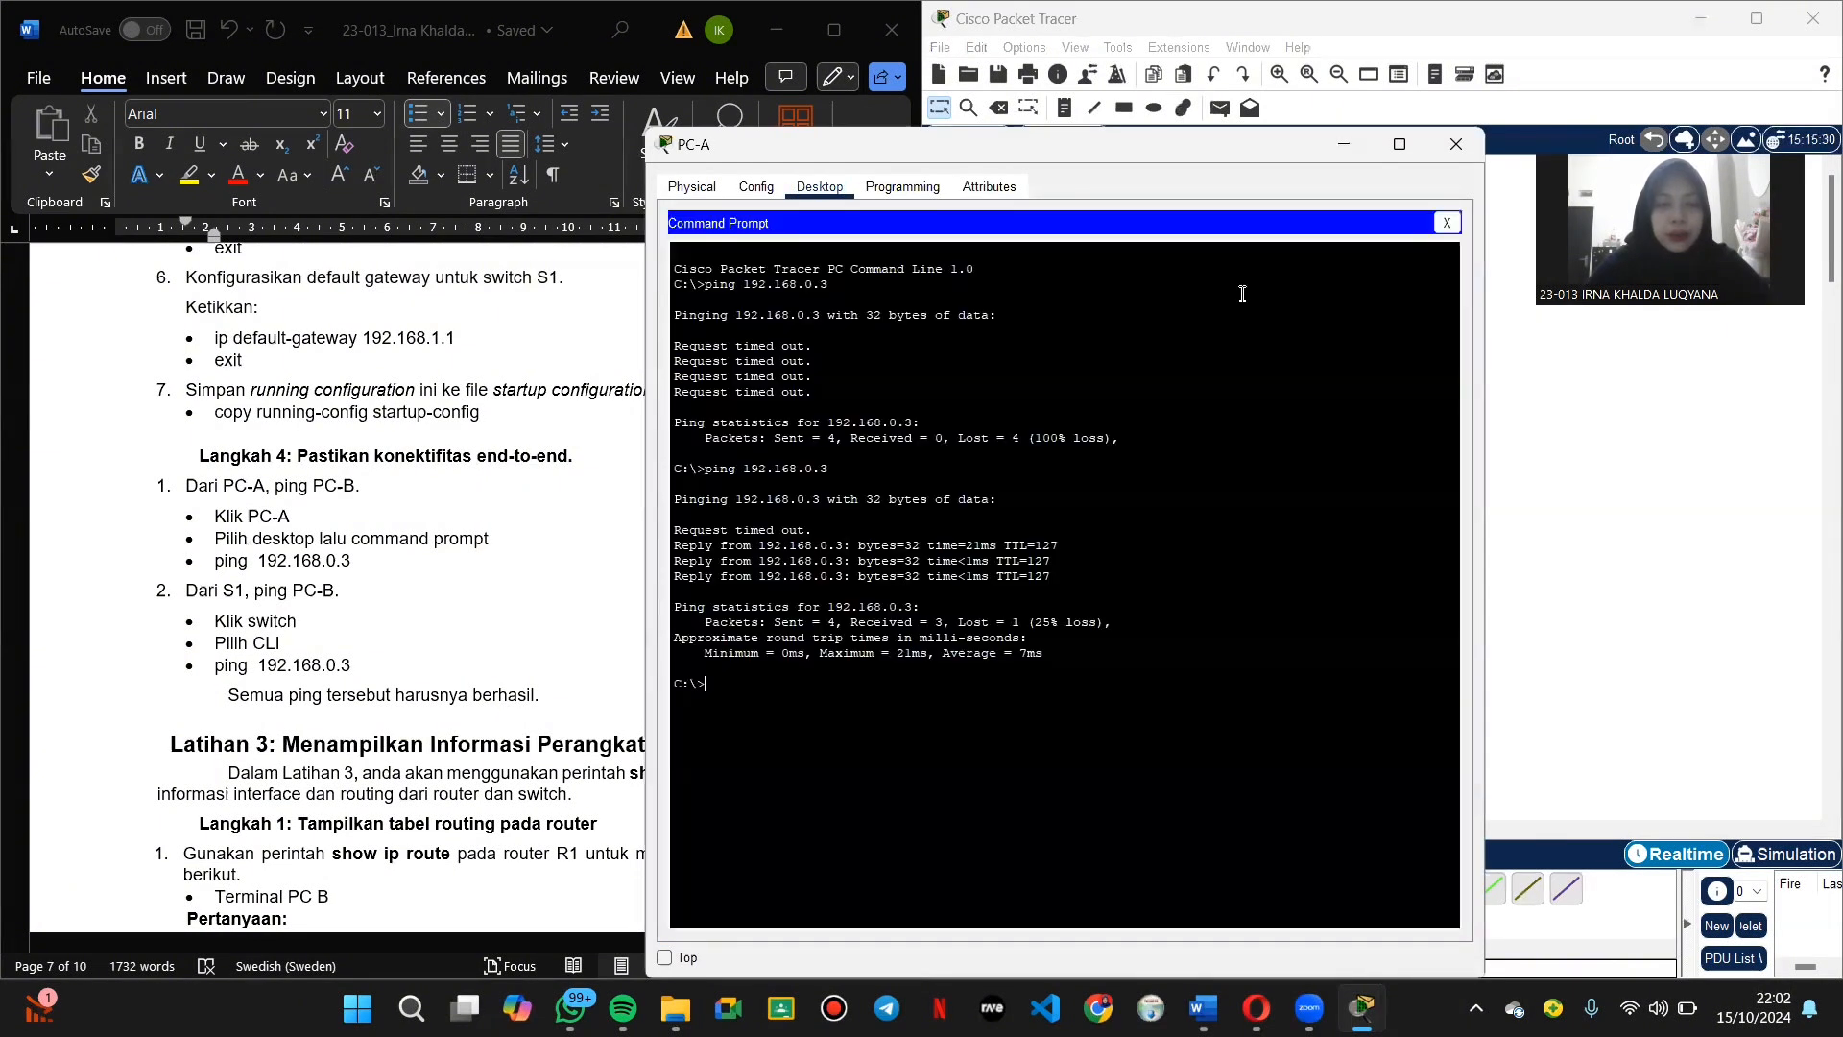
type("p")
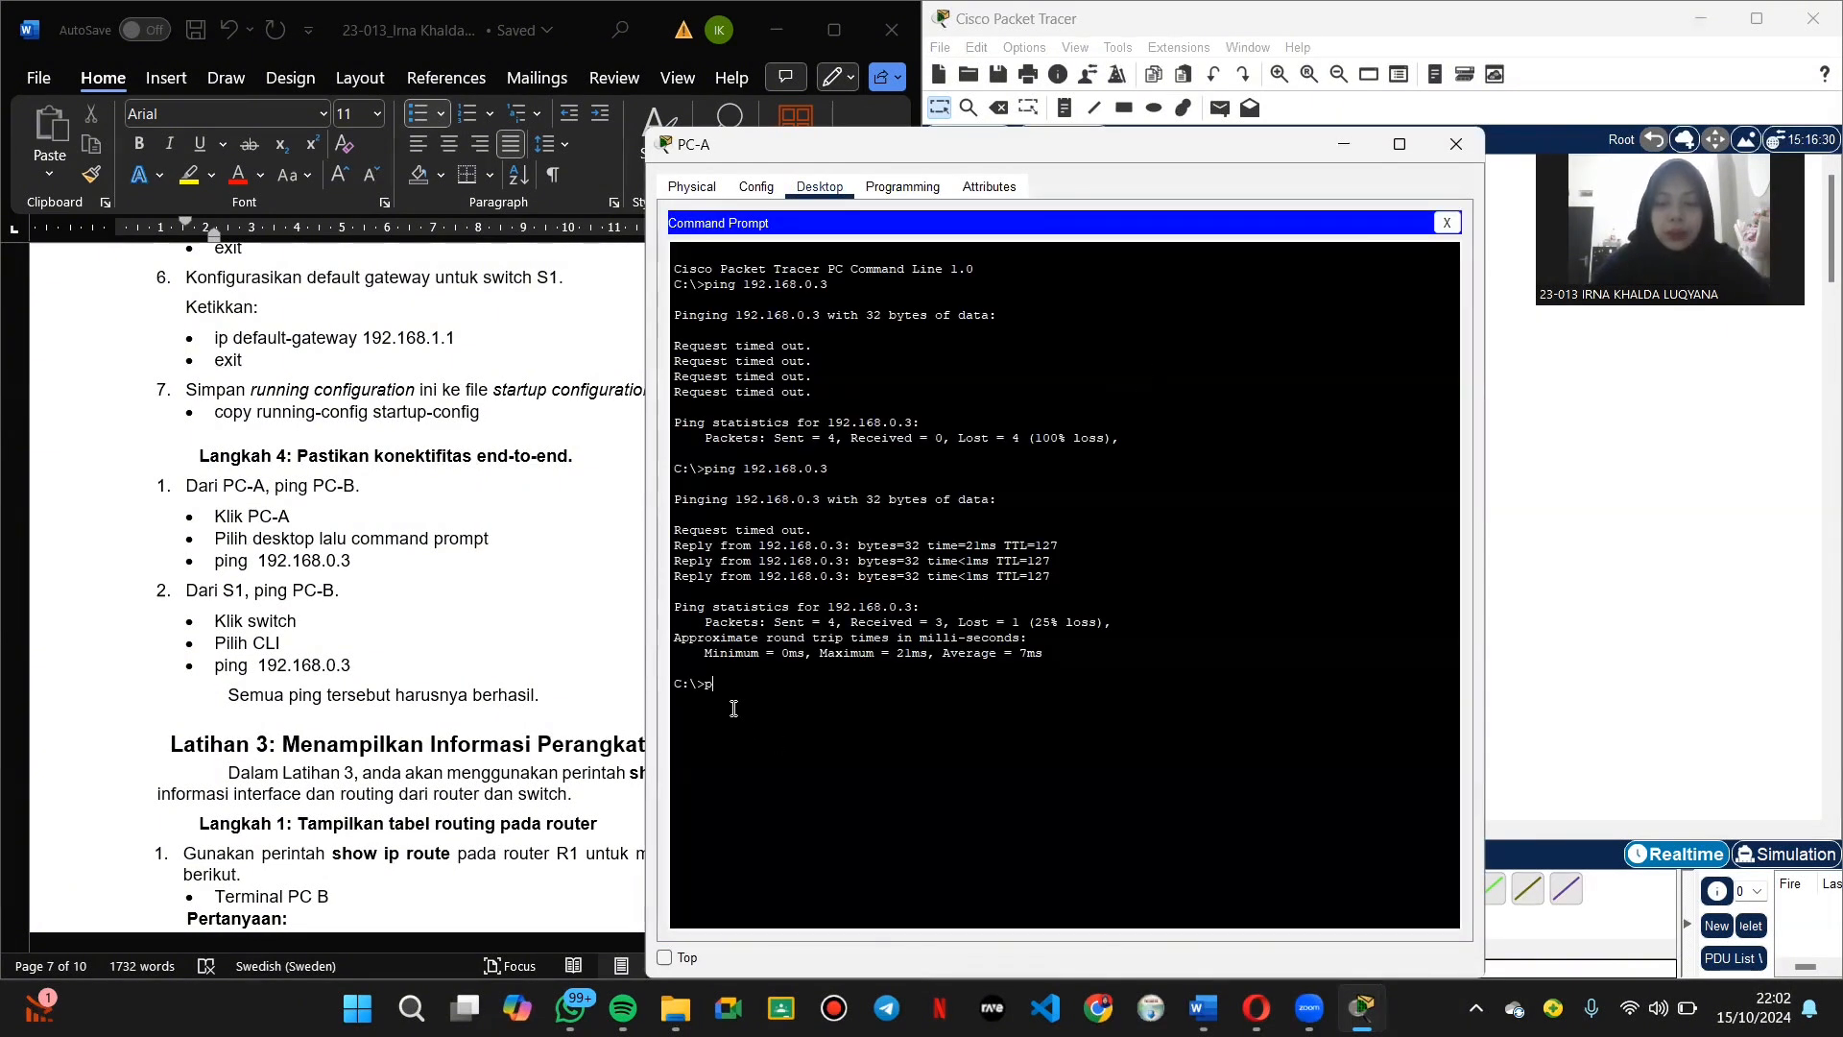
type("ing 192.168.0.3")
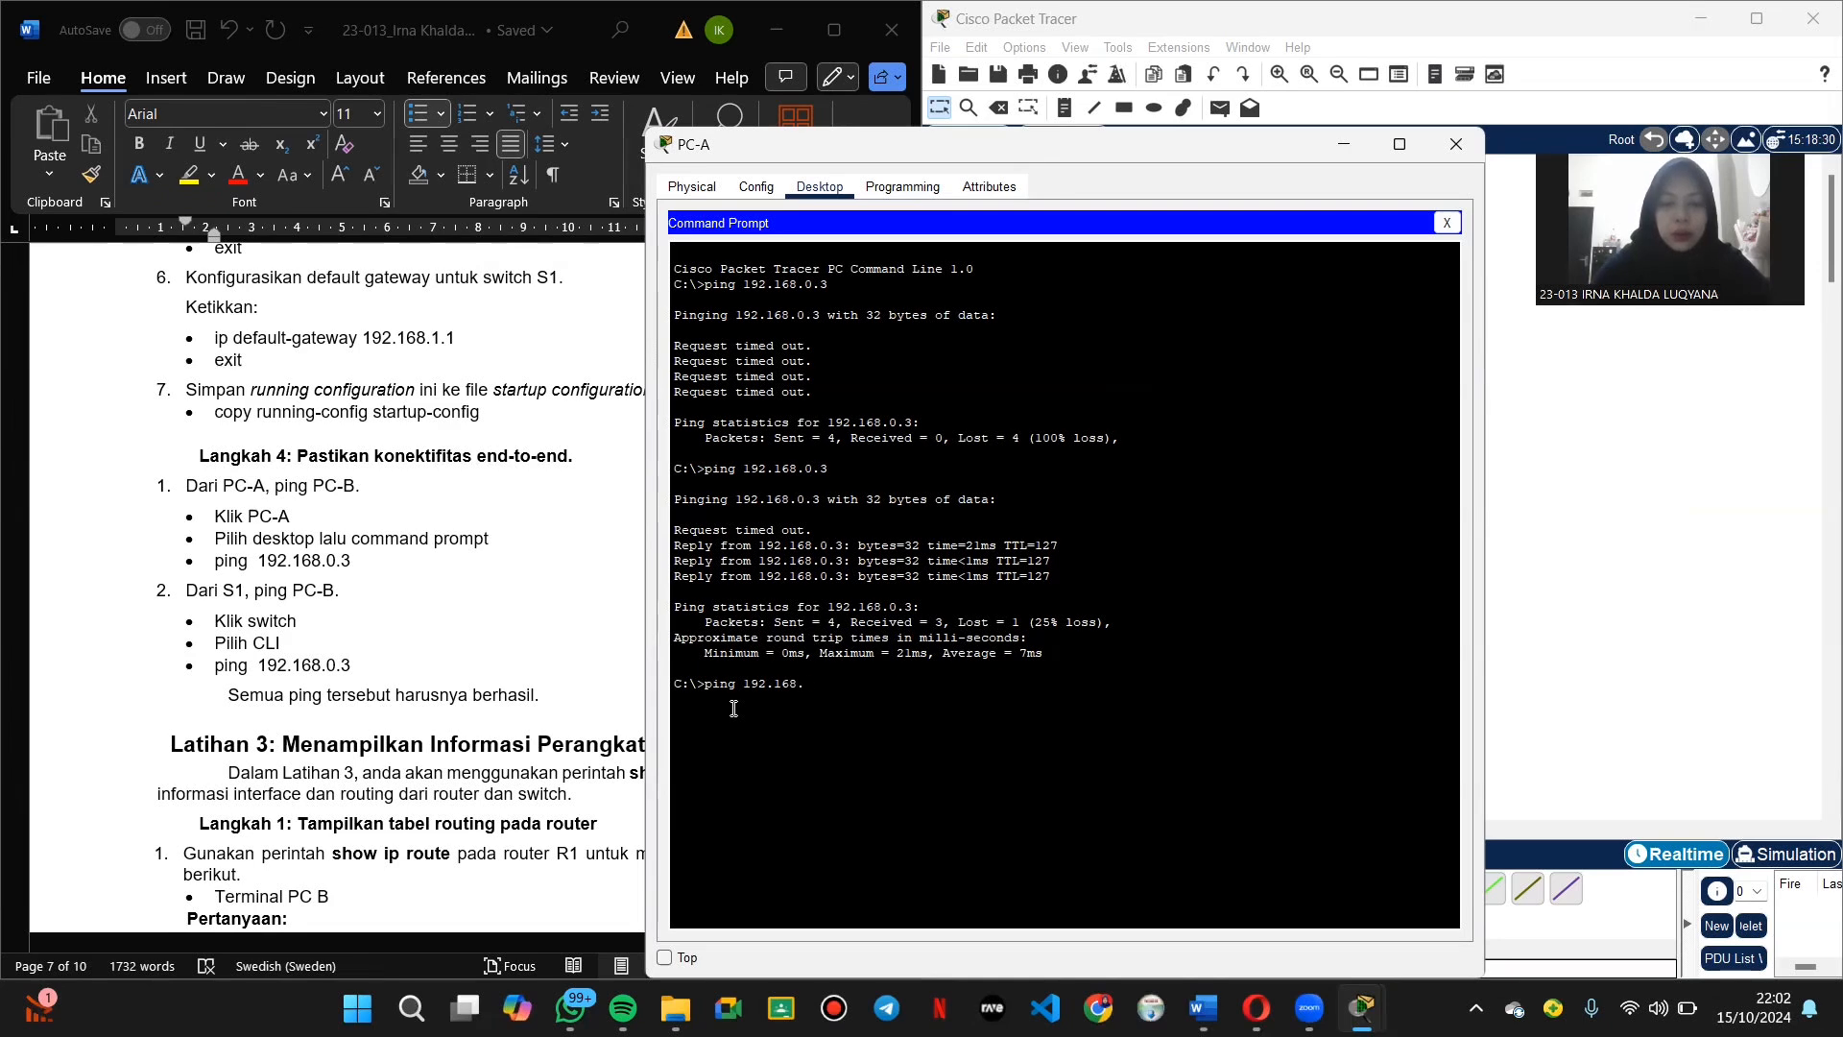
key("Return")
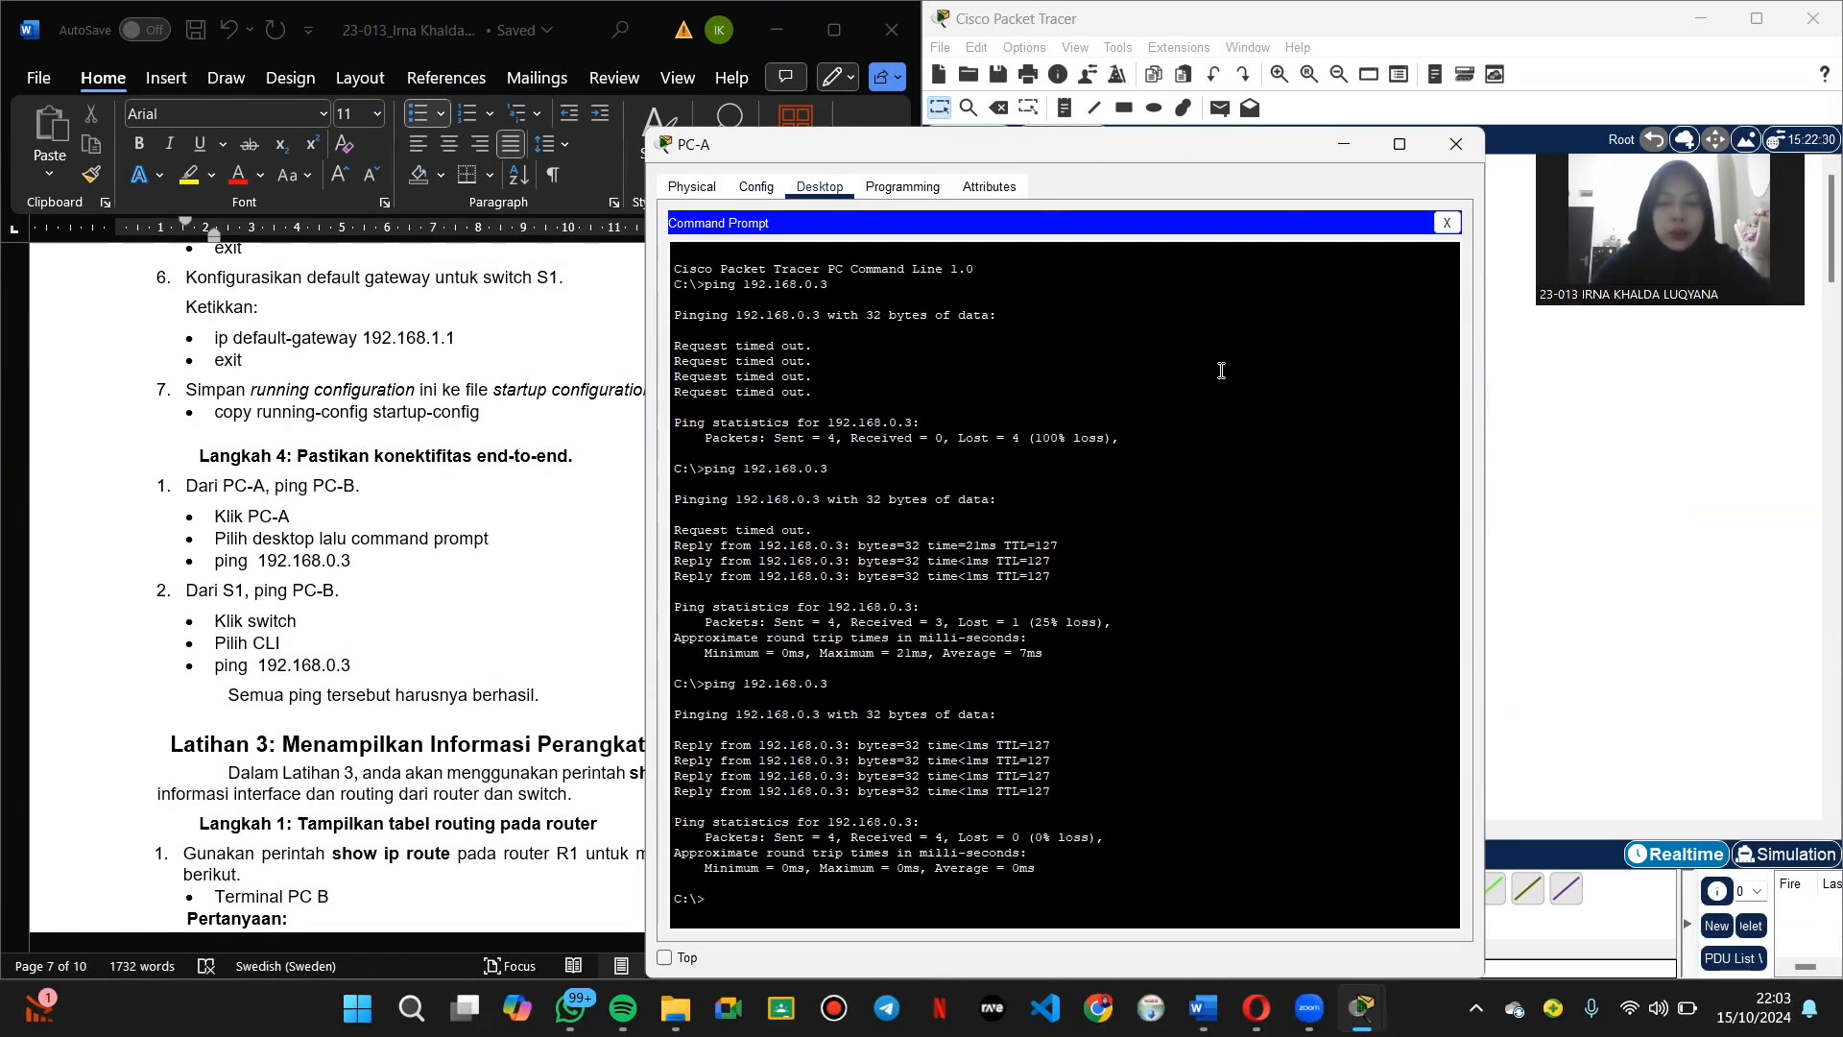
left_click(1456, 145)
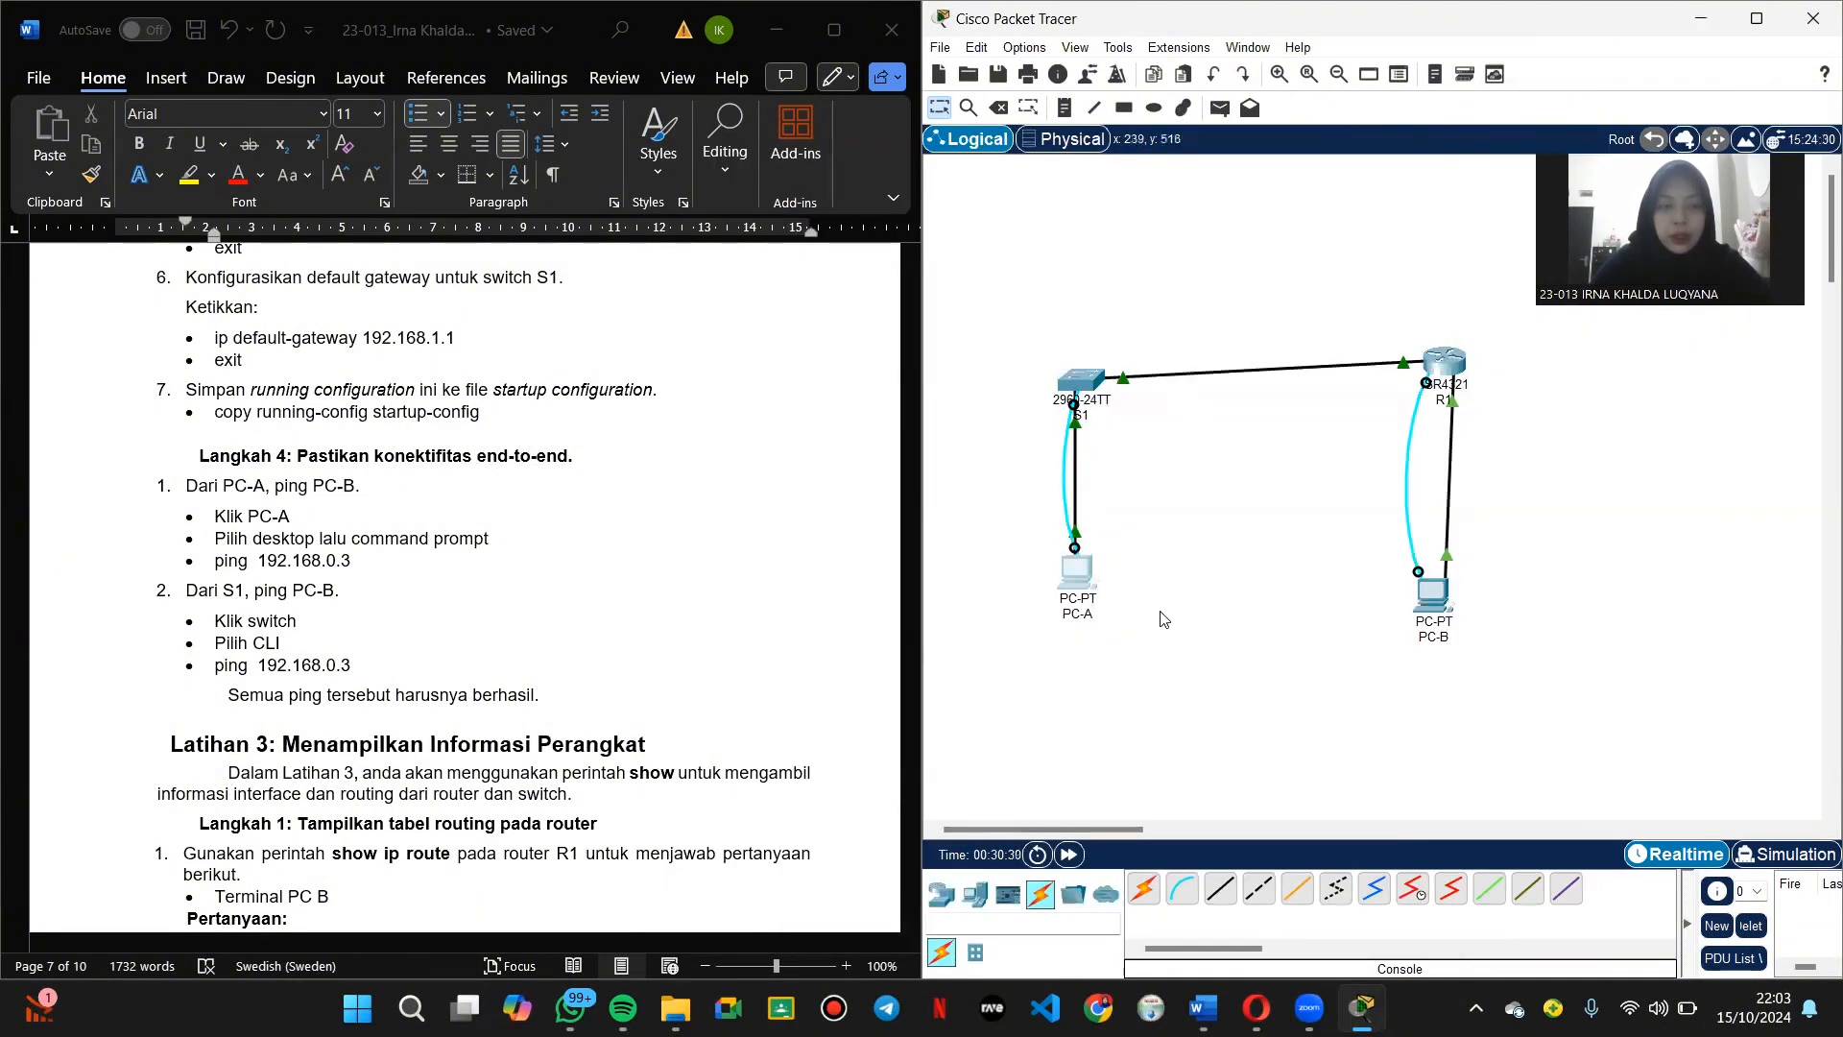
Step: Ping 192.168.0.3 from S1's CLI and highlight the 80 percent (4/5) success line
left_click(1085, 384)
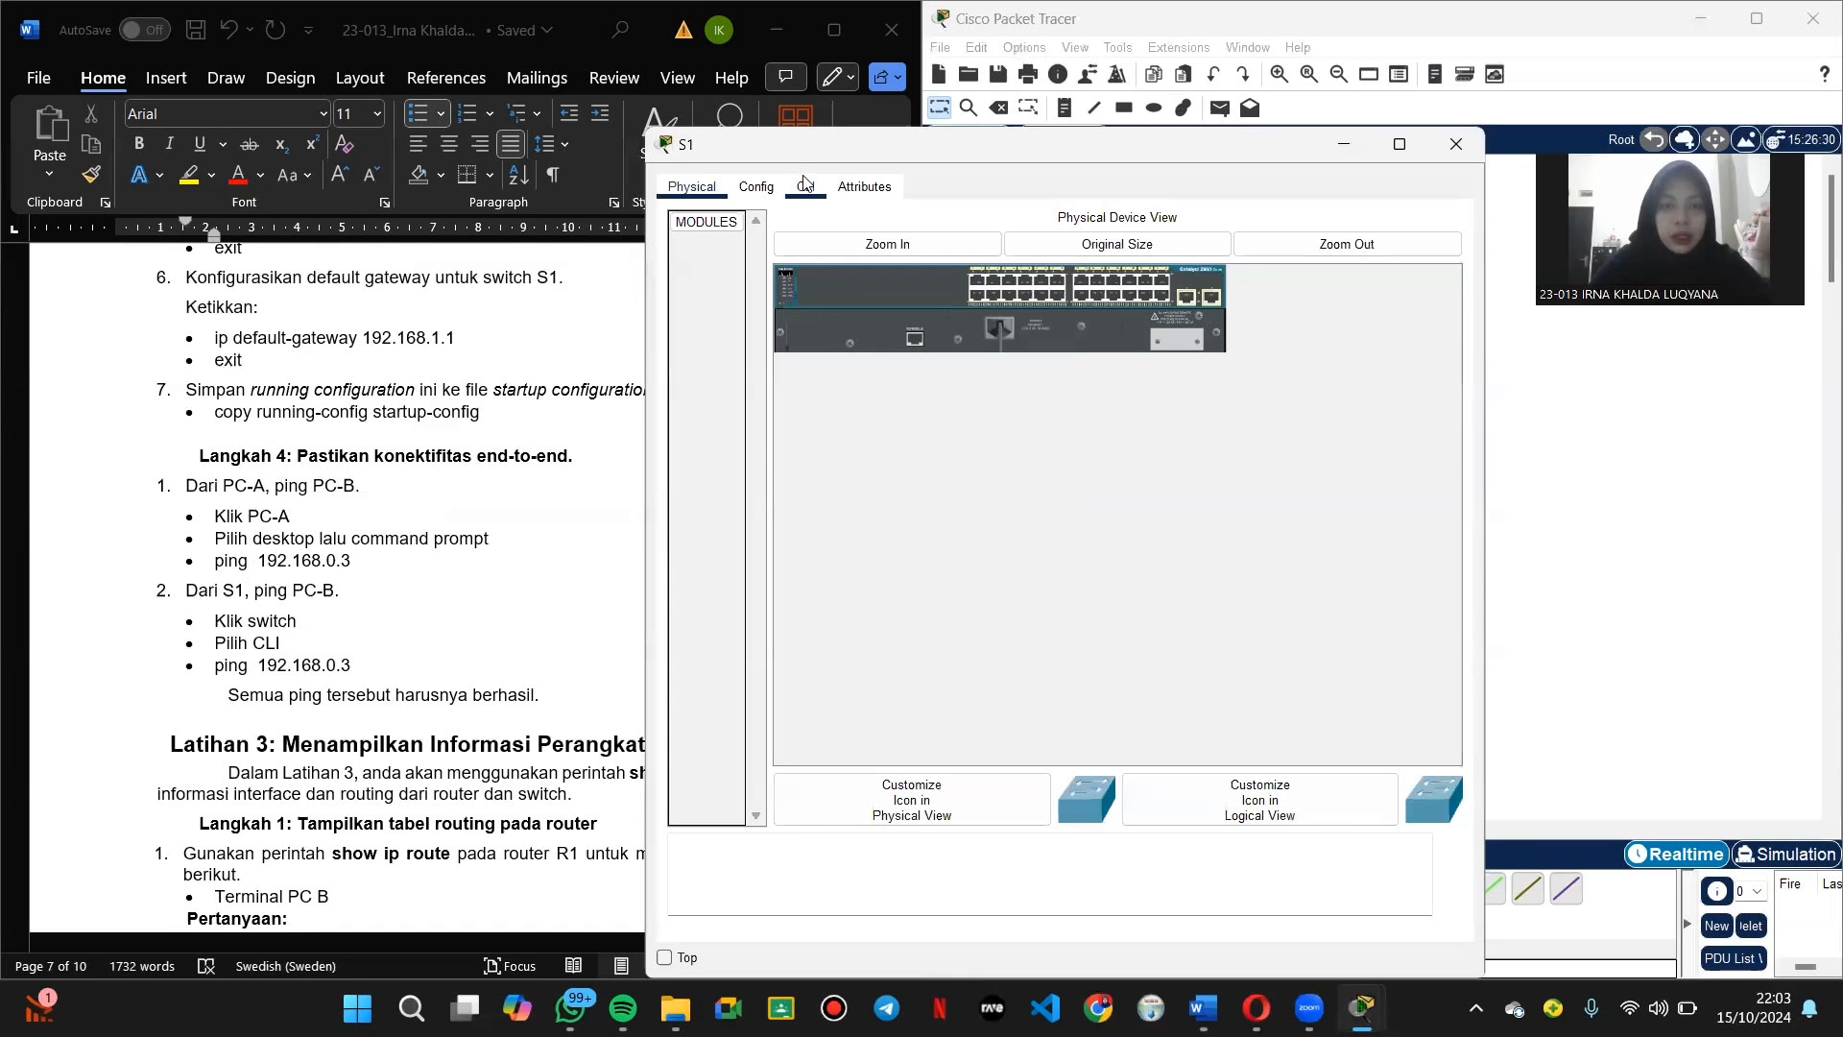
left_click(806, 186)
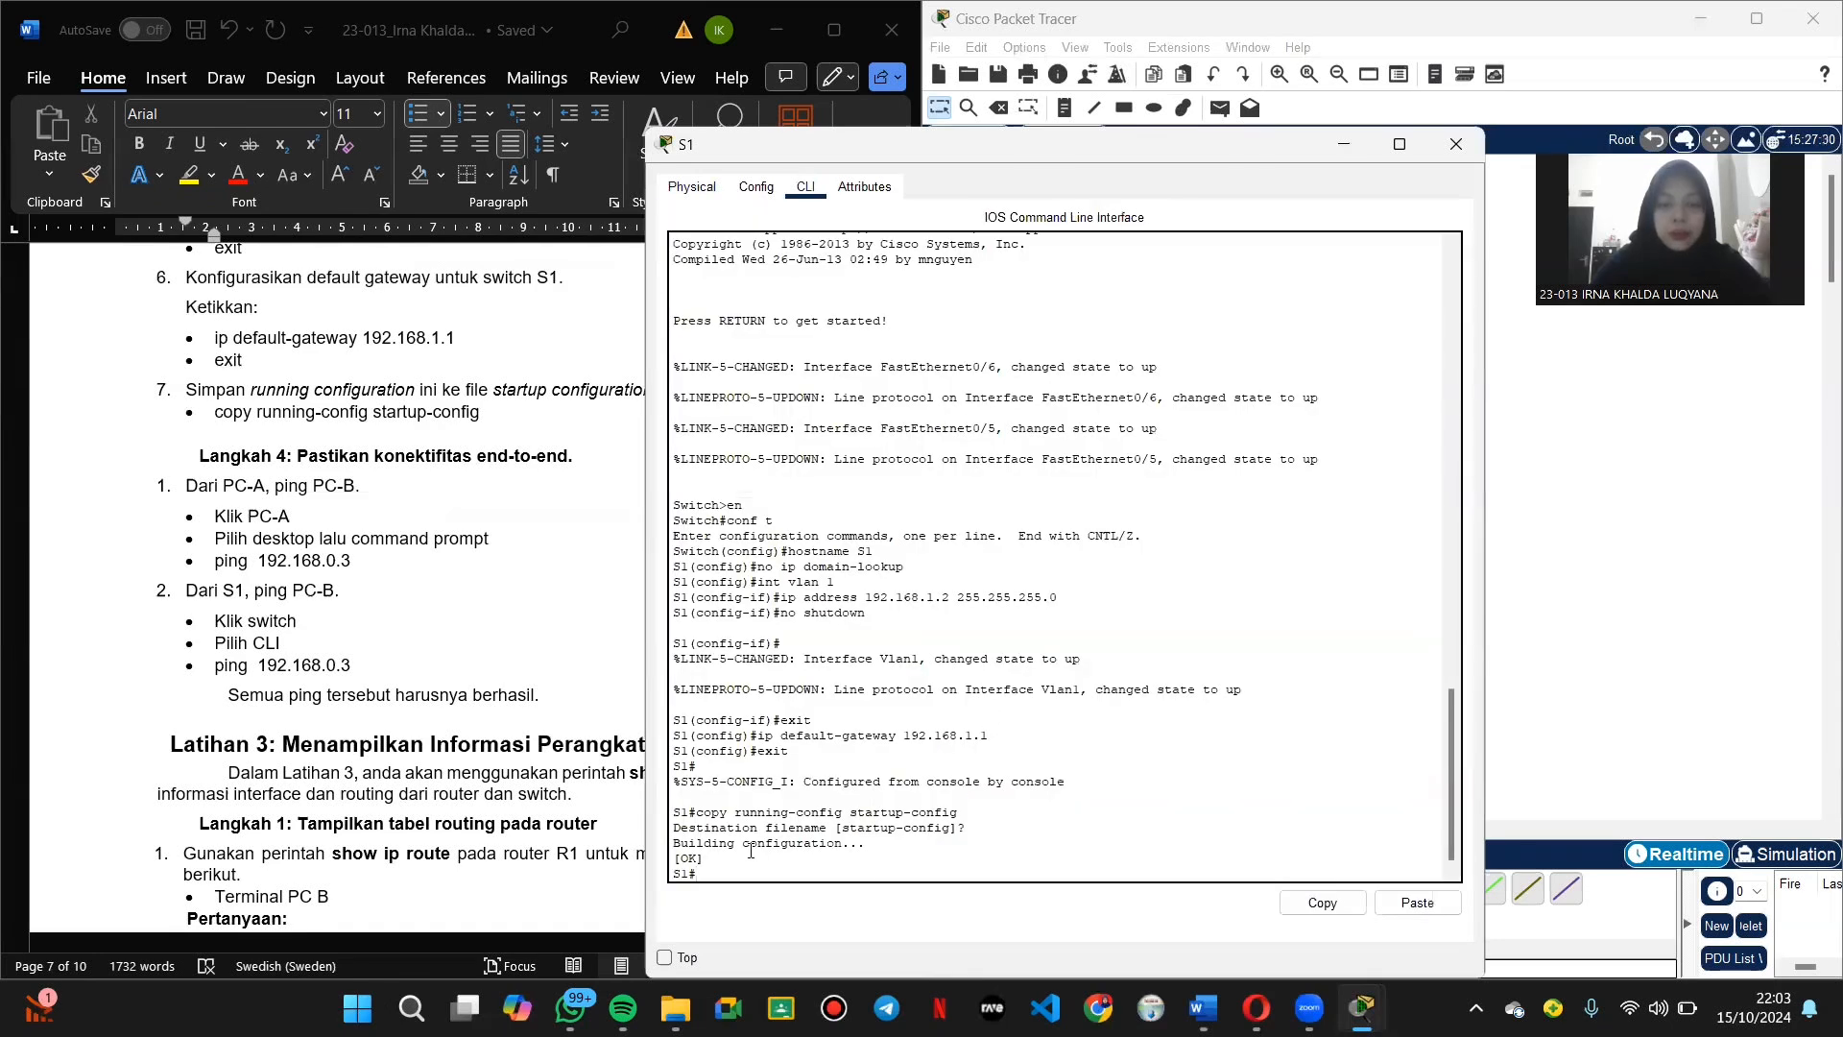
type("ping")
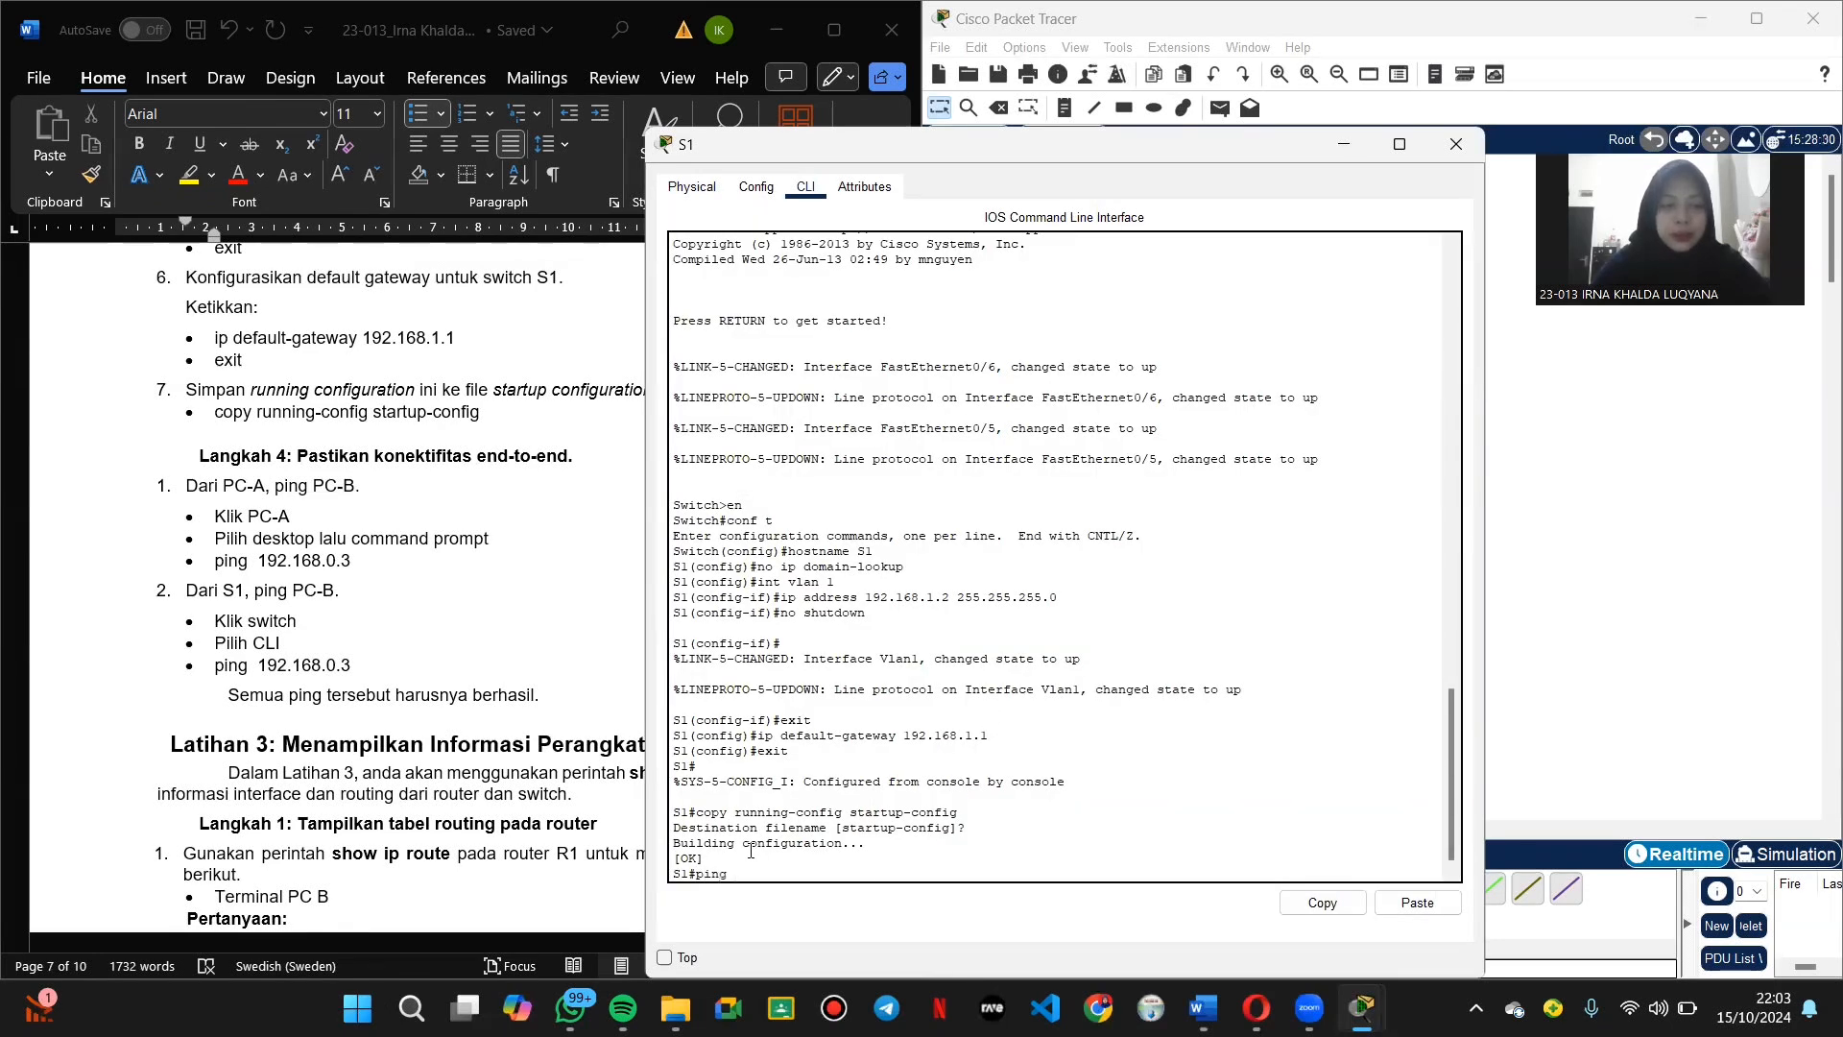
type(" 192.168.0.3")
key("Return")
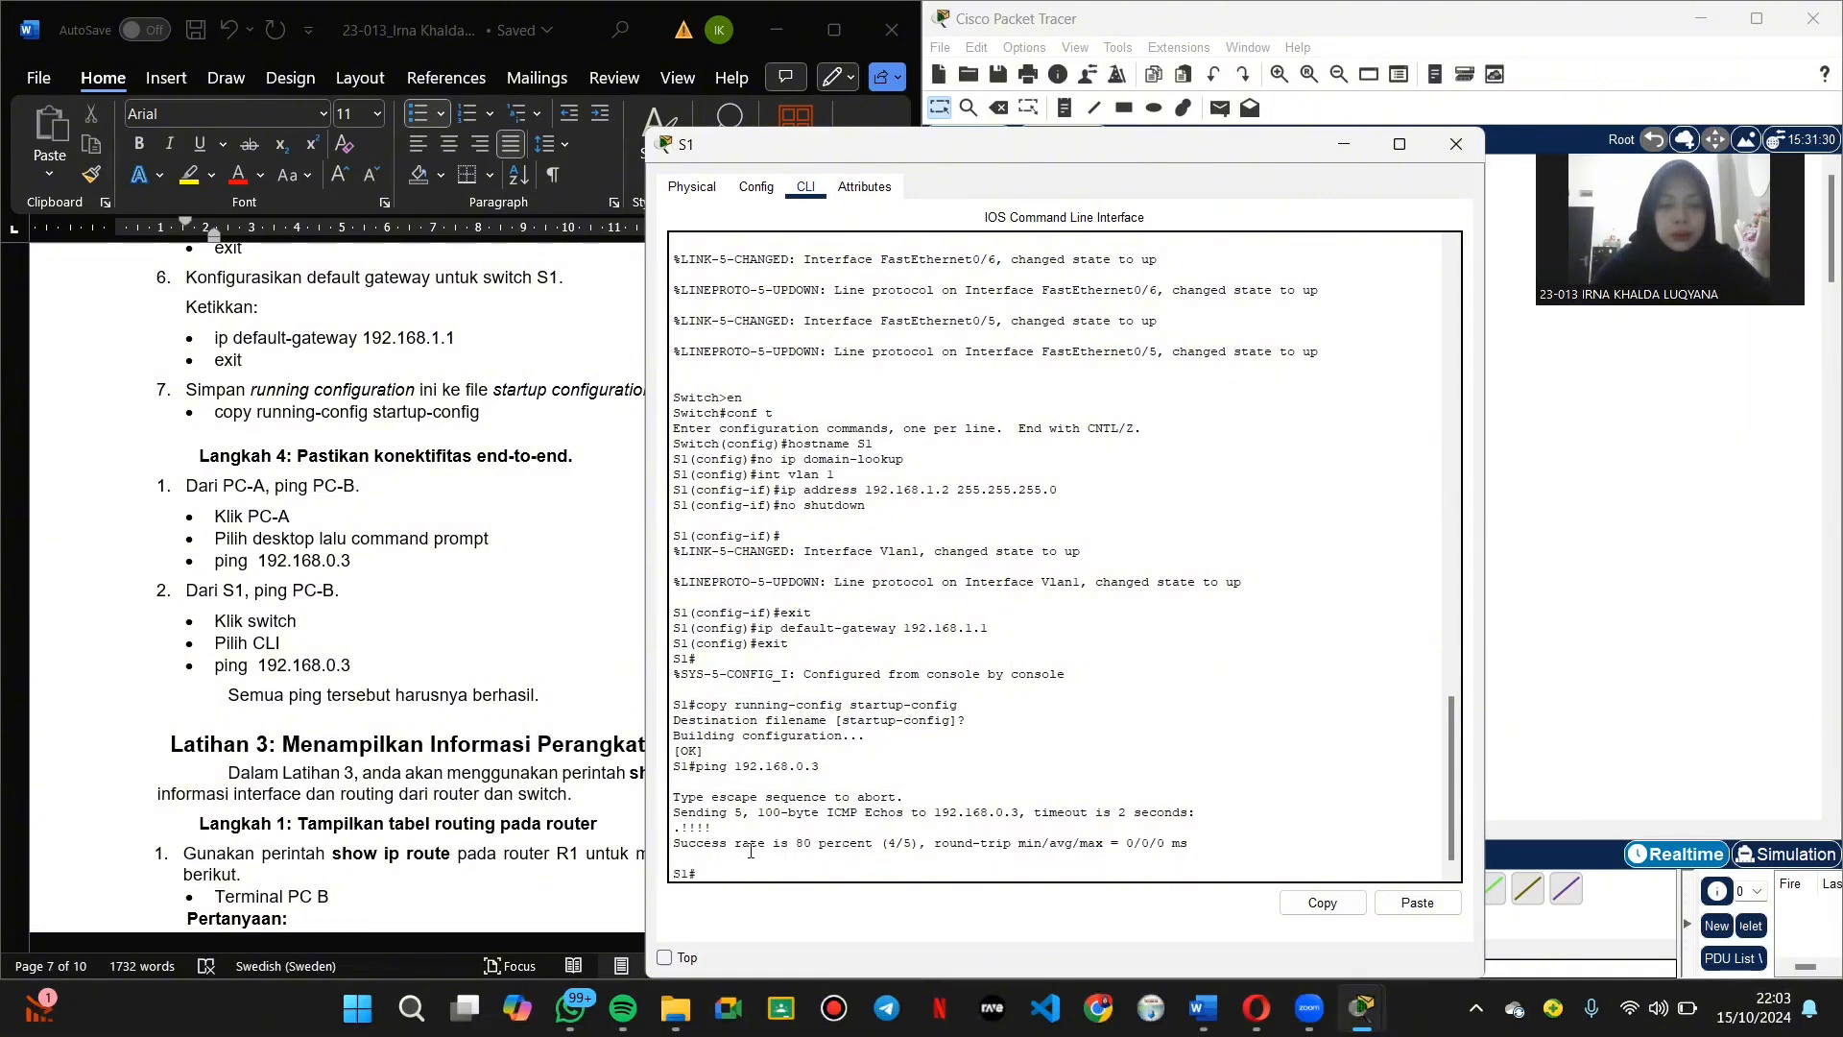
left_click_drag(669, 844, 1192, 844)
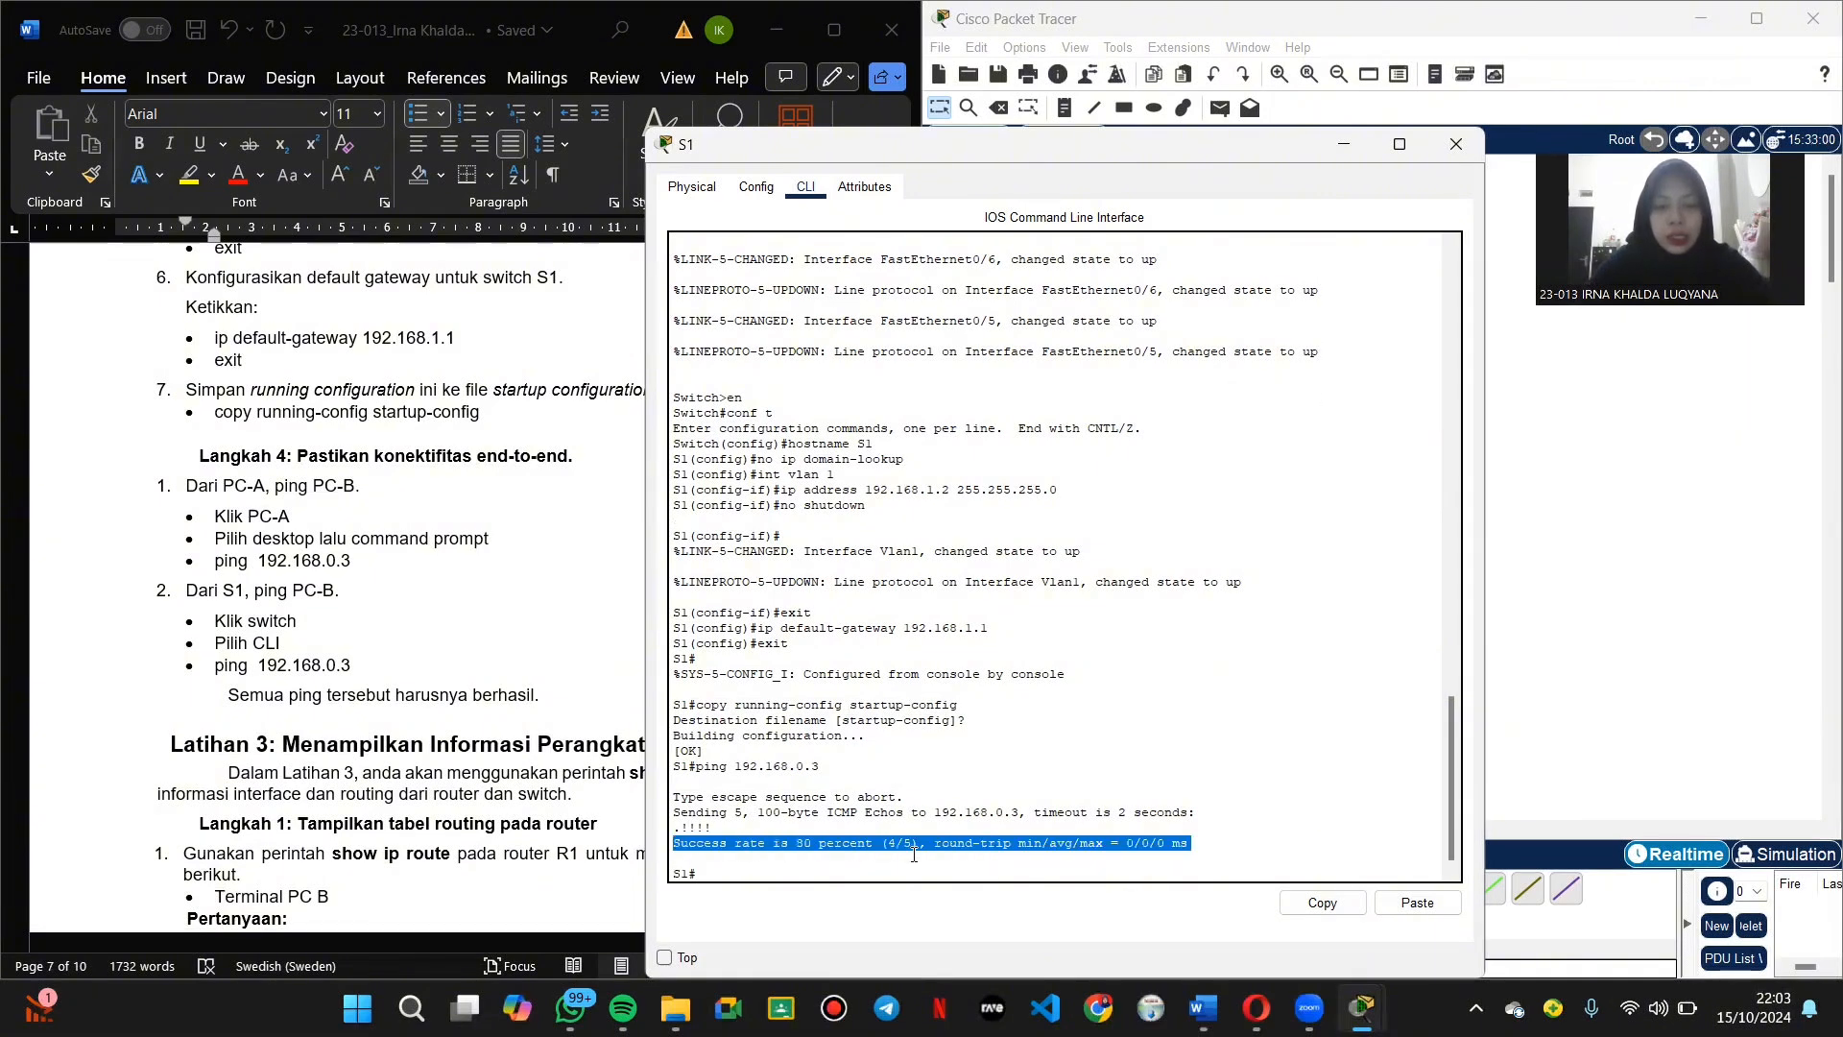
left_click(1455, 144)
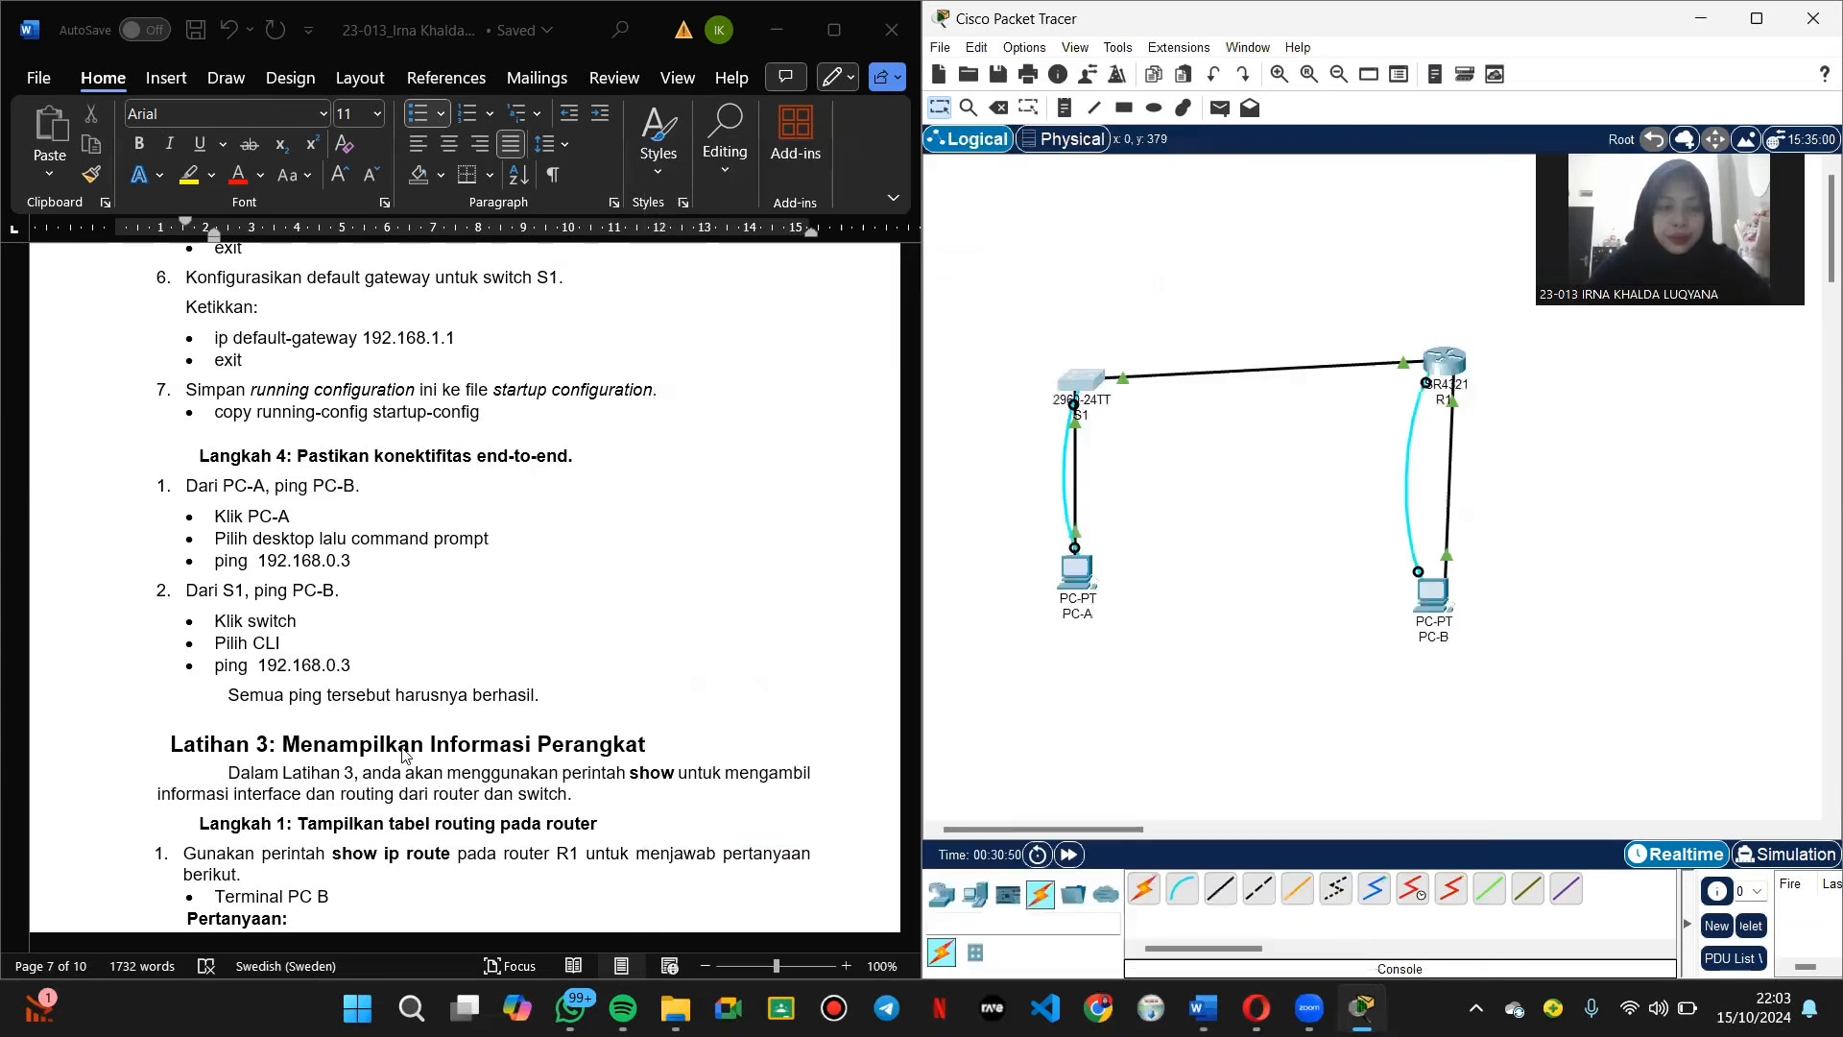
scroll(381, 748, "down", 3)
scroll(381, 748, "down", 1)
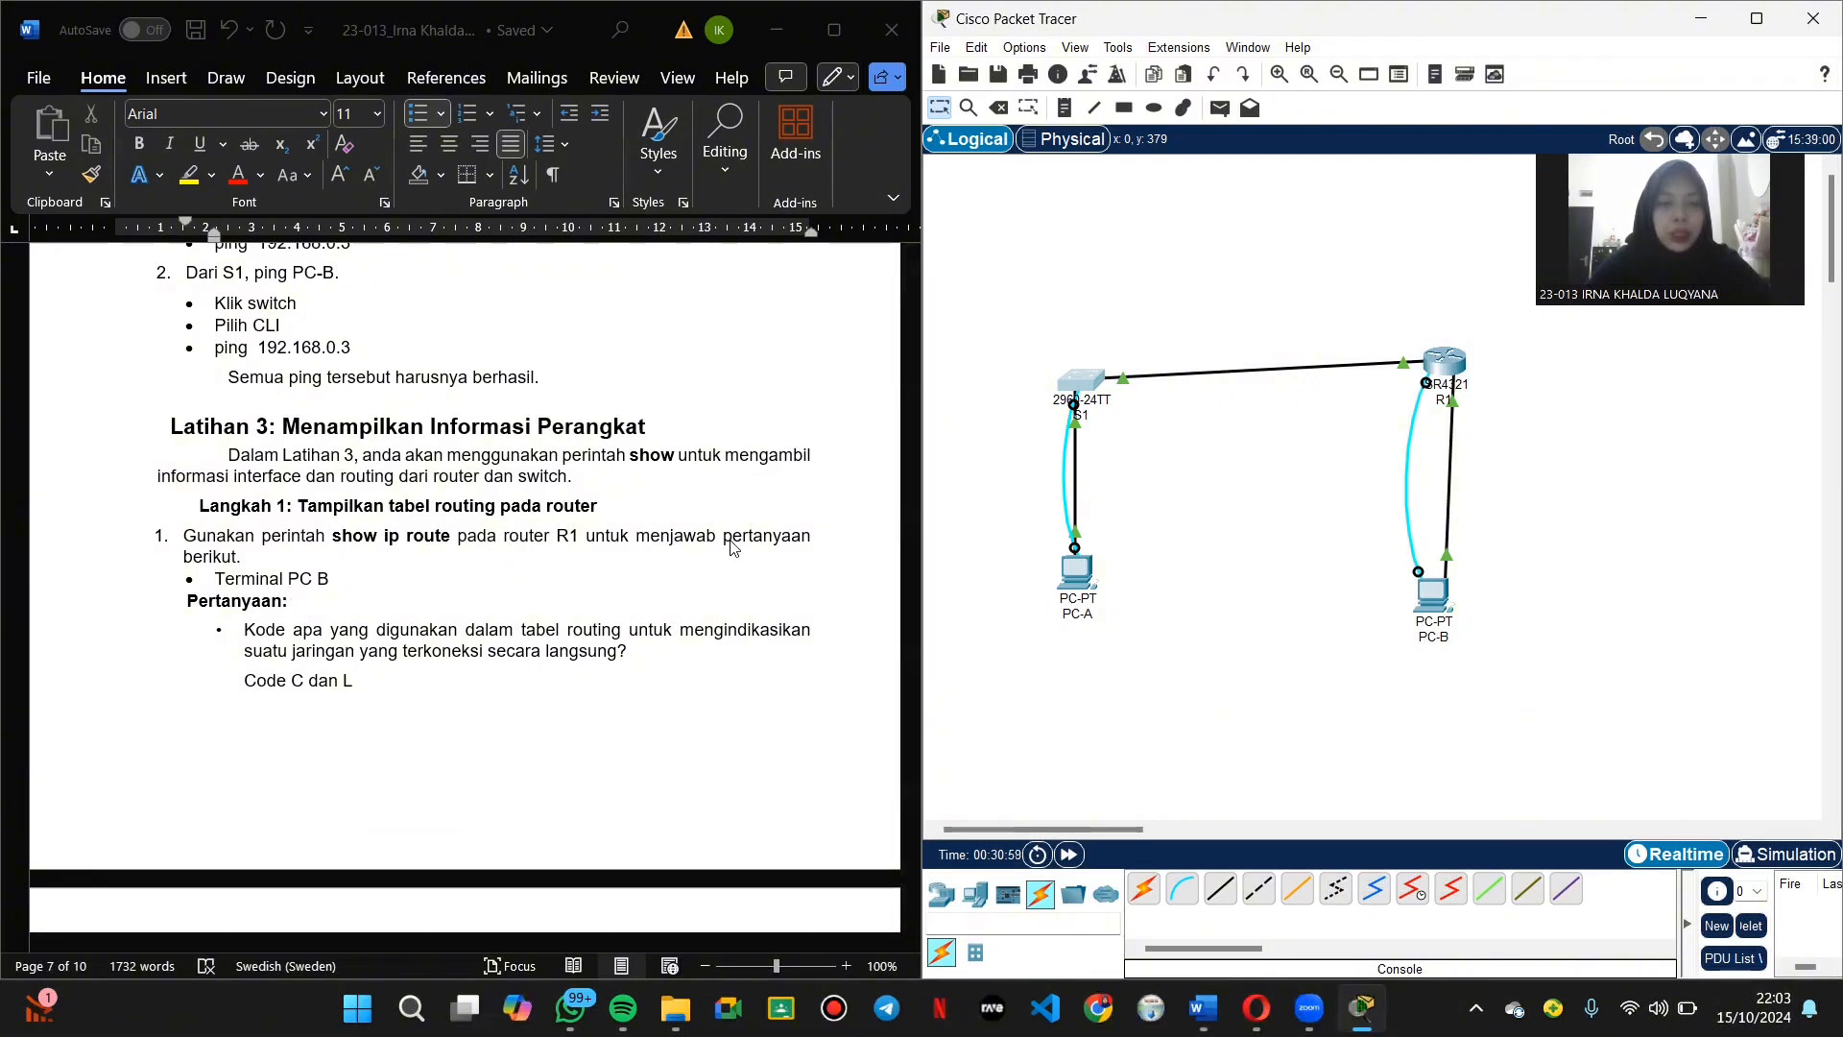
Step: Connect PC-B's Terminal to R1 with default settings and log in with the console password
left_click(1431, 602)
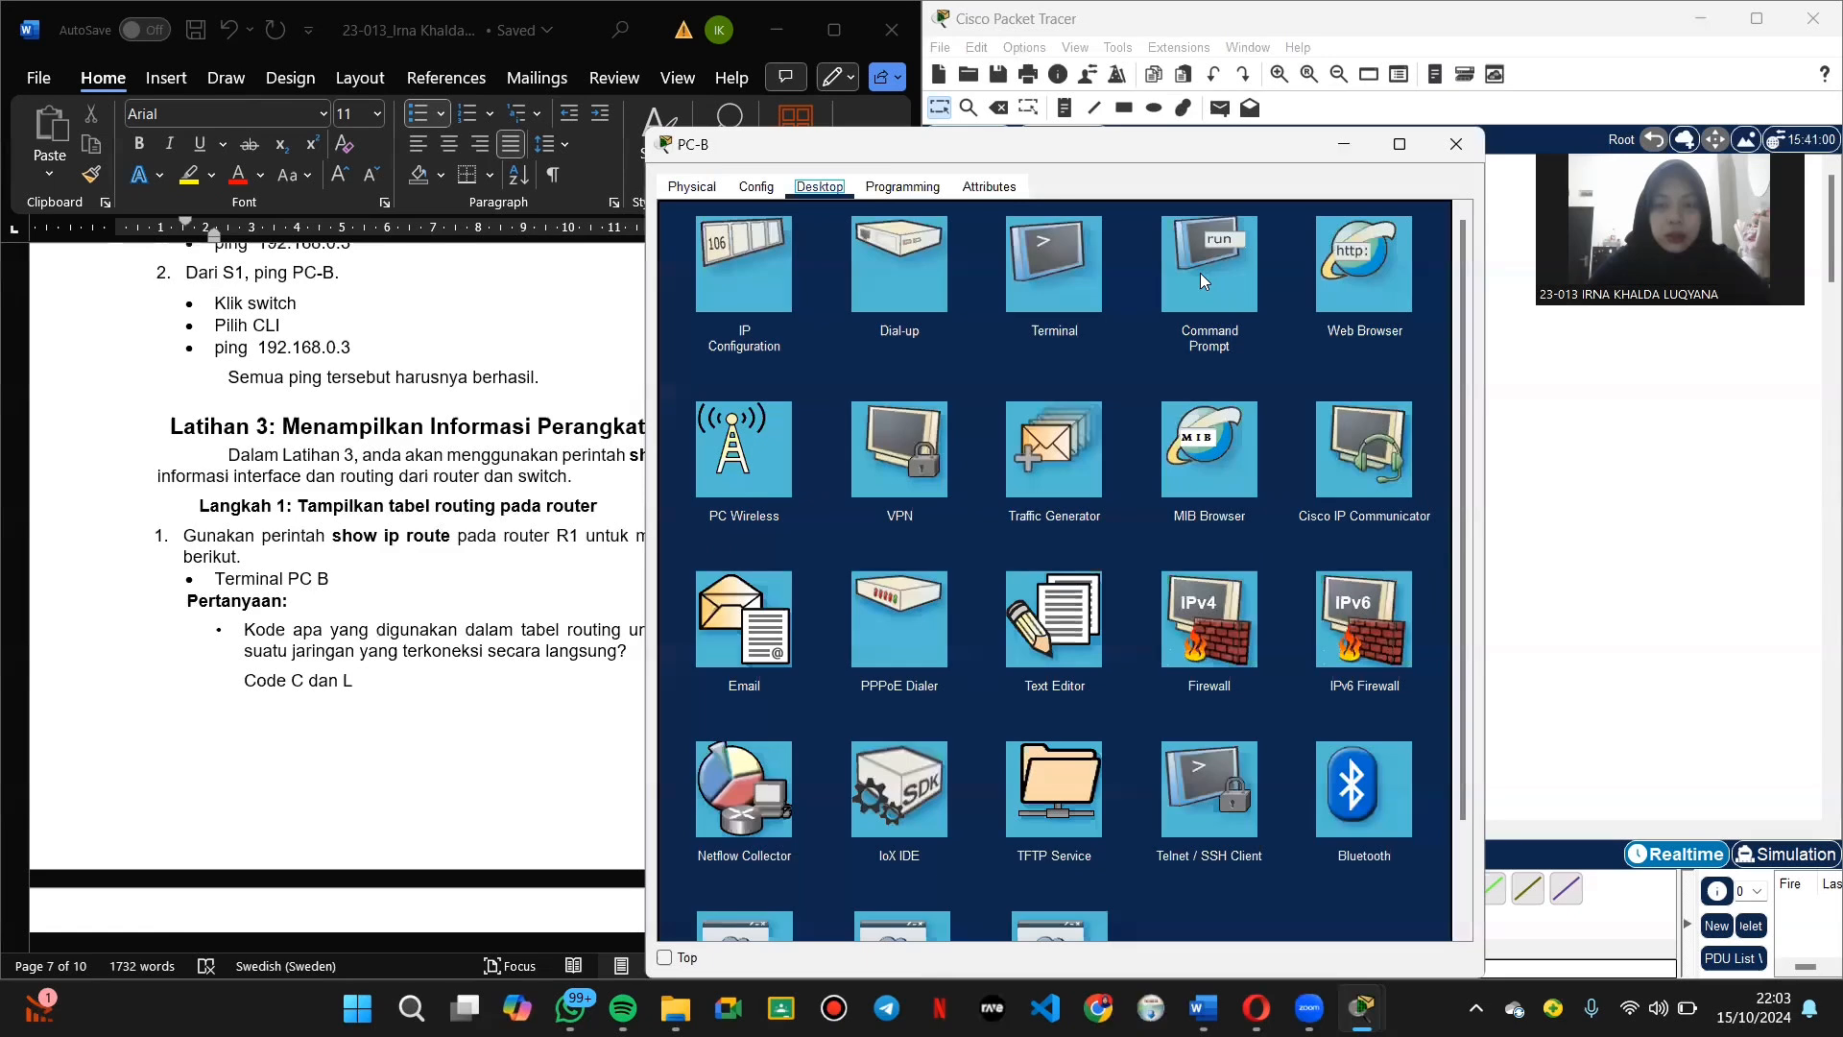
left_click(1048, 284)
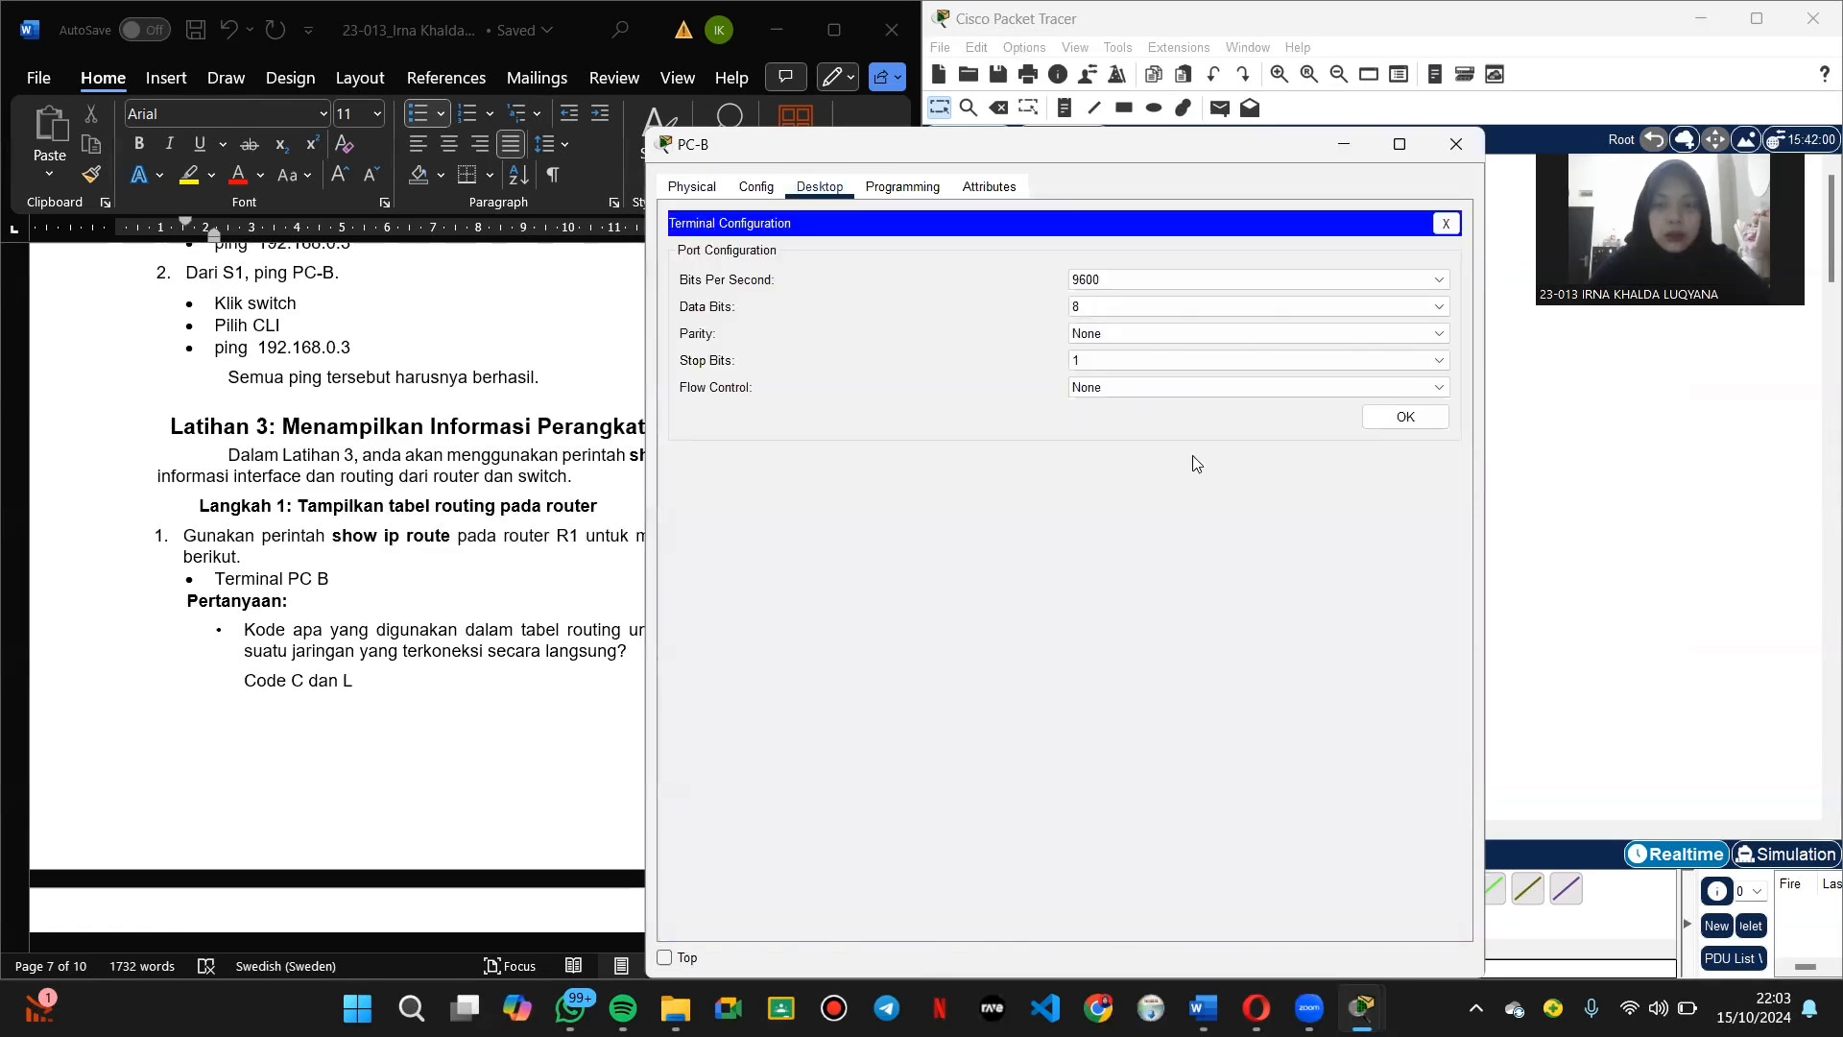
left_click(1409, 419)
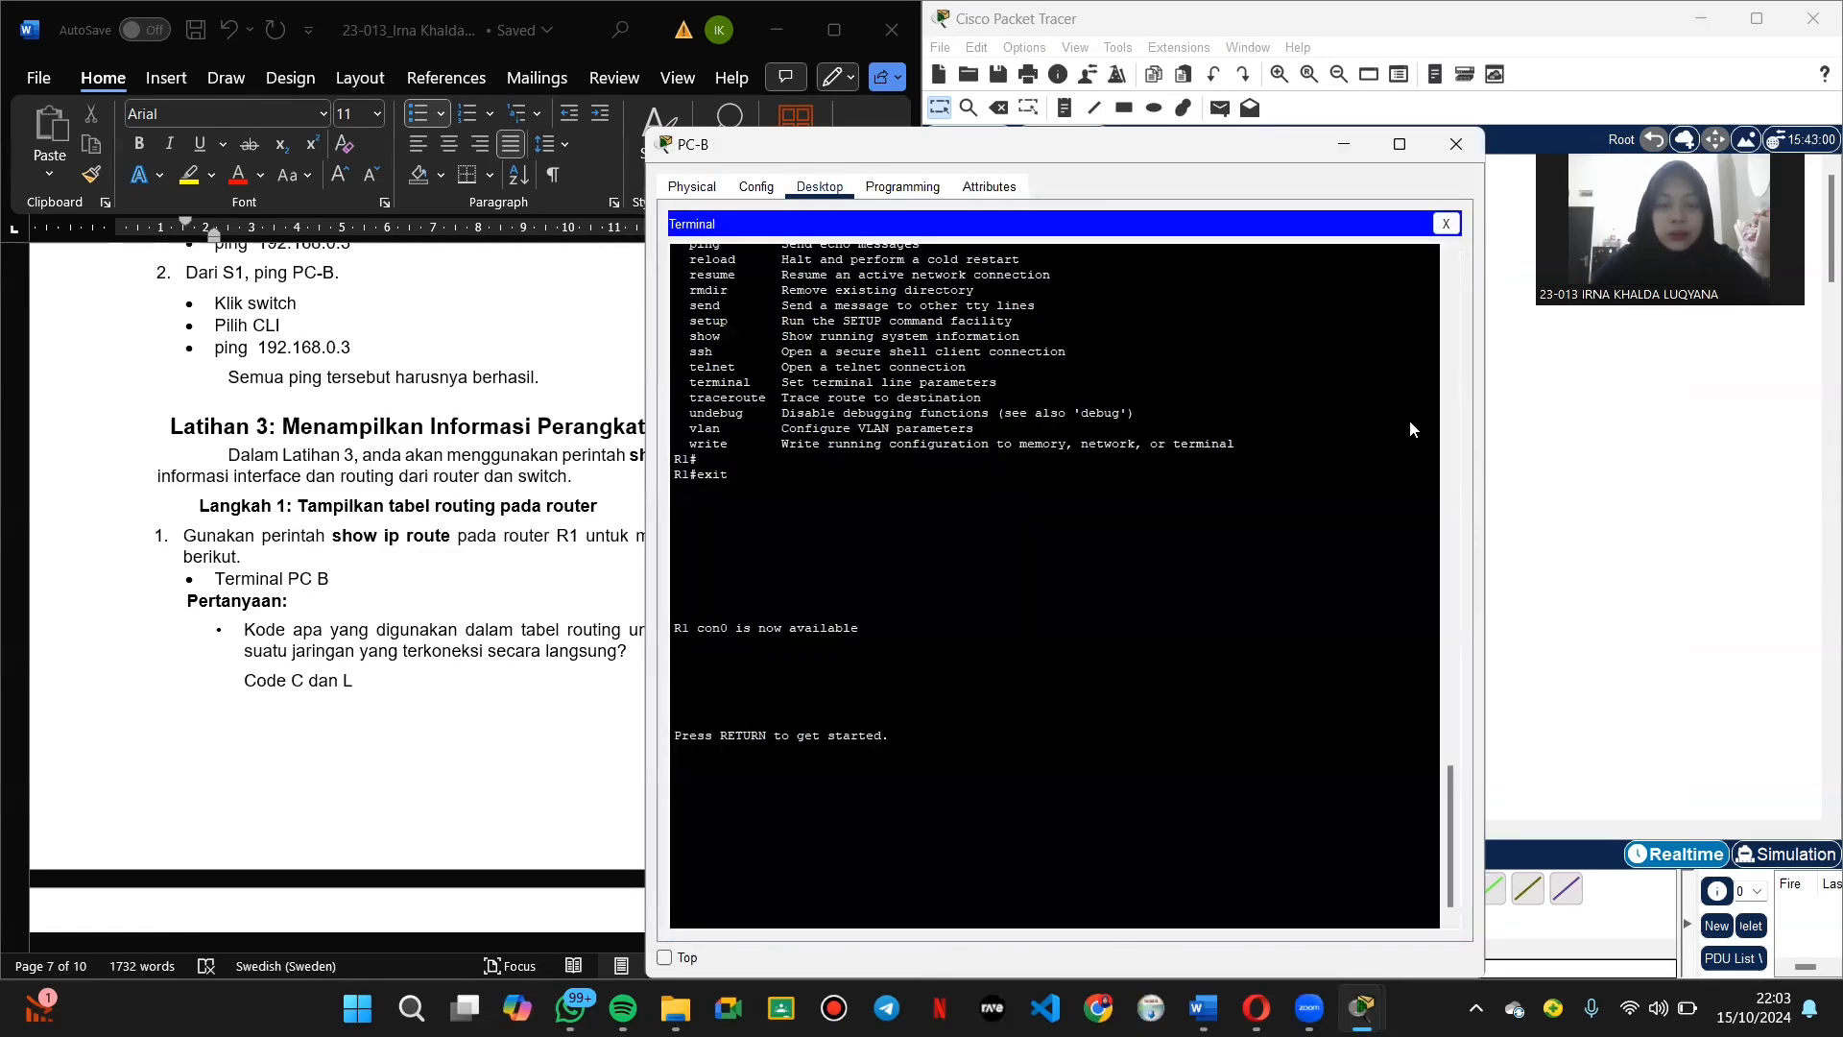
key("Return")
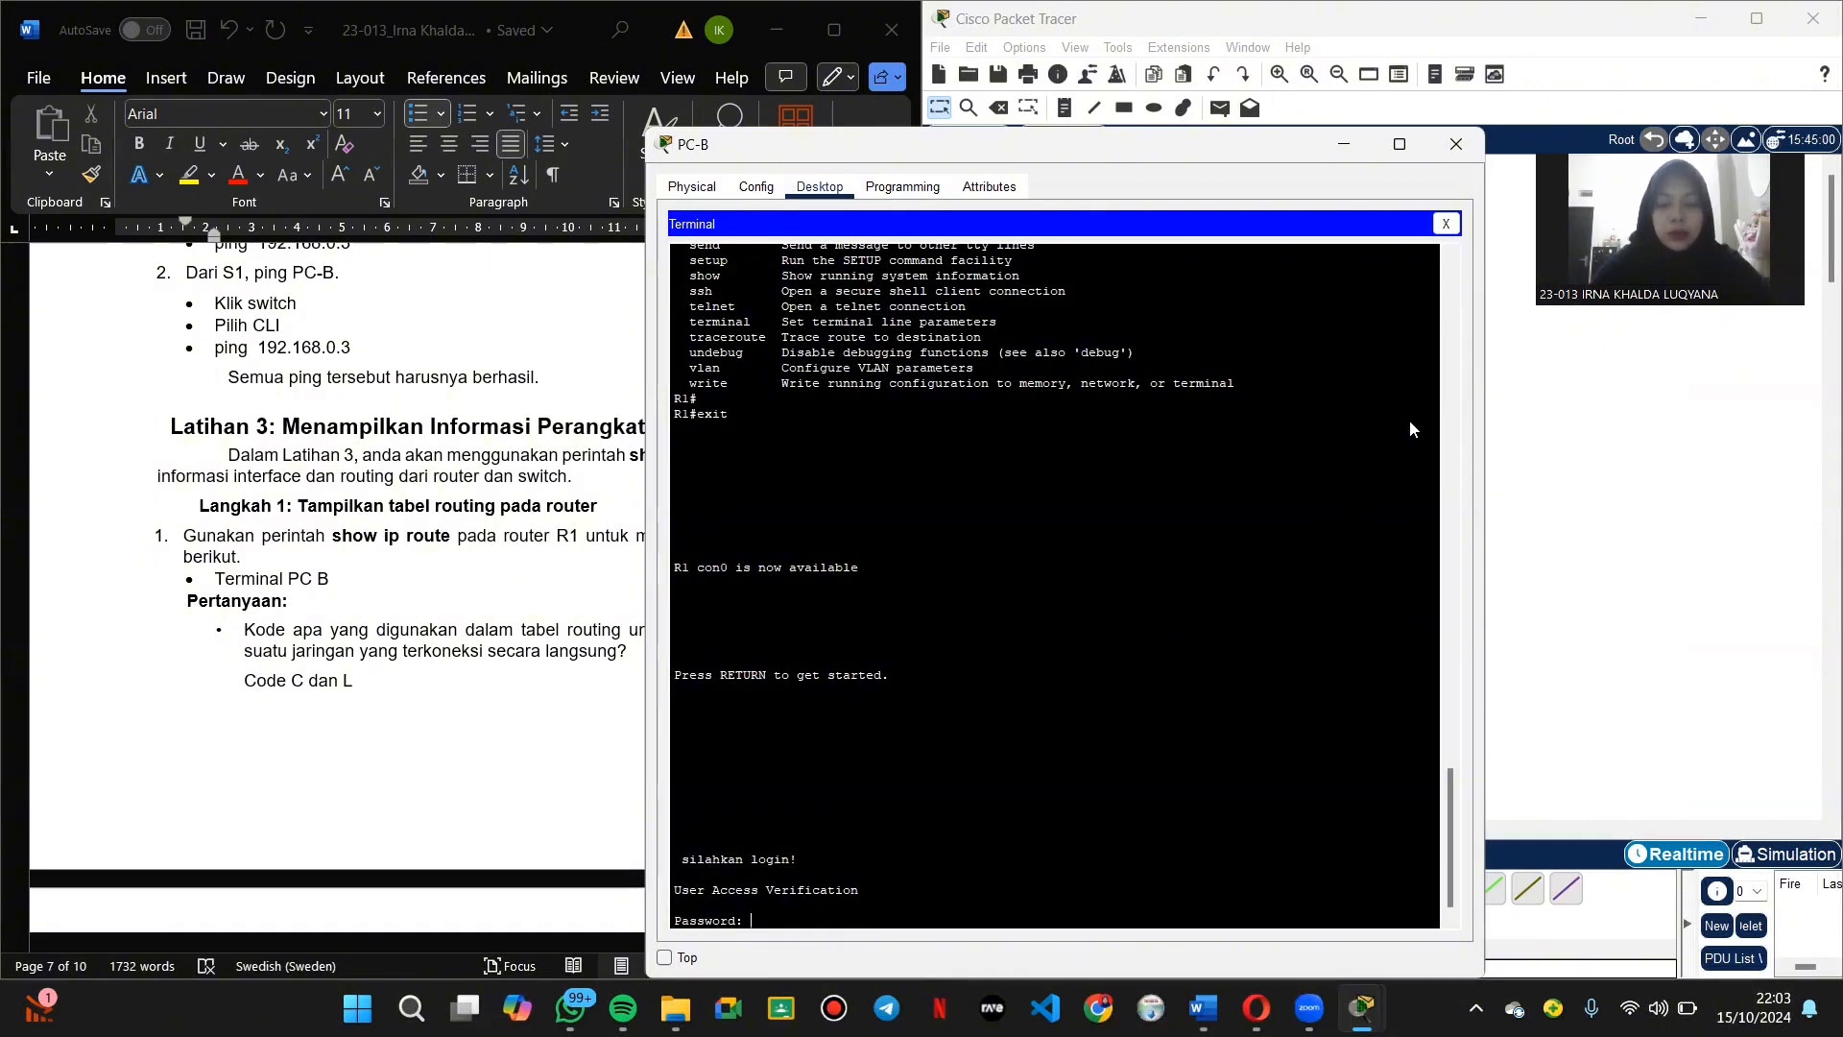
key("Return")
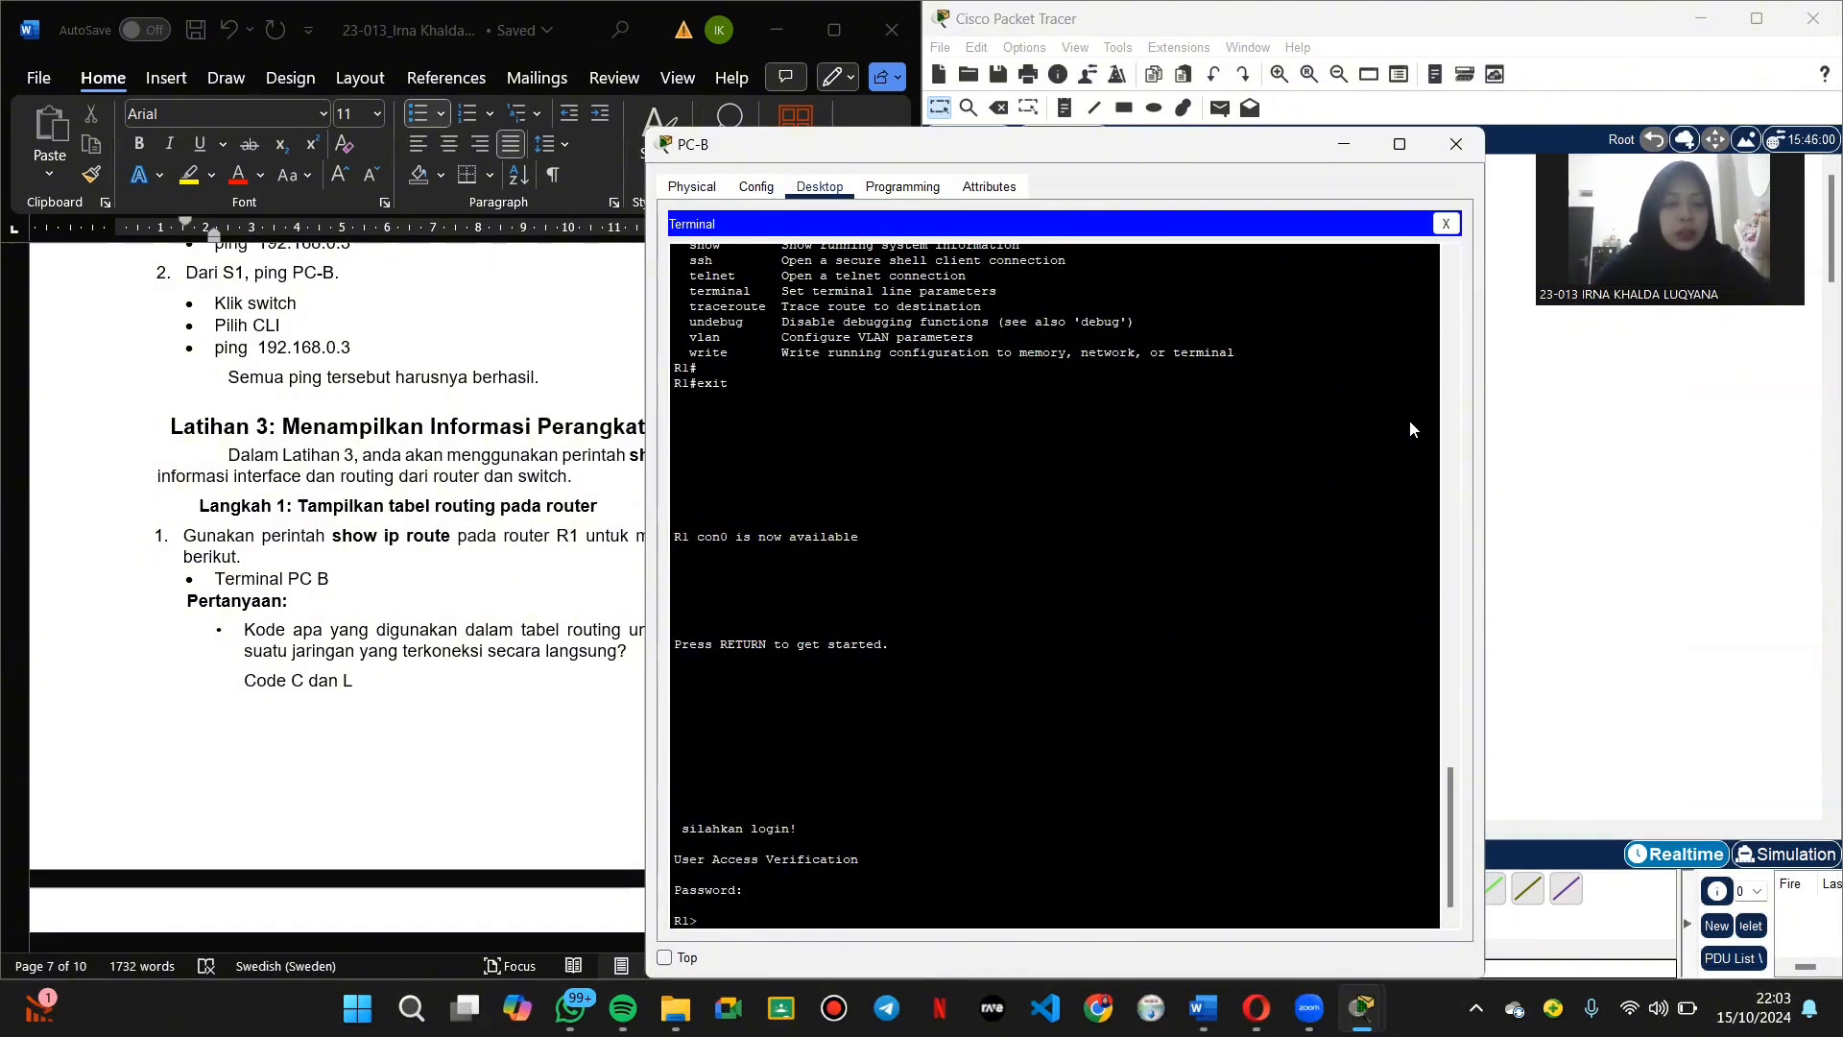
Step: Enter privileged mode with en and display R1's routing table with show ip route
type("en")
key("Return")
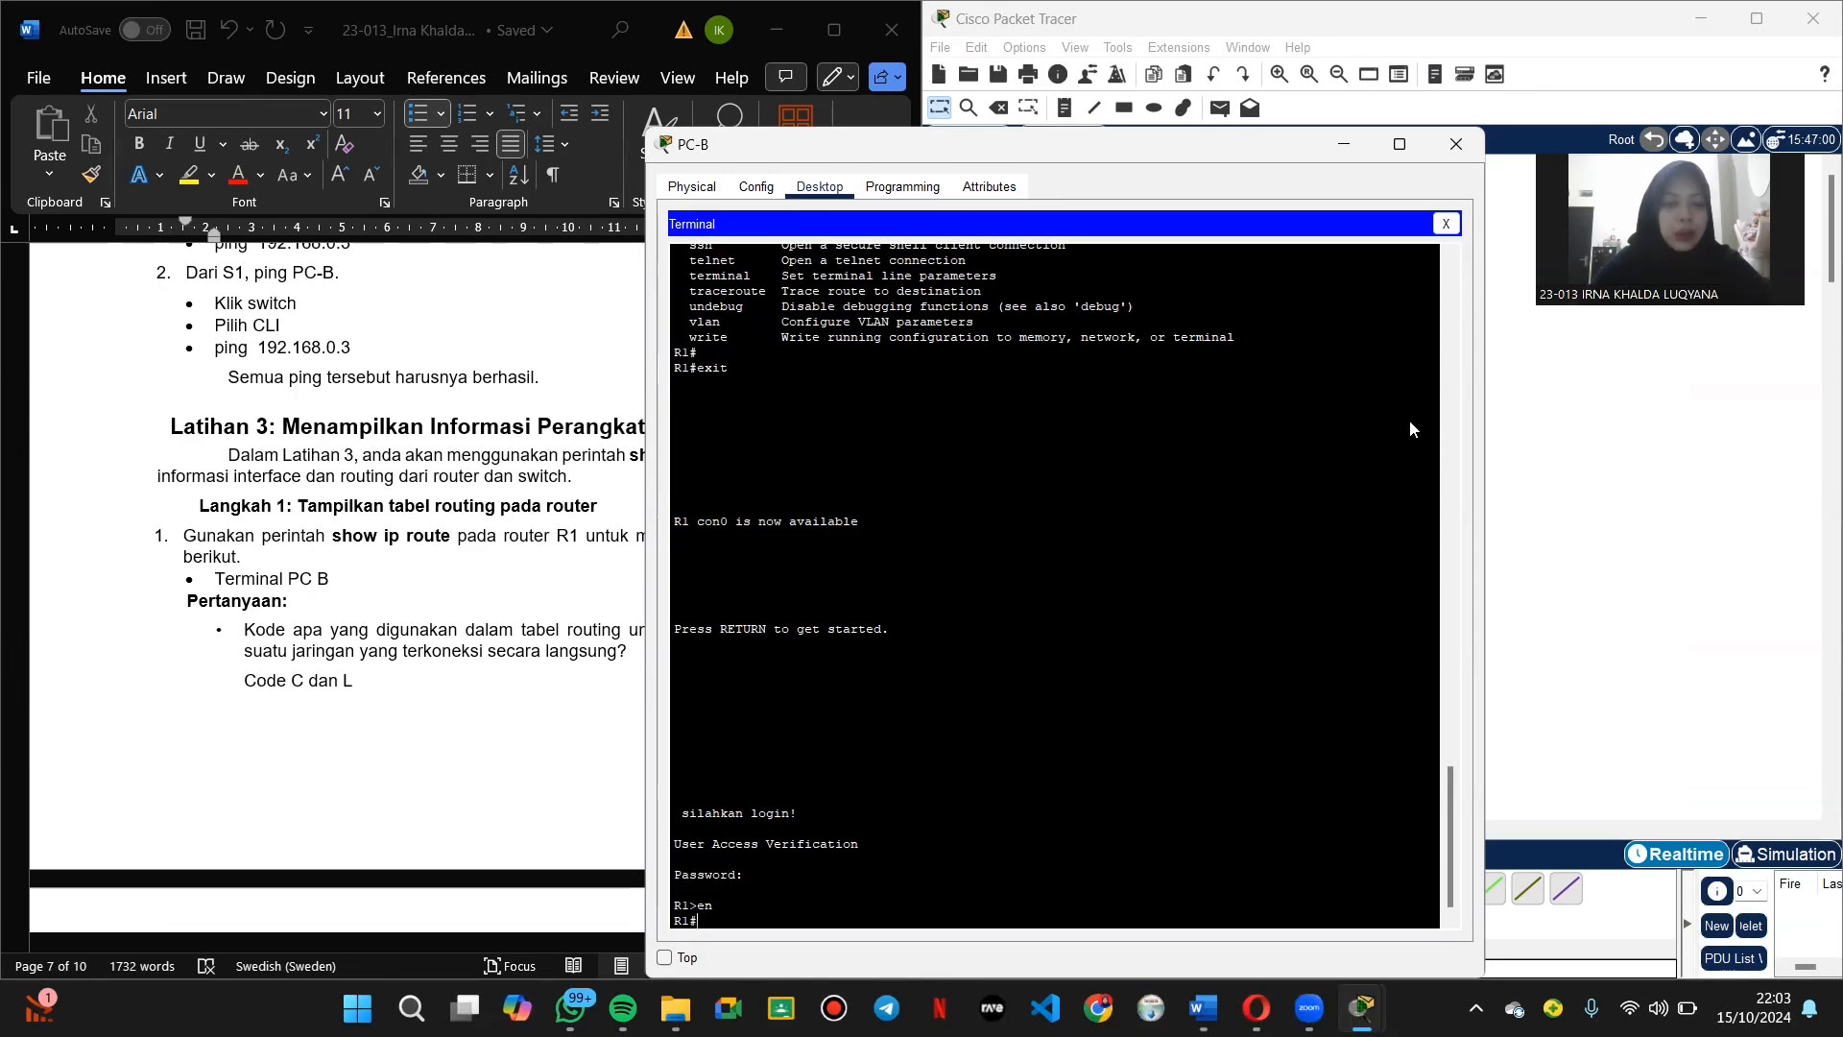
type("show ip route")
key("Return")
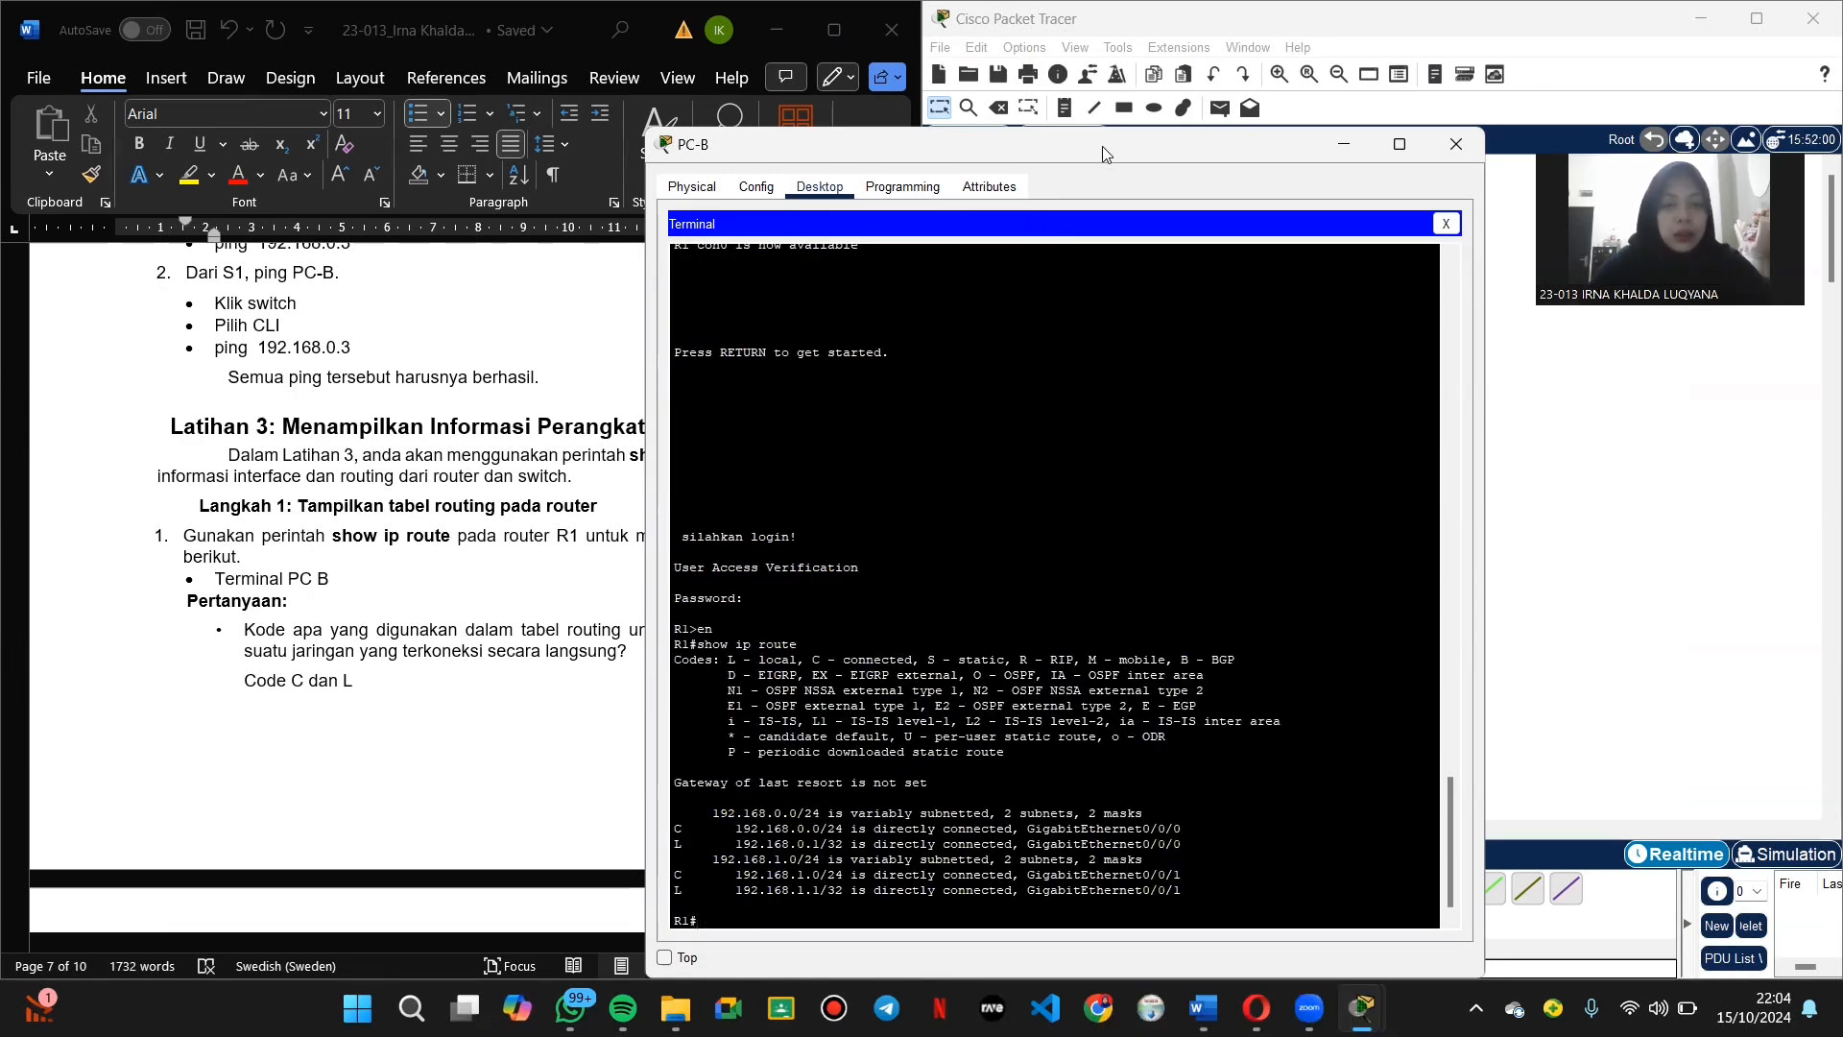
left_click_drag(1102, 154, 1298, 119)
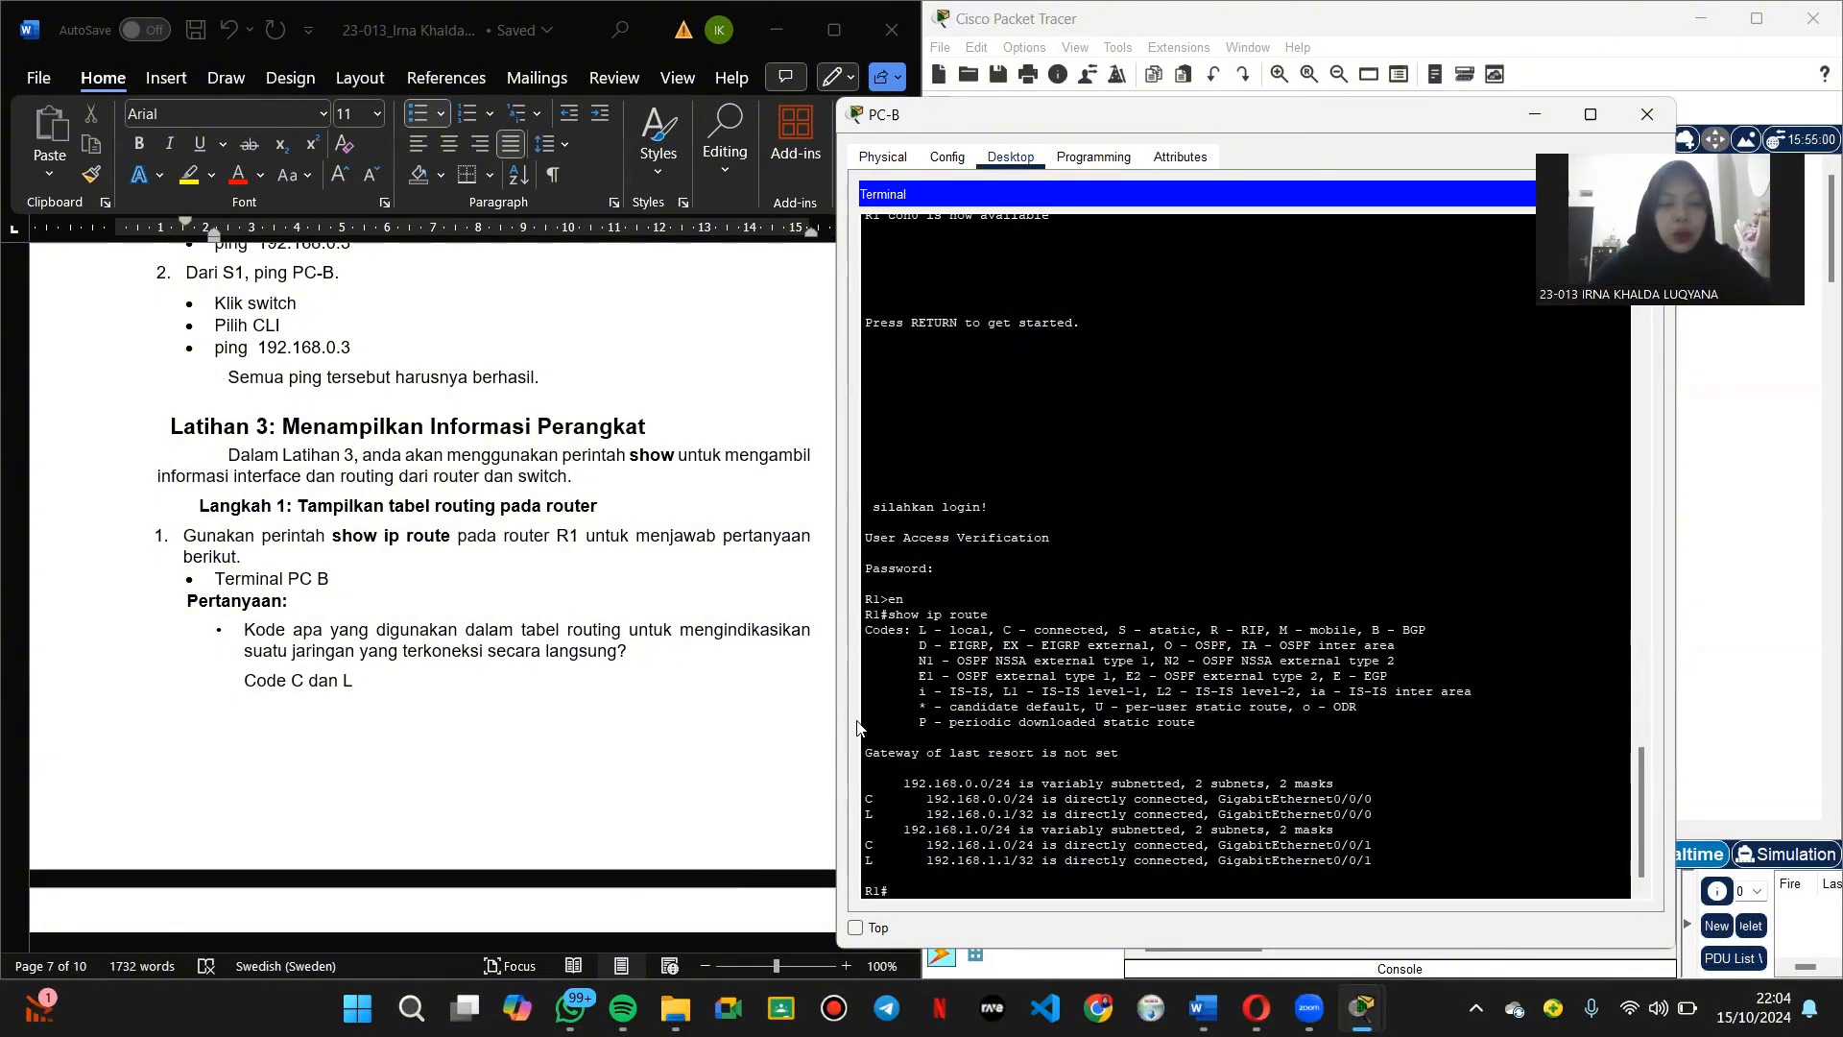
left_click_drag(866, 779, 877, 869)
left_click(1108, 715)
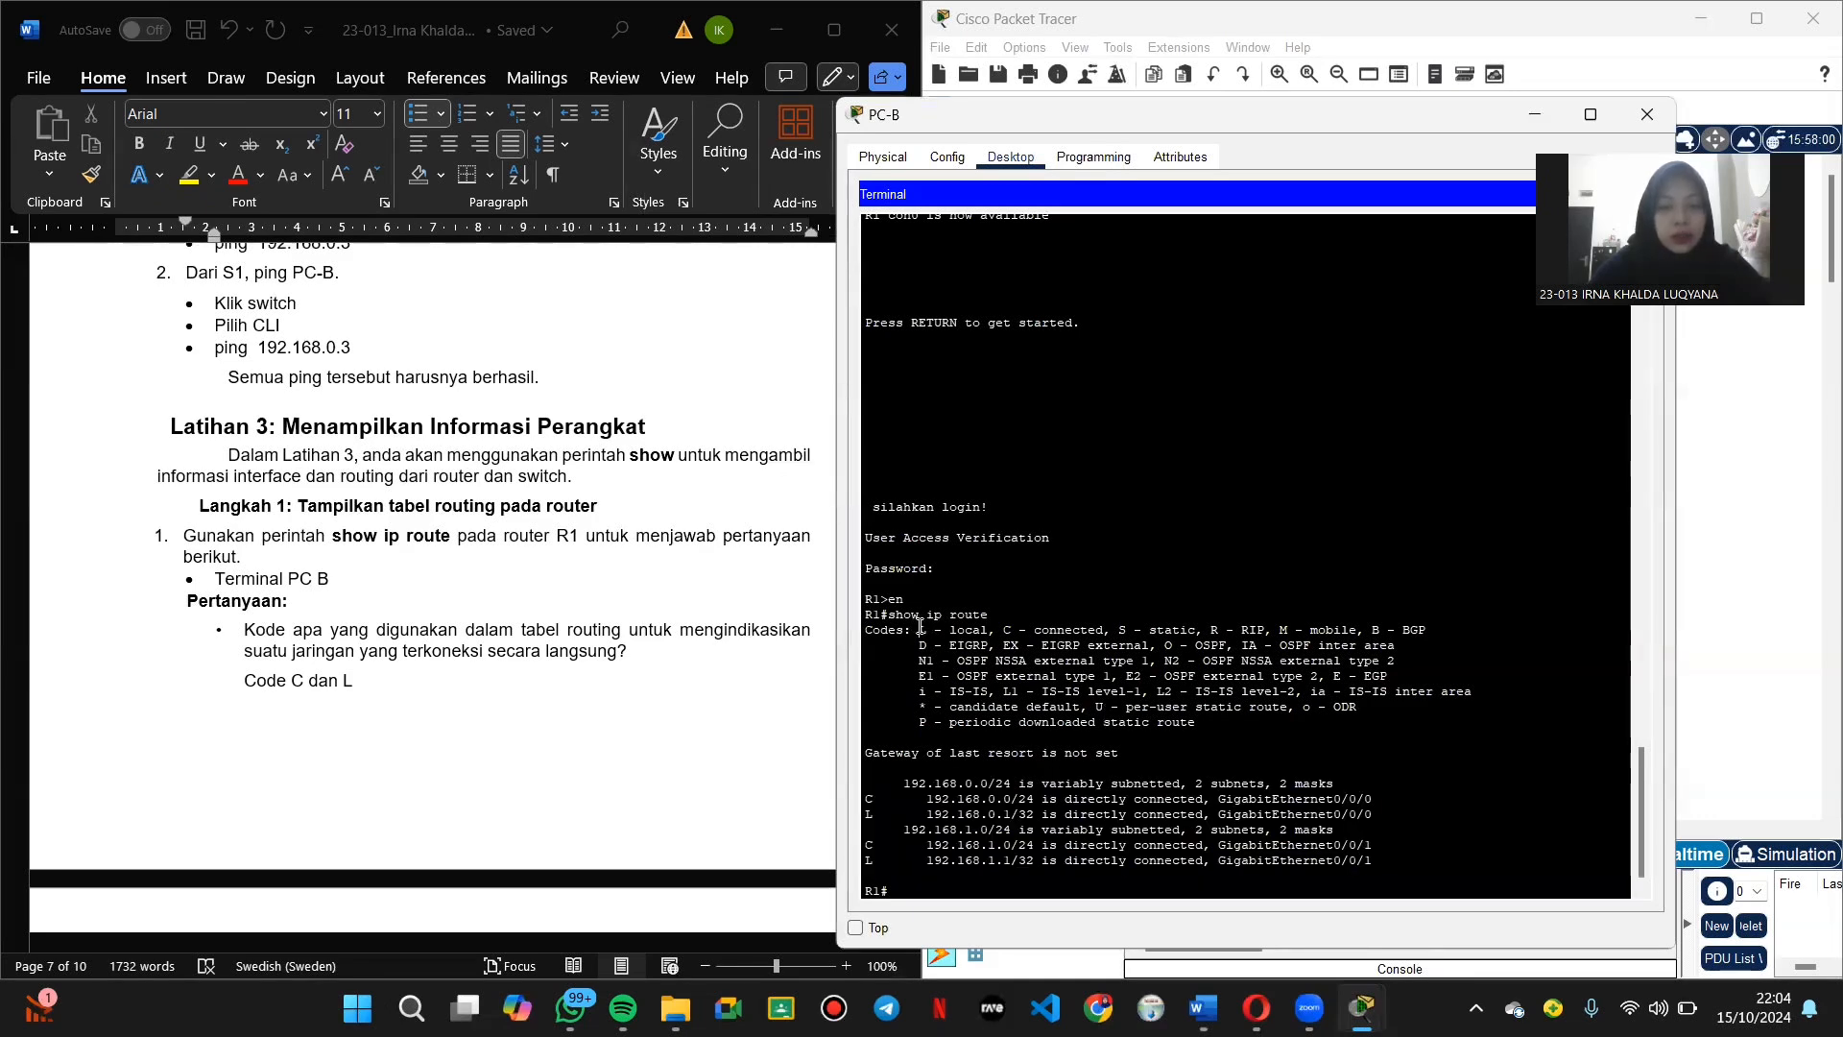
left_click_drag(919, 630, 1111, 631)
scroll(493, 722, "down", 6)
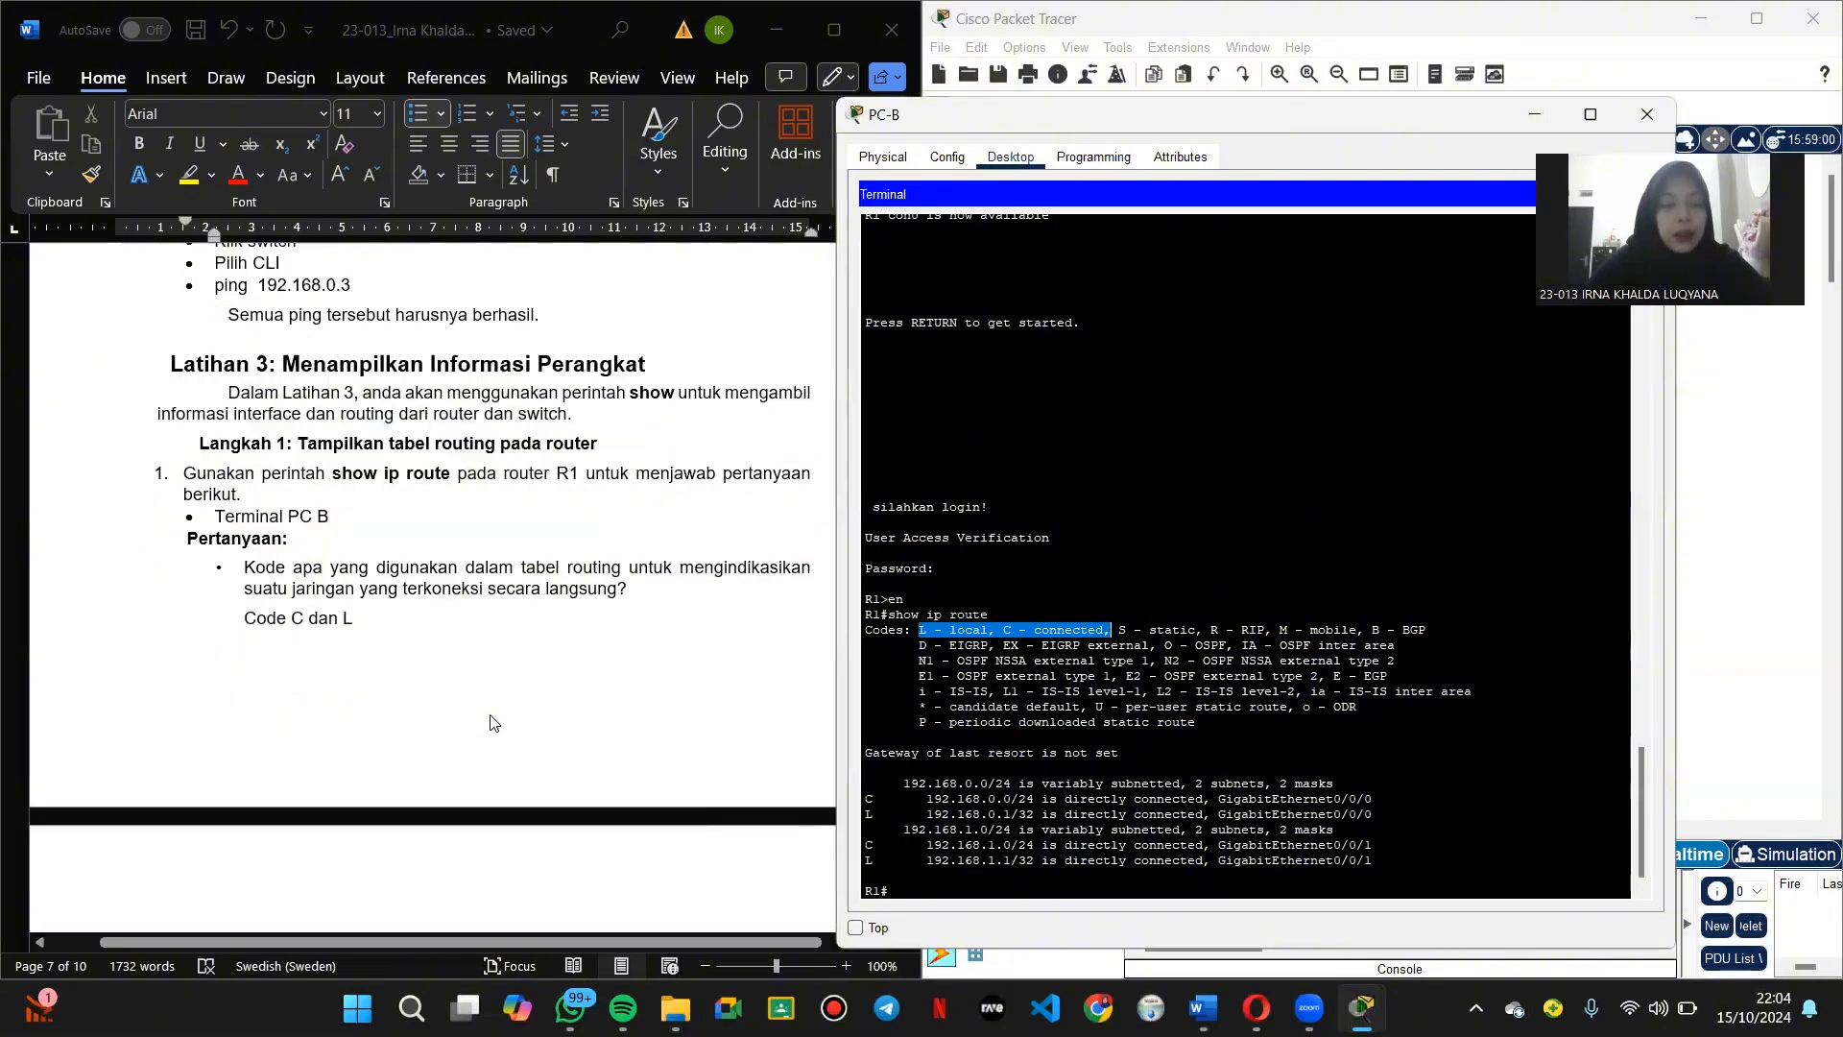
scroll(493, 722, "down", 1)
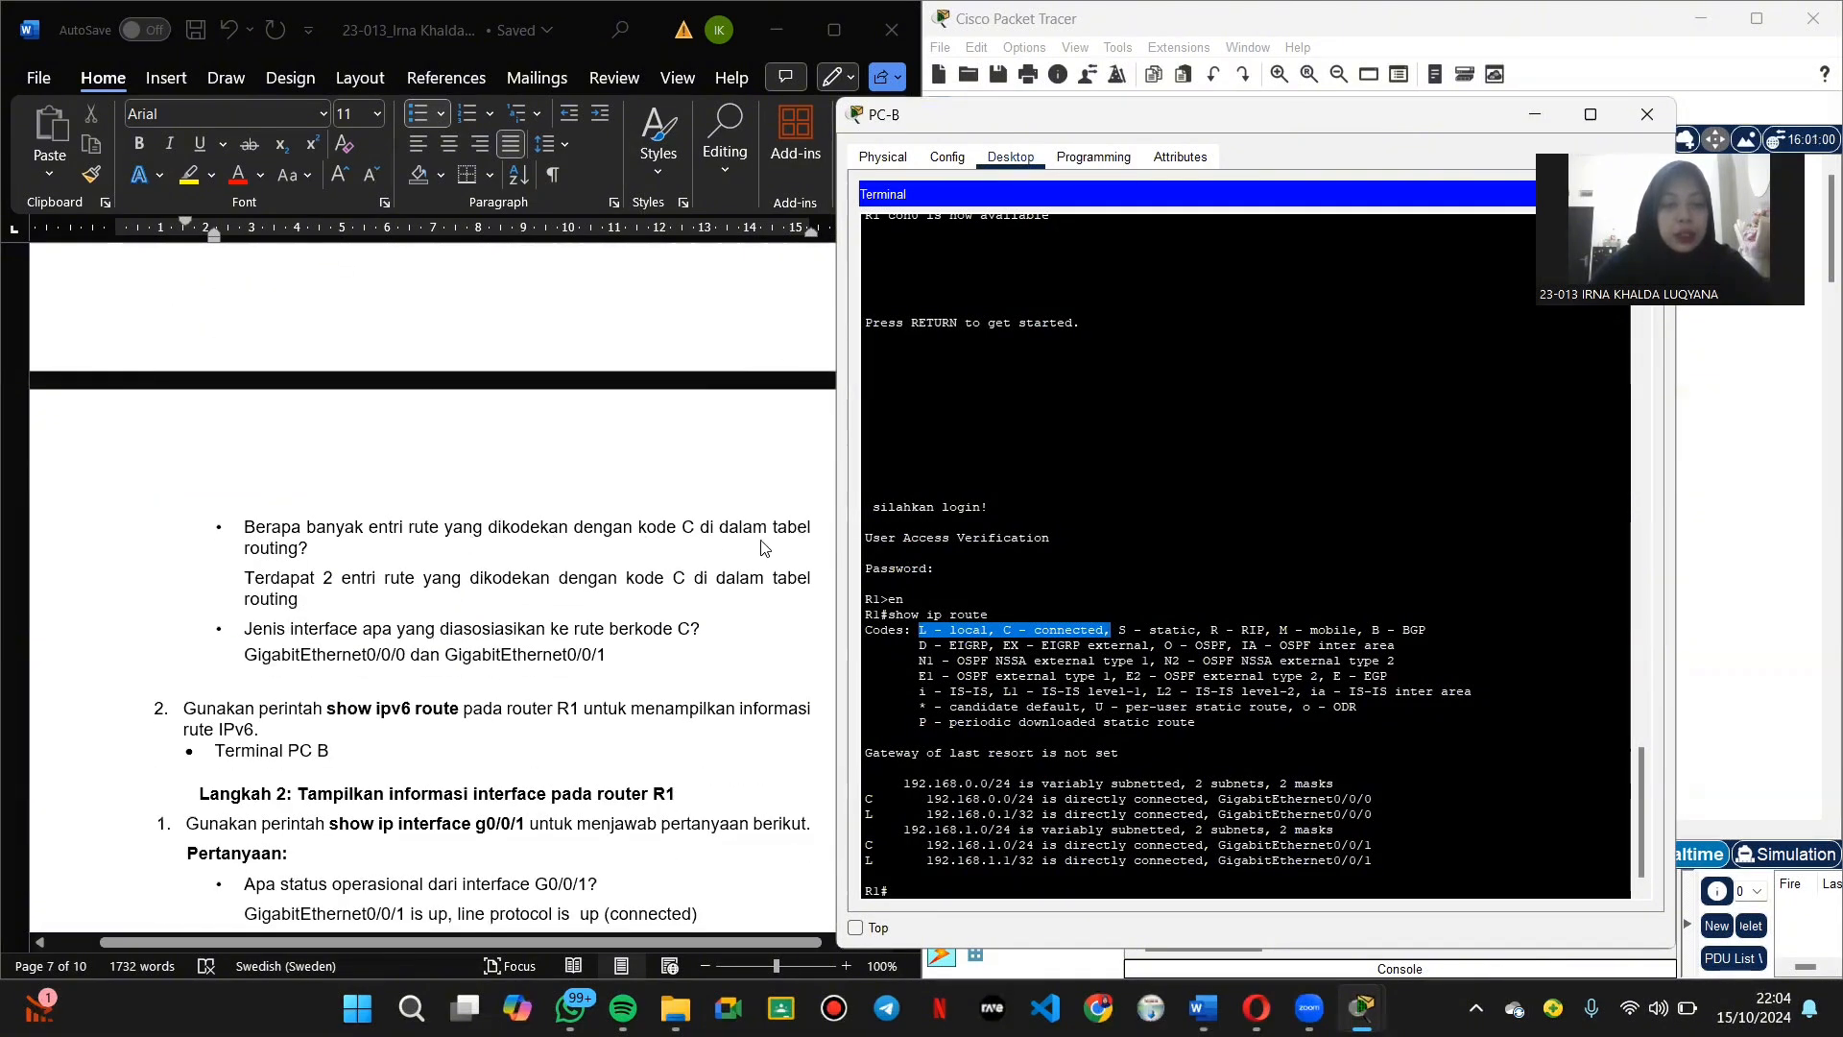
left_click(872, 843)
left_click_drag(872, 842, 871, 827)
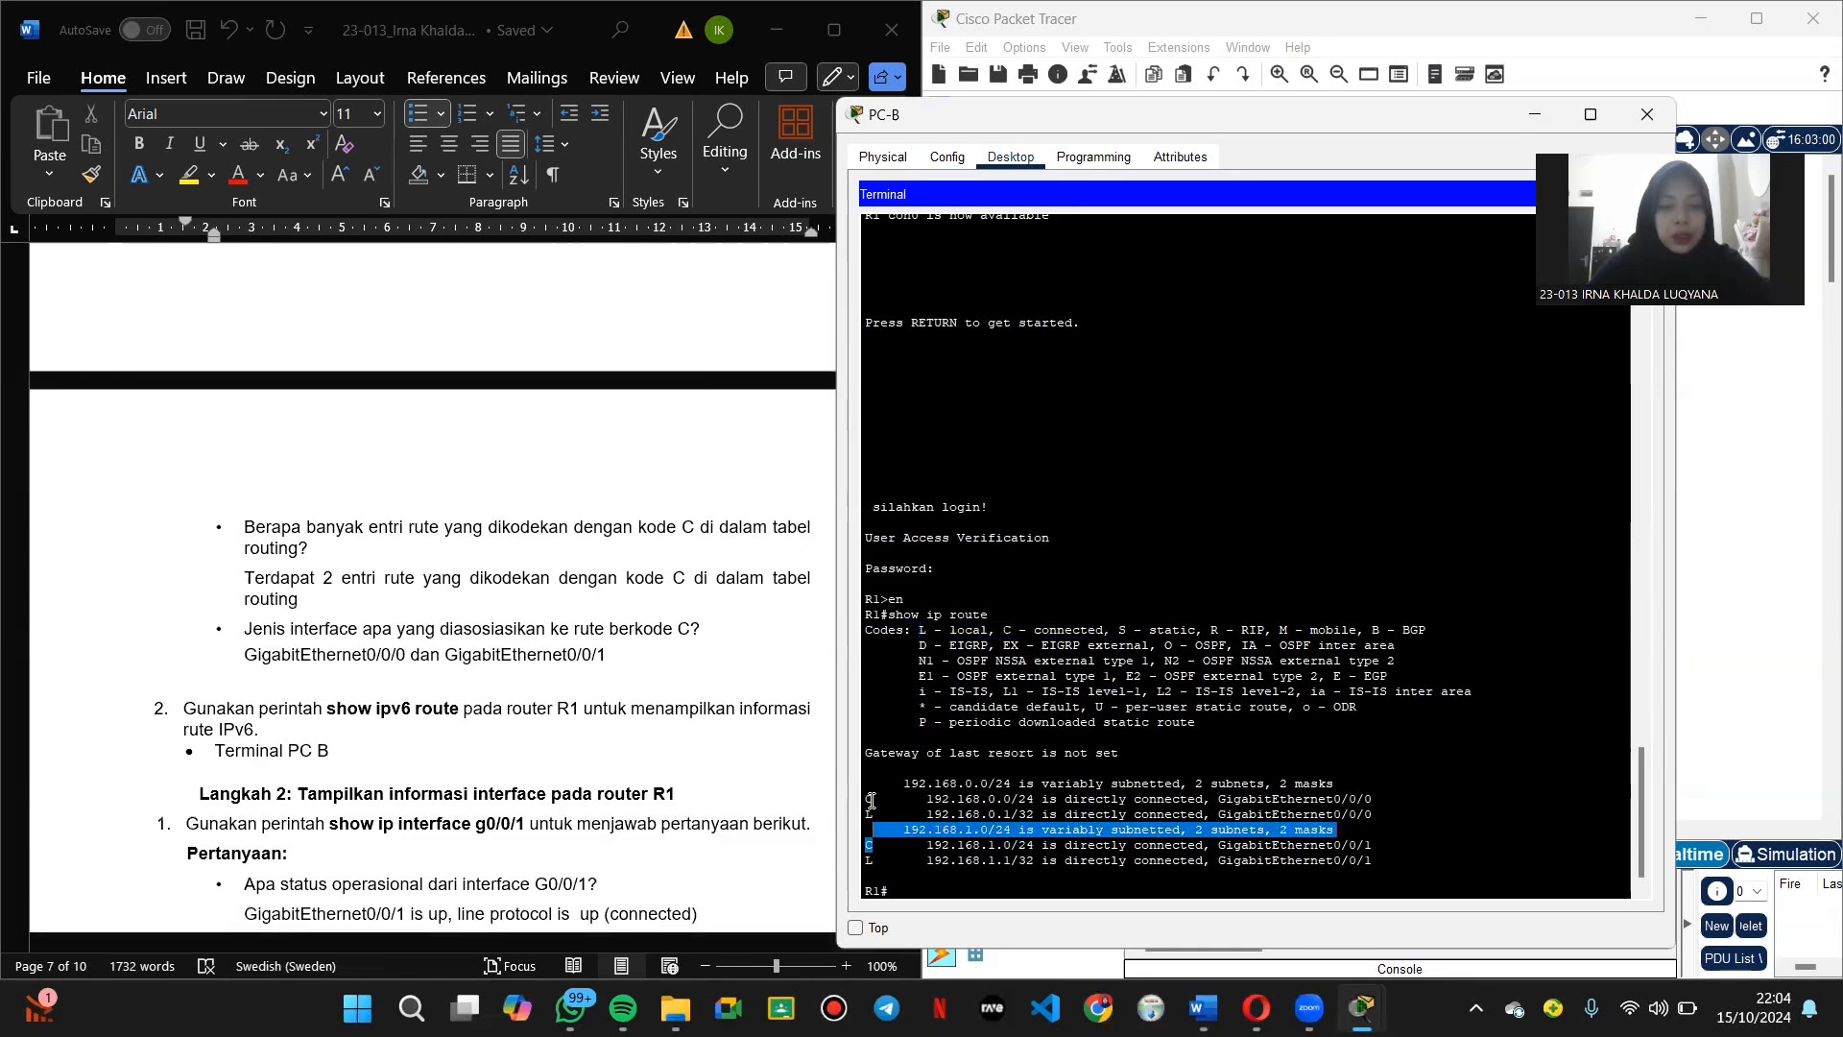
left_click(872, 800)
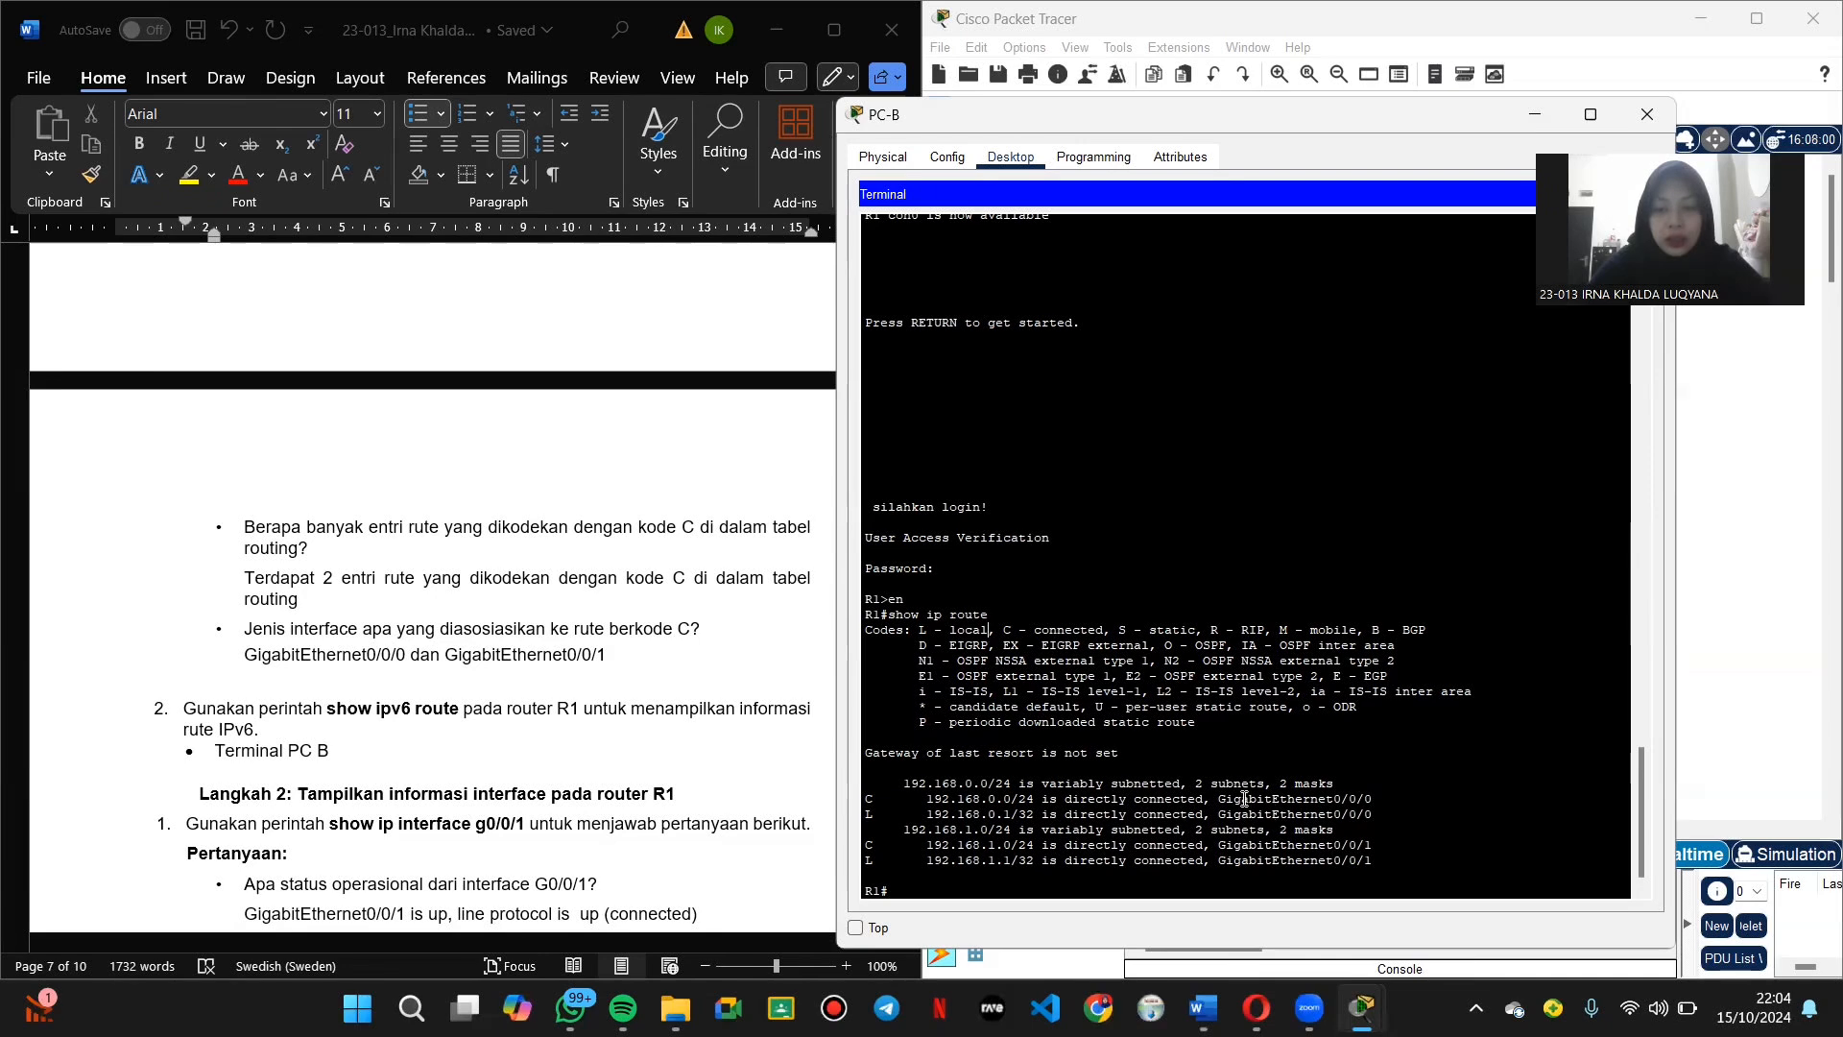
left_click_drag(1213, 797, 1395, 861)
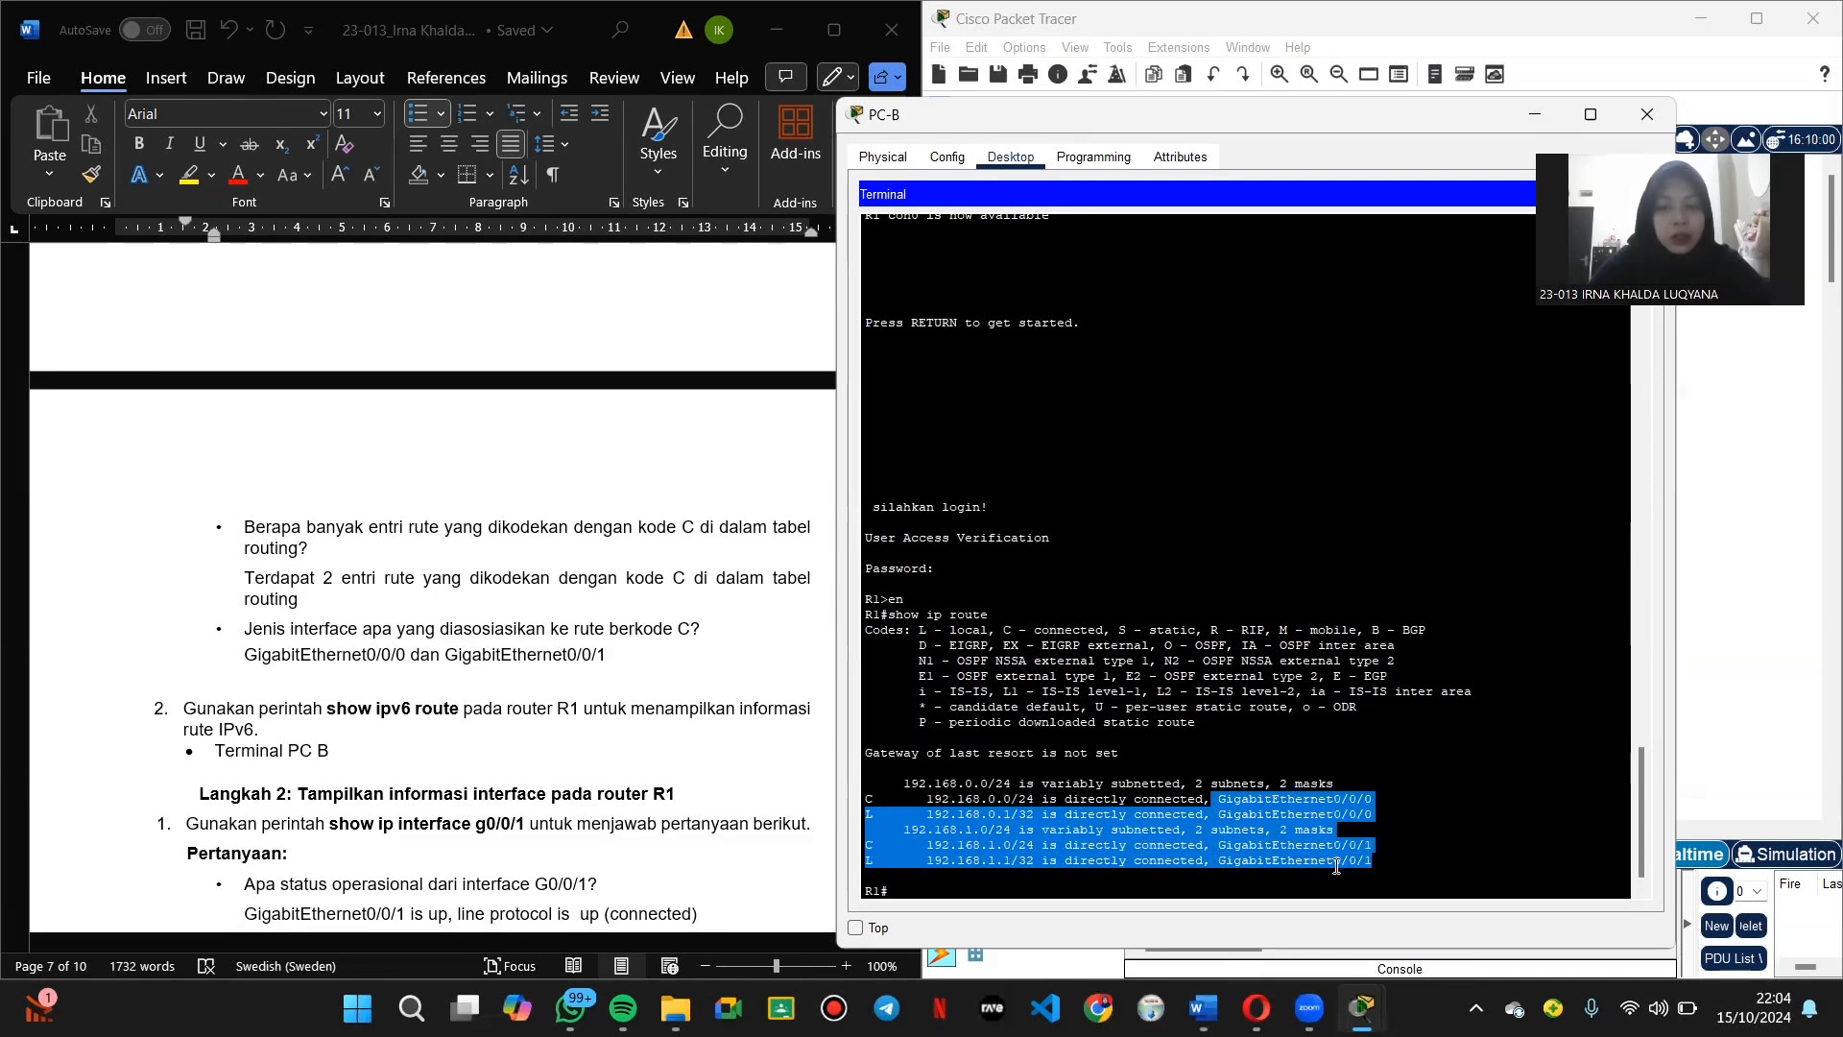
left_click(591, 720)
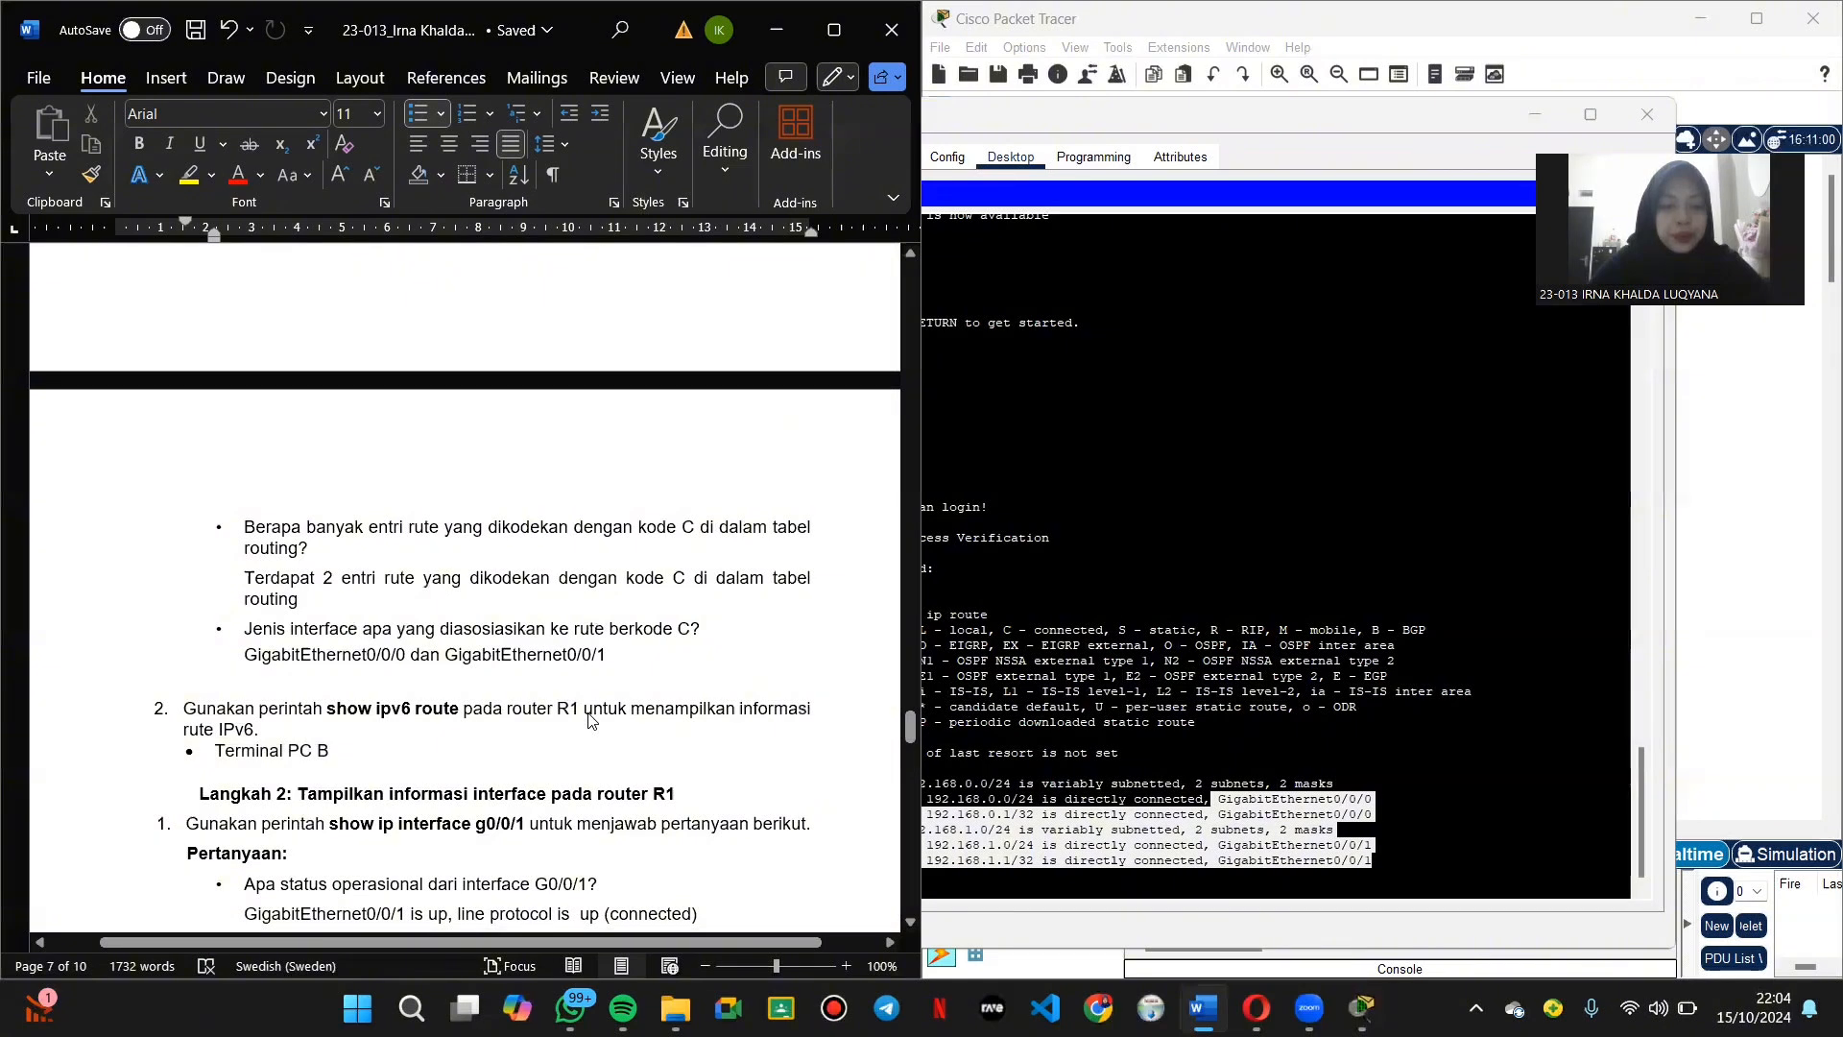
left_click(1197, 553)
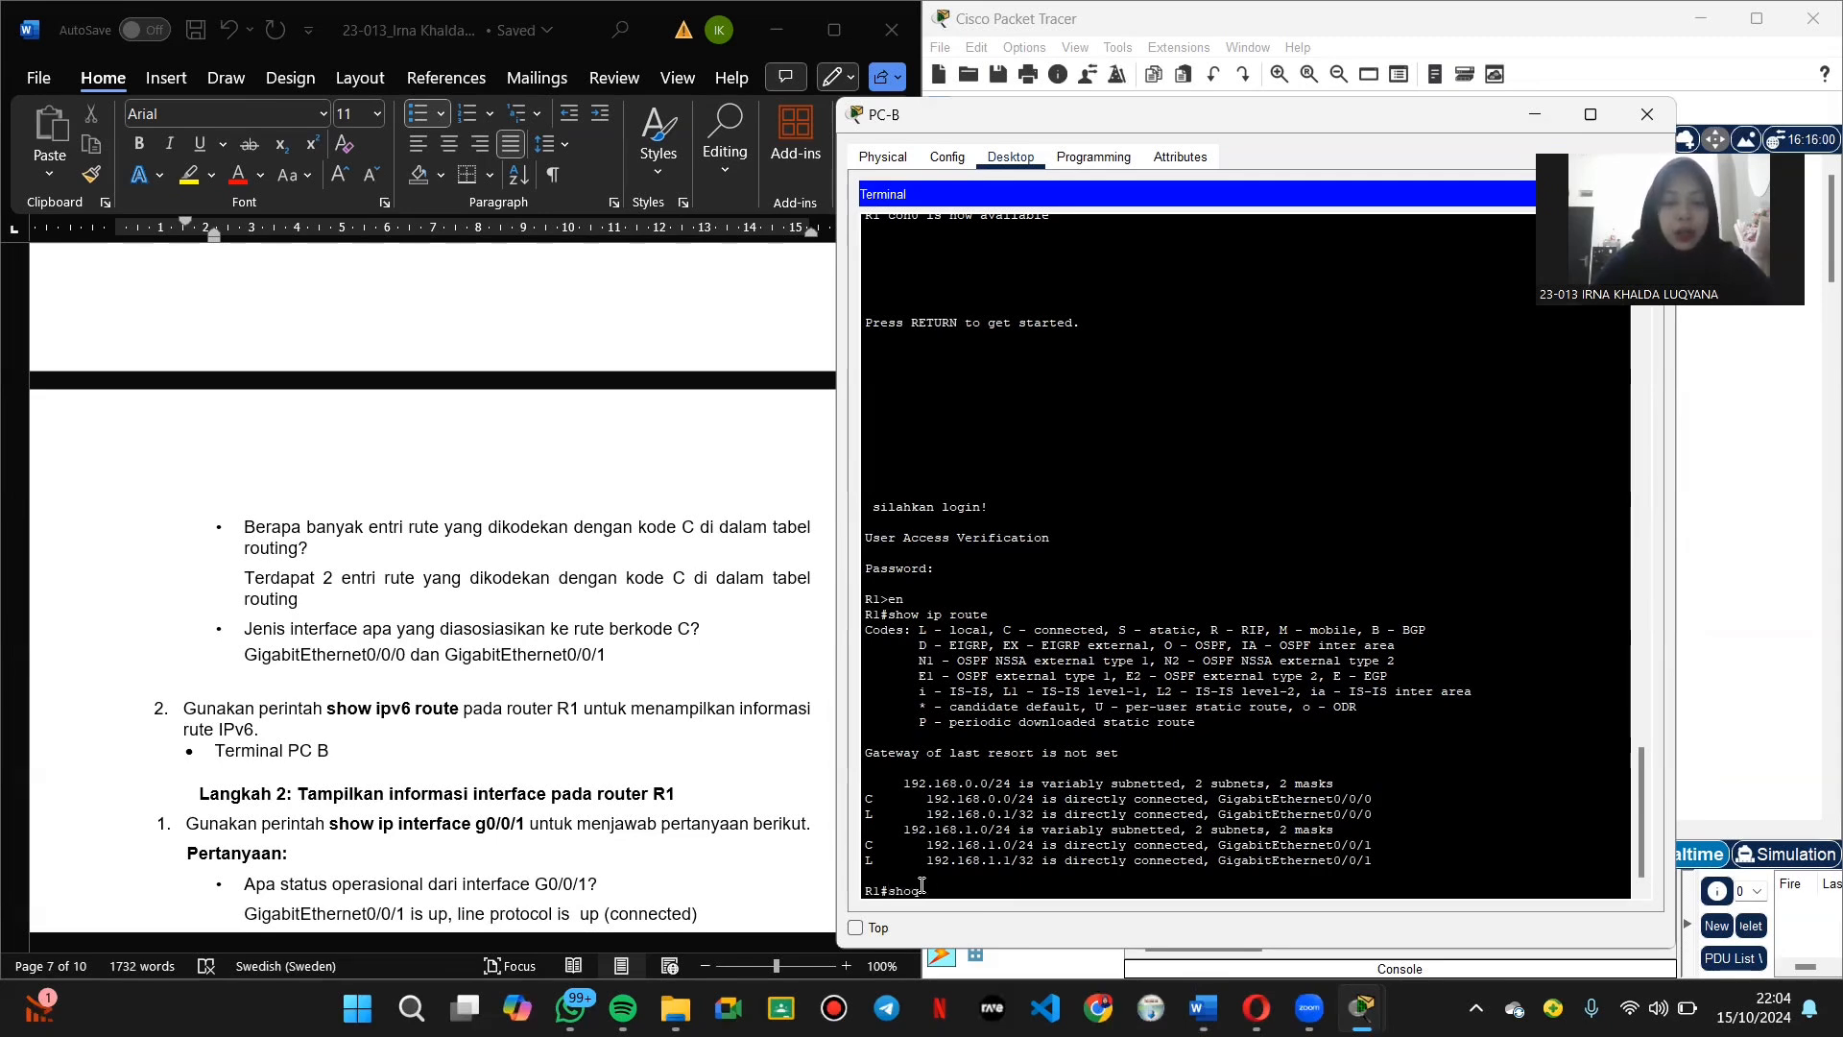
Step: Display R1's IPv6 routing table with show ipv6 route
type("ipv6 route")
key("Return")
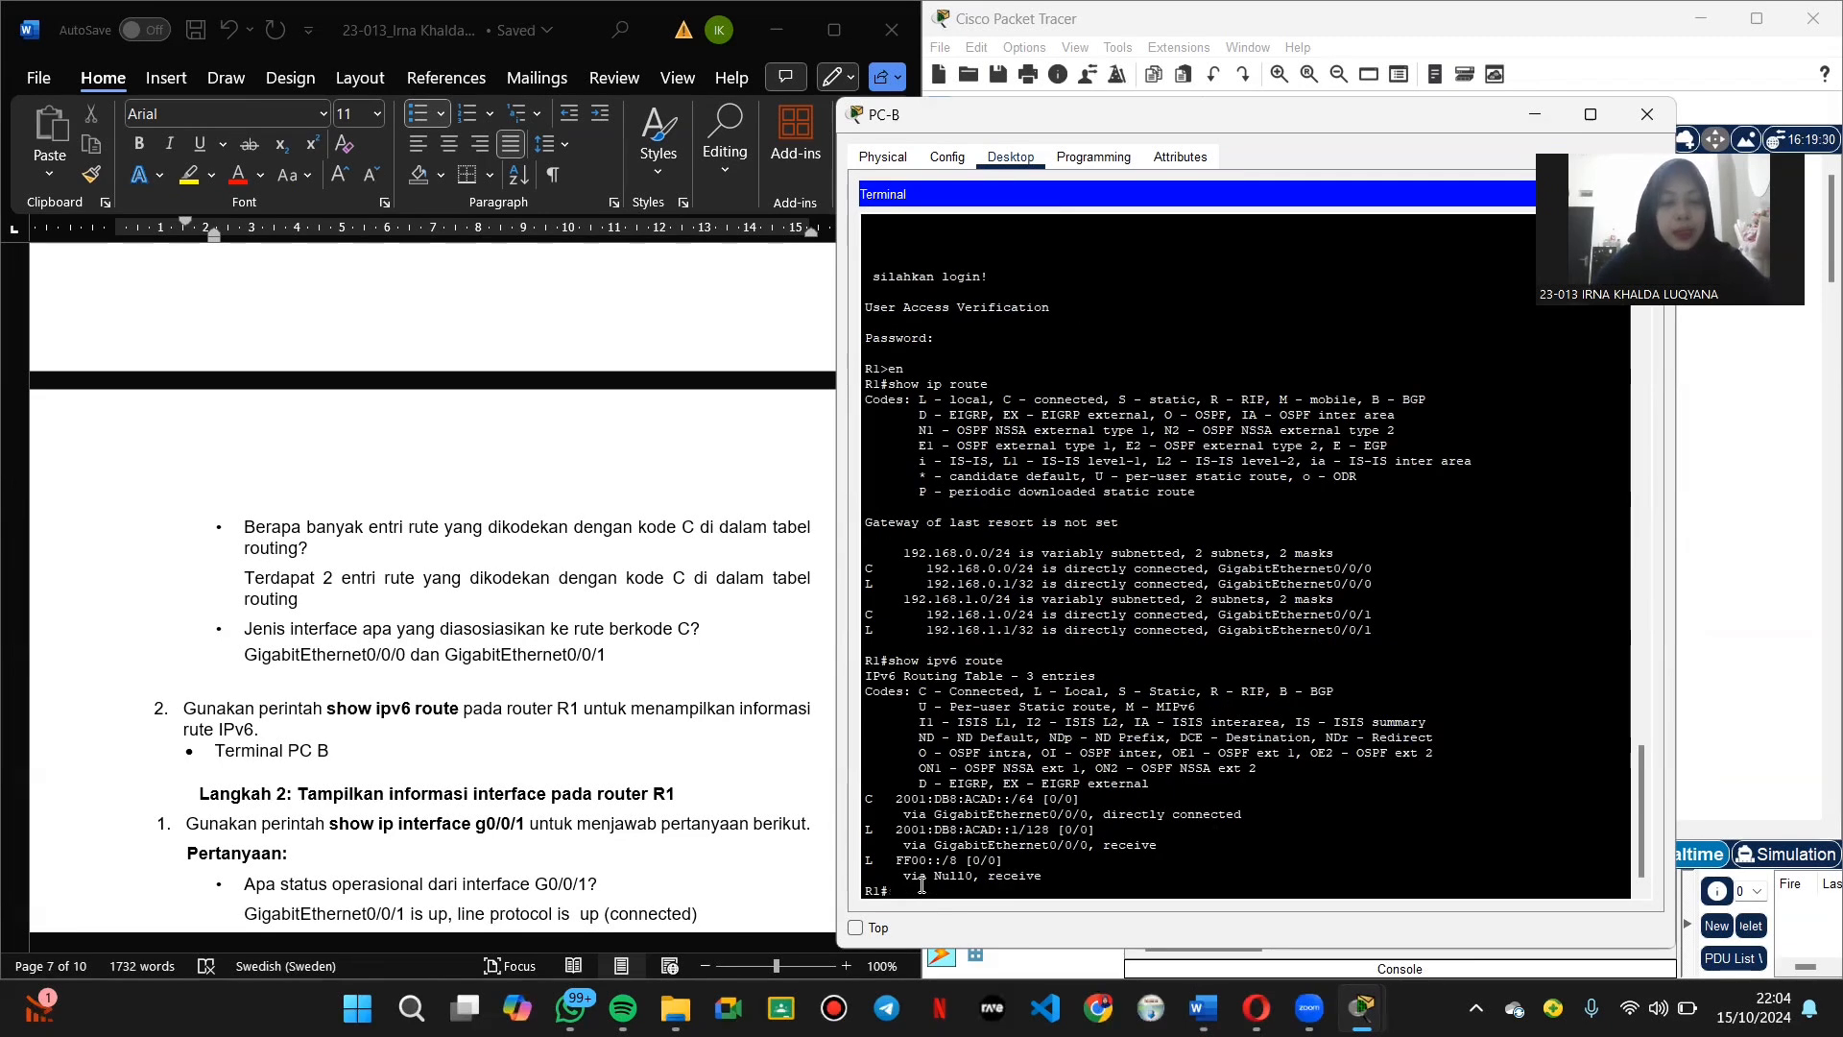
scroll(531, 738, "down", 3)
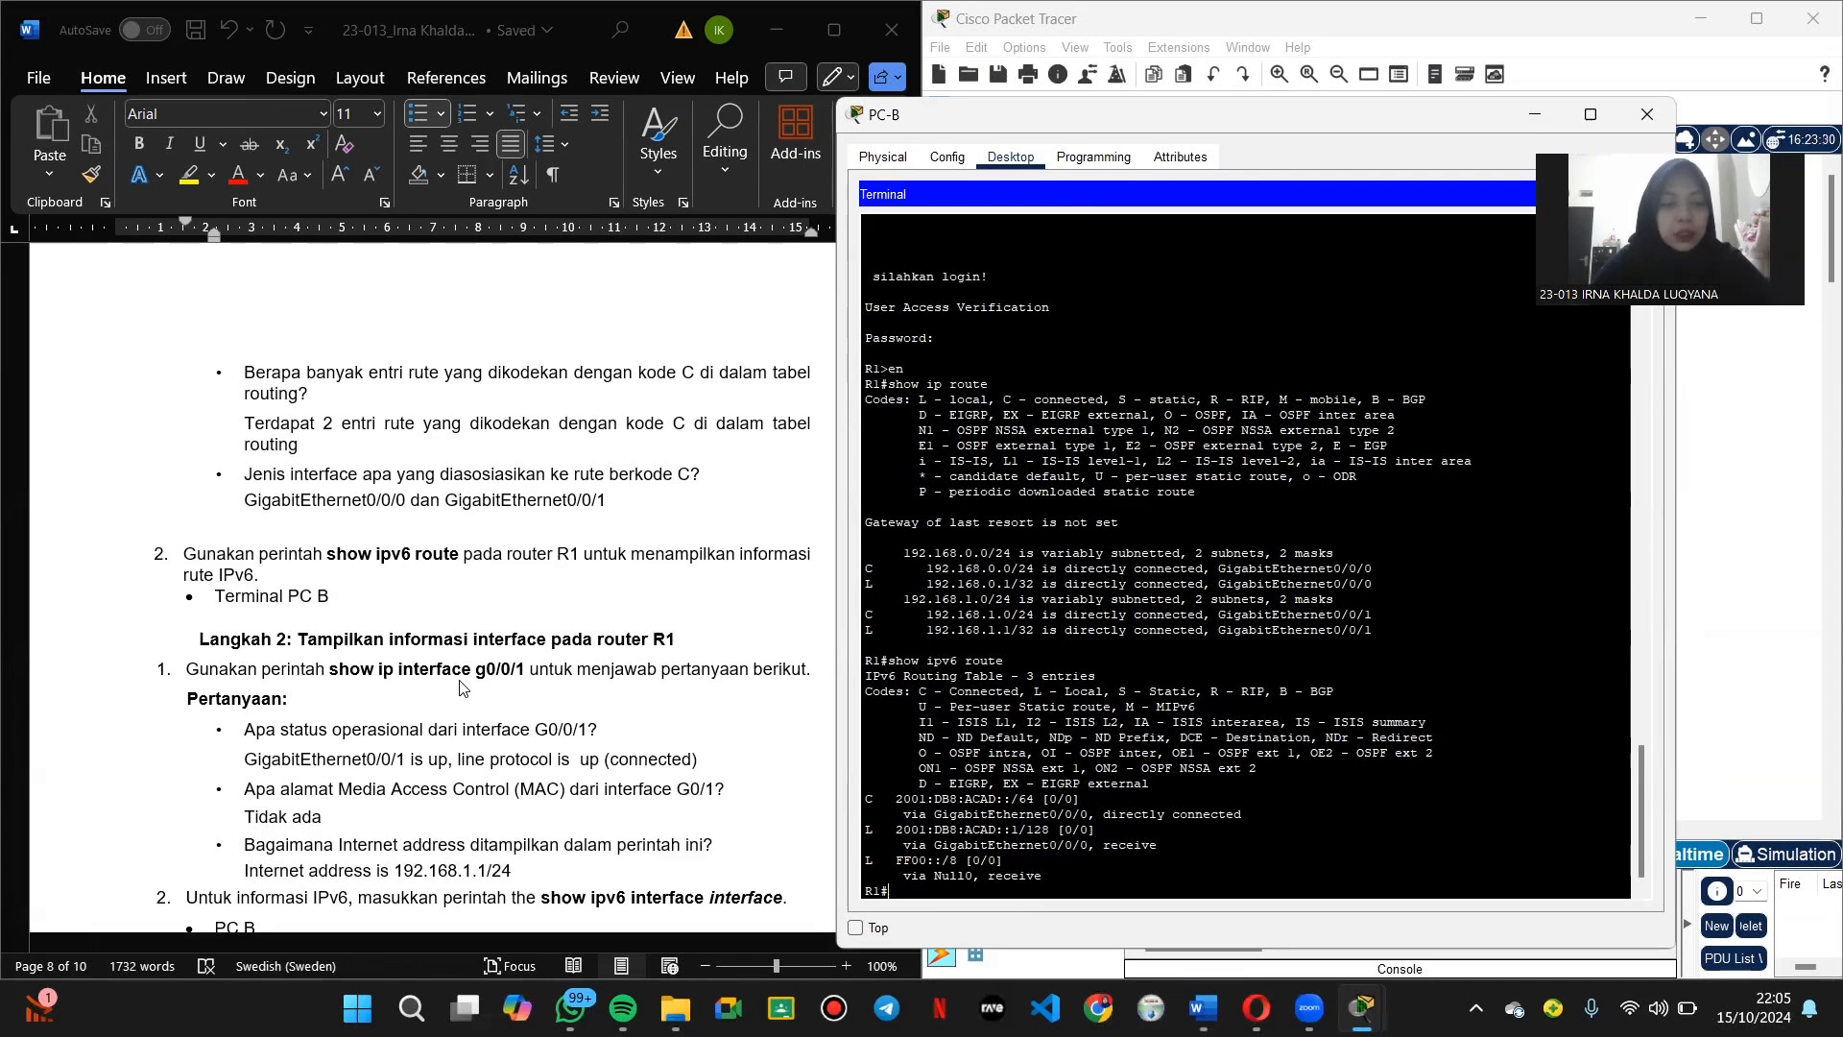
Step: Run show ip interface g0/0/1 and page through the output showing 192.168.1.1/24
type("show ip in")
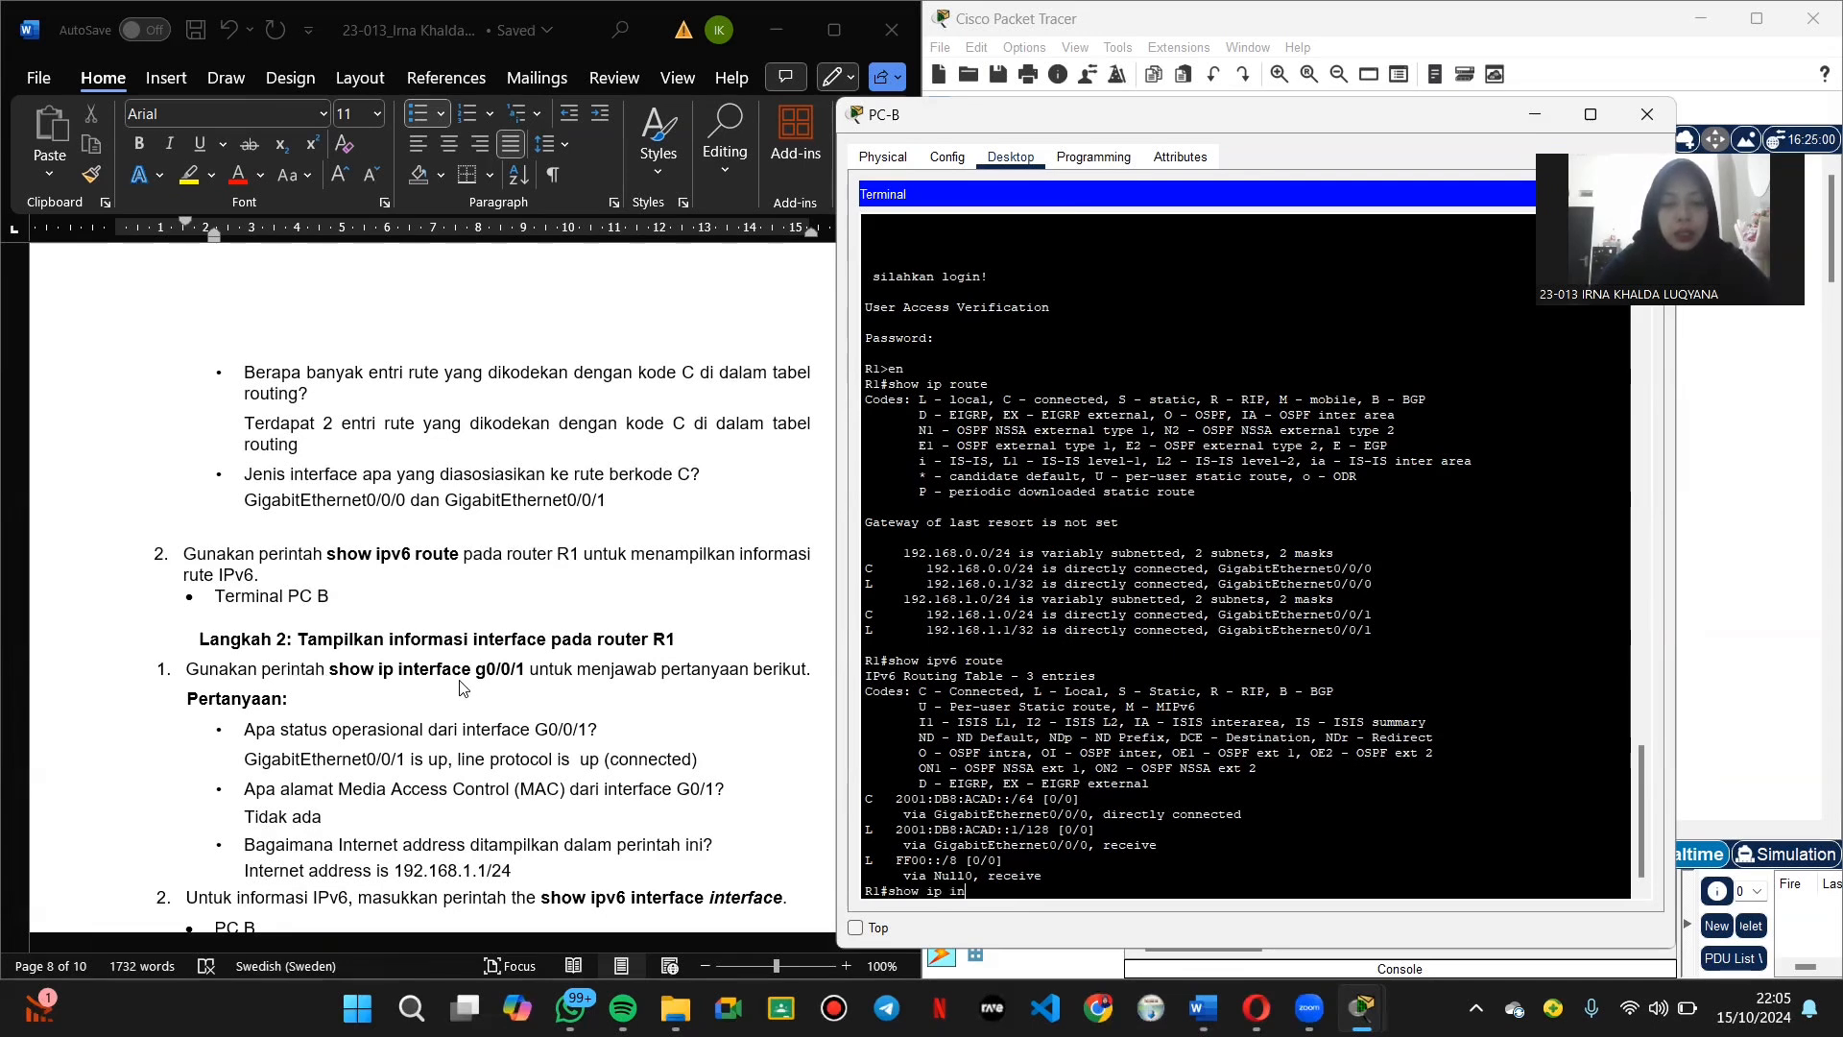
type("terface g0/0")
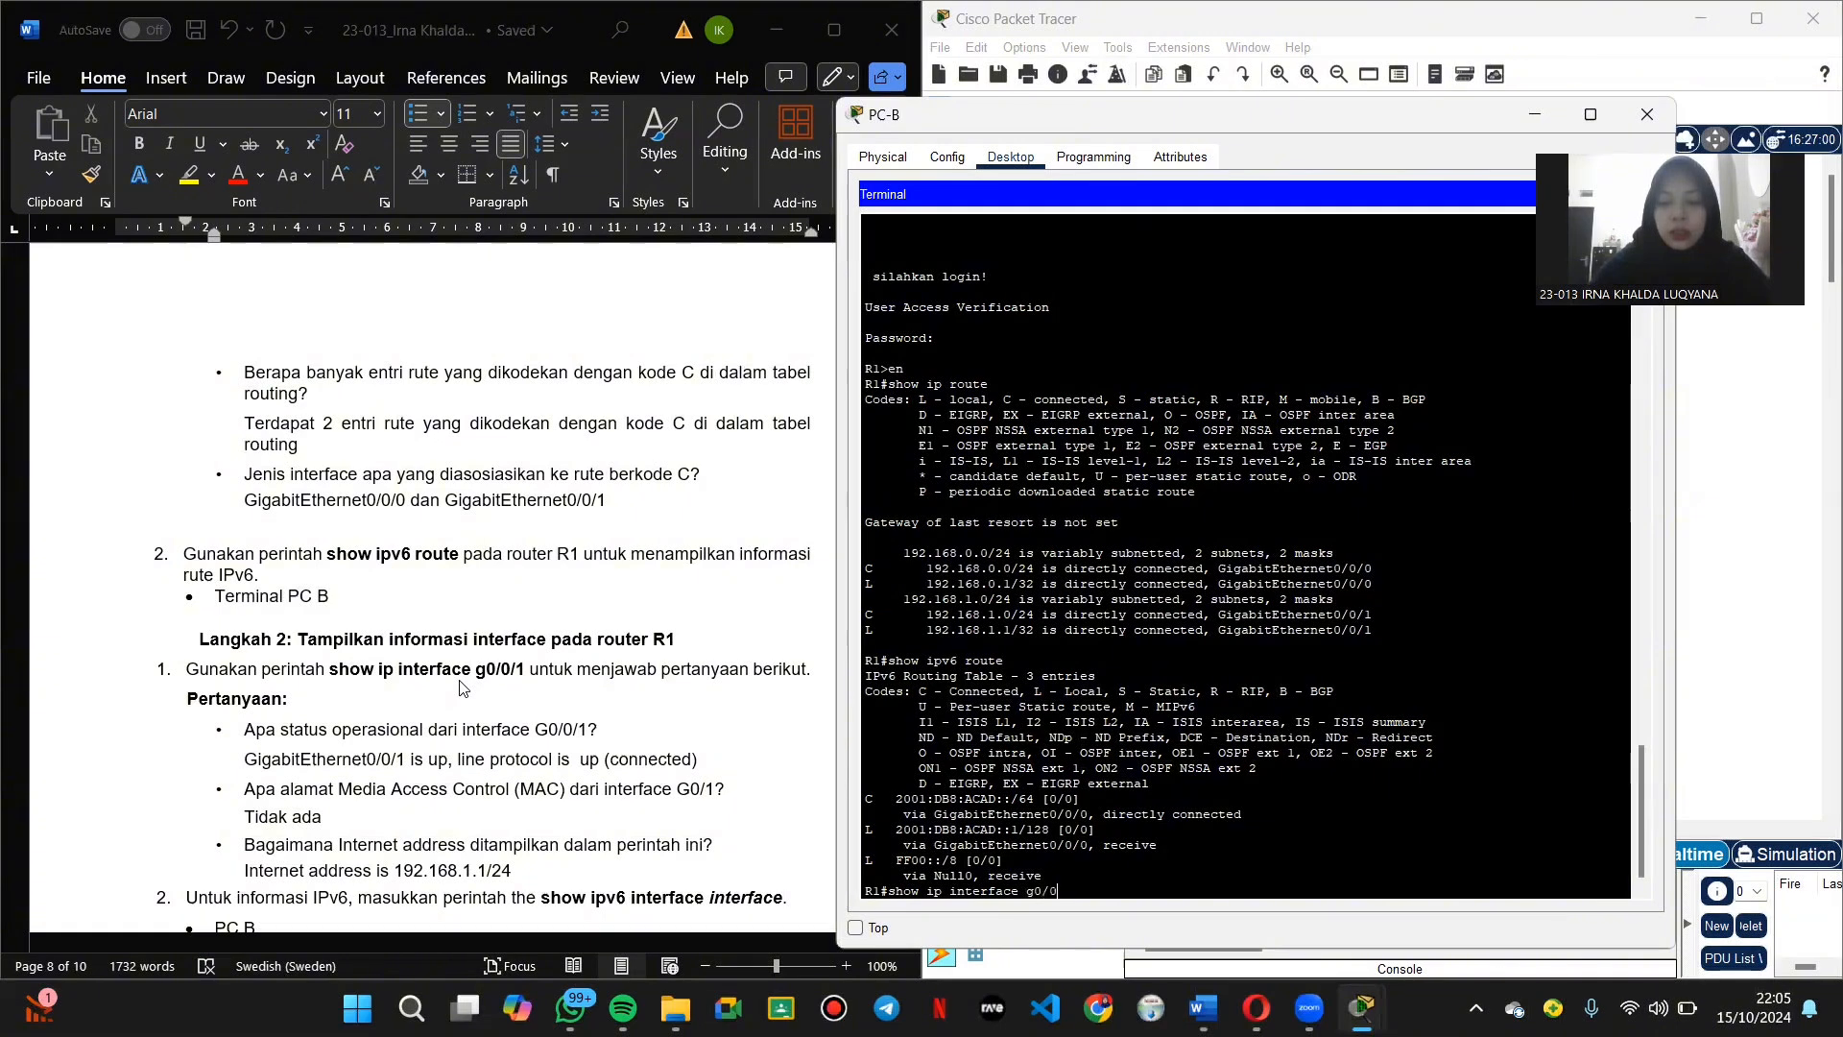
type("/1")
key("Return")
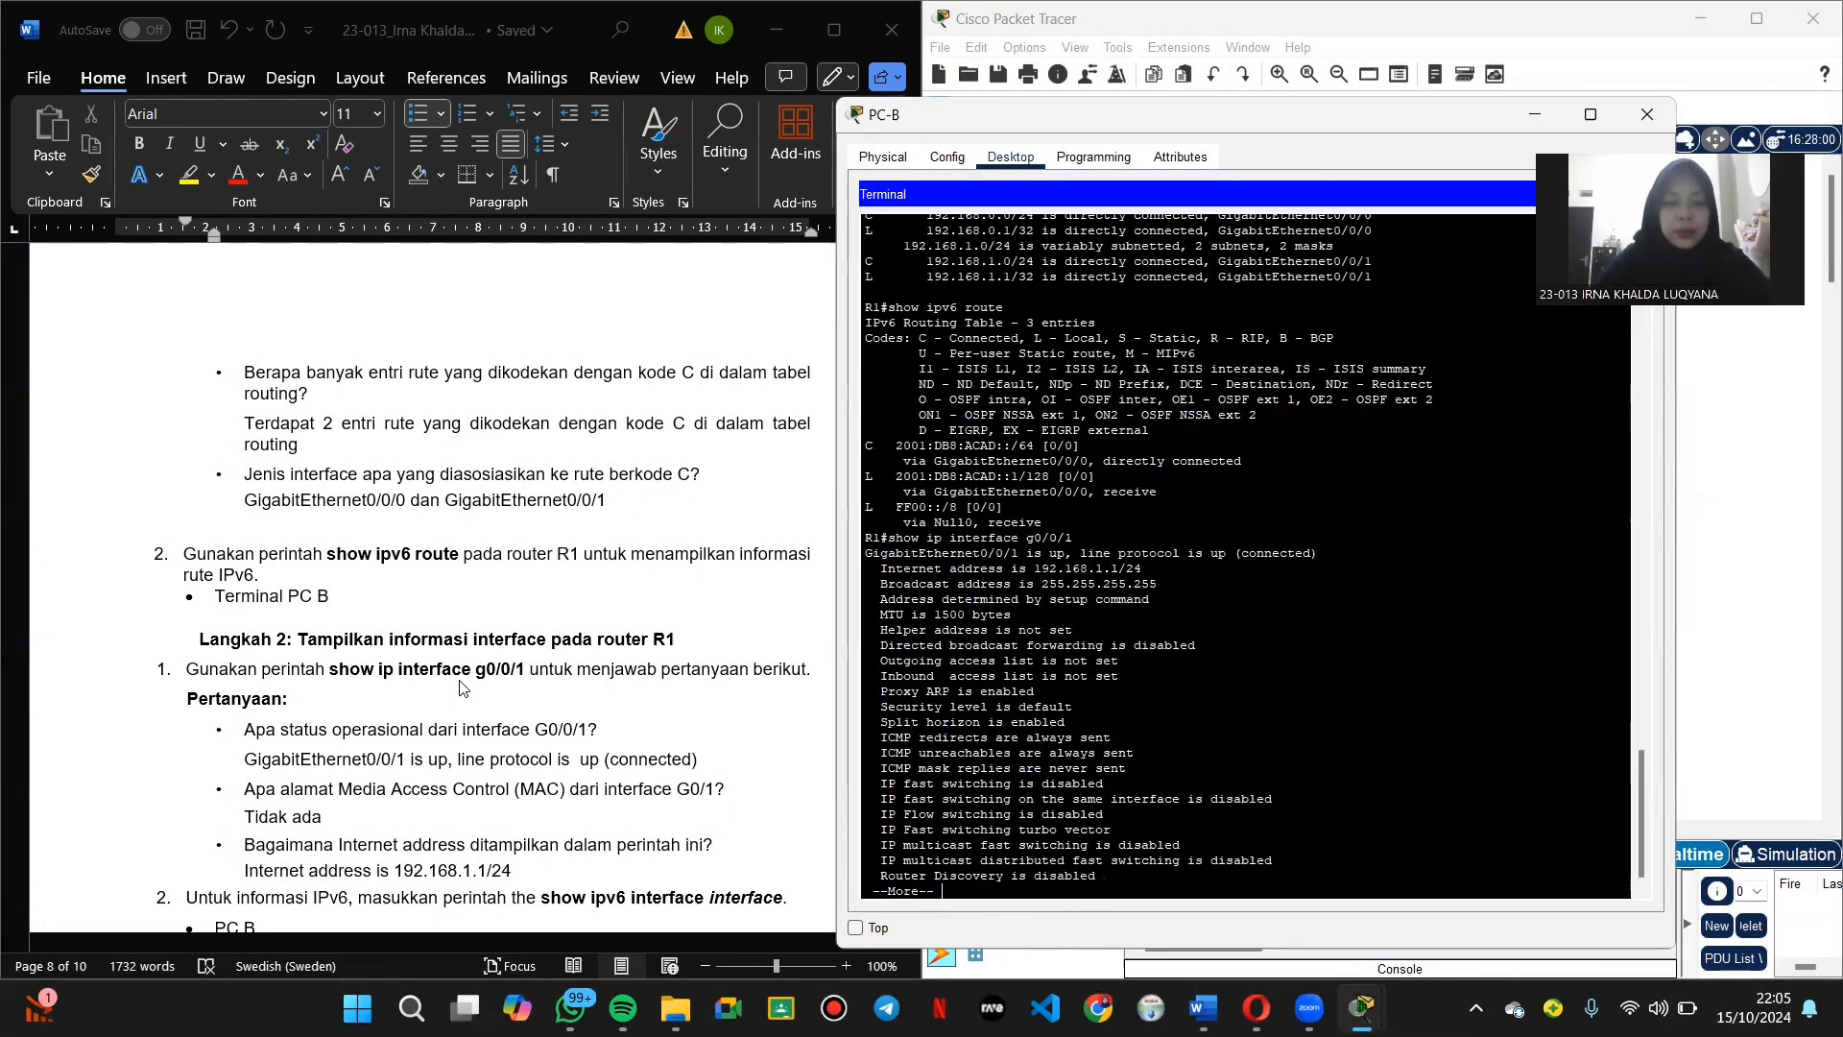
key("Return")
key("Return")
key("Return")
key("Return")
key("Return")
key("Return")
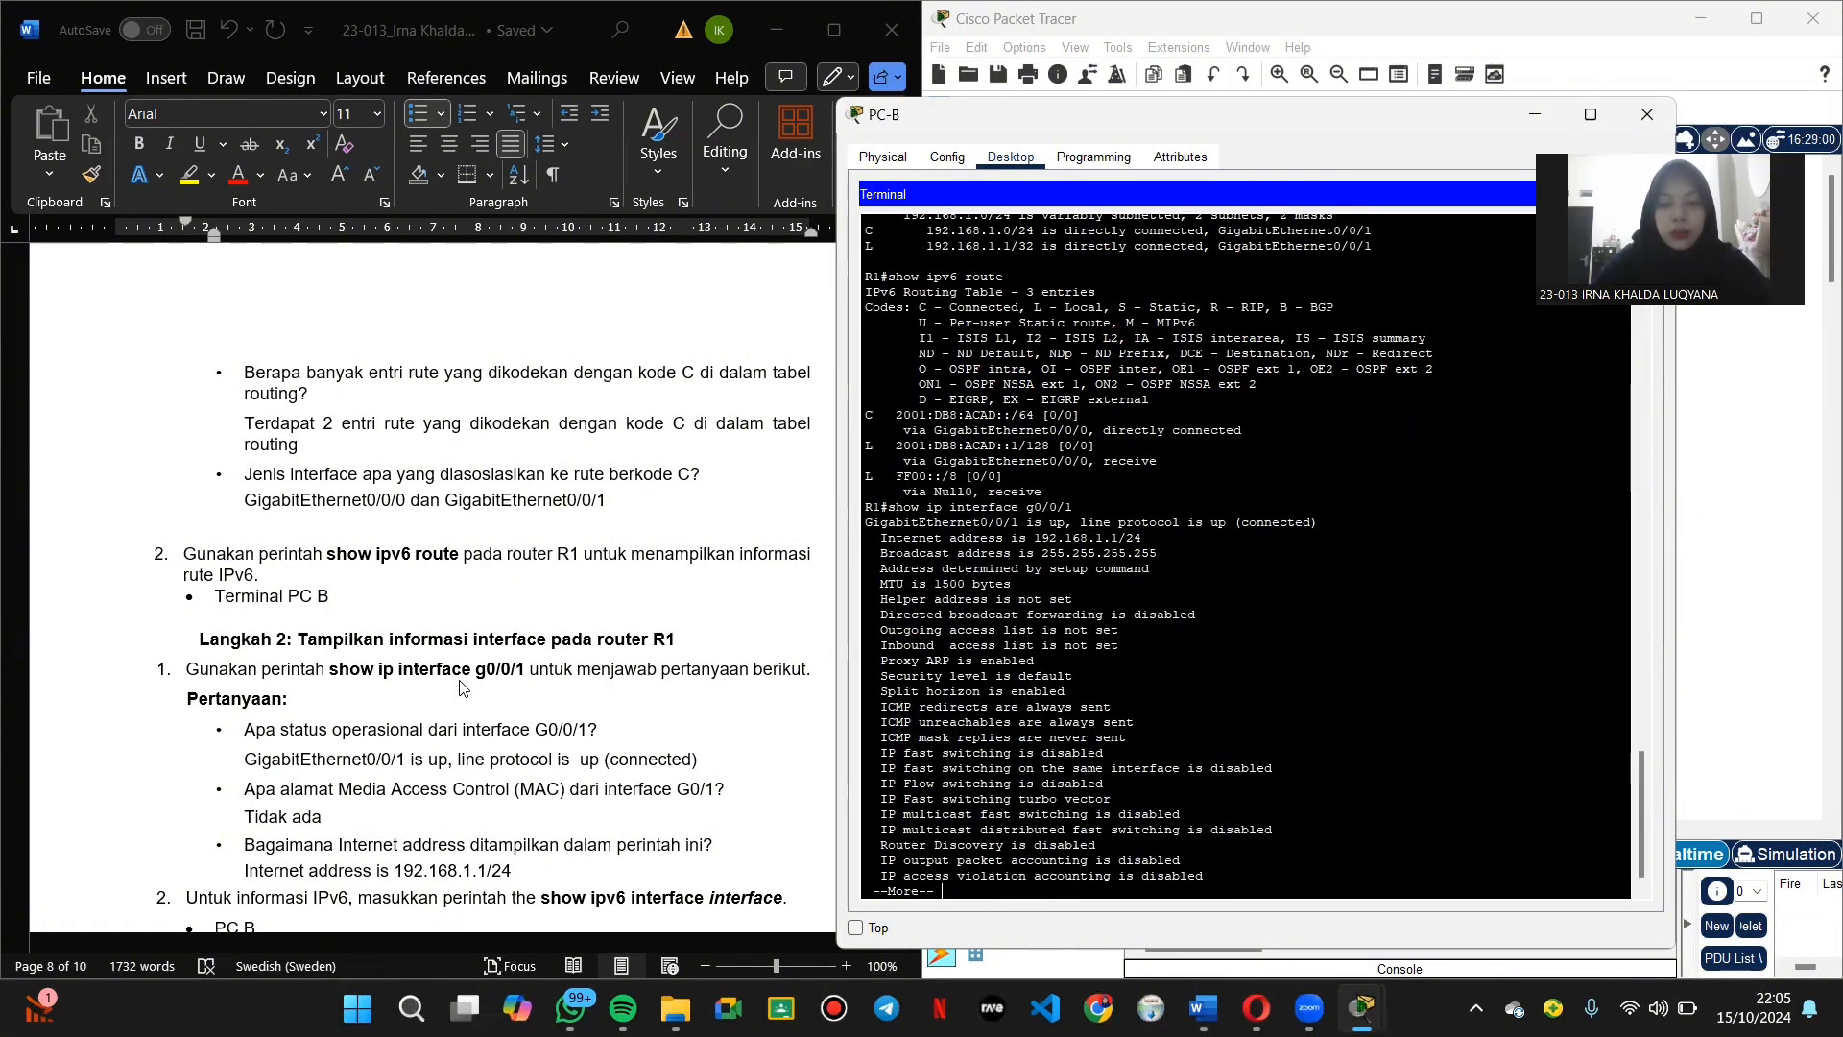
key("Return")
key("Return")
key("Return")
key("Return")
key("Return")
key("Return")
key("Return")
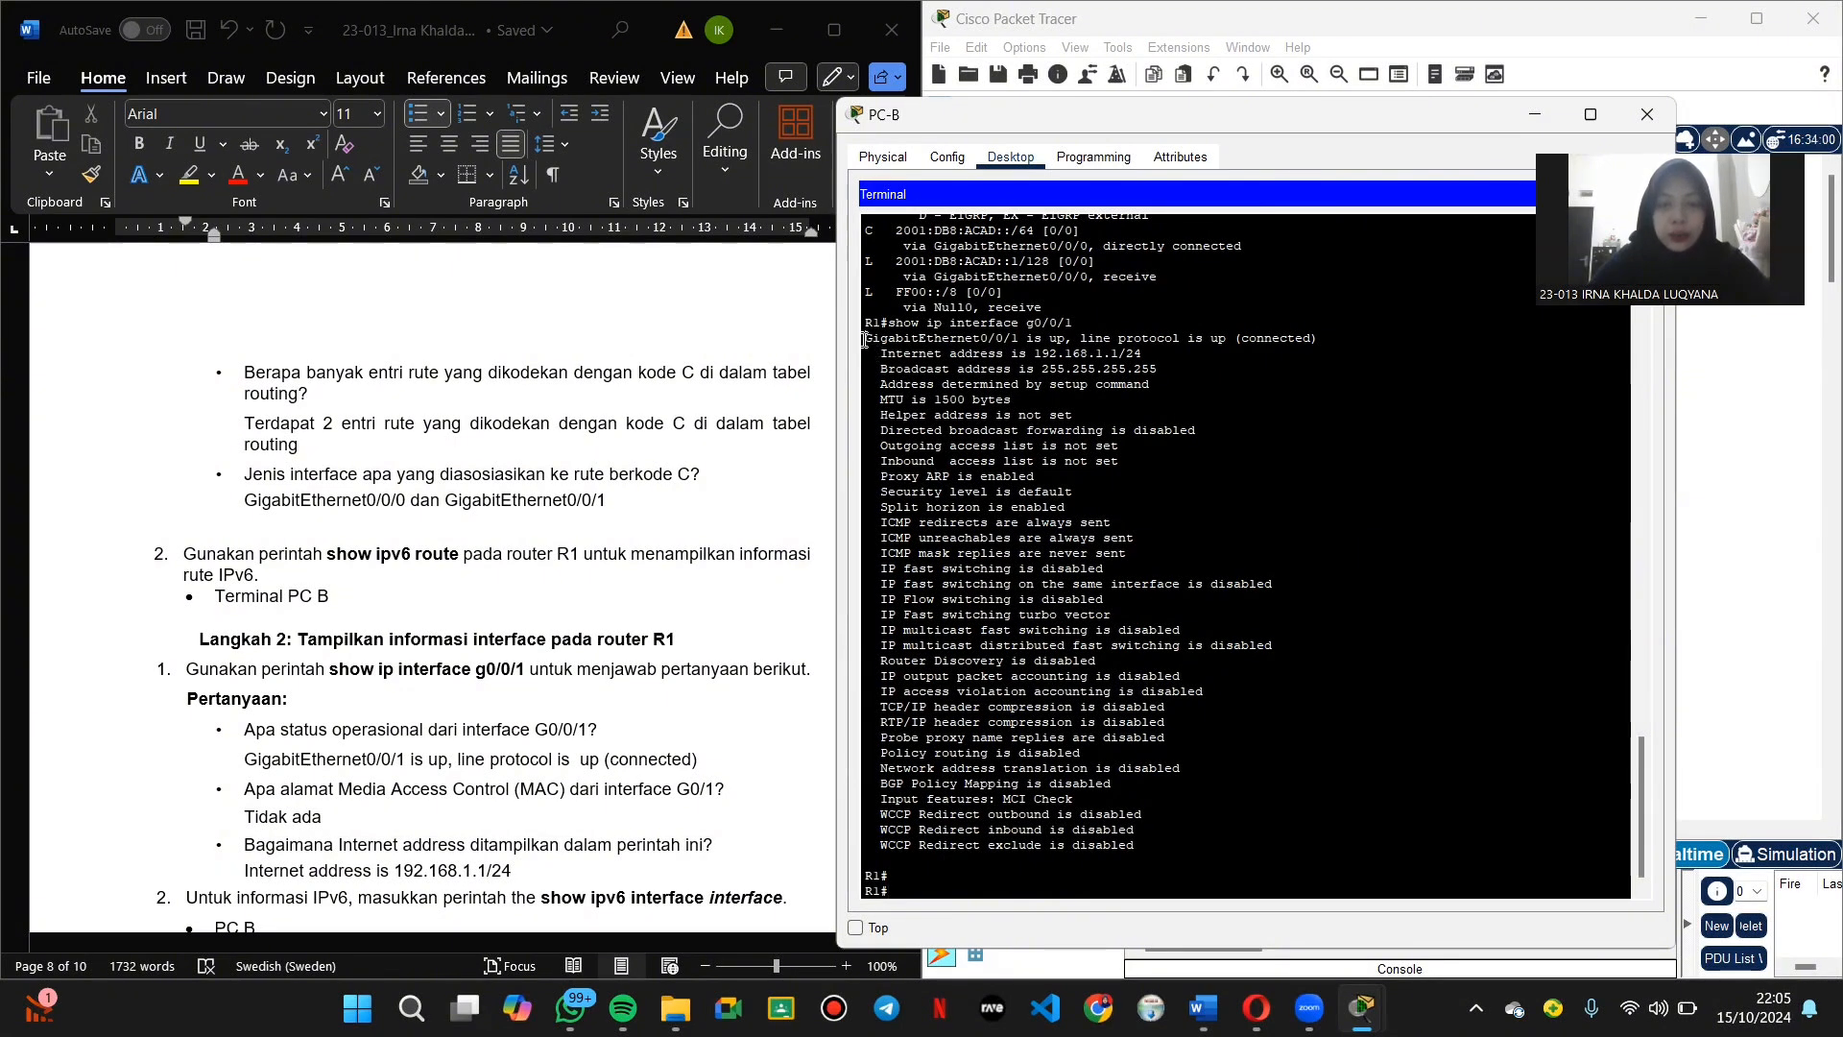
left_click_drag(865, 338, 1325, 344)
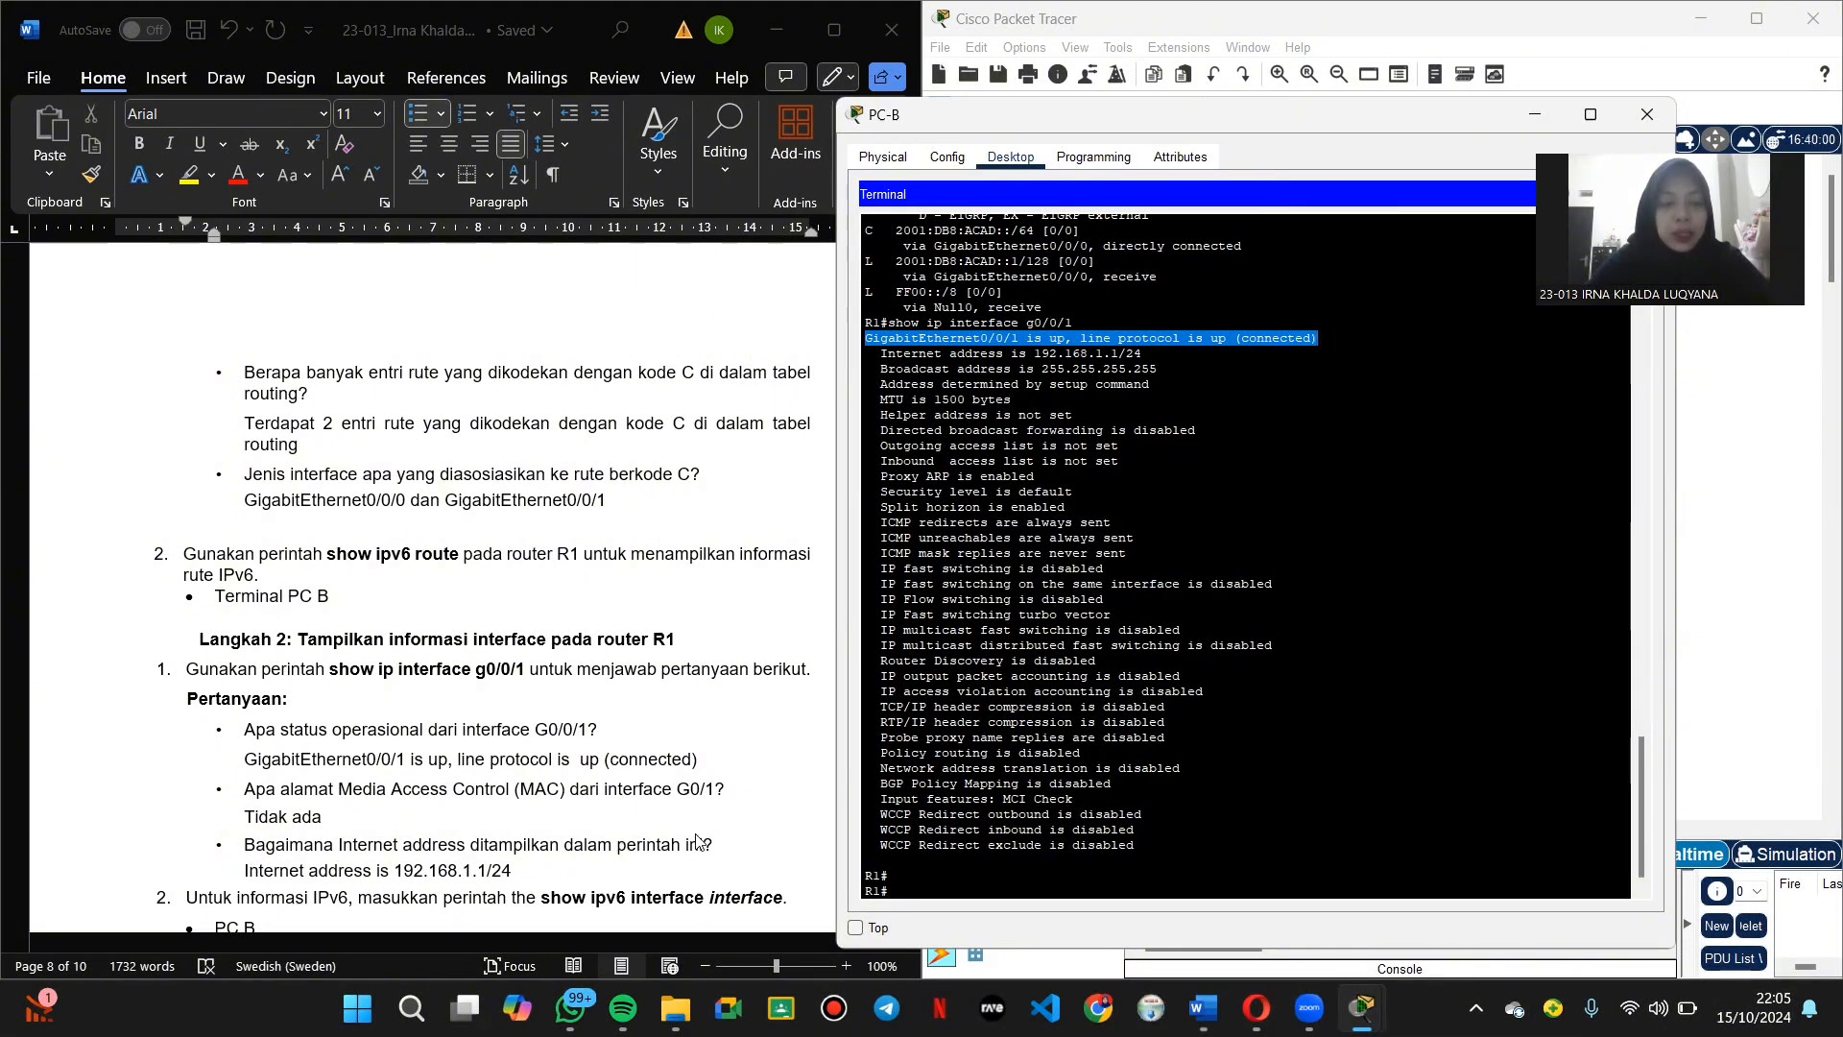
left_click_drag(876, 353, 1168, 355)
left_click(401, 660)
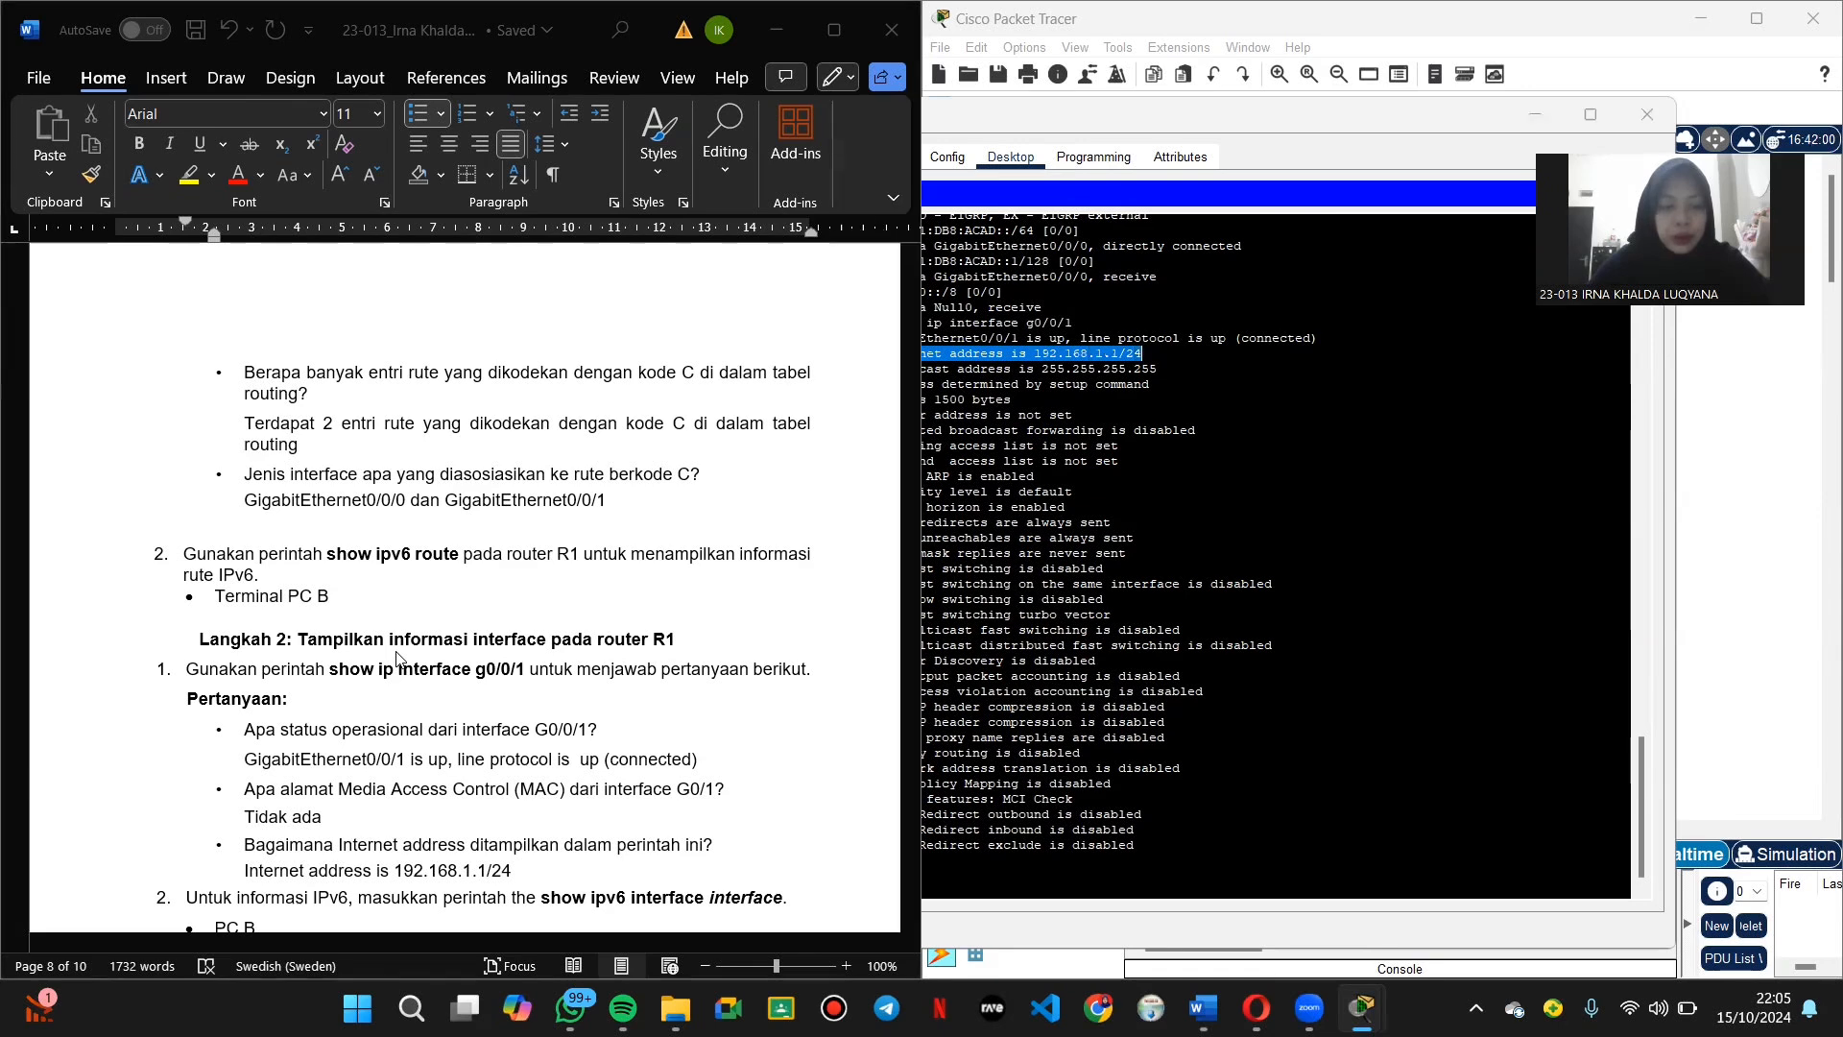
scroll(398, 653, "down", 5)
scroll(398, 653, "down", 1)
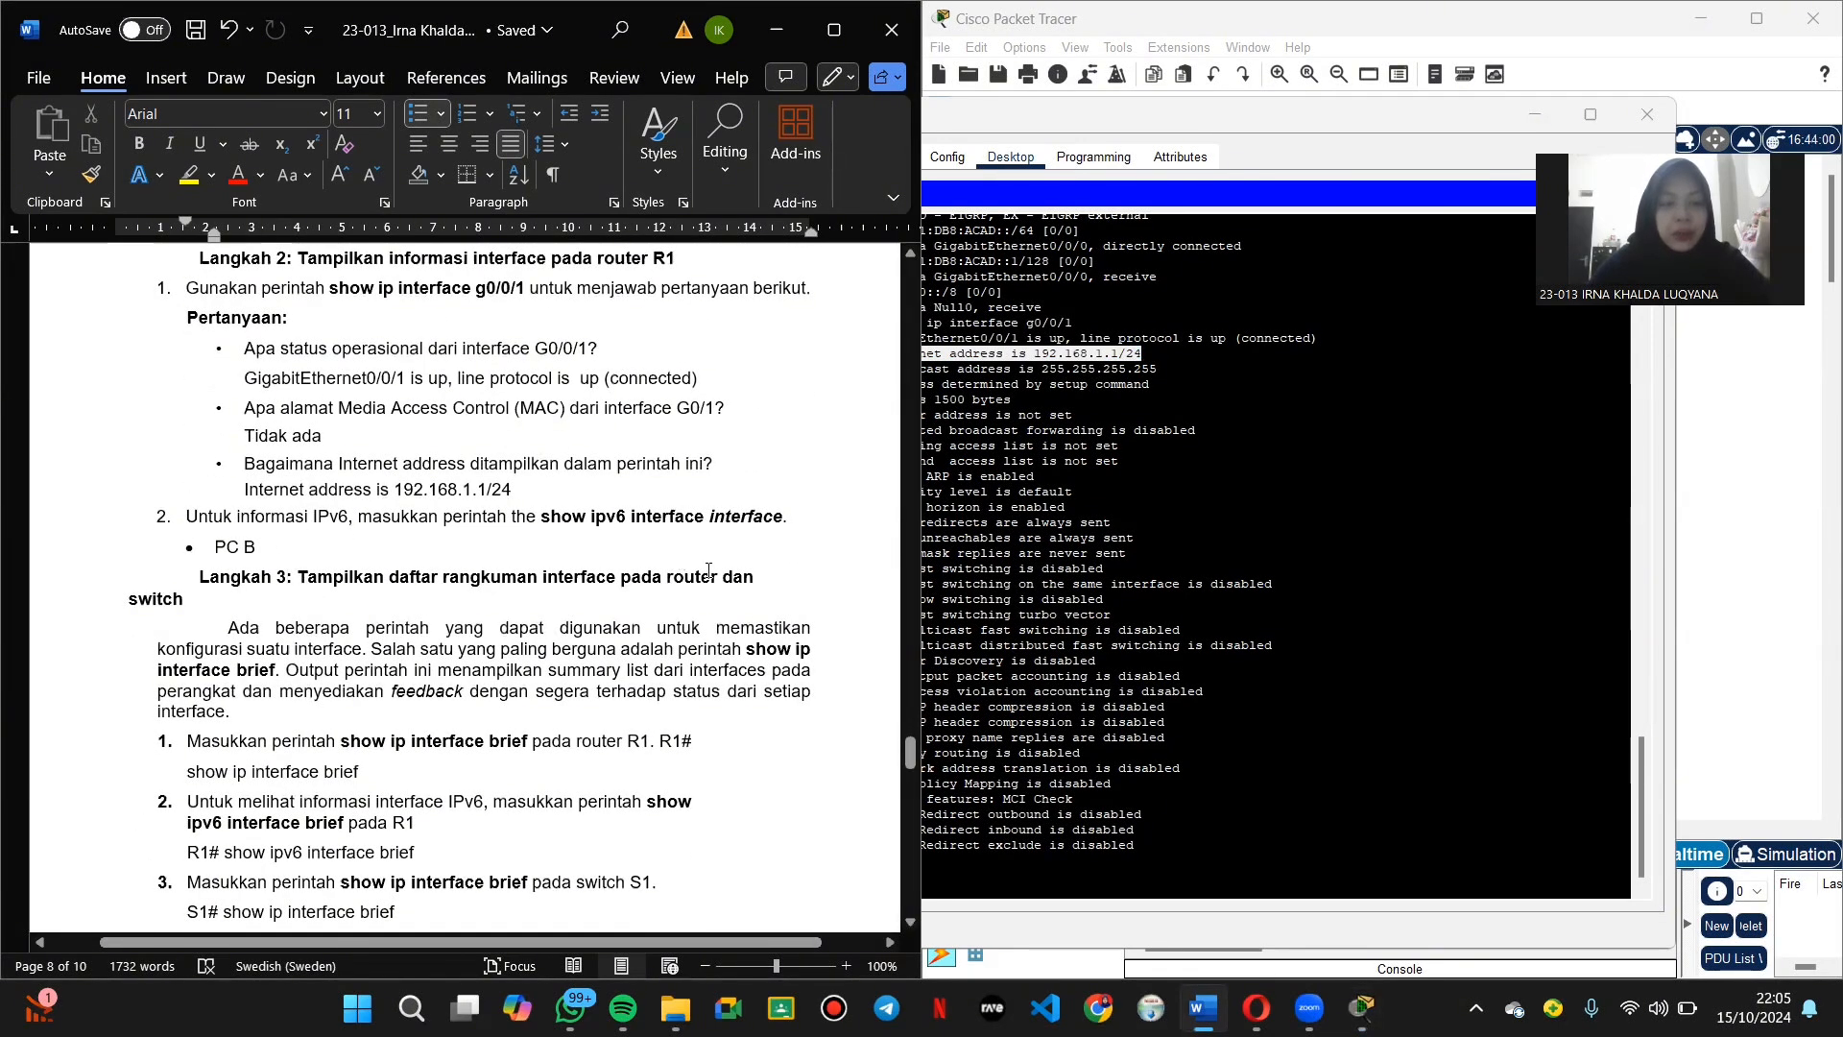
right_click(1013, 838)
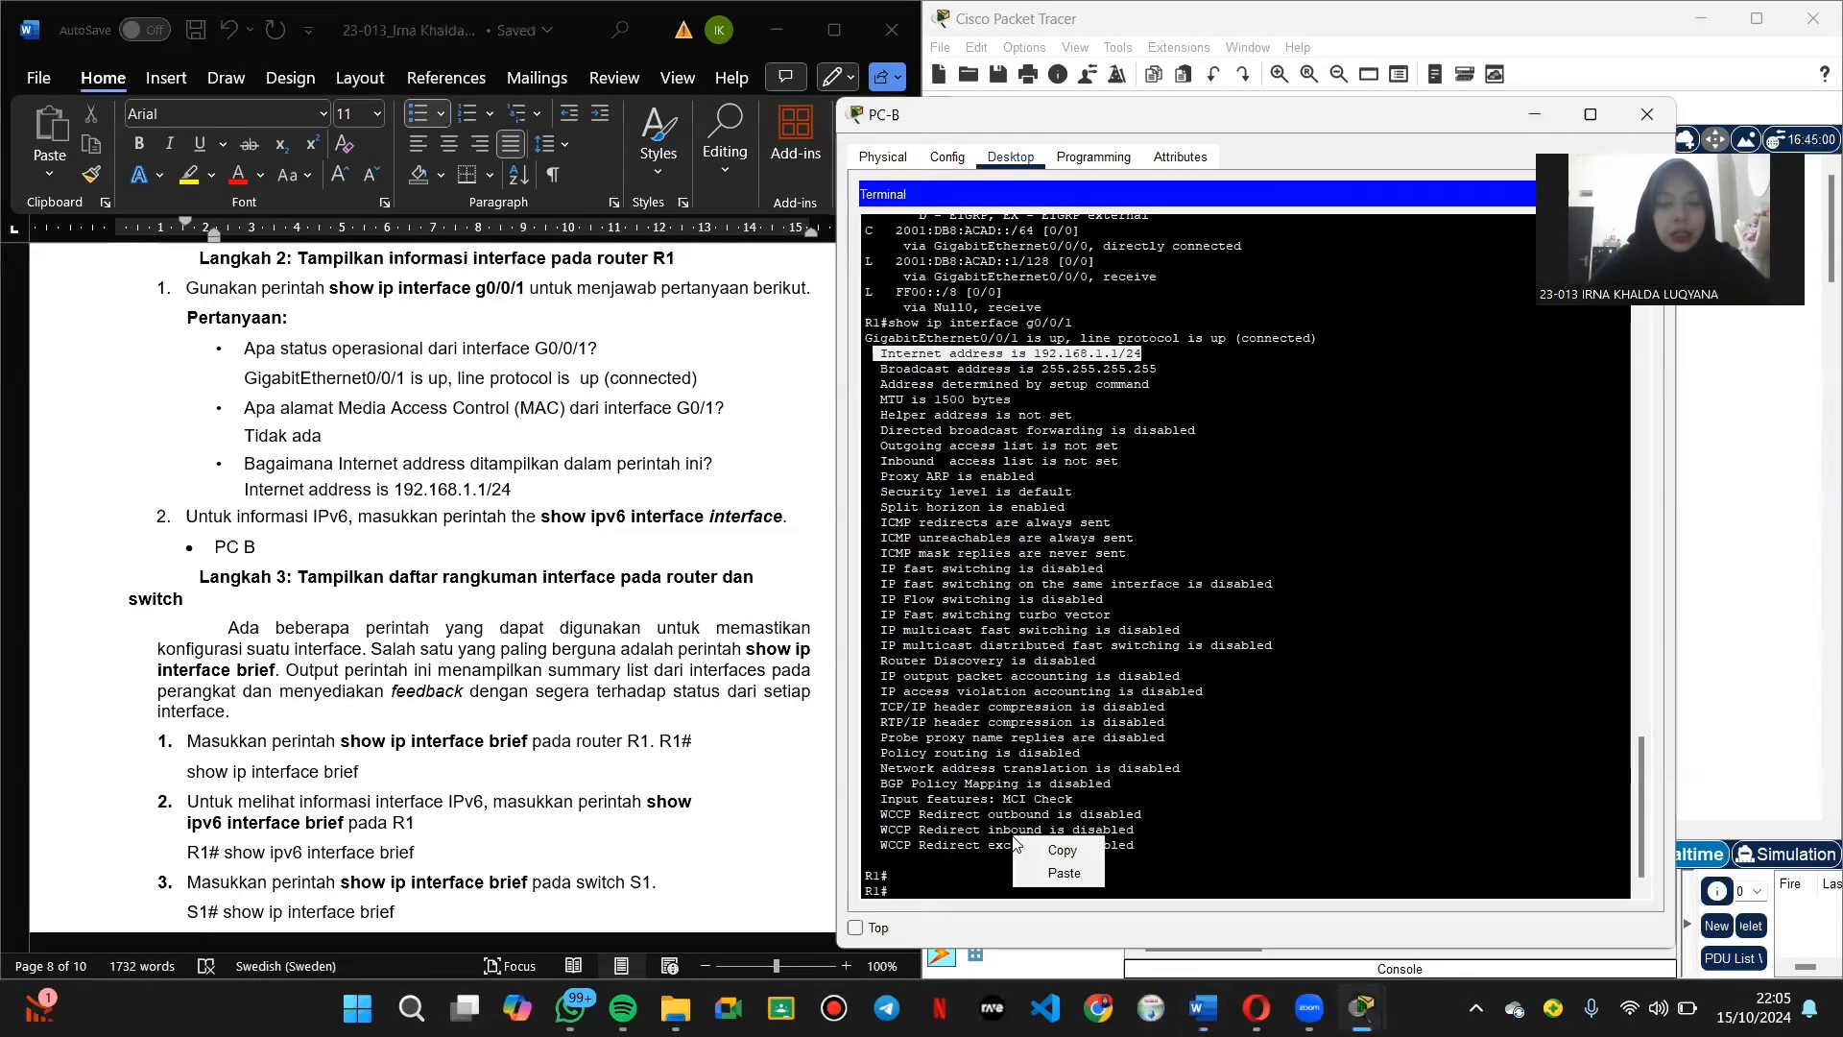
Step: Run show ipv6 interface on R1 and page through G0/0/0 and G0/0/1 details with FE80::1
left_click(912, 891)
type("show ipv6")
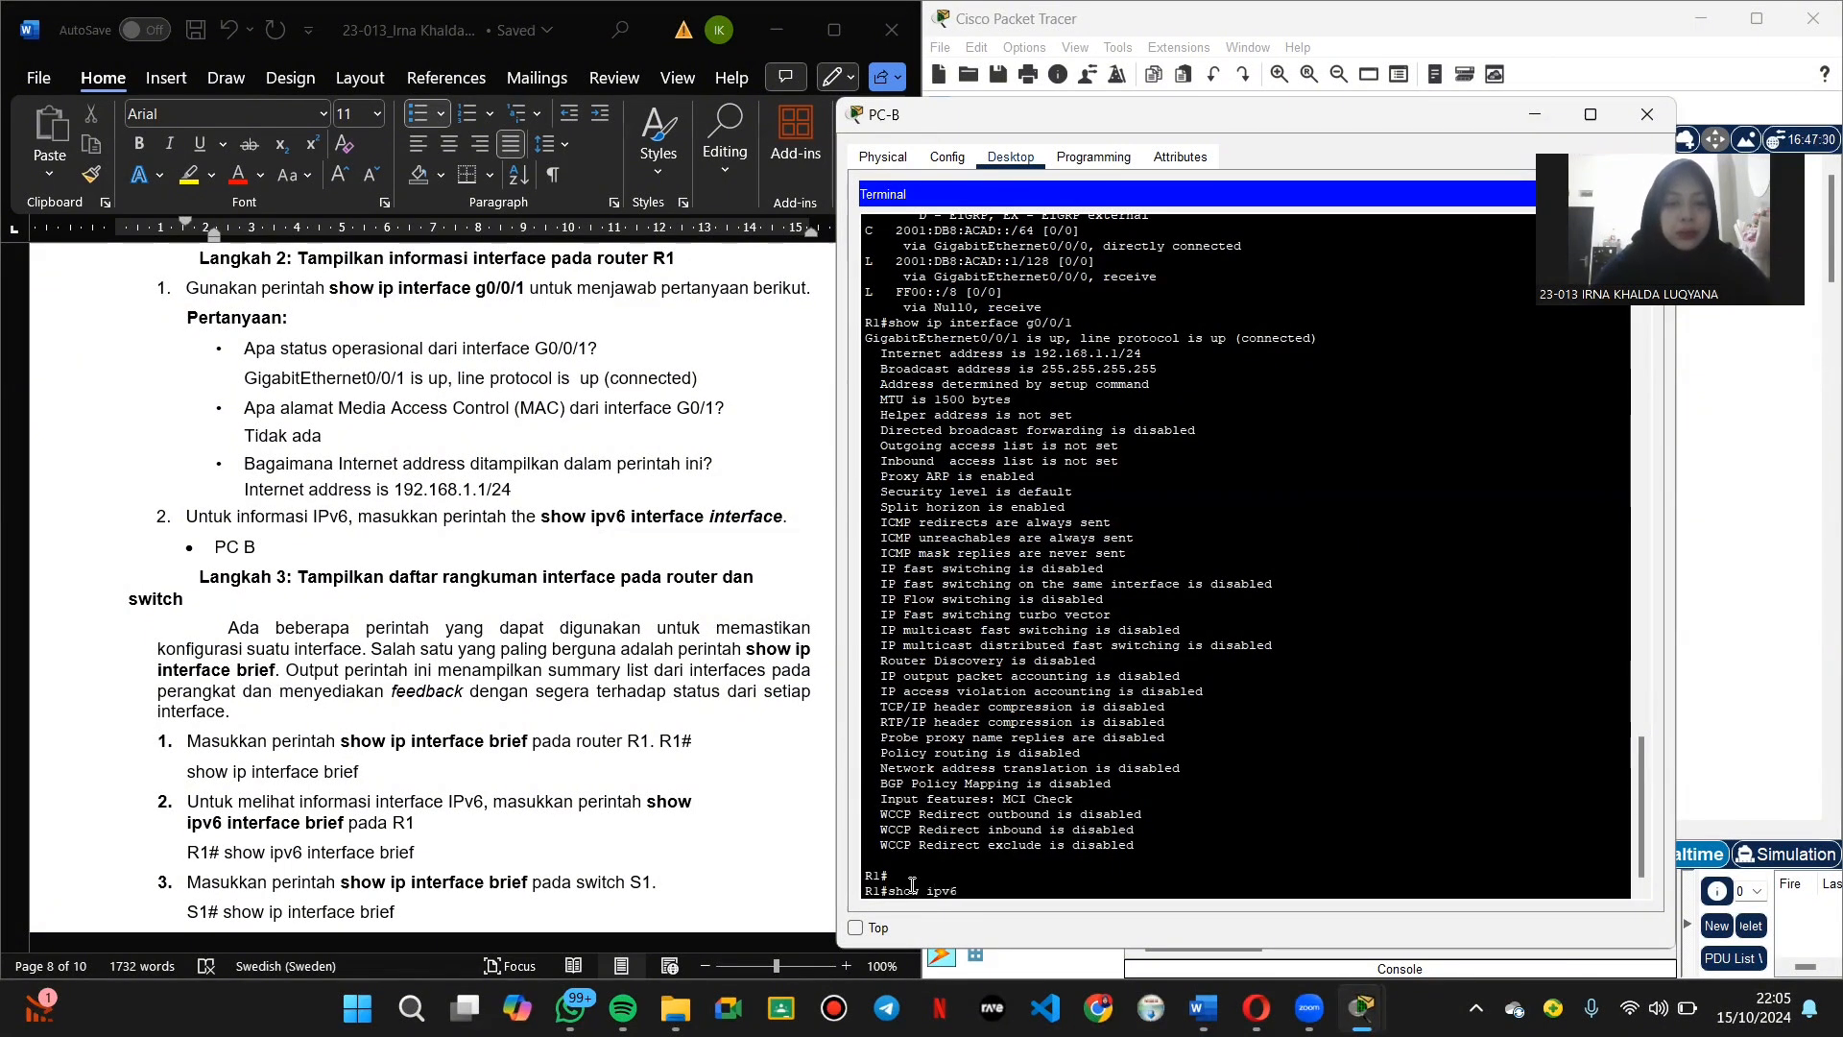
type(" interface")
key("Return")
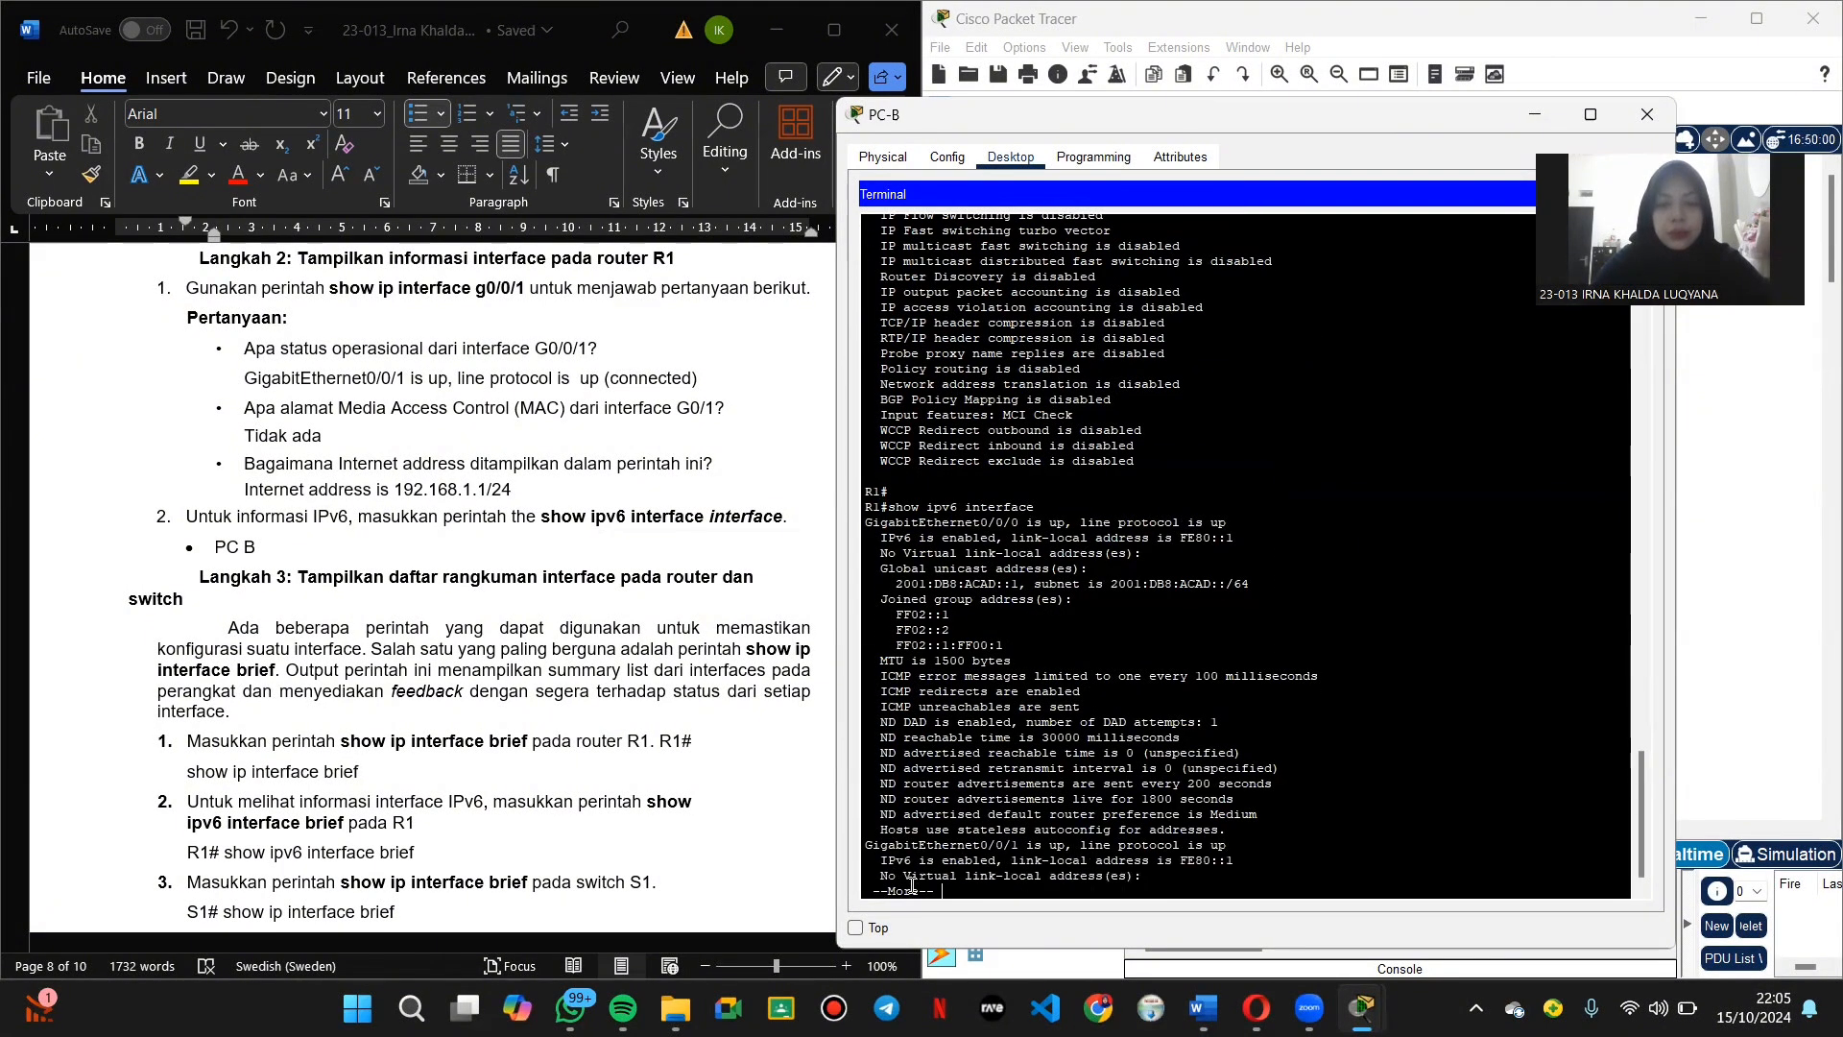
key("Return")
key("Return")
key("Return")
key("Return")
key("Return")
key("Return")
key("Return")
key("Return")
key("Return")
key("Return")
key("Return")
key("Return")
key("Return")
key("Return")
scroll(260, 534, "down", 1)
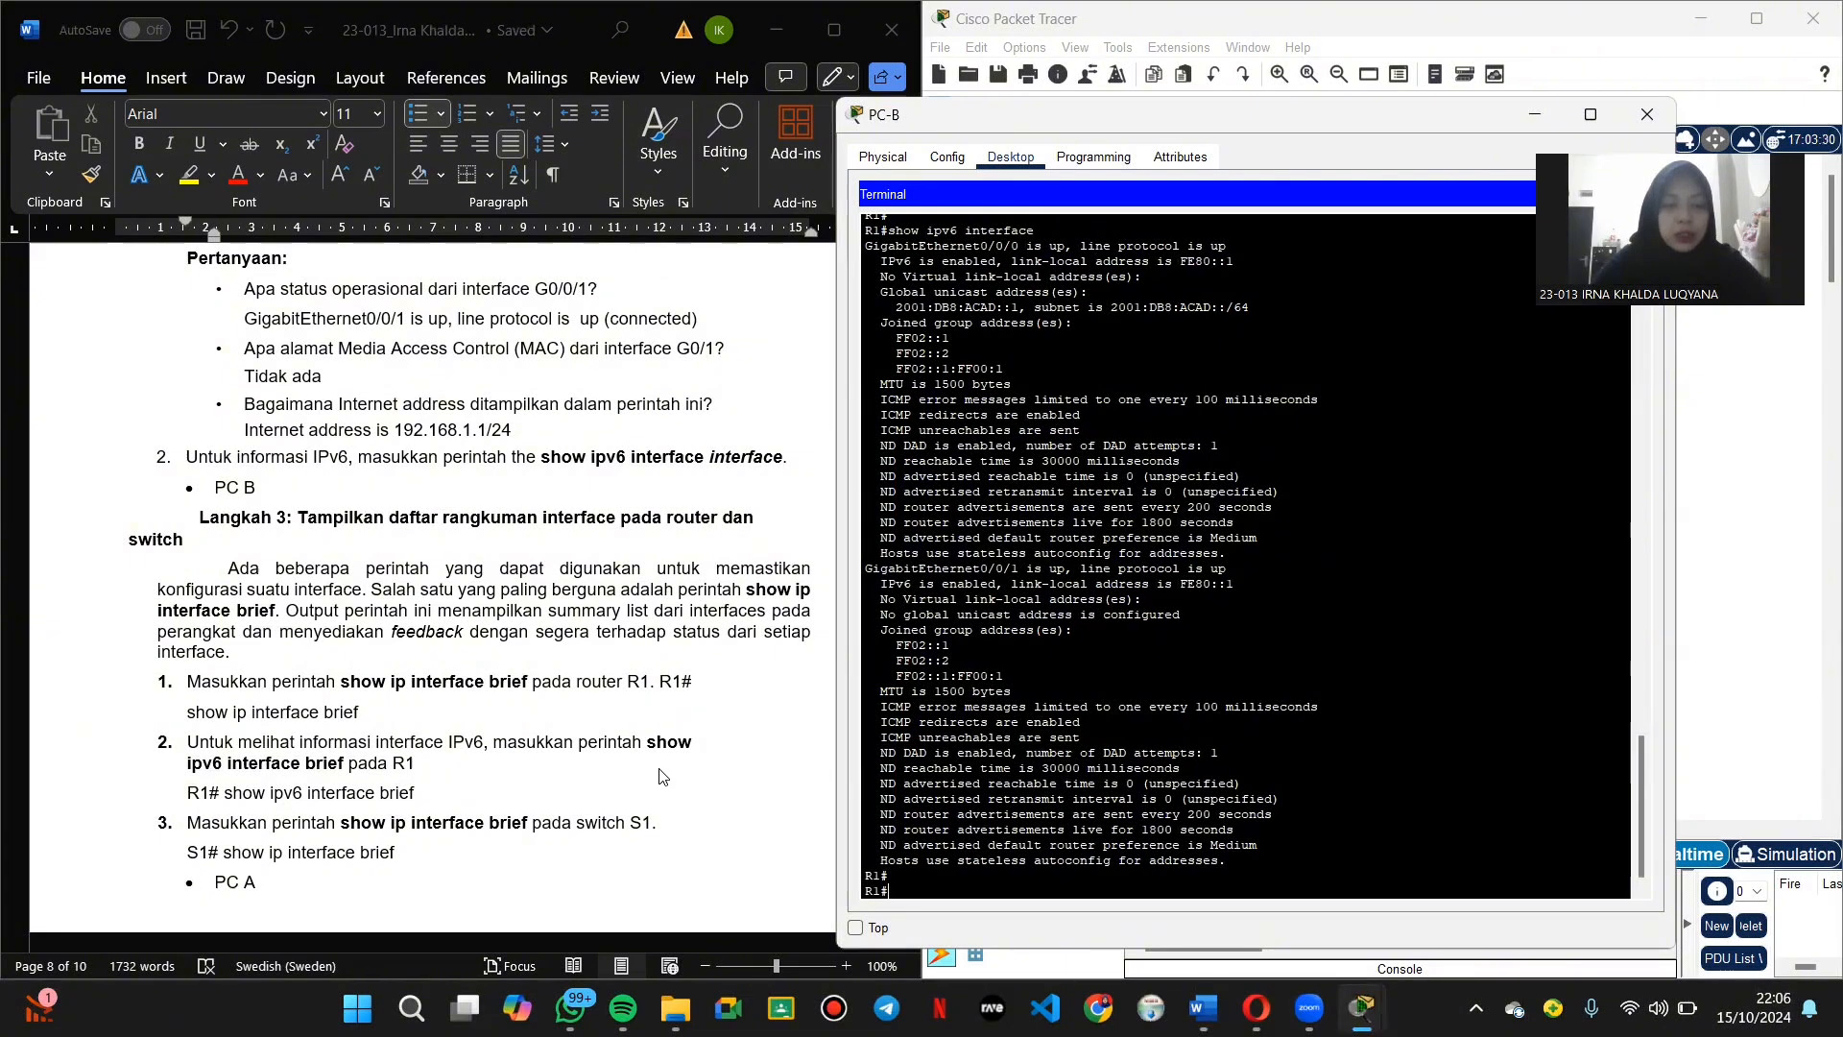
Step: Run show ip interface brief and show ipv6 interface brief on R1
type("show i")
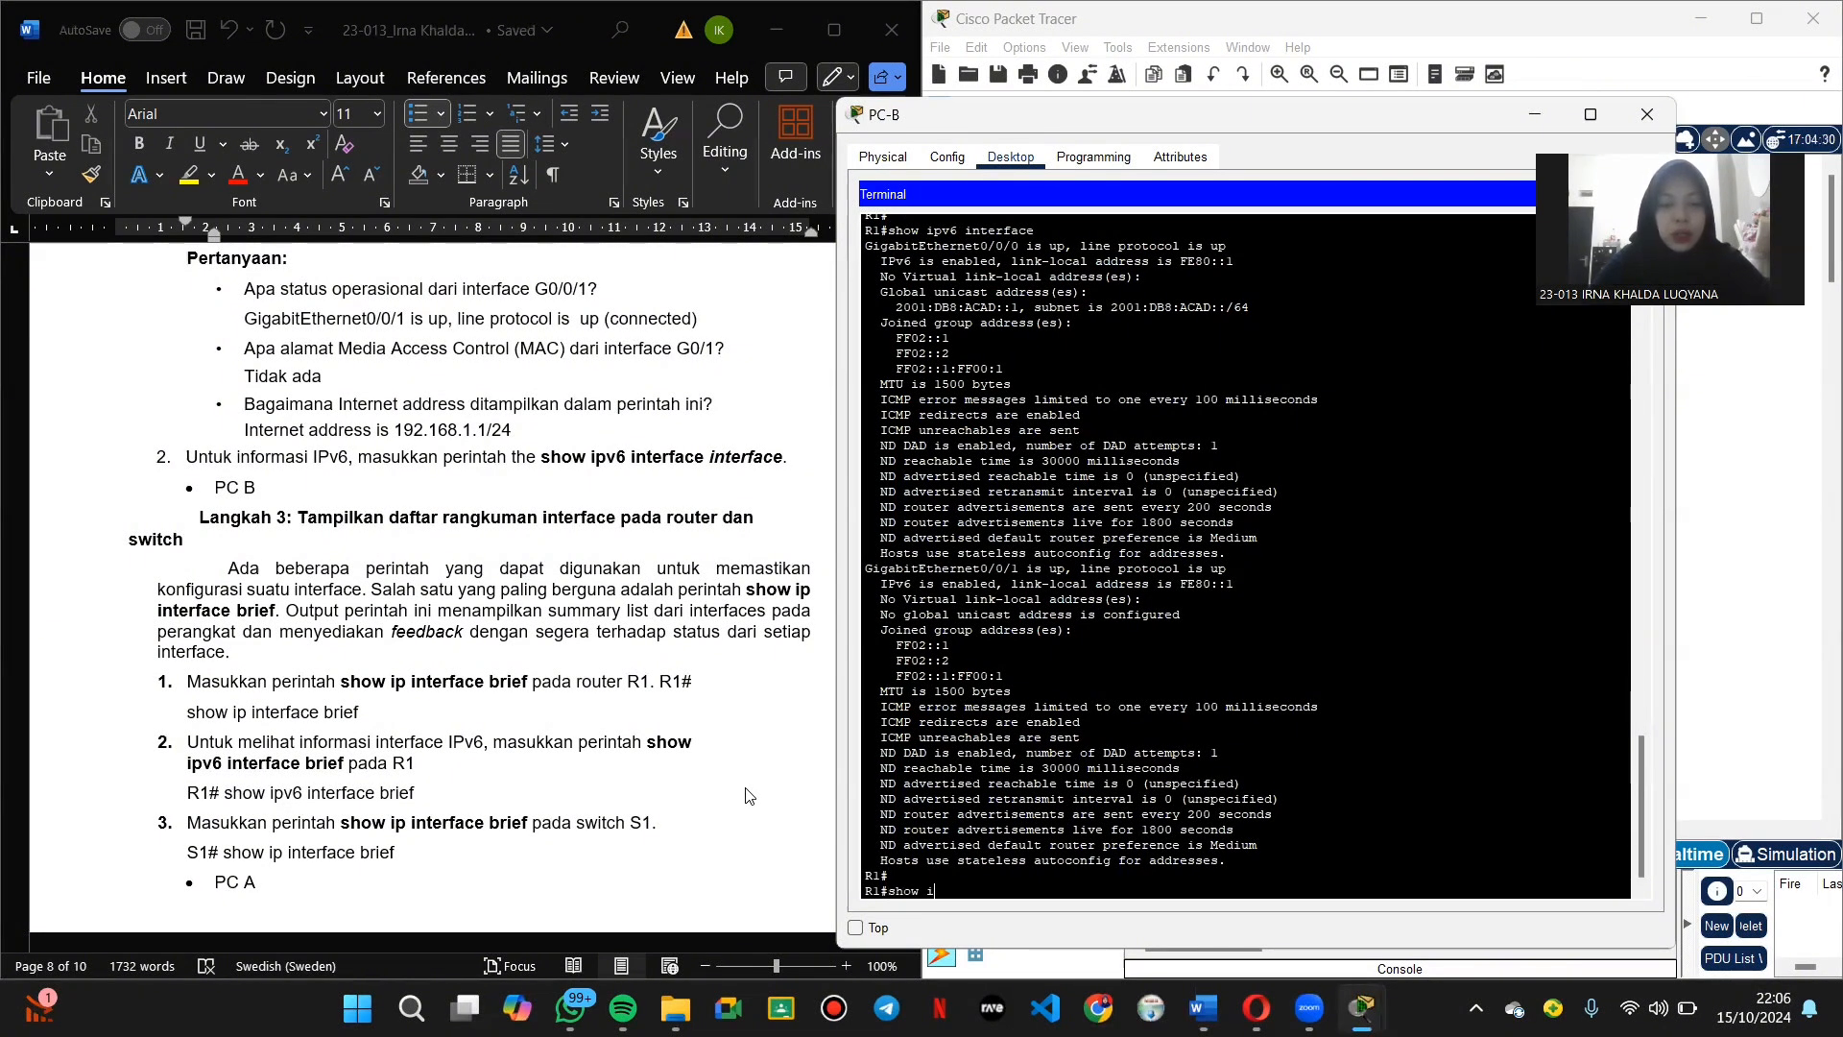
type("p inte")
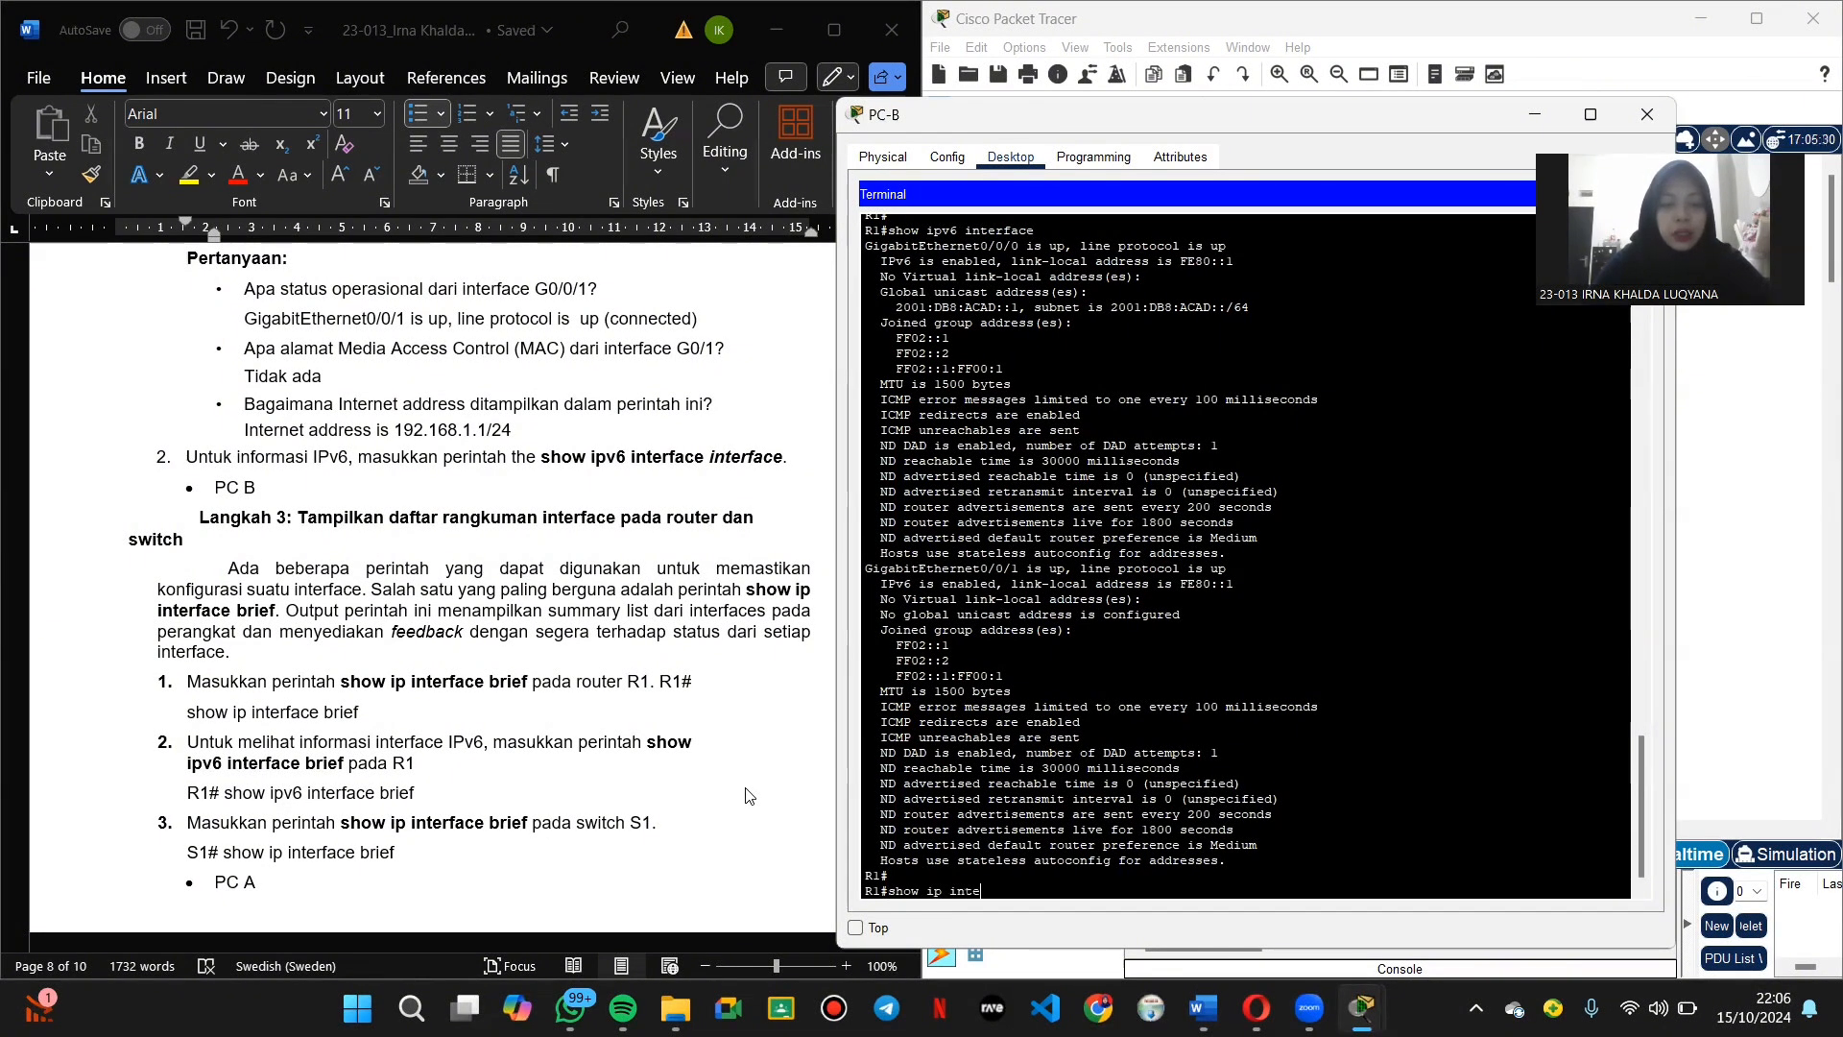
type("rface brief")
key("Return")
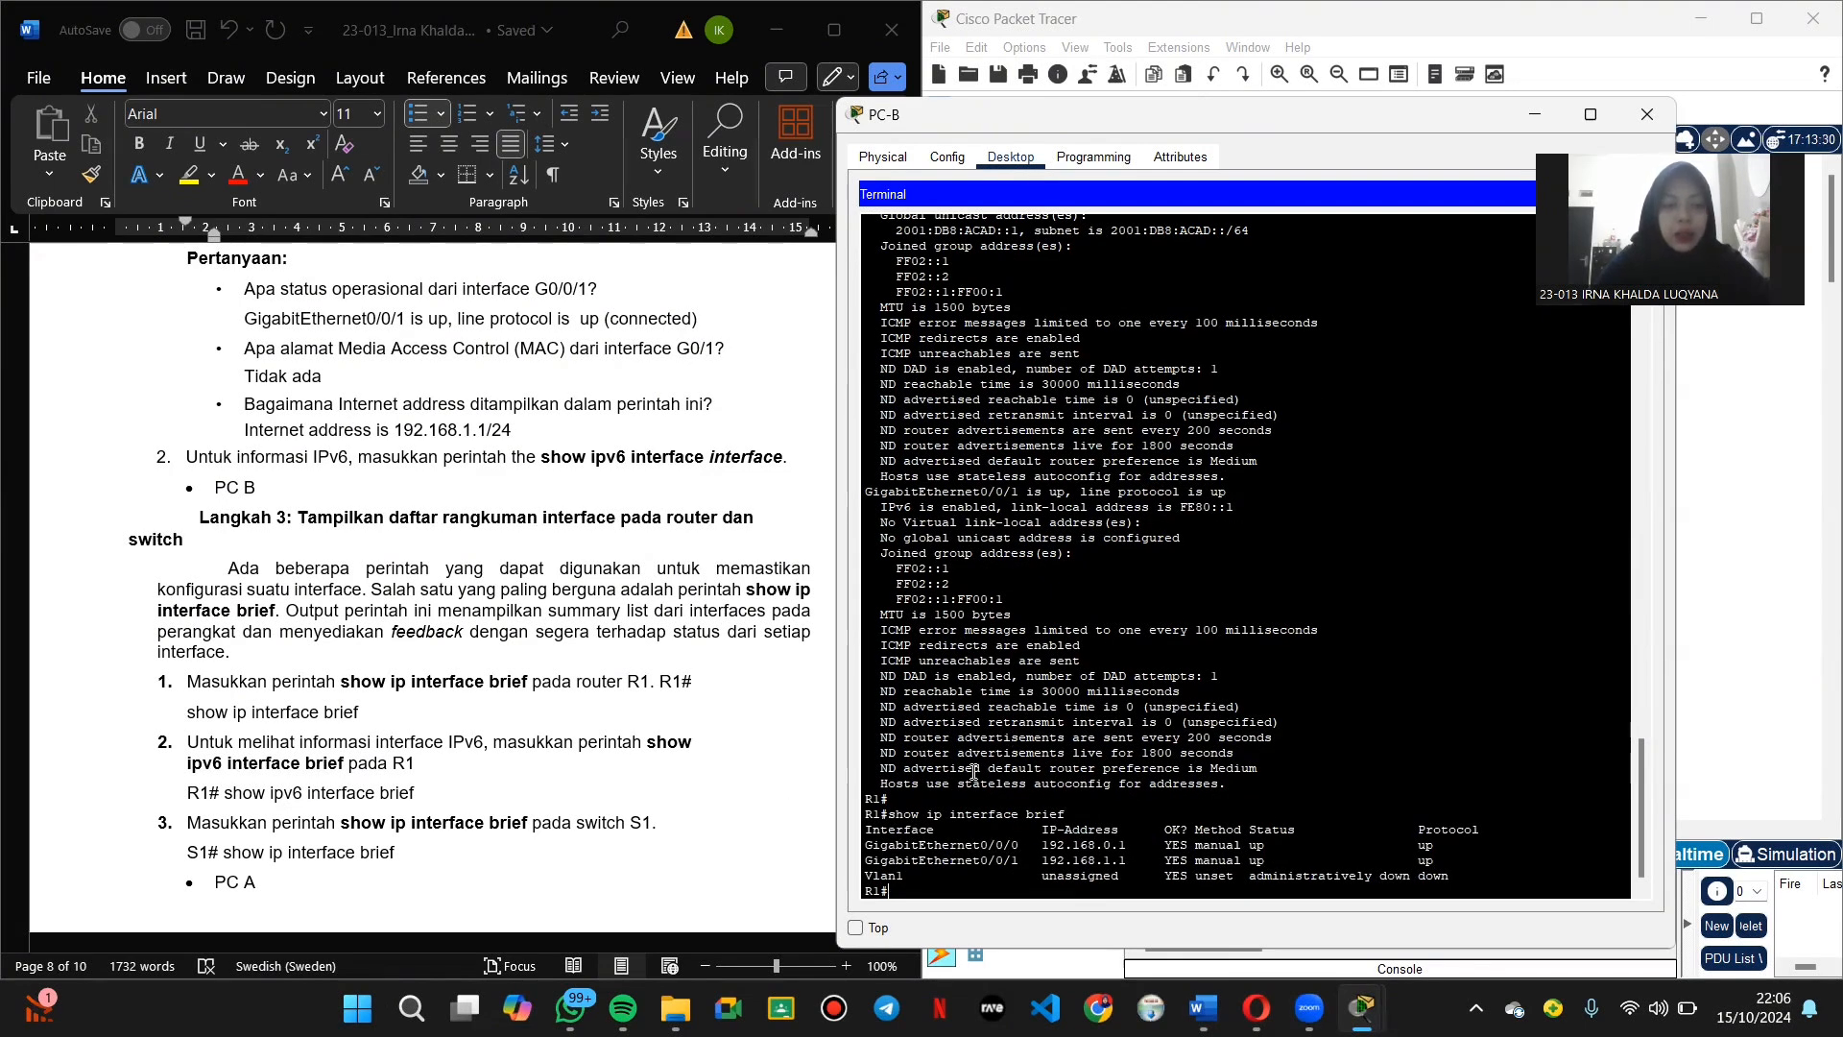
type("s")
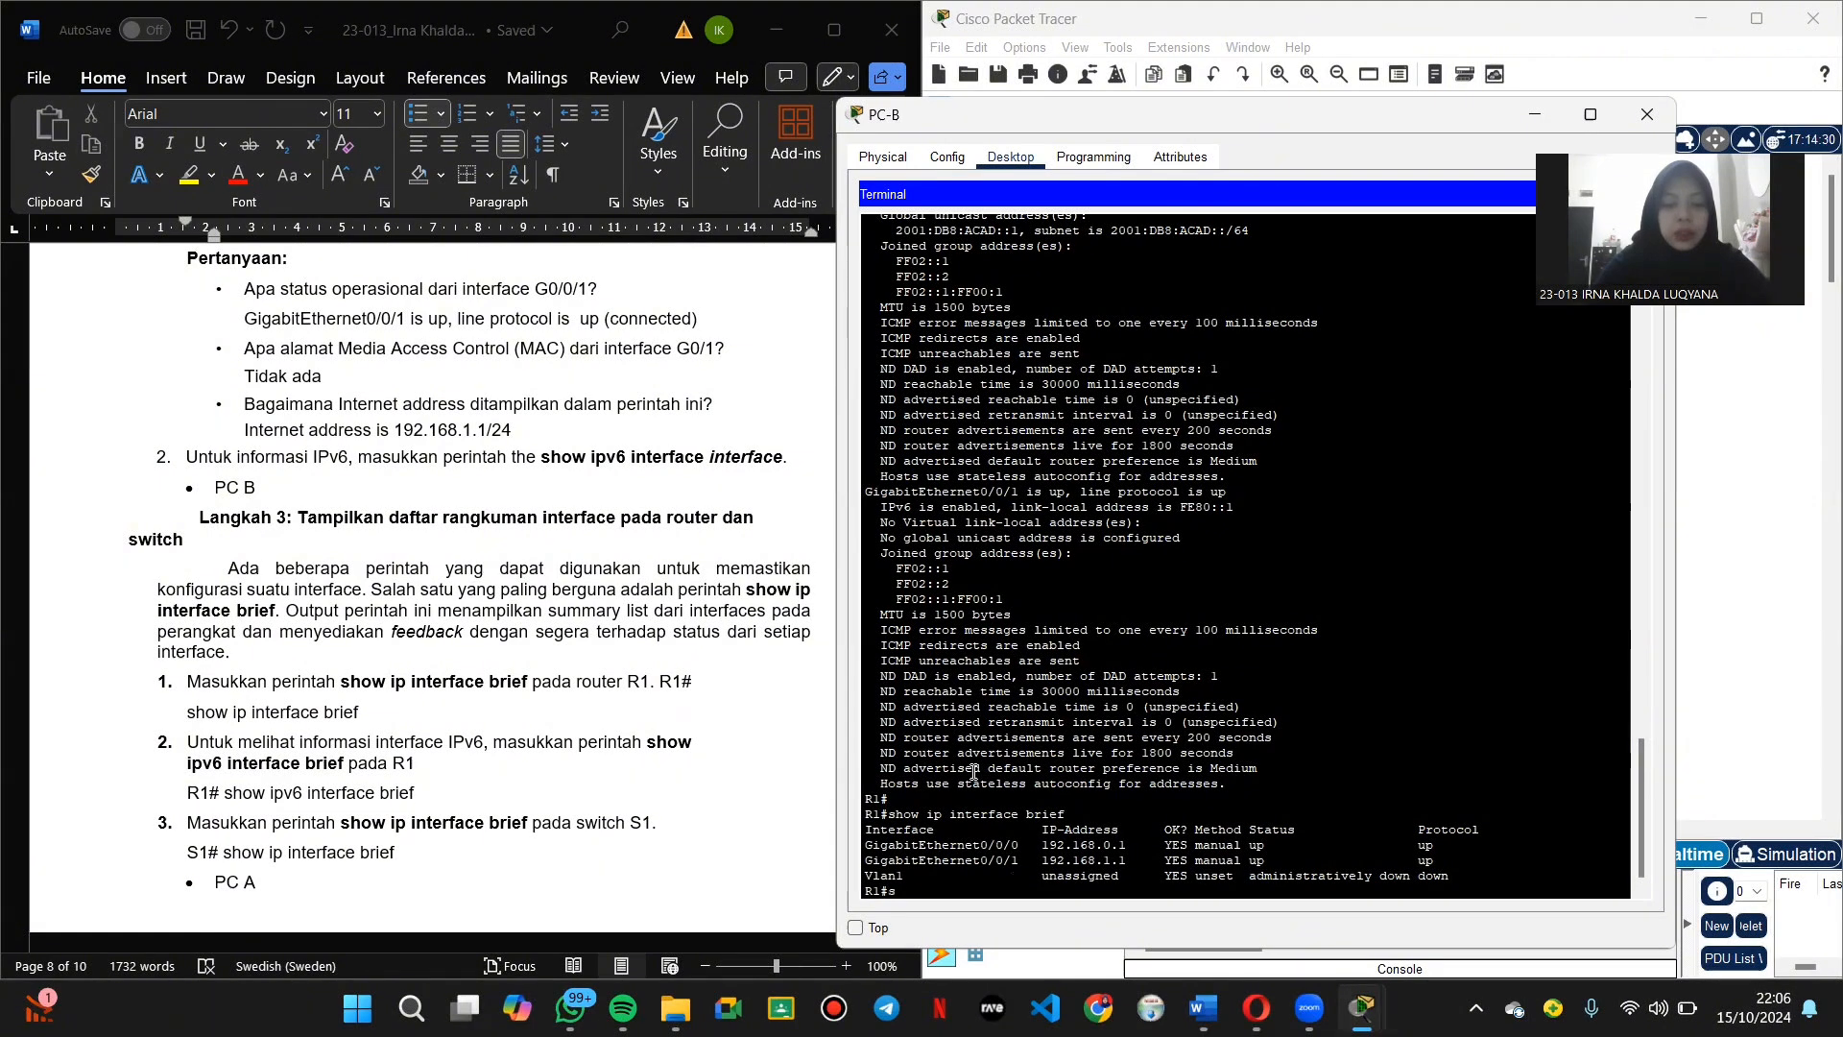
type("how ip")
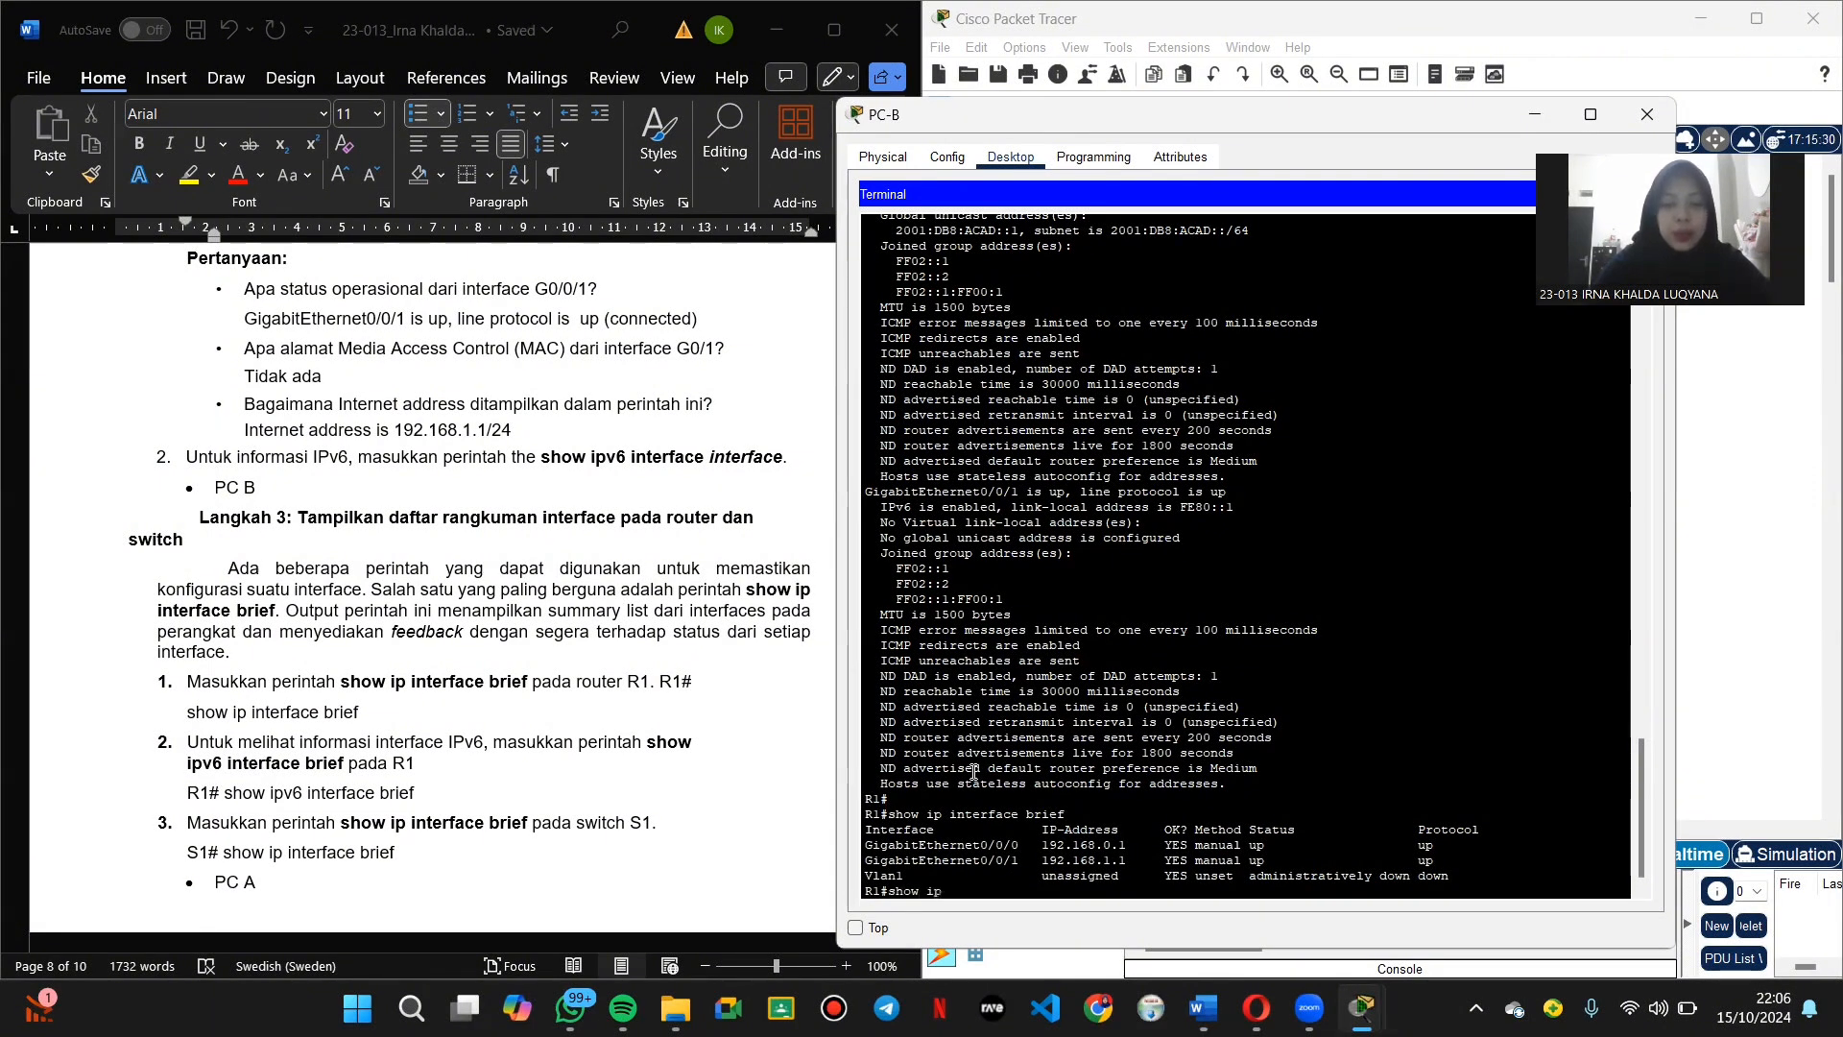
type("v6 i")
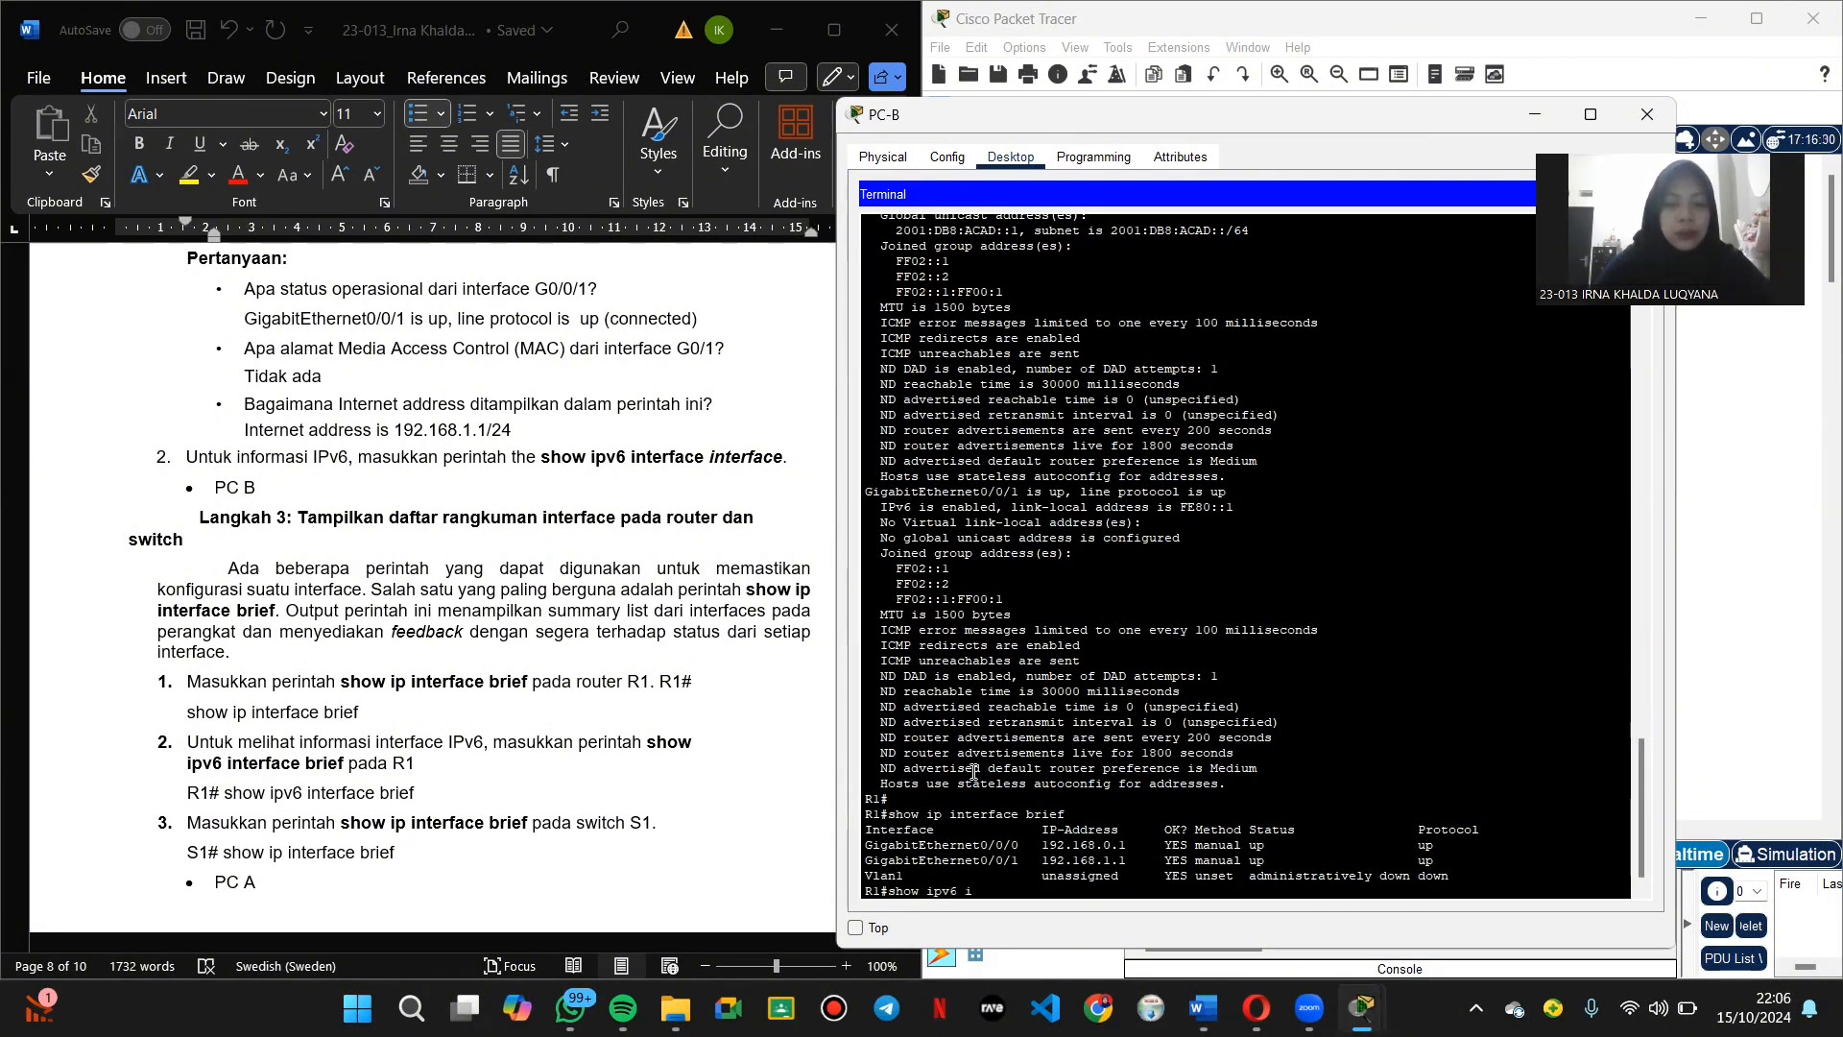
type("nterface b")
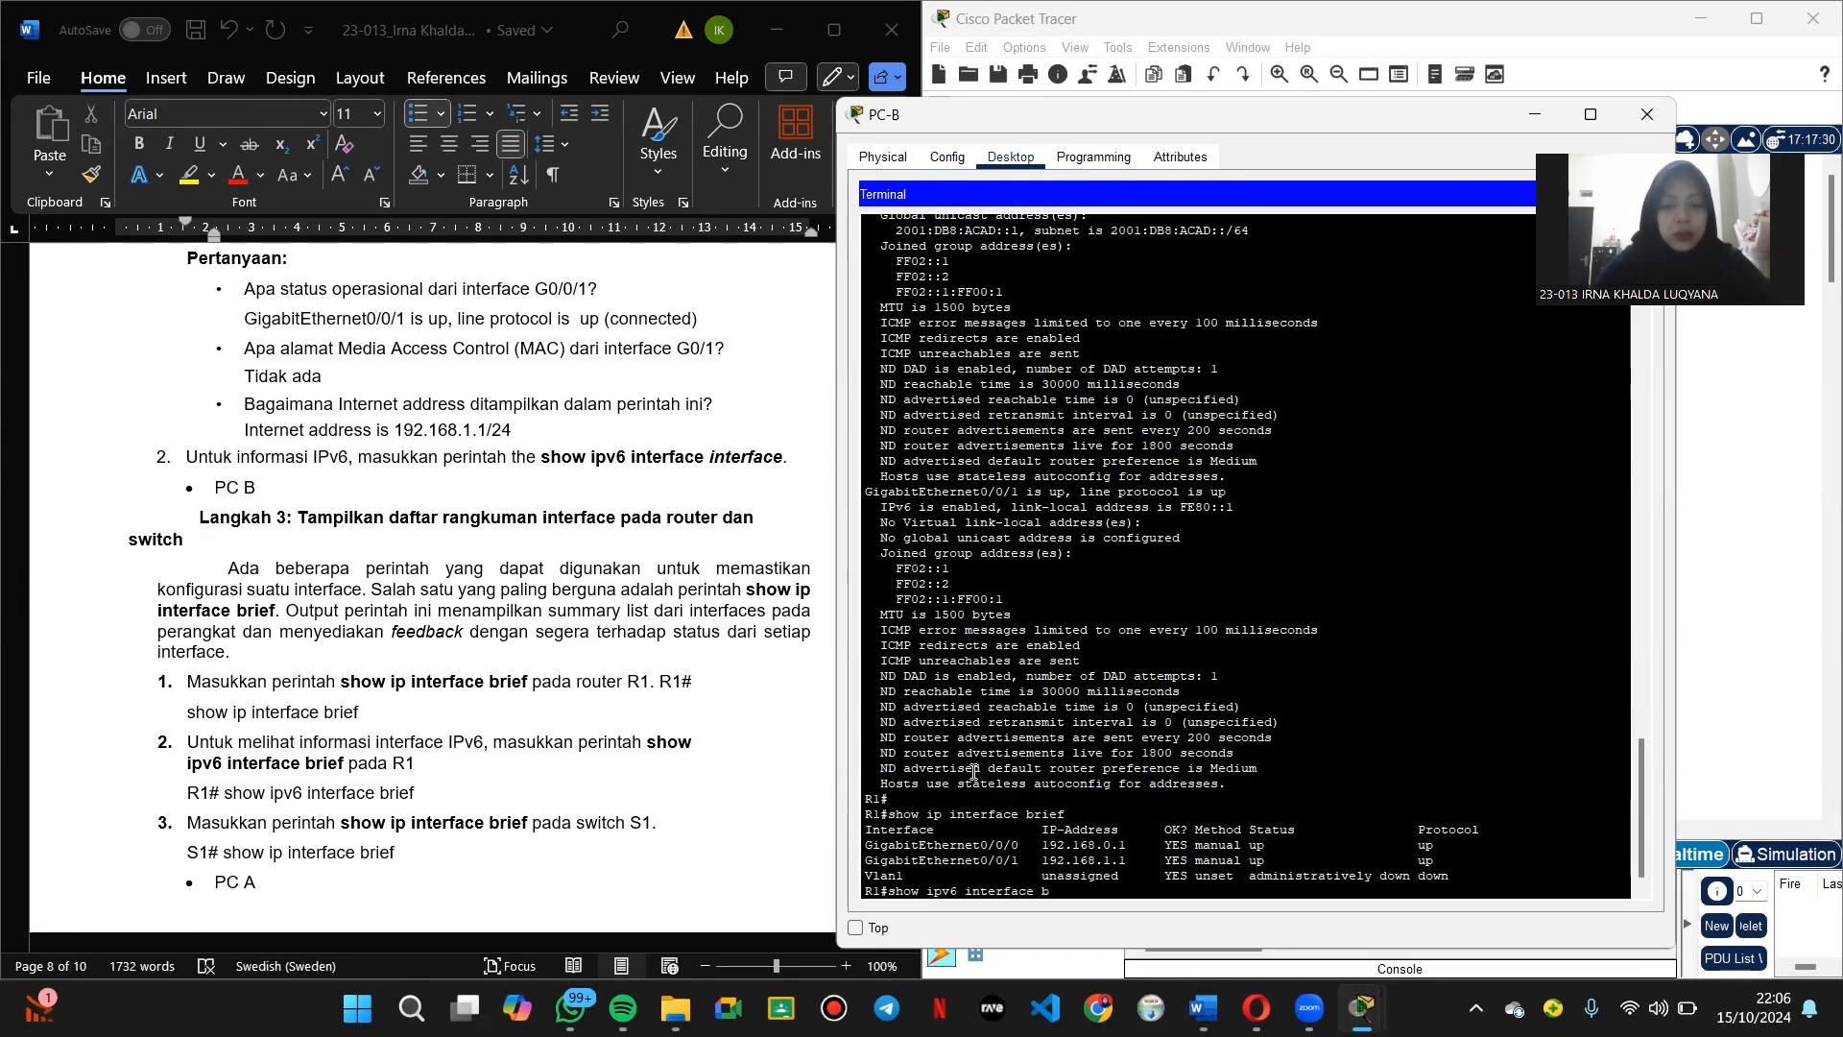
type("rief")
key("Return")
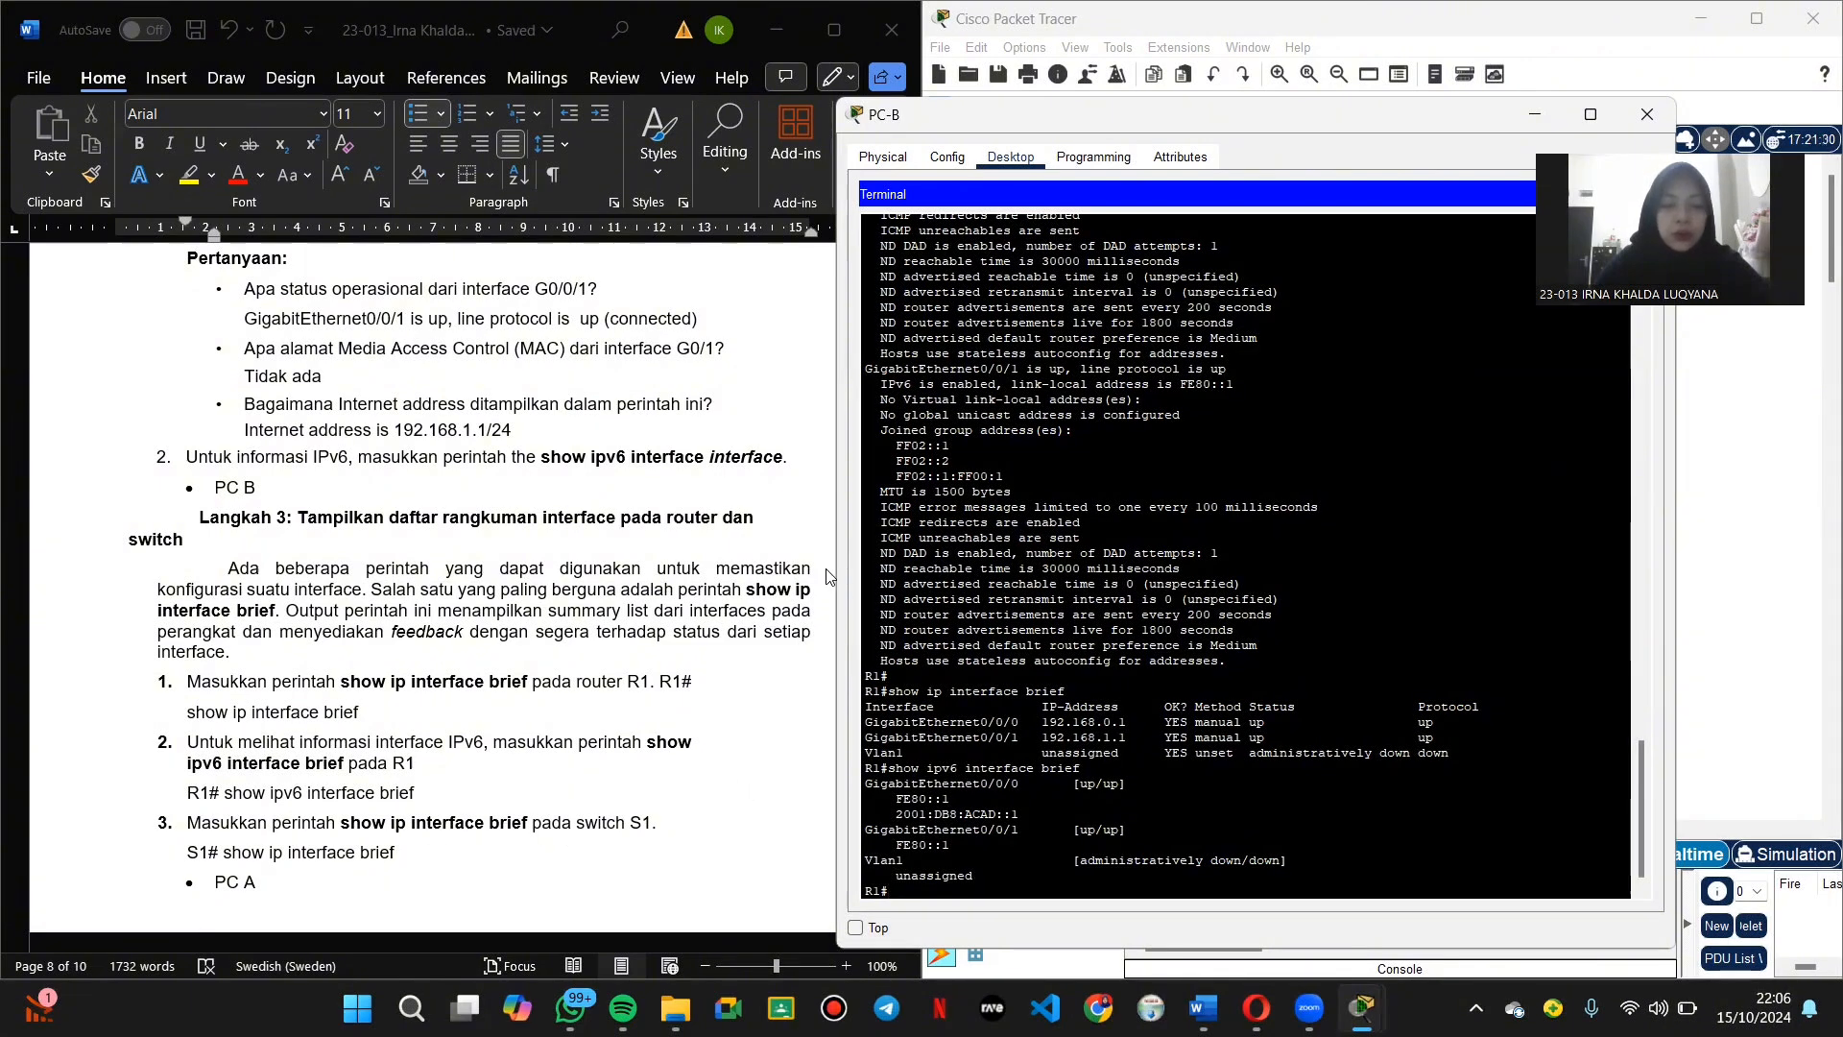
Step: Close PC-B and start PC-A's Terminal console session to S1 with default settings
left_click(1649, 115)
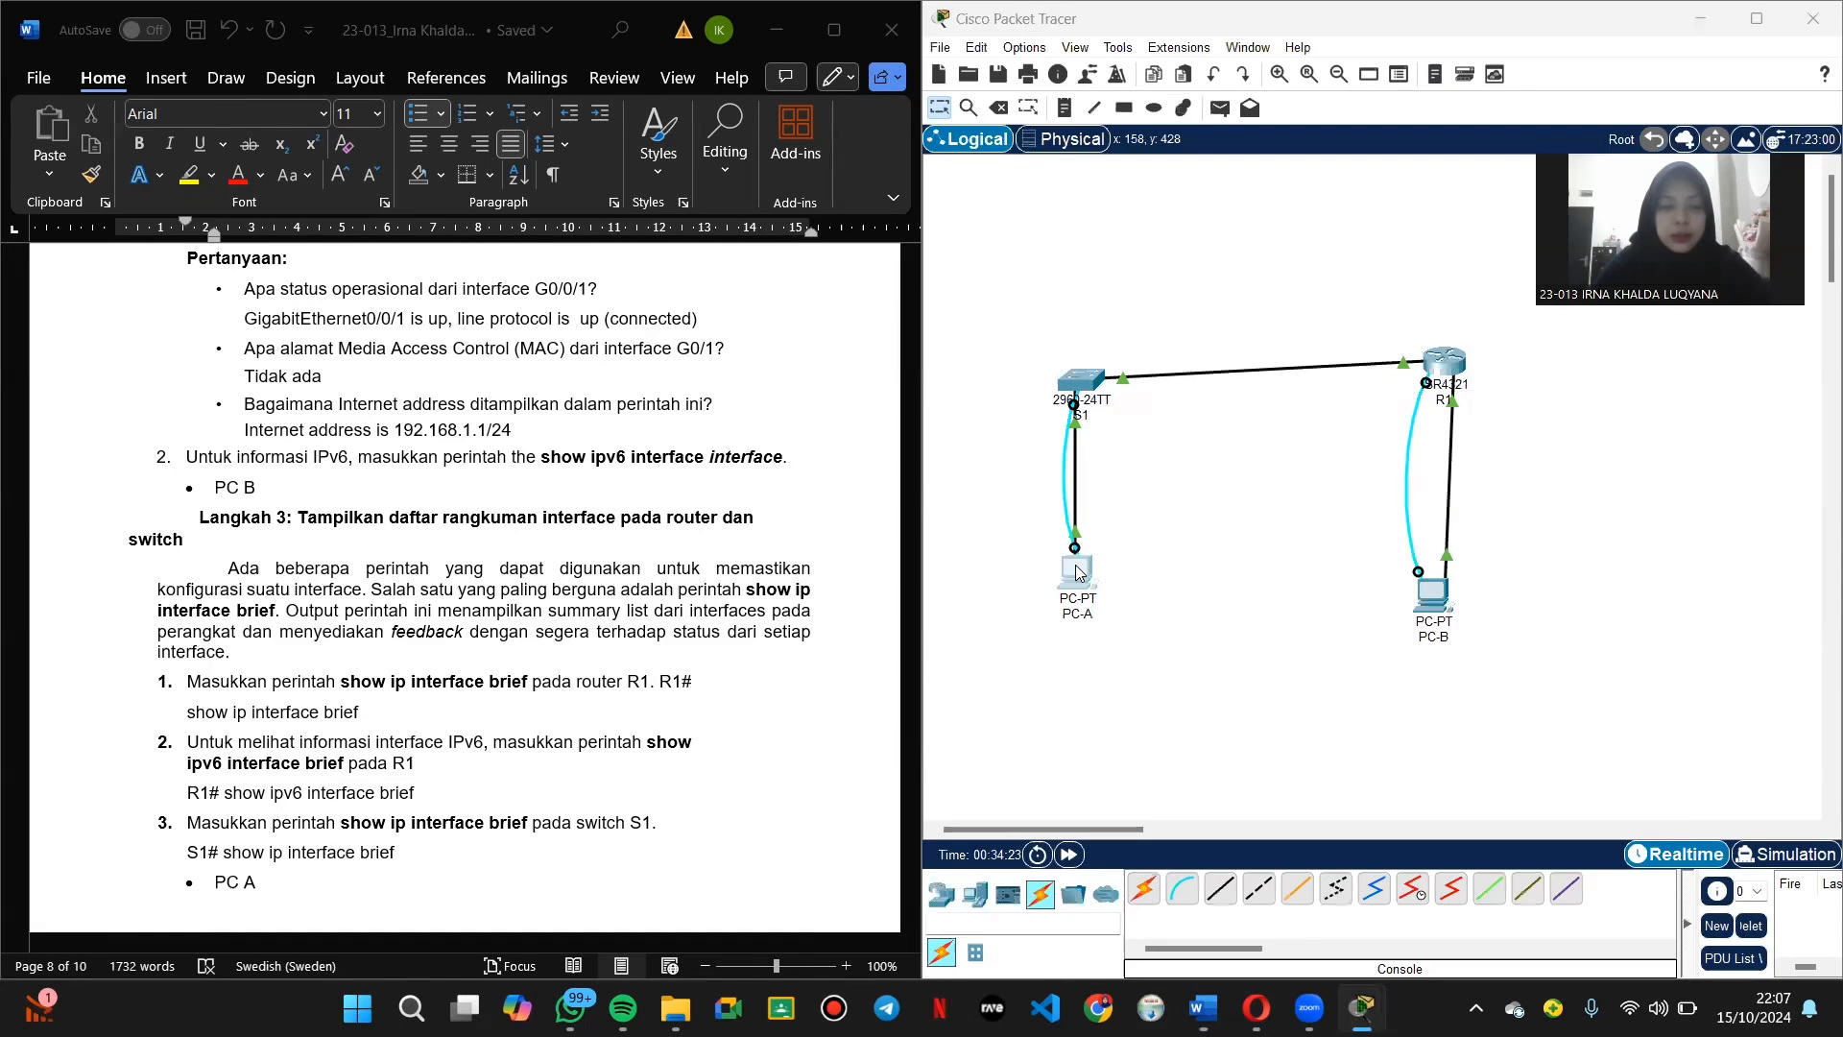
left_click(1076, 570)
left_click(1068, 361)
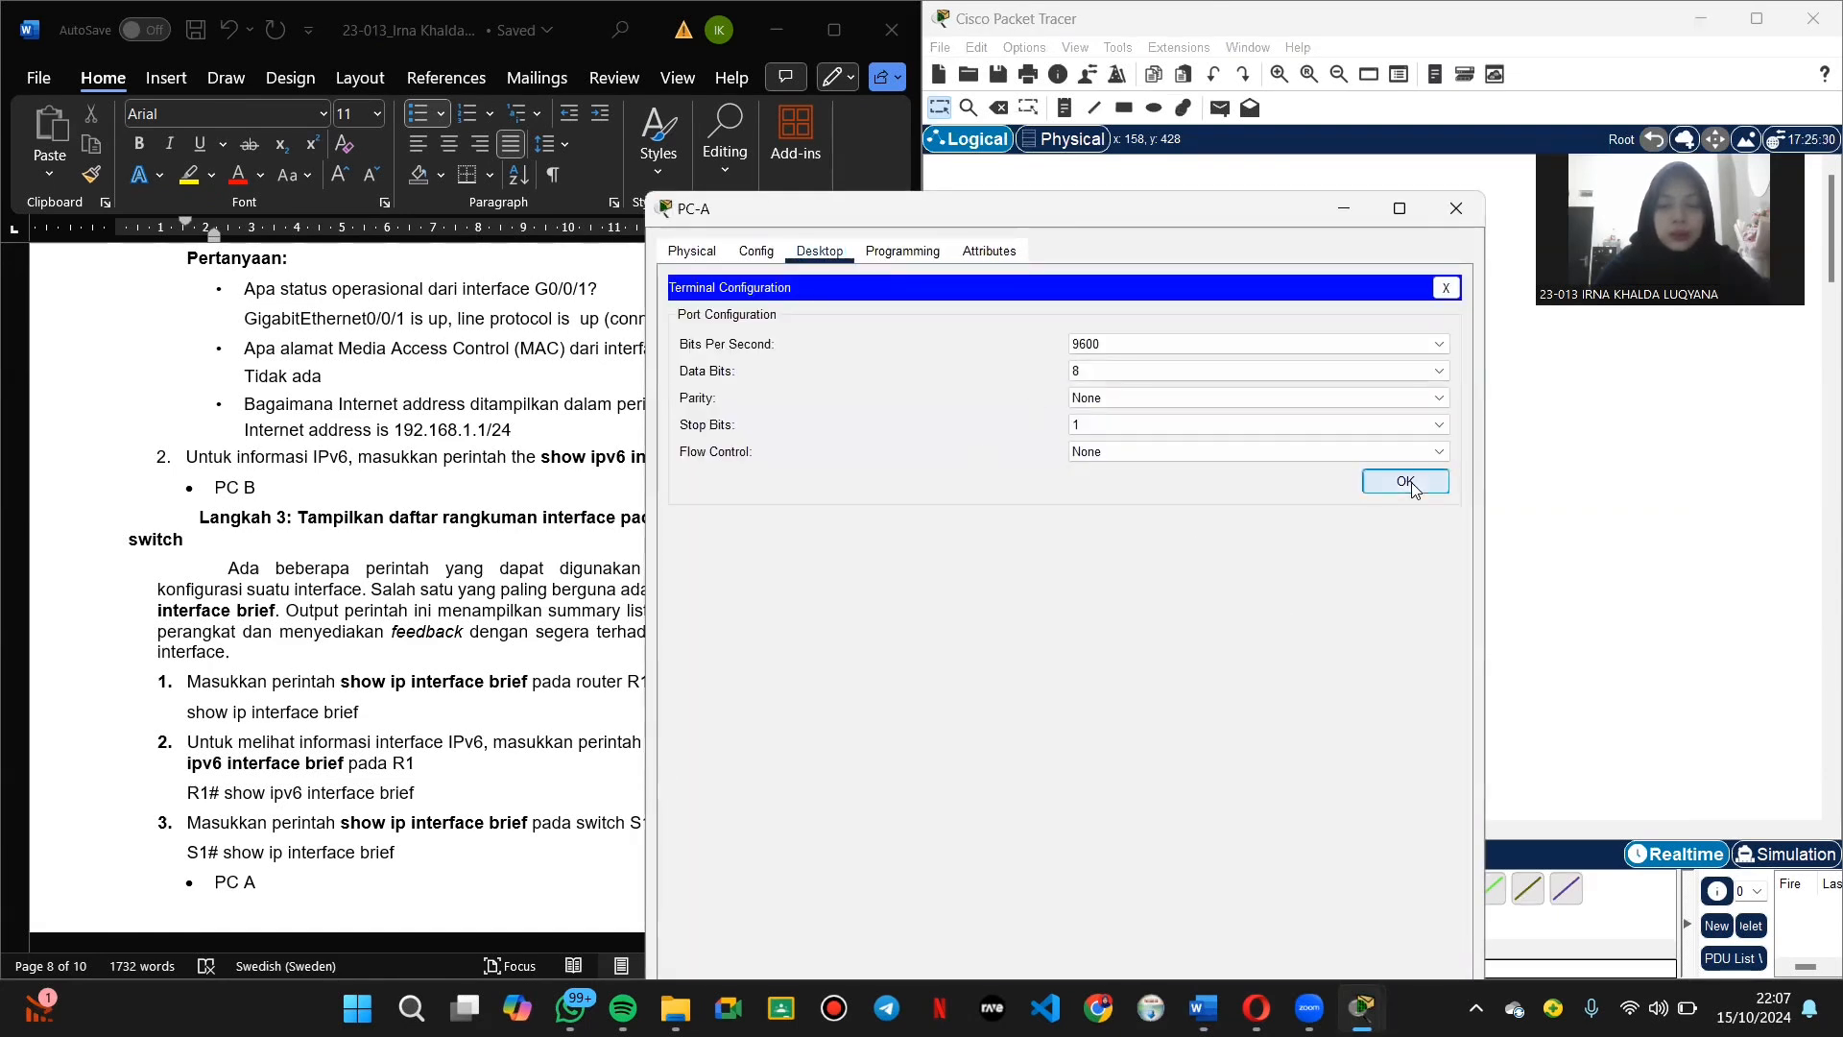
left_click(1407, 481)
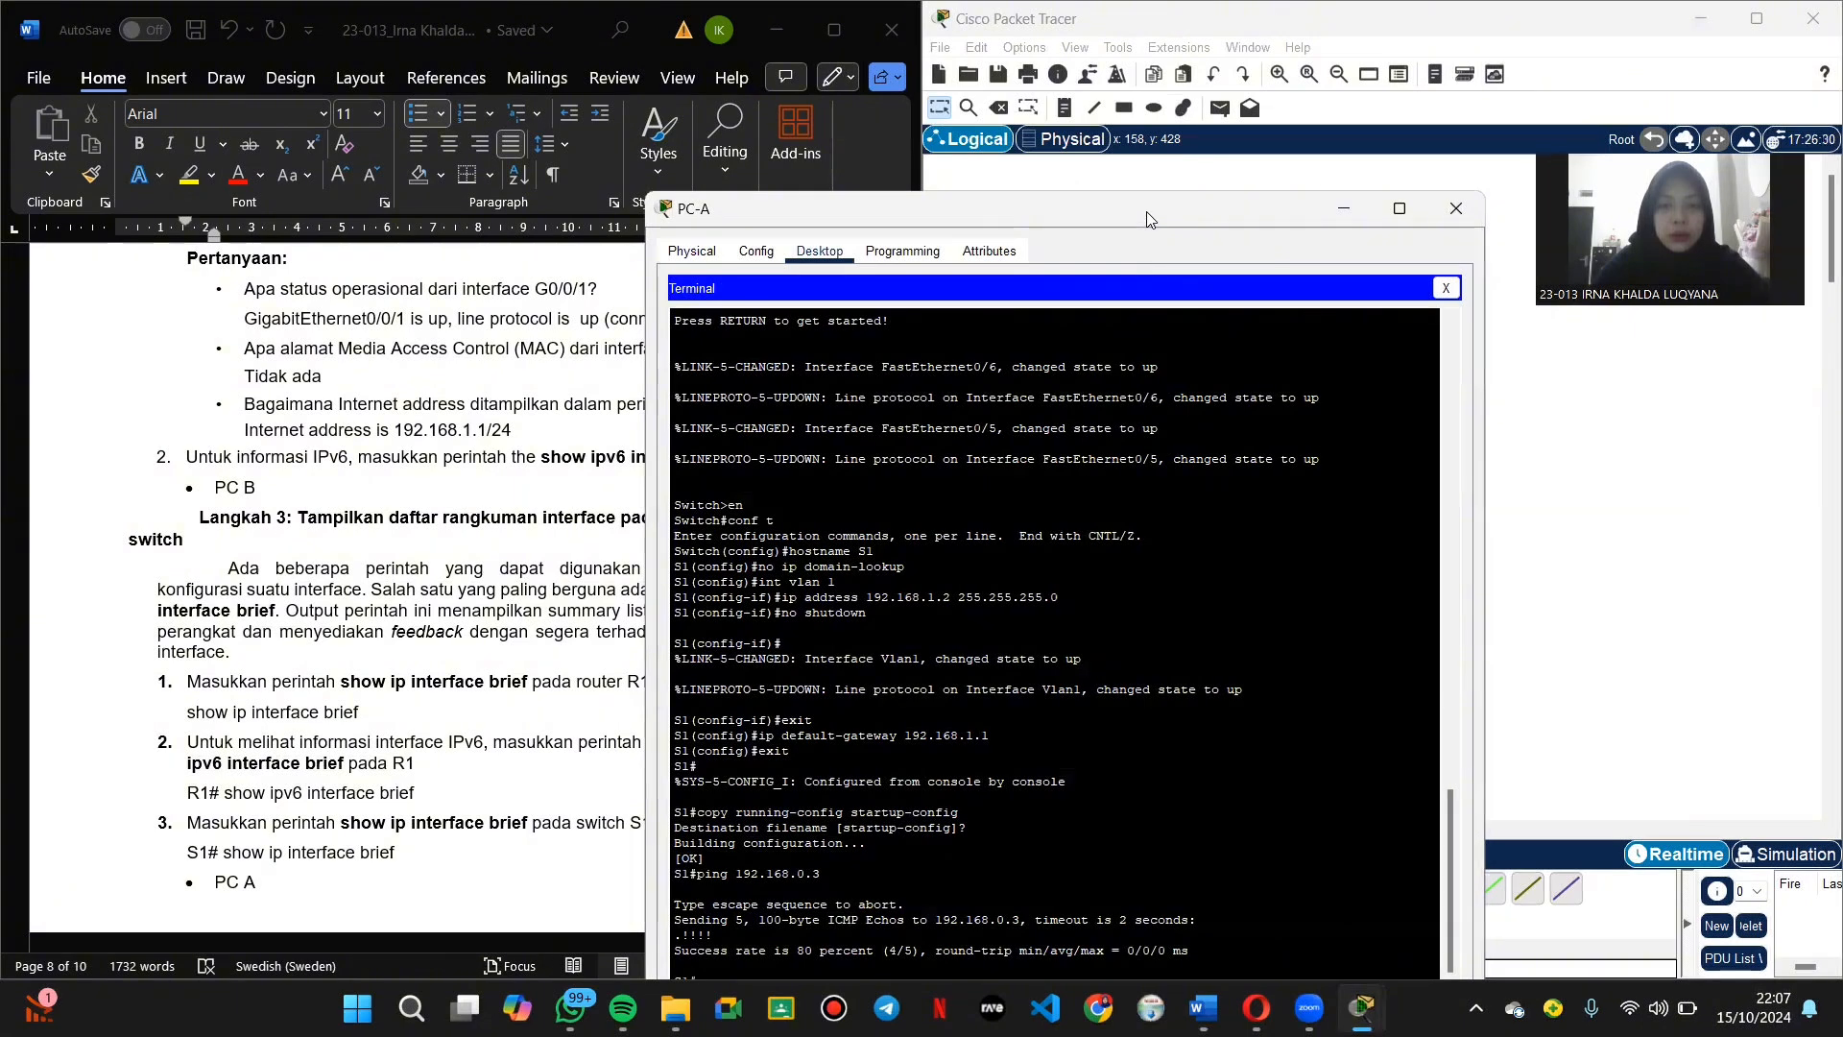
left_click_drag(1155, 207, 1172, 119)
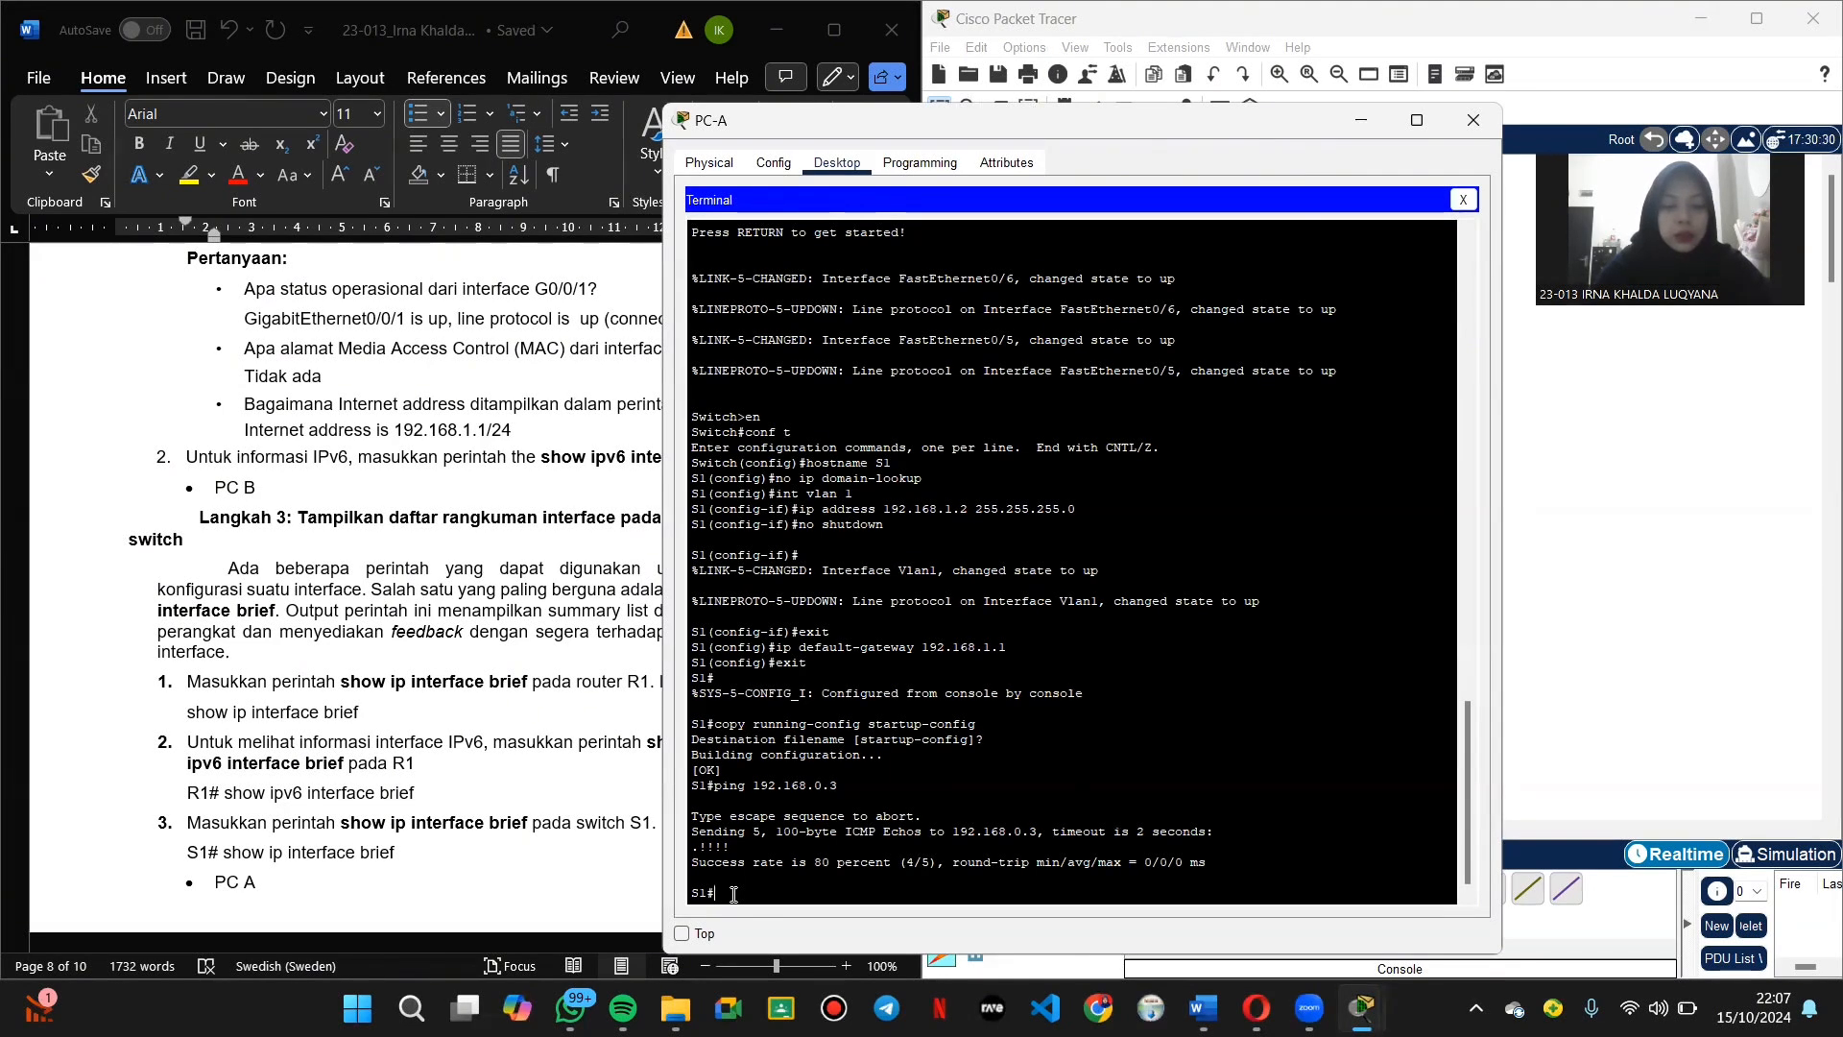
Step: Run show ip interface brief on S1, listing Fa0/5, Fa0/6 and Vlan1 (192.168.1.2) up
type("show ip interface")
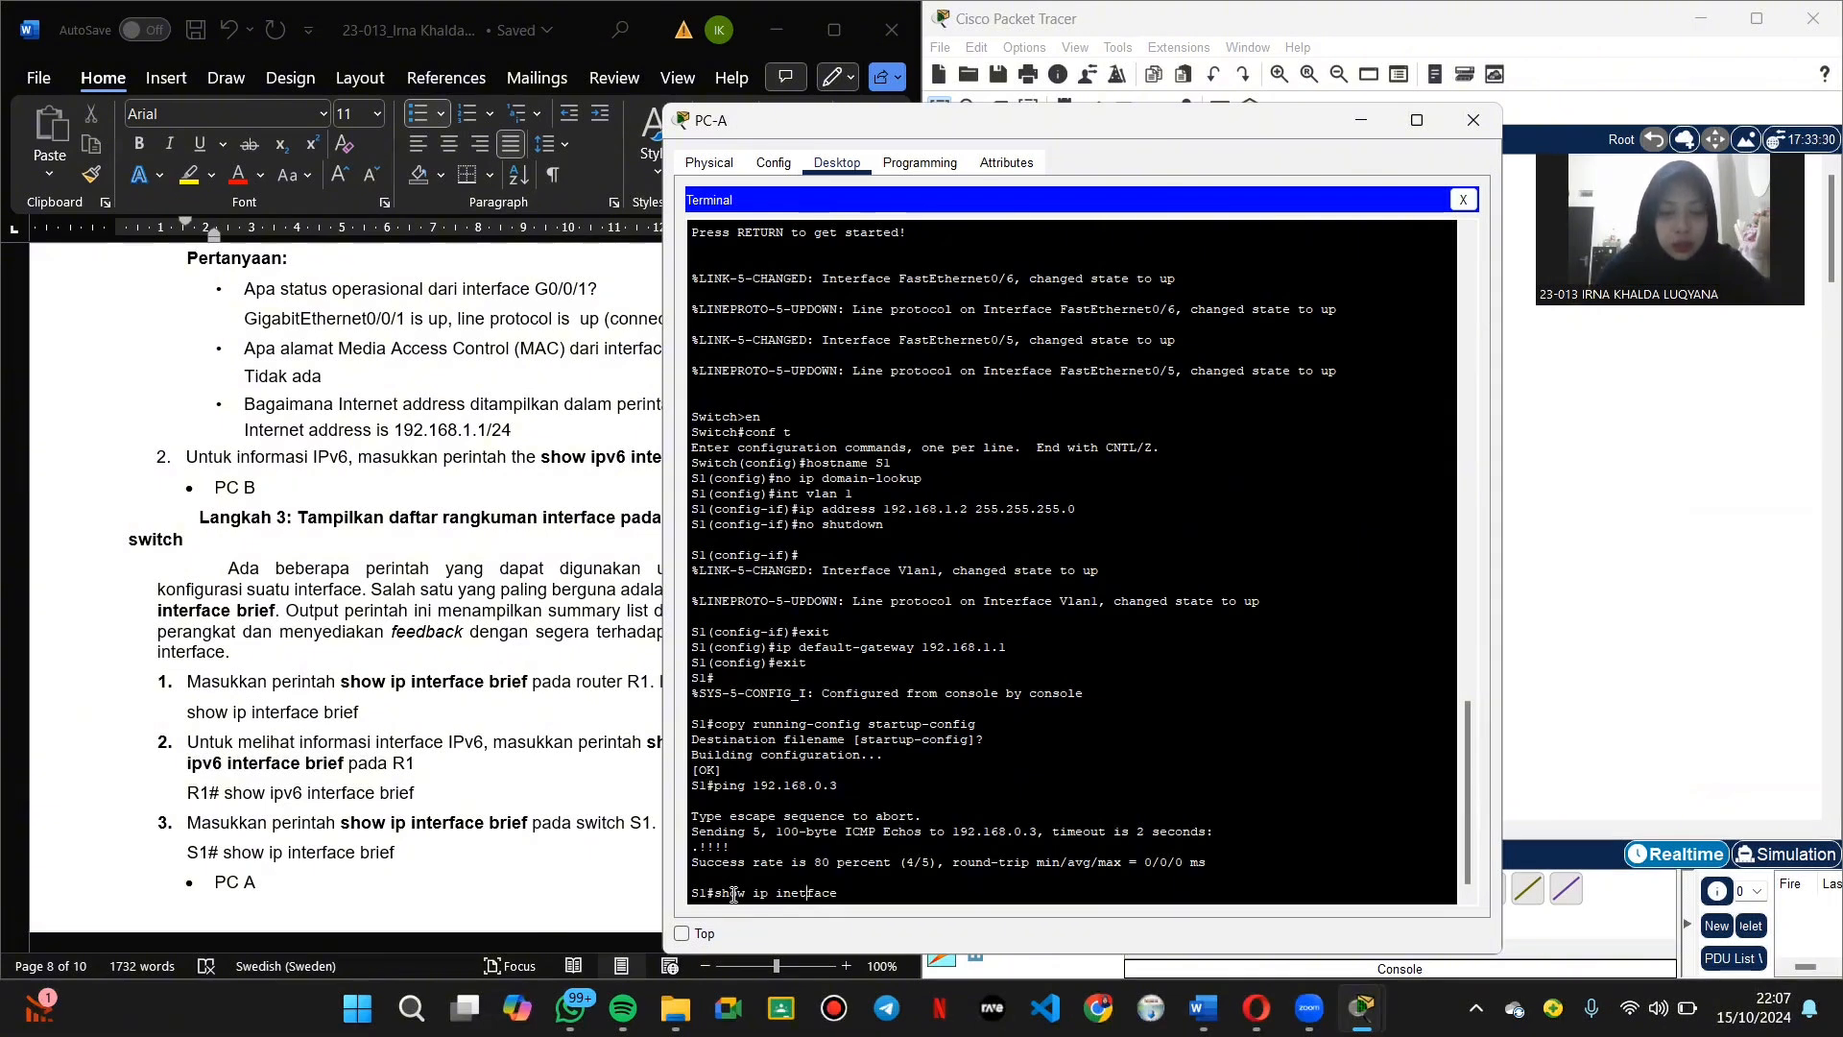
key("BackSpace")
key("BackSpace")
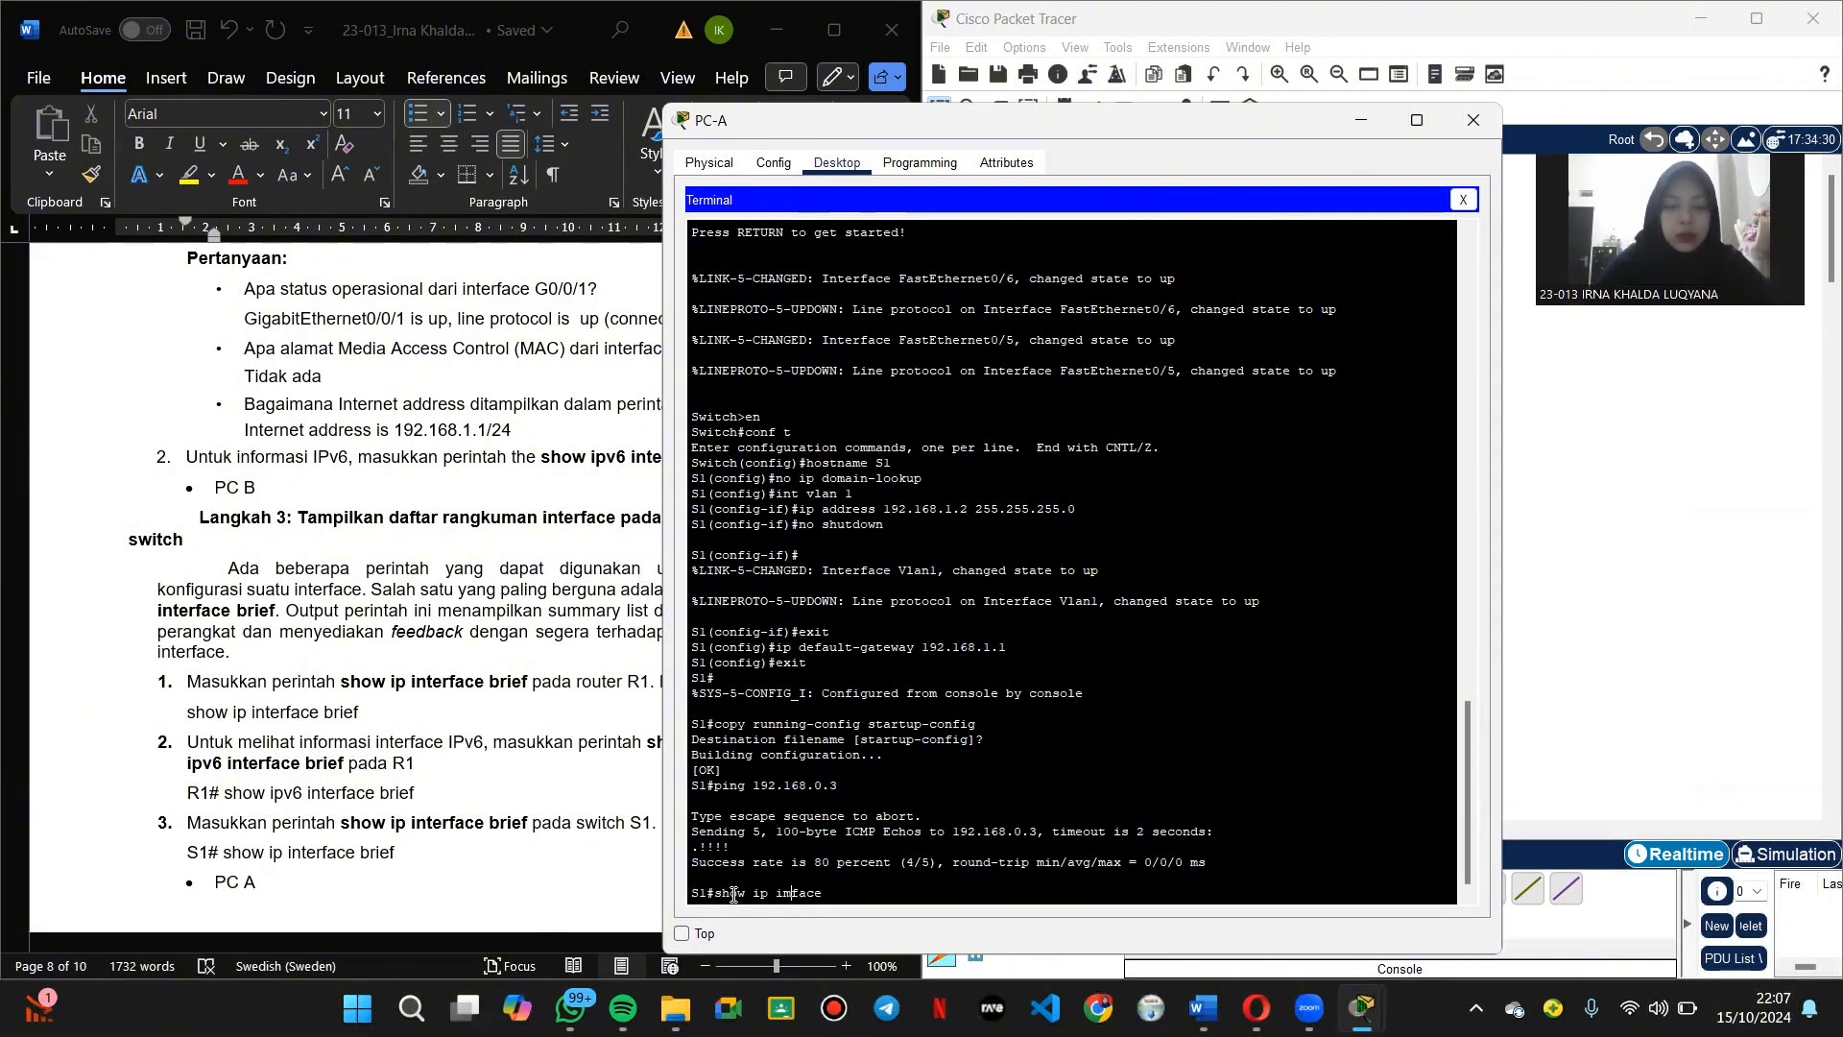
type("ter")
key("Return")
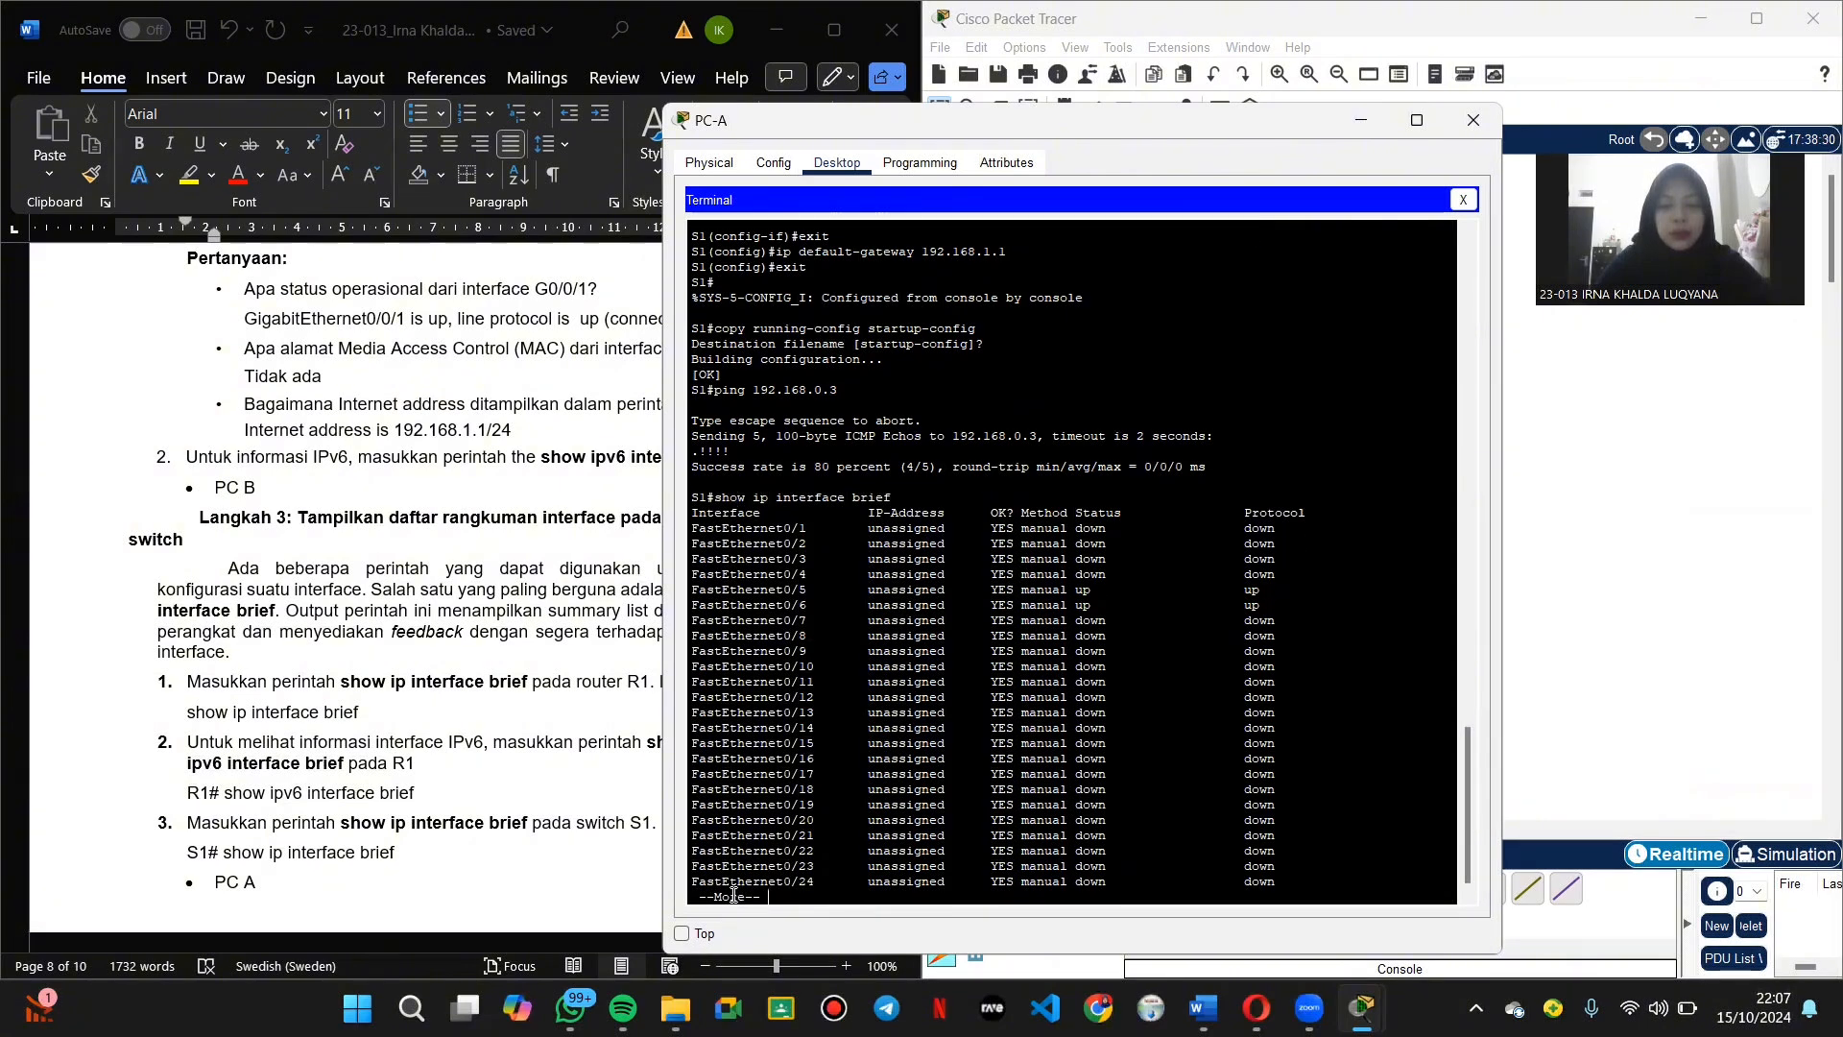
key("Return")
key("Return")
key("Return")
key("Return")
key("Return")
key("Return")
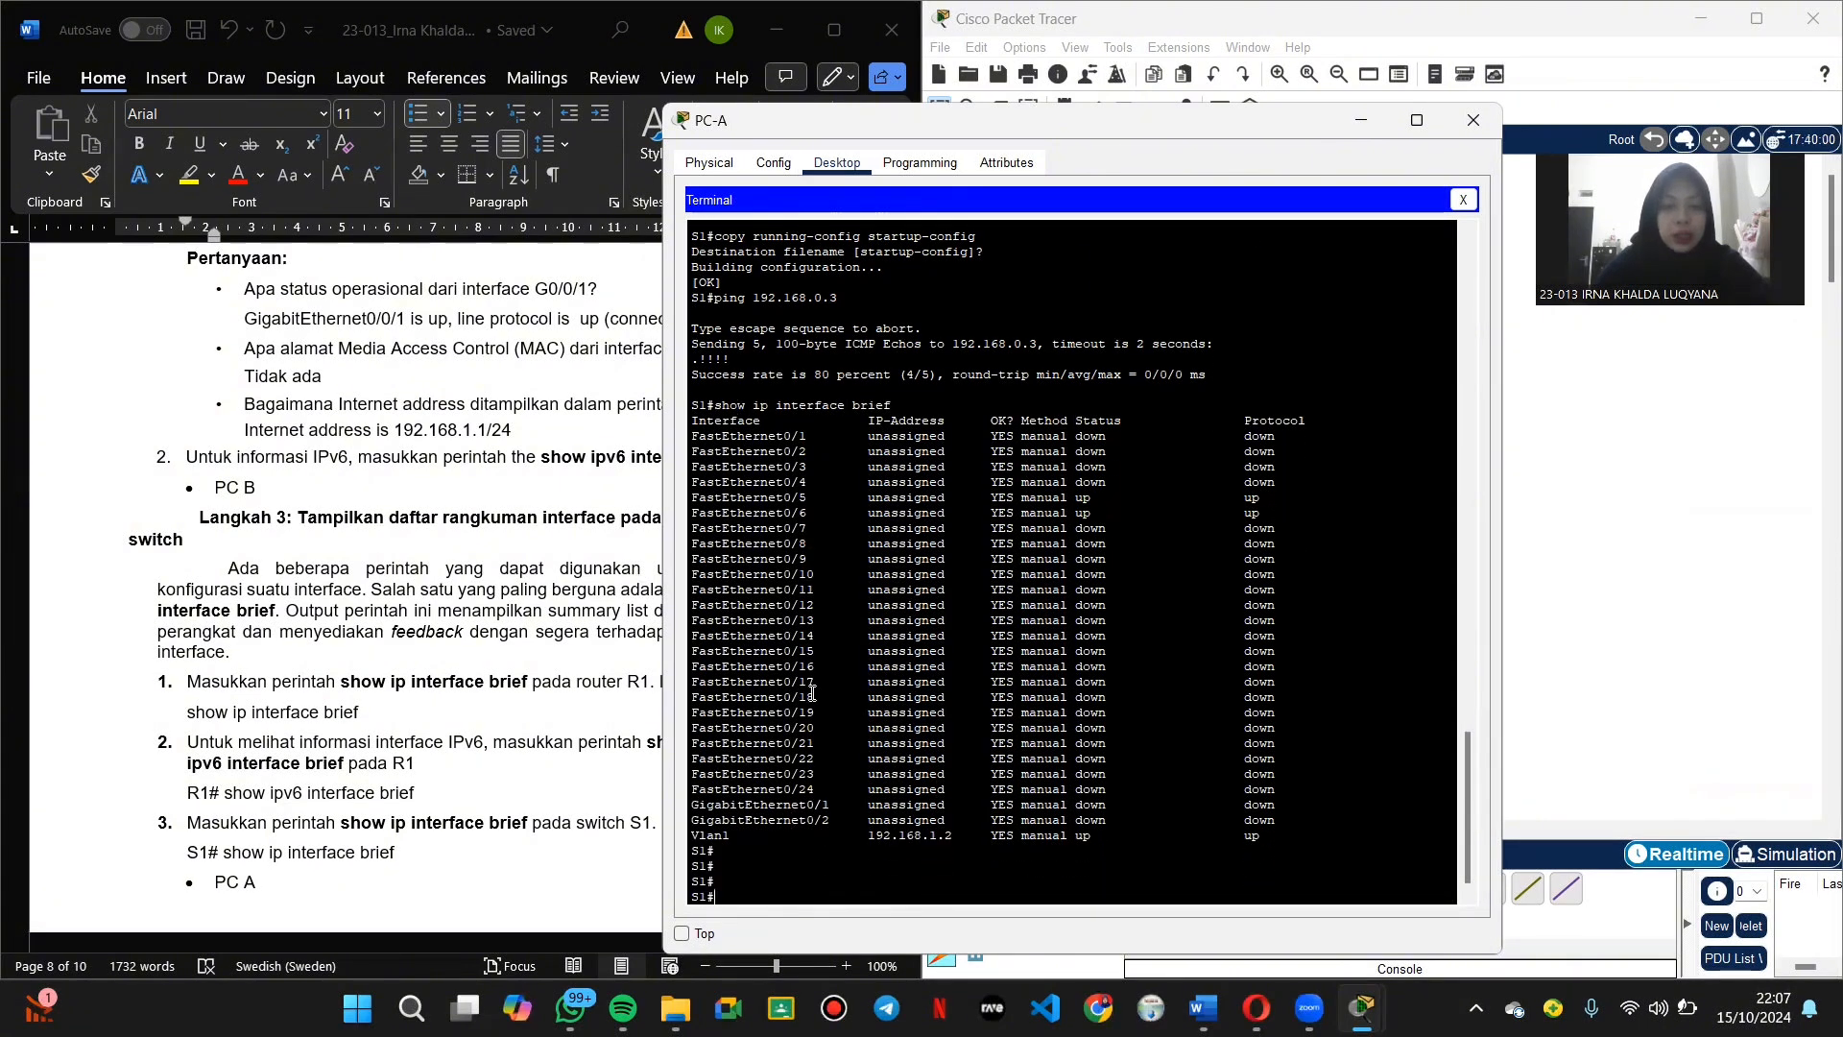
scroll(301, 774, "down", 5)
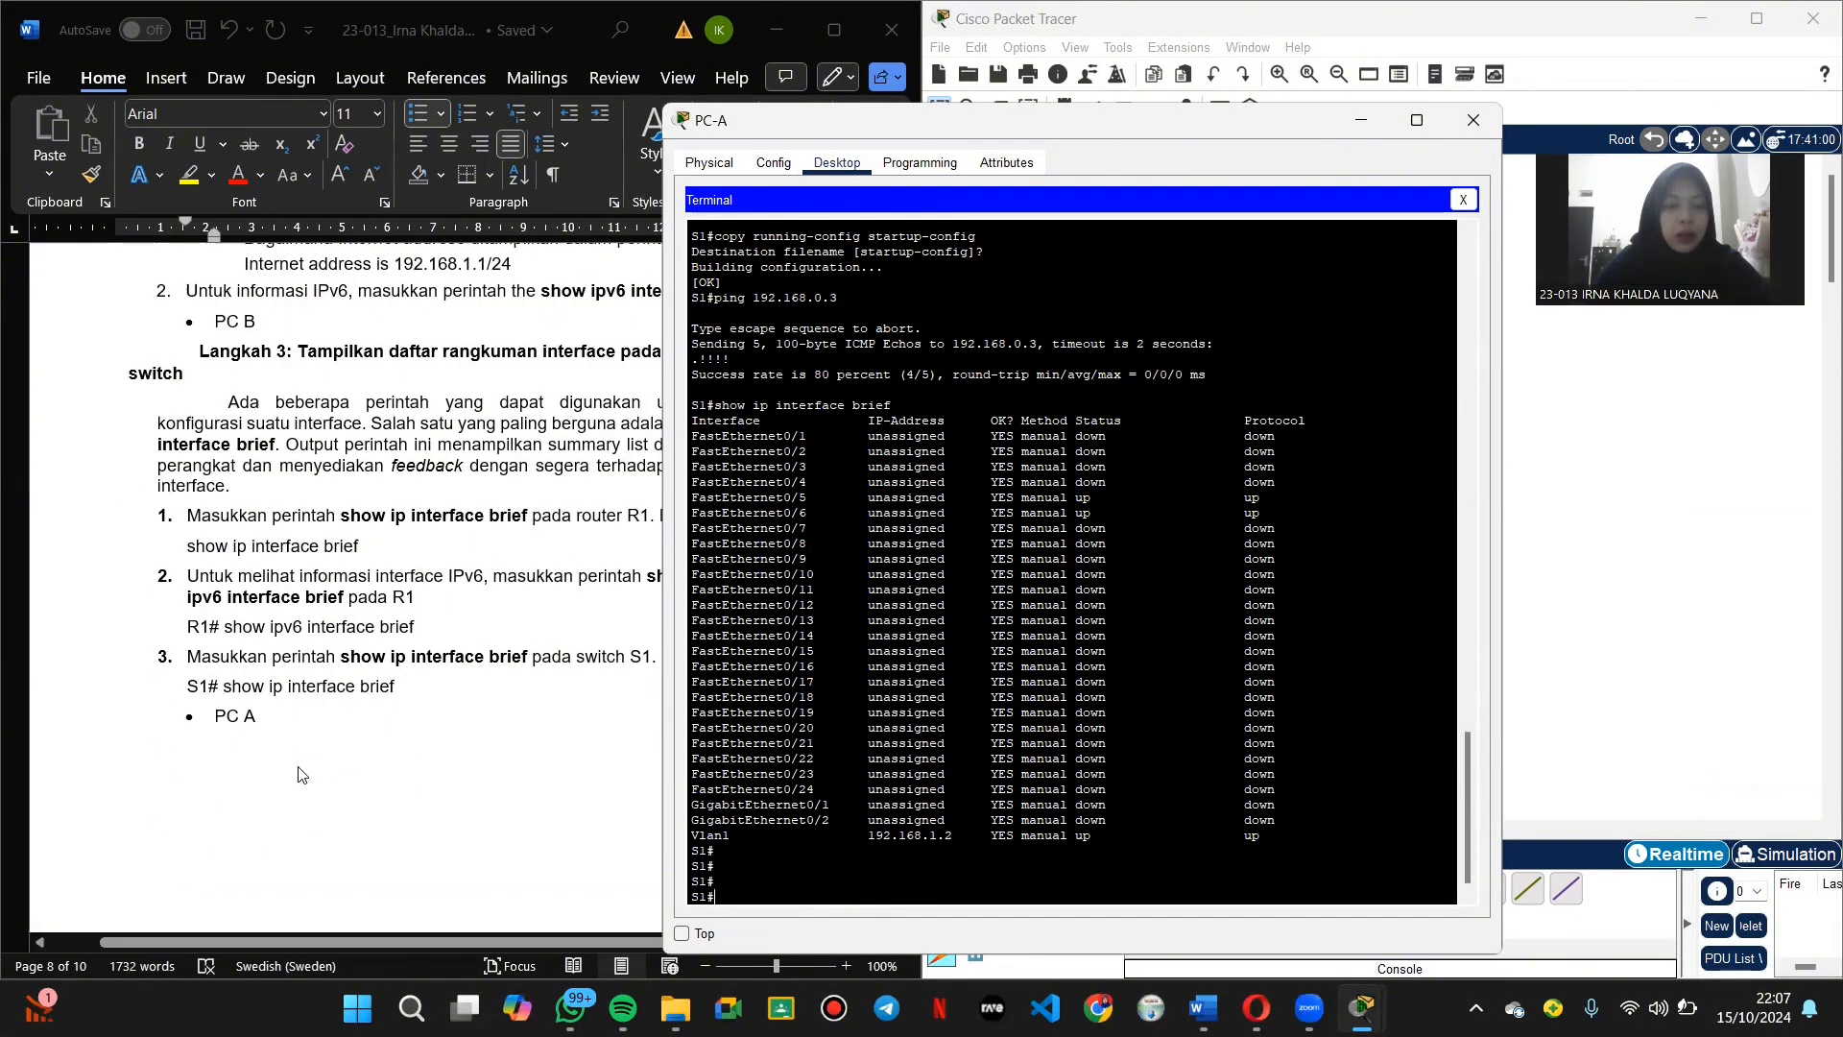
scroll(301, 774, "down", 4)
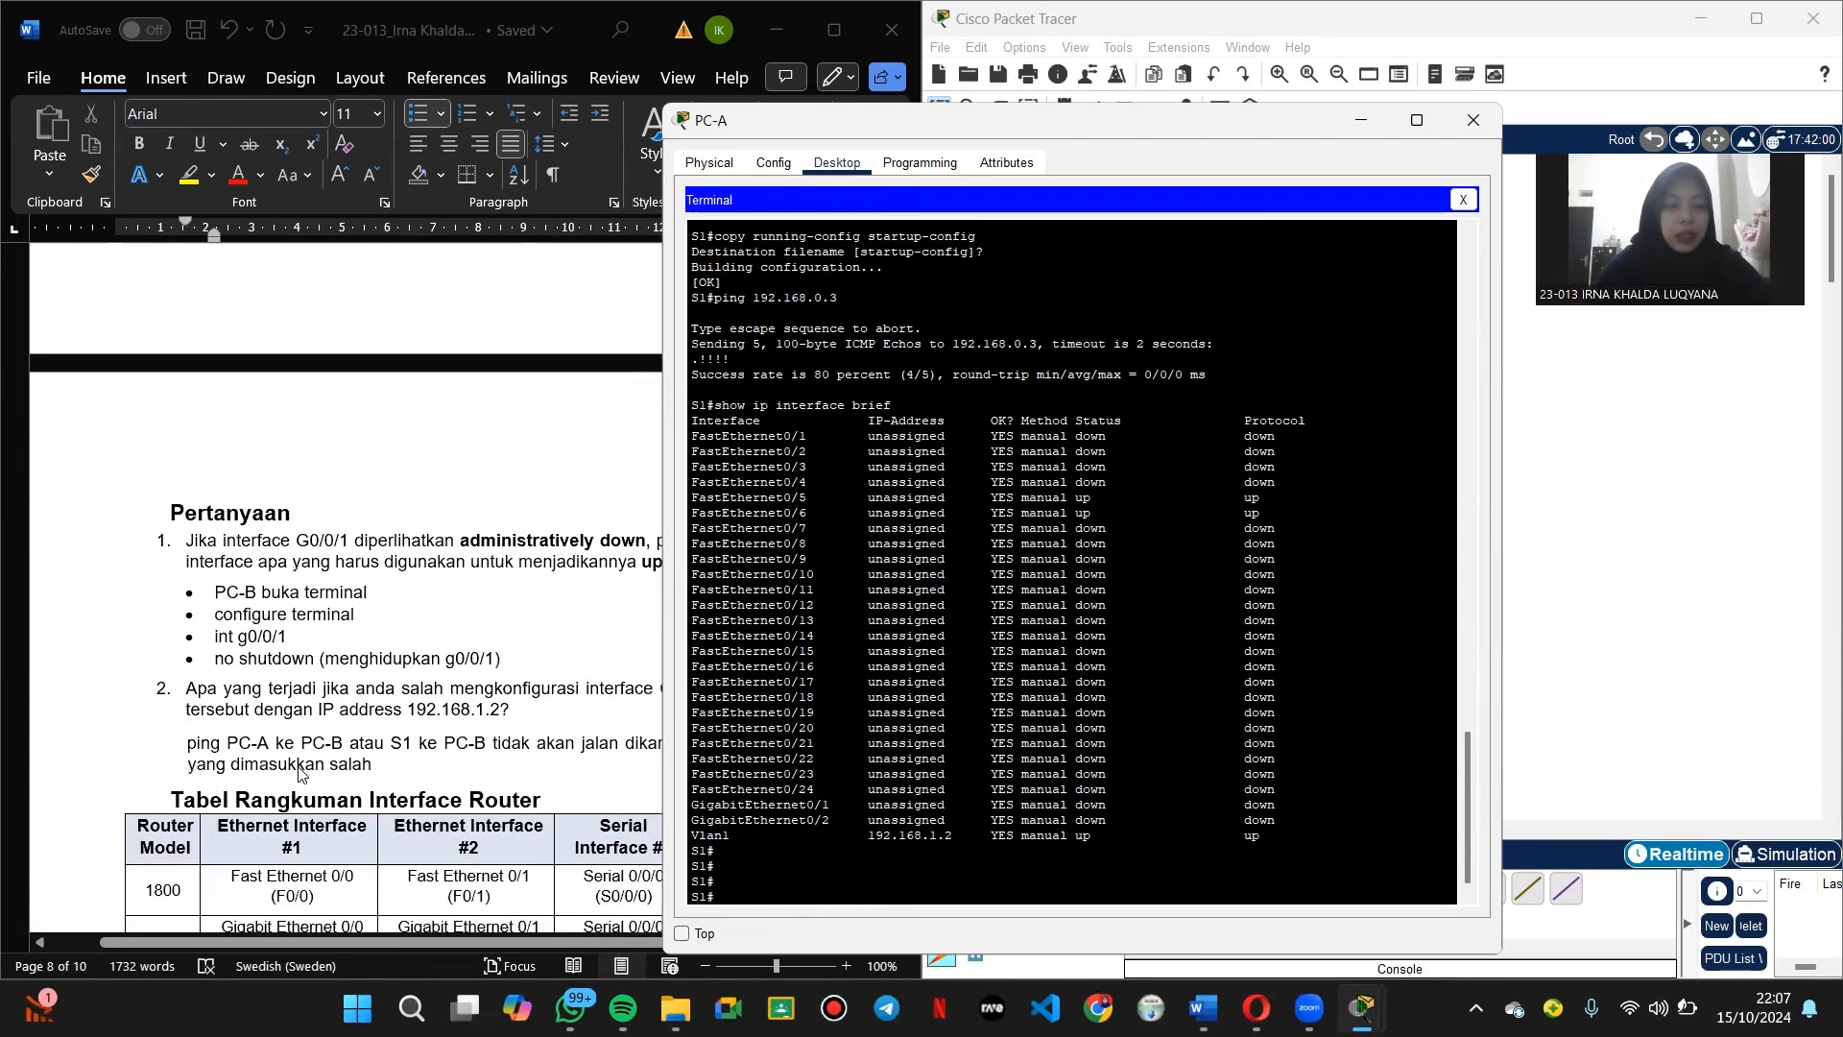
Step: Close PC-A and open PC-B's Terminal Configuration with 9600 baud, 8 data bits, no parity, 1 stop bit
left_click(1474, 125)
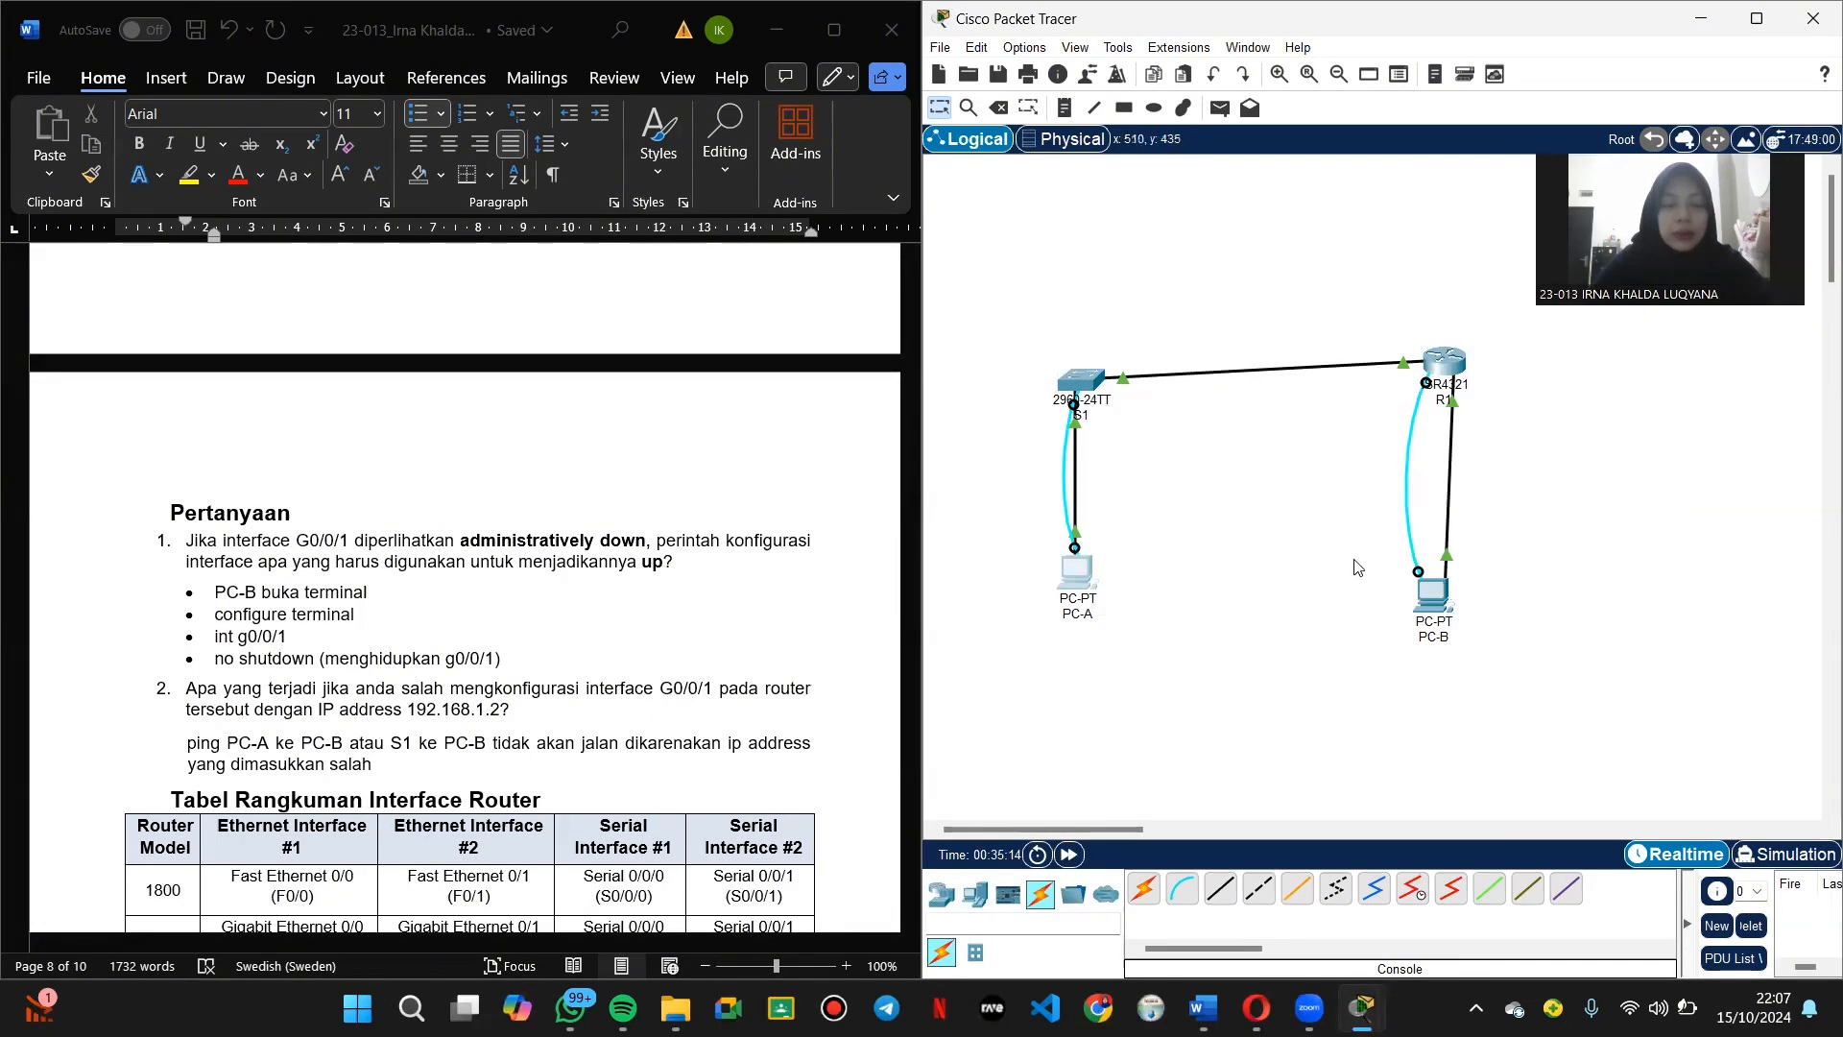
left_click(1434, 597)
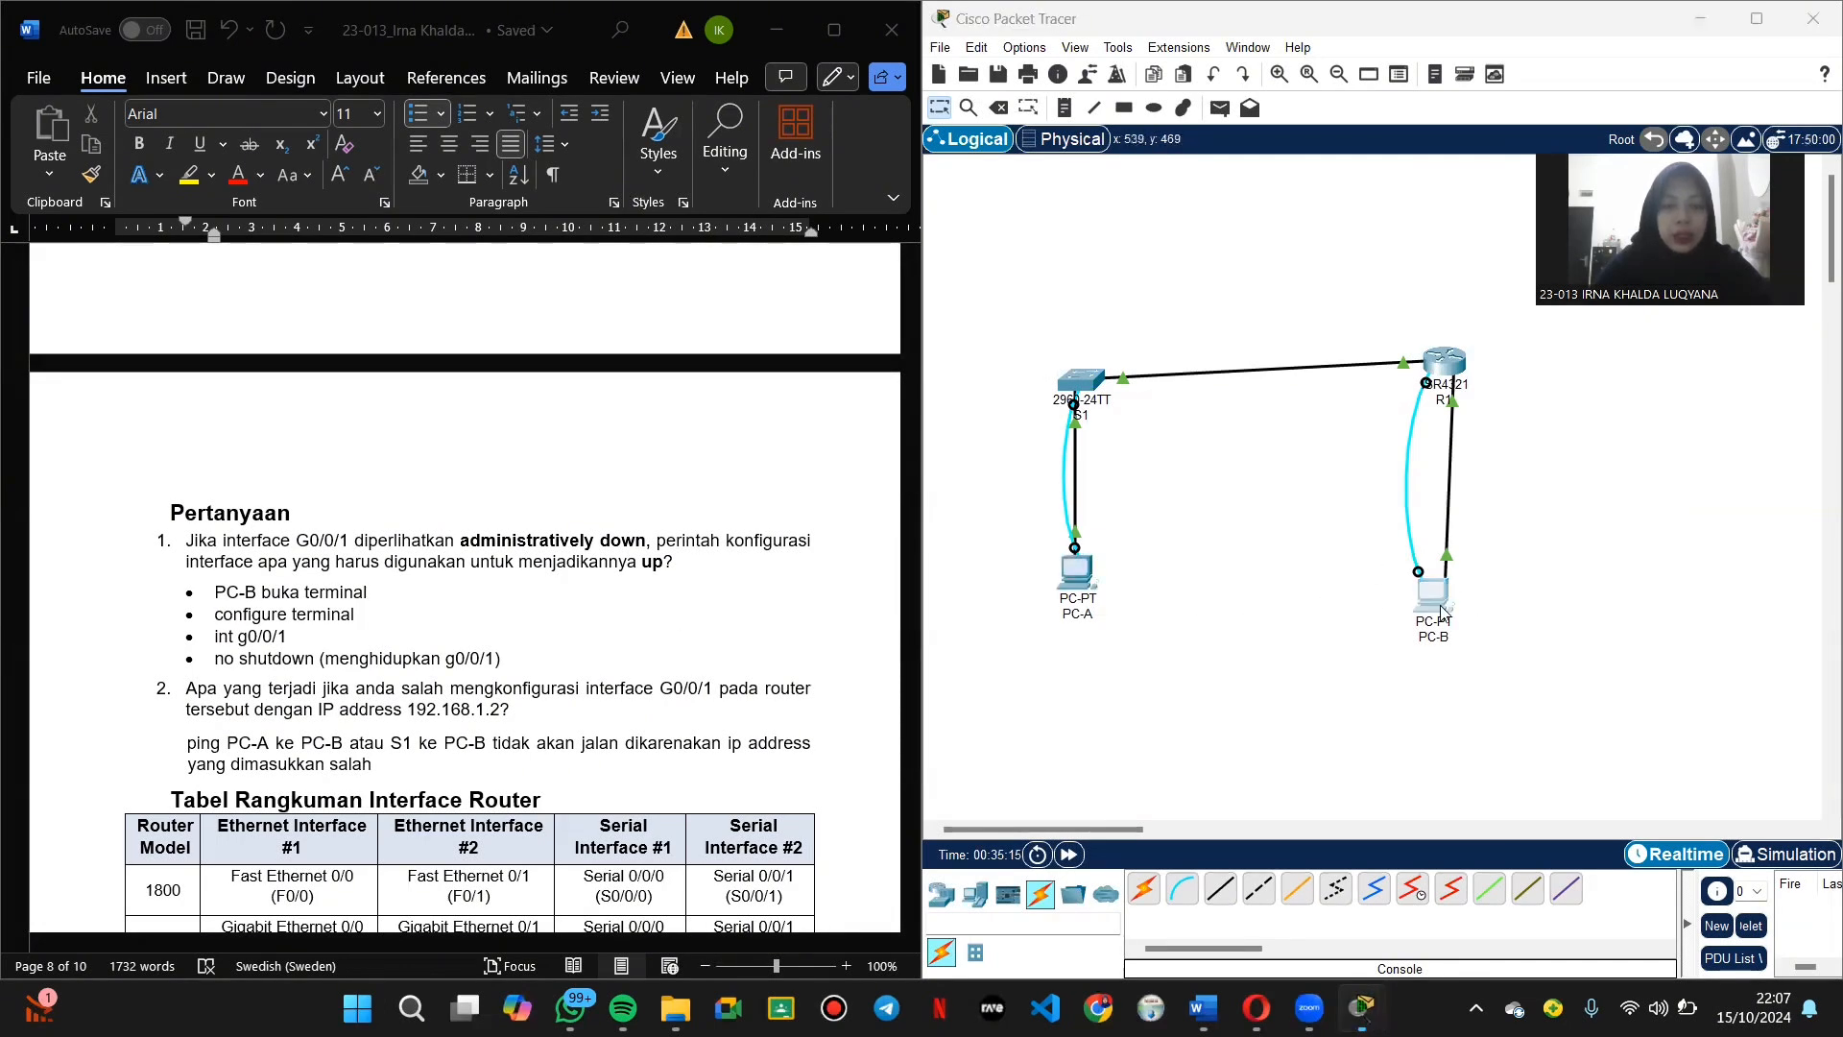
left_click(1017, 261)
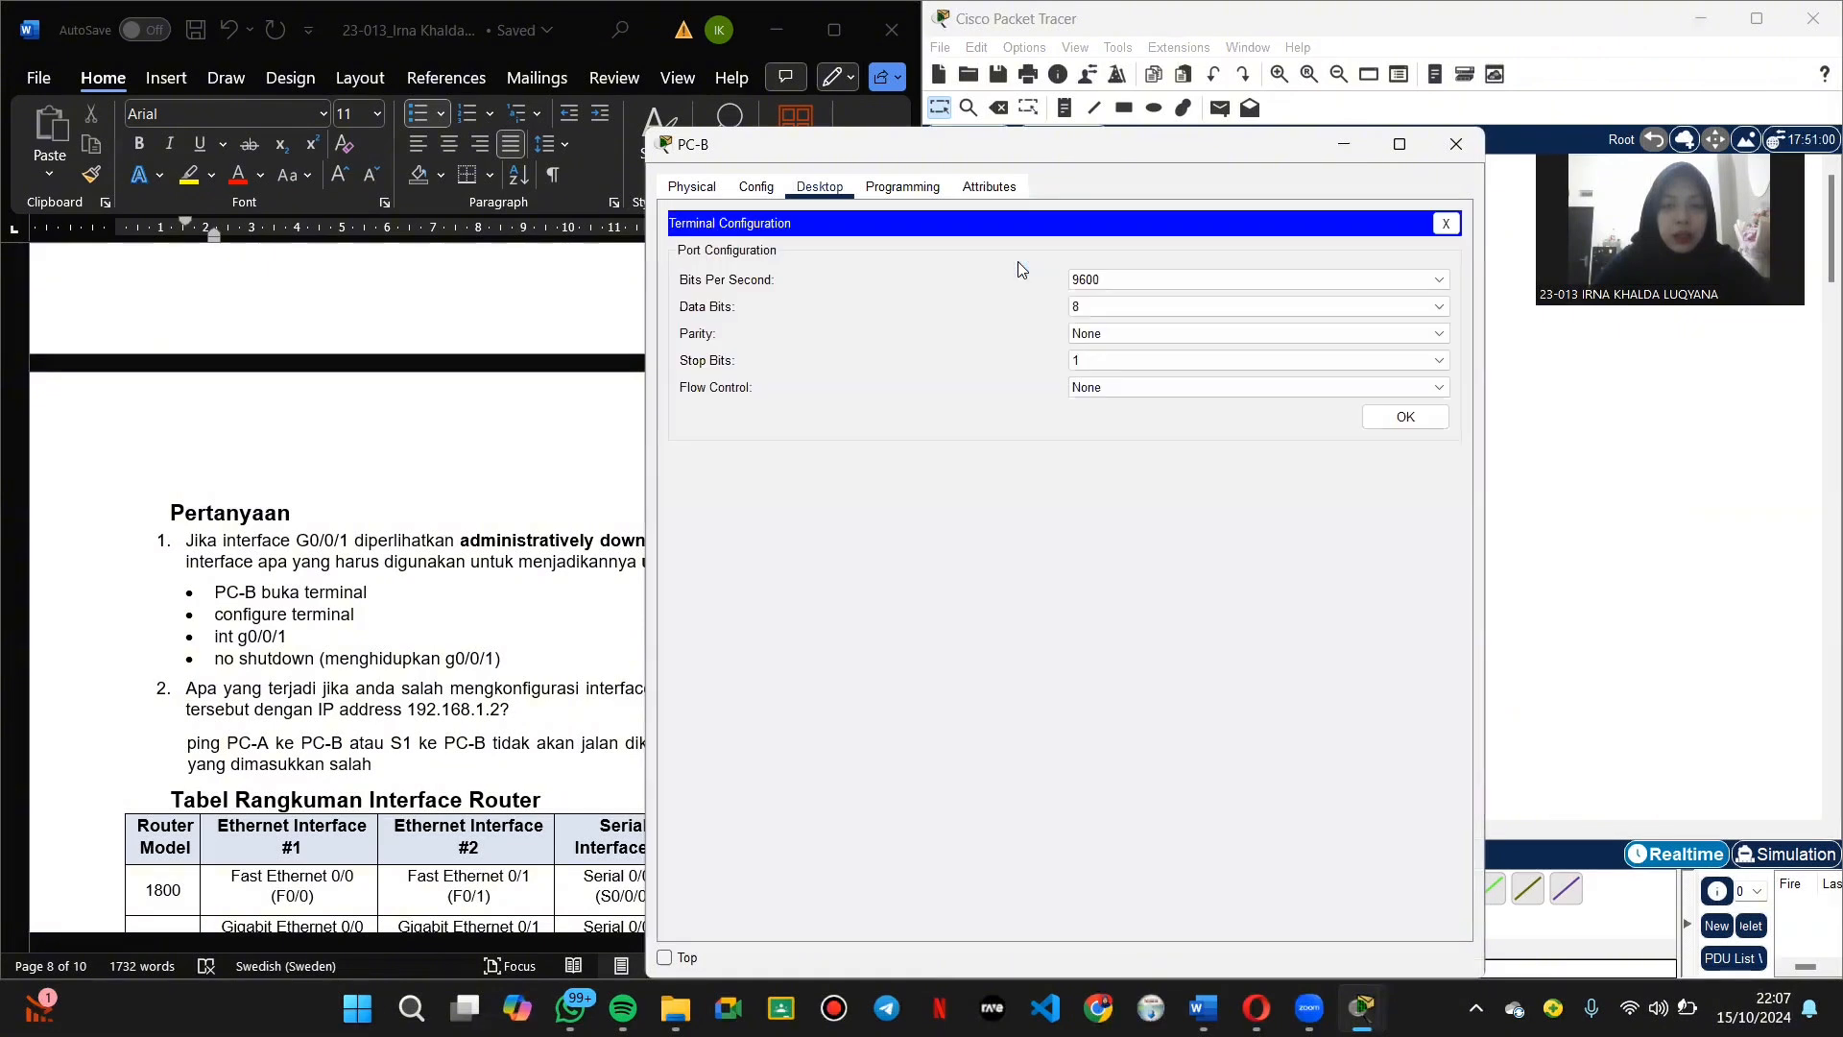
Step: On R1, enter conf t, apply no shutdown to int g0/0/1, exit, and close PC-B
left_click(1399, 420)
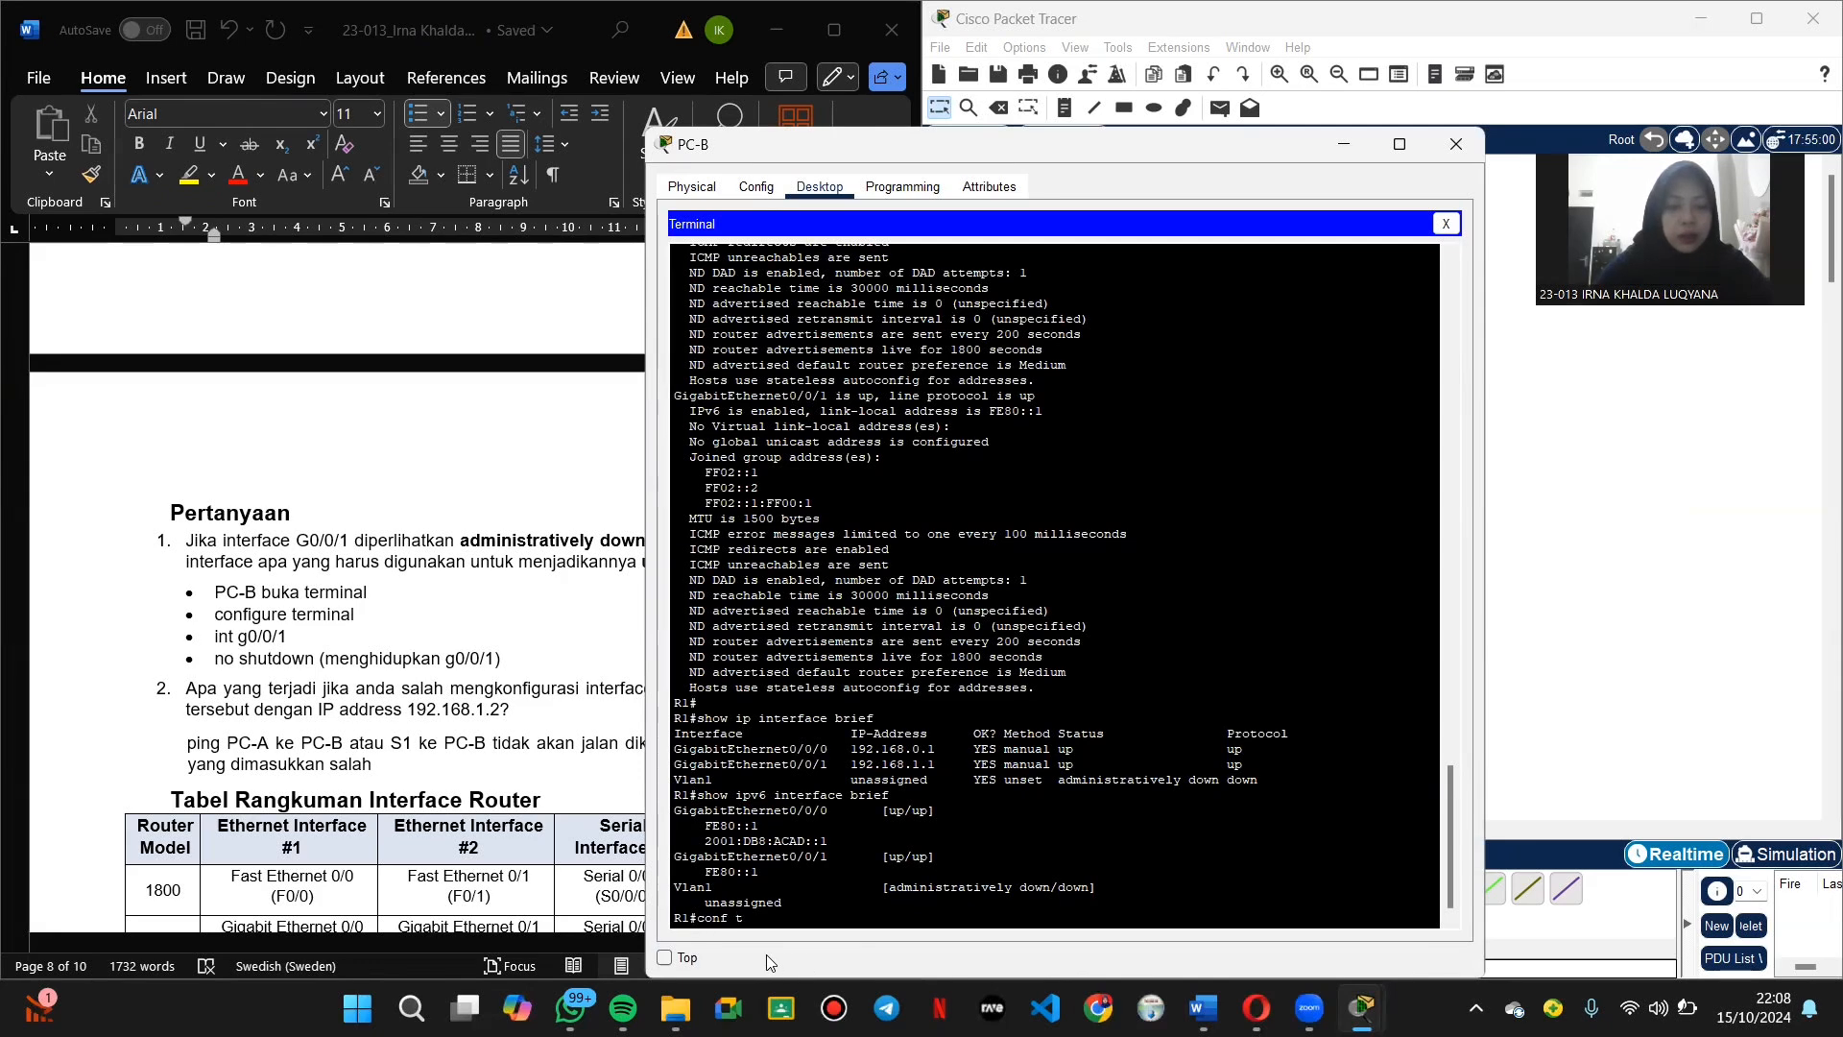
key("Return")
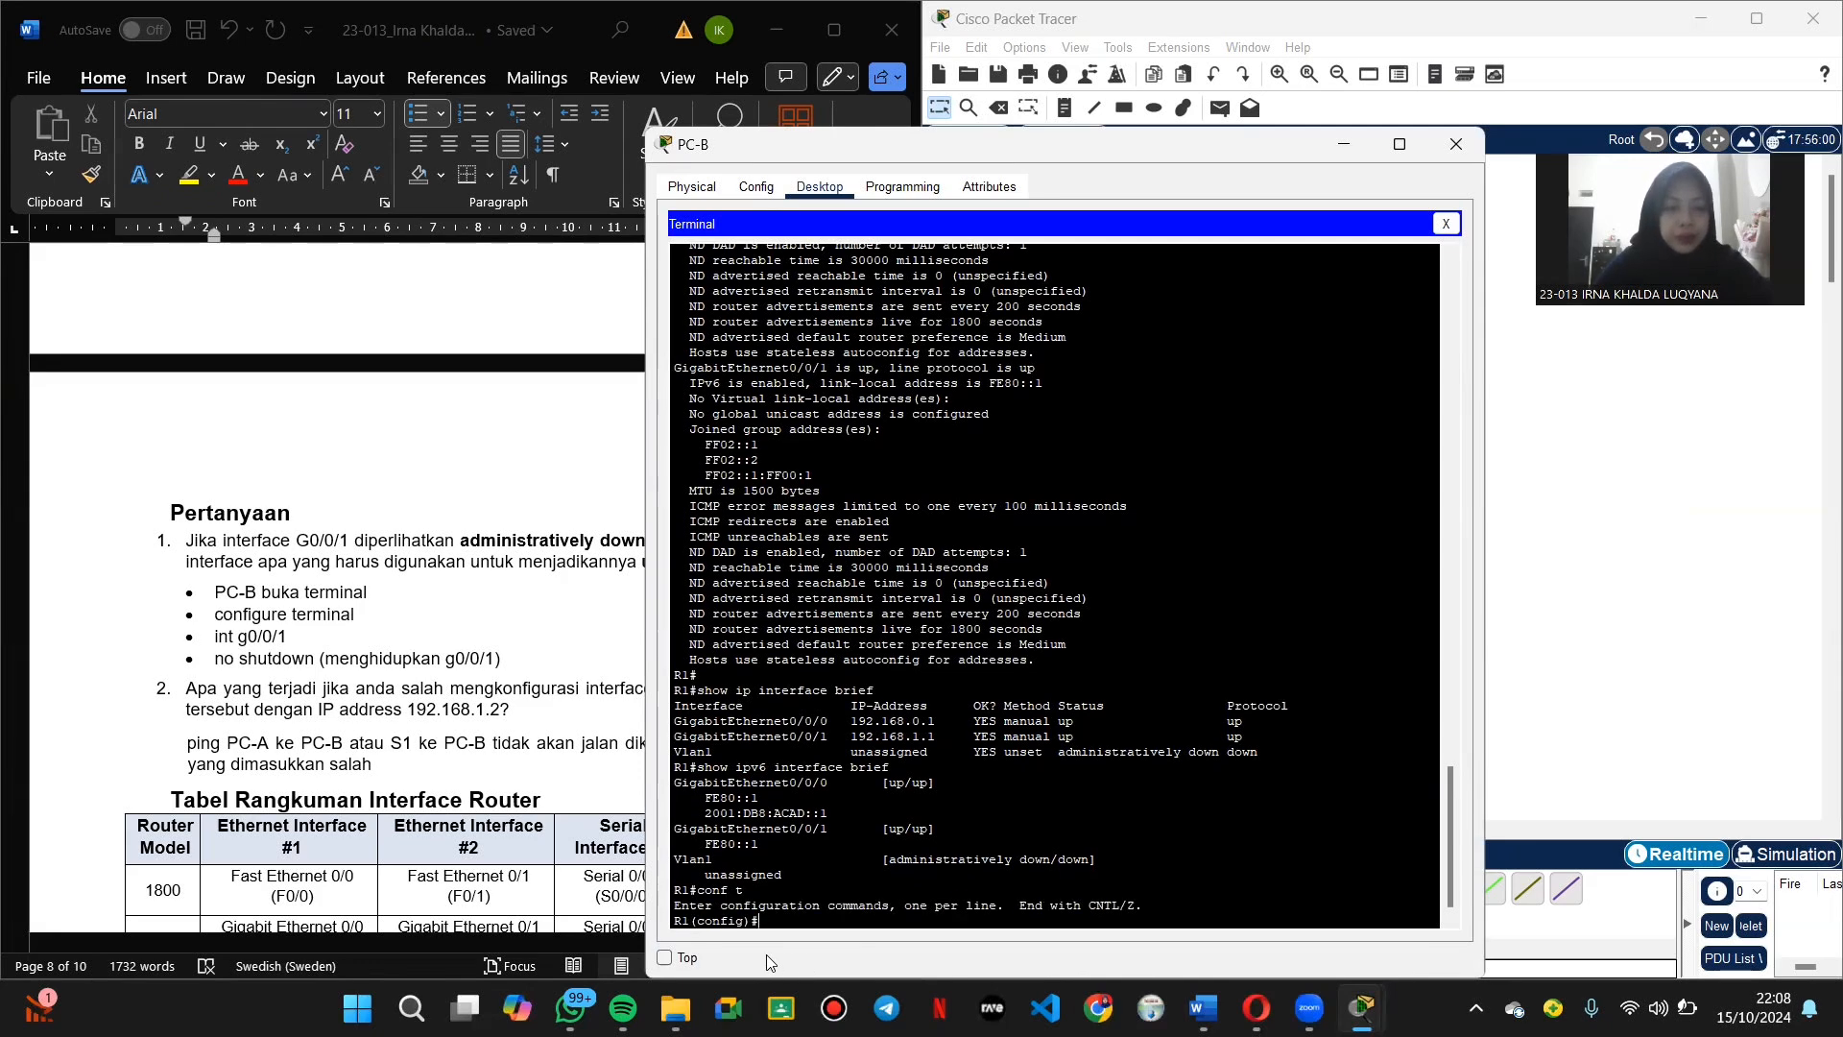
type("int g")
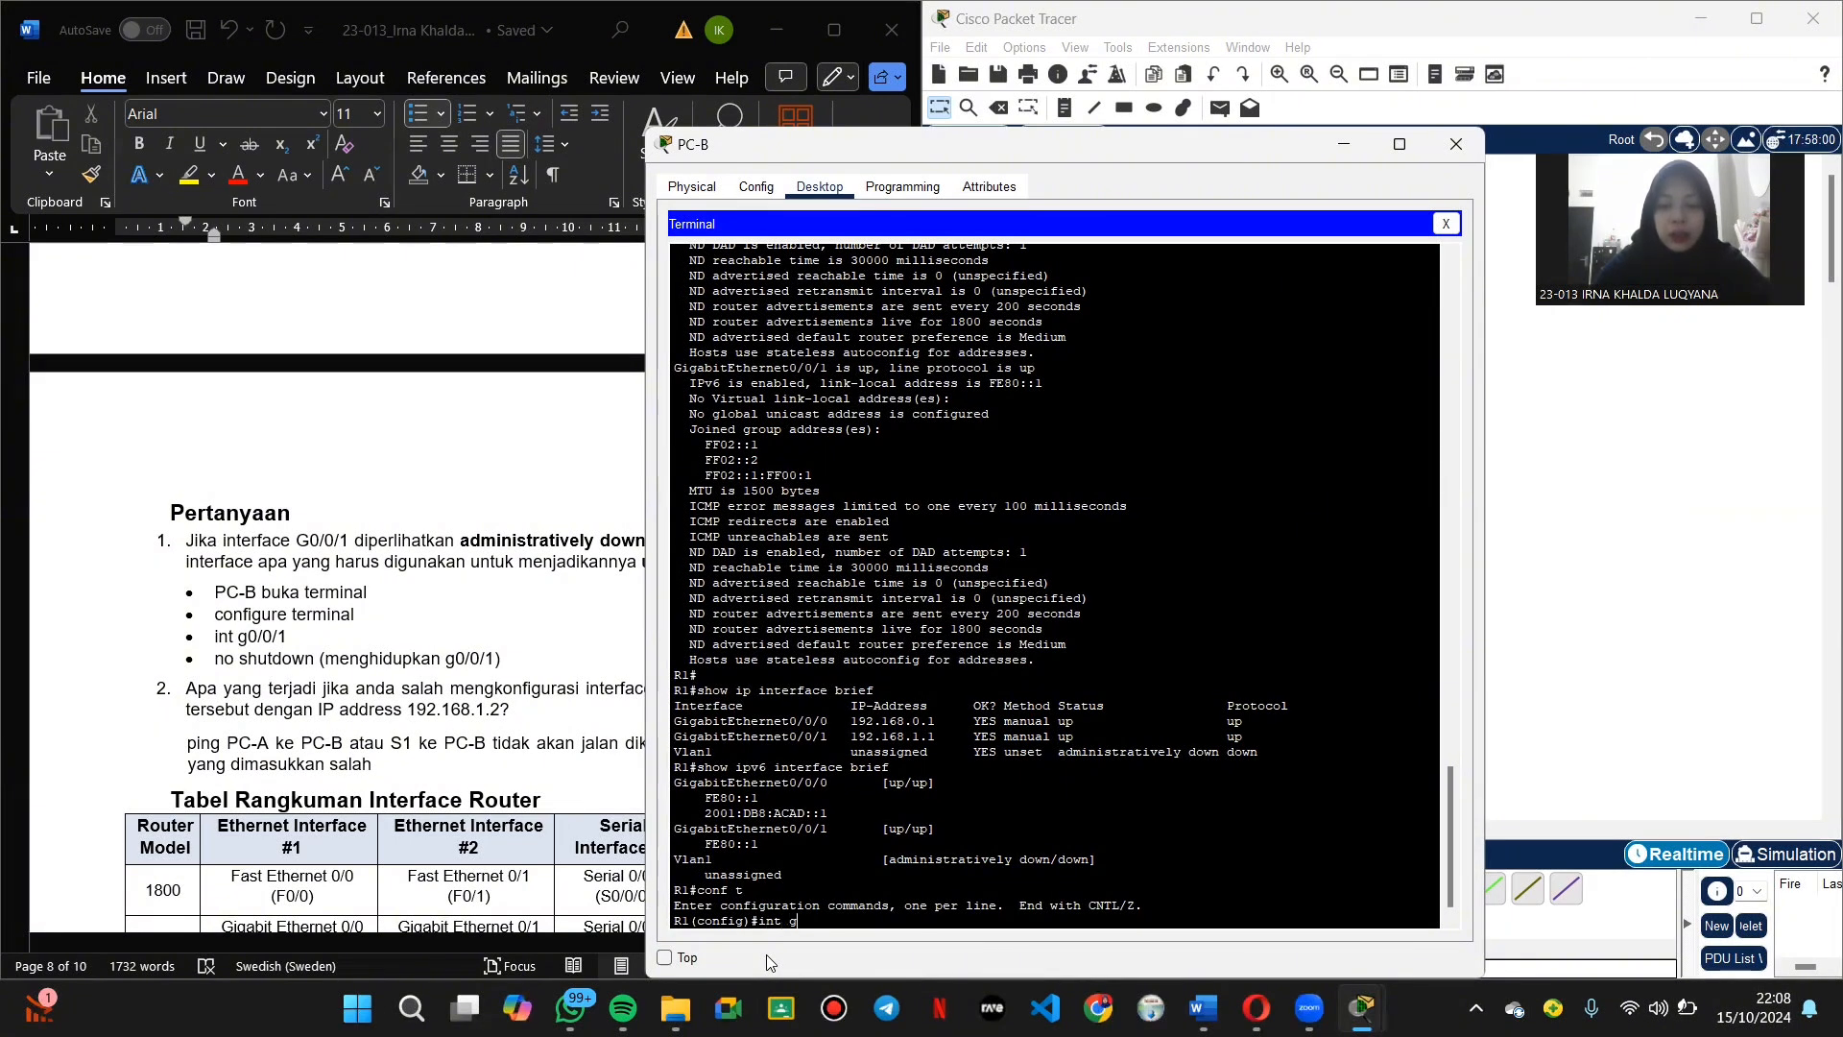
type("0/0")
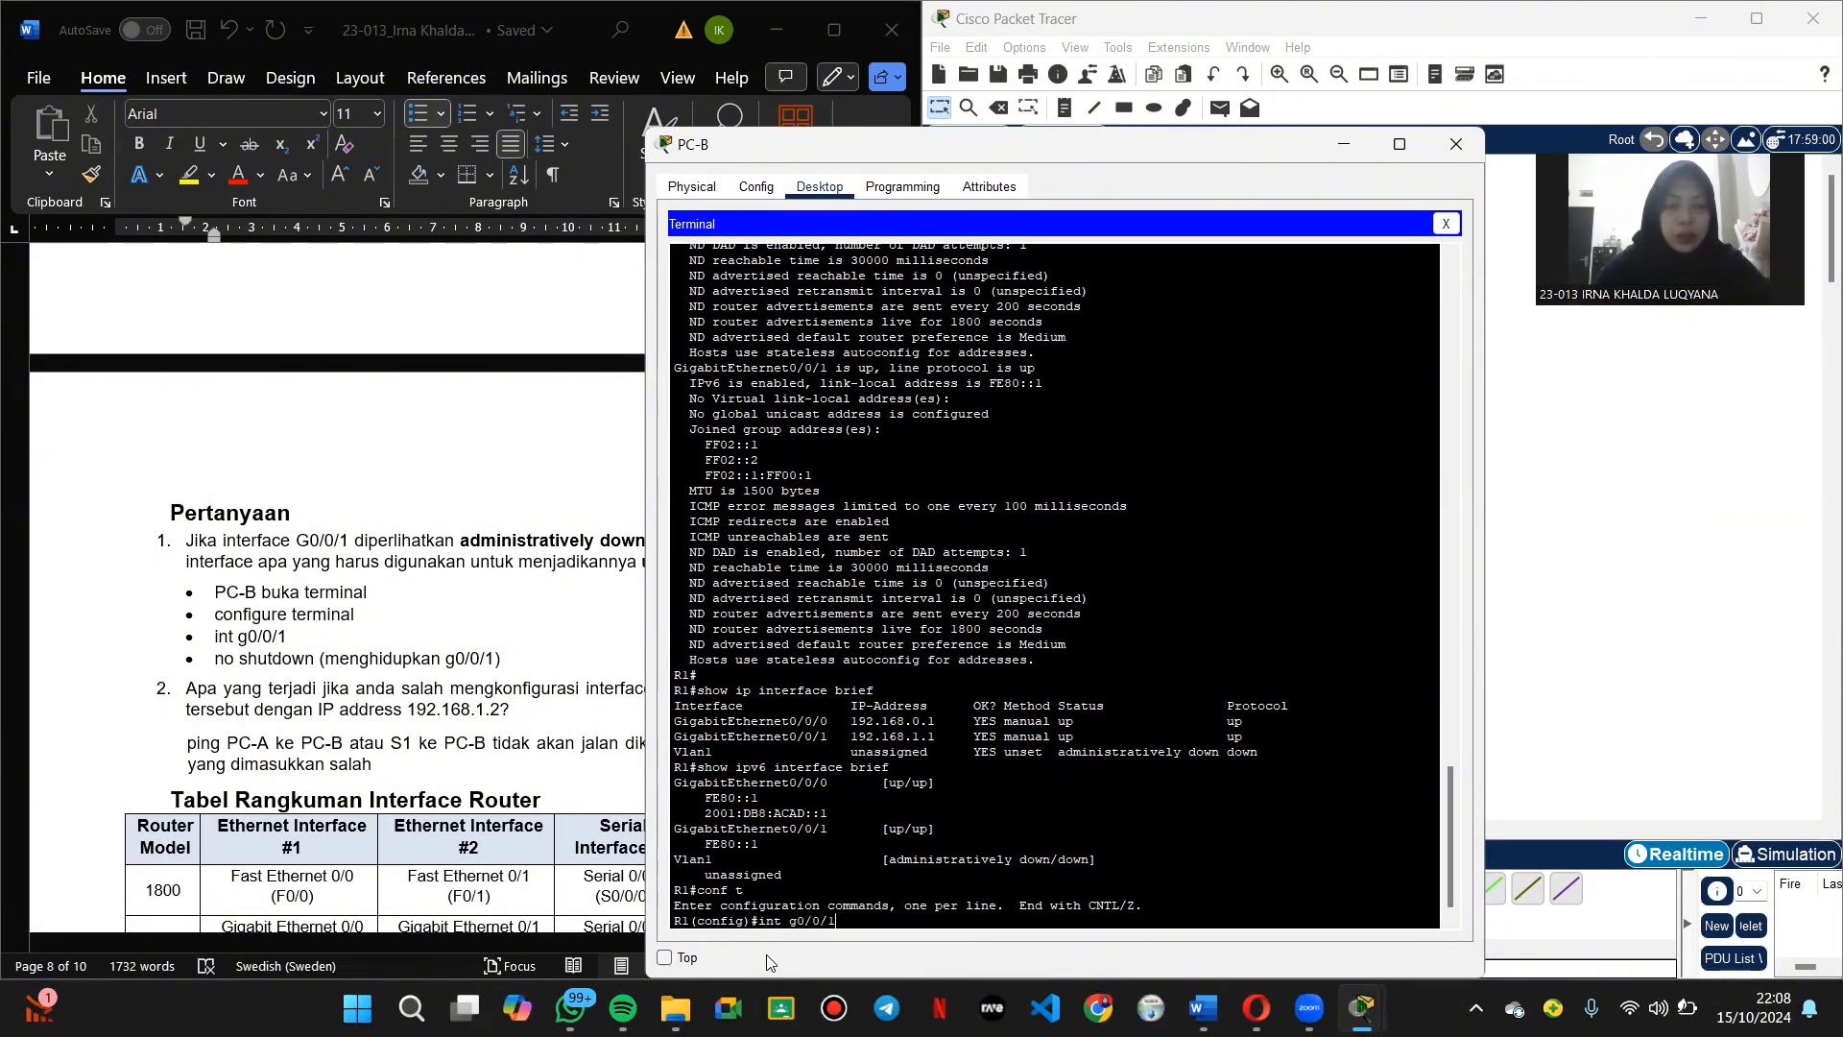
type("/1")
key("Return")
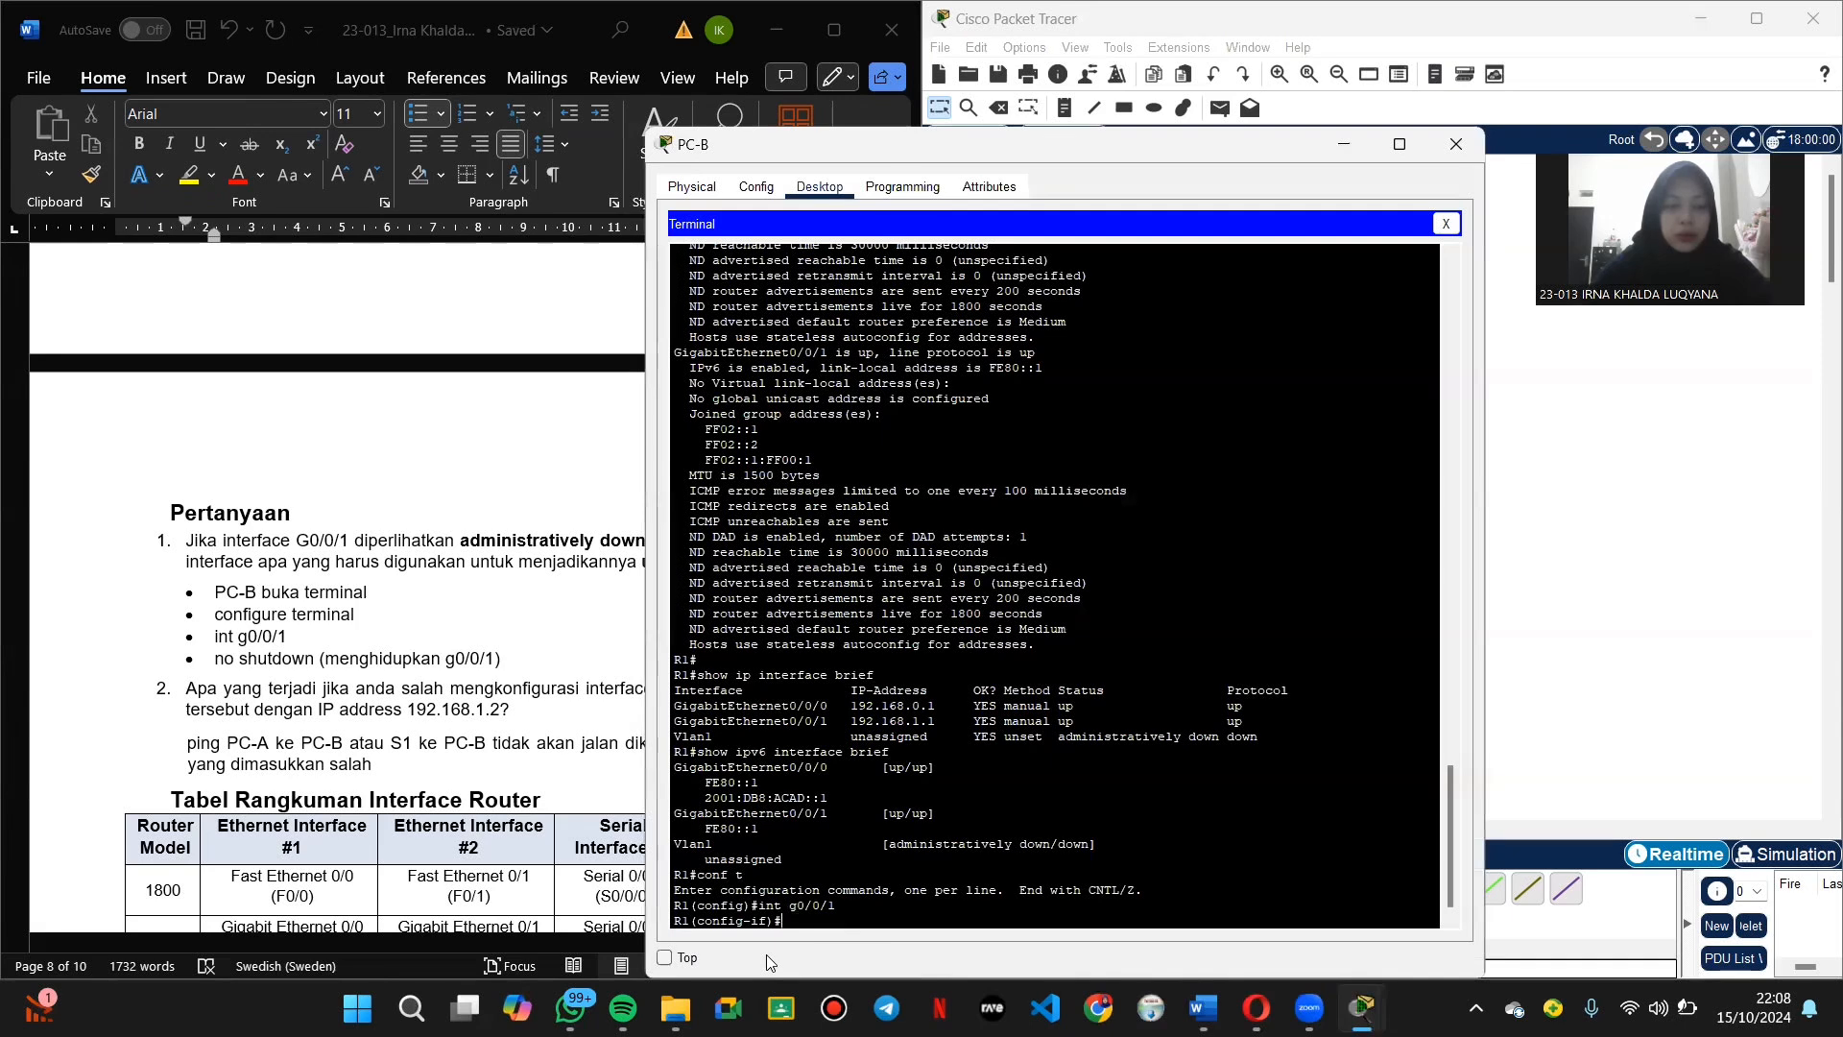
type("no shutdown")
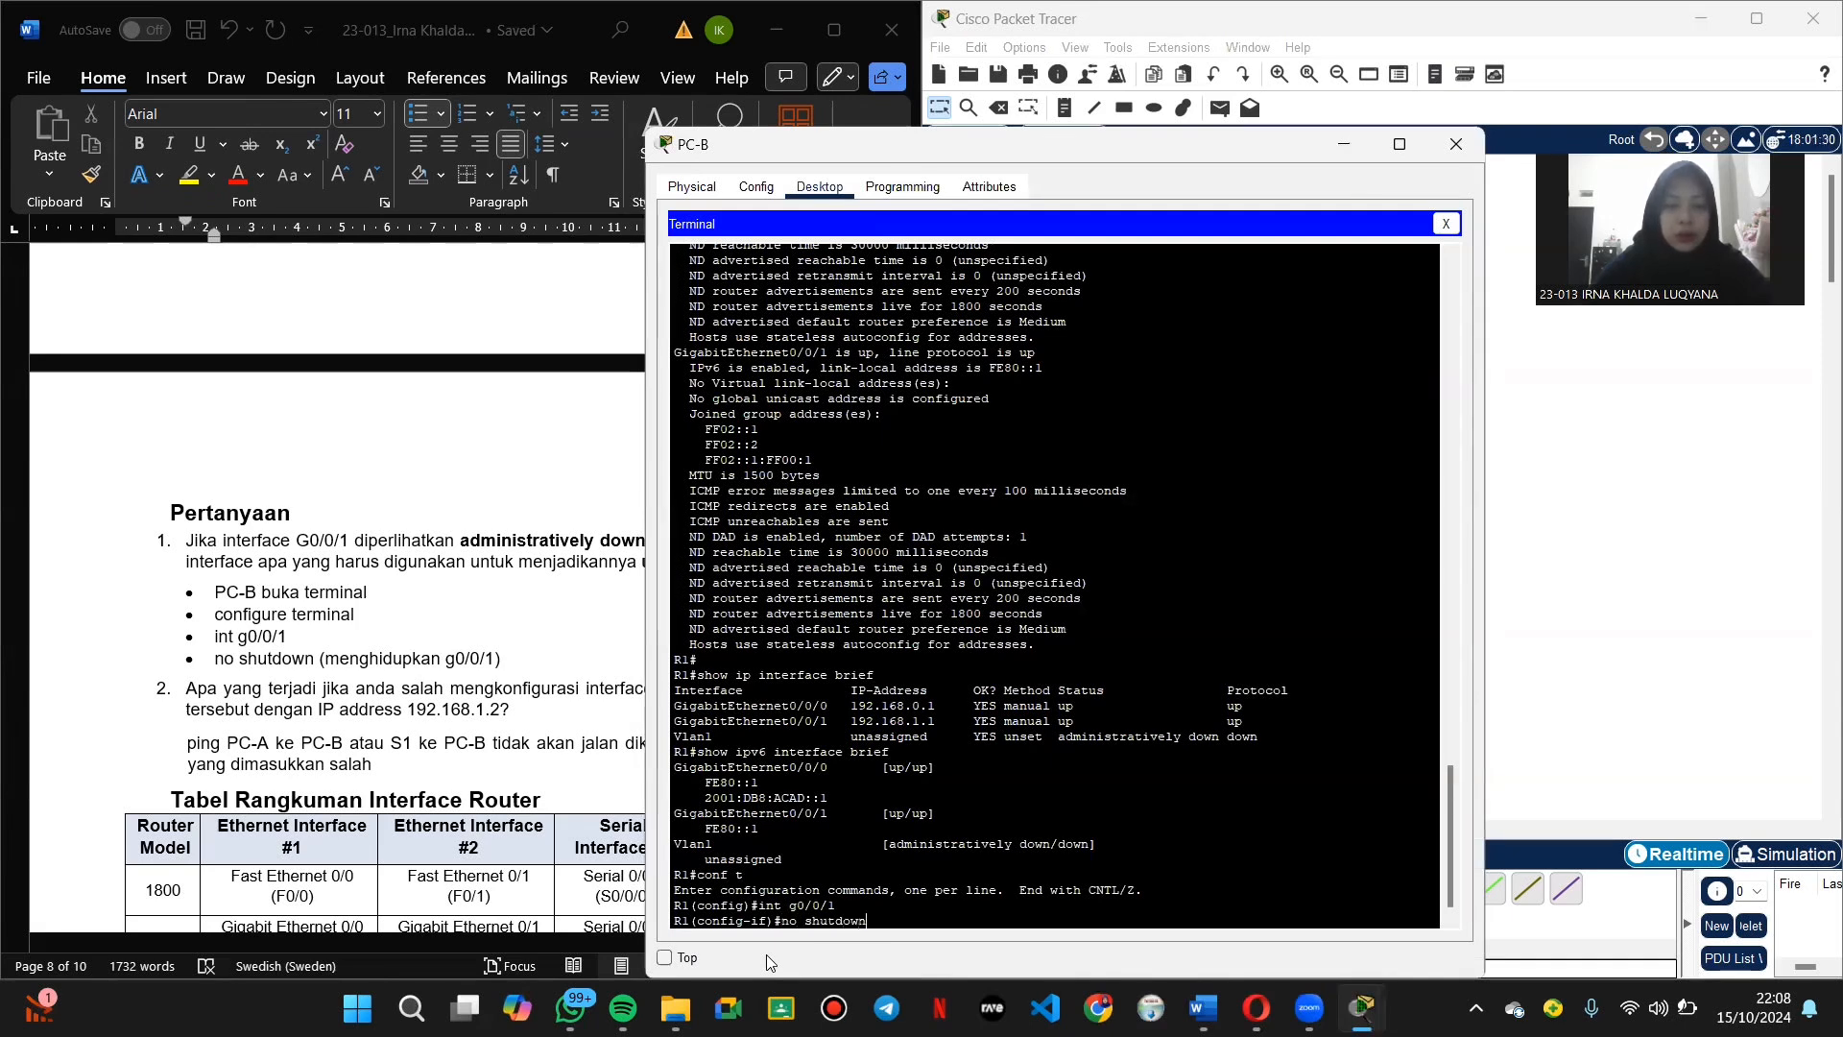
key("Return")
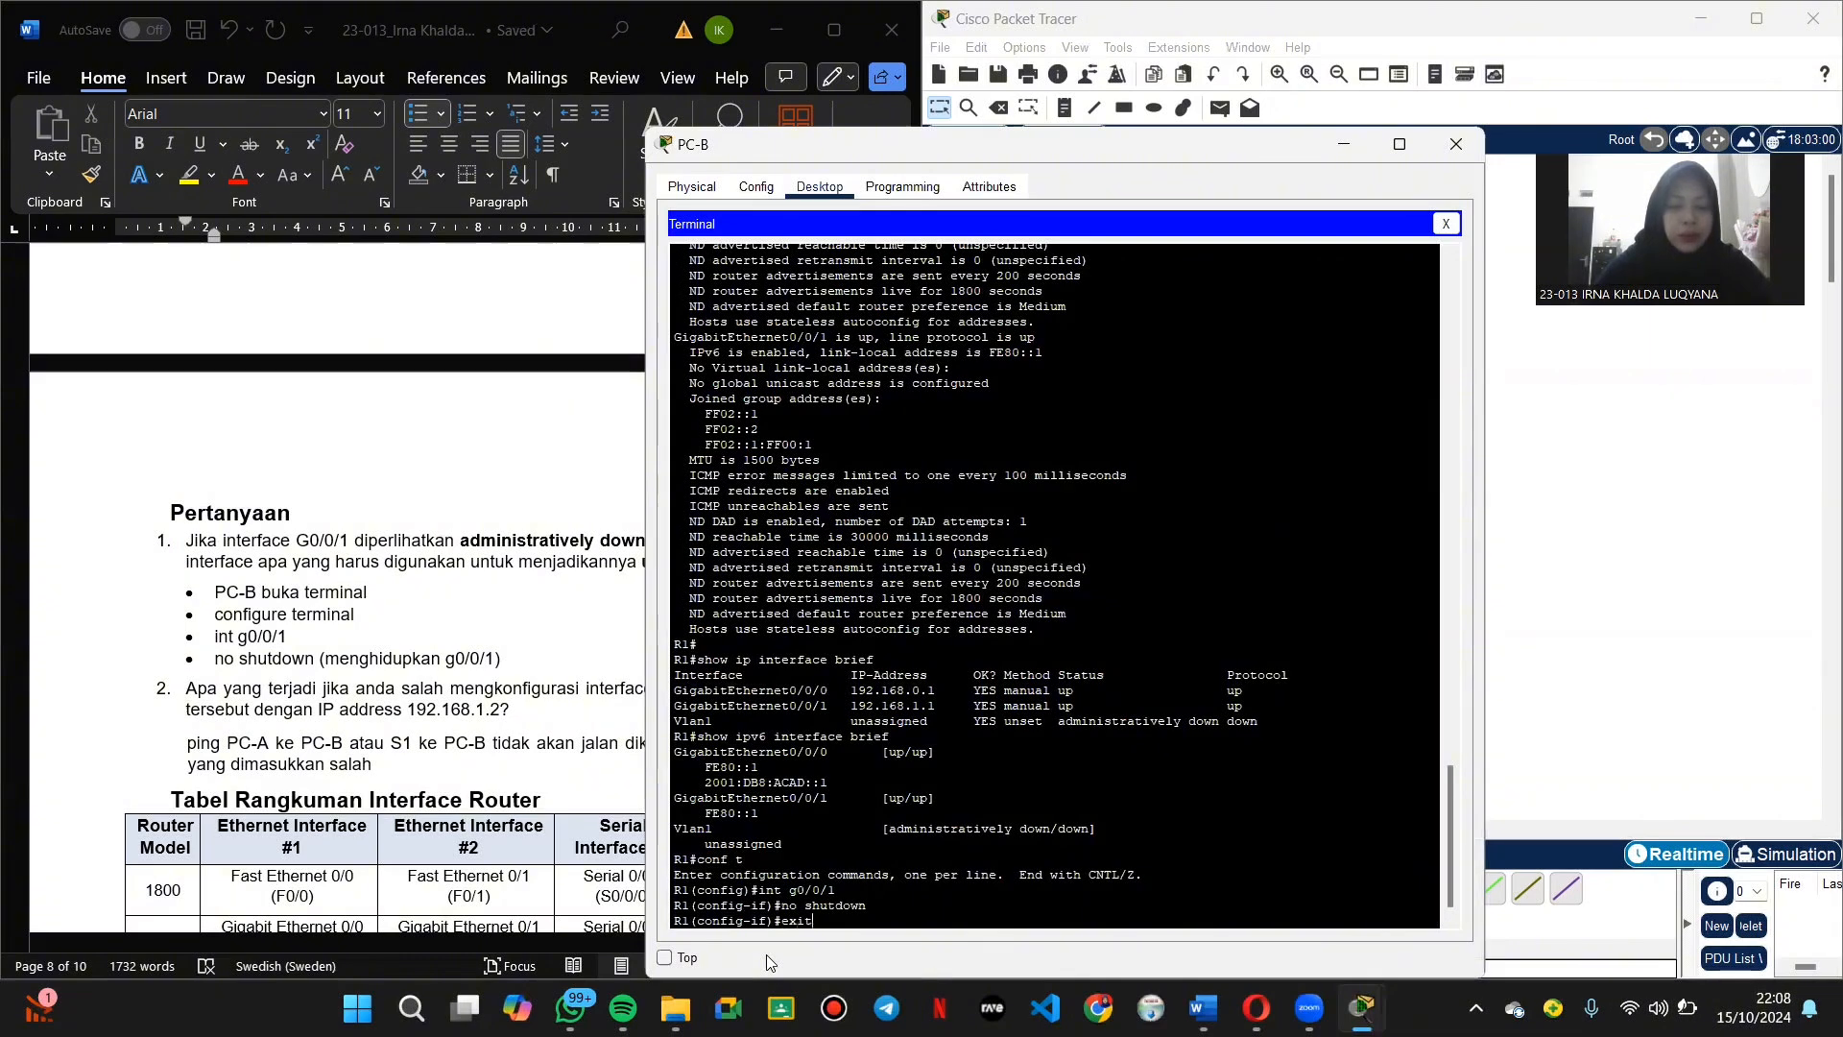
type("exit")
key("Return")
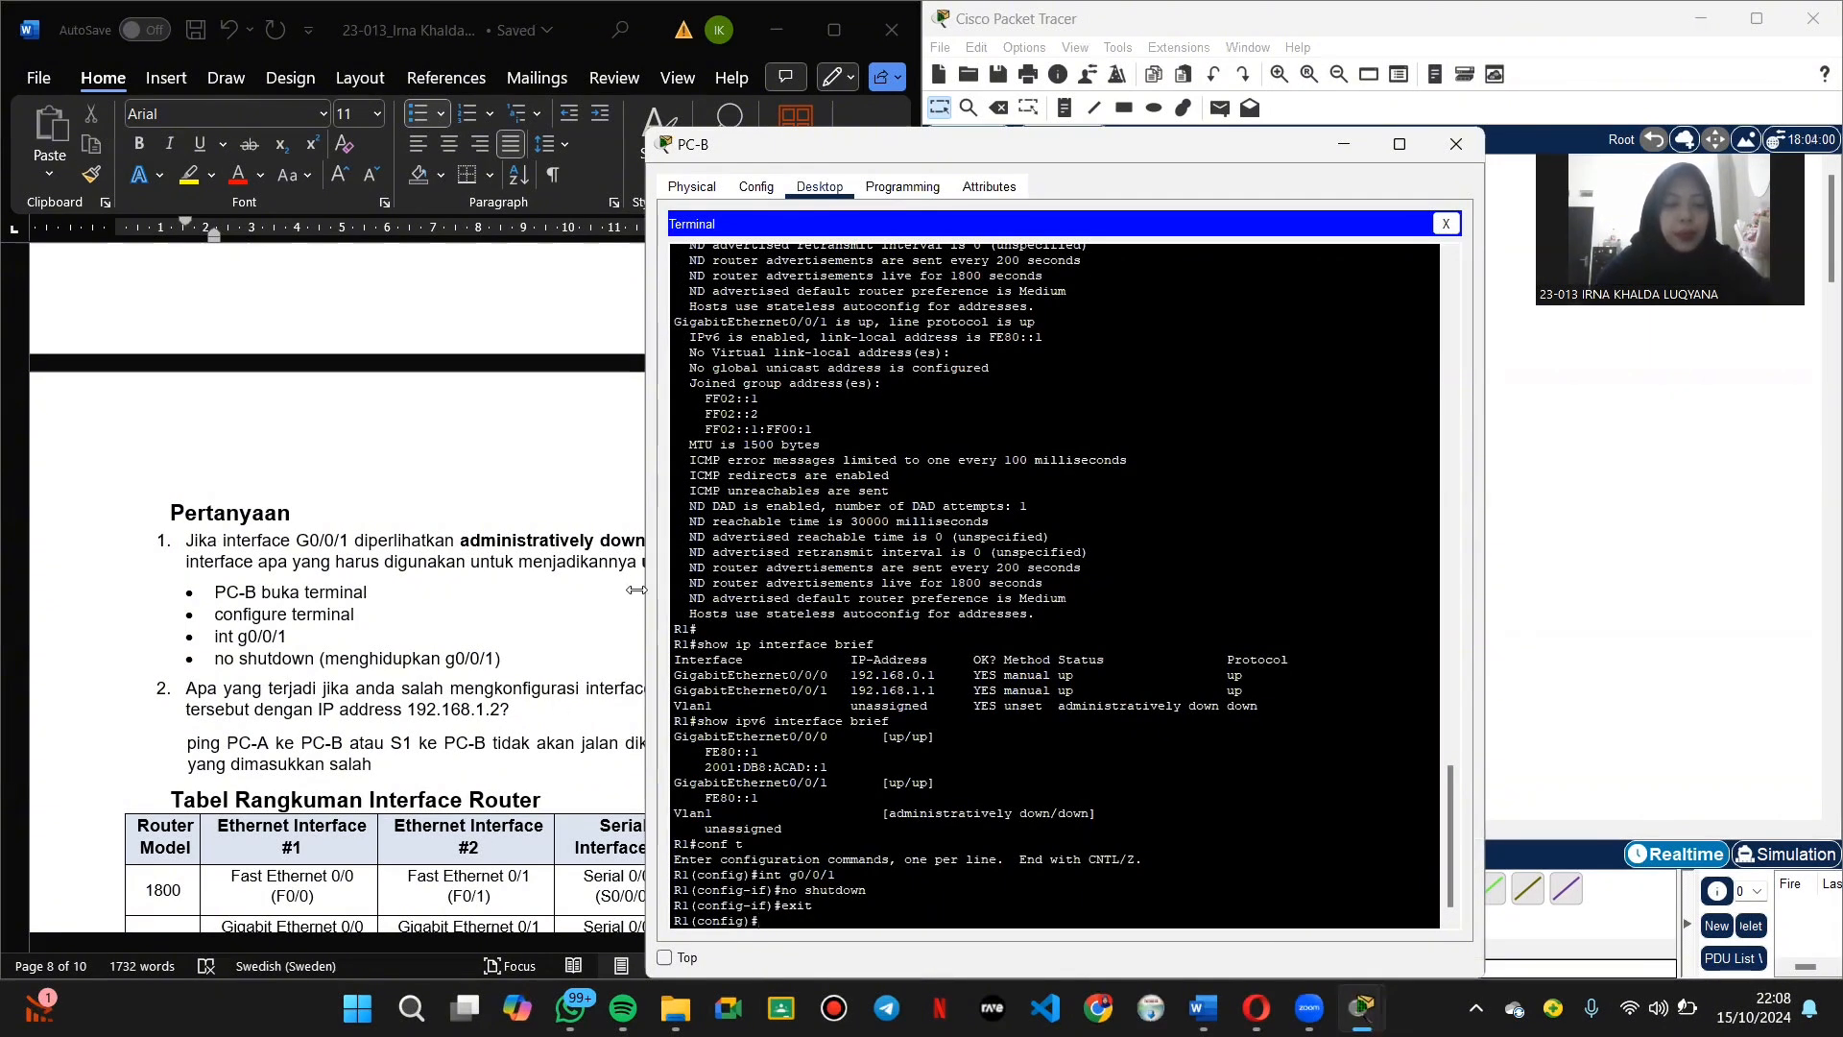
left_click(1453, 148)
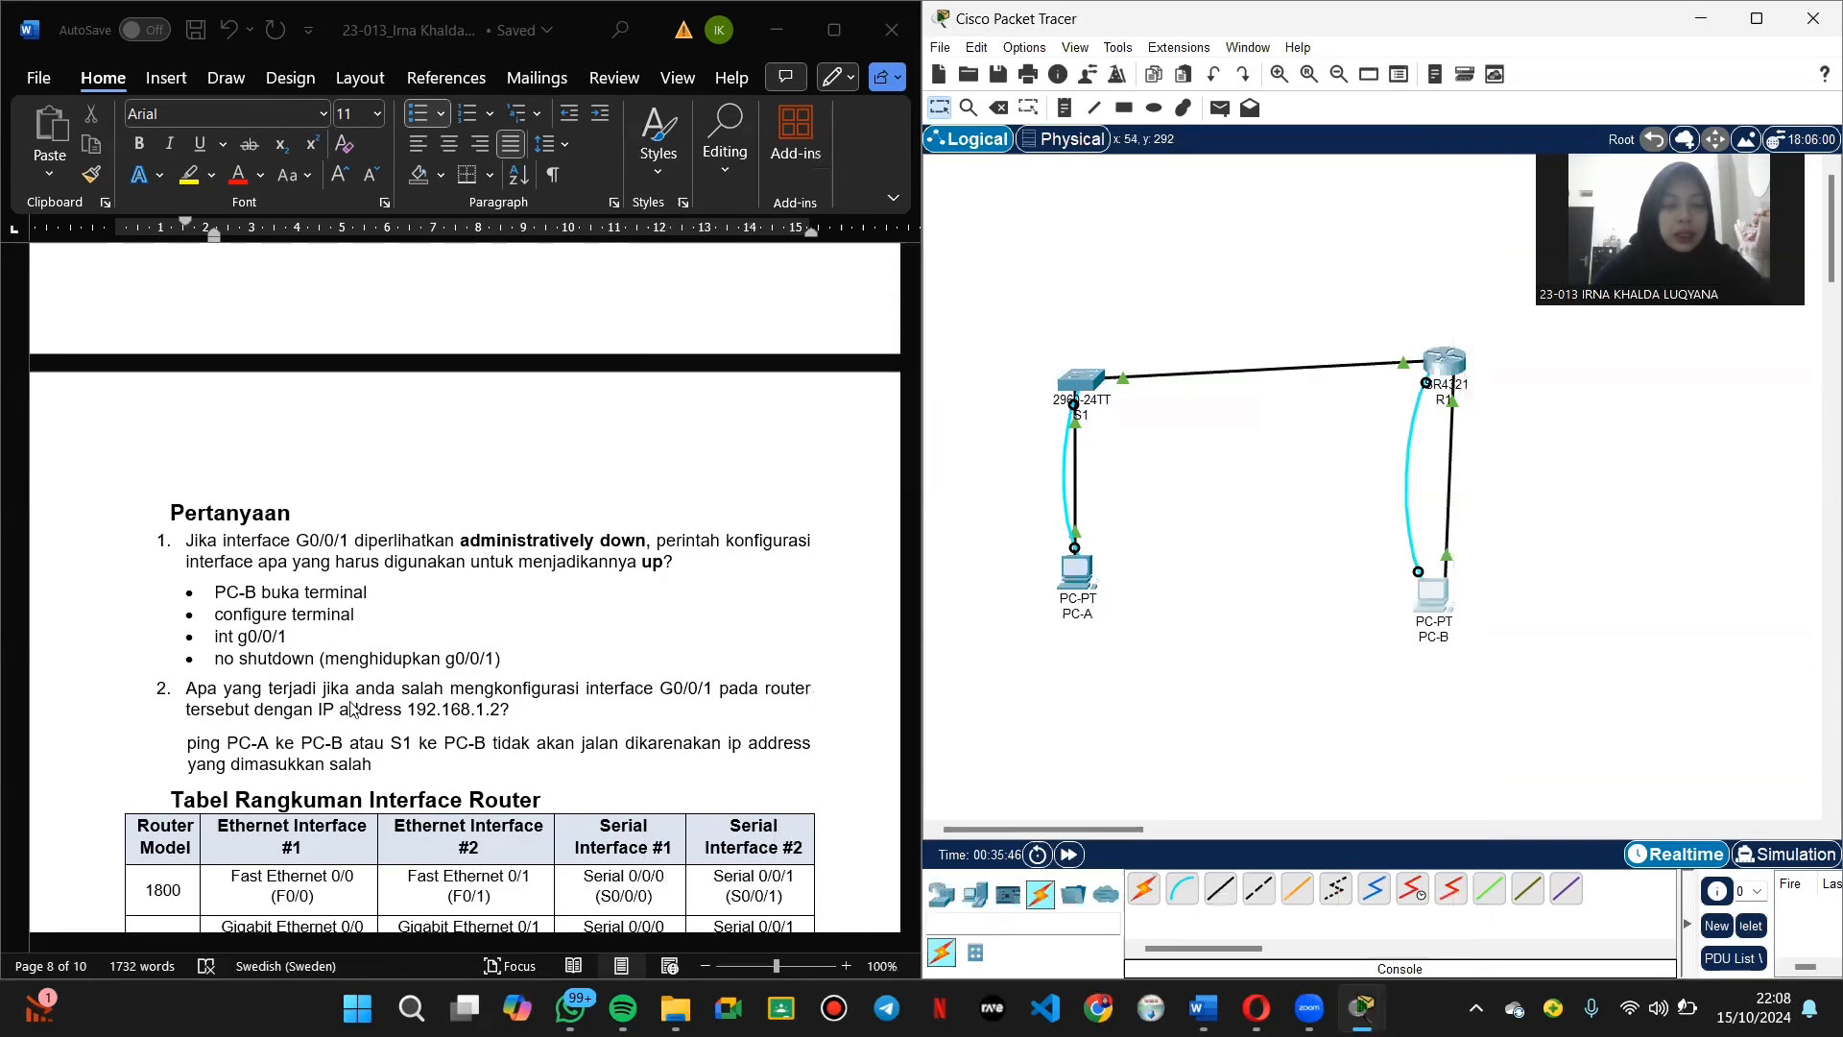